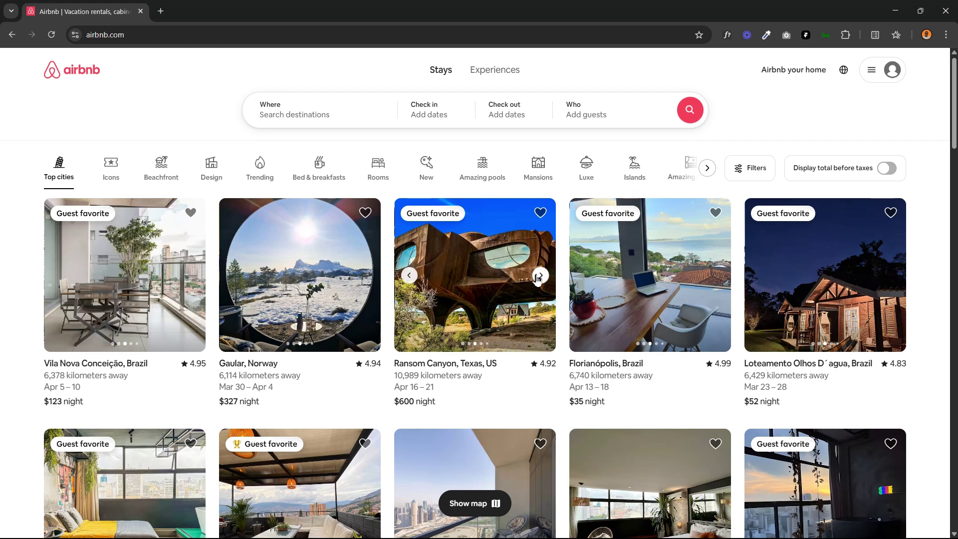
Browse forward and back through the photo carousel of the Ransom Canyon listing on the Airbnb page
click(538, 277)
click(539, 276)
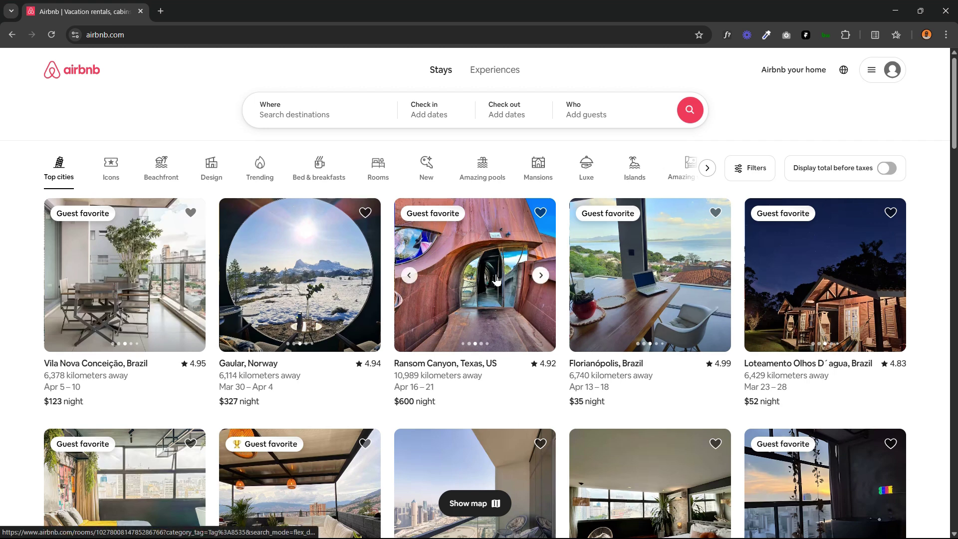
click(417, 279)
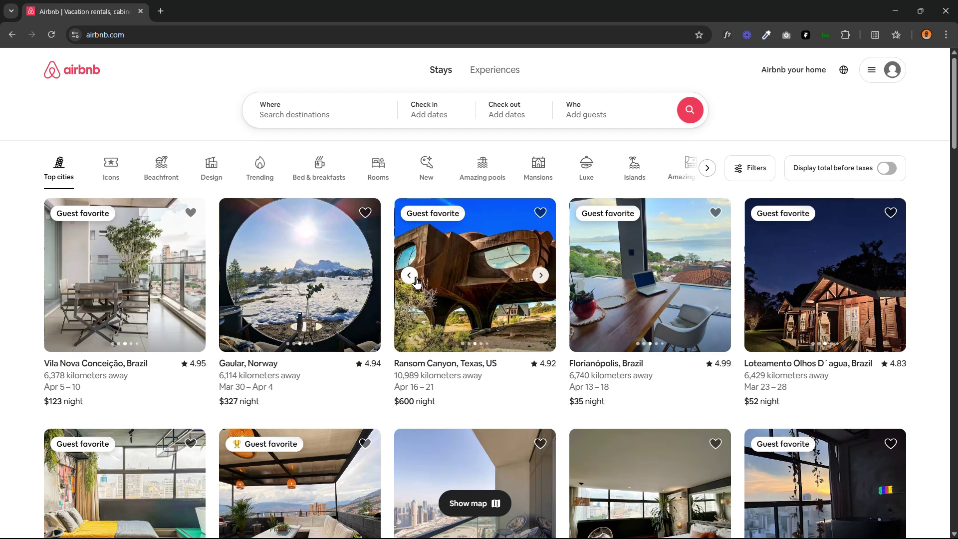
click(416, 280)
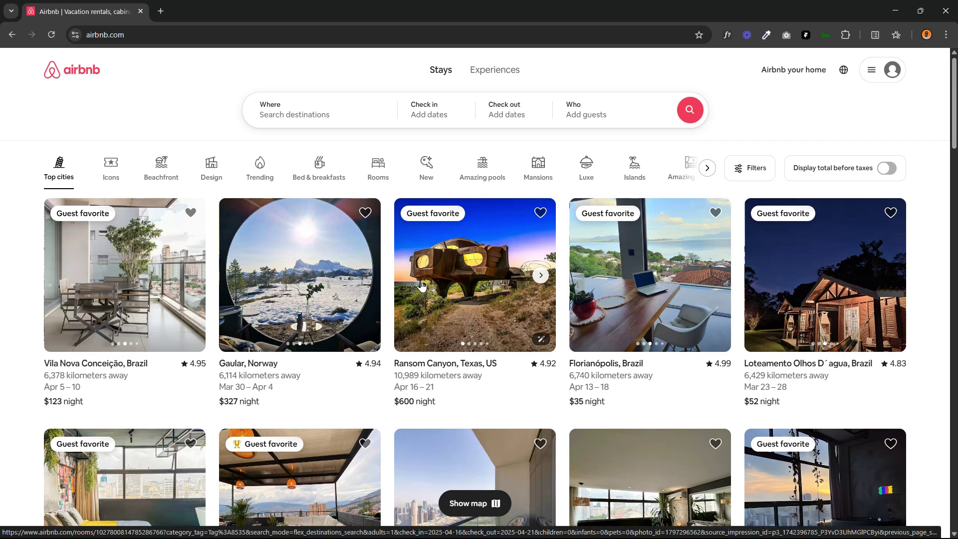
Switch to Framer and draw a frame below the nav bar, setting its width to 388 and its height to 350
key(alt+Tab)
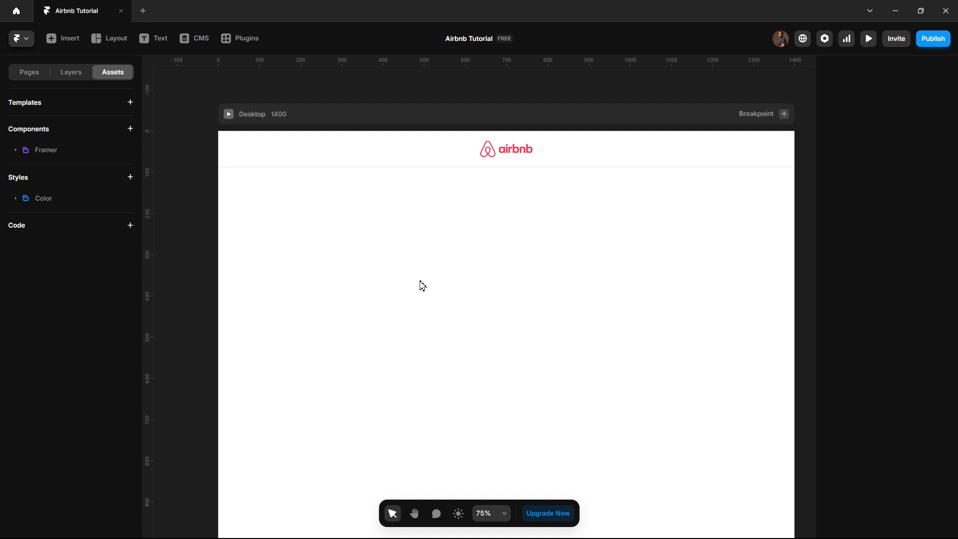
key(f)
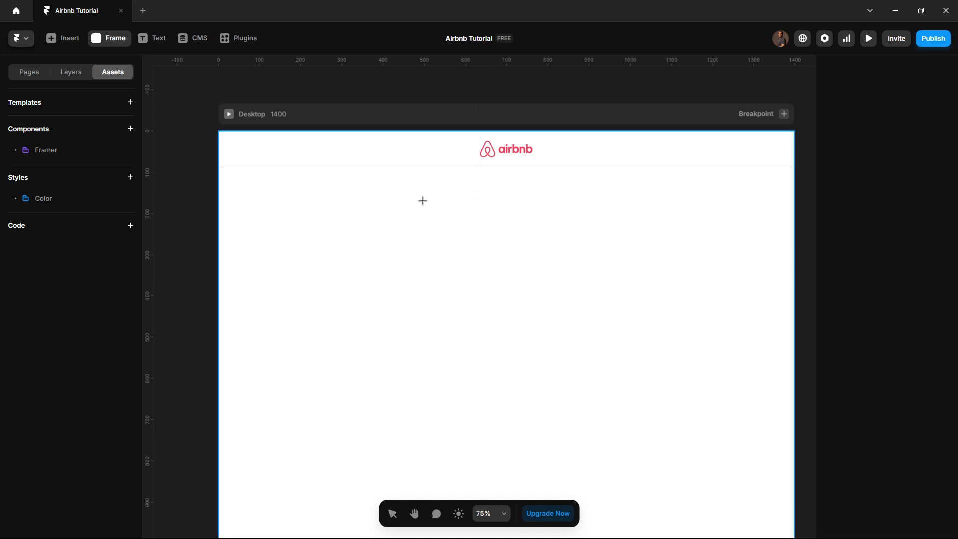
drag(434, 188, 585, 270)
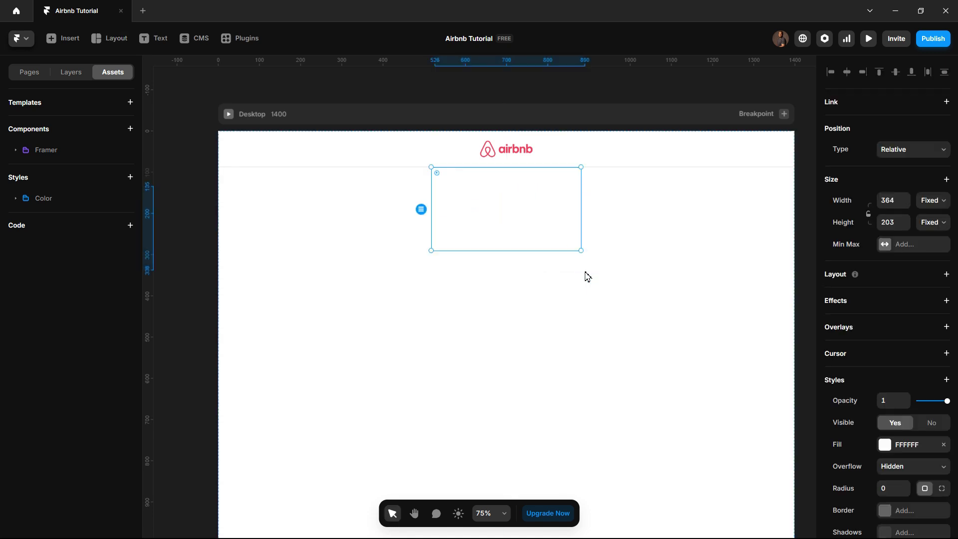
click(888, 205)
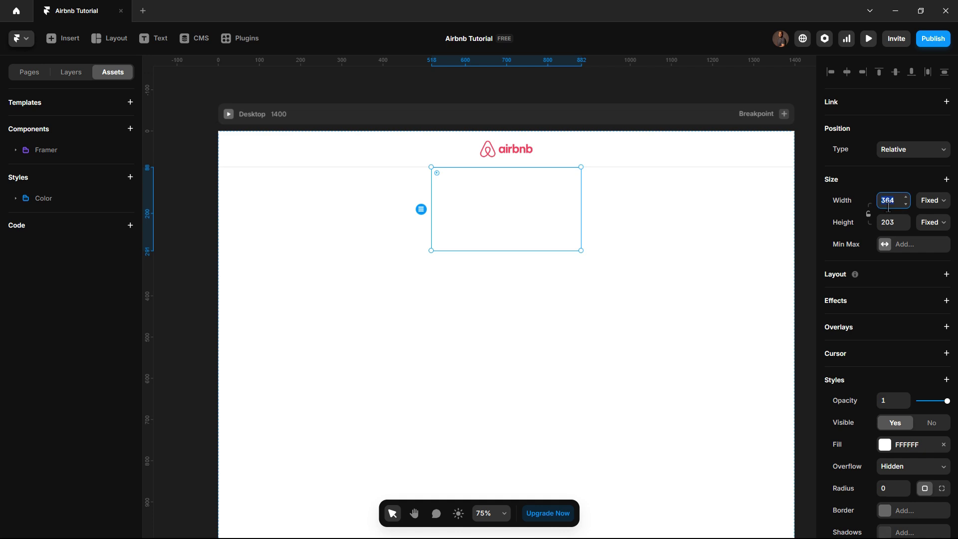
text(388)
key(Return)
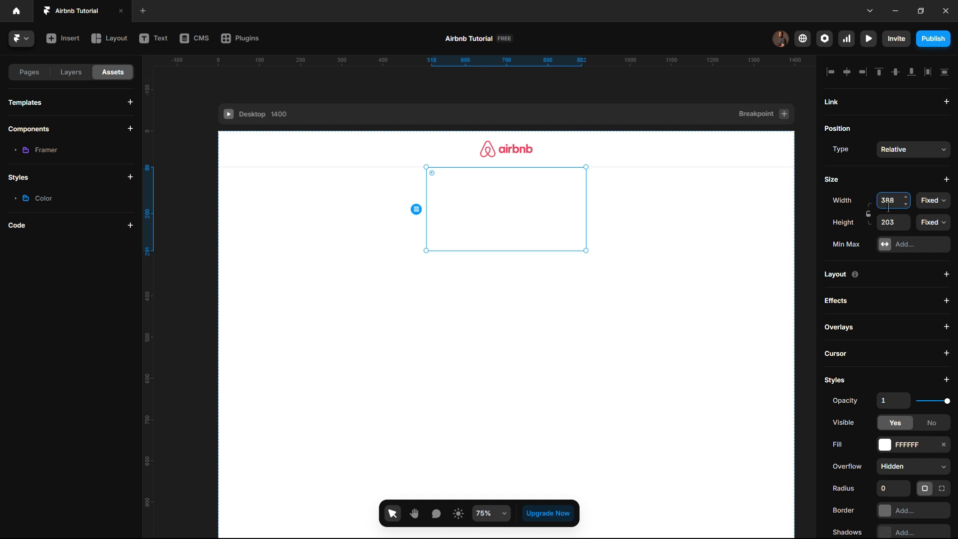
click(891, 223)
text(350)
key(Return)
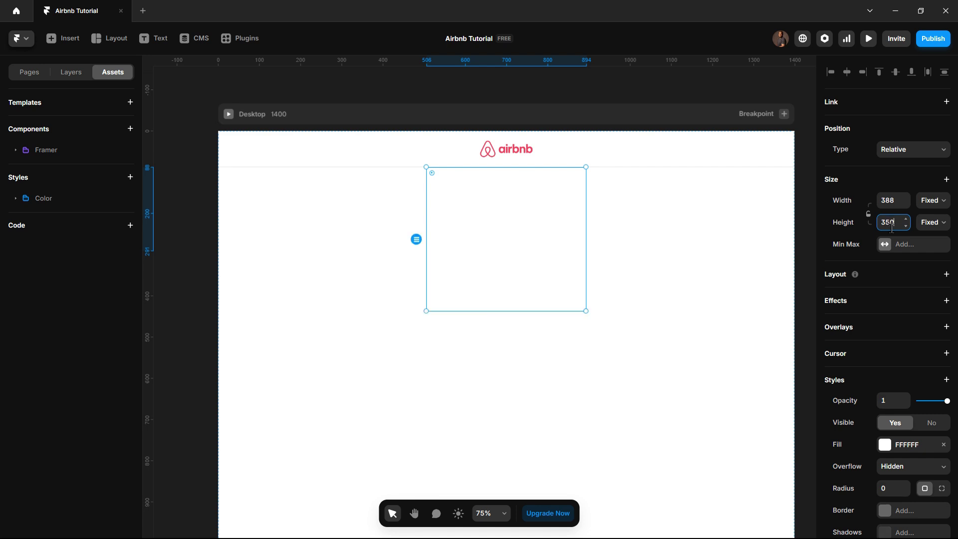
Give the new frame a solid red fill of about CC1616
click(887, 448)
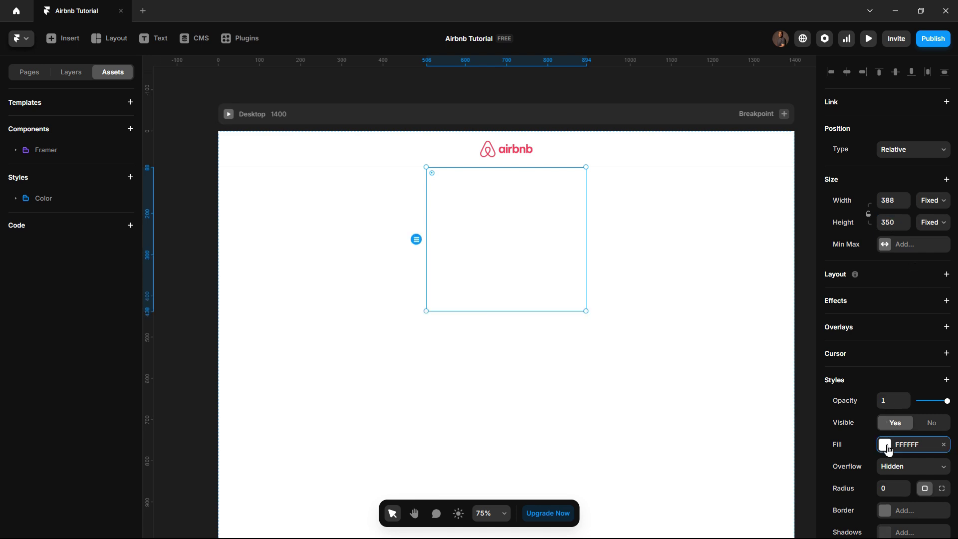
click(886, 446)
click(681, 312)
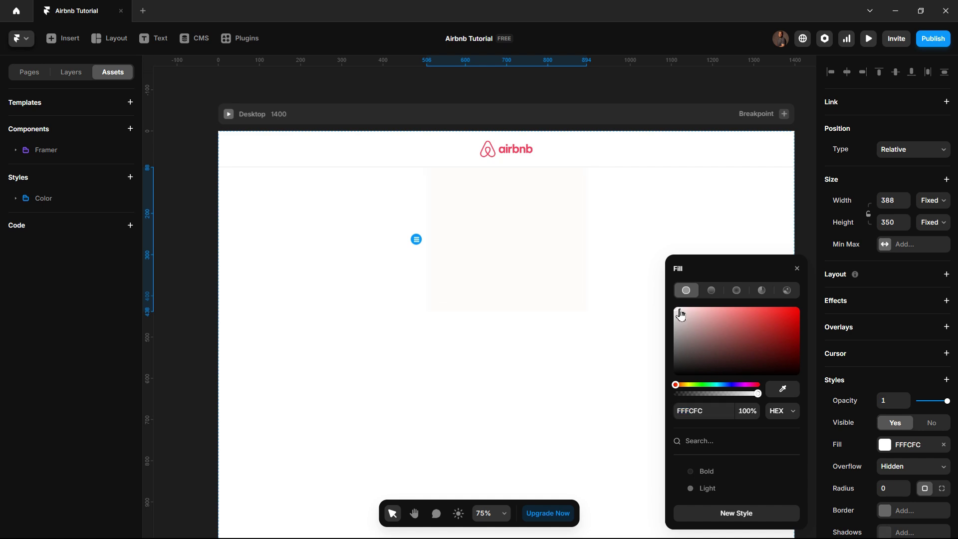
drag(680, 314, 785, 321)
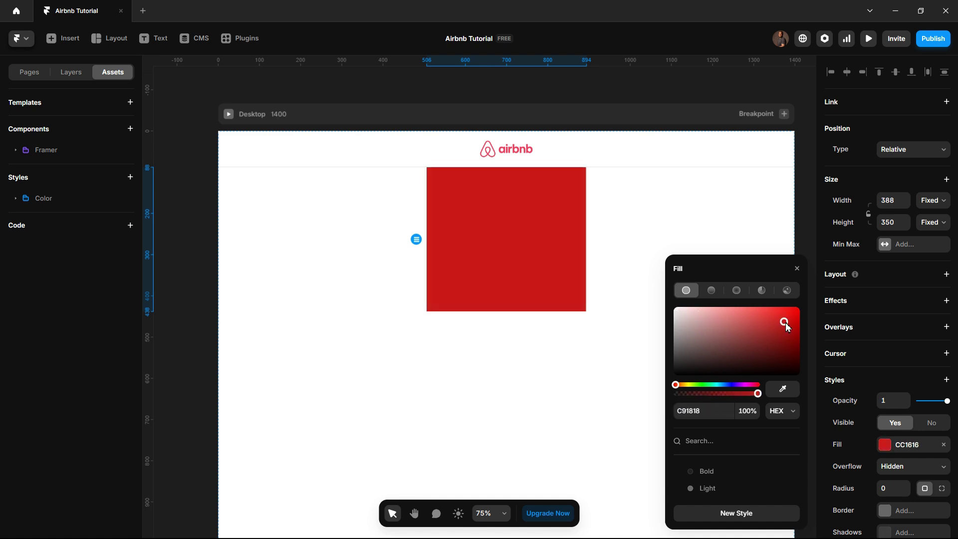
click(587, 409)
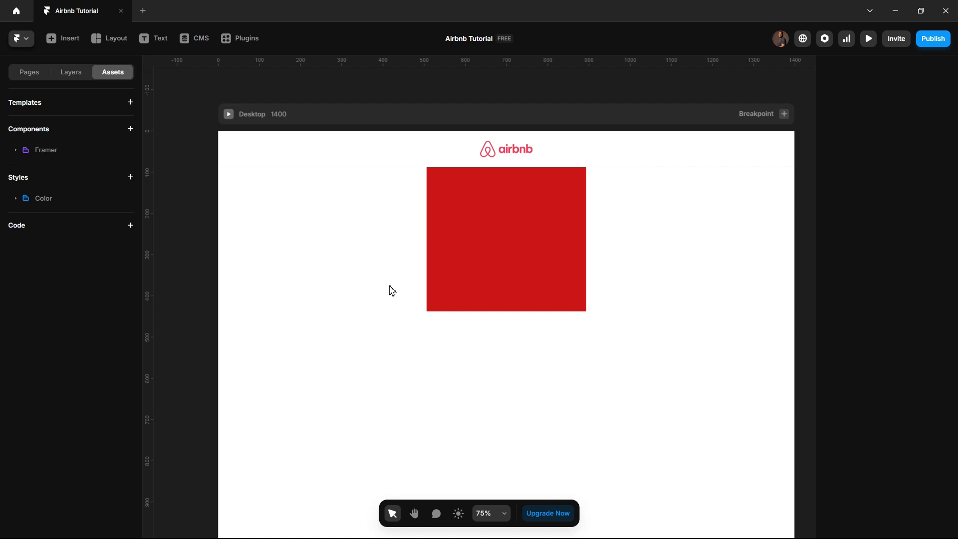
Add a text layer reading "London, United Kingdom" directly below the red frame
key(alt+Tab)
key(Escape)
key(t)
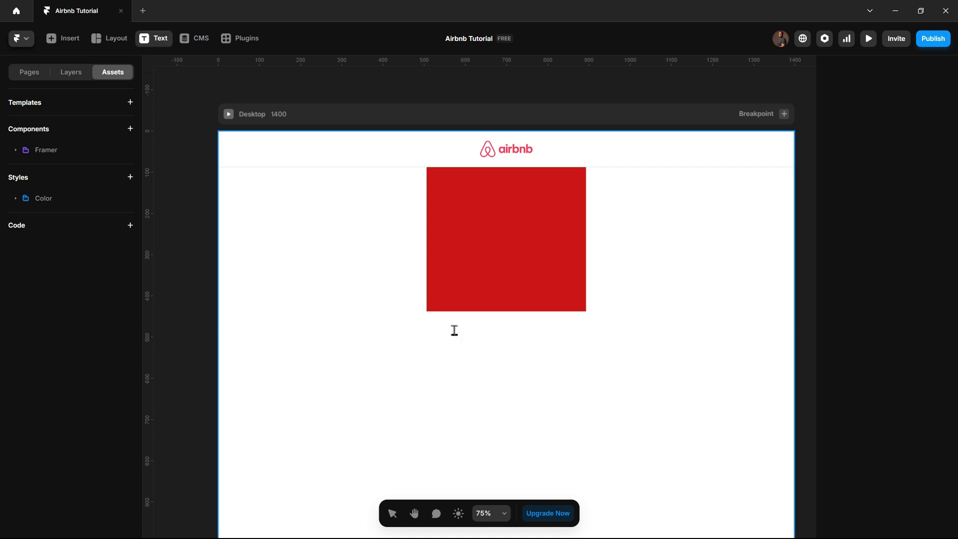
click(455, 332)
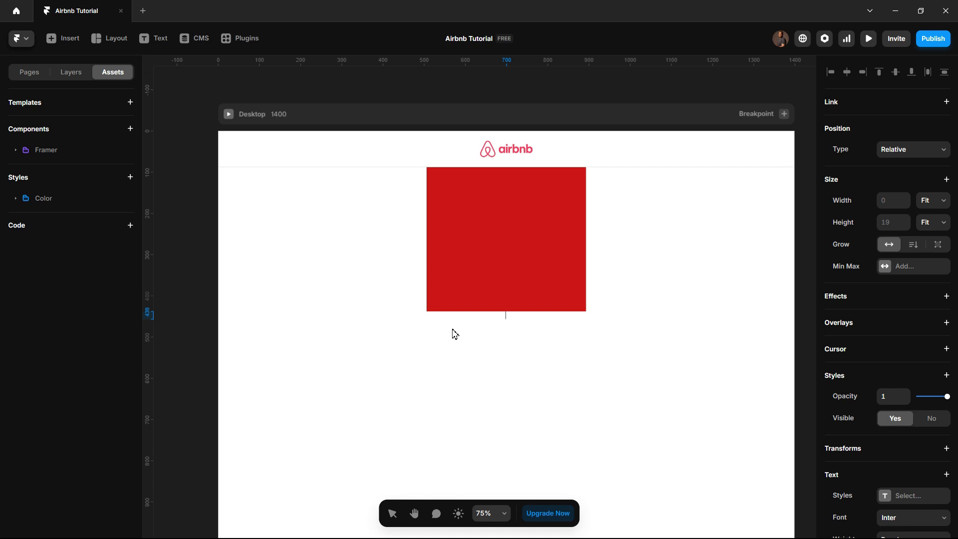
text(London, United)
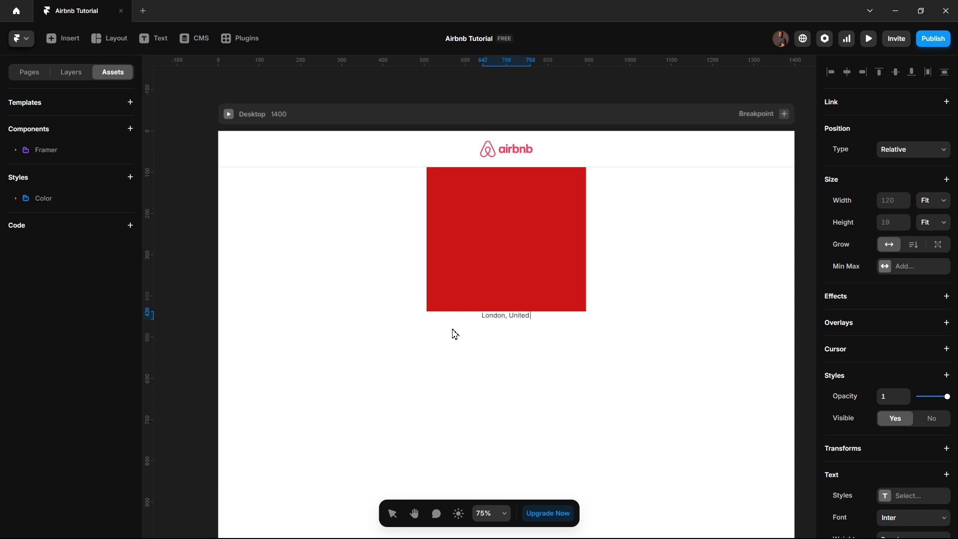
text( Kingdom)
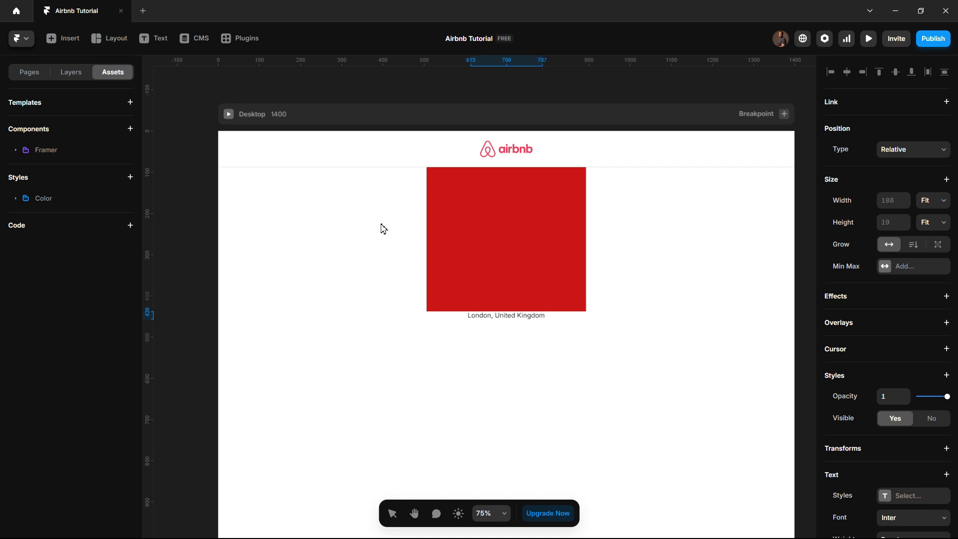
key(Escape)
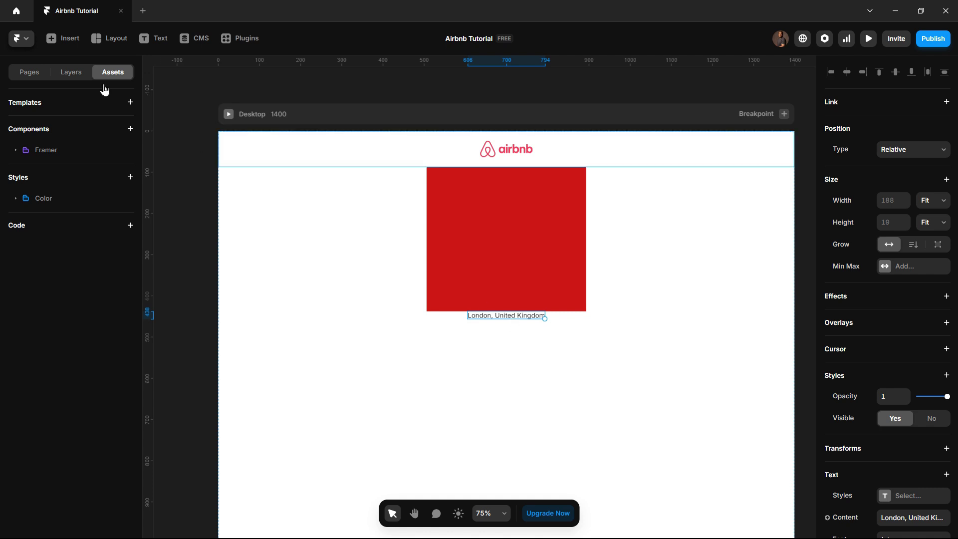
Show the page's layers and duplicate the "London, United Kingdom" text twice to make three stacked lines
click(70, 72)
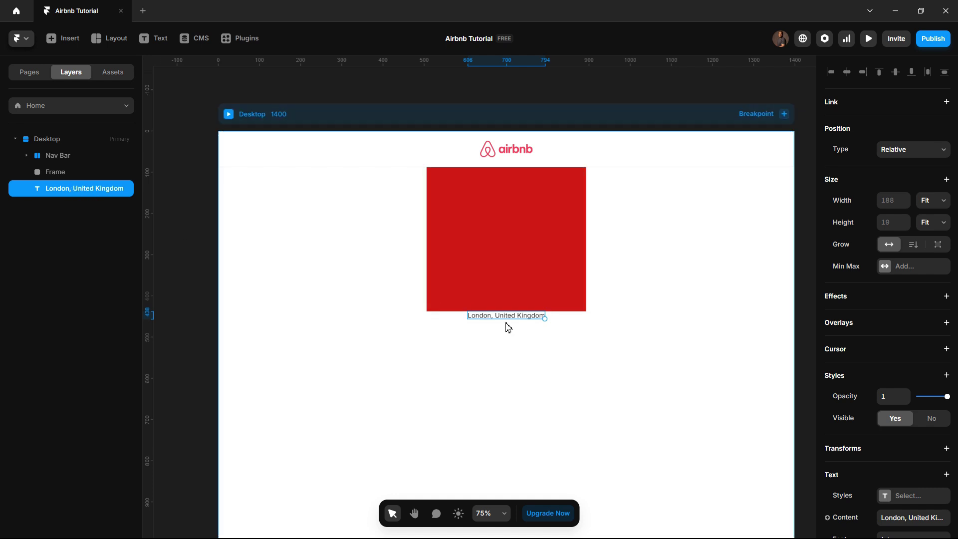
key(ctrl+d)
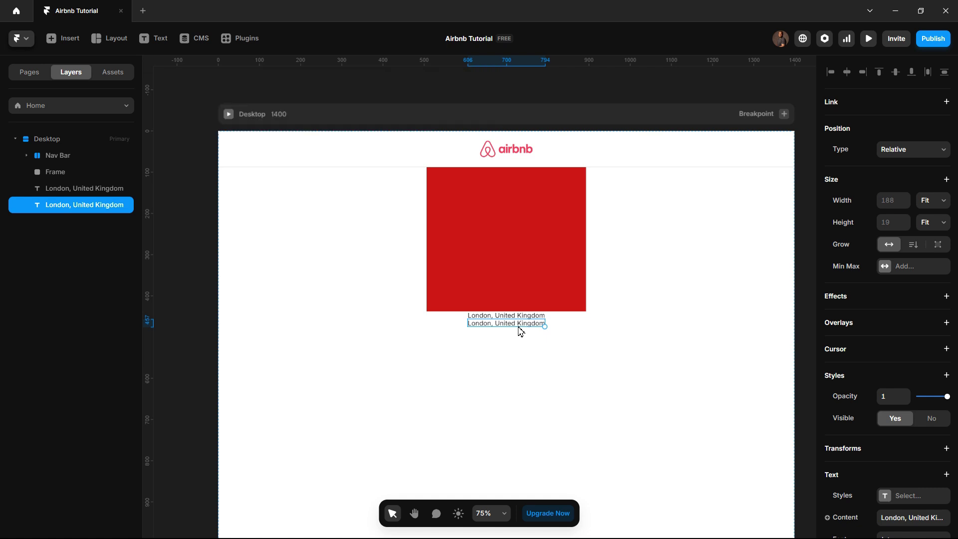
key(ctrl+d)
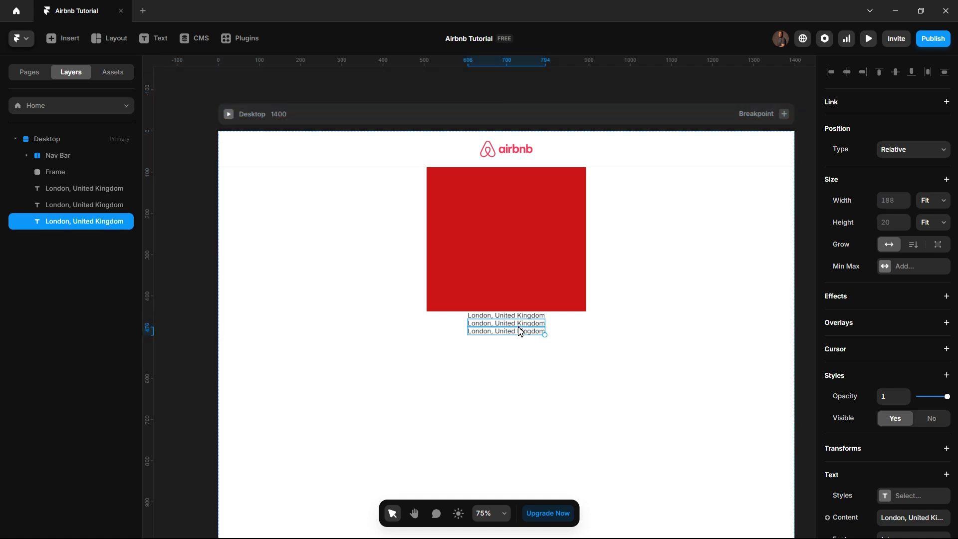
Check the listing captions on Airbnb, return to Framer, and replace the middle text line with "Mar 21 -25"
key(alt+Tab)
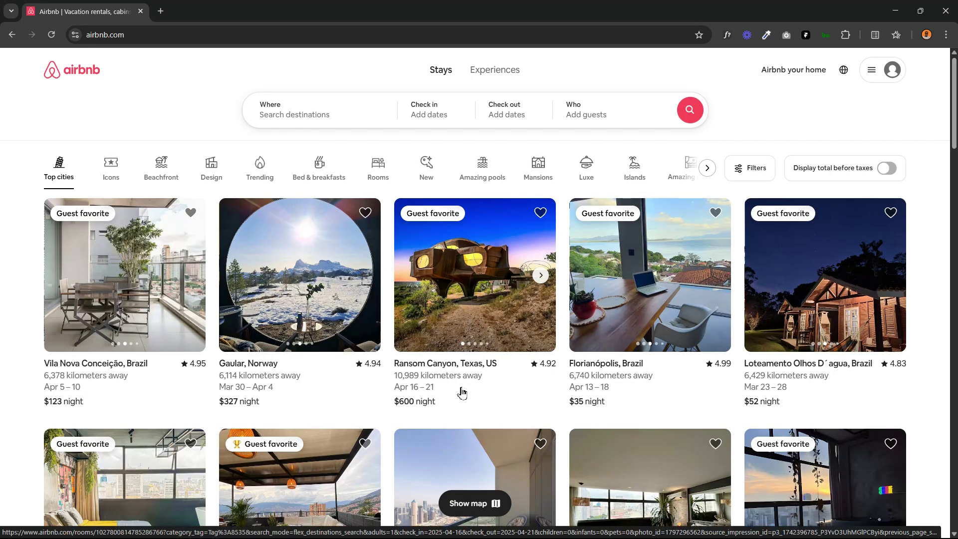
key(alt+Tab)
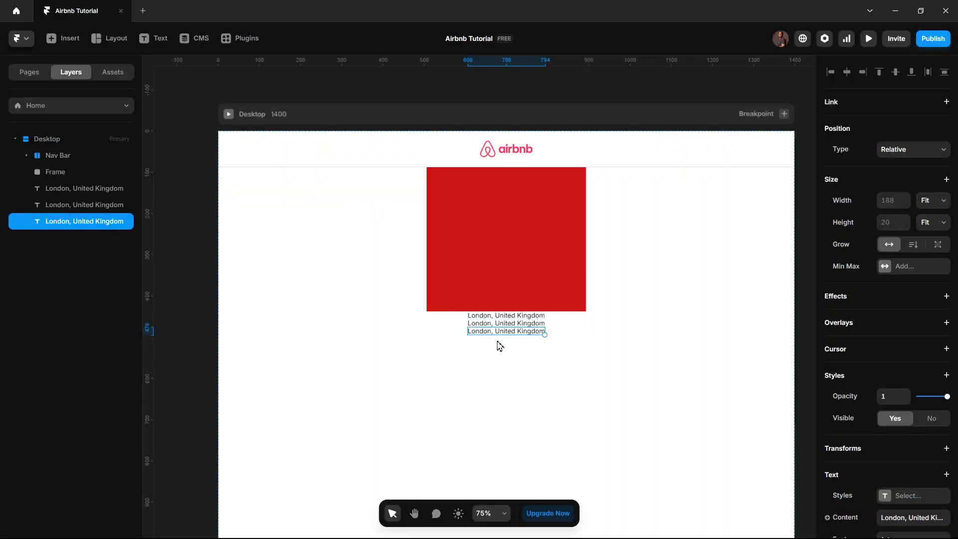
click(495, 327)
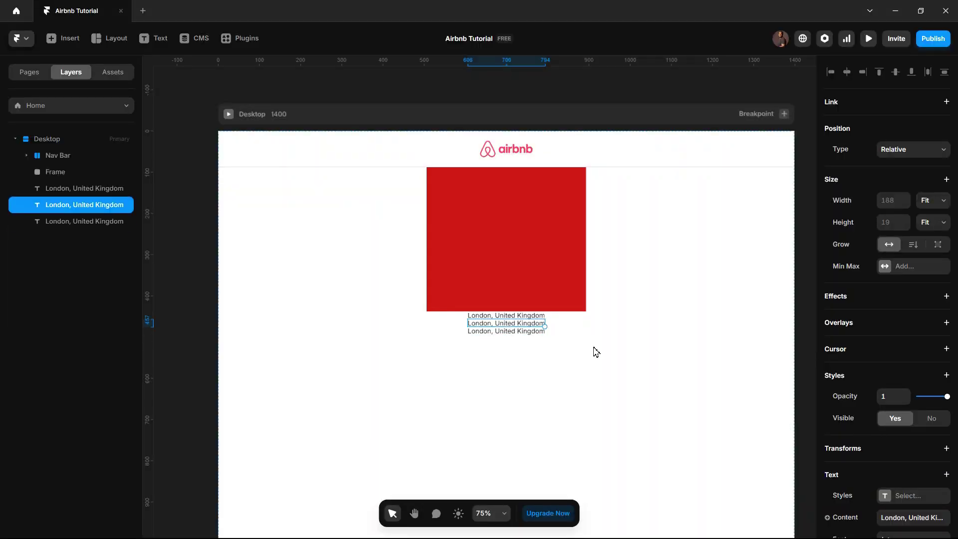
scroll(900, 449, down, 3)
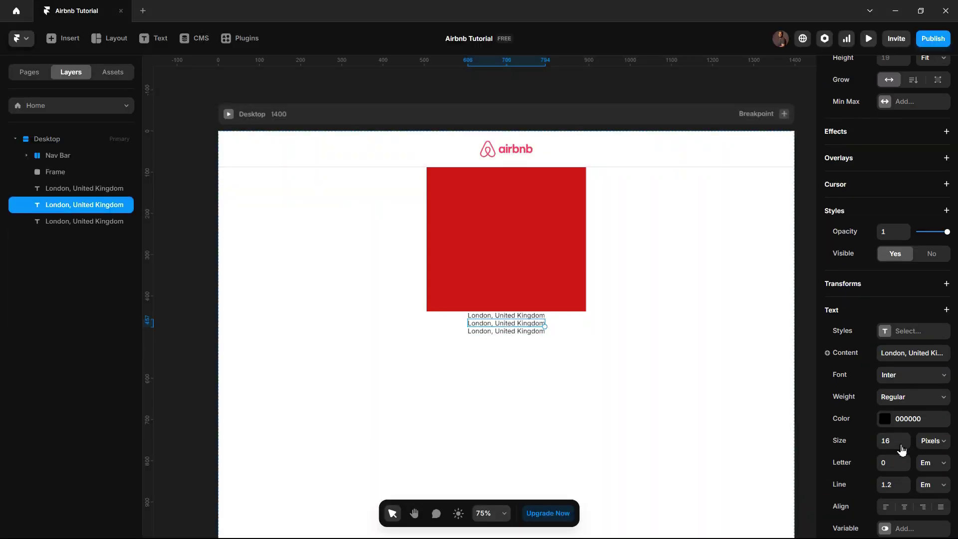
double_click(525, 327)
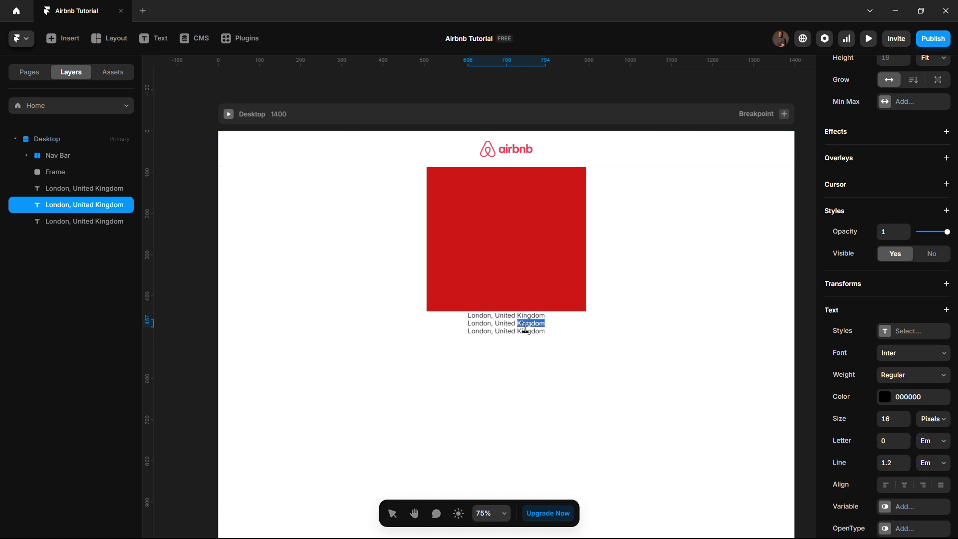
key(ctrl+a)
text(Mar)
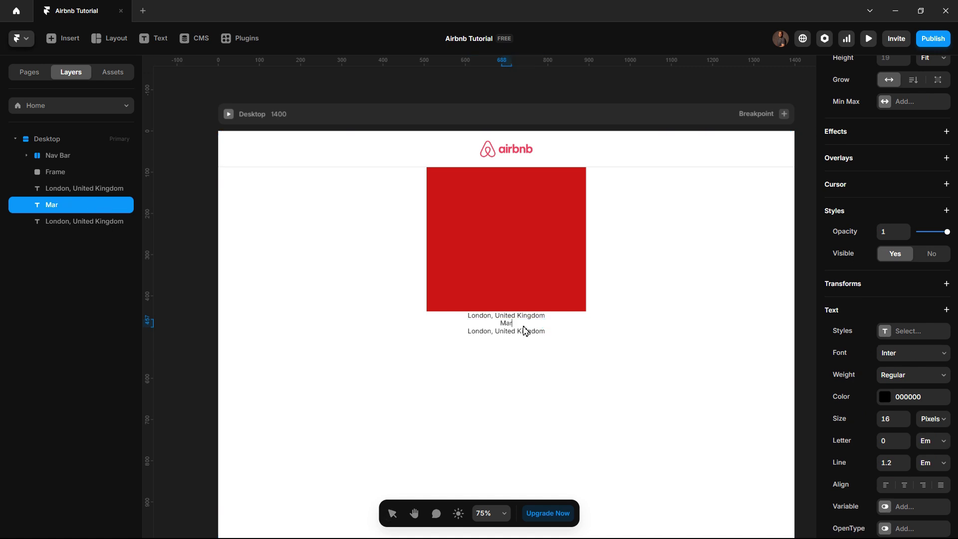
text( 21 -25)
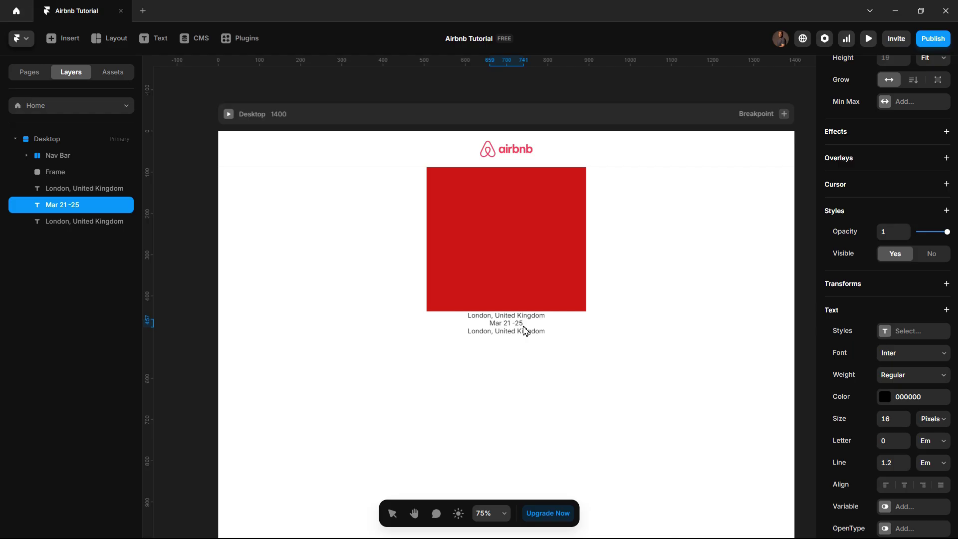
Replace the third text line with "$1000 night" and compare the lines with the Airbnb listing captions
click(507, 333)
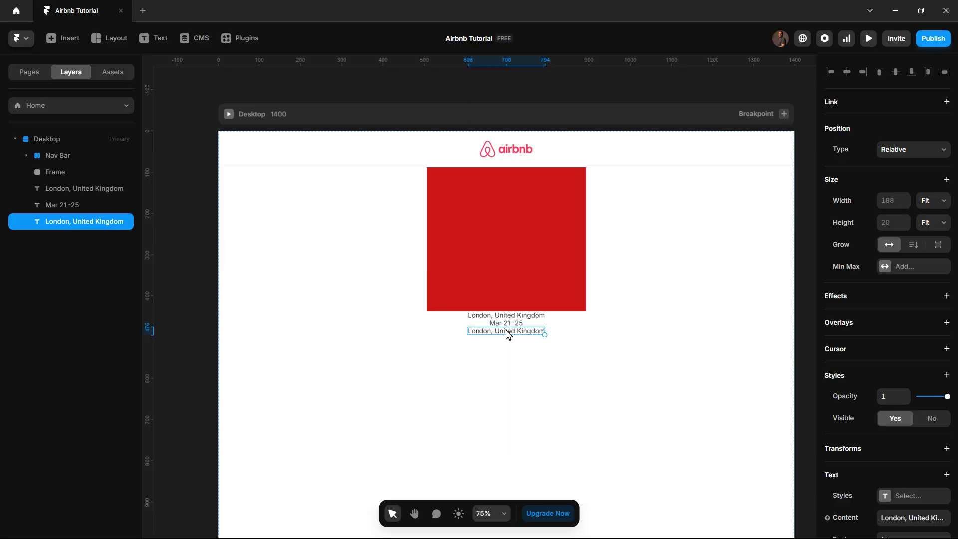
double_click(507, 332)
key(ctrl+a)
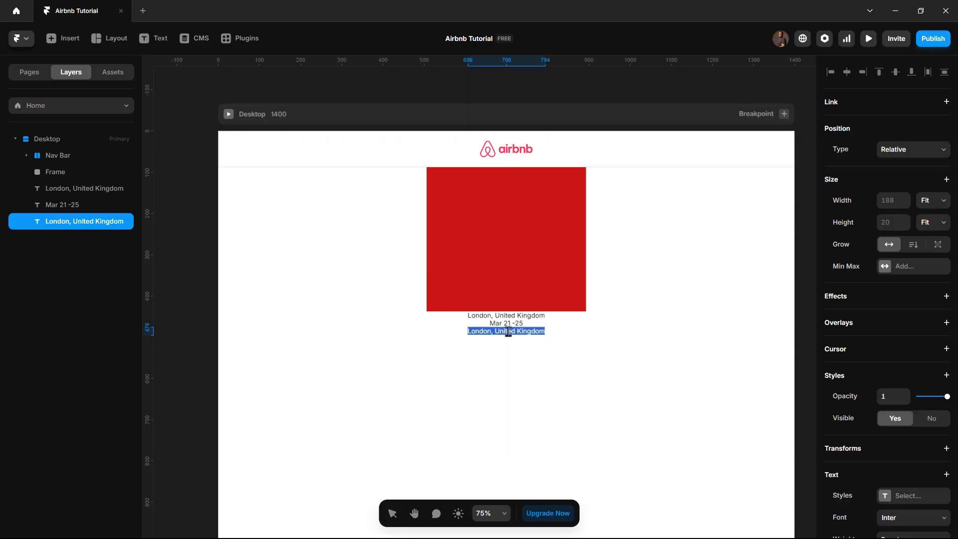
text($100)
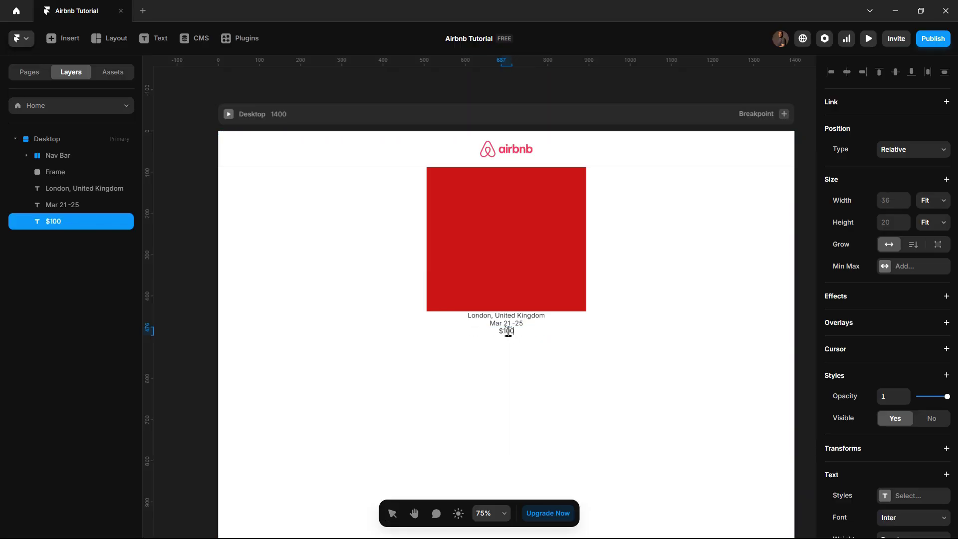
text(0 night)
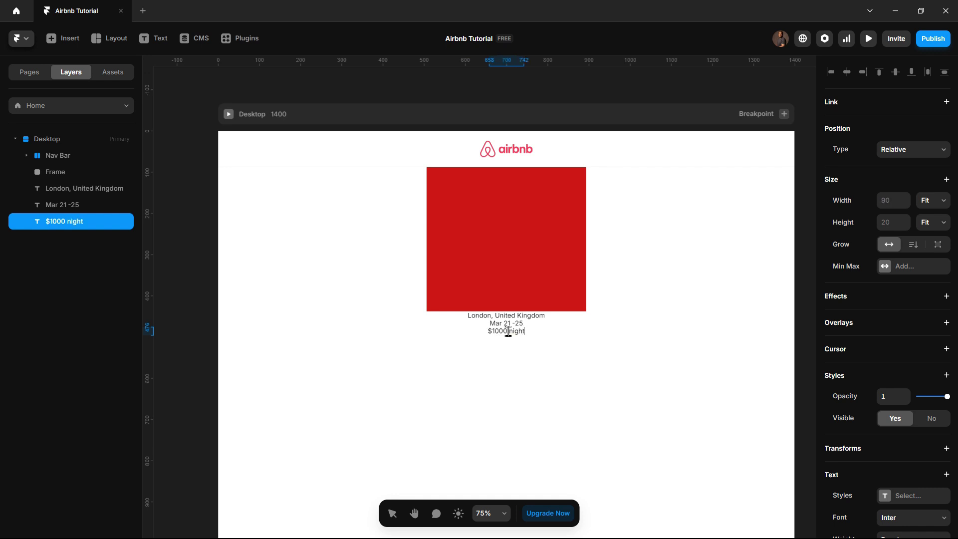
key(Escape)
scroll(517, 361, up, 5)
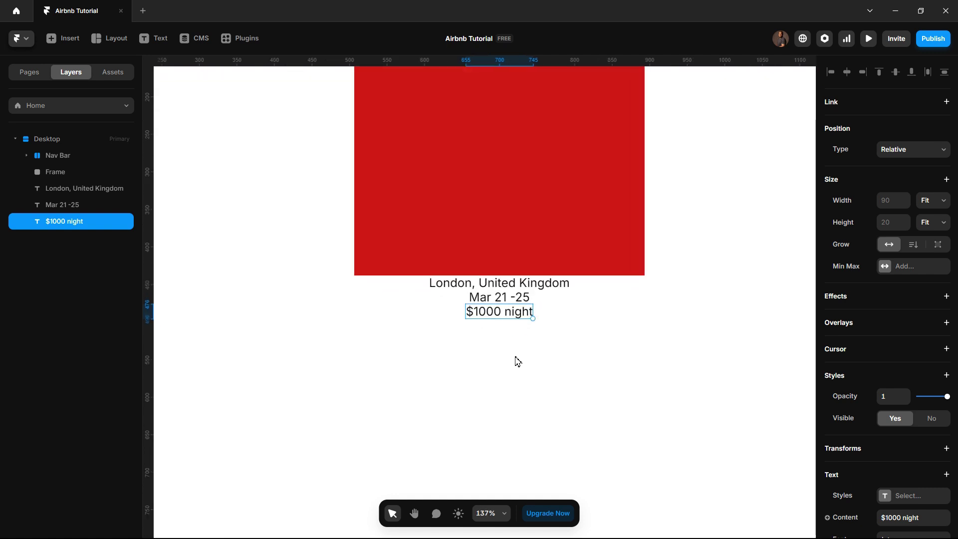
key(alt+Tab)
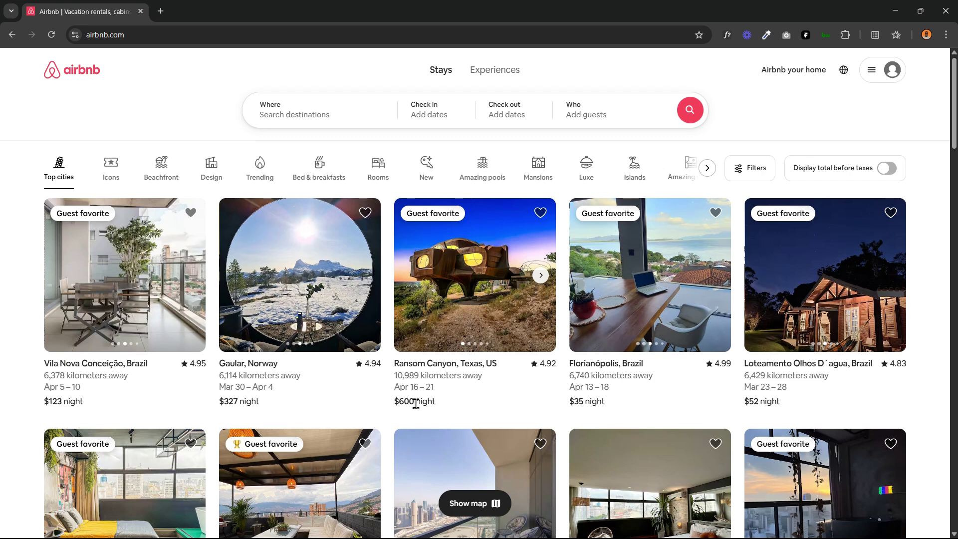
key(alt+Tab)
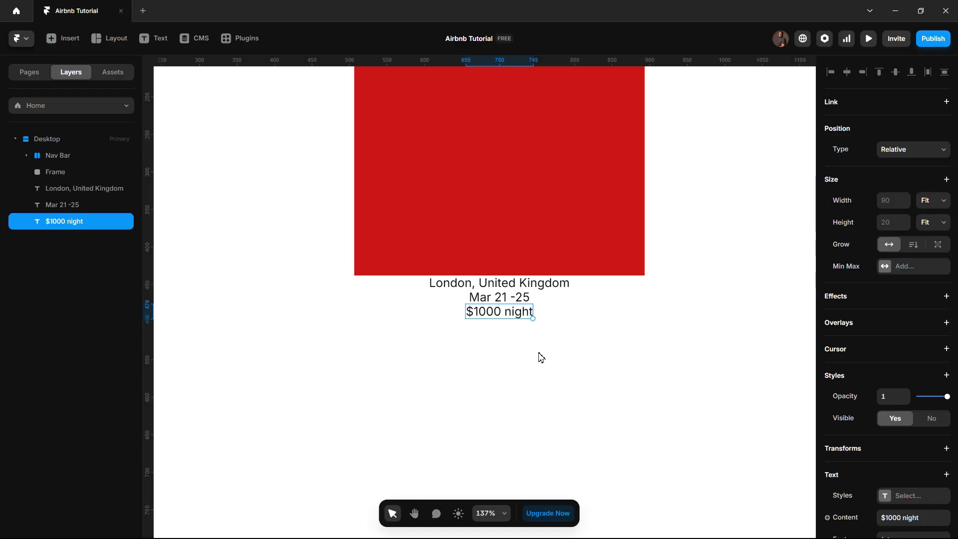
Apply the Bold color style to the "London, United Kingdom" text and give it a heavier font weight
click(499, 282)
scroll(903, 462, down, 5)
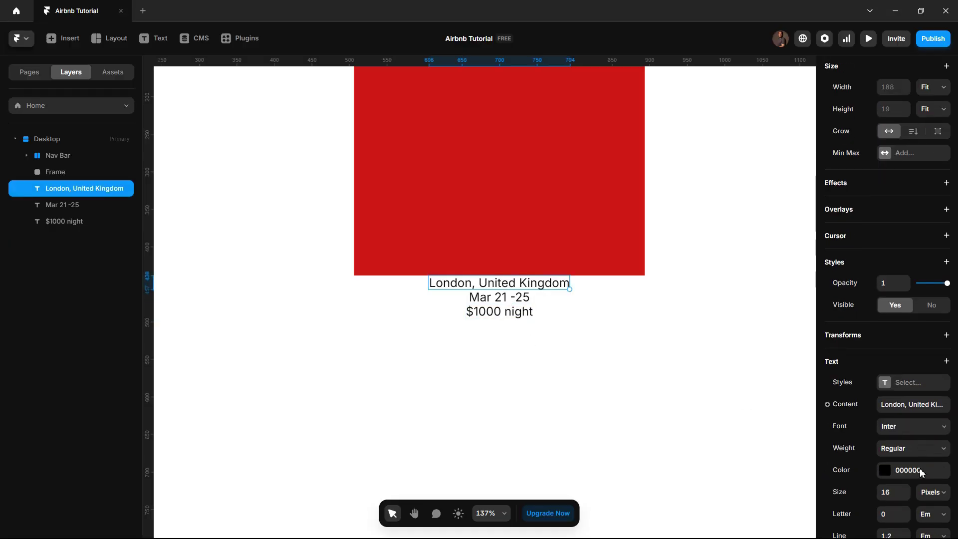
click(885, 364)
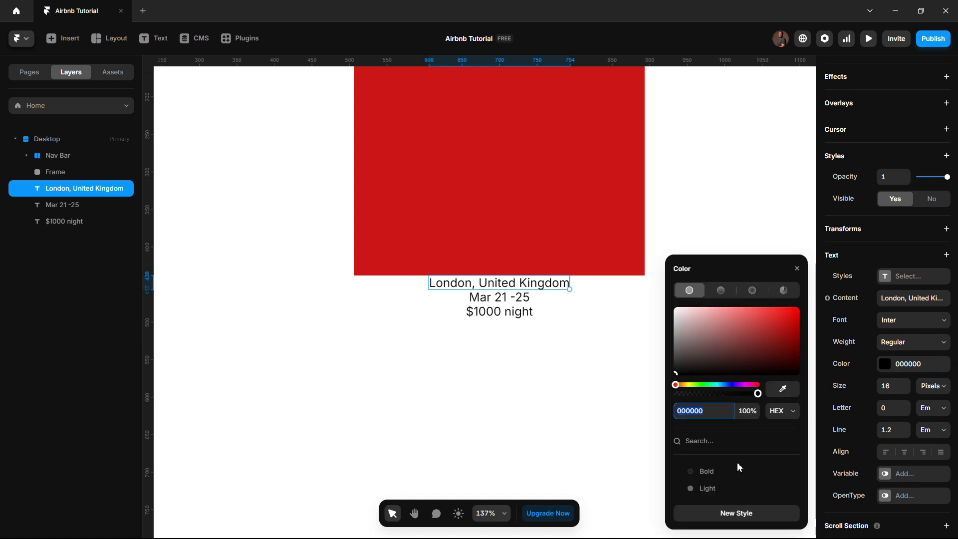
click(707, 473)
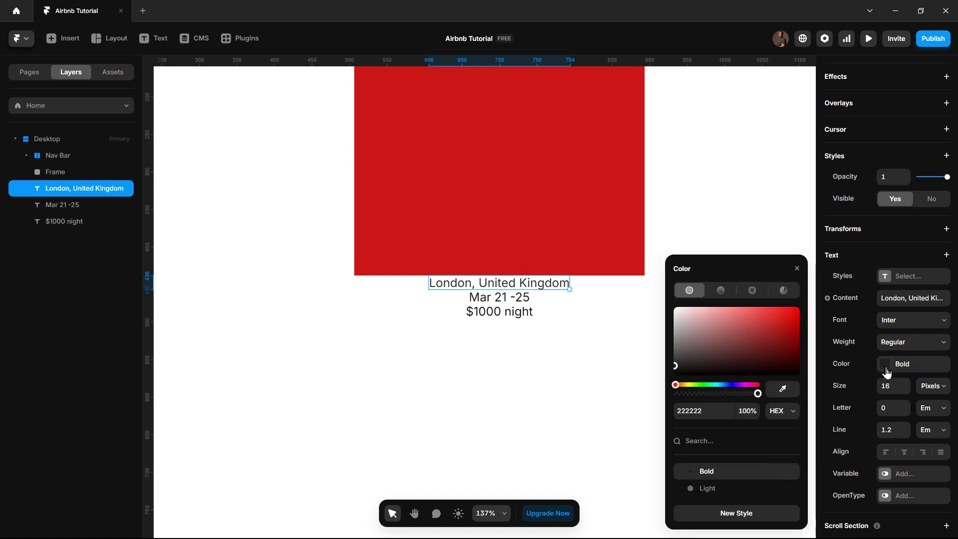
click(898, 345)
click(893, 249)
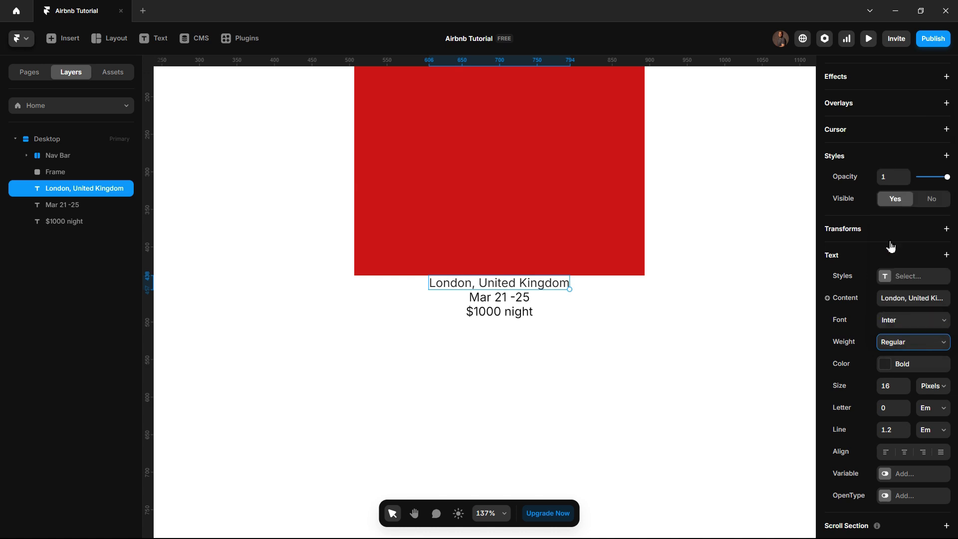
Apply the Light color style to the "Mar 21 -25" text line
click(523, 298)
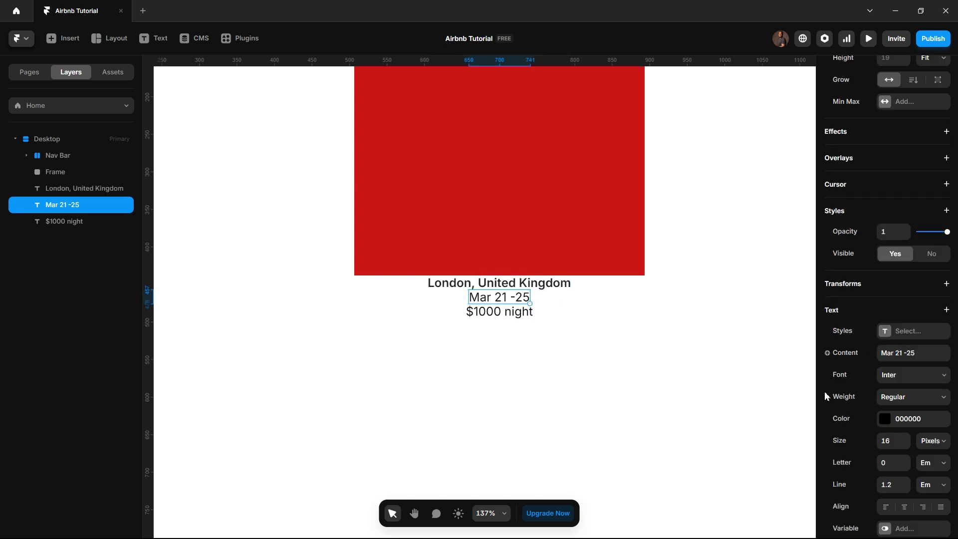
click(885, 427)
click(709, 488)
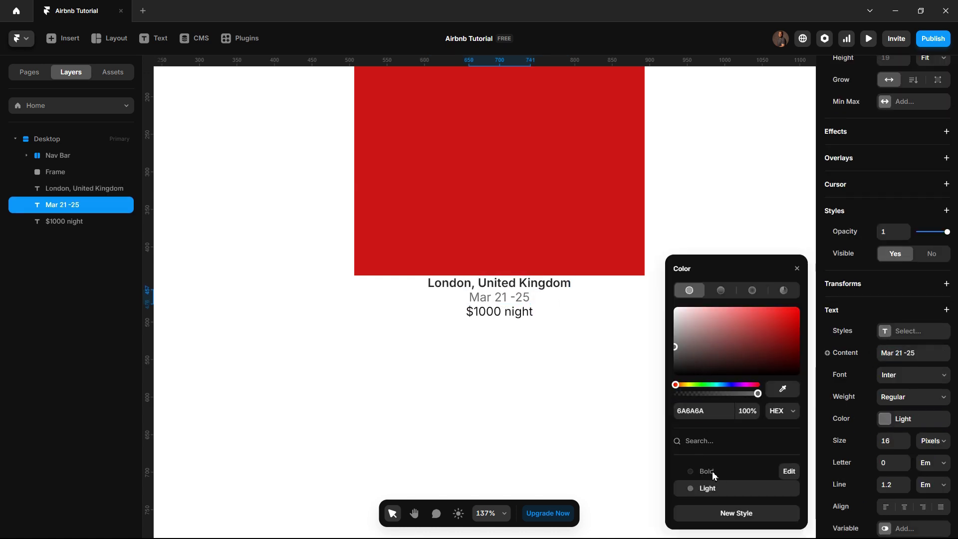
click(531, 342)
Check the price caption styling on Airbnb, return to Framer, and apply the Bold color style to the "$1000 night" line
click(511, 318)
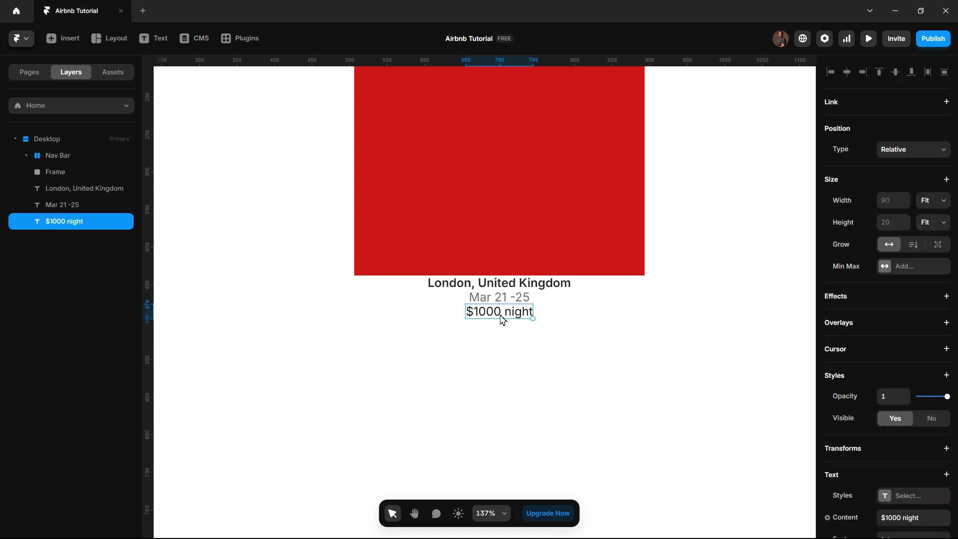
double_click(503, 317)
key(alt+Tab)
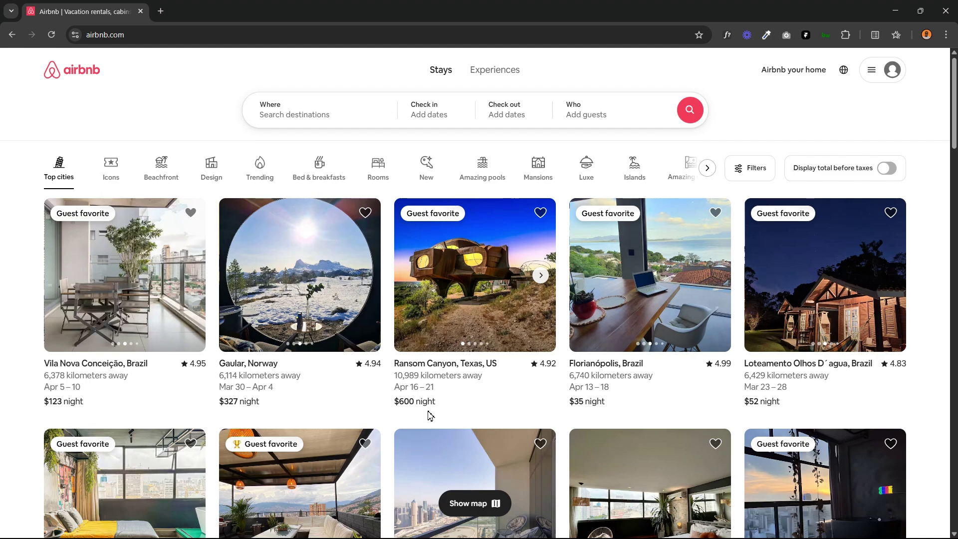
key(alt+Tab)
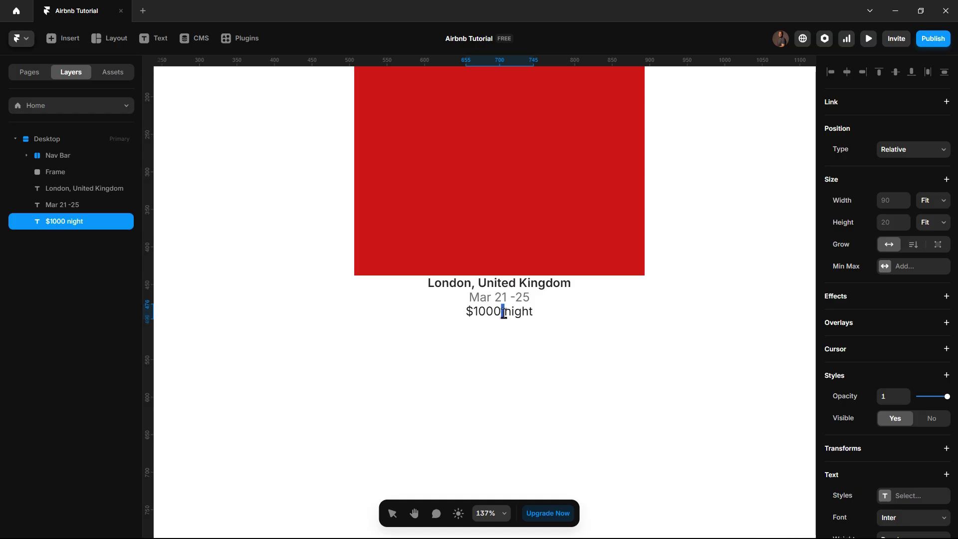
drag(502, 314, 459, 314)
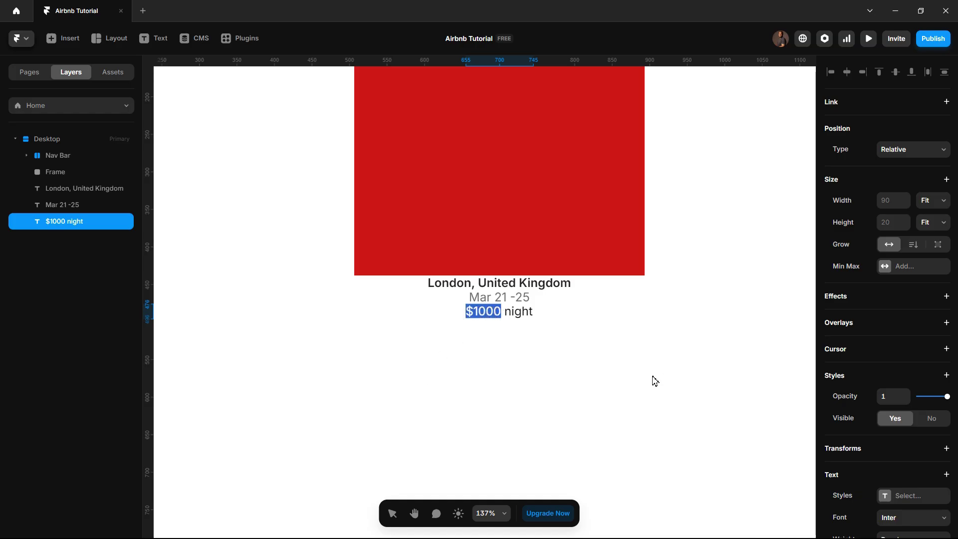
key(Escape)
scroll(896, 475, down, 3)
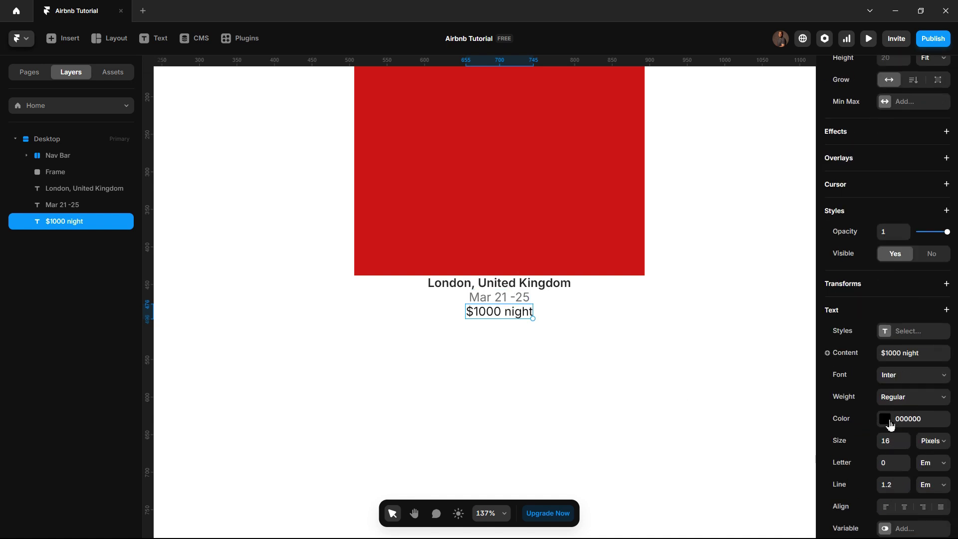
click(885, 419)
click(707, 471)
click(539, 387)
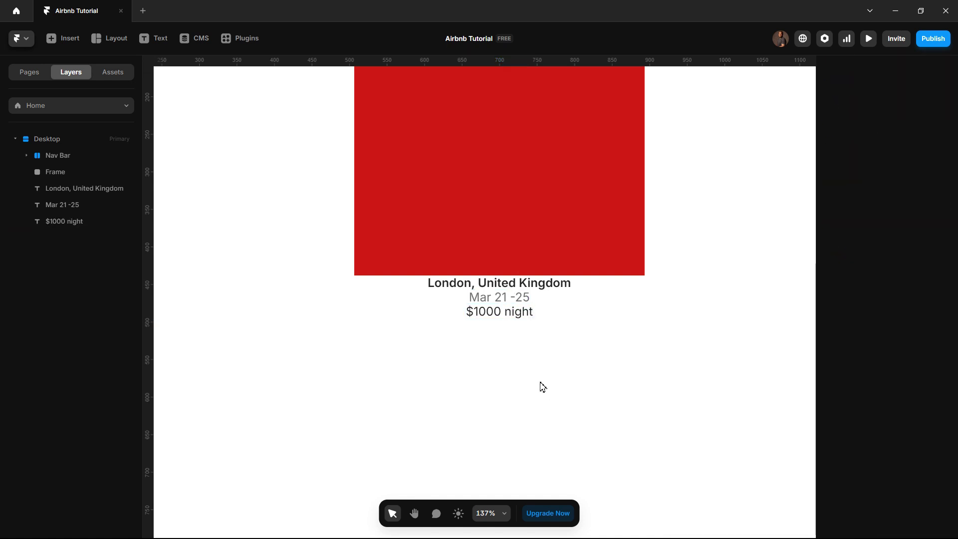
Give only the "$1000" part of the price line a heavier font weight
click(499, 313)
double_click(501, 315)
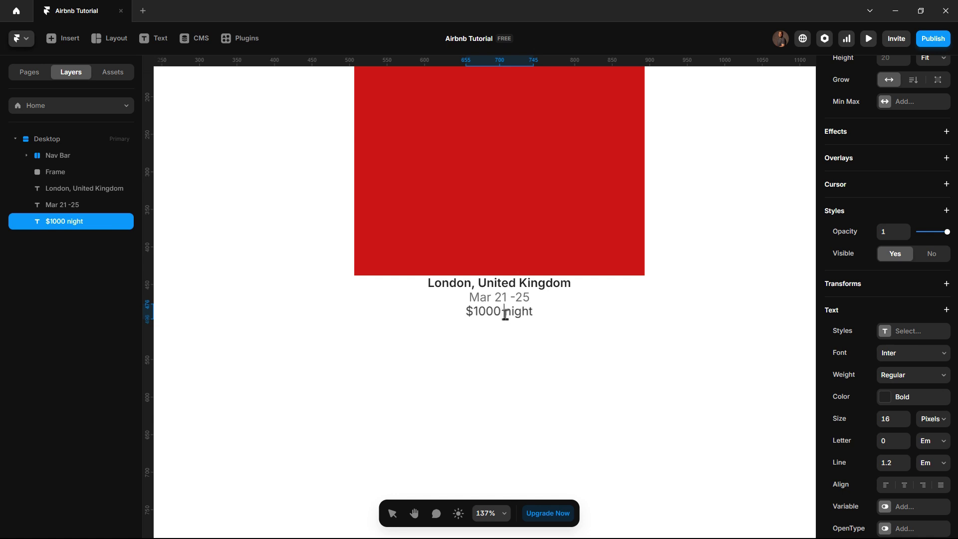
drag(500, 313, 471, 314)
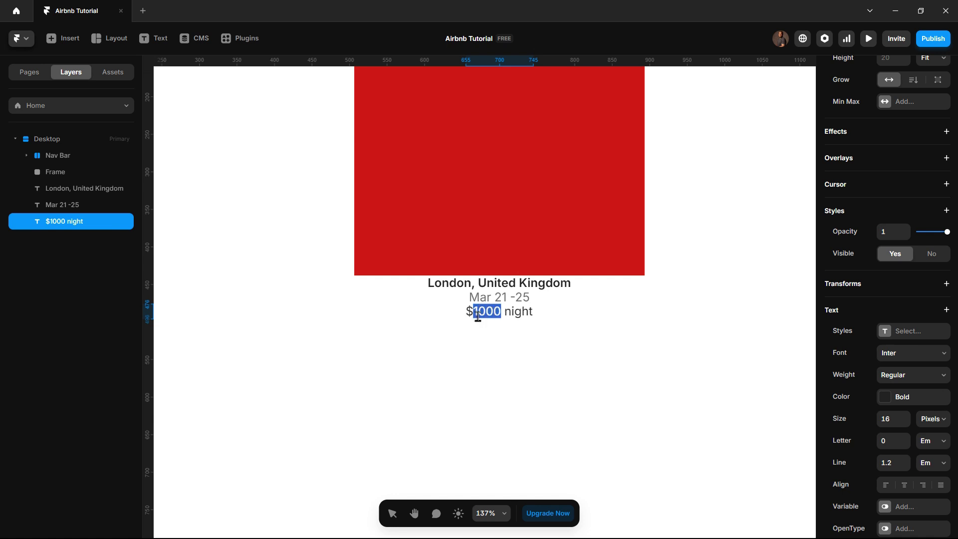
click(911, 377)
click(906, 271)
key(Escape)
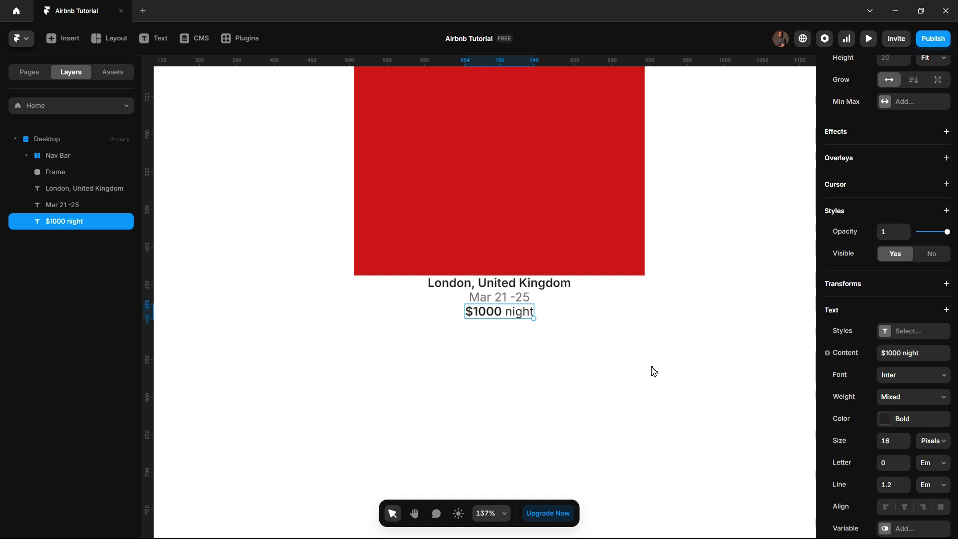
Check the star rating on Airbnb, return to Framer, and duplicate the "Mar 21 -25" text, placing the copy below the price line
key(alt+Tab)
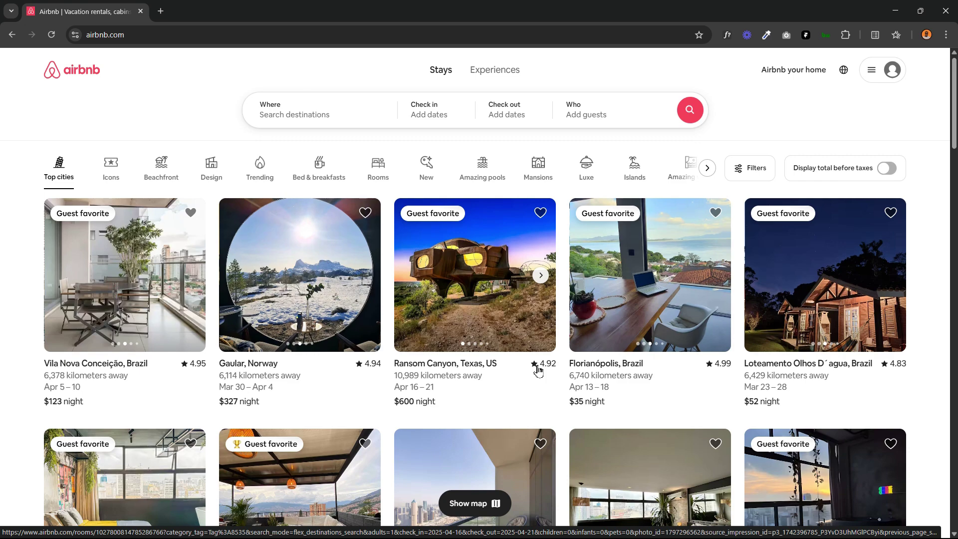
key(alt+Tab)
click(516, 298)
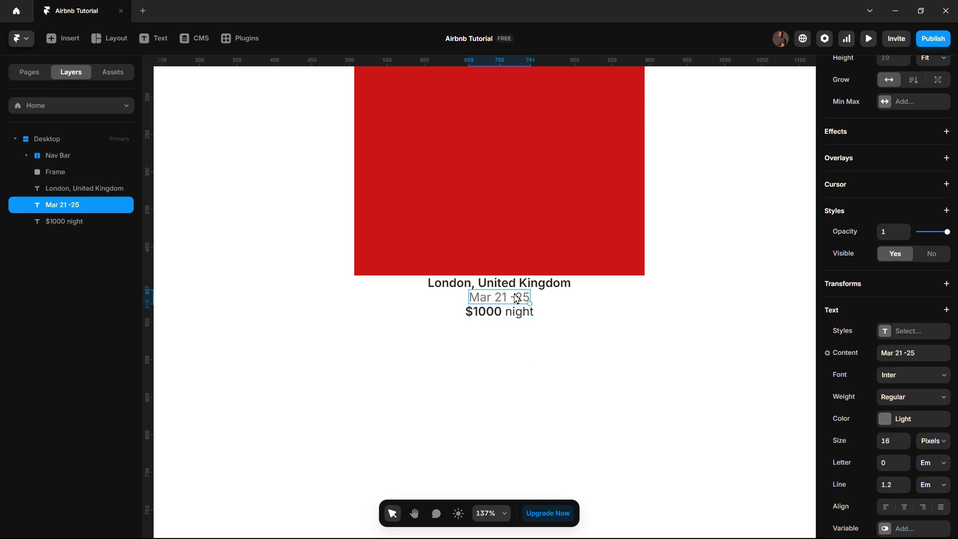
key(ctrl+d)
key(Down)
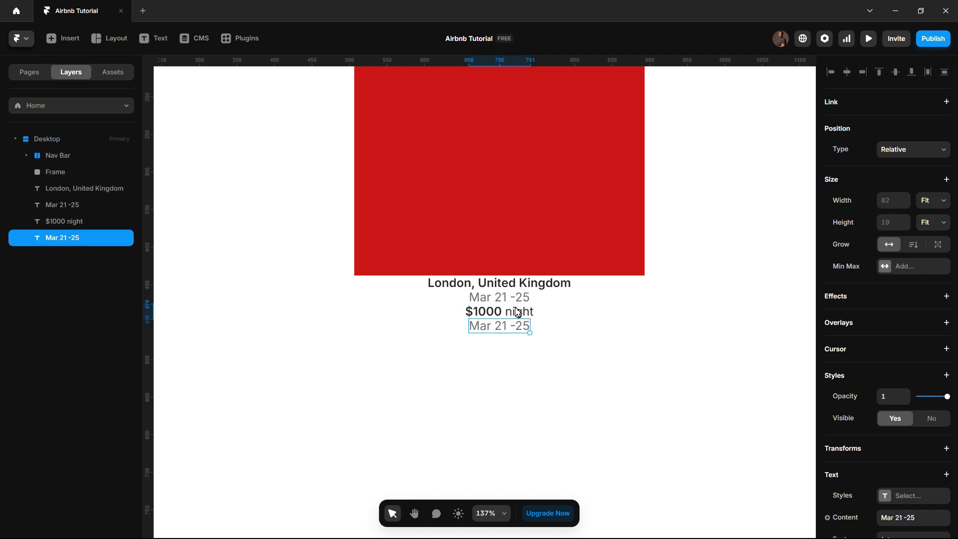
Wrap the duplicated "Mar 21 -25" text in a stack and set the stack's width to Fit Content
right_click(503, 332)
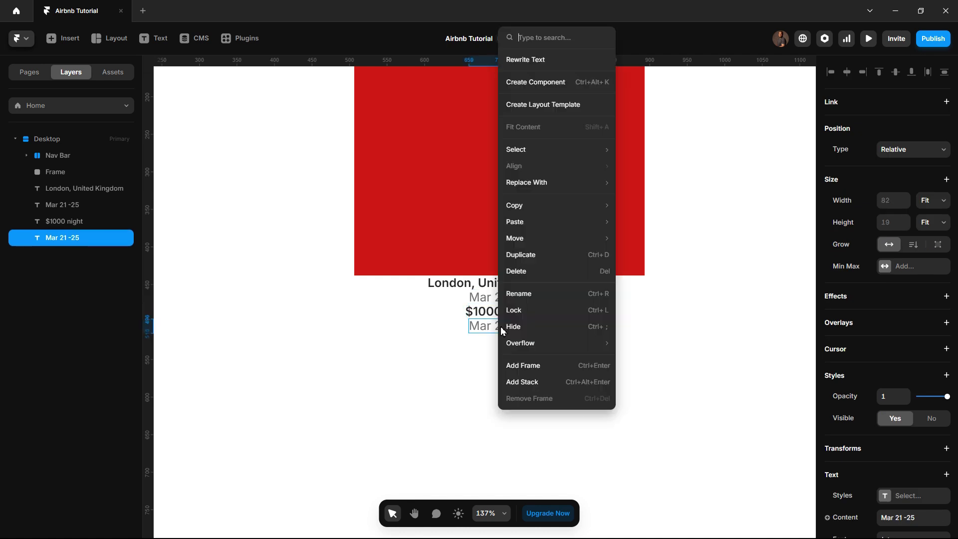
click(524, 386)
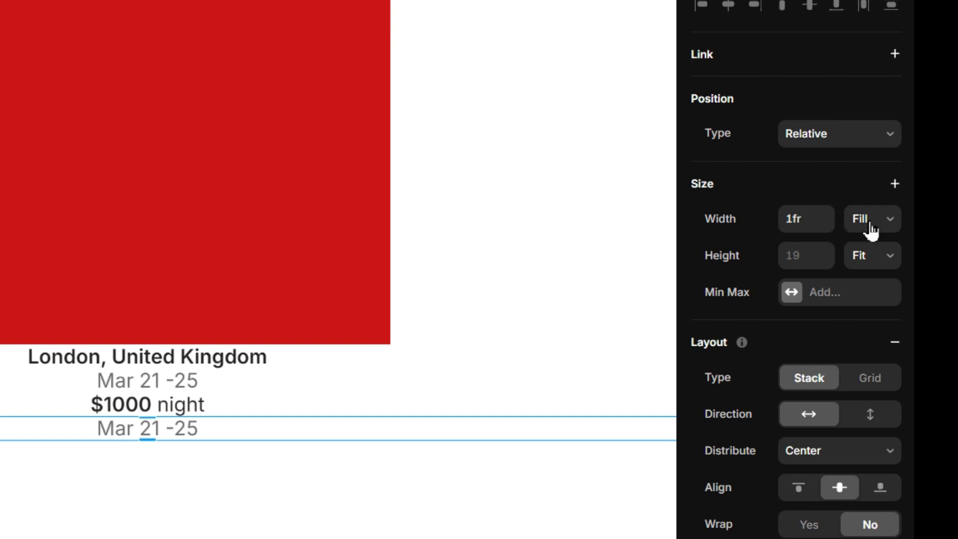
click(871, 230)
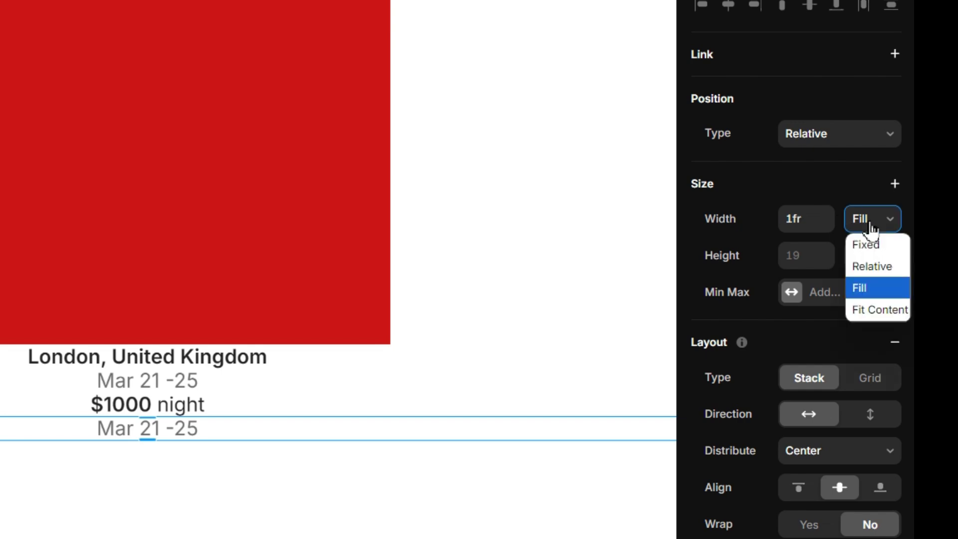
click(867, 310)
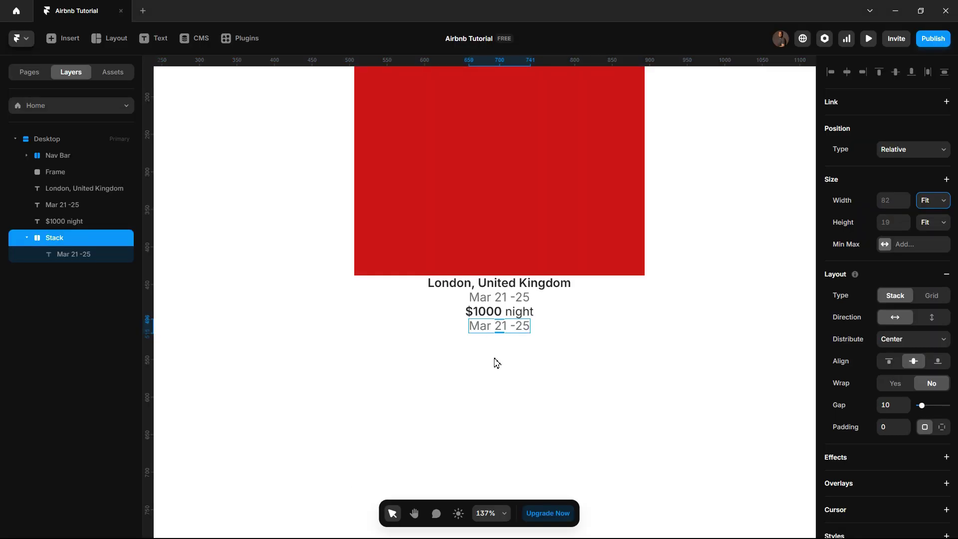
Insert a Phosphor icon from the icon elements below the new stack
click(61, 46)
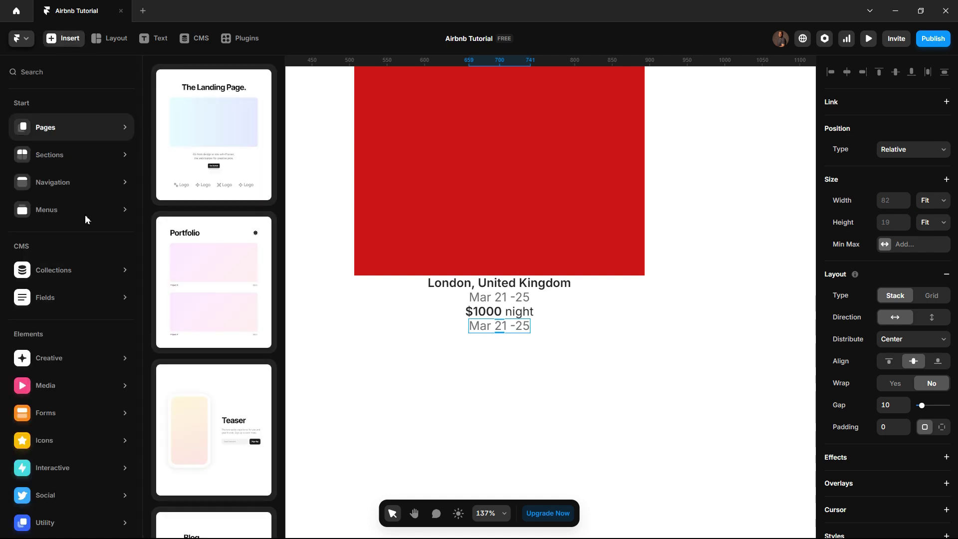
mouse_move(84, 398)
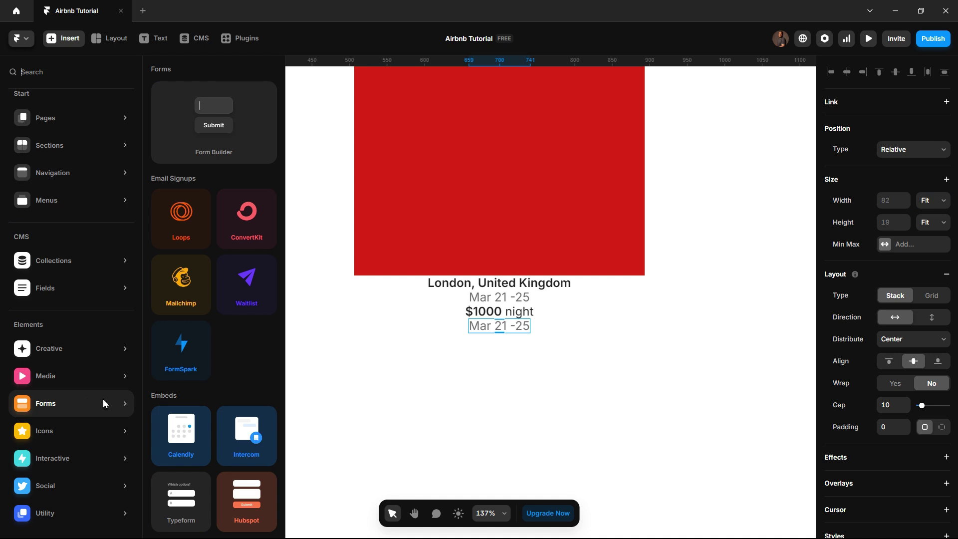
mouse_move(72, 431)
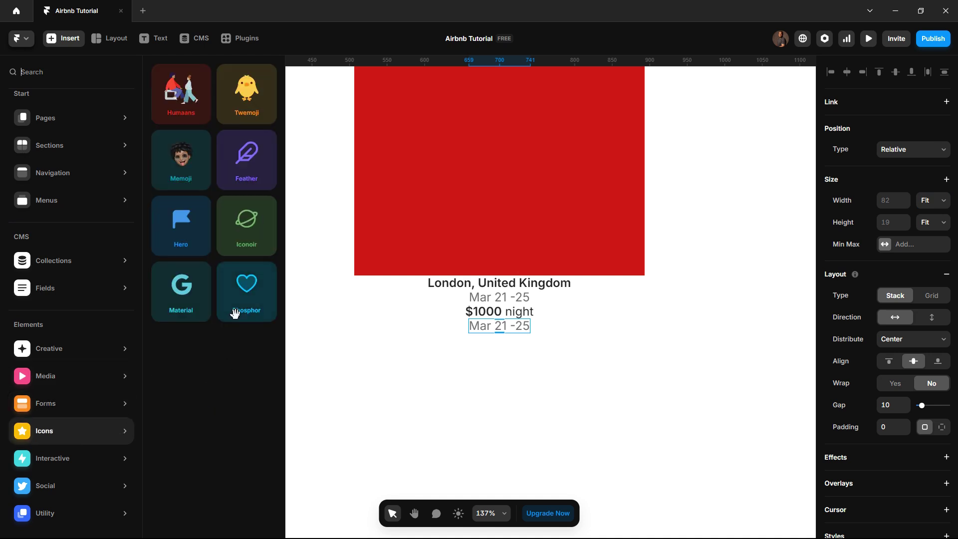
drag(244, 300, 447, 388)
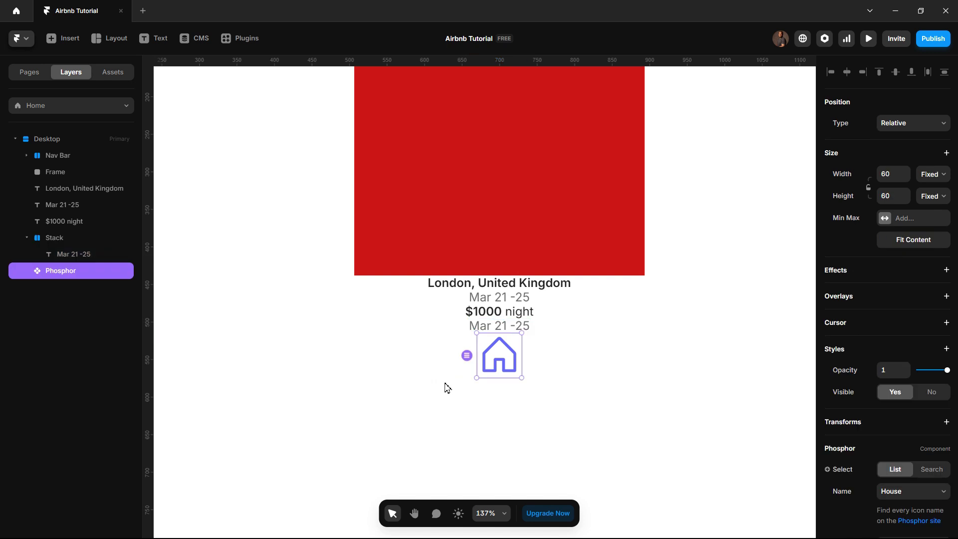
Copy the Phosphor icon and rename the stack holding the duplicated text as "Ratings"
right_click(499, 361)
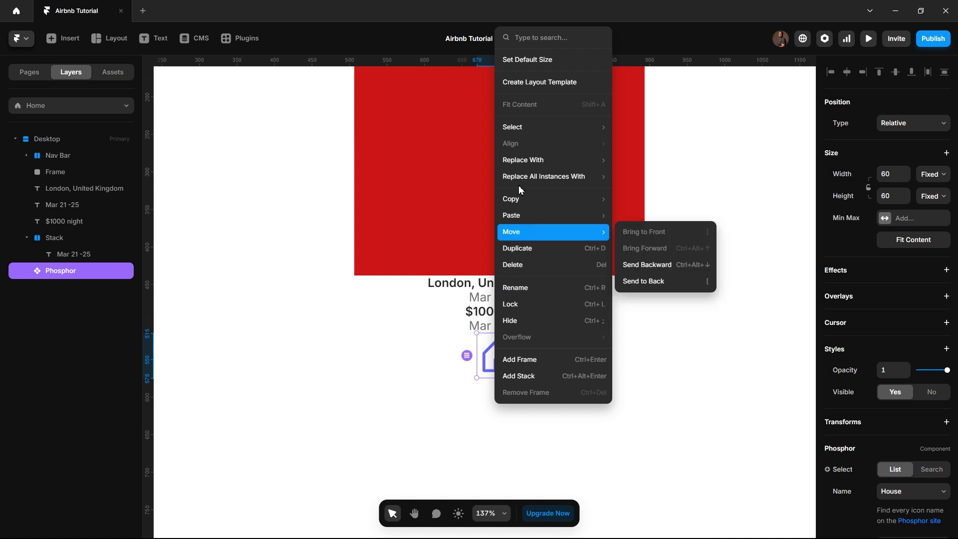
mouse_move(519, 202)
click(645, 200)
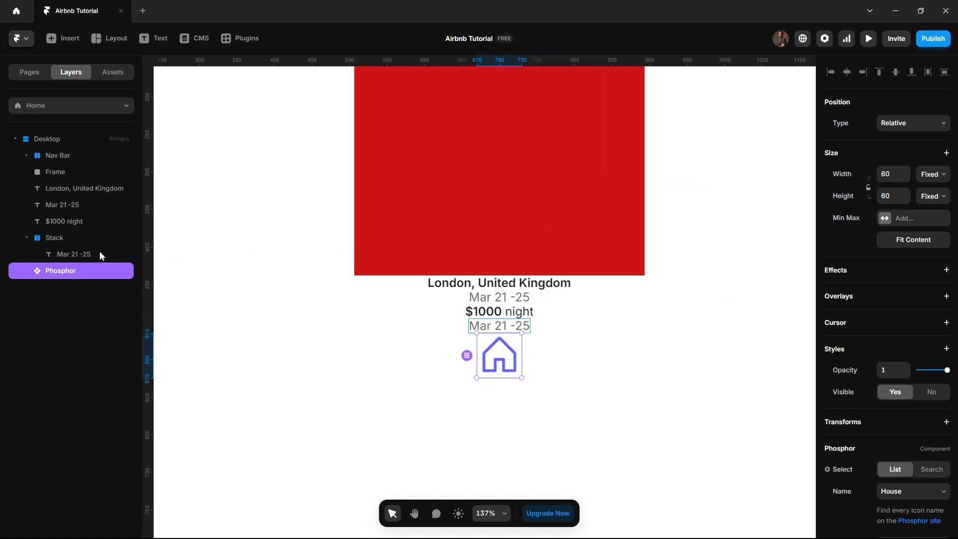
click(63, 242)
double_click(65, 244)
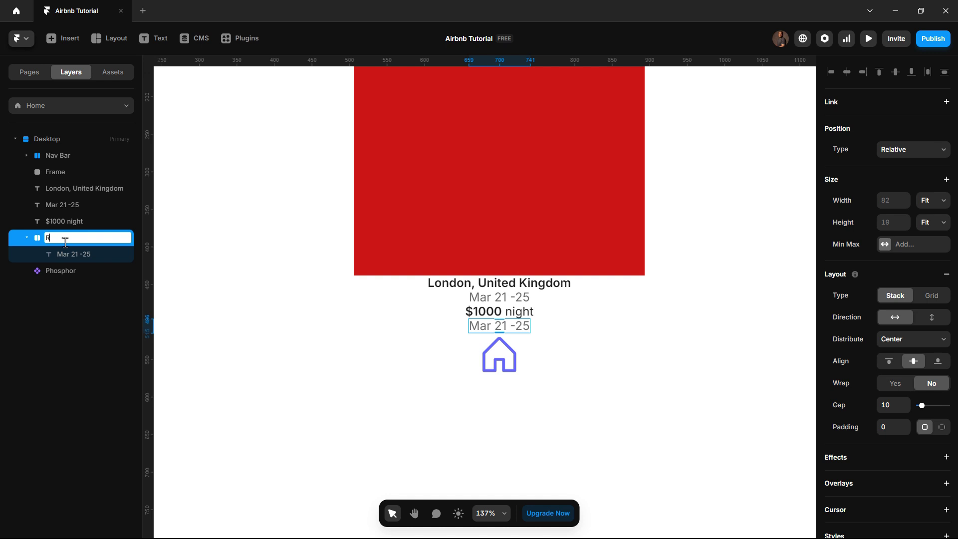
key(Escape)
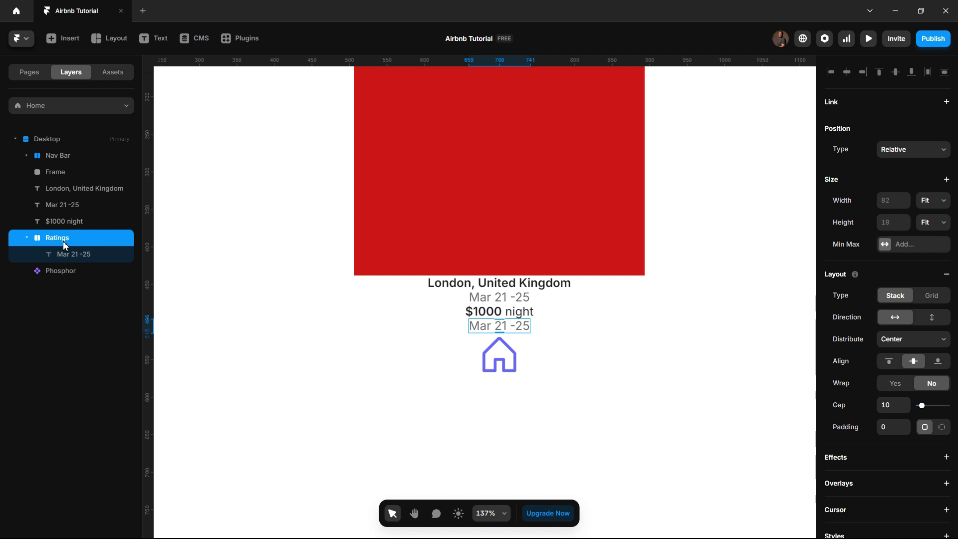
Paste the copied icon into the Ratings stack and delete the original icon outside it
key(ctrl+v)
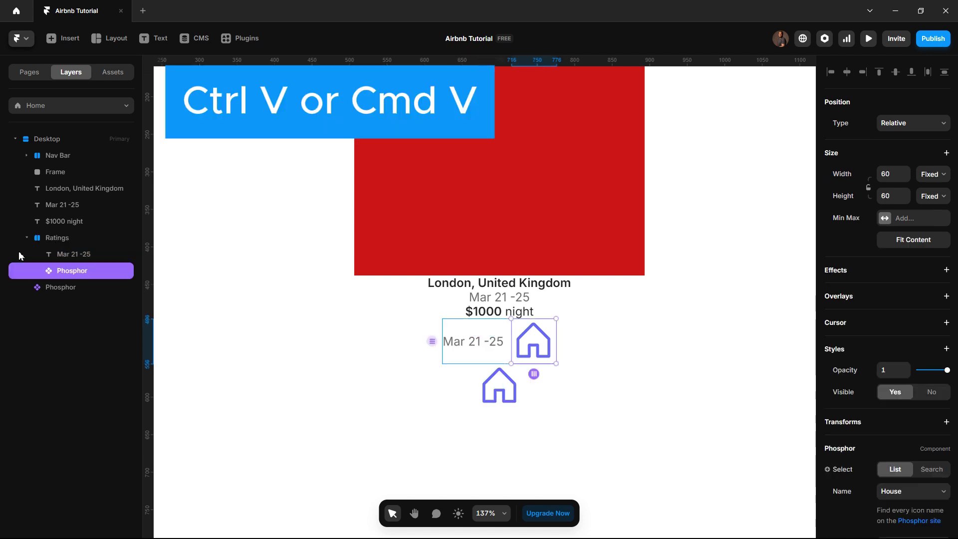
click(55, 288)
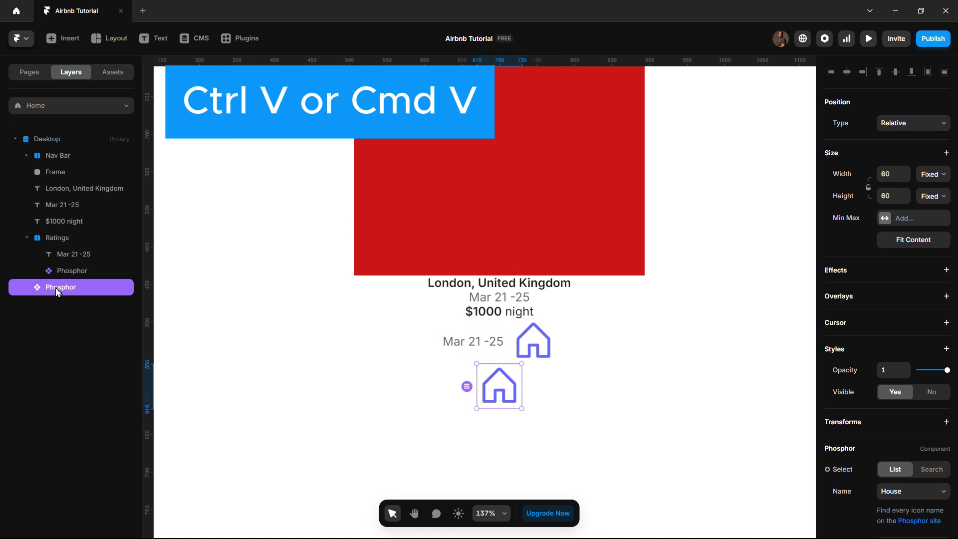
key(Delete)
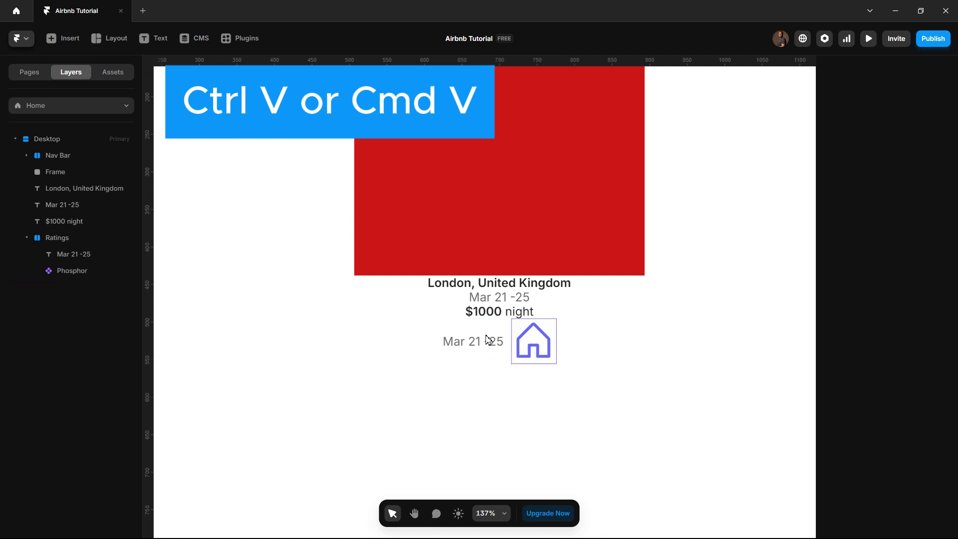
Change the Phosphor icon in the Ratings stack to "star" using its name search
click(92, 272)
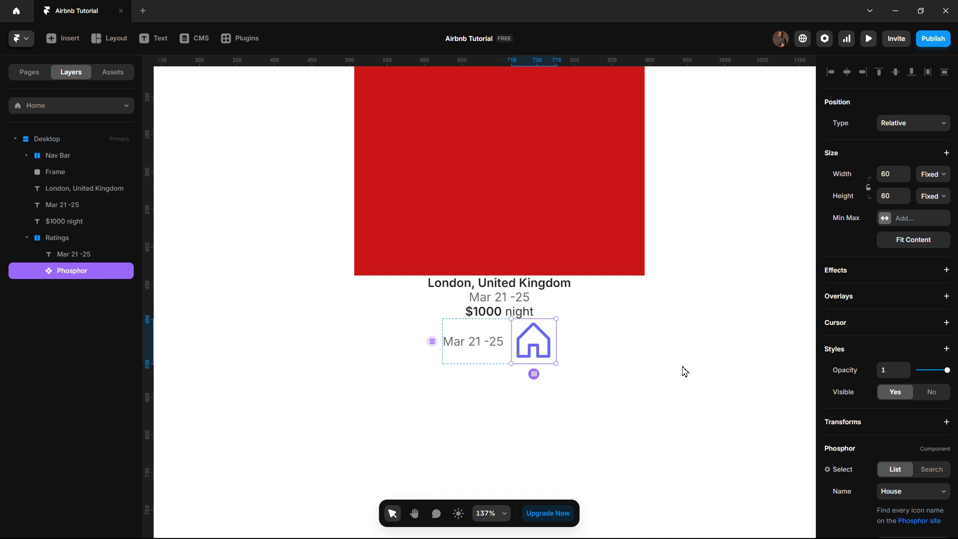
scroll(909, 477, down, 3)
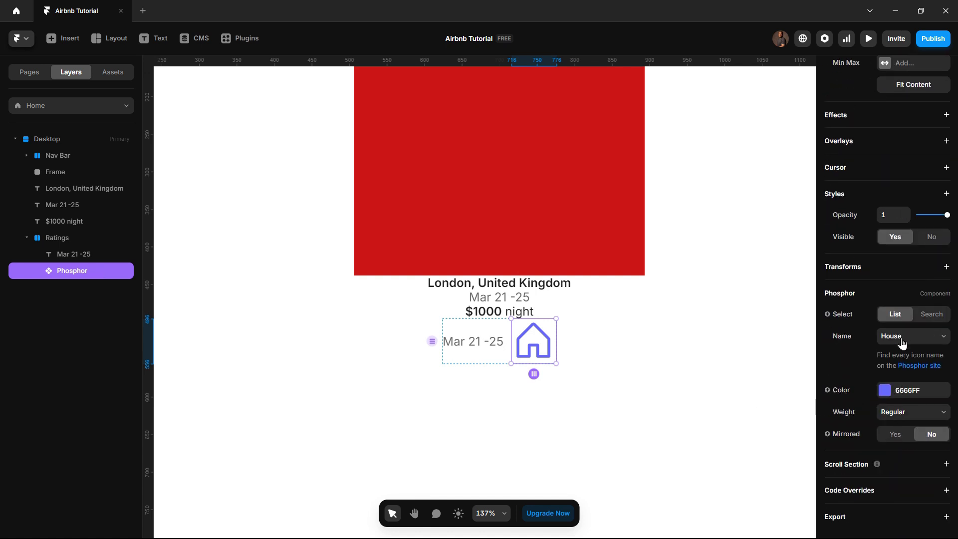
click(926, 316)
click(925, 367)
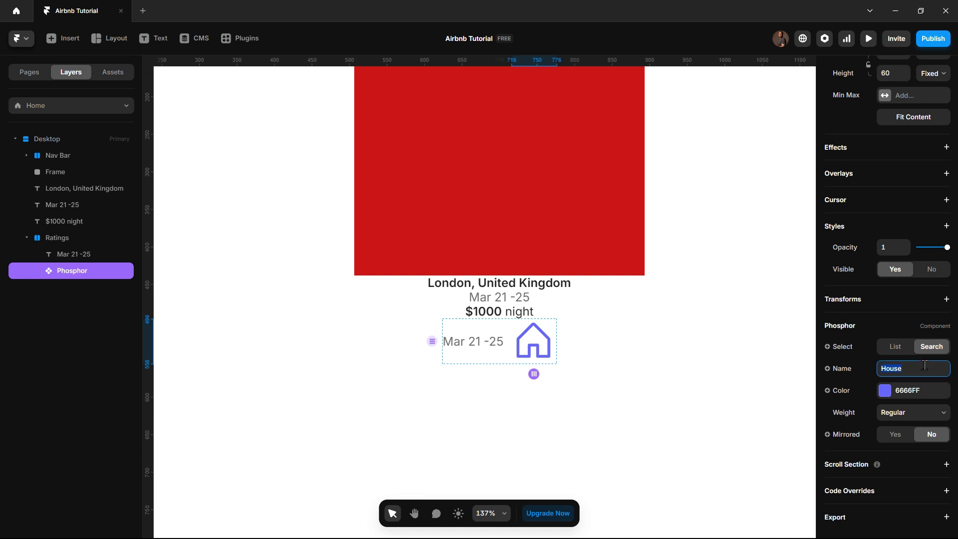
text(star)
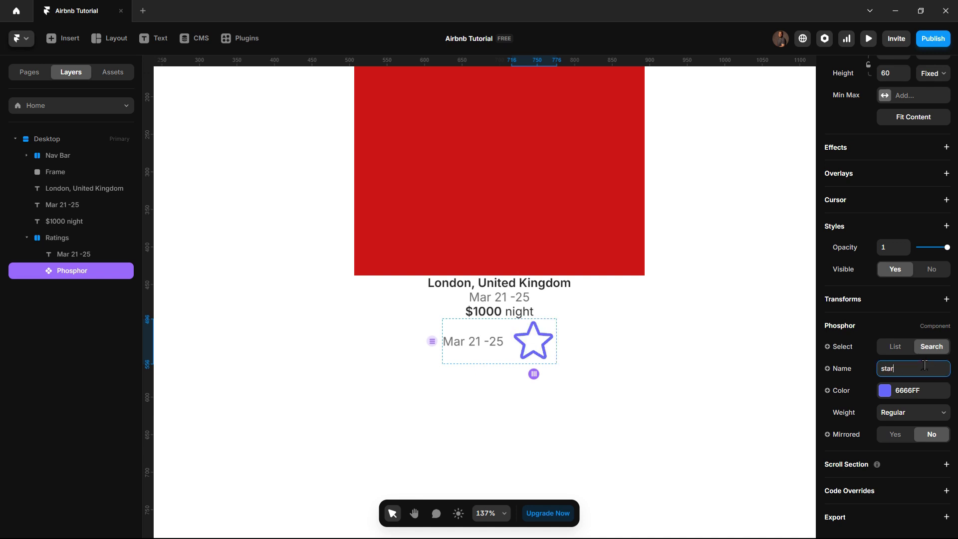
Set the star icon's weight to Fill and apply the Bold color style to it
click(909, 413)
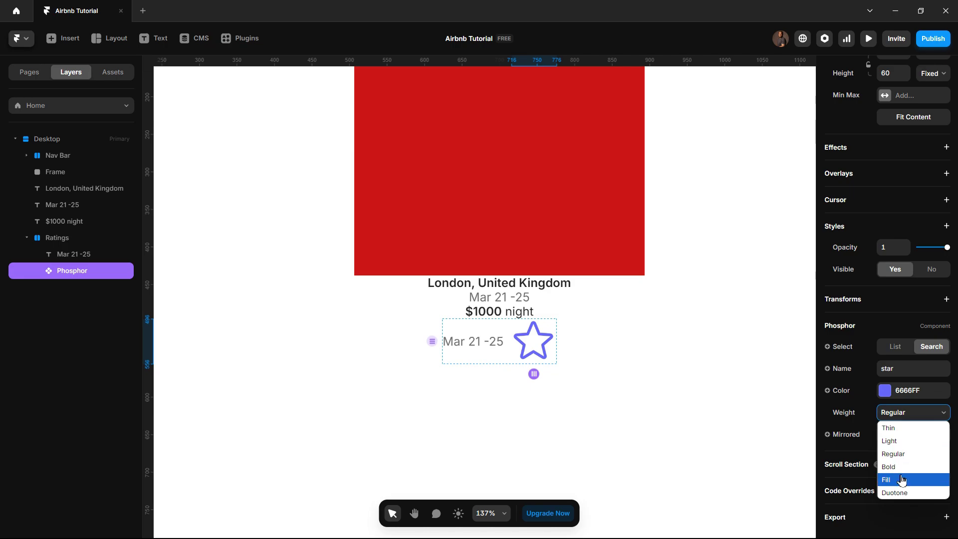
click(901, 479)
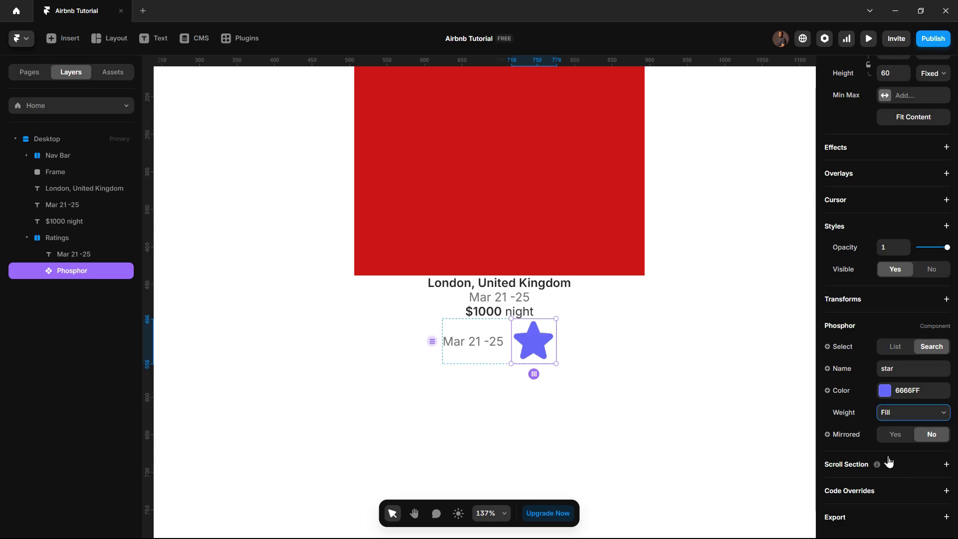
click(886, 394)
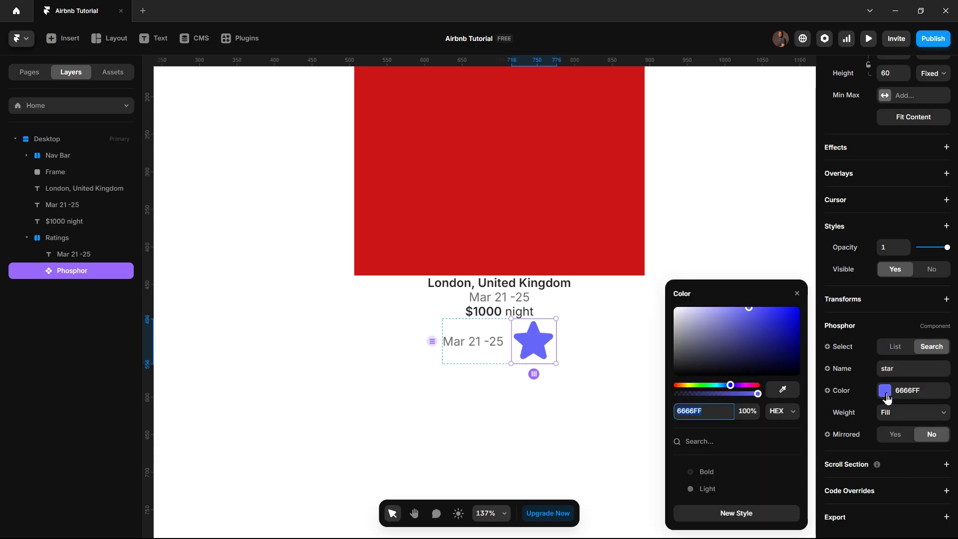
click(702, 473)
Apply the Bold color style to the "Mar 21 -25" text inside the Ratings stack
click(474, 345)
scroll(880, 449, down, 3)
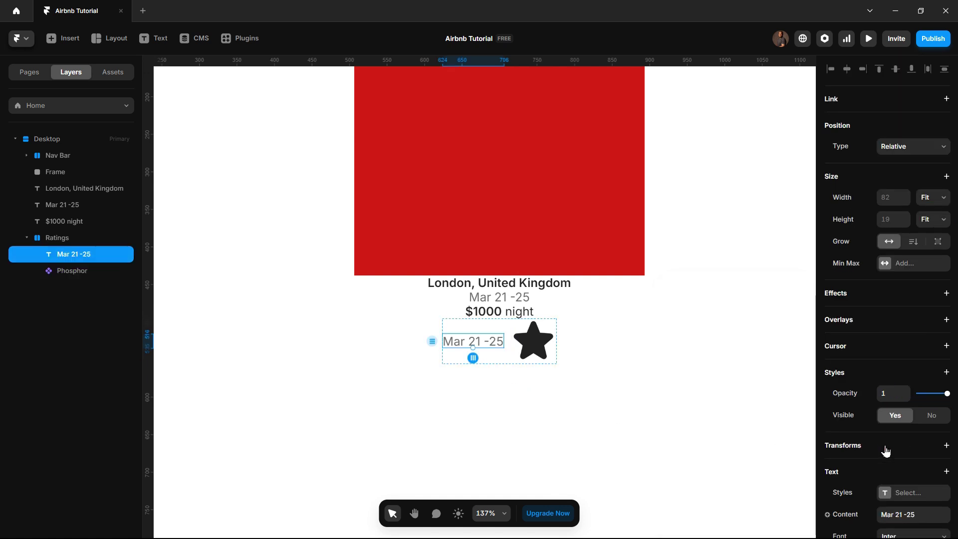
click(886, 473)
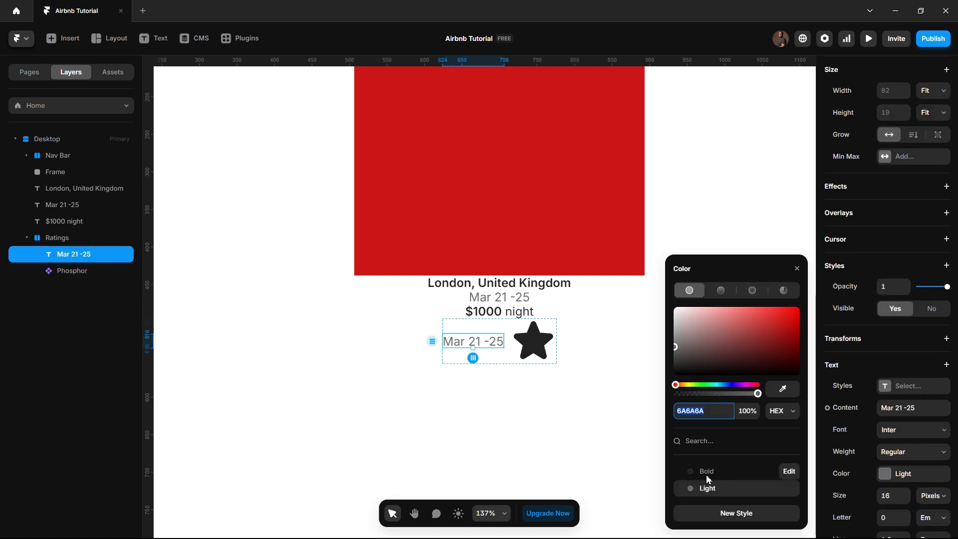
click(708, 471)
click(566, 422)
Set the star icon's width and height to 24
click(543, 342)
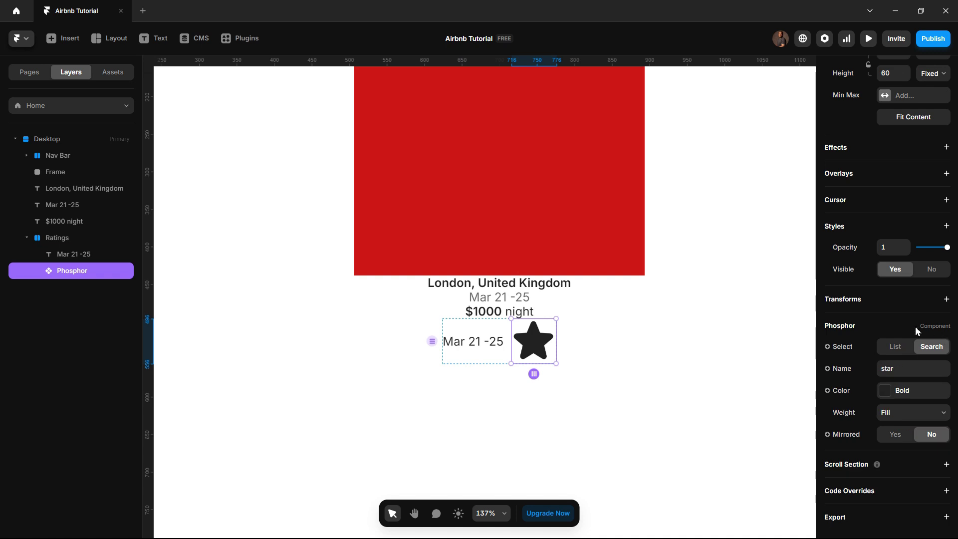
scroll(915, 330, up, 3)
click(905, 171)
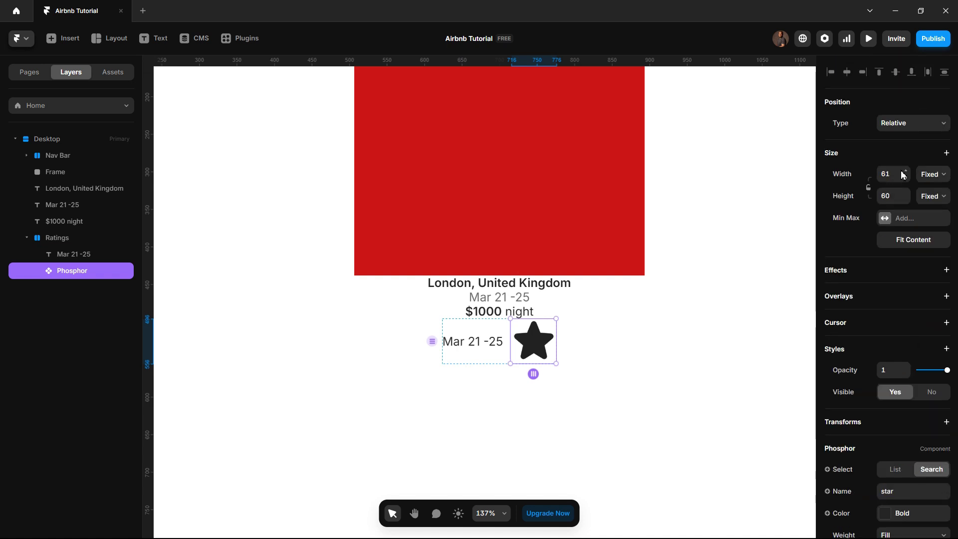
click(897, 175)
text(24)
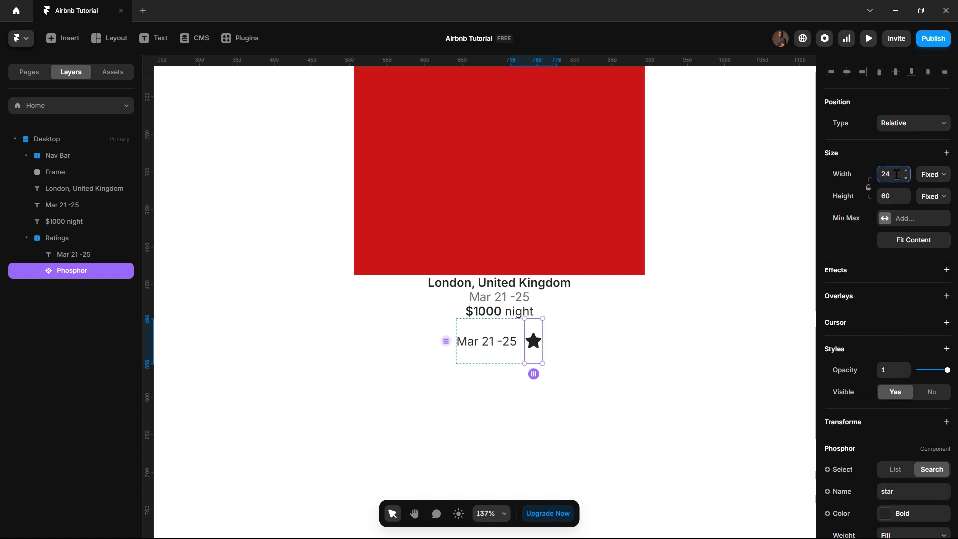
click(897, 192)
text(24)
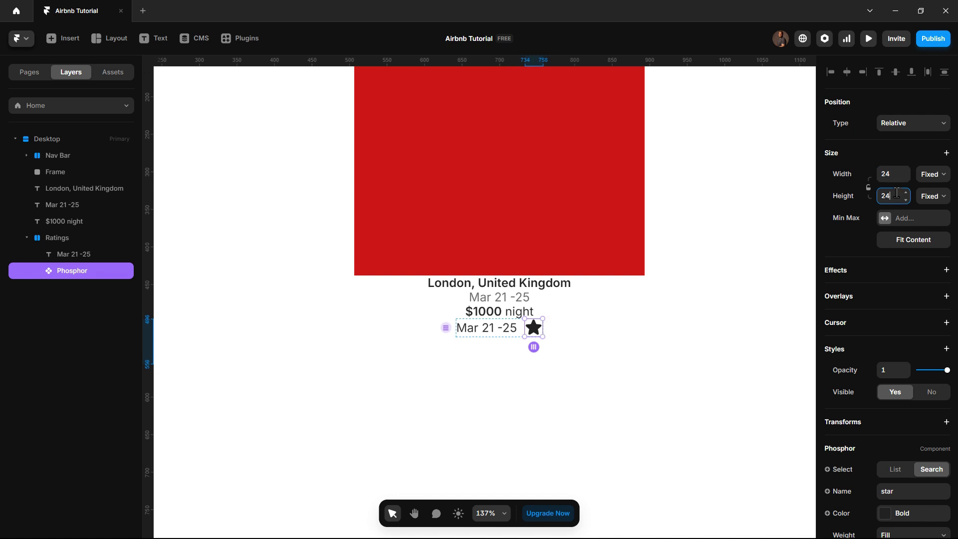
Reorder the Ratings stack so its "Mar 21 -25" text comes after the star icon
click(474, 330)
key(Right)
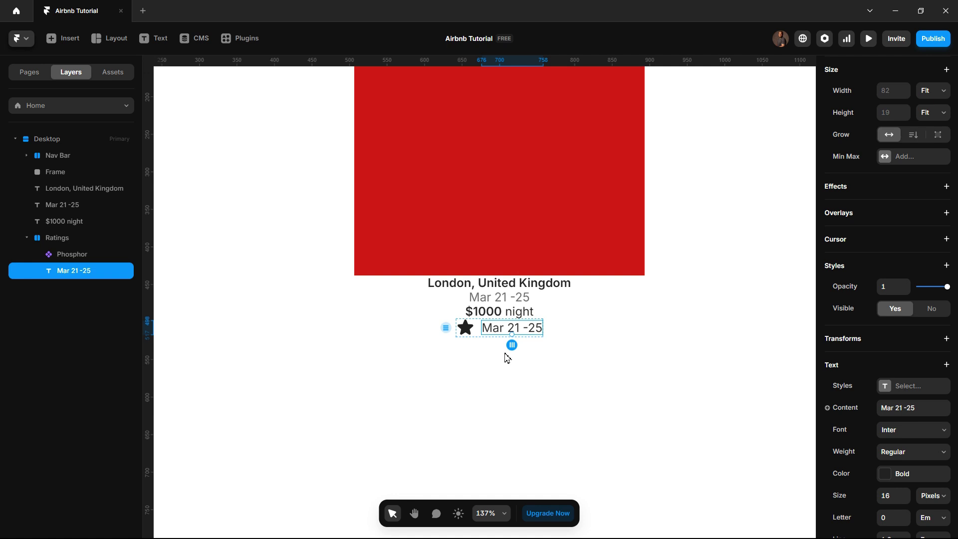
Set the font size of the "London, United Kingdom" text to 15 pixels
click(491, 282)
scroll(820, 392, down, 2)
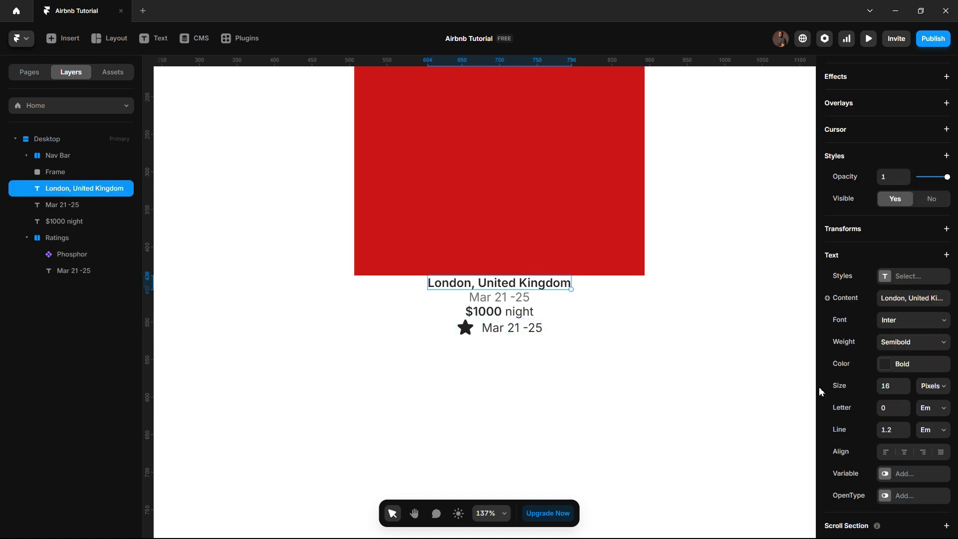
click(888, 391)
text(15)
key(Return)
Set the font size of the standalone "Mar 21 -25" and "$1000 night" texts together to 15 pixels
click(519, 297)
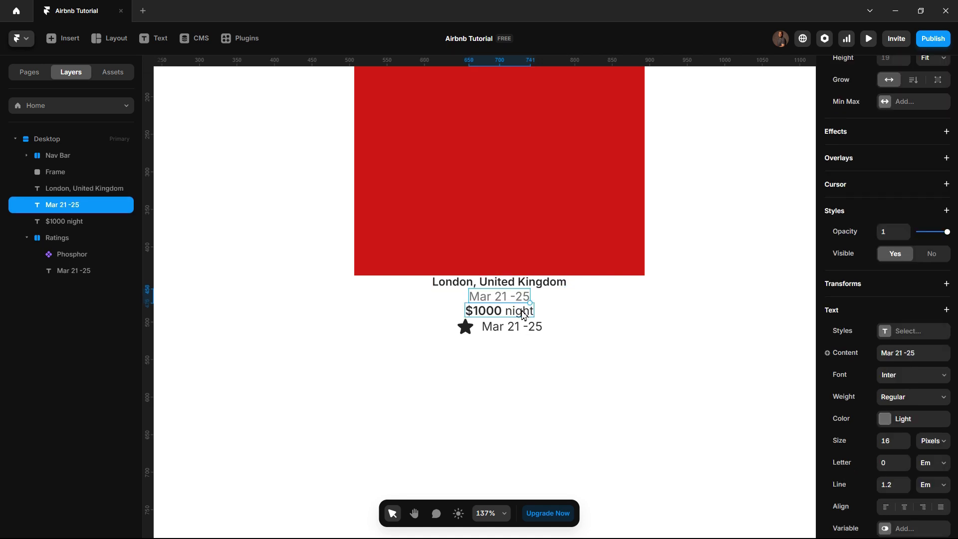
shift+click(523, 314)
scroll(910, 469, down, 1)
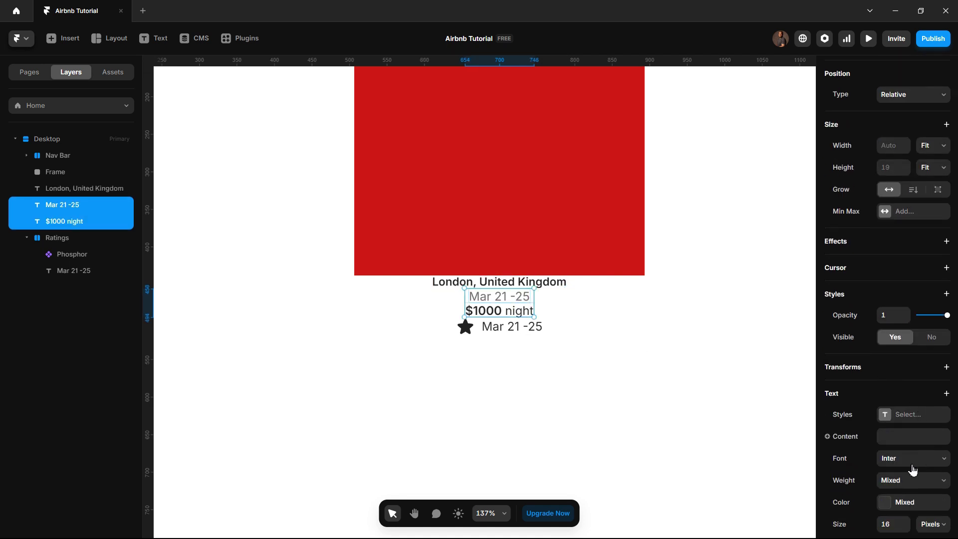
click(898, 522)
text(15)
key(Return)
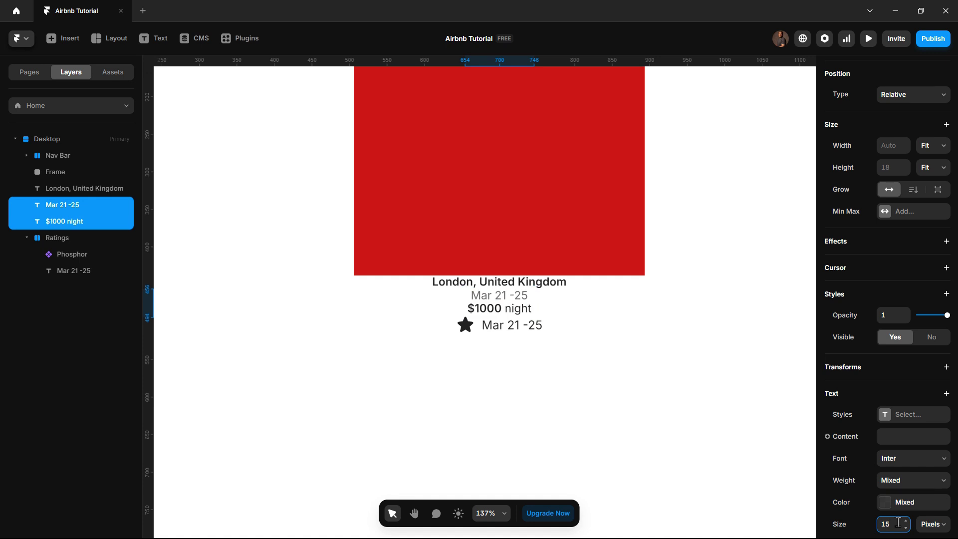
Set the font size of the text inside the Ratings stack to 15 pixels
click(537, 329)
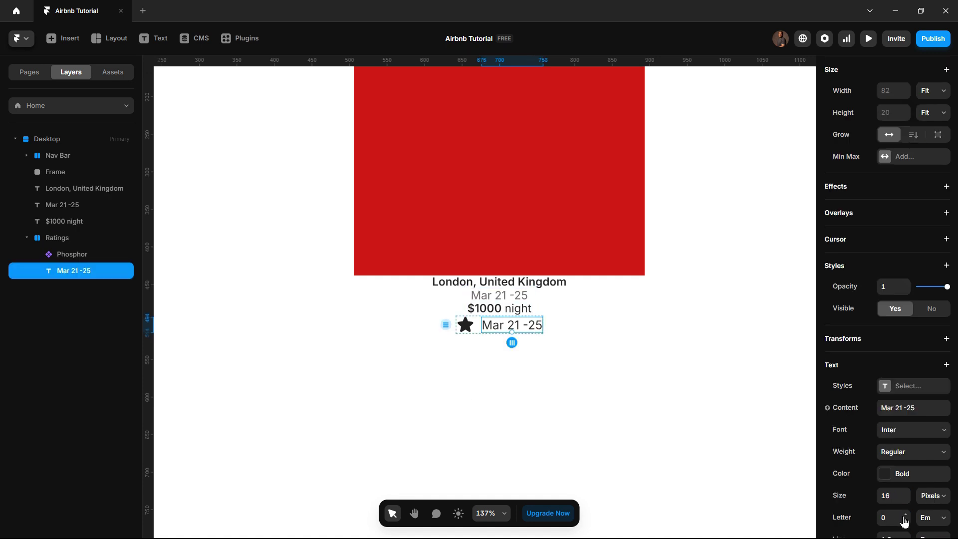
click(896, 500)
key(Return)
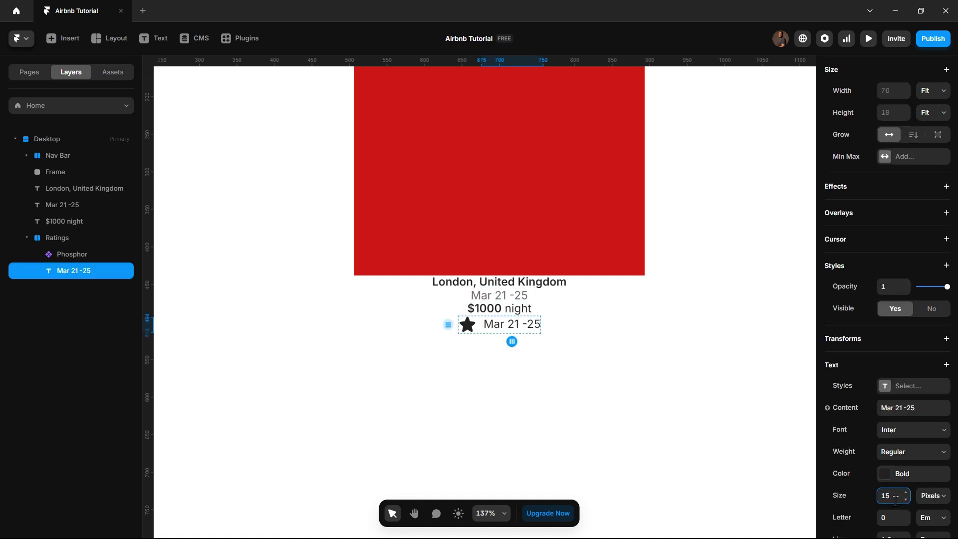
click(568, 463)
Check the rating stars on the Airbnb page, return to Framer, and set the star icon's width and height to 20
key(alt+Tab)
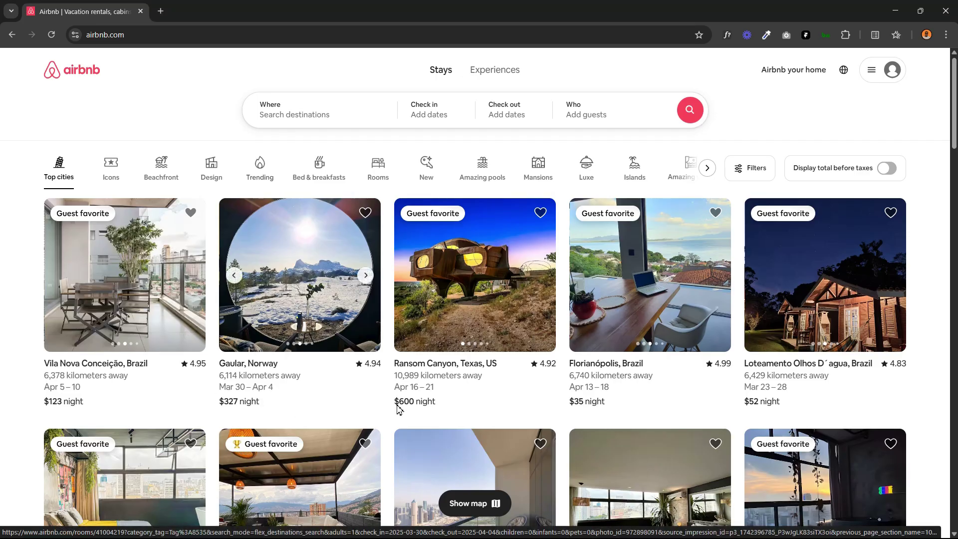
key(alt+Tab)
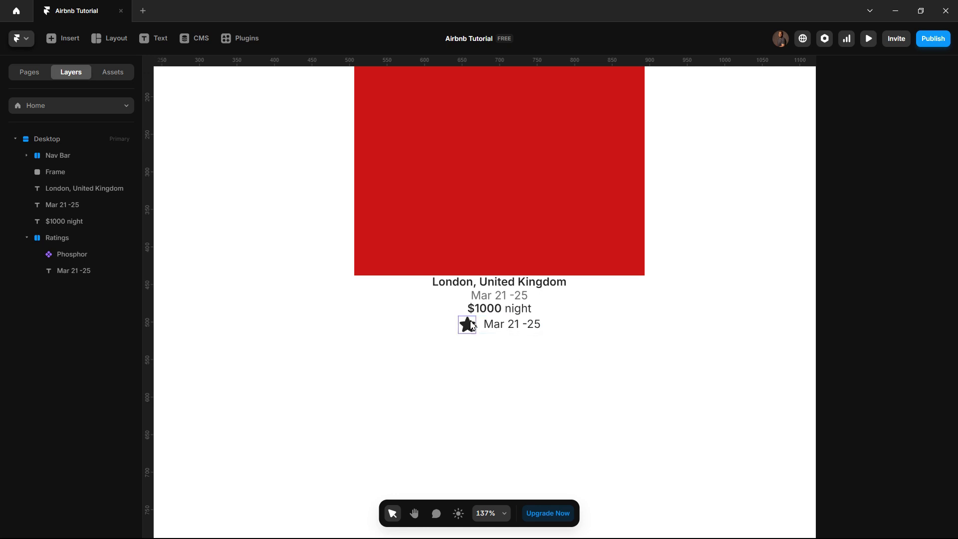
click(491, 330)
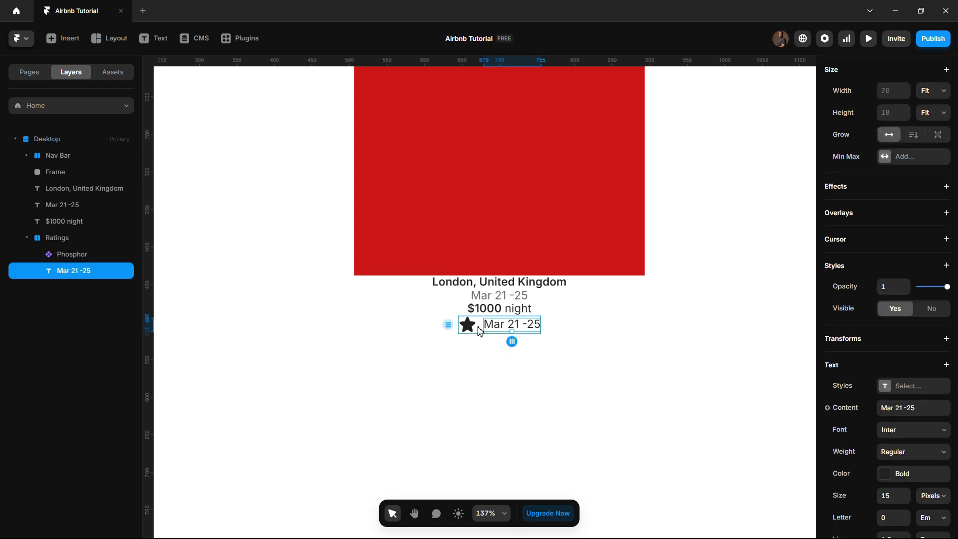
click(466, 326)
click(889, 174)
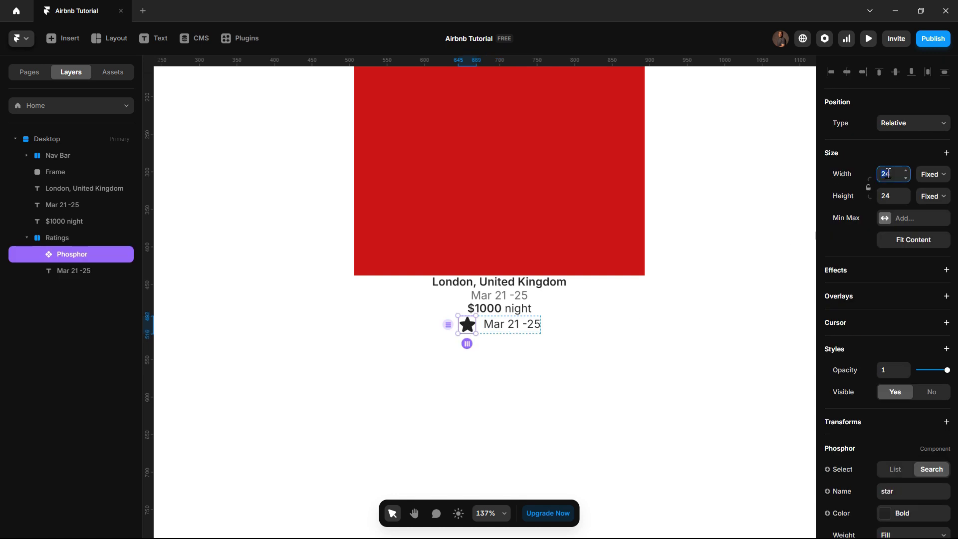
text(20)
key(Return)
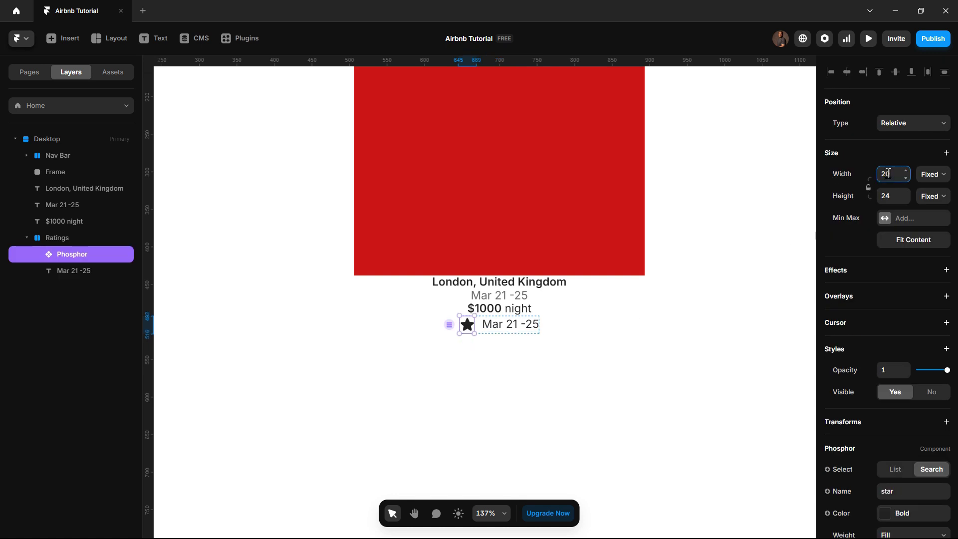
click(895, 195)
text(20)
key(Return)
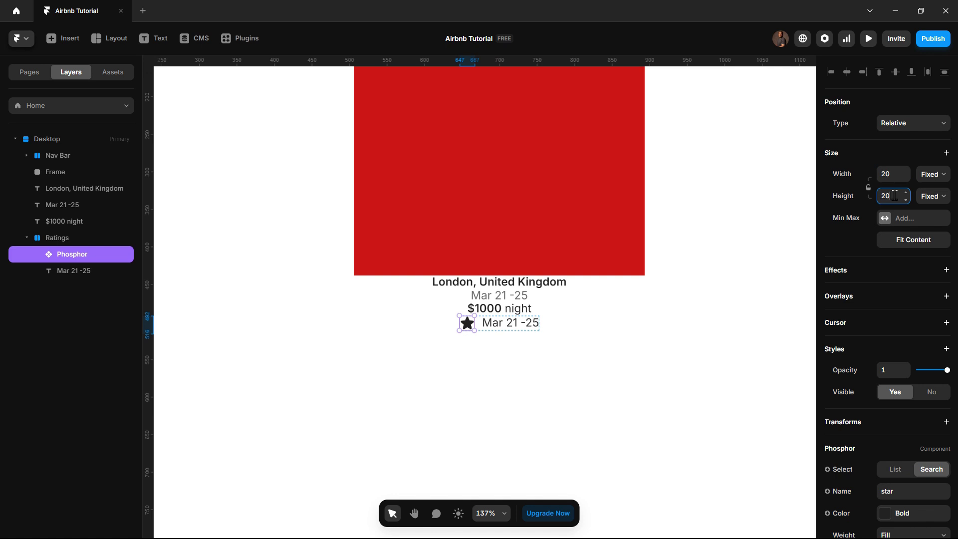
Set the font weight of the text inside the Ratings stack to Semibold
click(517, 323)
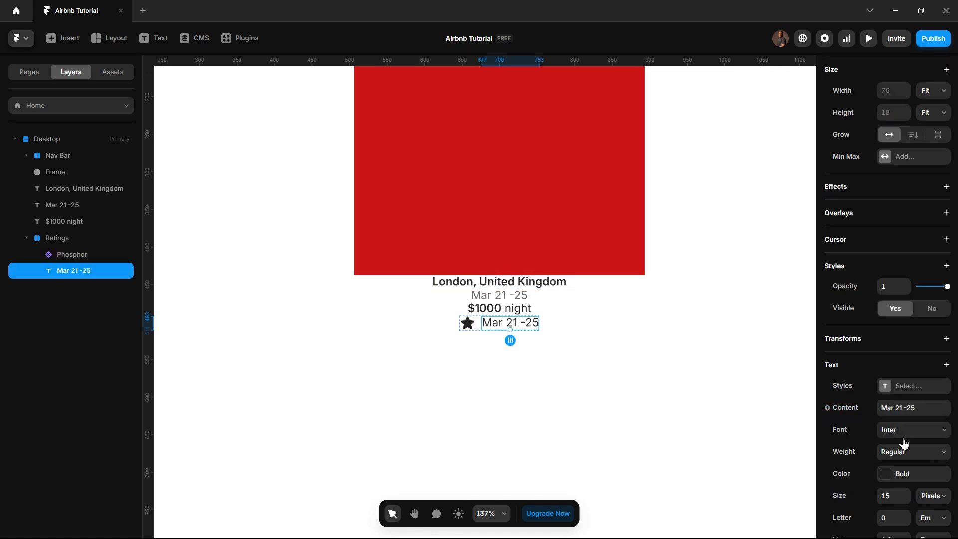
click(898, 455)
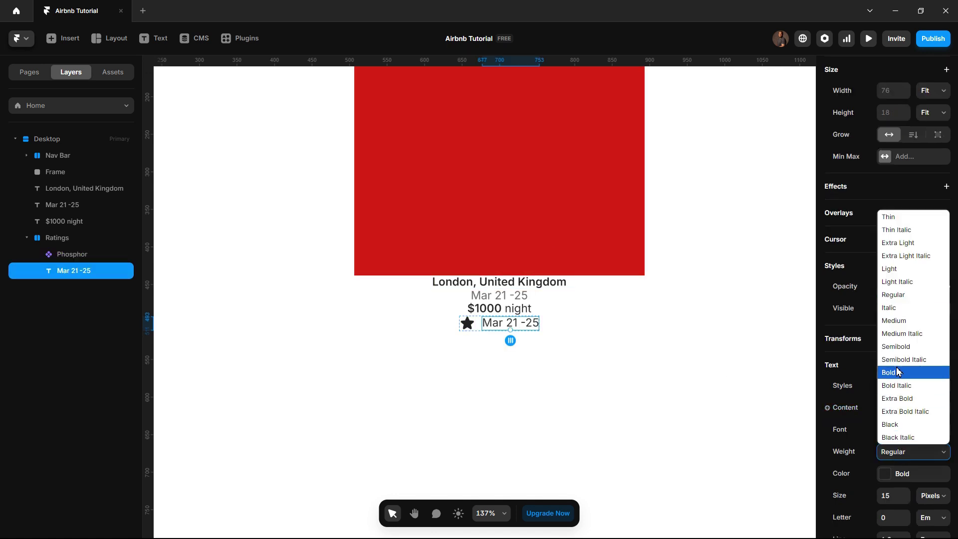
click(897, 348)
click(641, 383)
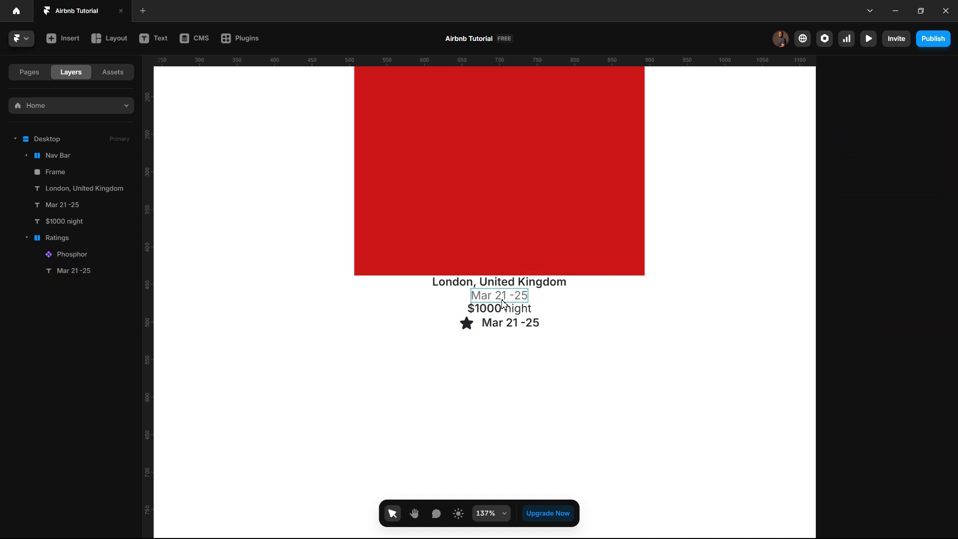
Compare the card's location, price and rating text with the listing cards on the Airbnb page
key(alt+Tab)
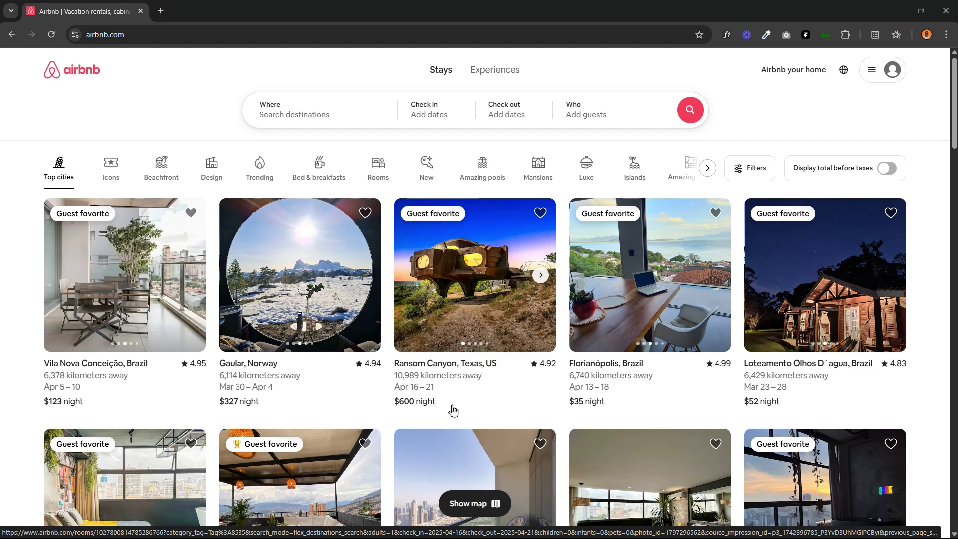
key(alt+Tab)
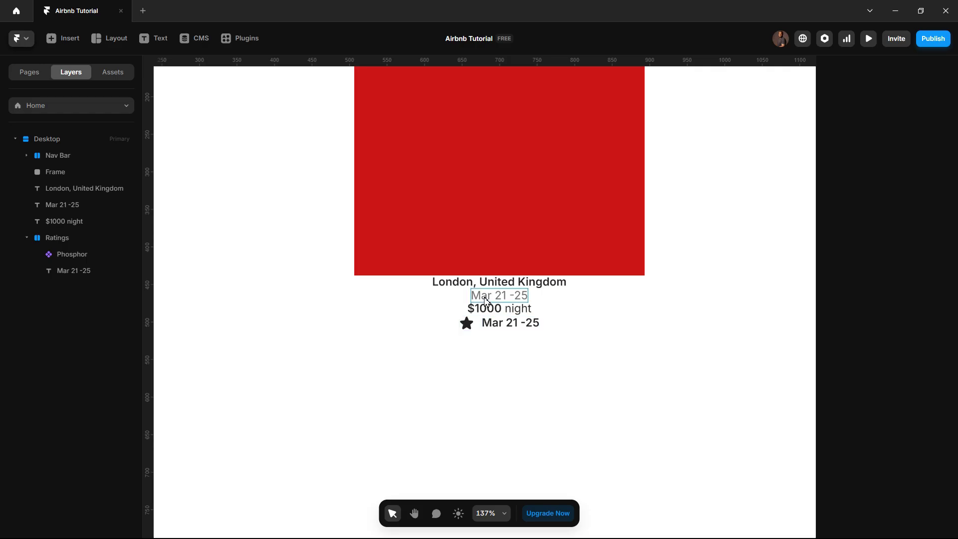
click(479, 286)
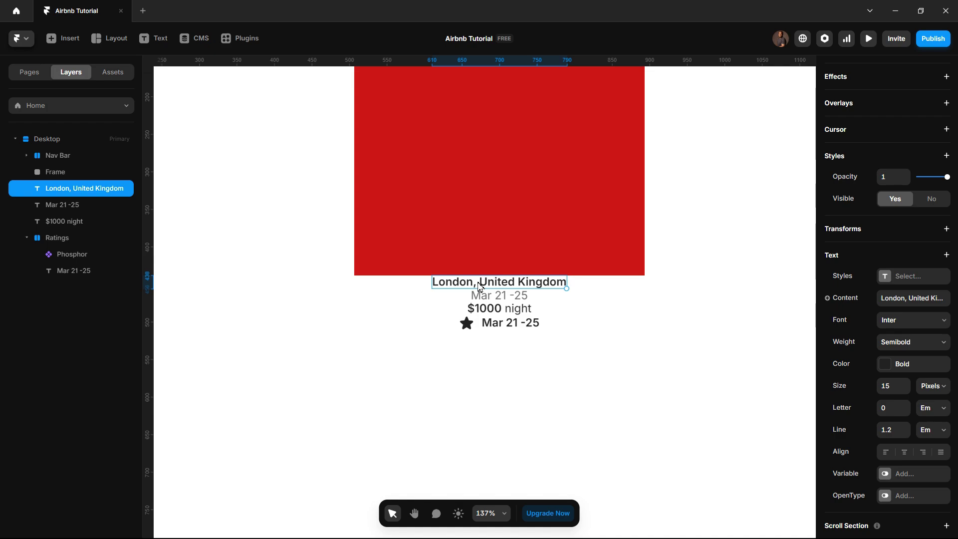
key(alt+Tab)
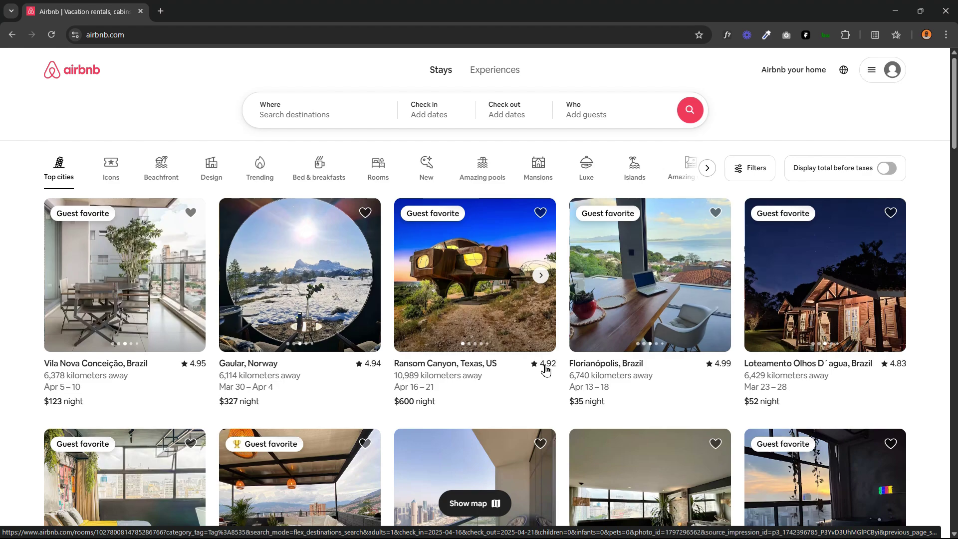
key(alt+Tab)
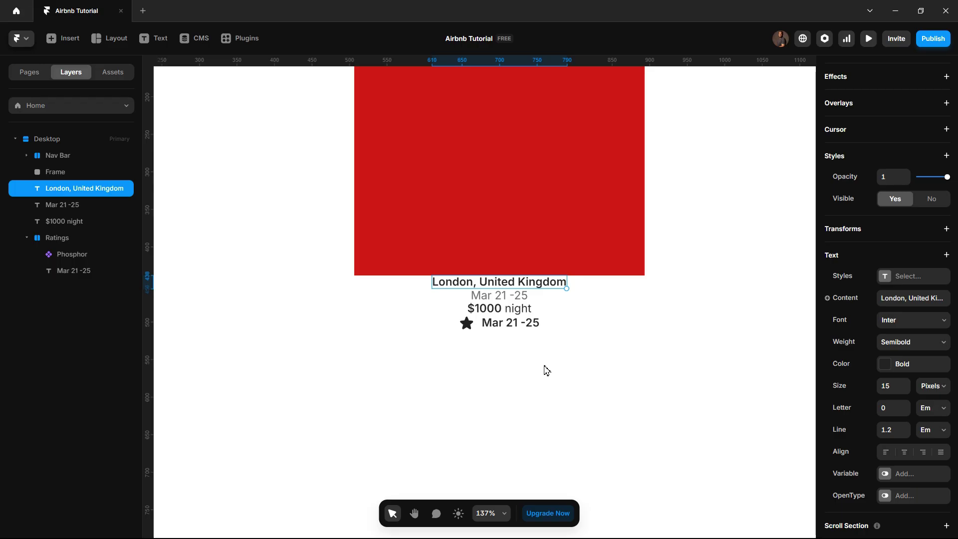
click(497, 314)
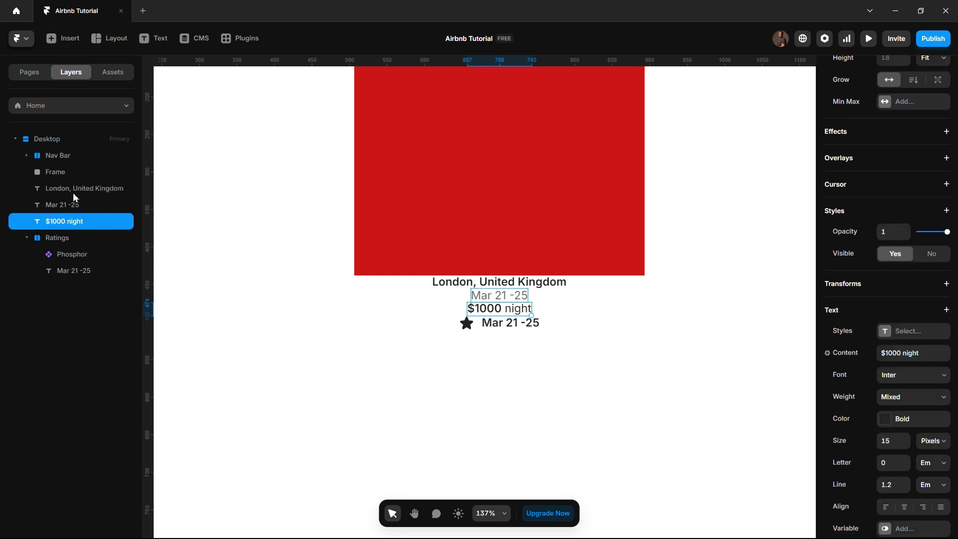
Group the location, date and price texts into one stack and set its width to Fit Content
click(491, 287)
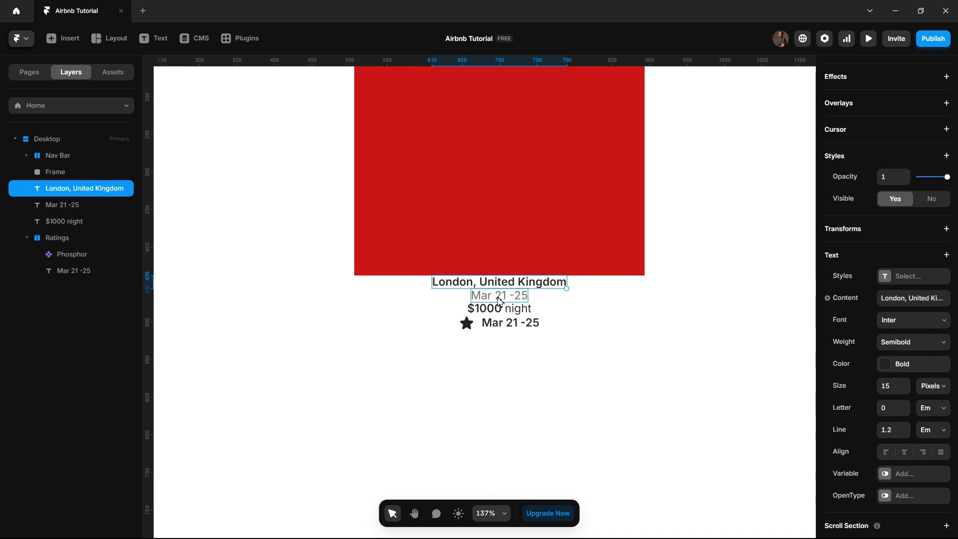
shift+click(499, 300)
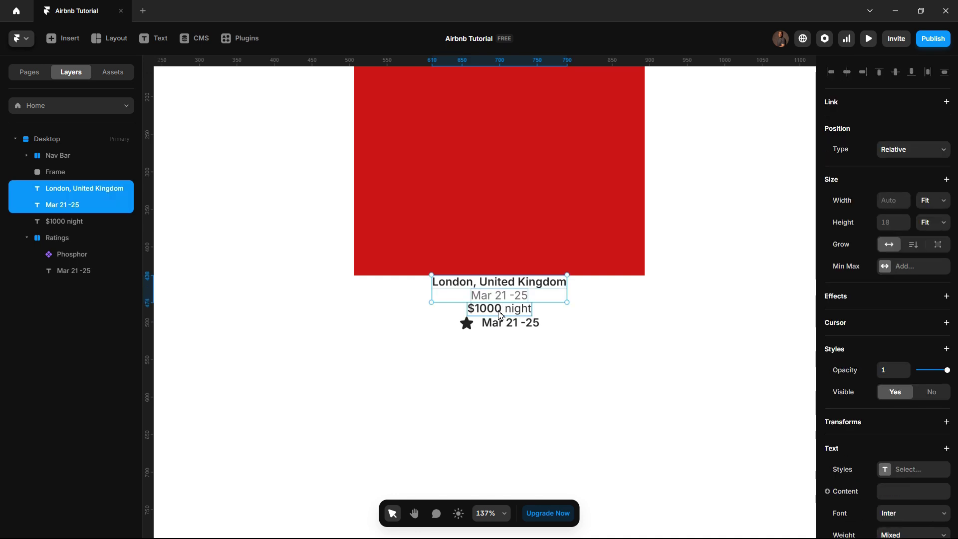
shift+click(501, 314)
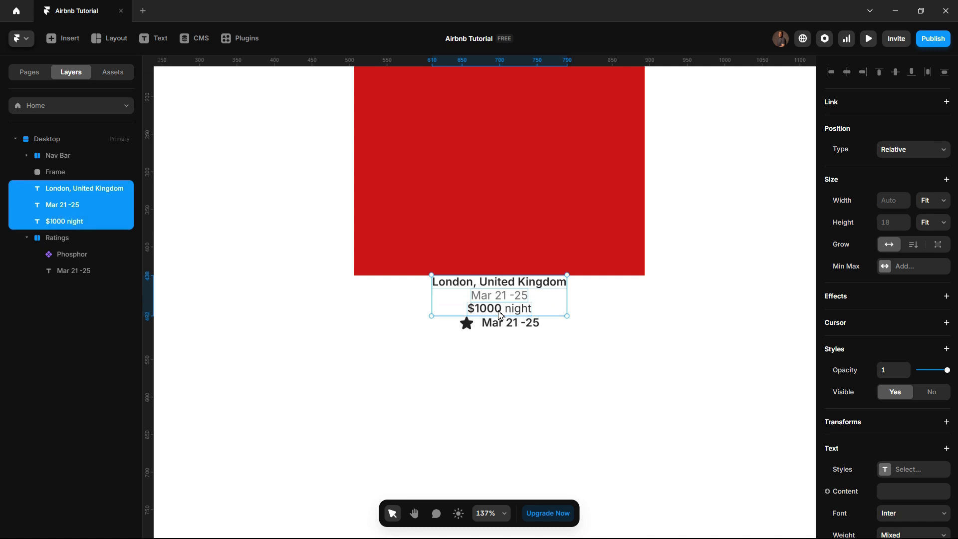
right_click(501, 314)
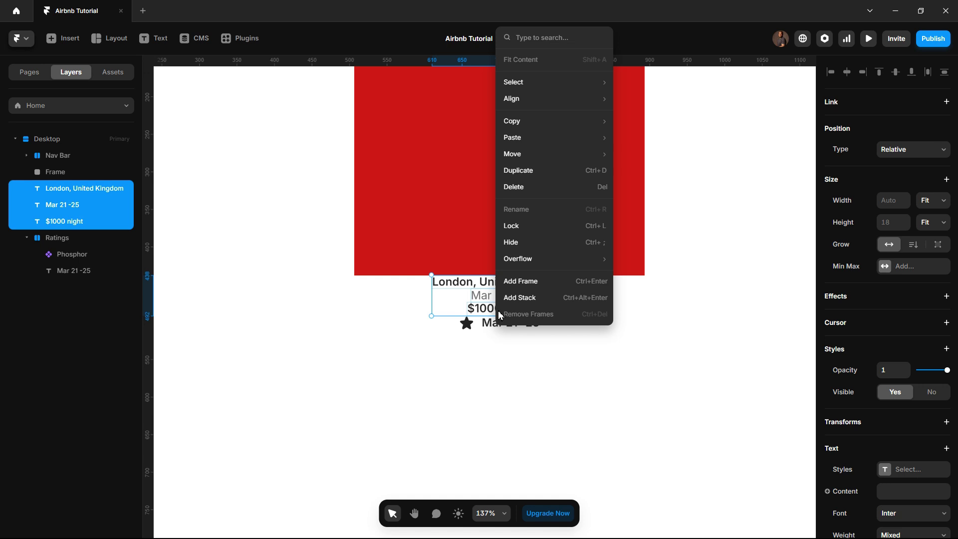
click(517, 299)
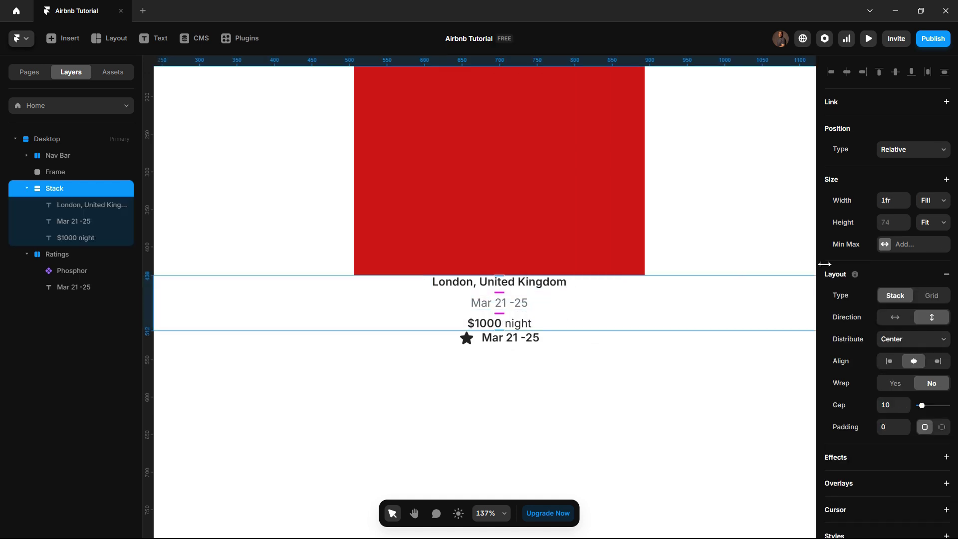
click(932, 208)
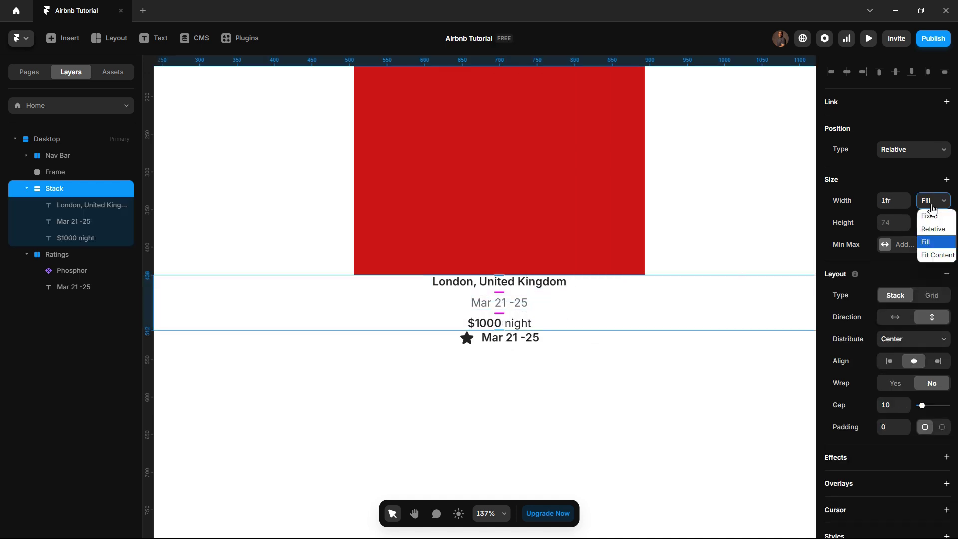
click(939, 251)
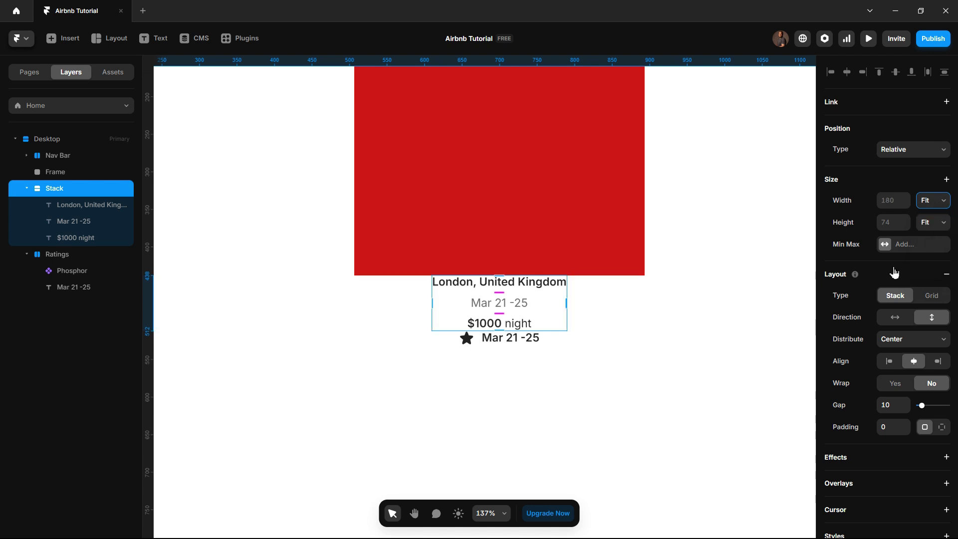
Rename the new stack holding the location, date and price texts as Left
click(479, 344)
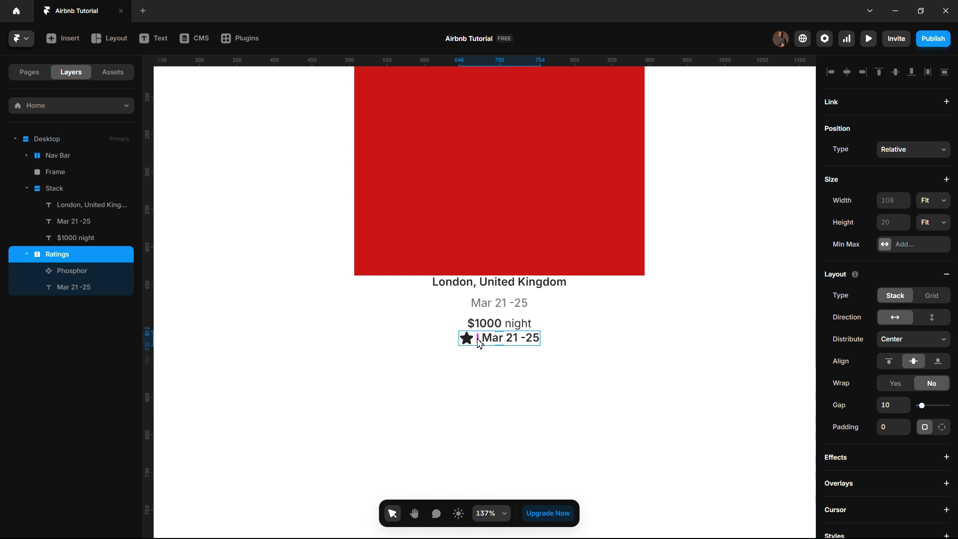
click(446, 305)
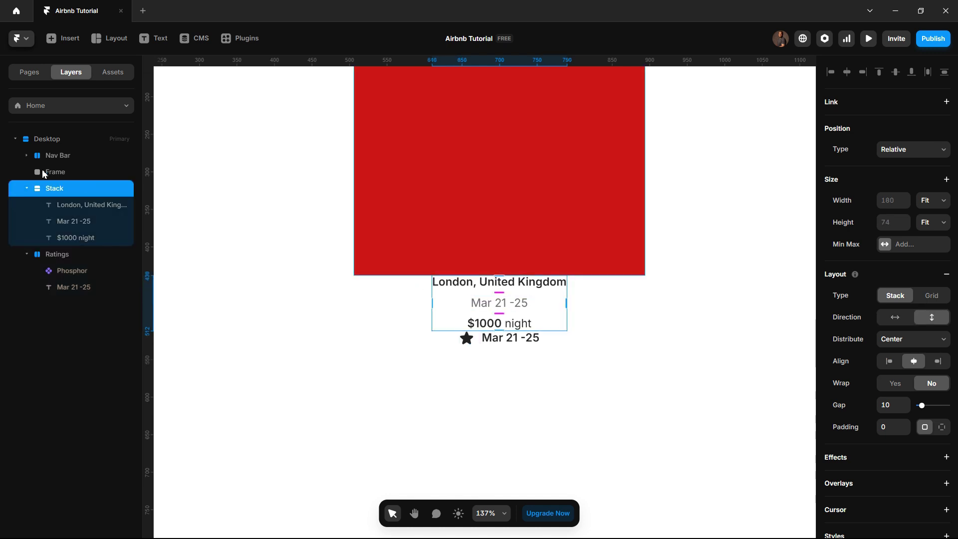
double_click(54, 191)
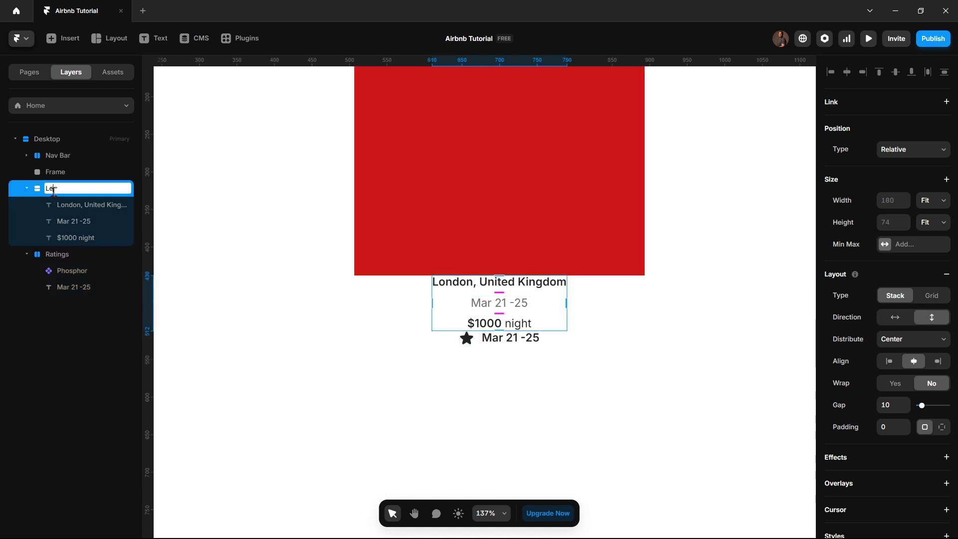
key(Return)
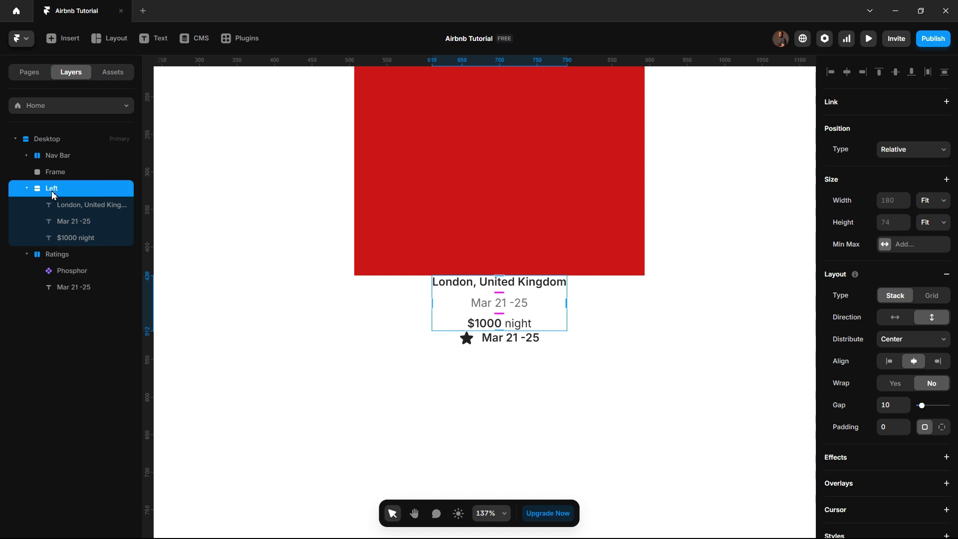
click(339, 389)
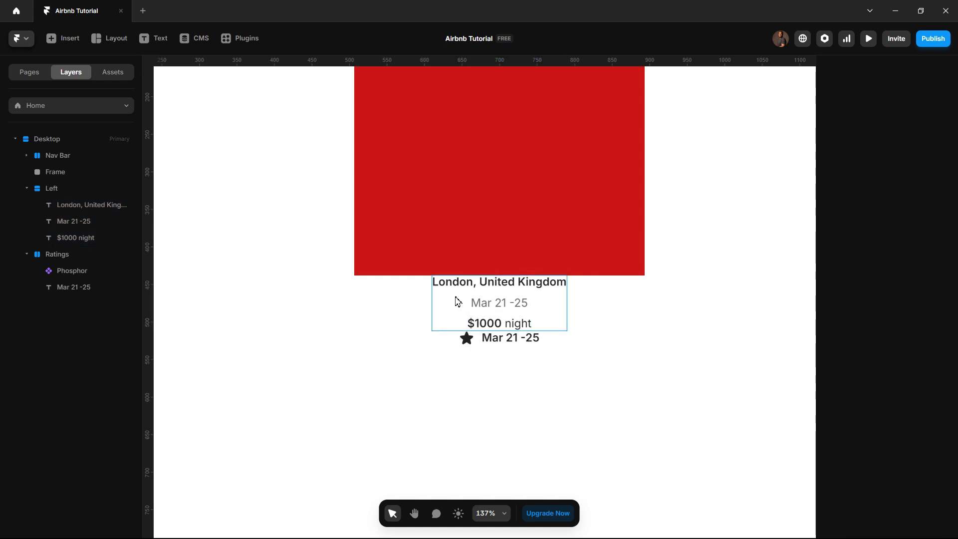
Align the contents of the Left stack to the left and set its gap to 4
click(447, 304)
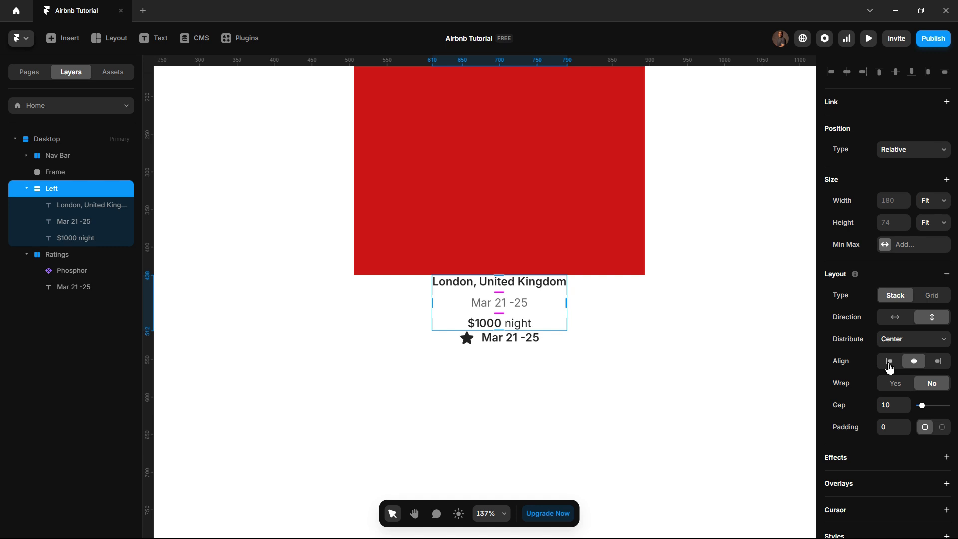
click(889, 366)
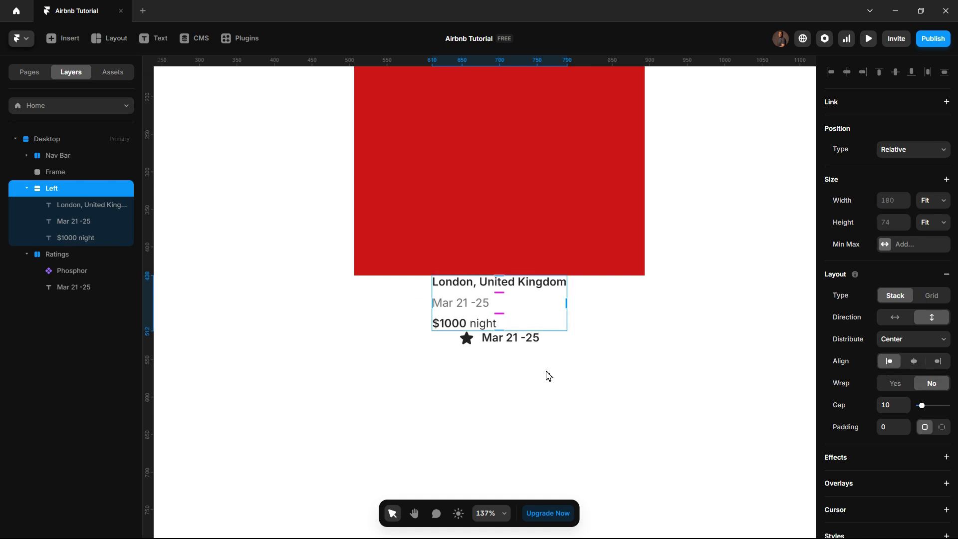
click(896, 407)
key(Return)
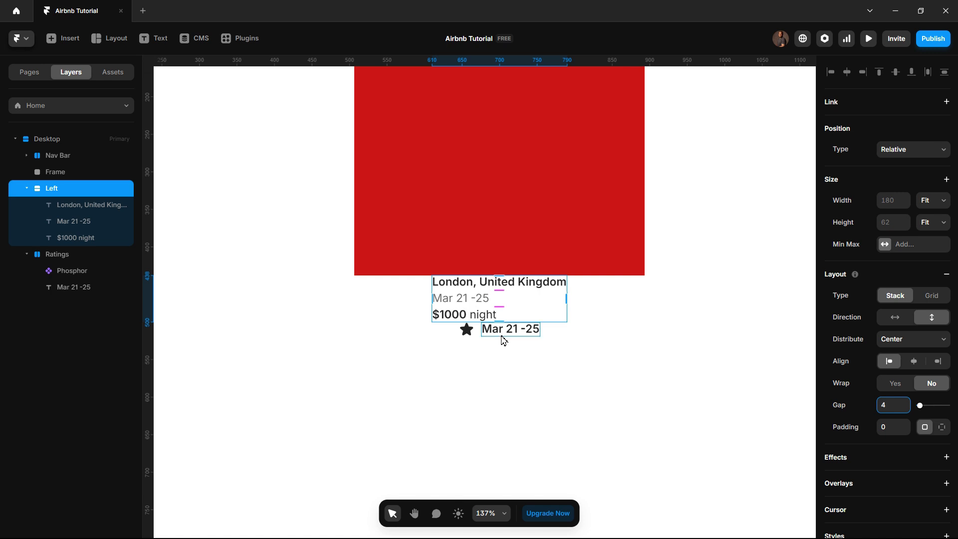
Replace the placeholder date text beside the star icon with the rating 4.88
click(516, 335)
double_click(516, 332)
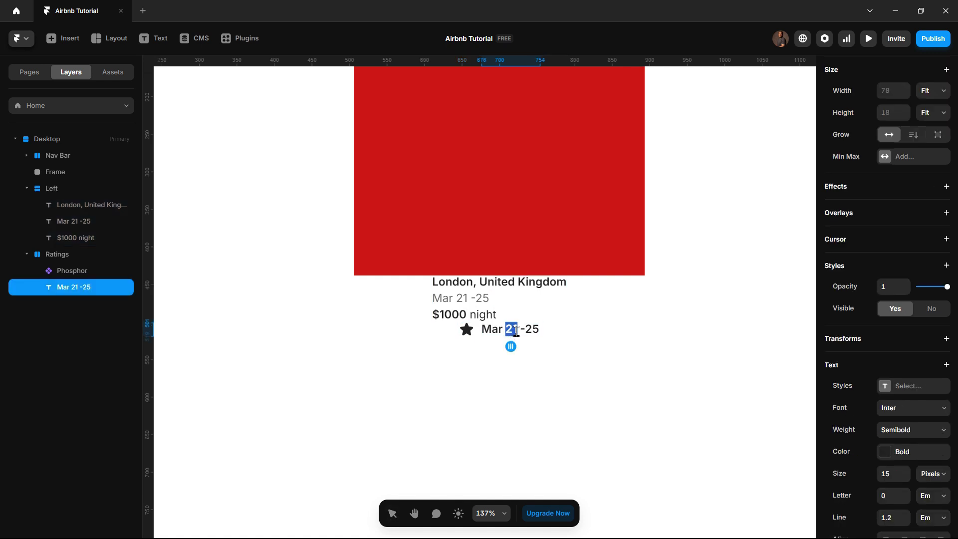
key(ctrl+a)
text(4.88)
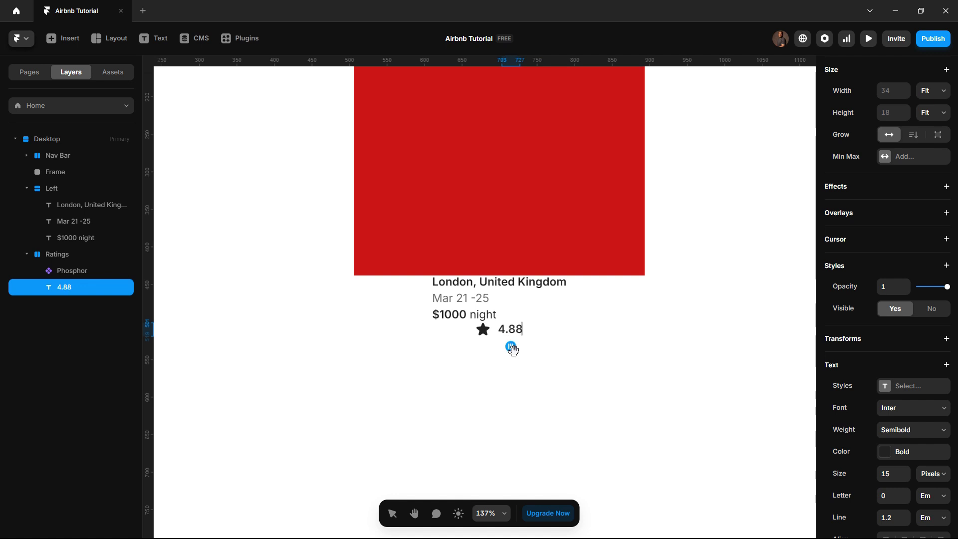
key(Escape)
click(484, 364)
Set the gap between the star icon and the rating in the Ratings stack to 4
click(497, 335)
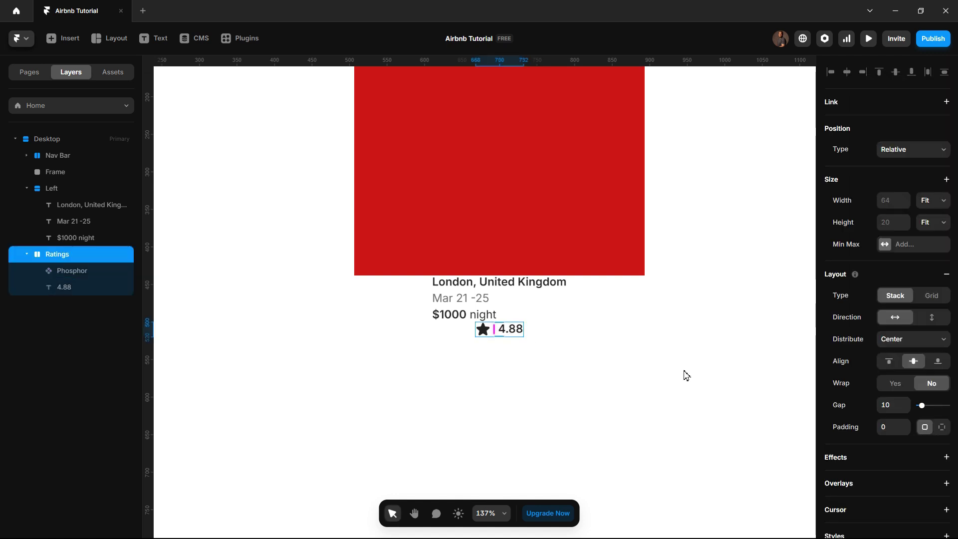
click(900, 410)
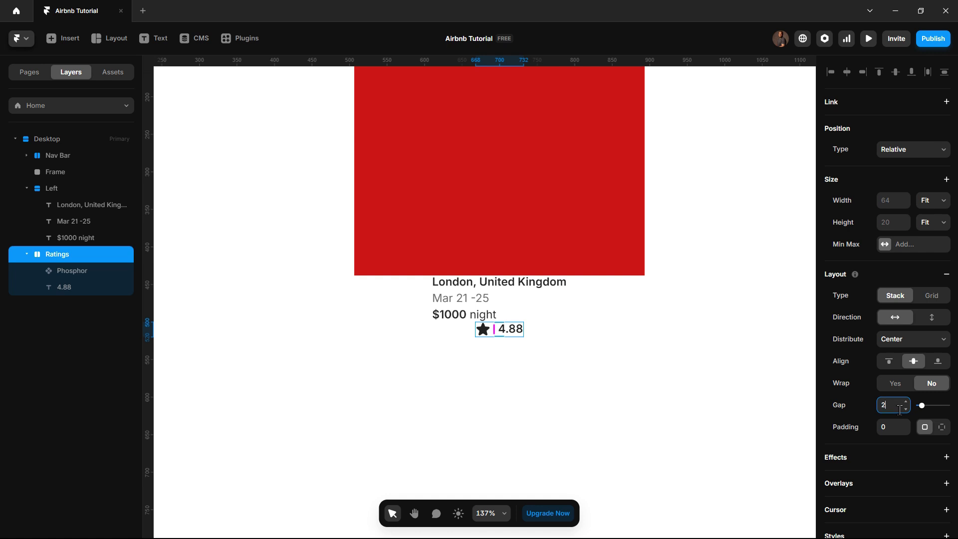
key(Return)
key(BackSpace)
text(4)
click(603, 381)
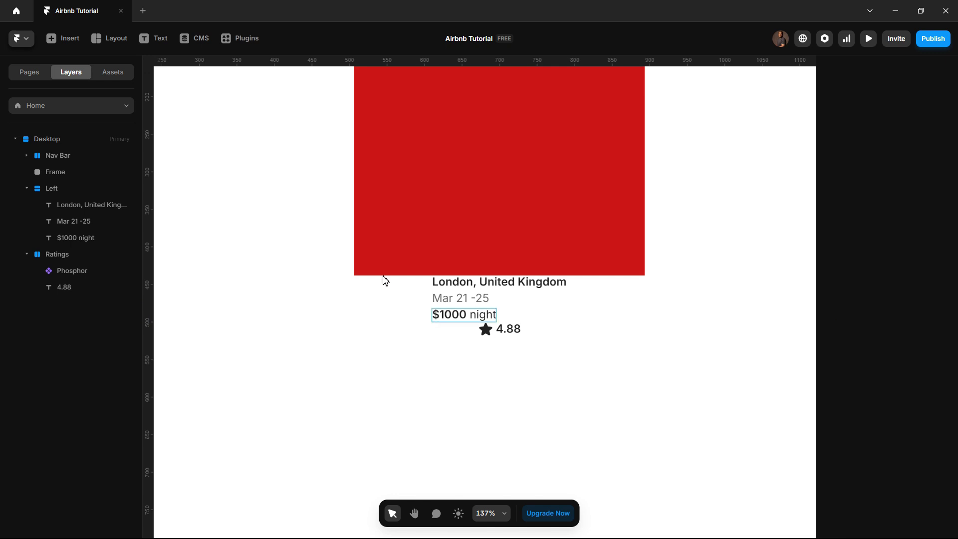
Group the Left and Ratings stacks into a new stack and rename it Content
click(507, 301)
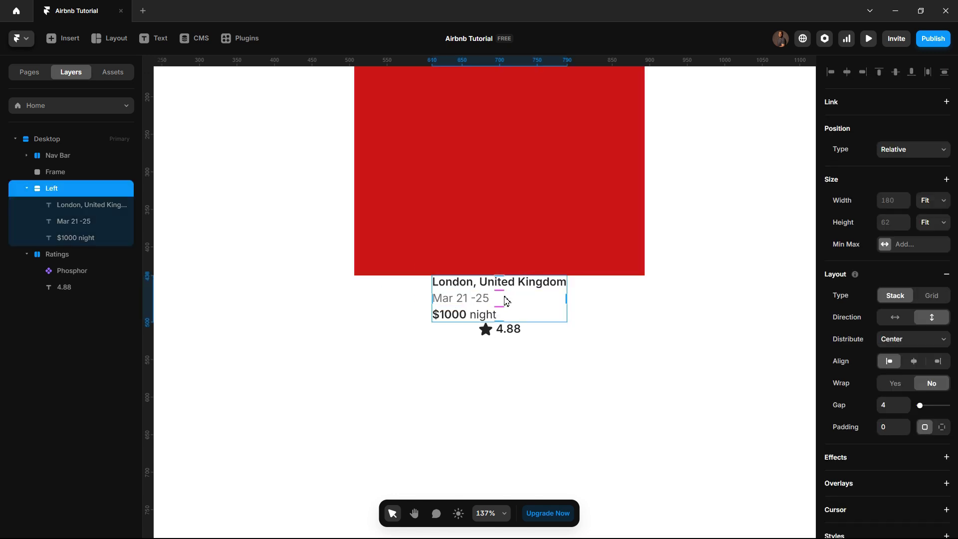
click(27, 189)
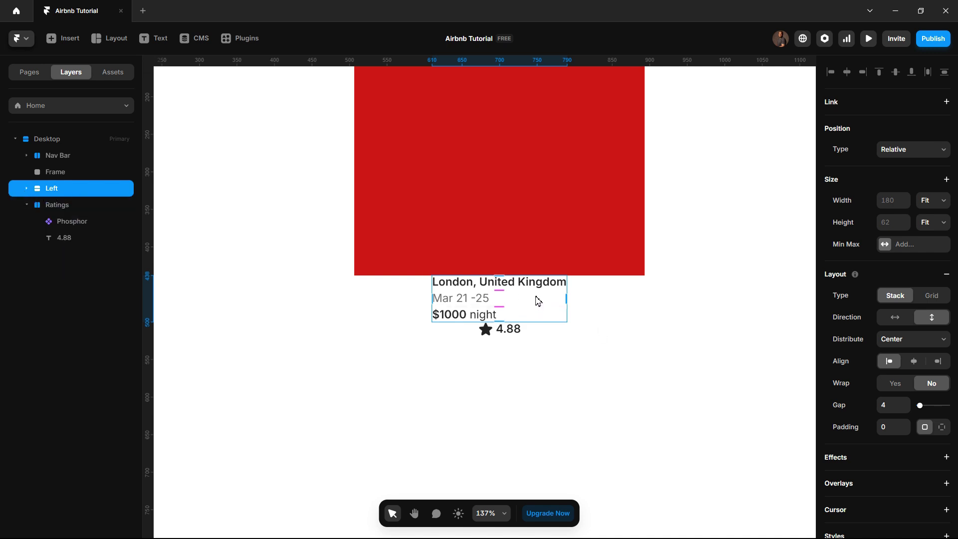
shift+click(45, 205)
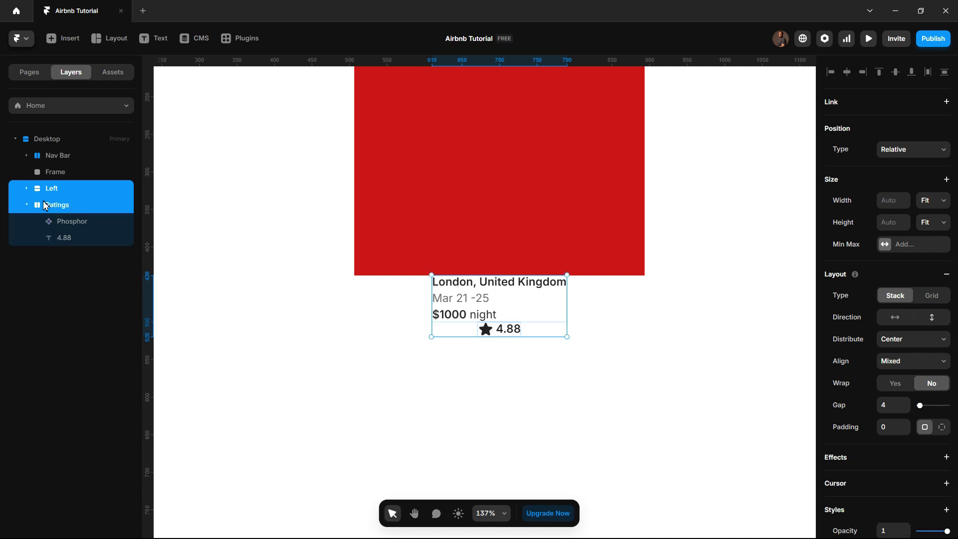
right_click(46, 205)
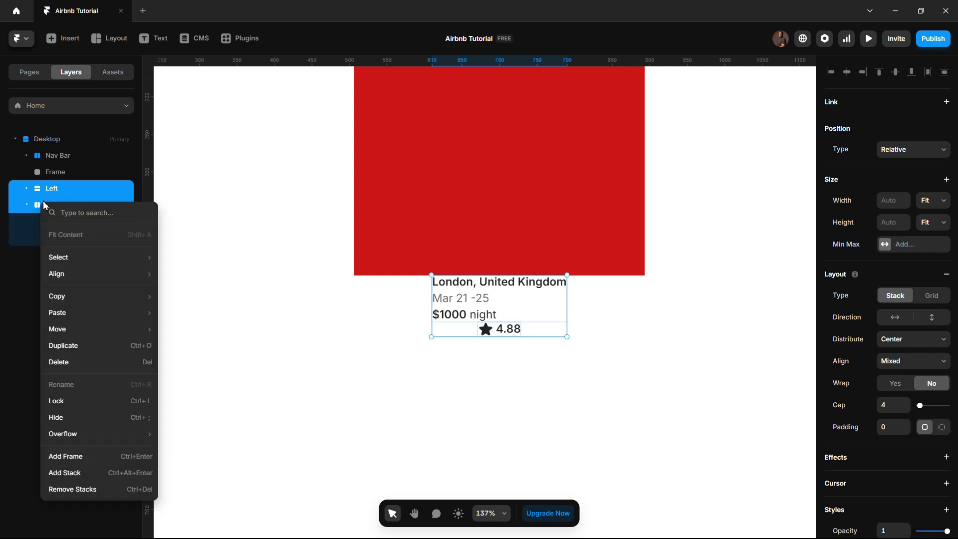
click(76, 475)
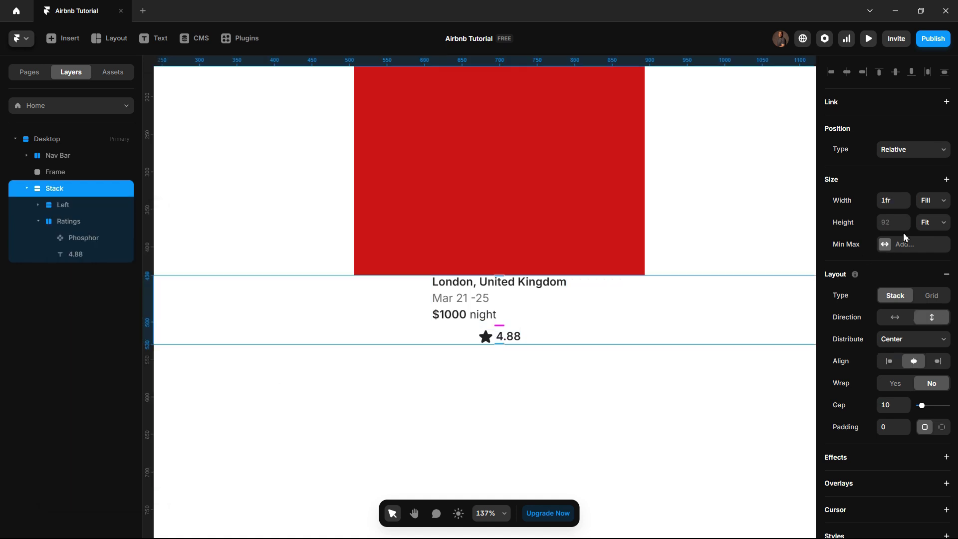
double_click(52, 188)
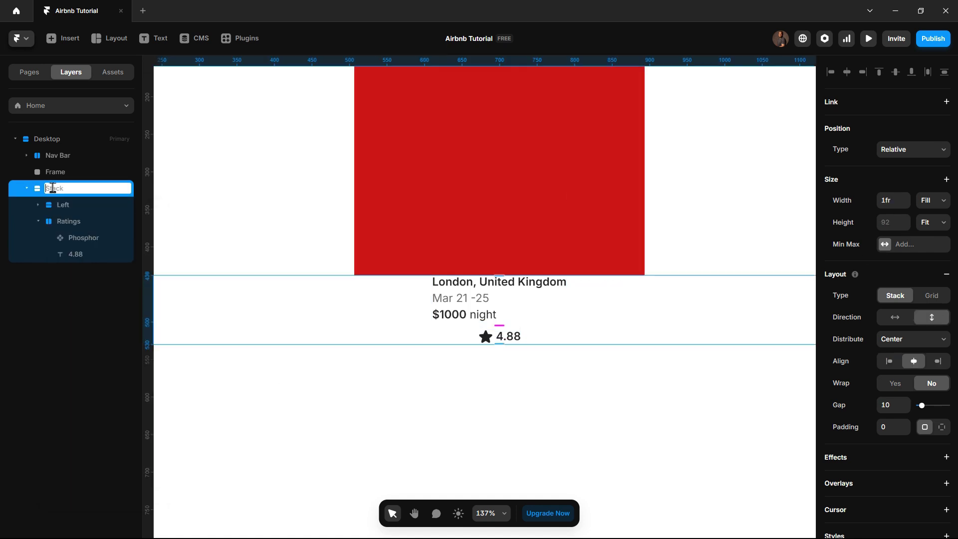
text(d)
key(Return)
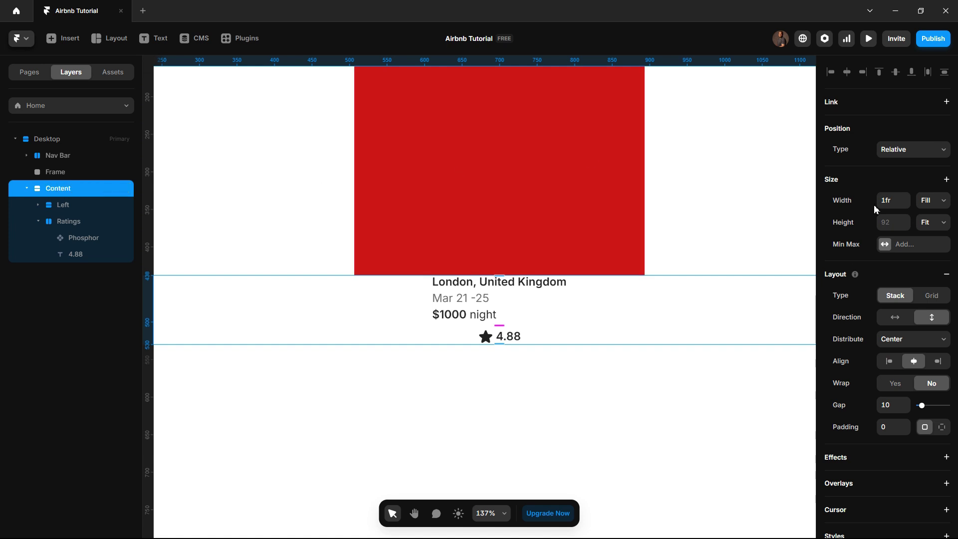
Set the Content stack's width to Fit Content, its direction to horizontal and its alignment to top
click(930, 204)
click(931, 254)
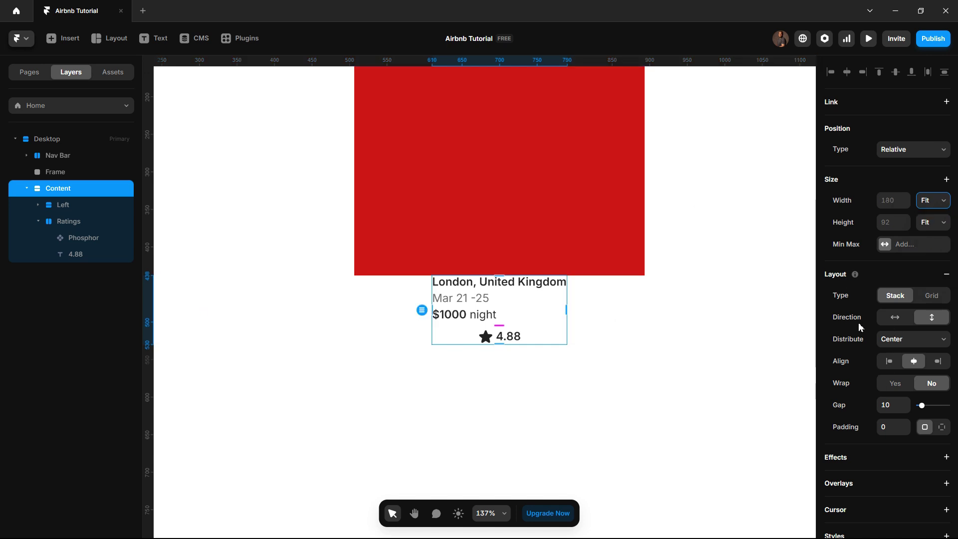
click(895, 320)
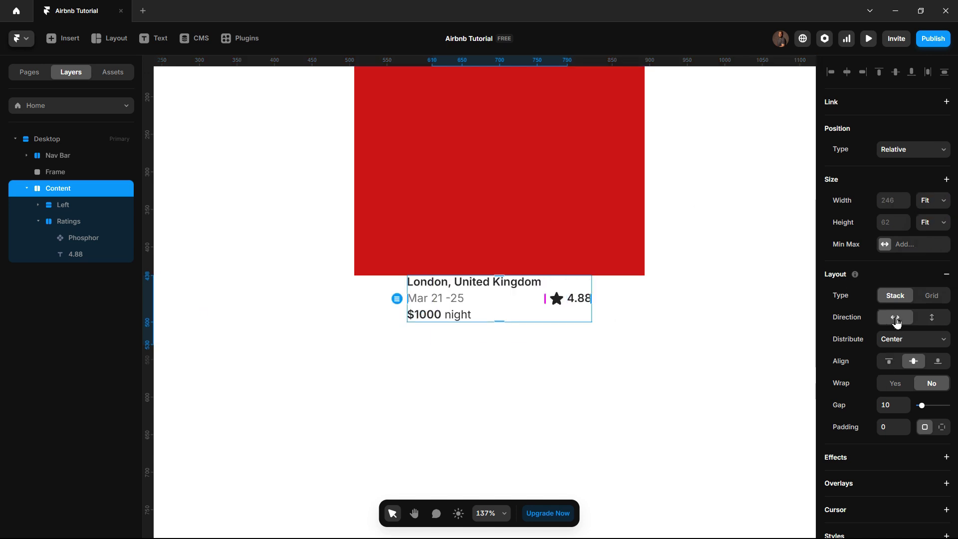
click(891, 363)
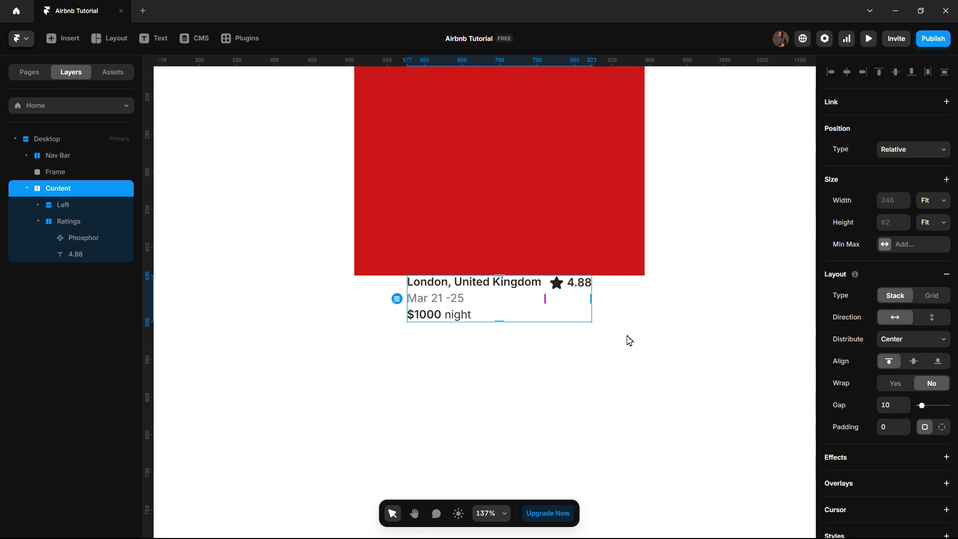
Switch to the Airbnb site to check the listing card layout, and return to Framer
key(alt+Tab)
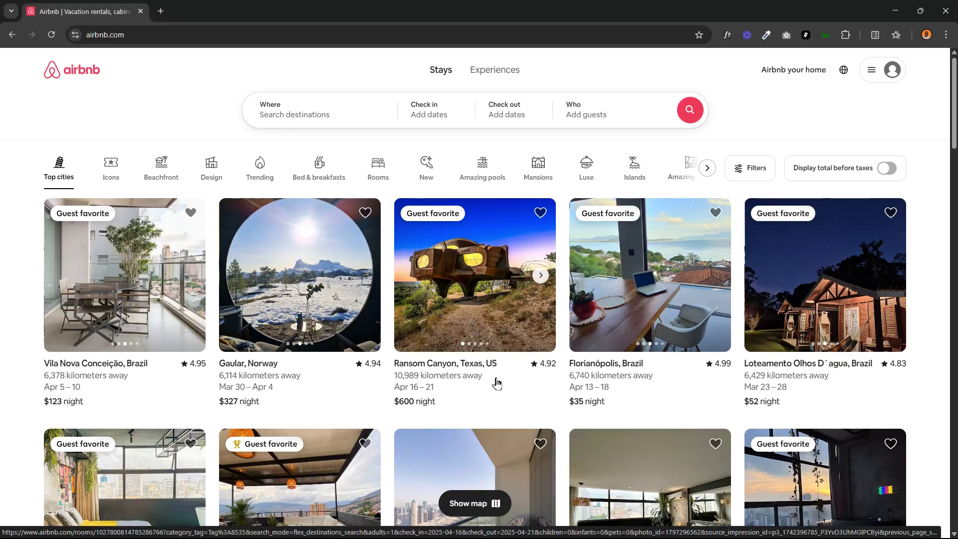
key(alt+Tab)
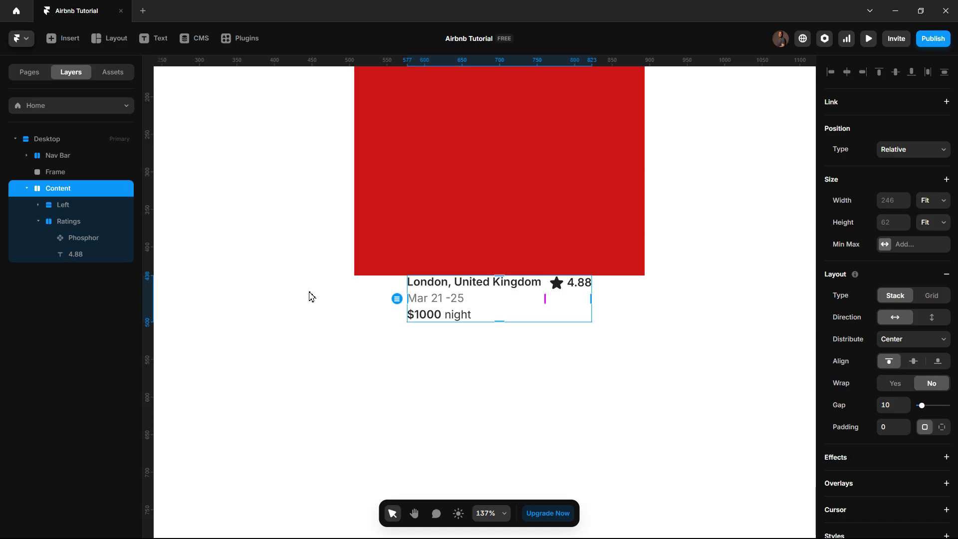
Wrap the red frame above the listing text in a new stack and rename that stack Image
click(27, 189)
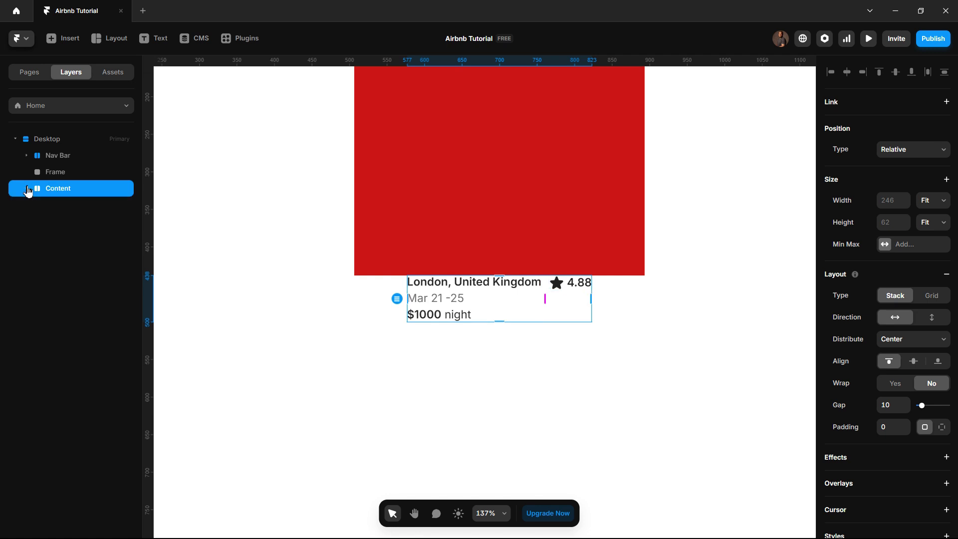
click(59, 173)
right_click(61, 176)
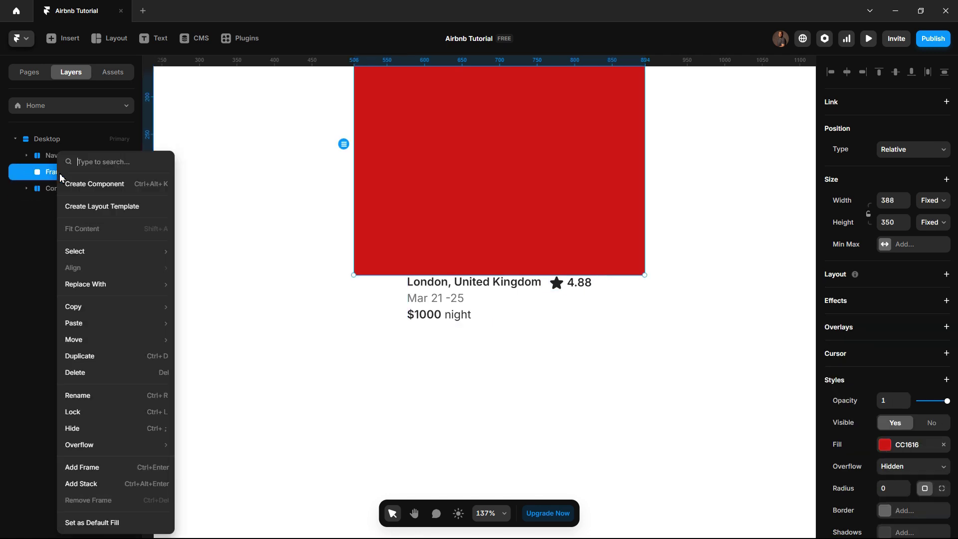
click(588, 224)
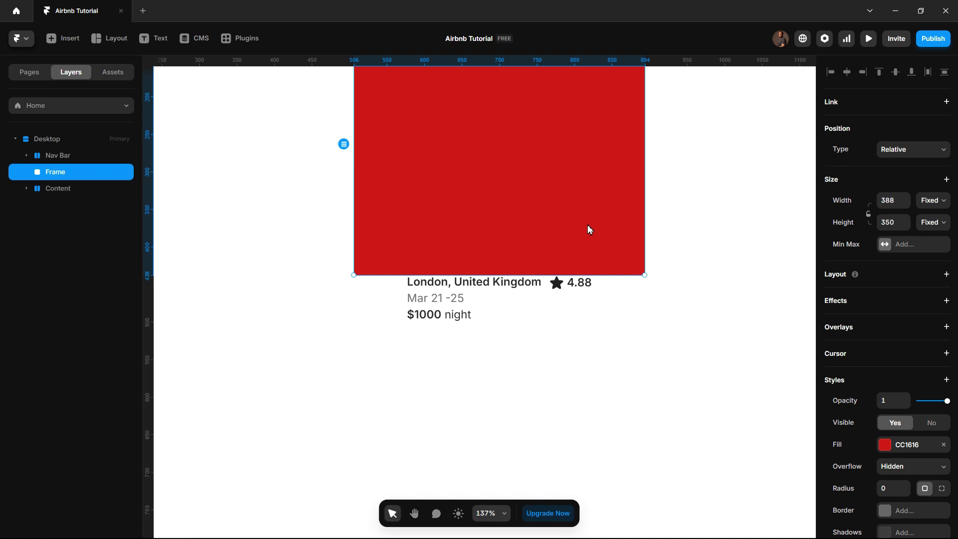
scroll(588, 224, down, 3)
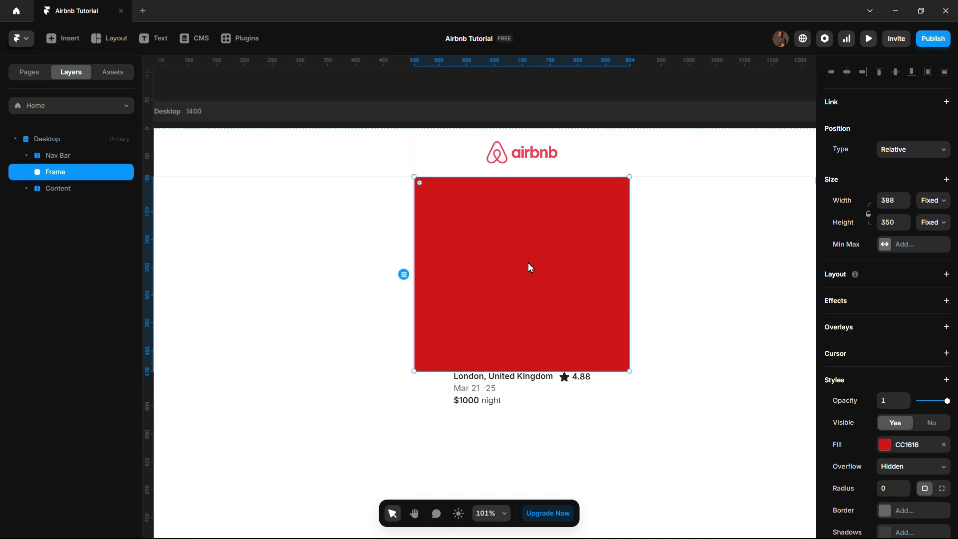
right_click(64, 173)
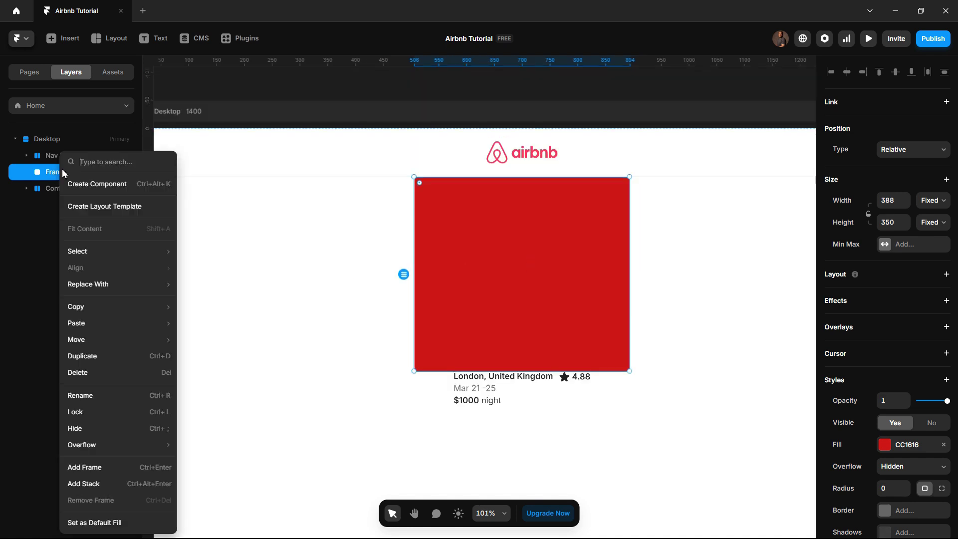
key(Escape)
key(ctrl+Return)
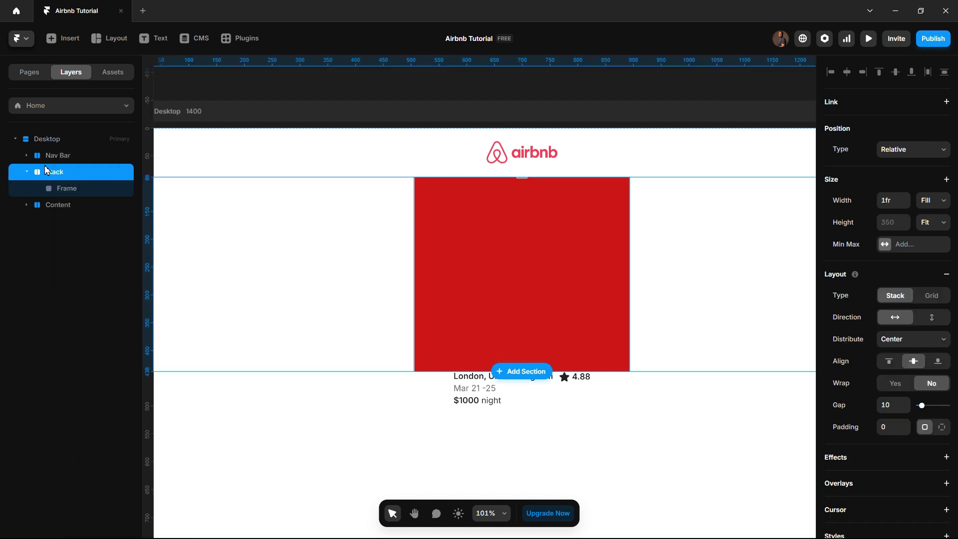
double_click(64, 173)
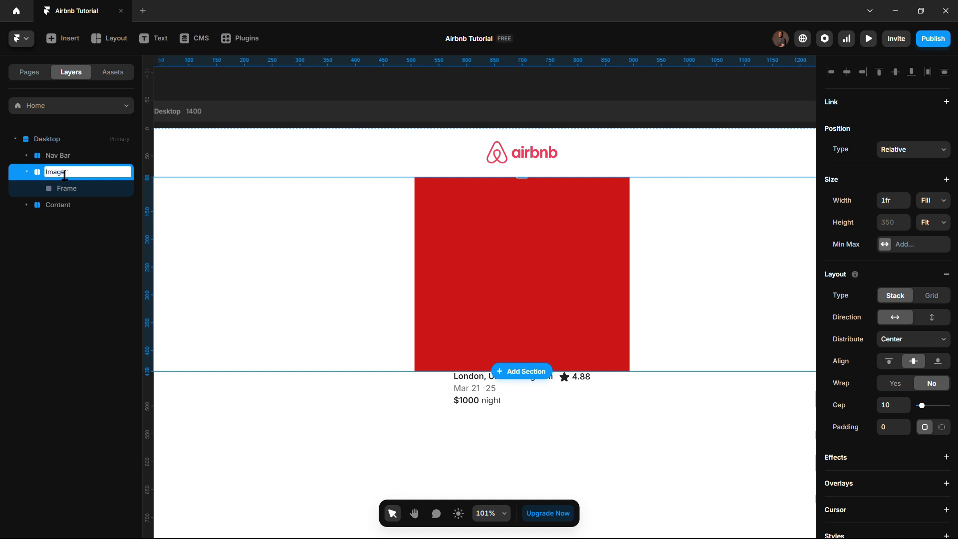
key(Return)
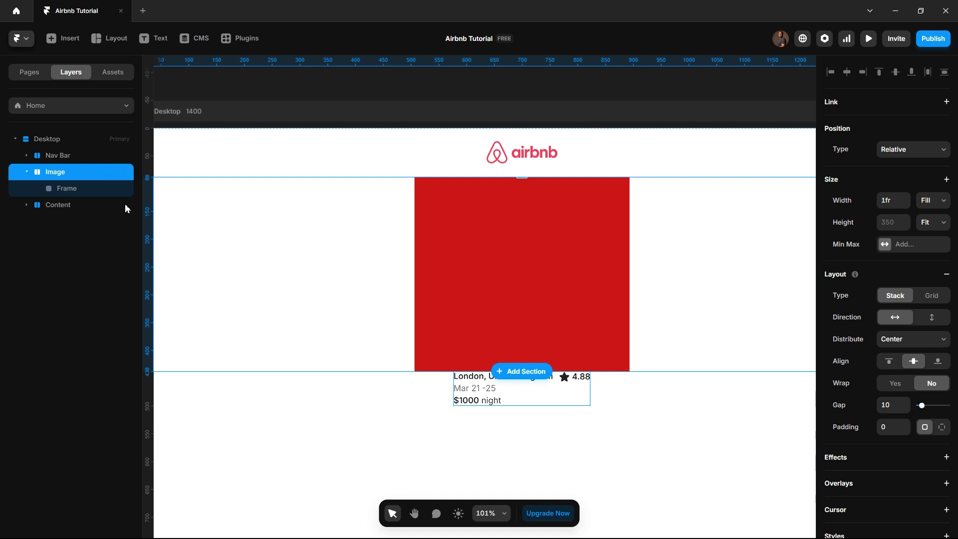
Rename the red frame inside the Image stack as Image 1
click(73, 187)
double_click(72, 188)
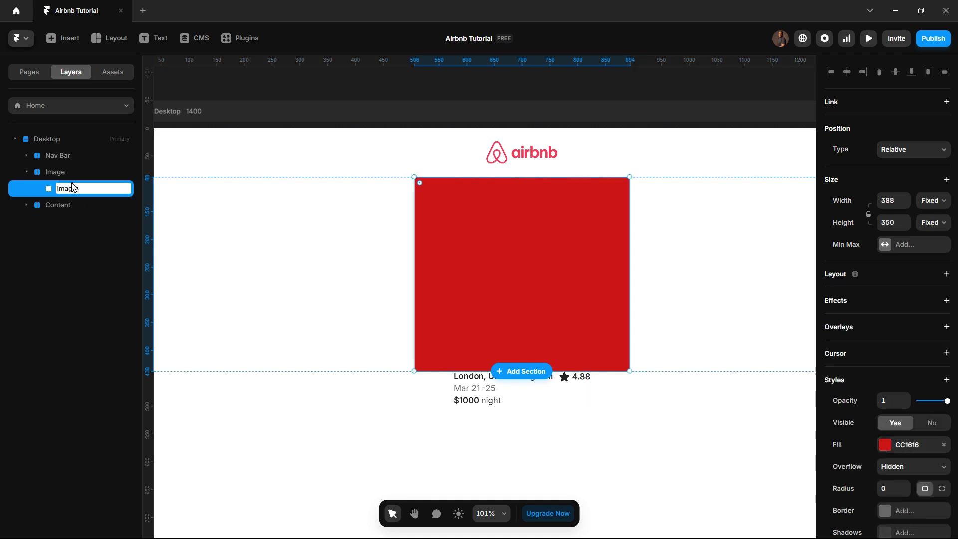
text(Image 1)
key(Return)
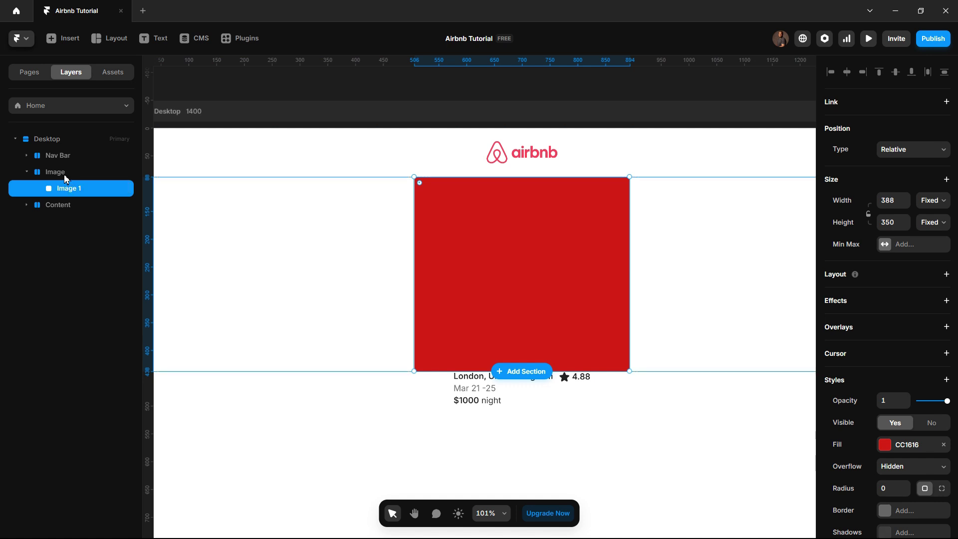
Set the Image stack's width to Fit Content
click(64, 173)
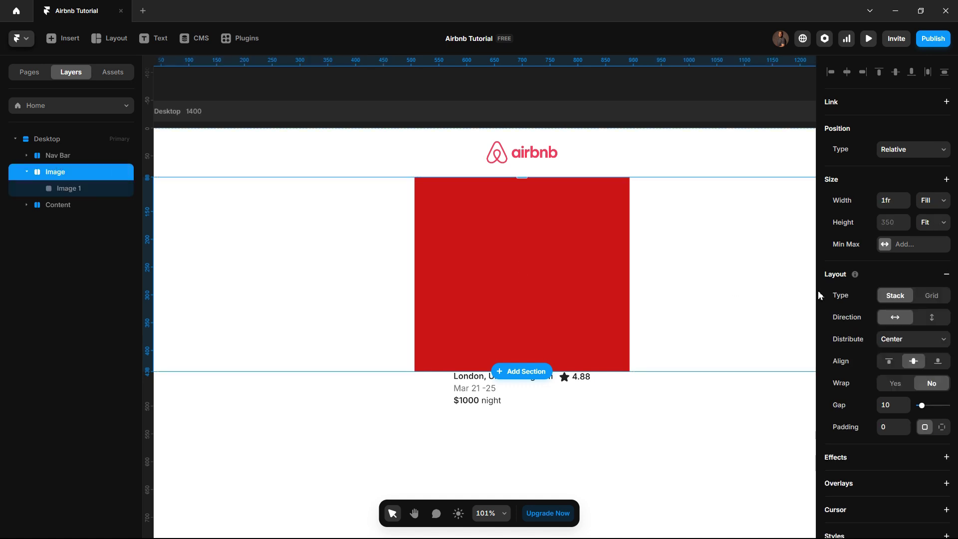
click(936, 209)
click(934, 257)
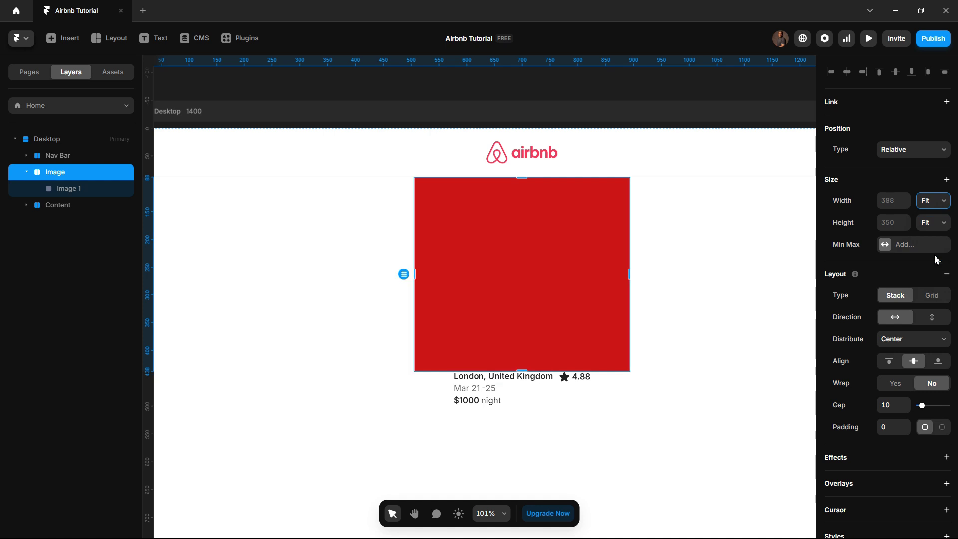
Group the Image and Content stacks into a new stack and set its width to Fit Content
click(26, 171)
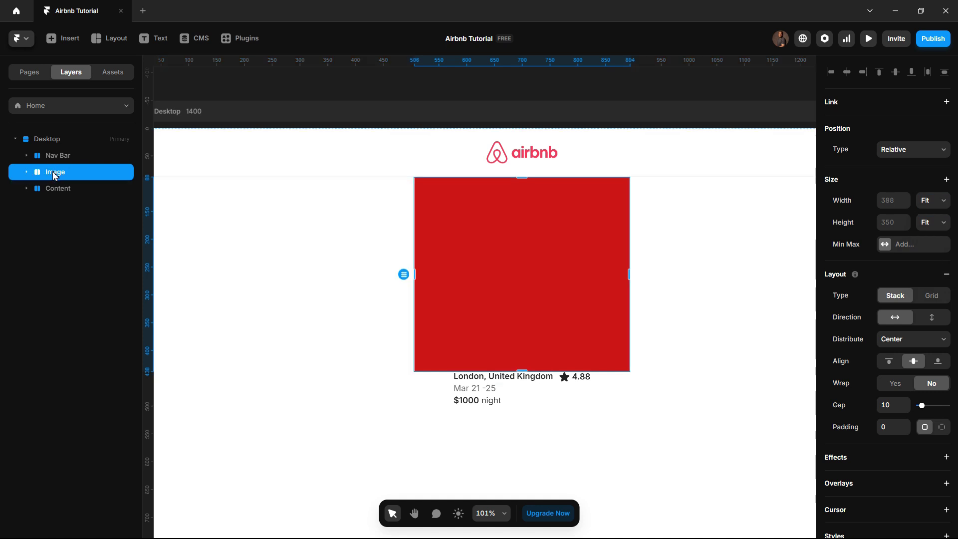
shift+click(62, 190)
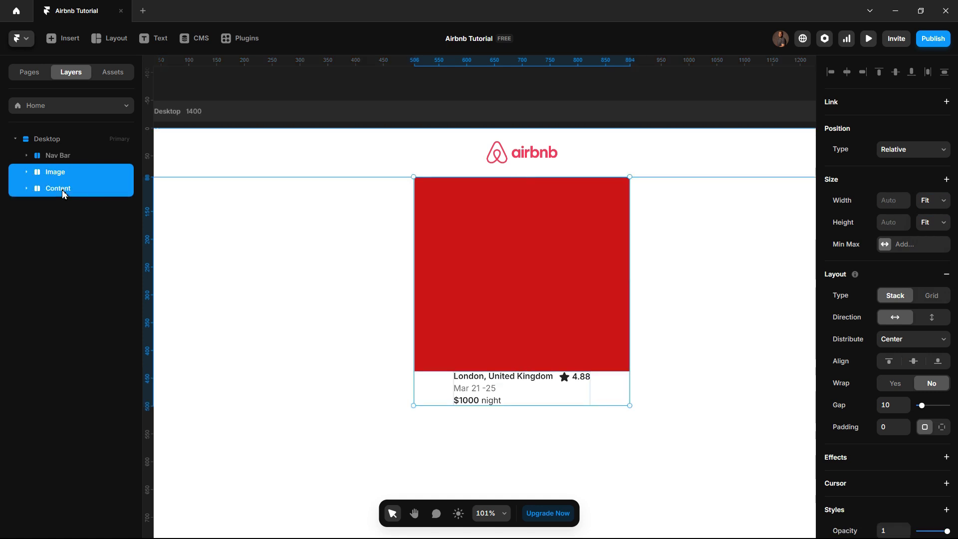
right_click(64, 194)
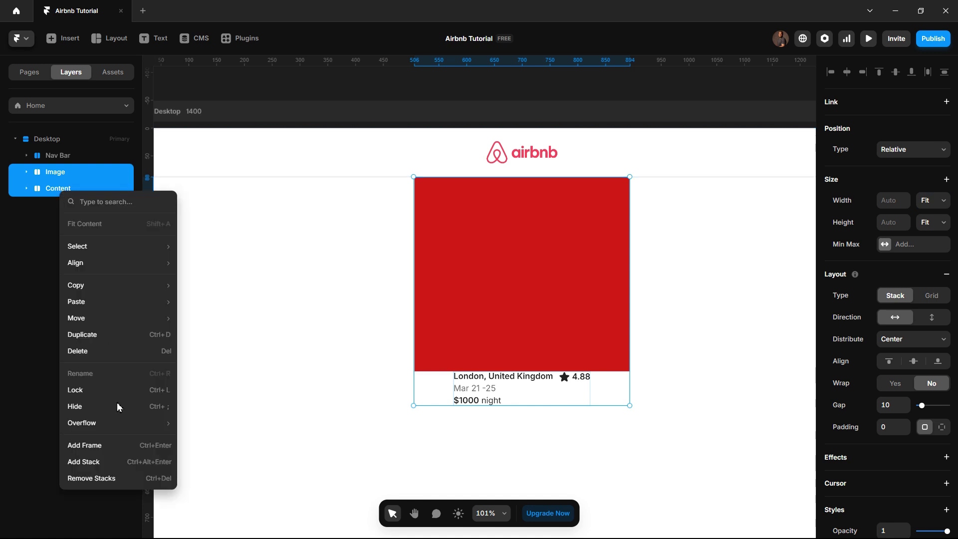
click(101, 461)
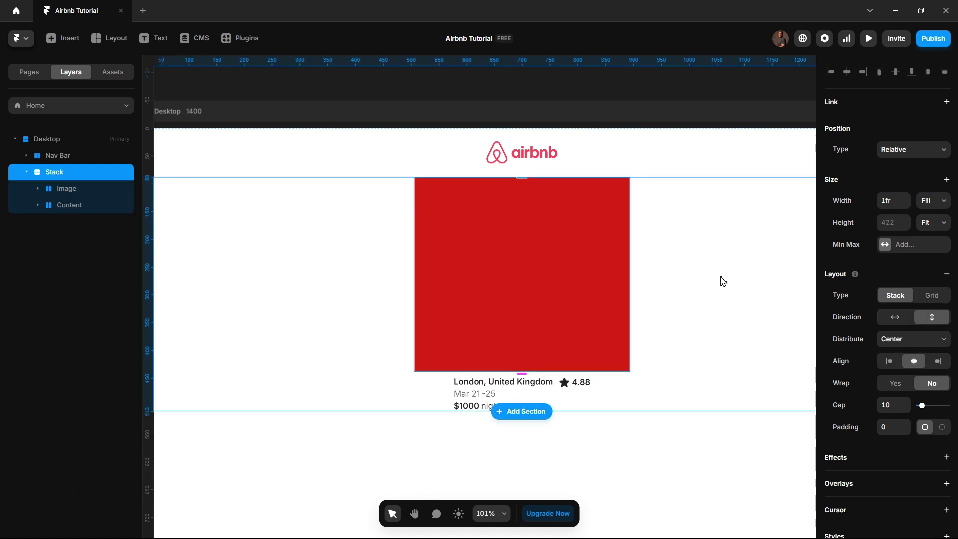
click(933, 201)
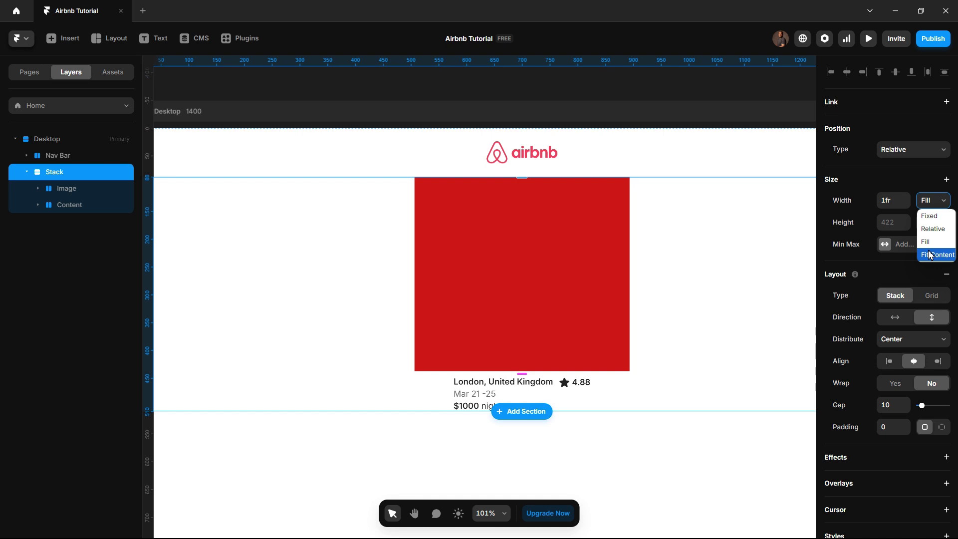
click(931, 255)
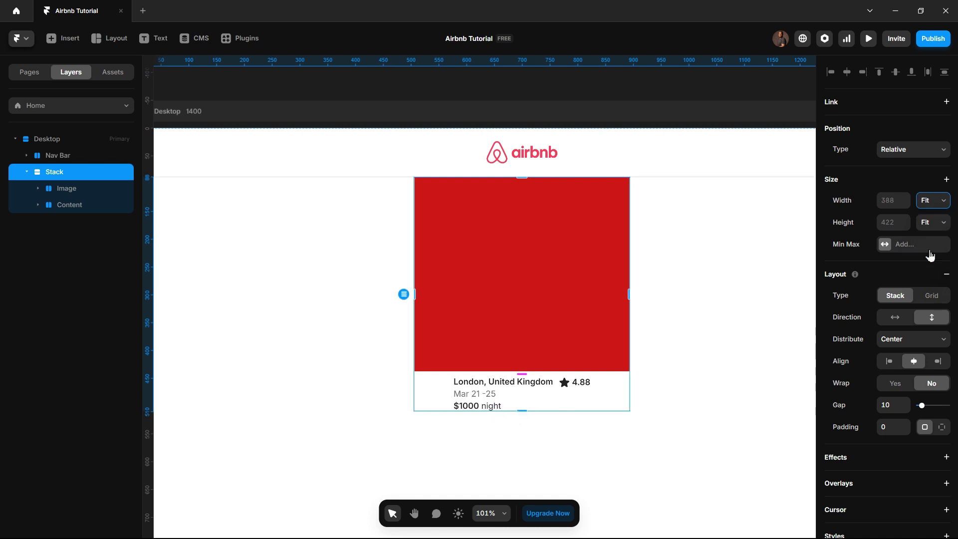
Rename the stack holding Image and Content as Property Card and set its alignment to left
double_click(72, 176)
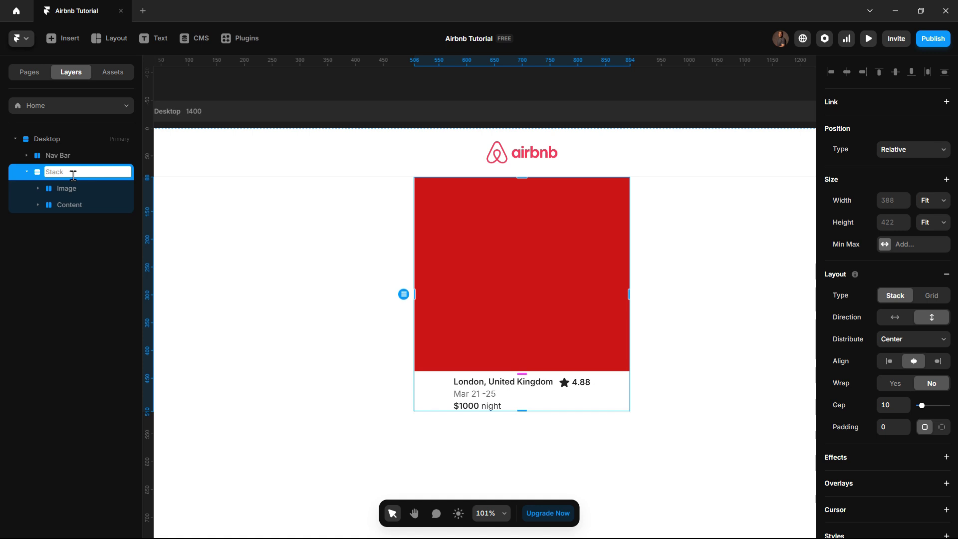
text(Pr)
text(operty Card)
key(Return)
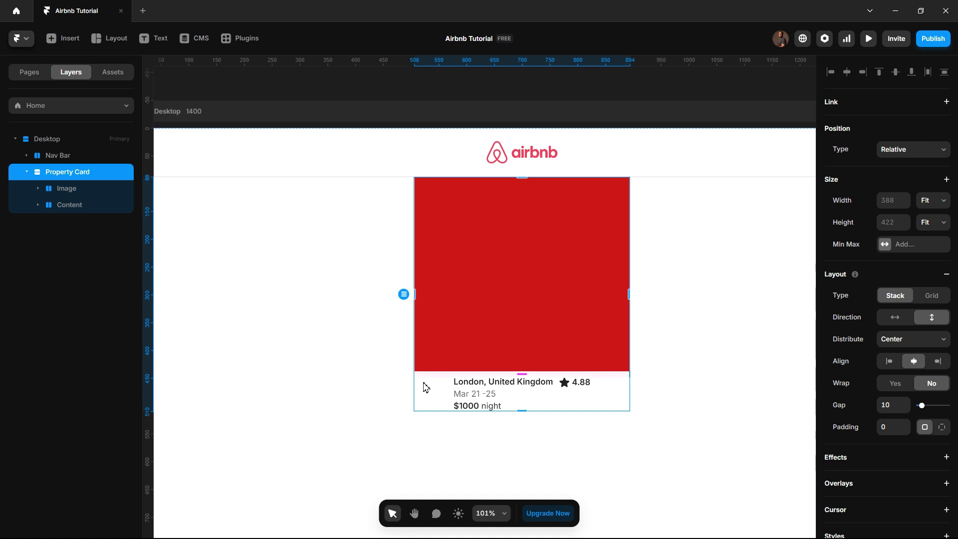
click(888, 362)
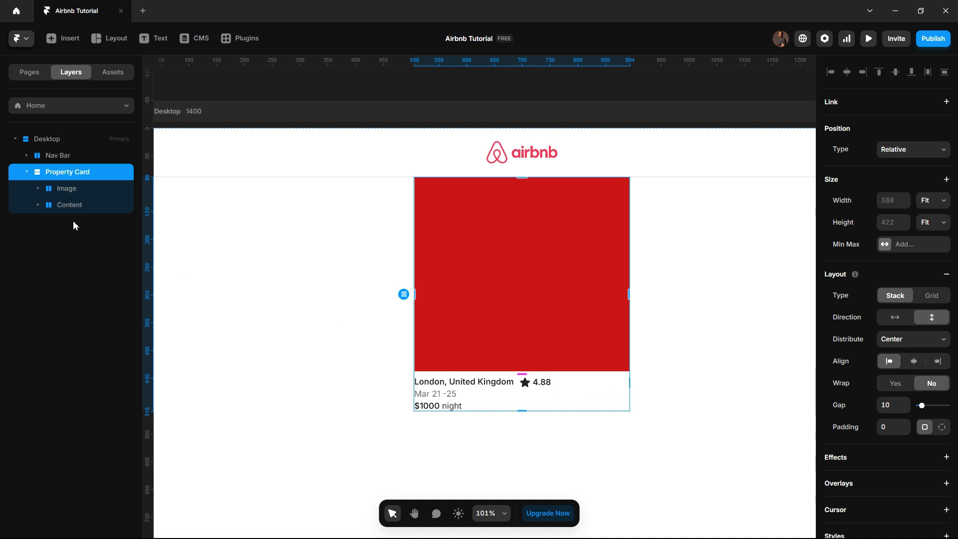
Set the width of the Left stack inside Content to Fill
click(65, 205)
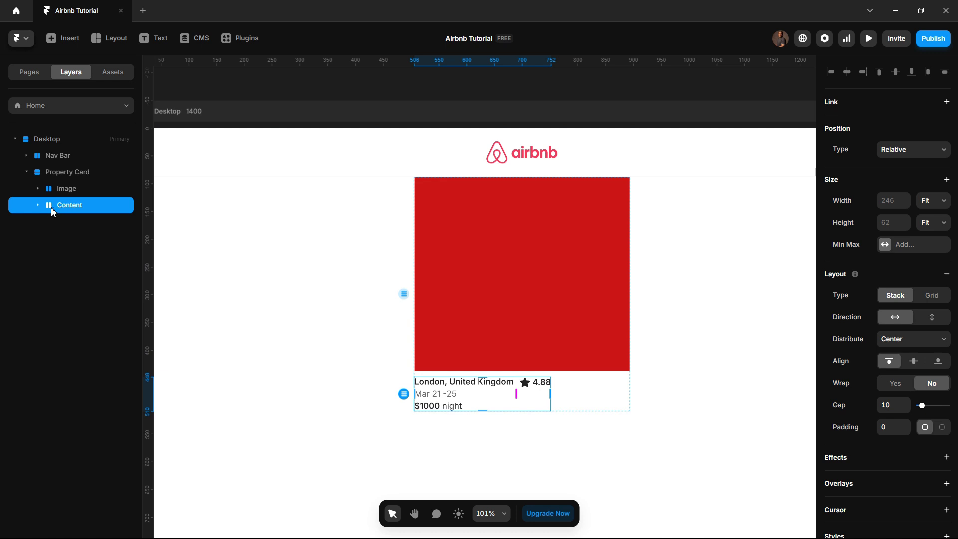
click(38, 205)
click(69, 221)
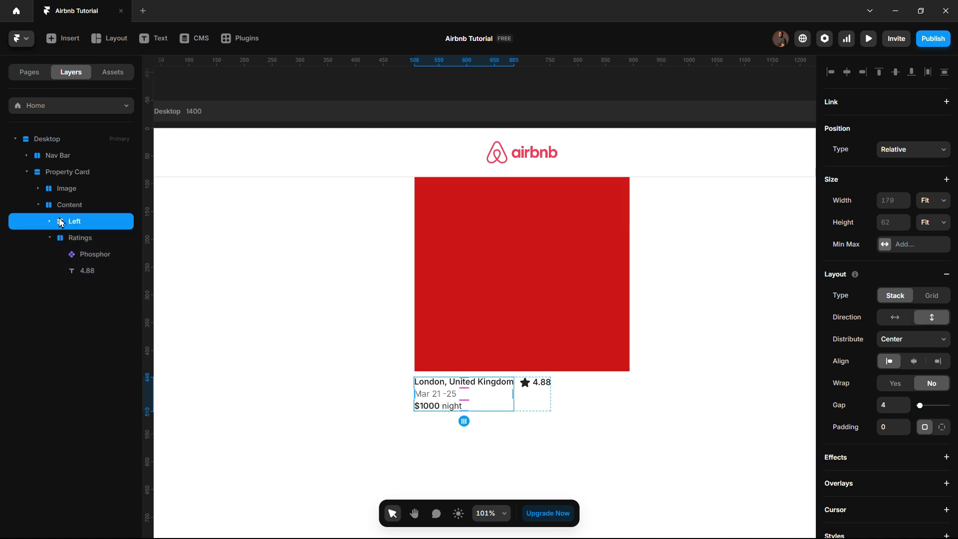
click(932, 202)
click(930, 248)
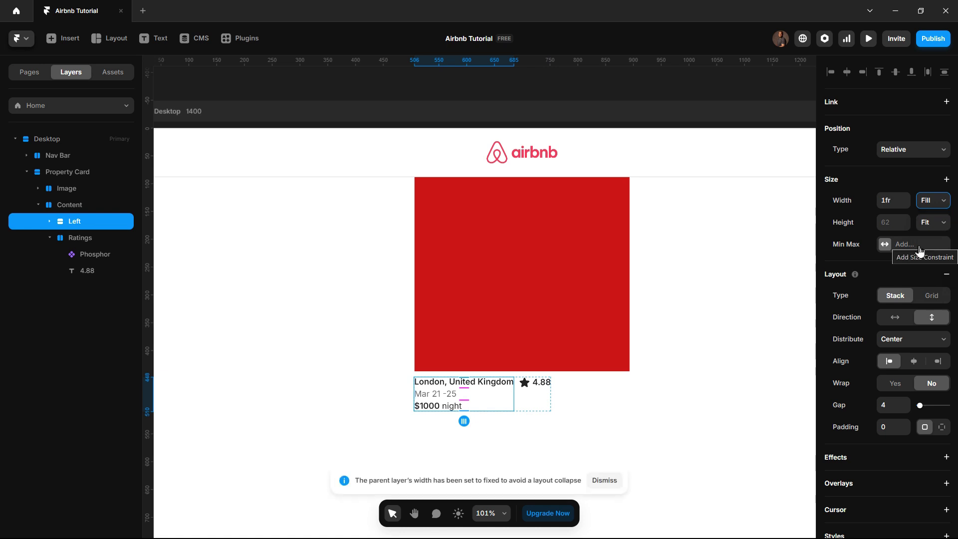
Set the Content stack's width to Fill so the rating aligns with the image's right edge
click(53, 206)
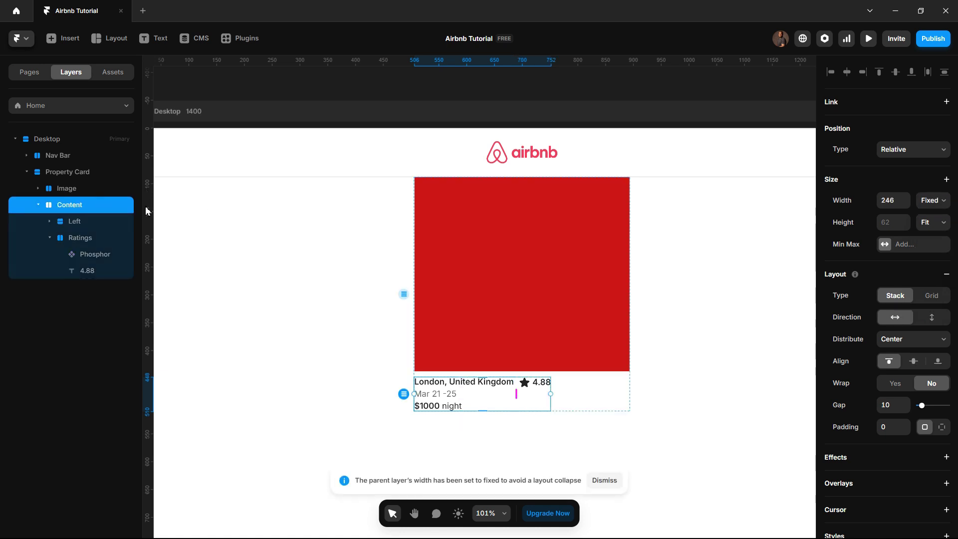
click(938, 208)
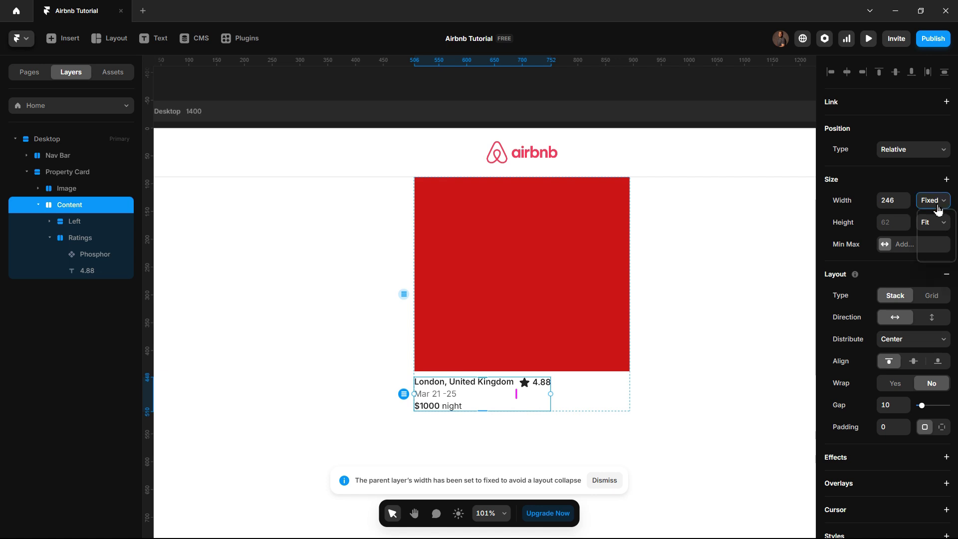
click(932, 245)
click(696, 390)
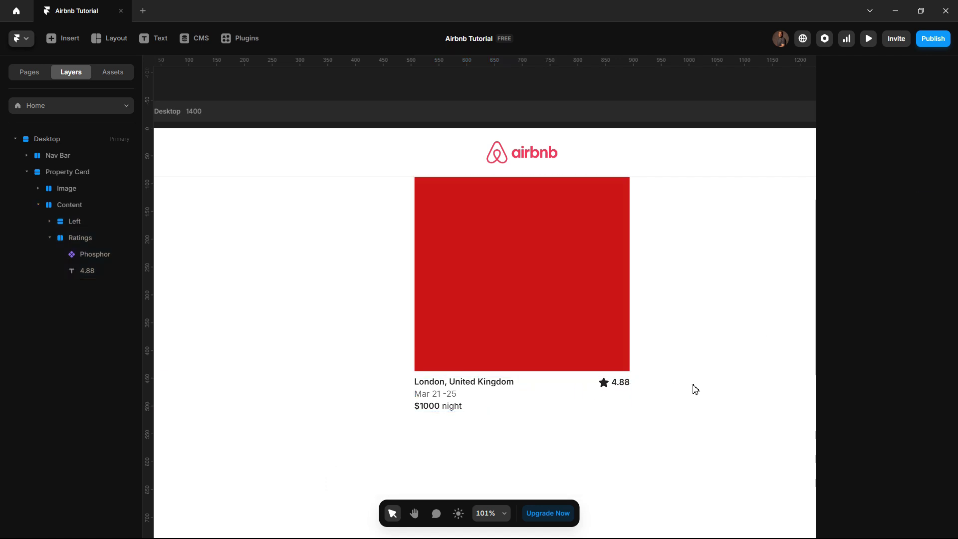
Examine the Left stack, compare the property card with the listing cards on the Airbnb site, and select the Image 1 frame in Framer
click(58, 221)
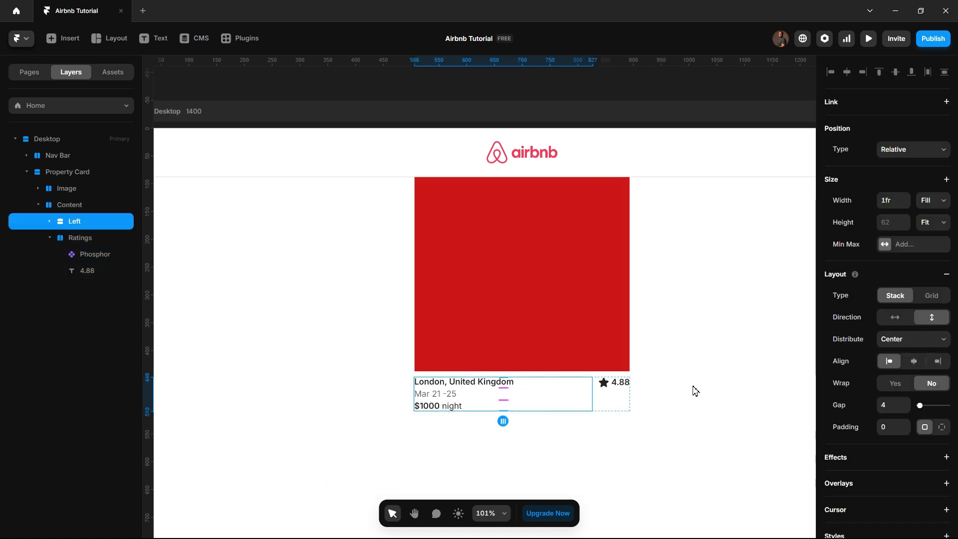
click(696, 391)
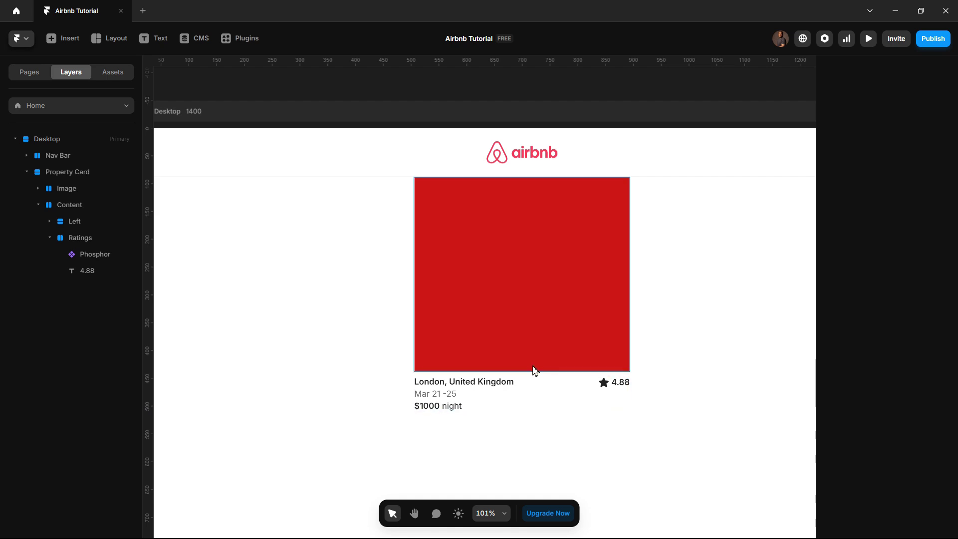
key(alt+Tab)
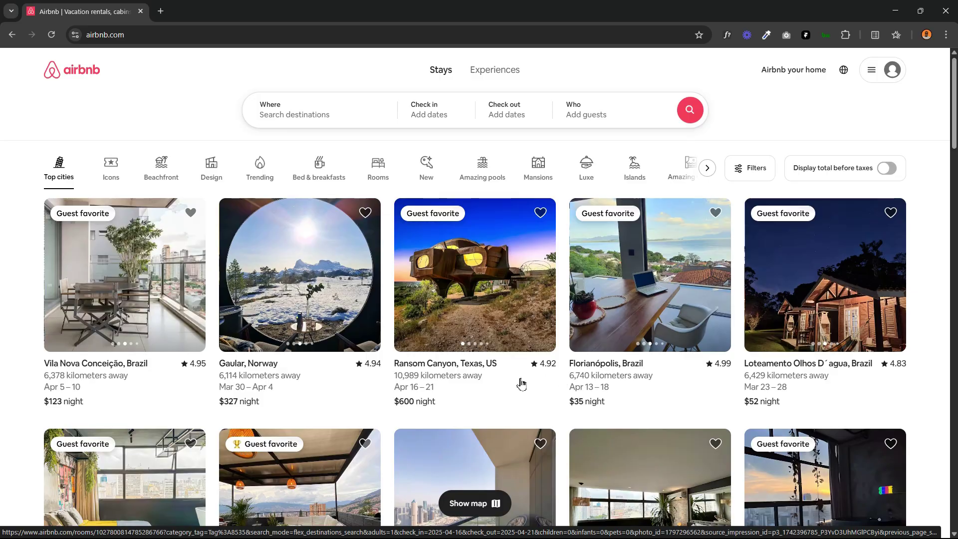
key(alt+Tab)
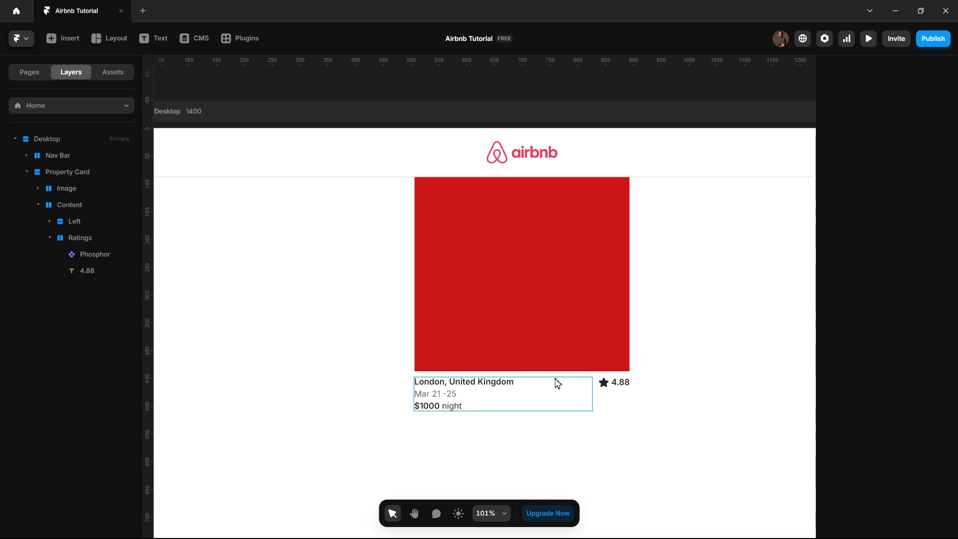
scroll(639, 329, down, 5)
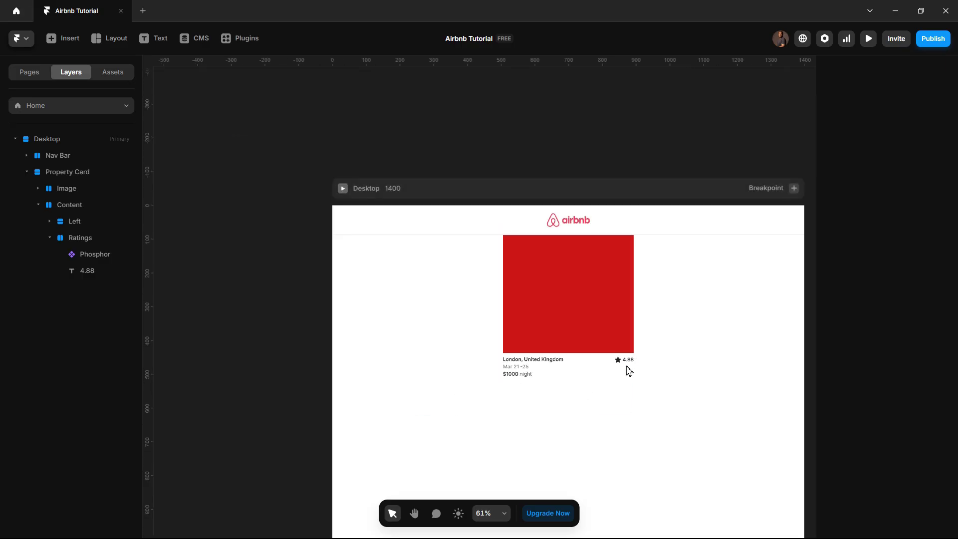
click(617, 330)
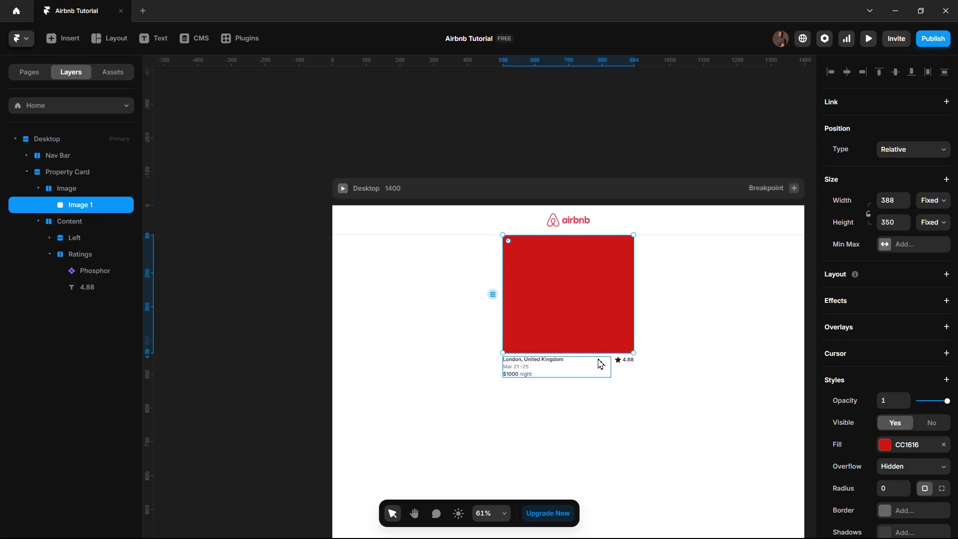
Set the gap of the Property Card stack to 12
scroll(600, 364, up, 3)
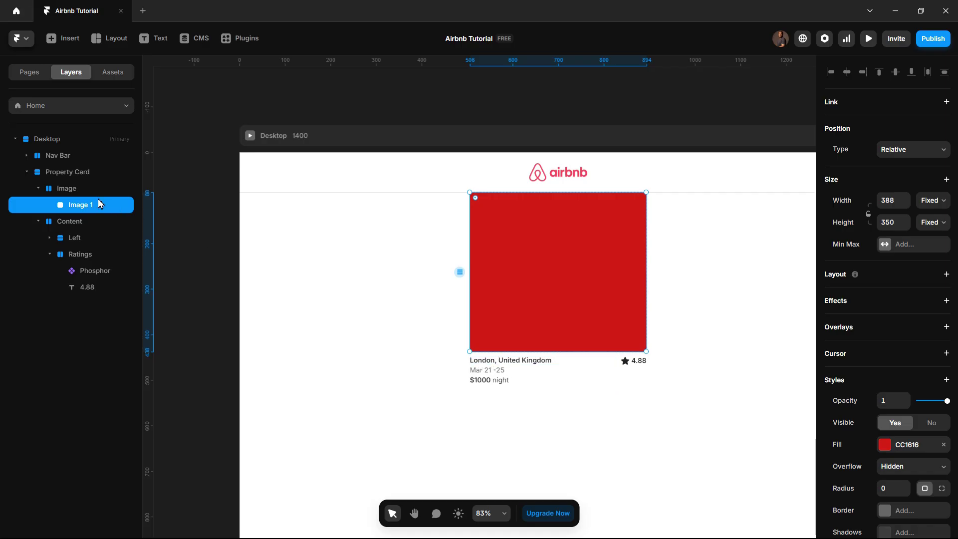
click(72, 174)
click(896, 407)
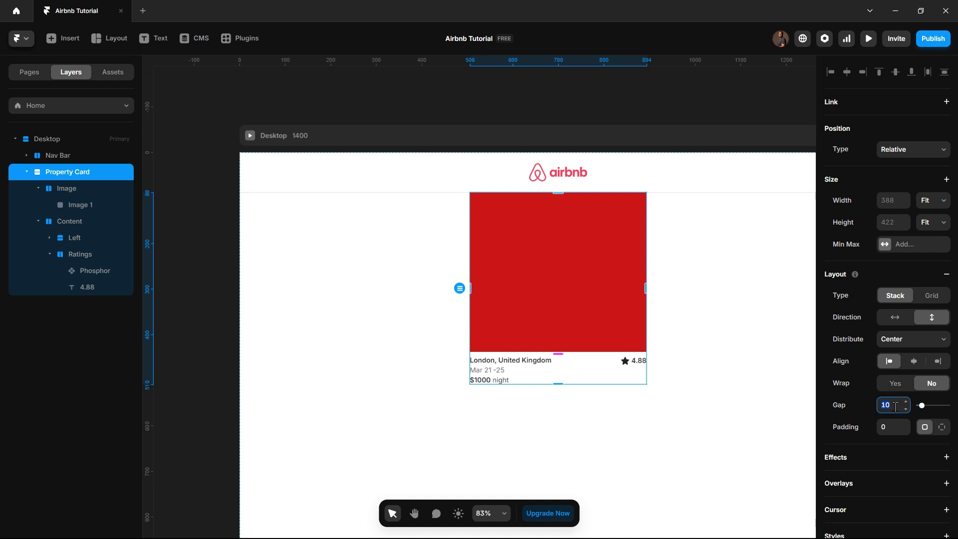
text(12)
key(Return)
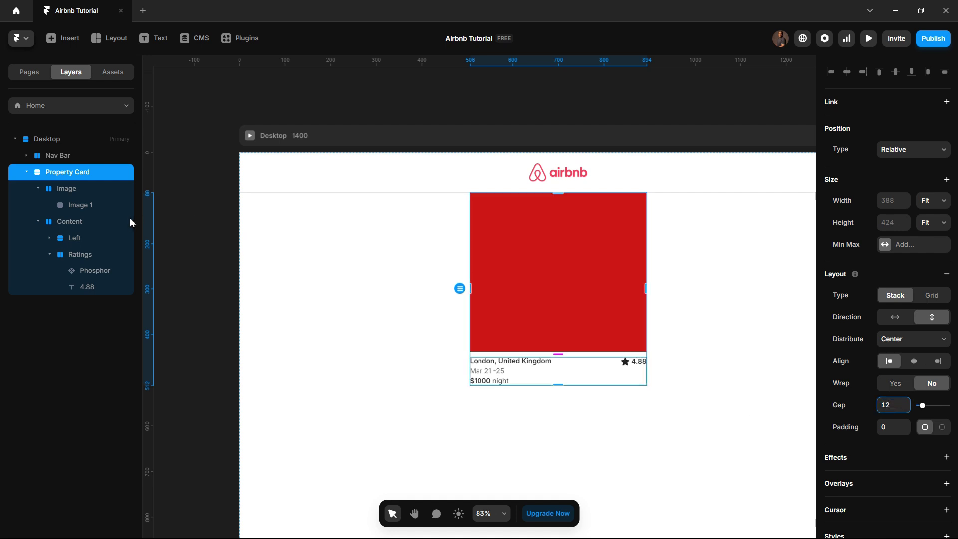
Give the Image stack inside the Property Card a corner radius of 12
click(123, 190)
scroll(836, 372, down, 5)
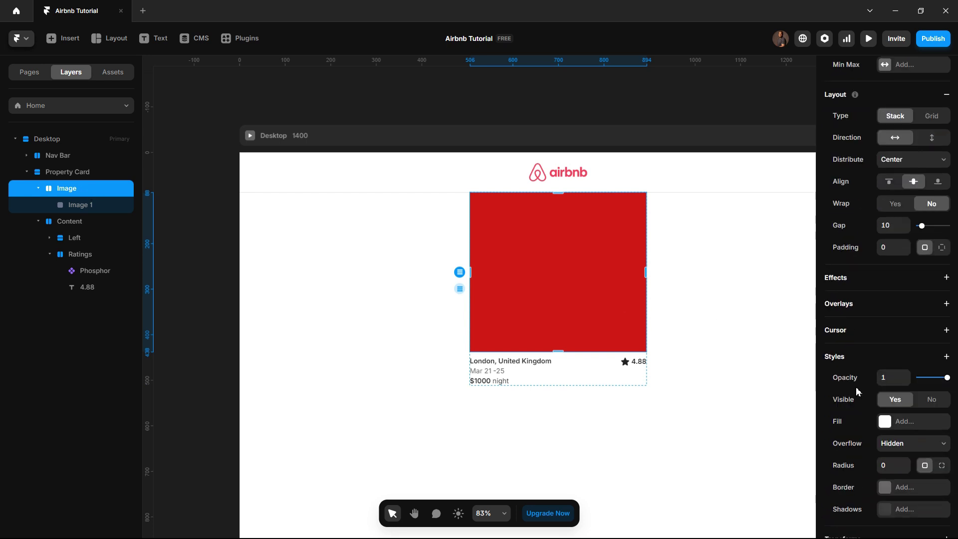
click(890, 425)
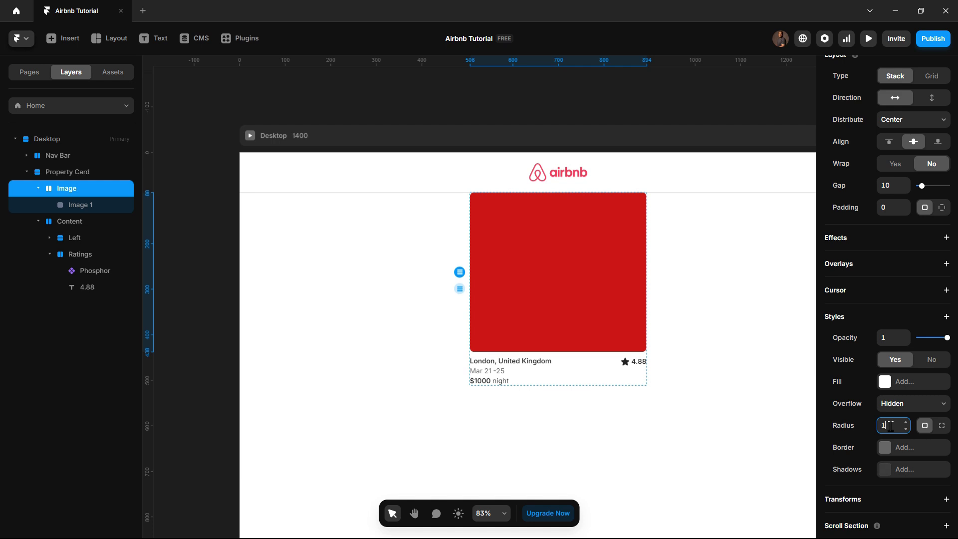
click(739, 419)
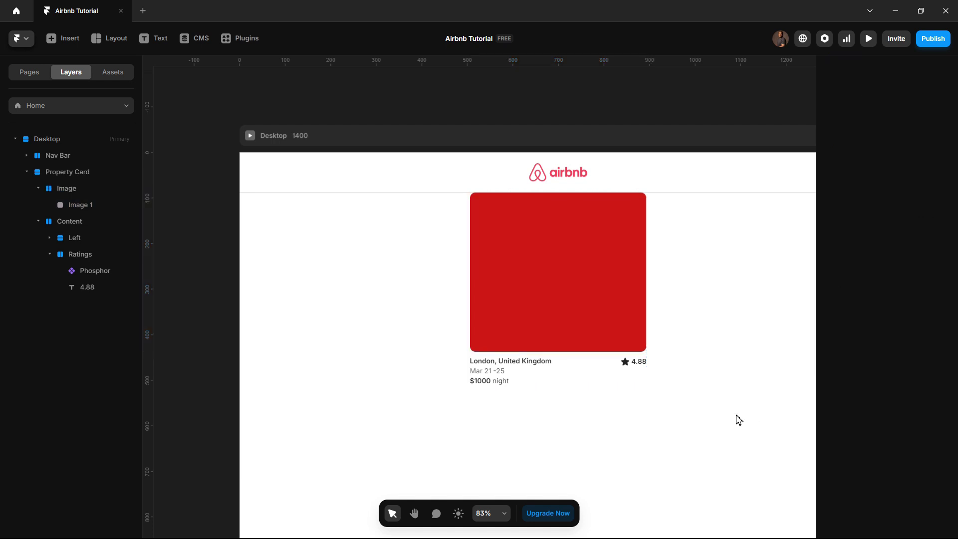
Wrap the Property Card in a new stack and rename that stack Container
click(505, 363)
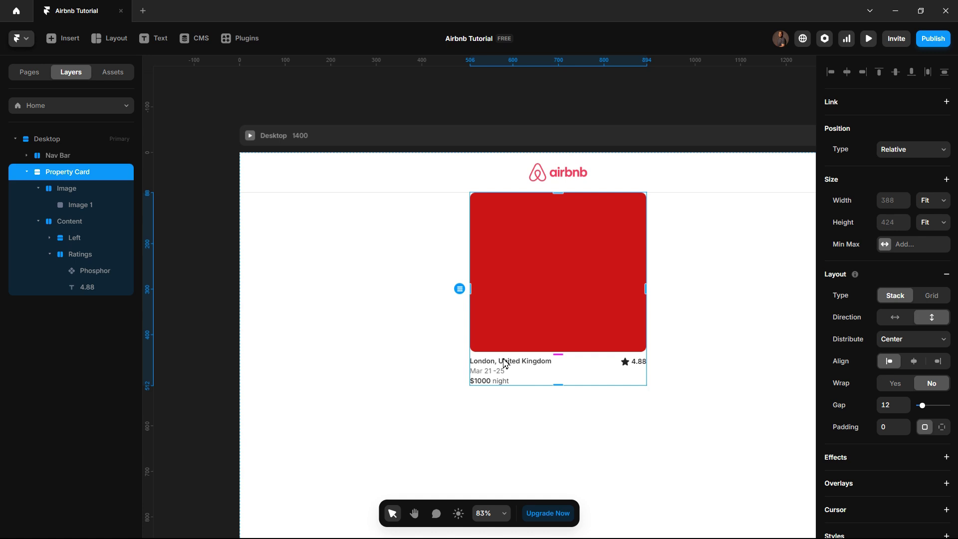
right_click(59, 174)
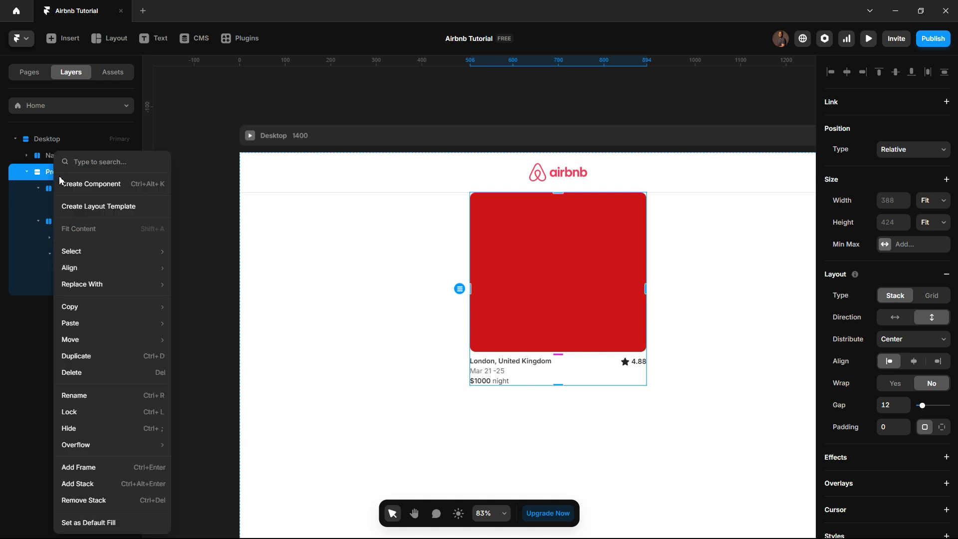
click(91, 490)
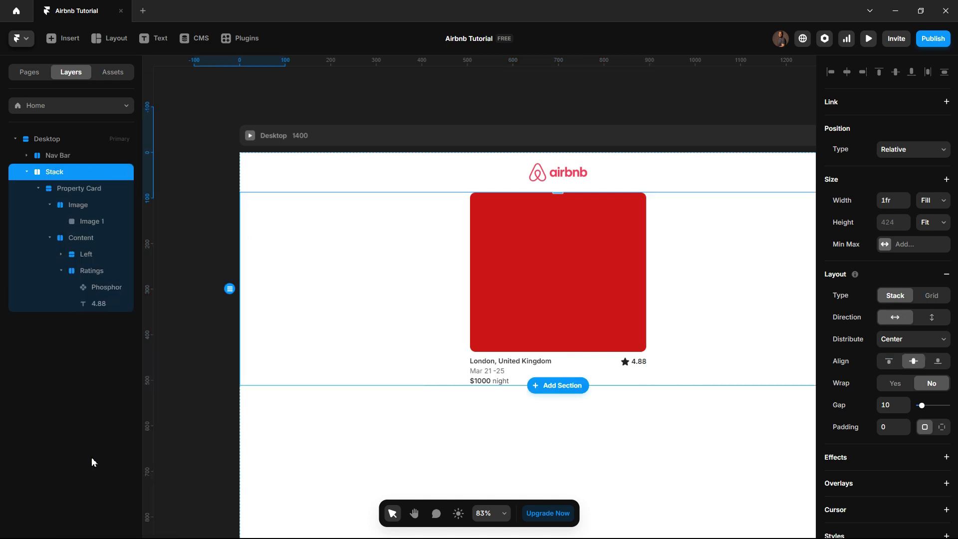
click(38, 188)
double_click(72, 171)
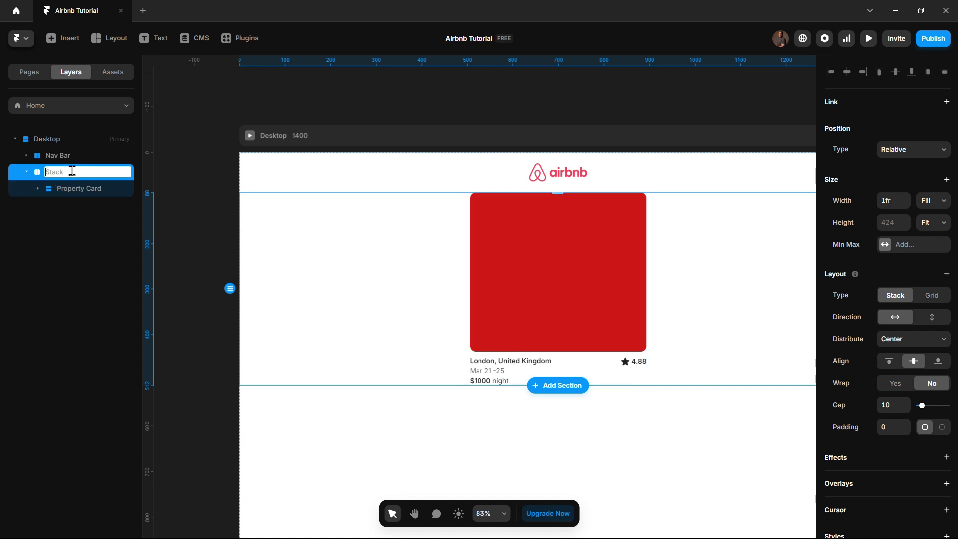
text(Container)
key(Return)
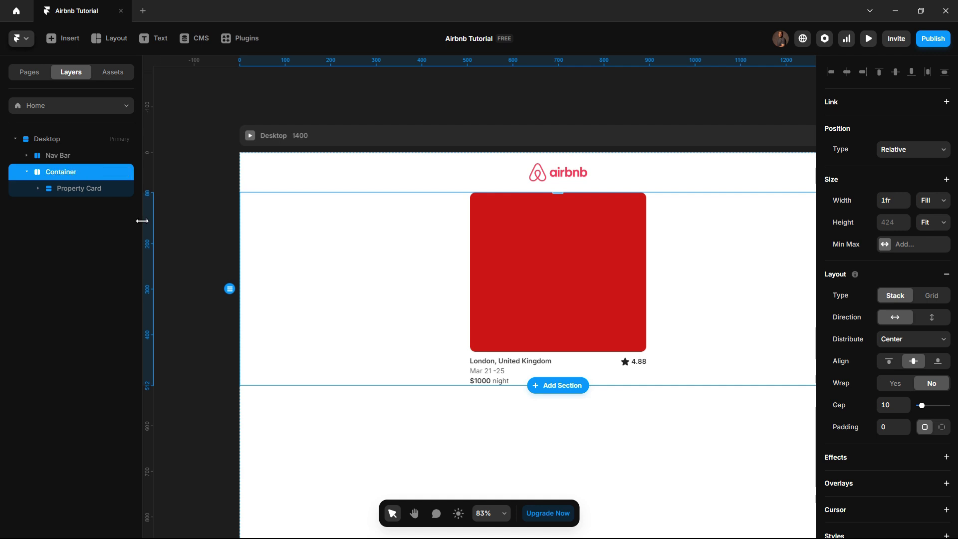
Duplicate the Property Card three times inside Container and collapse the copies in the layer tree
click(71, 190)
key(ctrl+d)
key(ctrl+d)
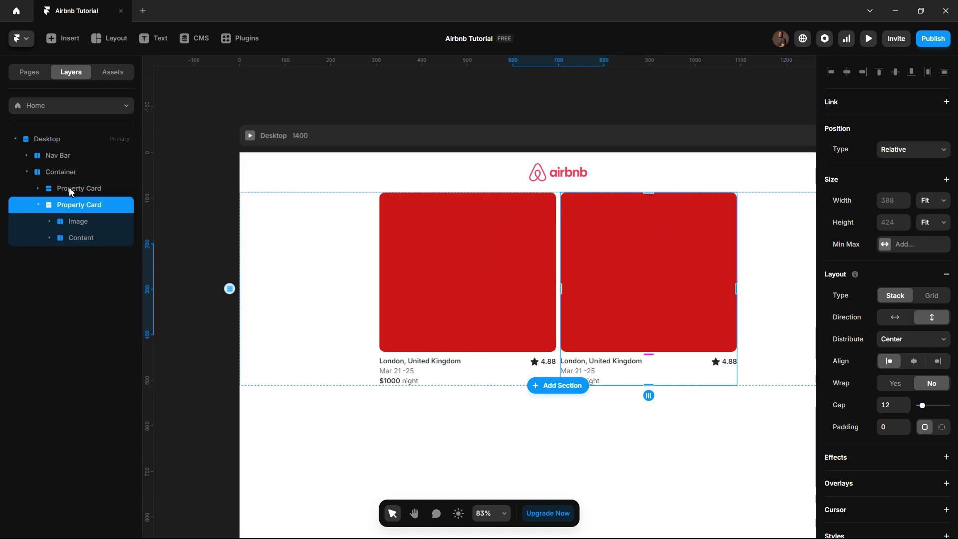
key(ctrl+d)
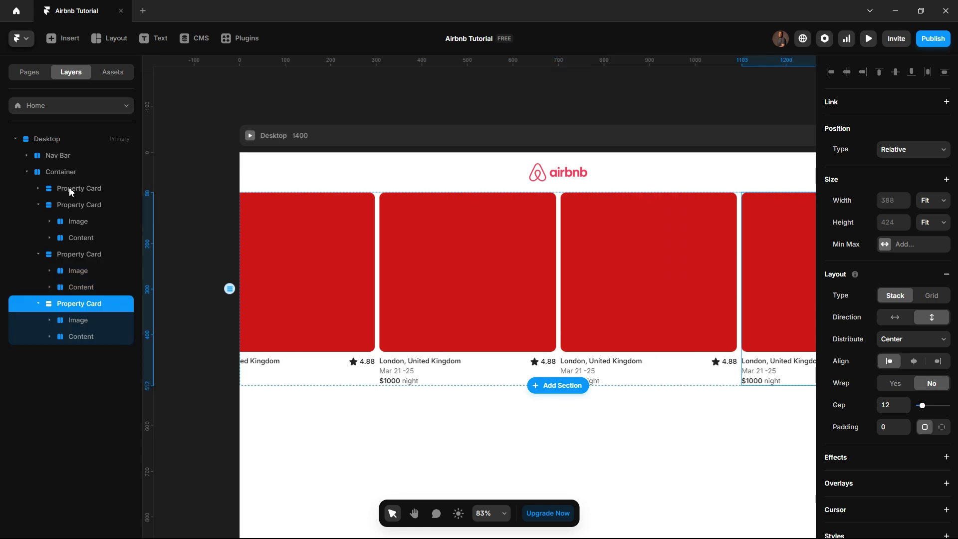
scroll(432, 221, down, 5)
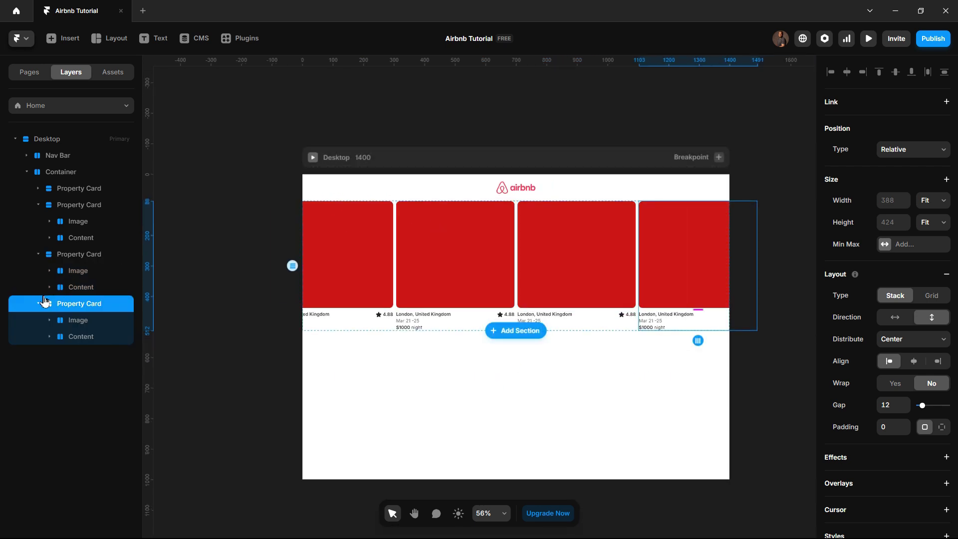
click(38, 205)
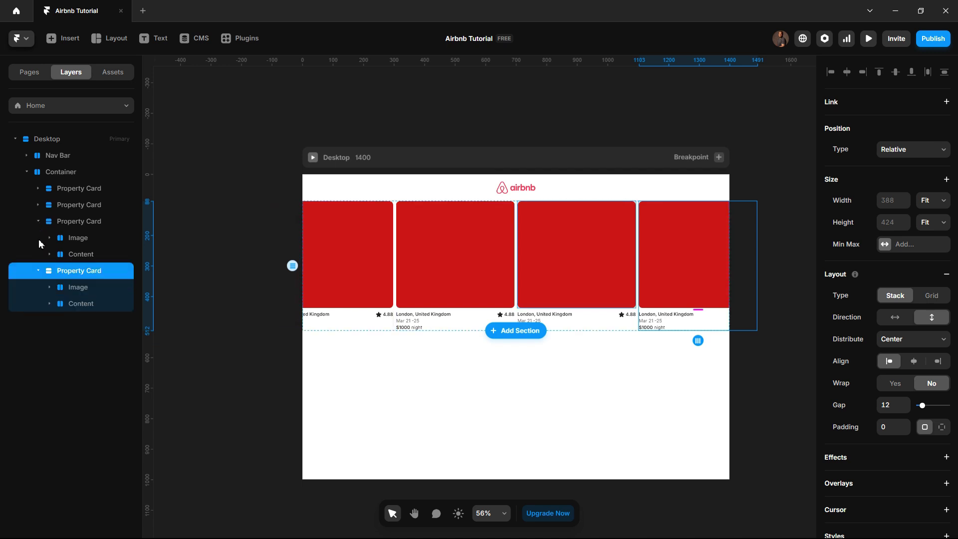
click(39, 221)
click(37, 238)
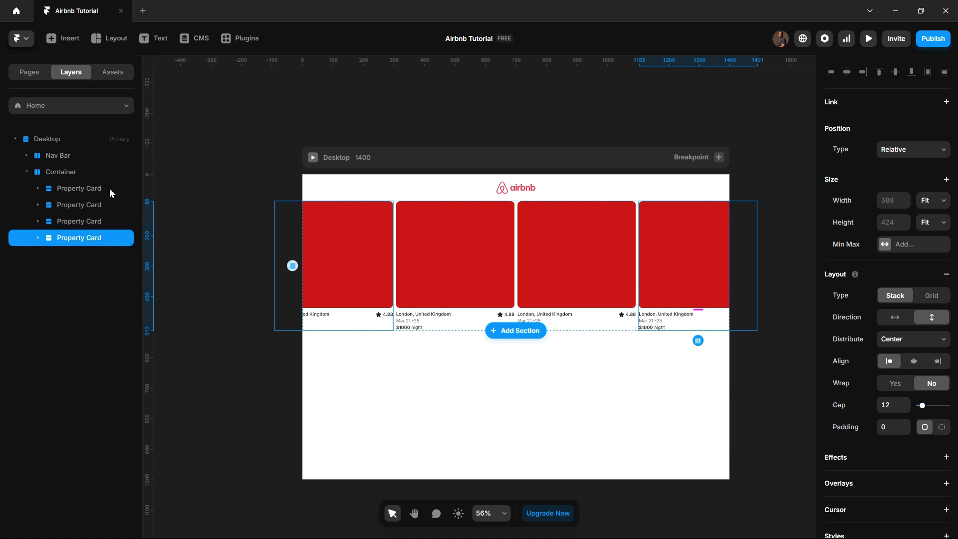
Set the width of all four Property Cards in Container to Fill
click(101, 188)
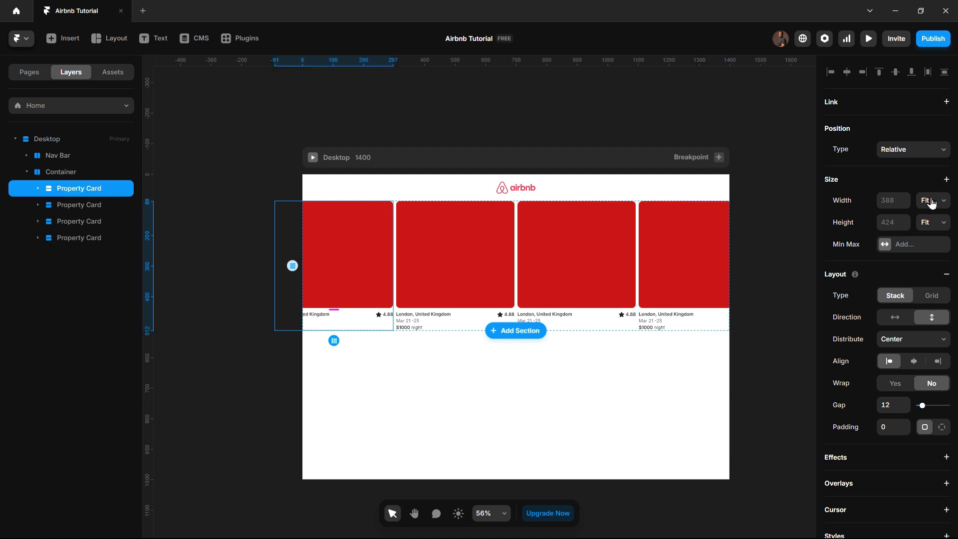
click(932, 202)
click(929, 239)
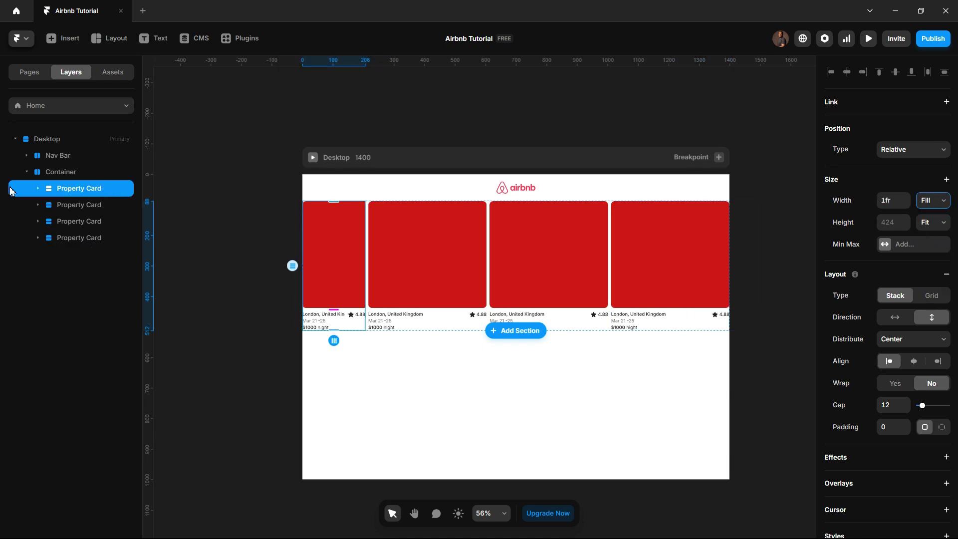
click(66, 206)
click(43, 207)
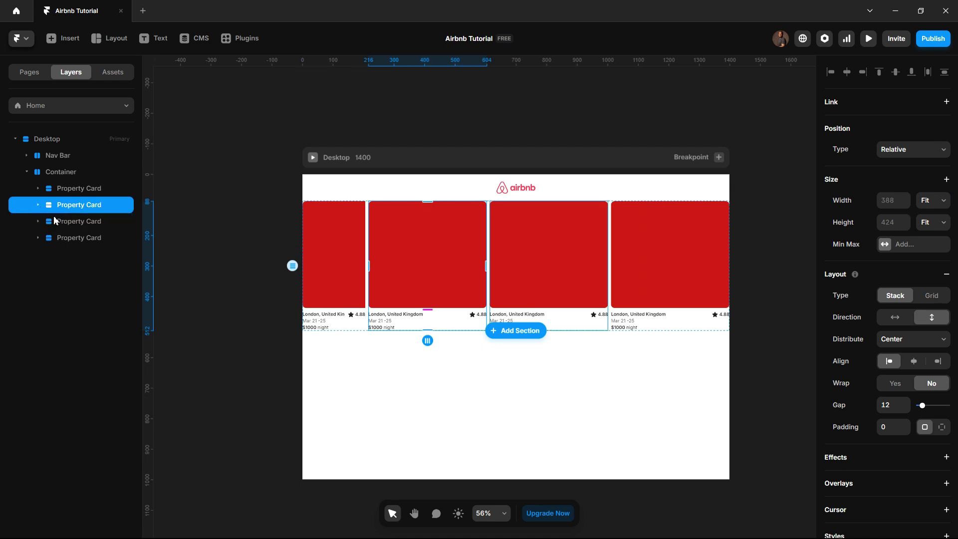
shift+click(60, 221)
shift+click(62, 237)
click(931, 205)
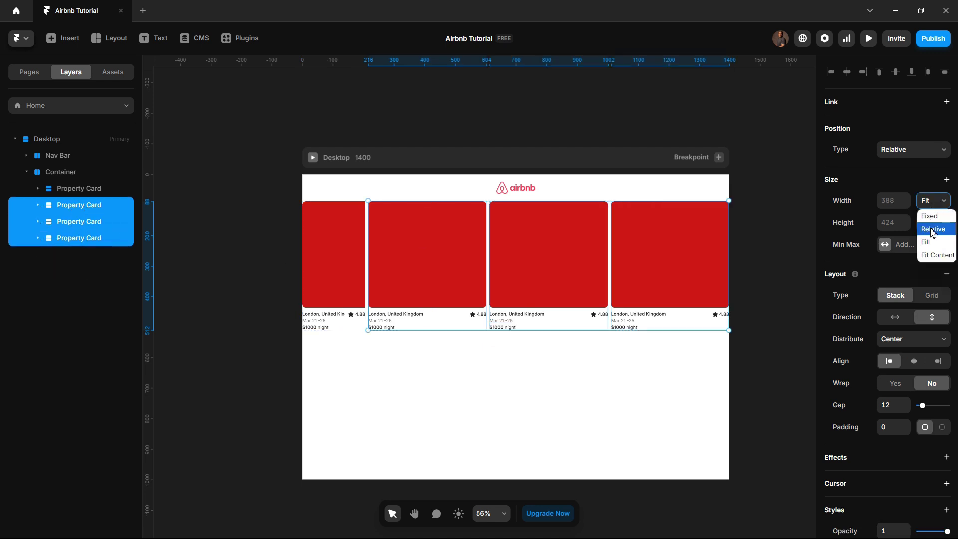
click(933, 240)
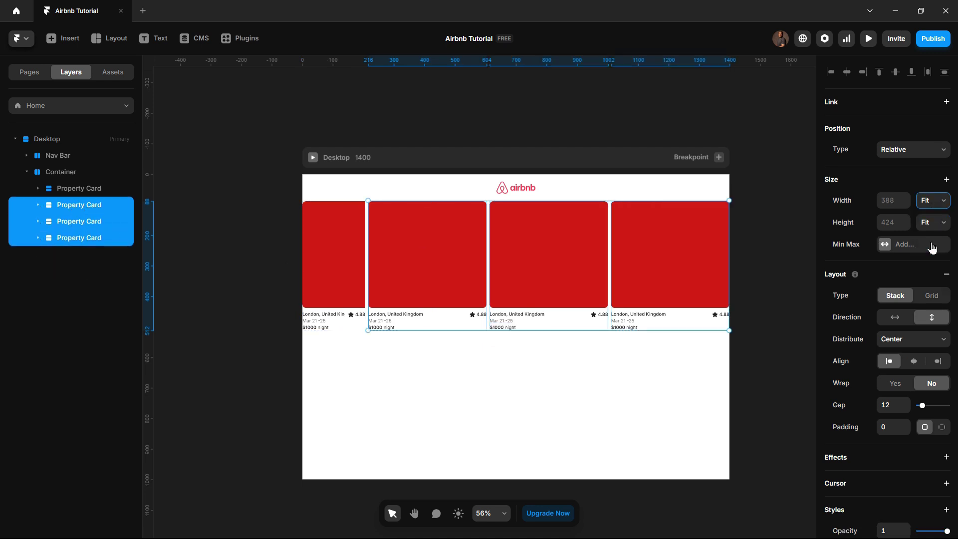
Set the Container stack's padding to 50 on all sides
click(73, 174)
click(942, 429)
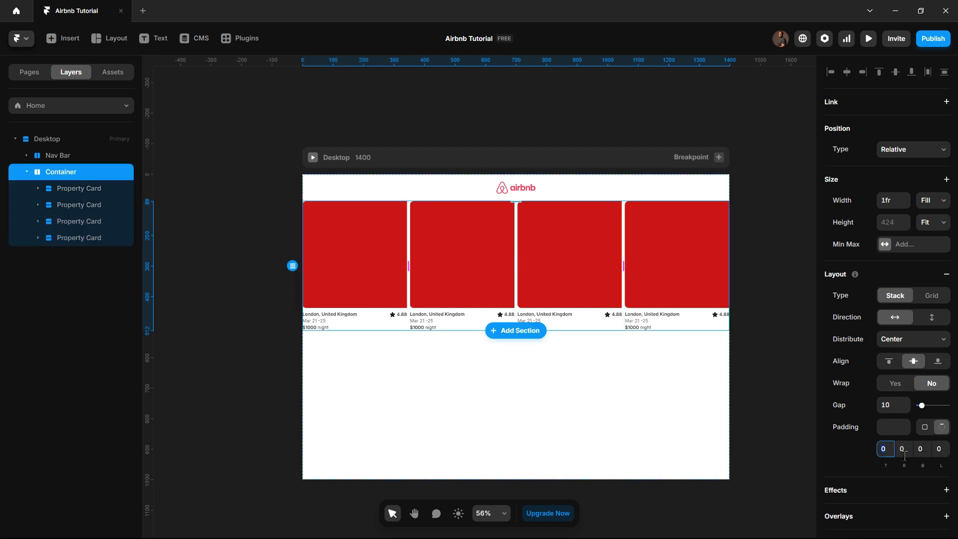
text(50)
key(Return)
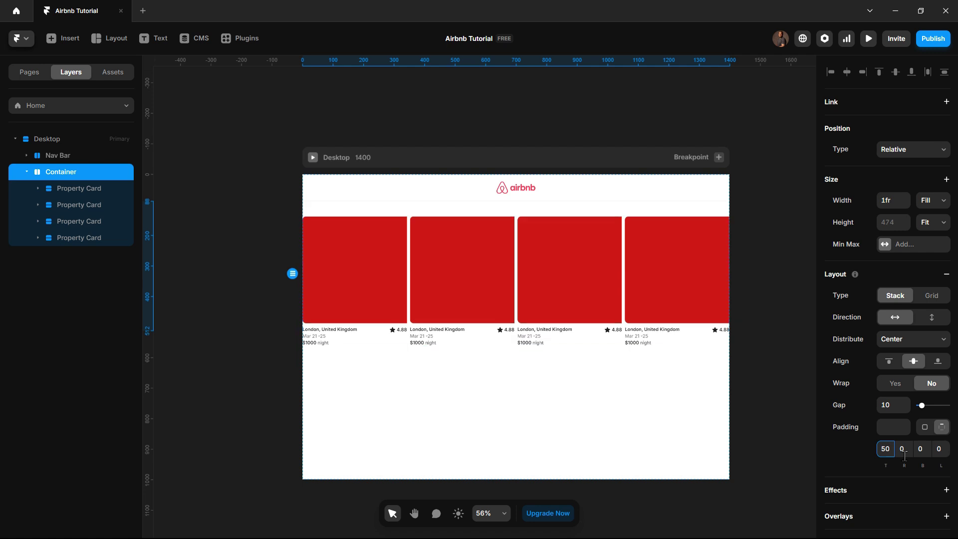
click(894, 432)
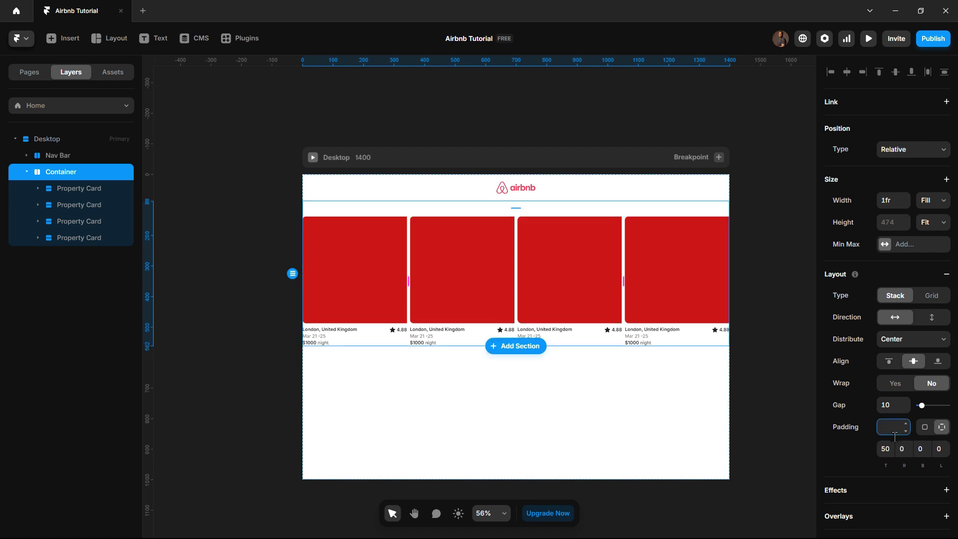
text(50)
key(Return)
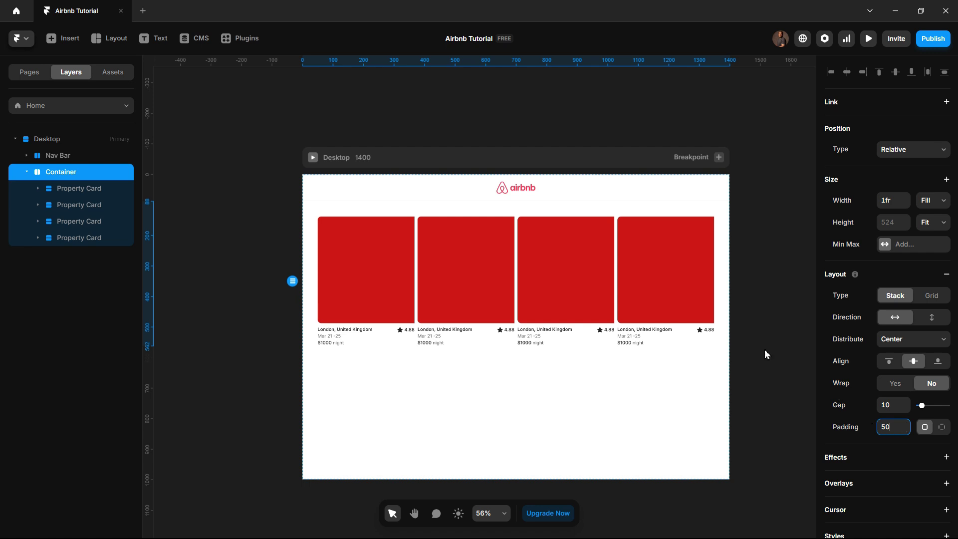
Set the width of the Image stack in the first Property Card to Fill
scroll(501, 361, up, 5)
scroll(501, 362, down, 5)
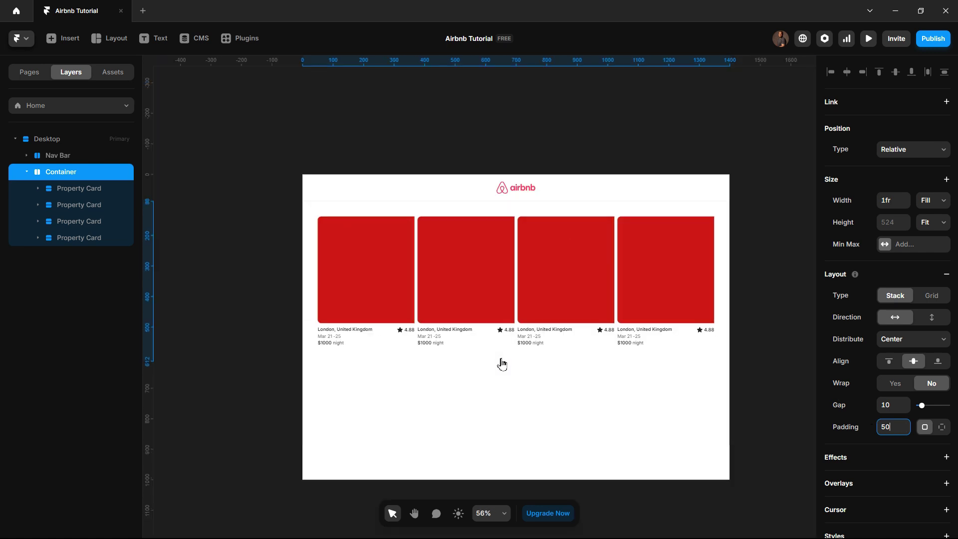
scroll(325, 242, up, 5)
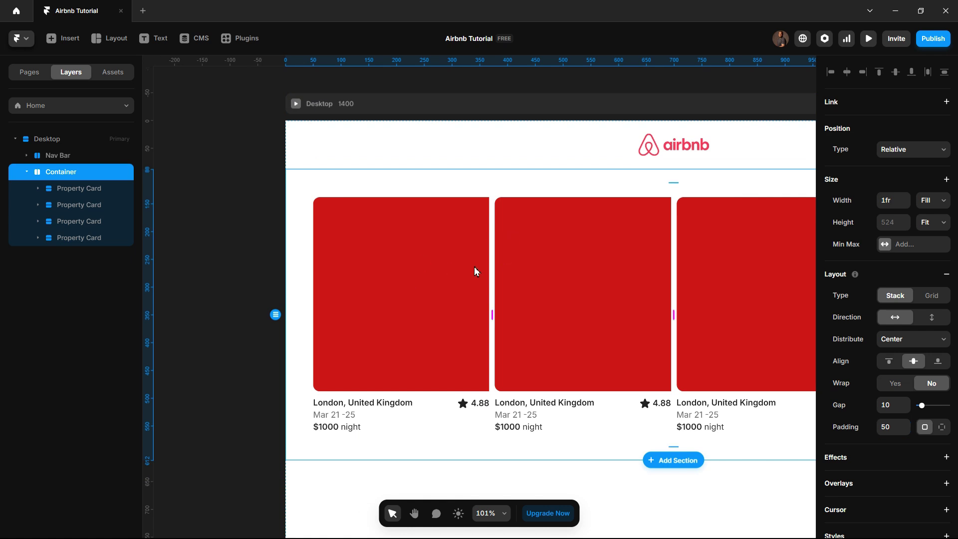
click(60, 188)
click(38, 192)
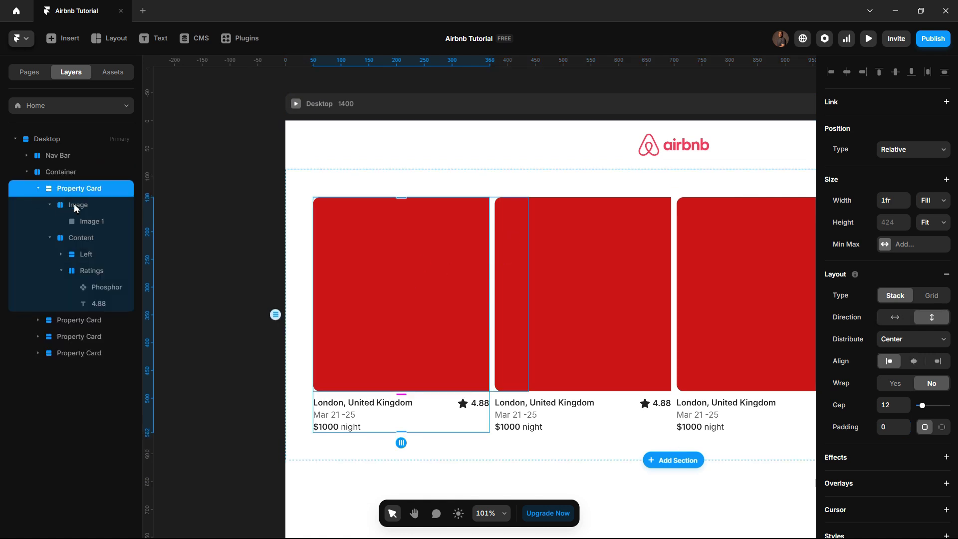
click(76, 206)
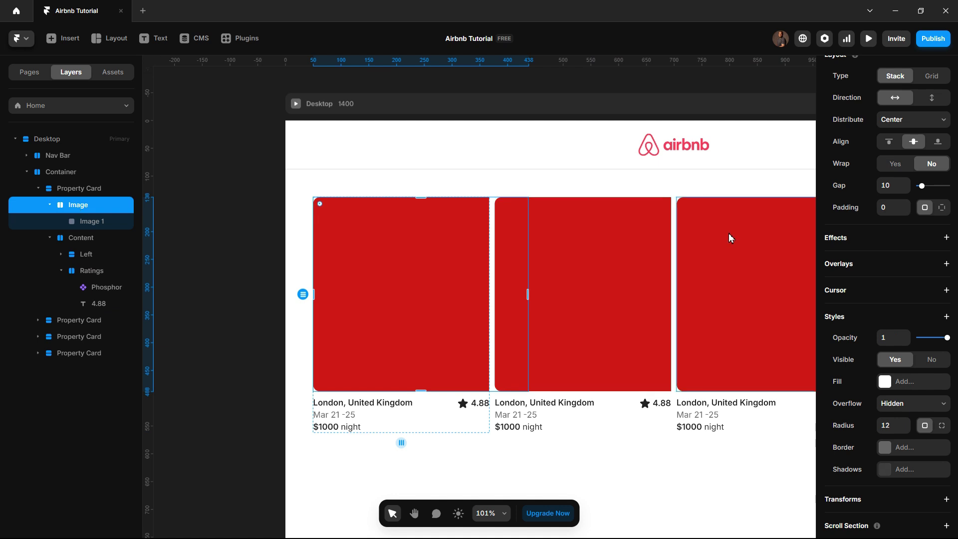
scroll(878, 306, up, 5)
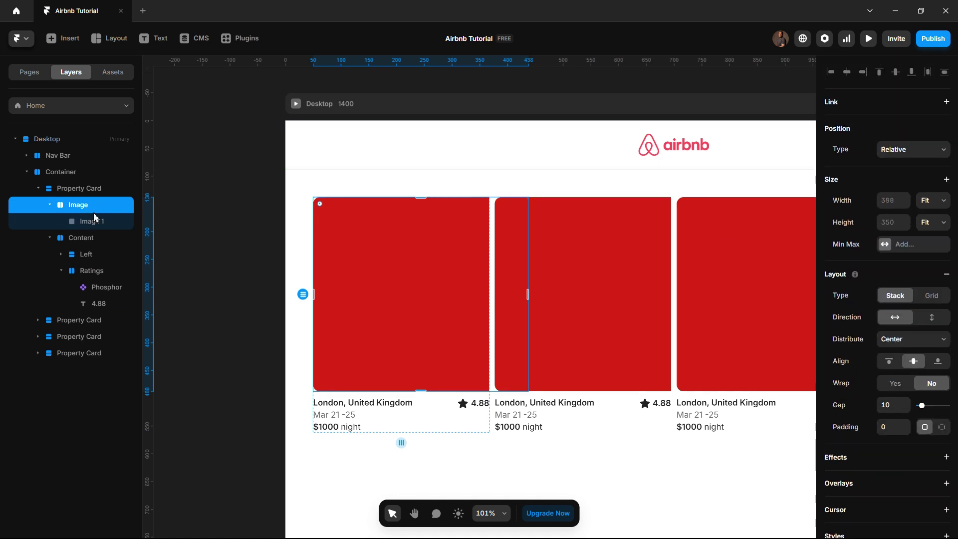
click(930, 203)
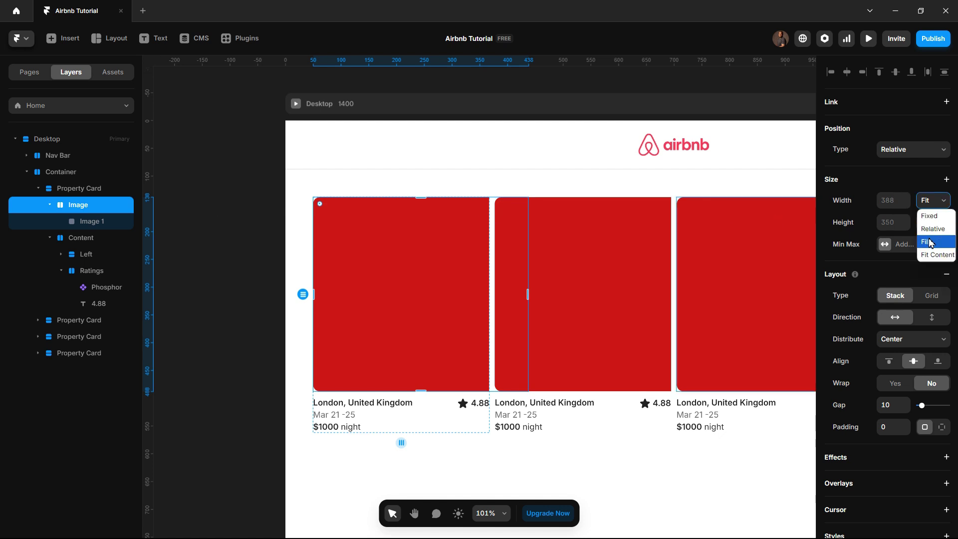
click(929, 242)
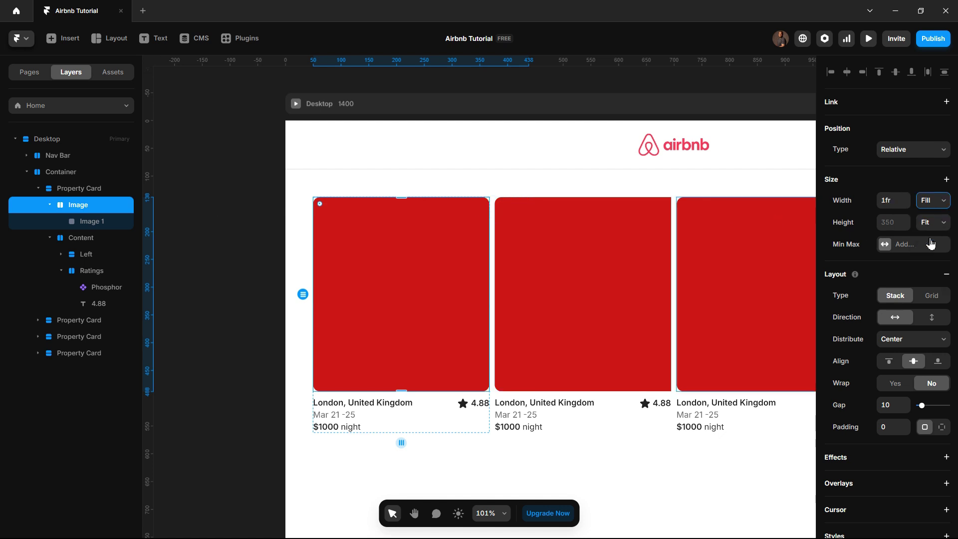
Set the widths of Image 1 and its parent Image stack in the second Property Card to Fill
click(545, 257)
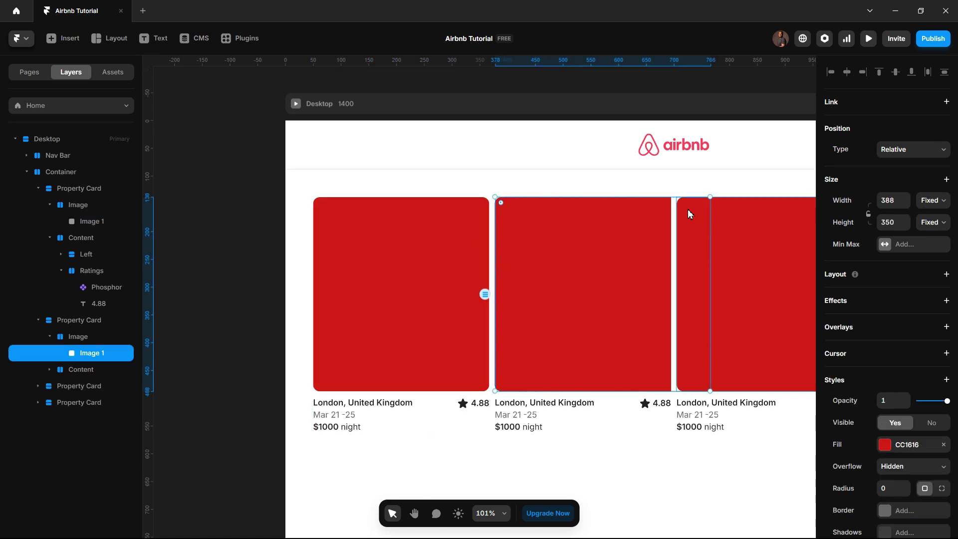
click(925, 202)
click(926, 242)
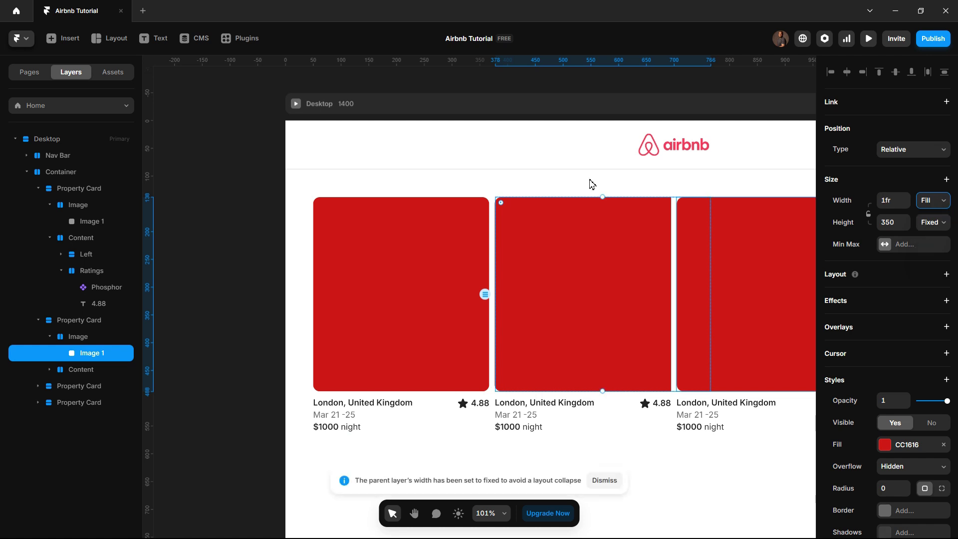
click(78, 337)
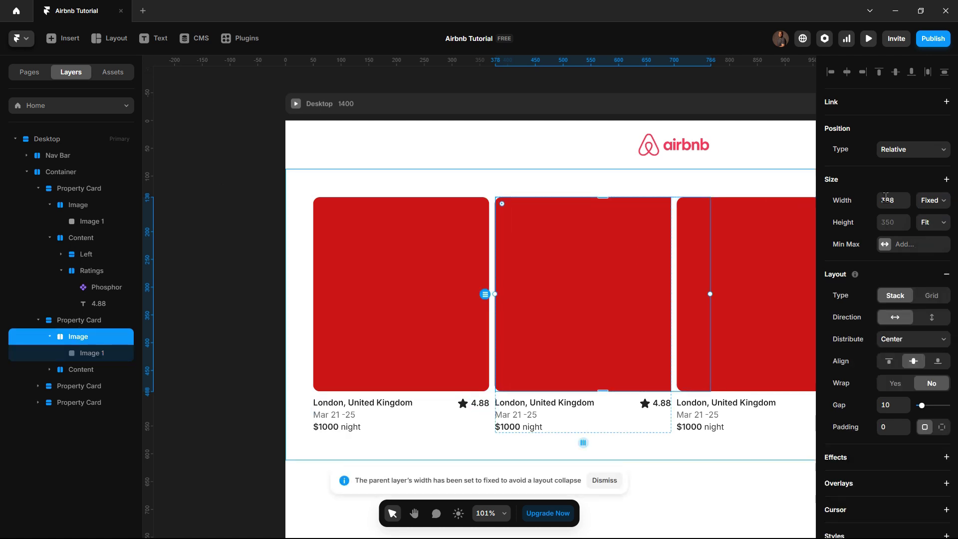
click(928, 201)
click(926, 242)
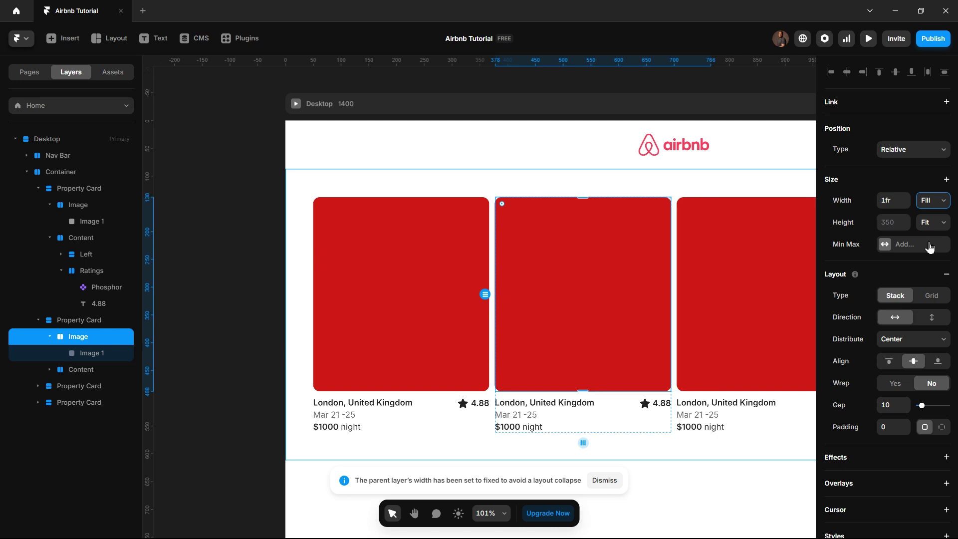
click(50, 336)
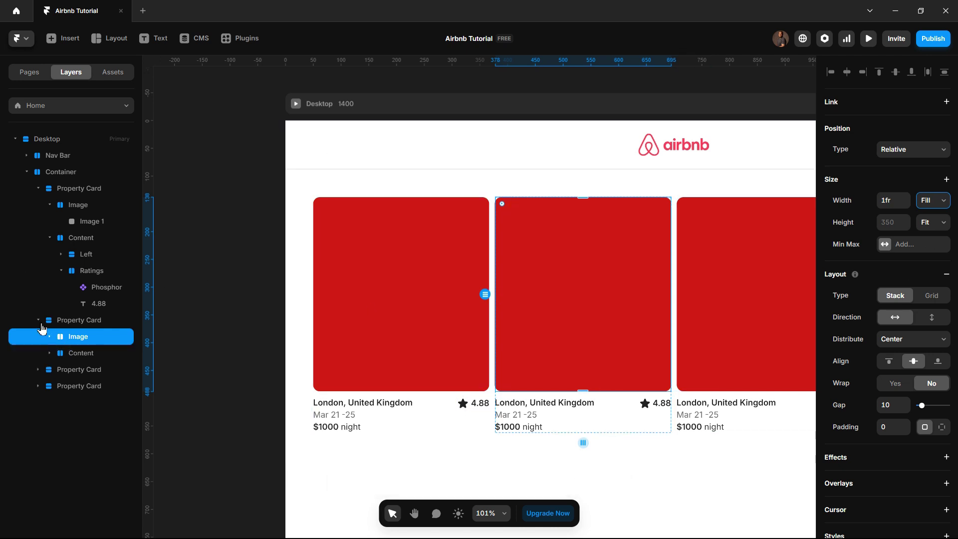
Set the widths of the Image stack and its Image 1 in the third Property Card to Fill
click(38, 319)
click(38, 188)
click(38, 221)
click(67, 242)
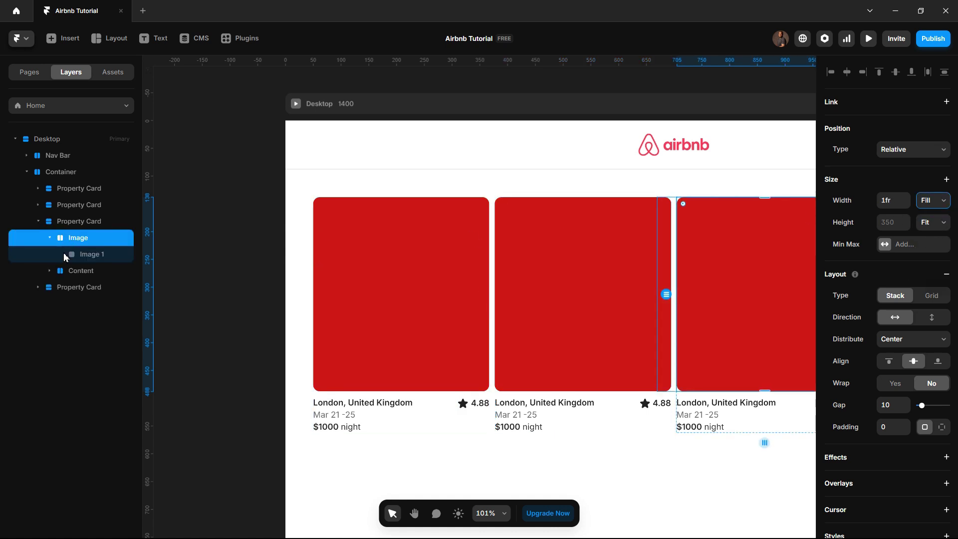
click(70, 254)
click(931, 200)
click(929, 243)
scroll(617, 231, down, 5)
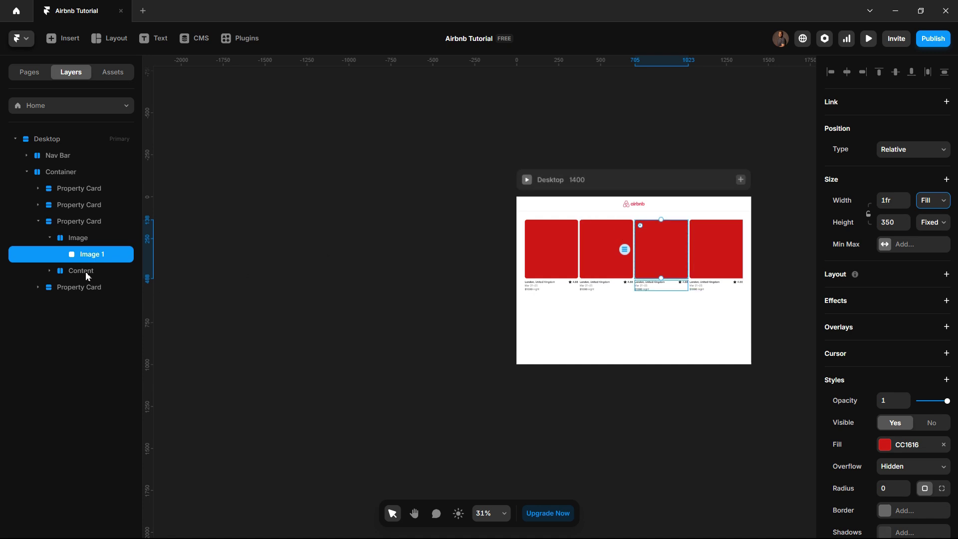
Set the widths of the Image stack and its Image 1 in the fourth Property Card to Fill
click(38, 221)
click(39, 238)
click(39, 238)
click(72, 254)
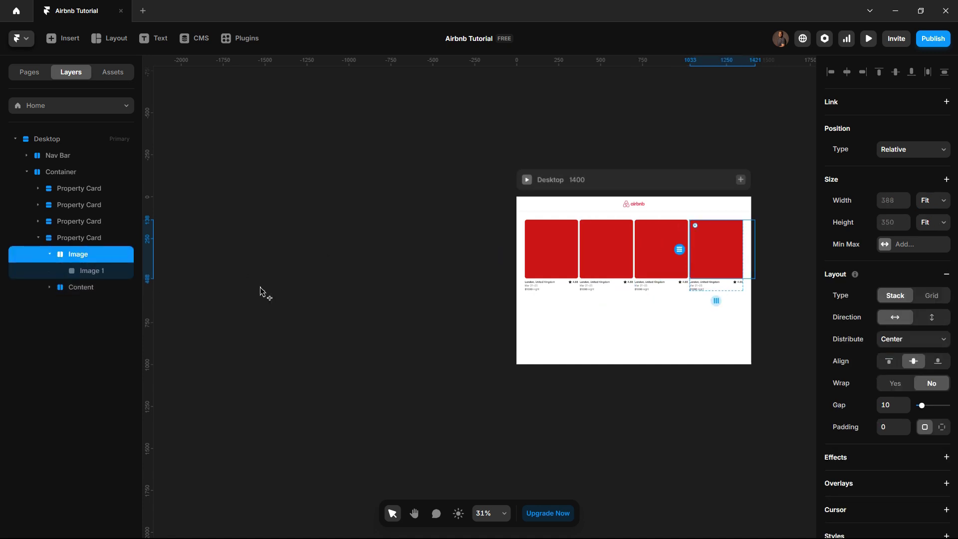
click(932, 200)
click(929, 243)
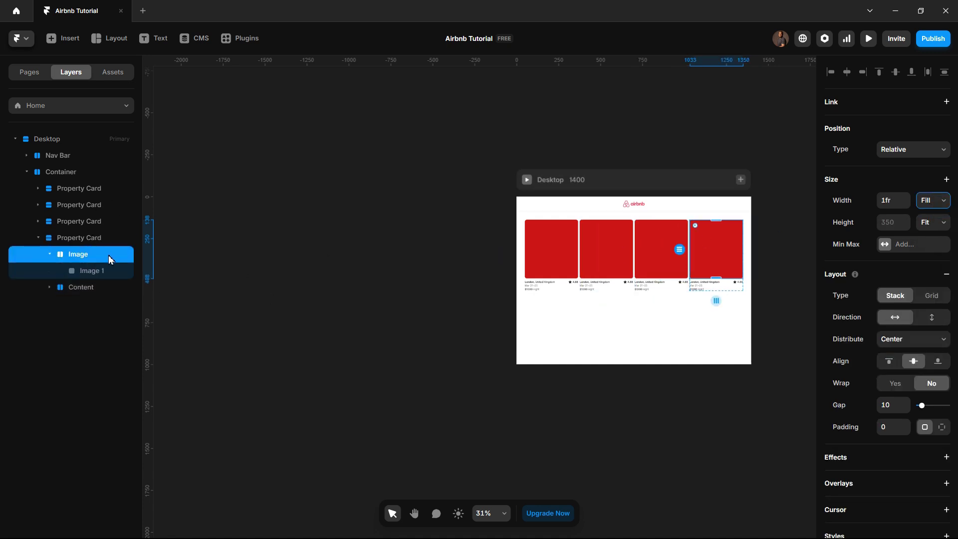
click(96, 272)
click(935, 200)
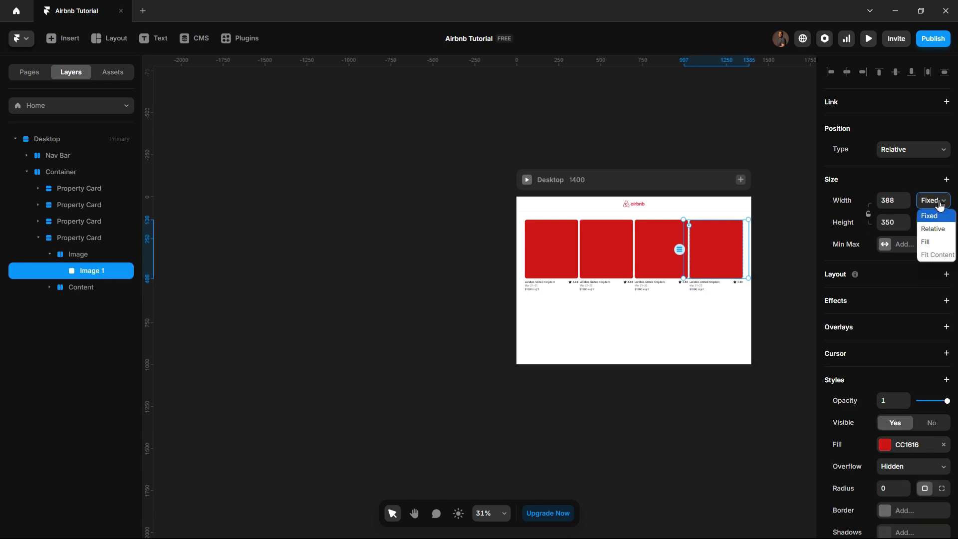
click(929, 242)
scroll(767, 255, up, 2)
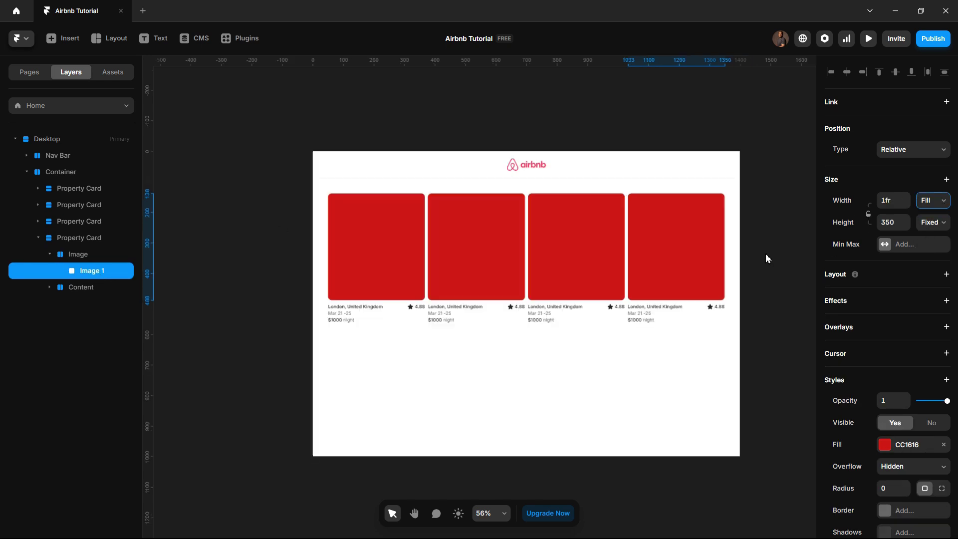
scroll(767, 254, down, 2)
scroll(693, 305, up, 2)
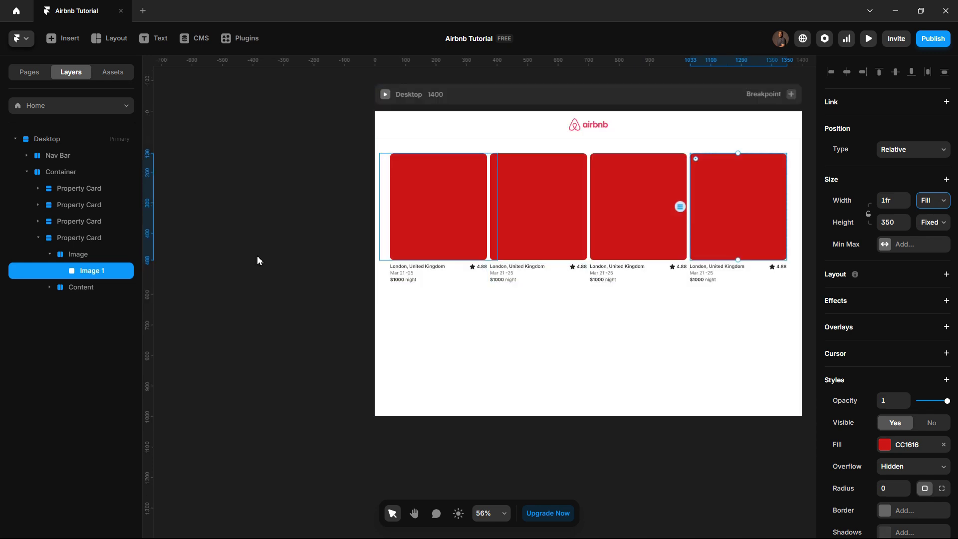
Set the gap of the Container stack to 24
click(70, 176)
click(897, 410)
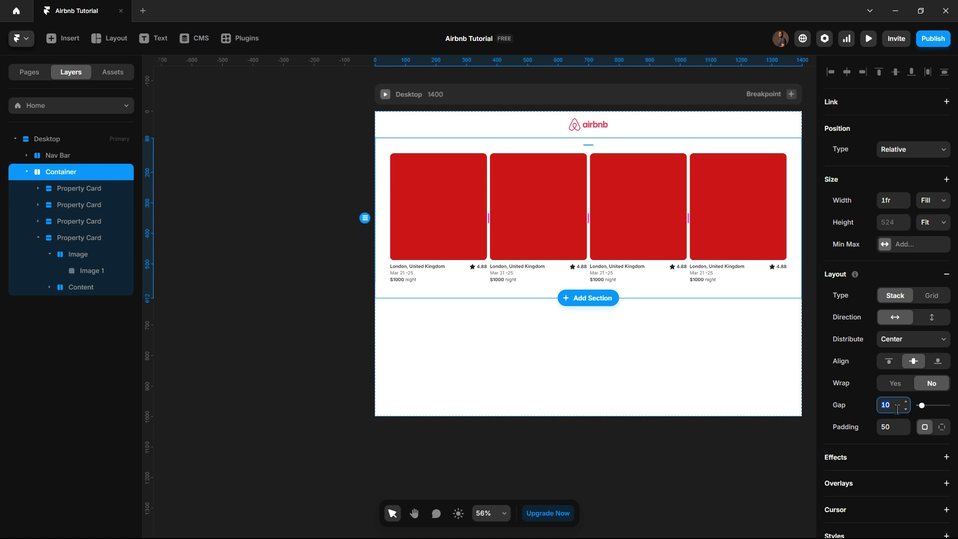
key(Return)
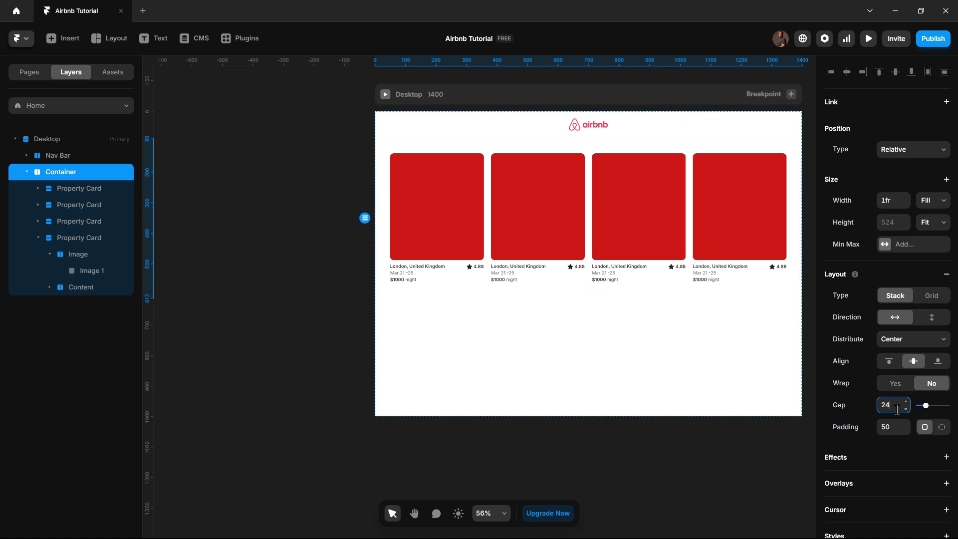
Preview the page, widen the preview to 1696 to check how the card row stretches, and return to the canvas
click(868, 38)
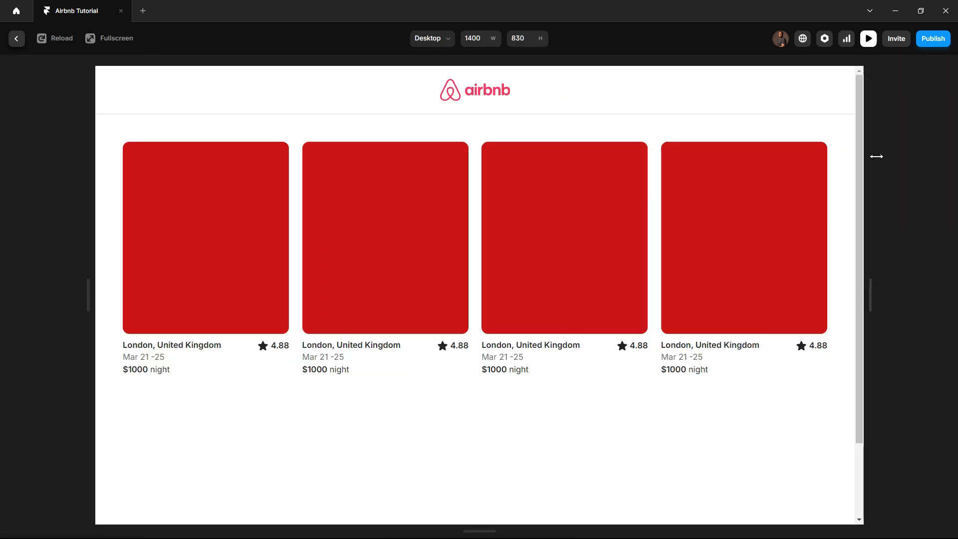
drag(871, 203, 951, 199)
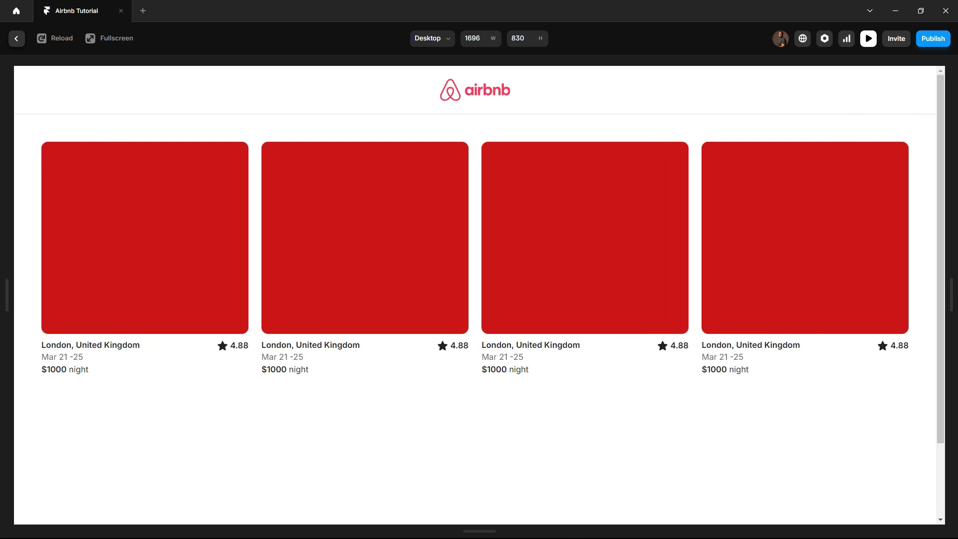
scroll(792, 235, down, 2)
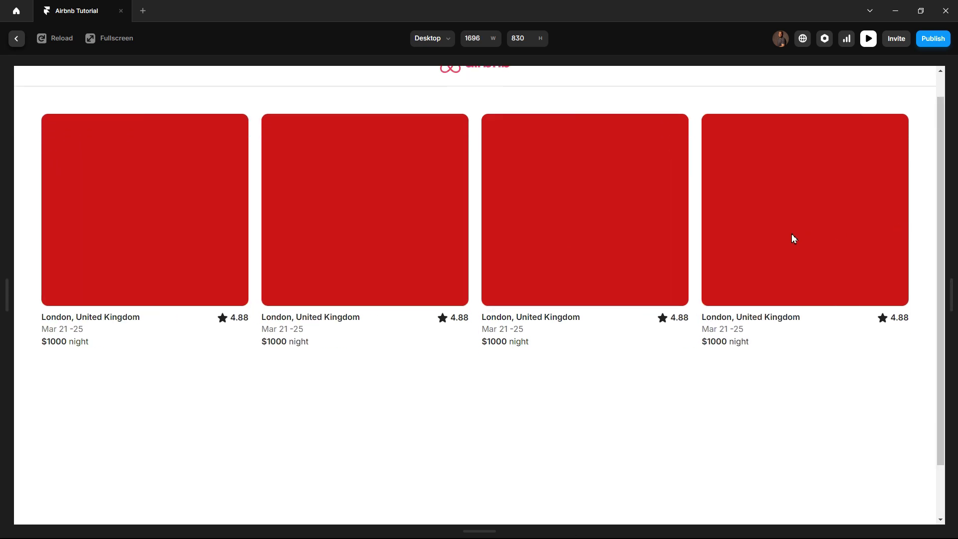
scroll(792, 235, up, 2)
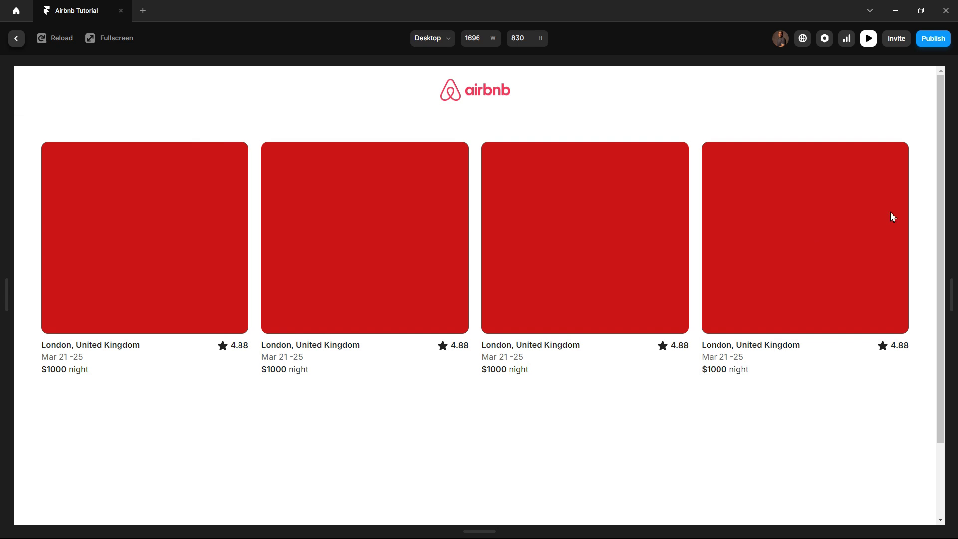
drag(948, 200, 952, 227)
click(16, 39)
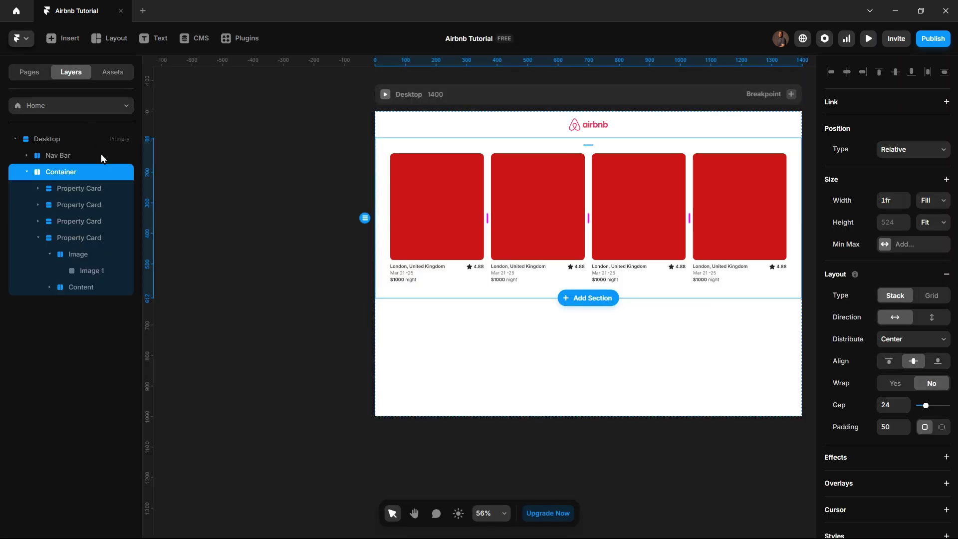
Set the height of the Image stack in the first Property Card to Fixed and lock its aspect ratio
click(76, 187)
click(39, 188)
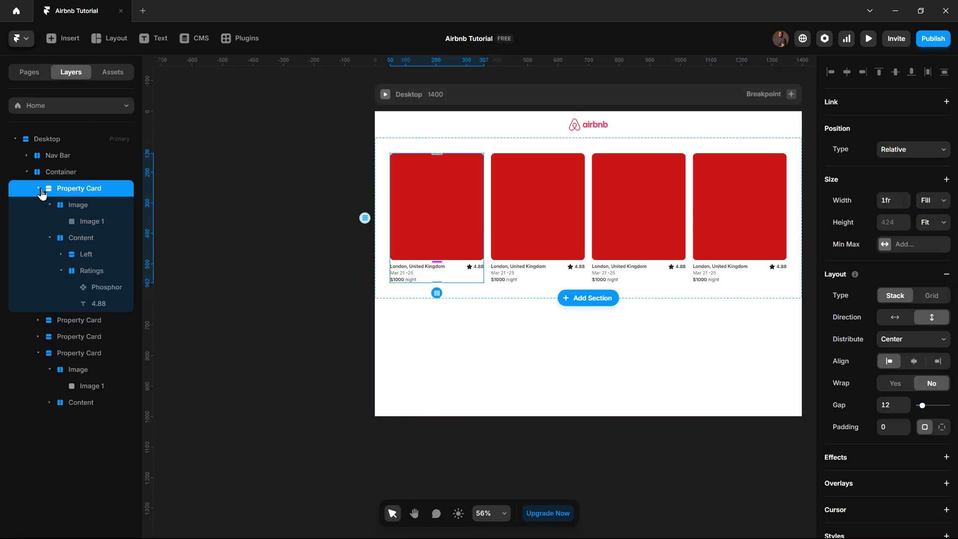
click(72, 205)
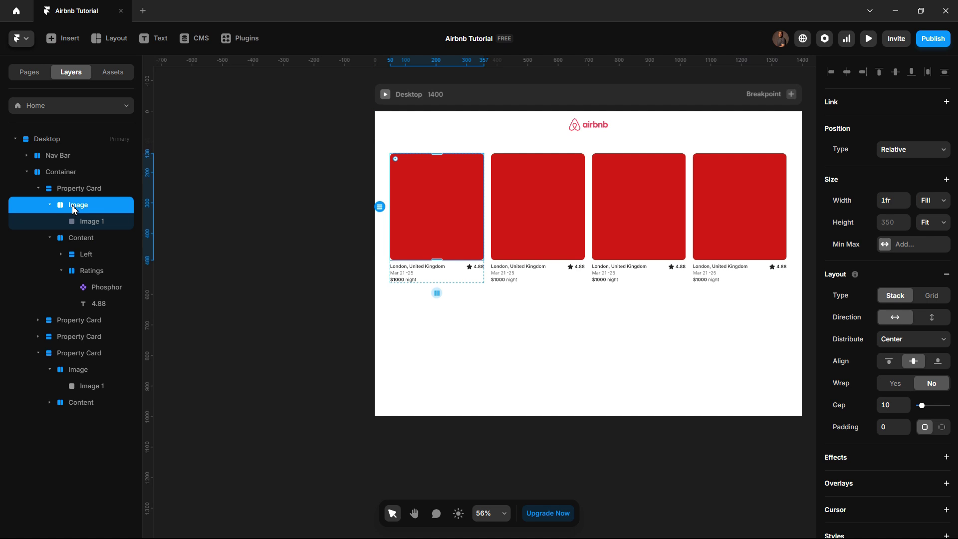
click(938, 223)
click(935, 242)
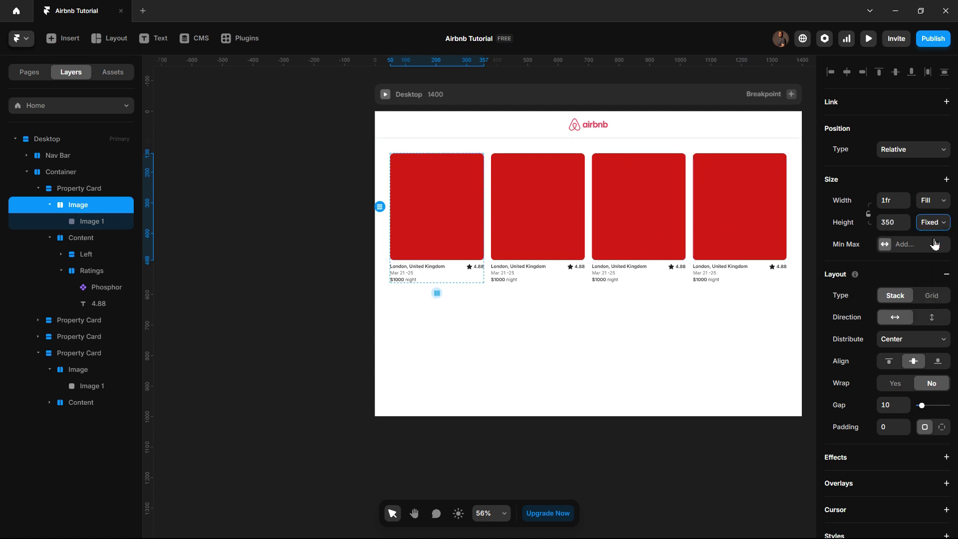
click(870, 218)
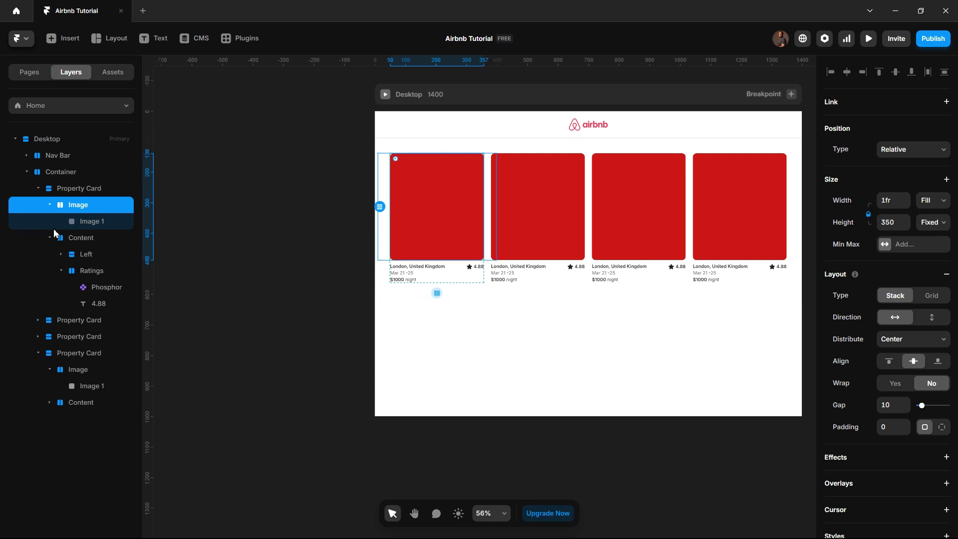
Lock the aspect ratio of Image 1 in the first Property Card and set its width to Fill
click(78, 220)
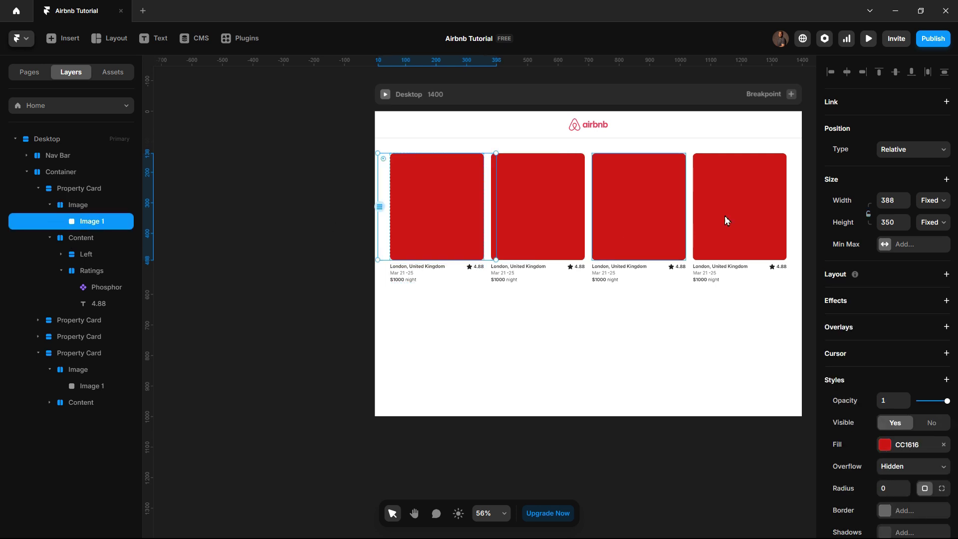
click(869, 214)
click(933, 200)
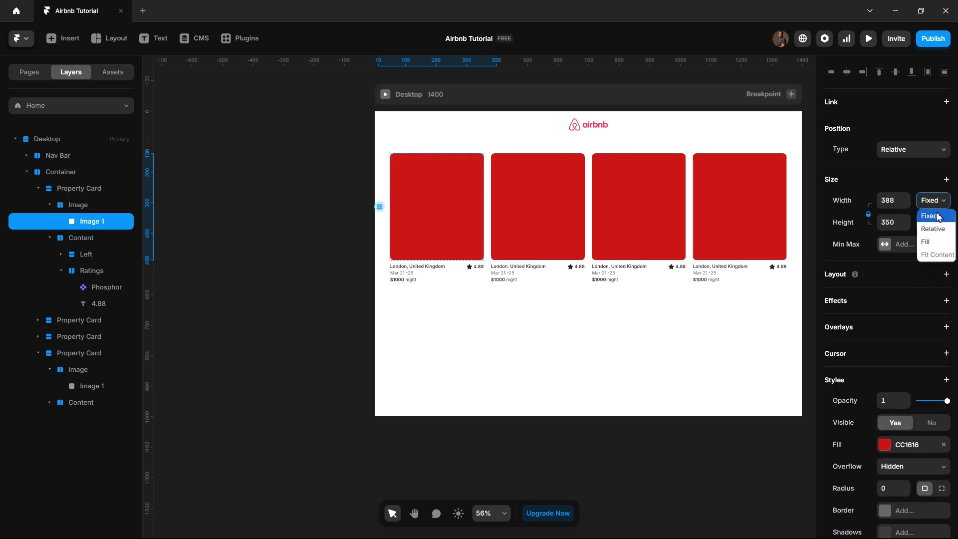
click(927, 242)
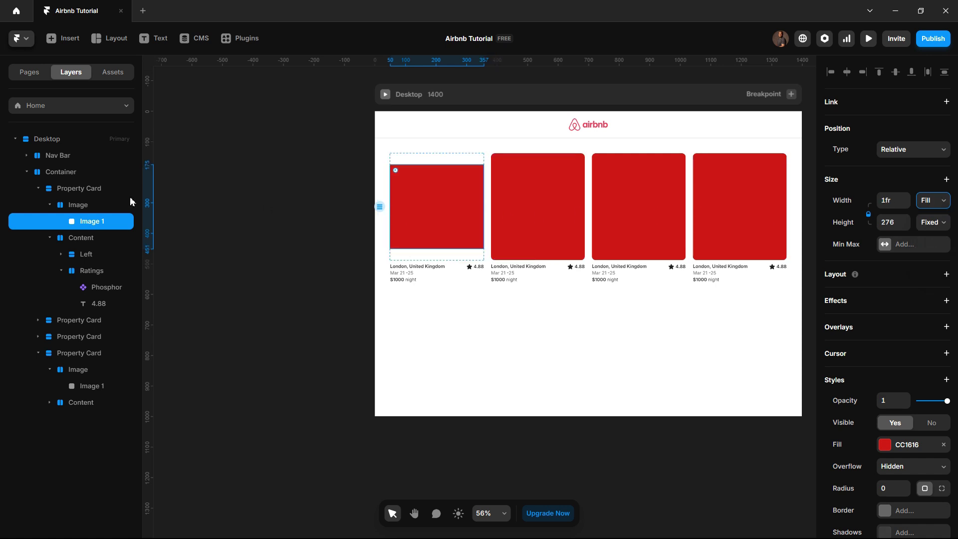
click(74, 206)
click(50, 205)
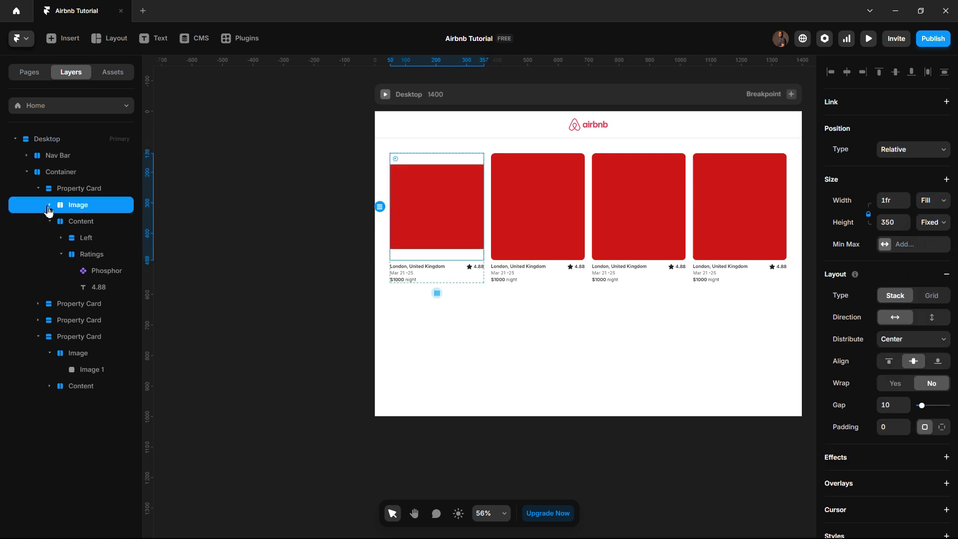
Set the second Property Card's Image stack height to Fixed and lock the aspect ratios of the stack and its Image 1
click(74, 303)
click(38, 303)
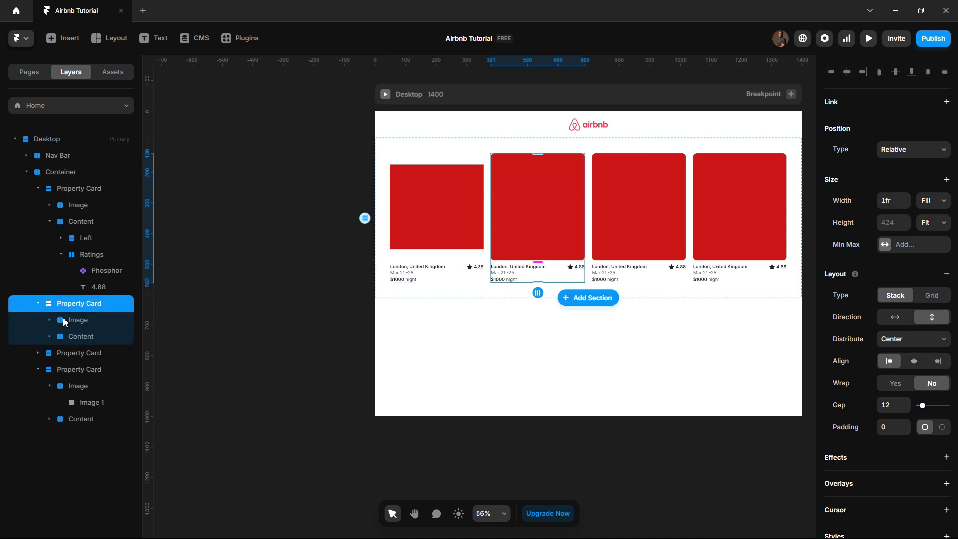
click(64, 320)
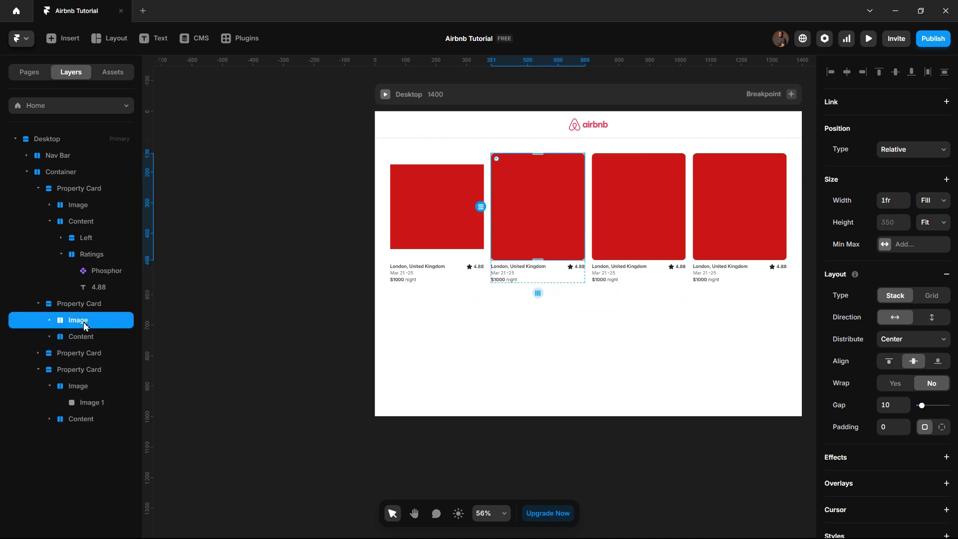
click(931, 222)
click(929, 226)
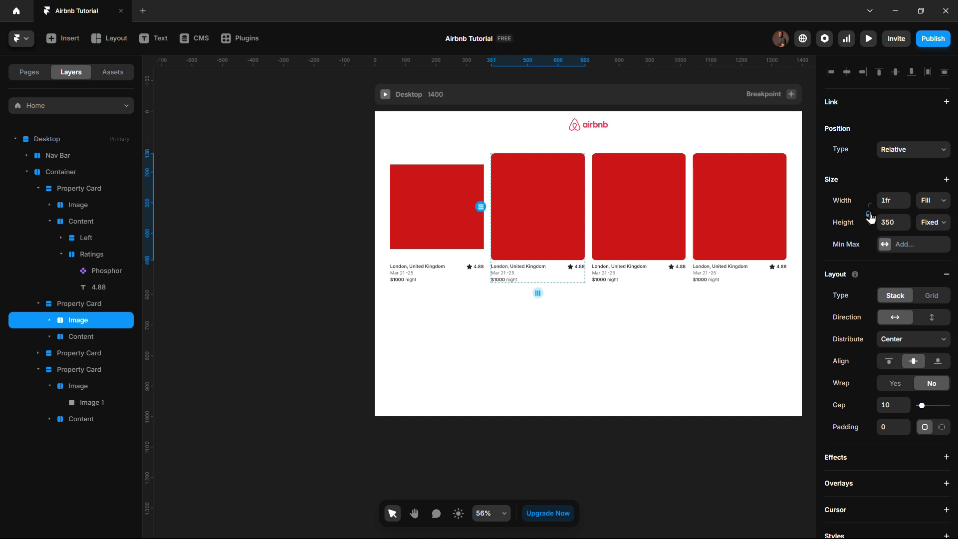
double_click(559, 219)
click(869, 215)
click(91, 321)
click(95, 338)
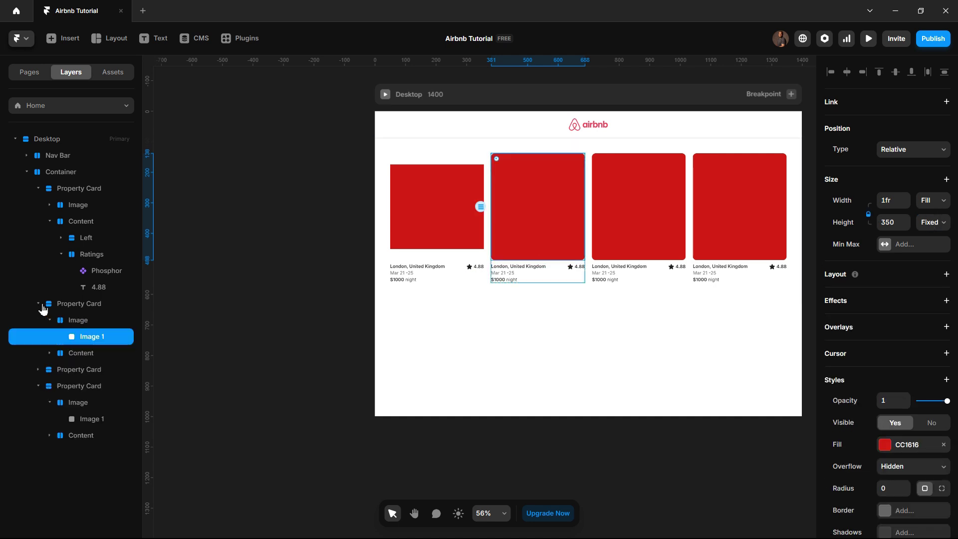
Set the third Property Card's Image stack height to Fixed and lock the aspect ratio of its Image 1
click(46, 318)
click(38, 369)
click(69, 382)
click(938, 220)
click(930, 228)
click(84, 402)
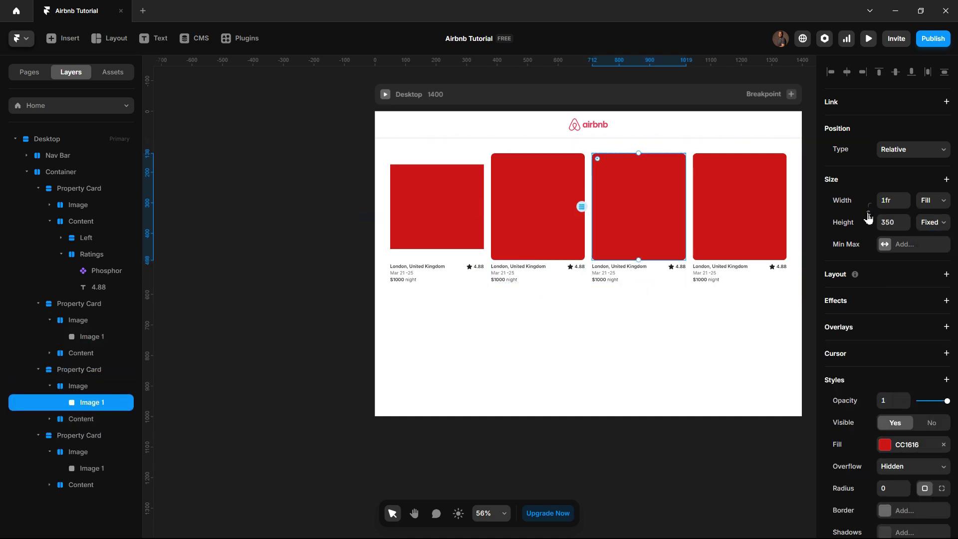
Set the fourth Property Card's Image stack height to Fixed and lock the aspect ratio of its Image 1
click(78, 452)
click(933, 222)
click(930, 228)
click(92, 469)
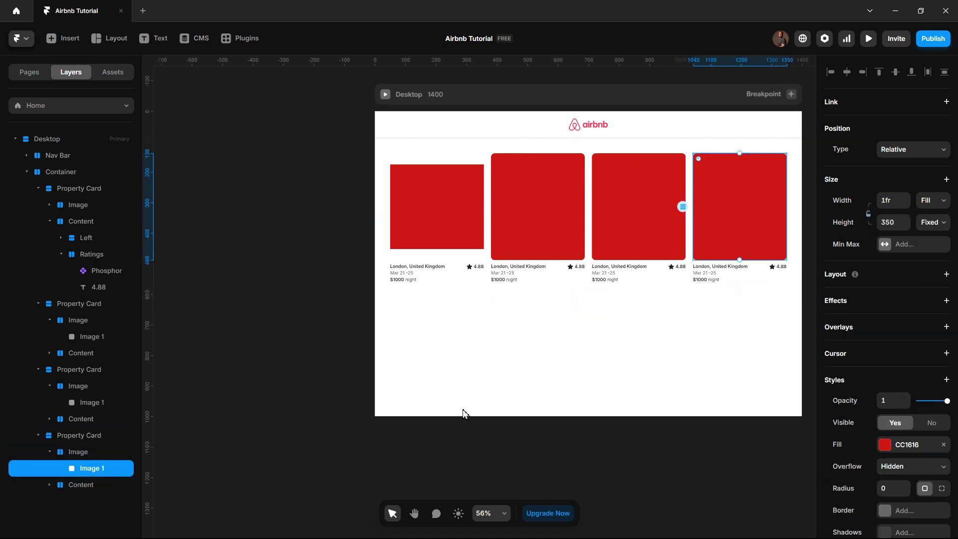
Set Image 1 in the first Property Card to a 350 height and Fill width, keeping its aspect ratio locked
click(465, 160)
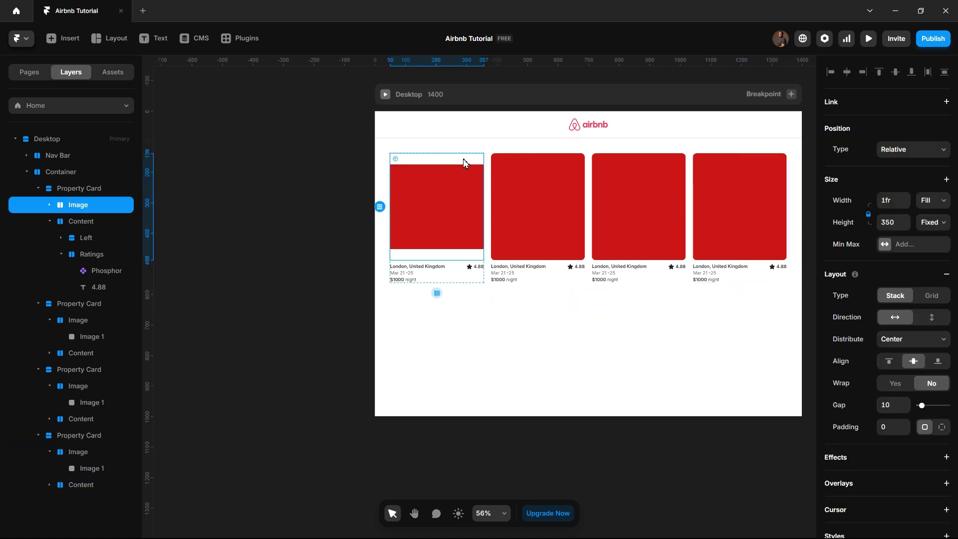
double_click(428, 202)
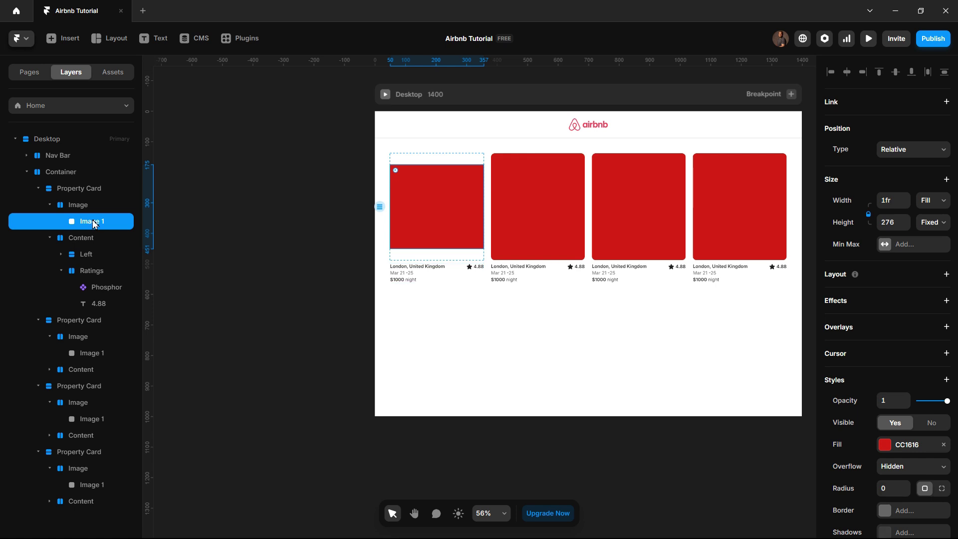
click(899, 224)
text(350)
key(Return)
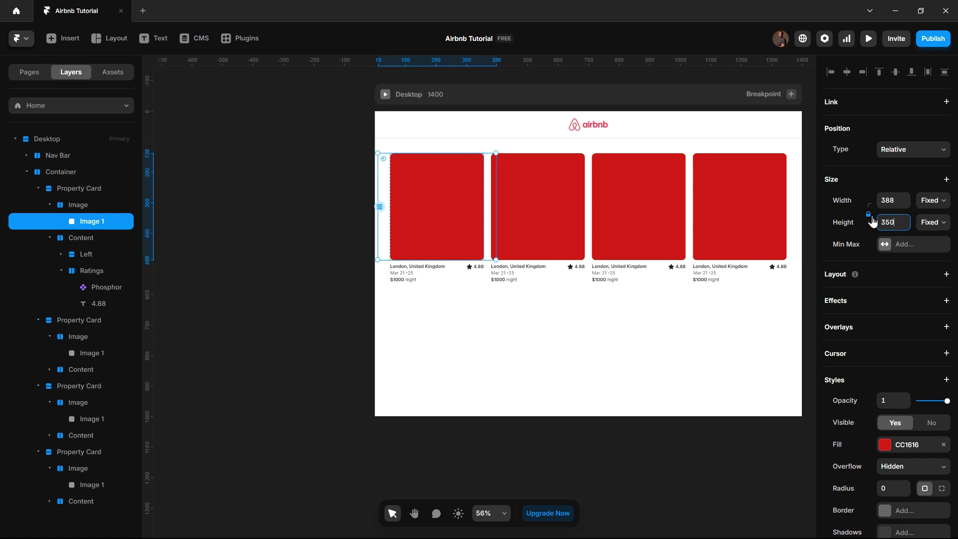
click(933, 200)
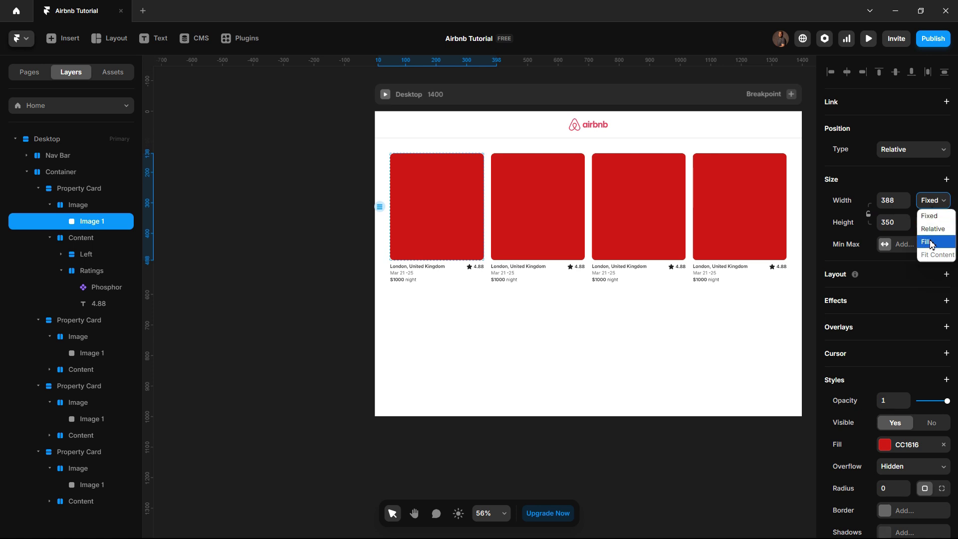
click(929, 242)
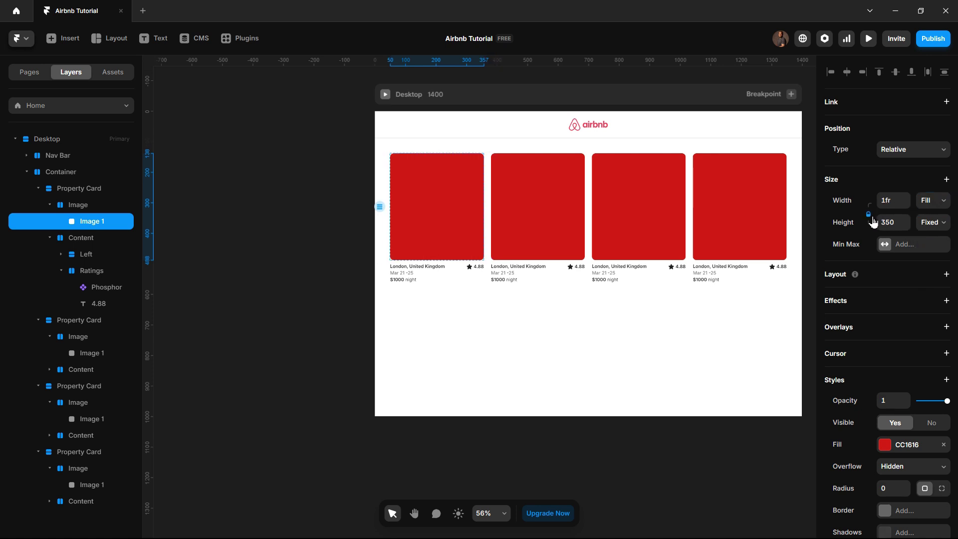
click(480, 332)
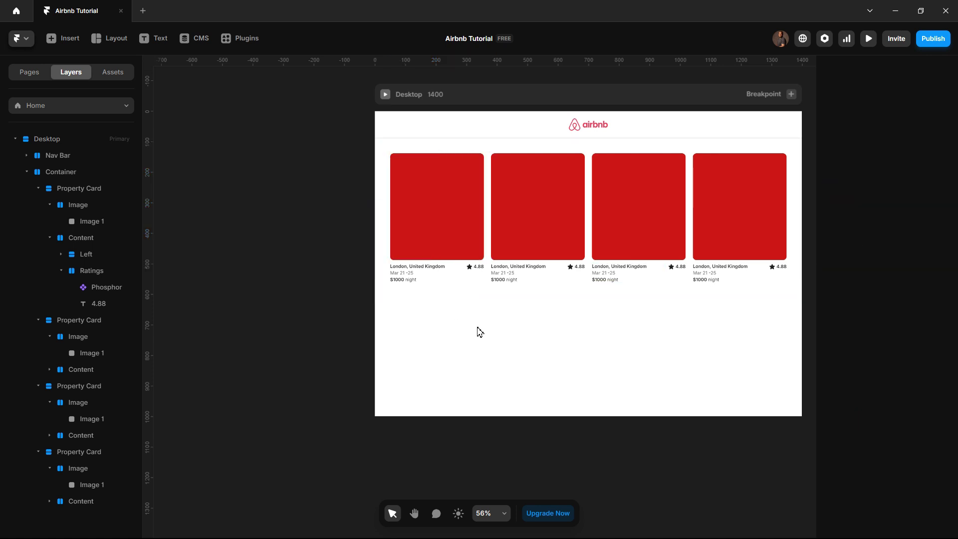
Preview the Desktop page and resize it narrower and wider, including about 1220 px, to check how the card images scale
click(386, 95)
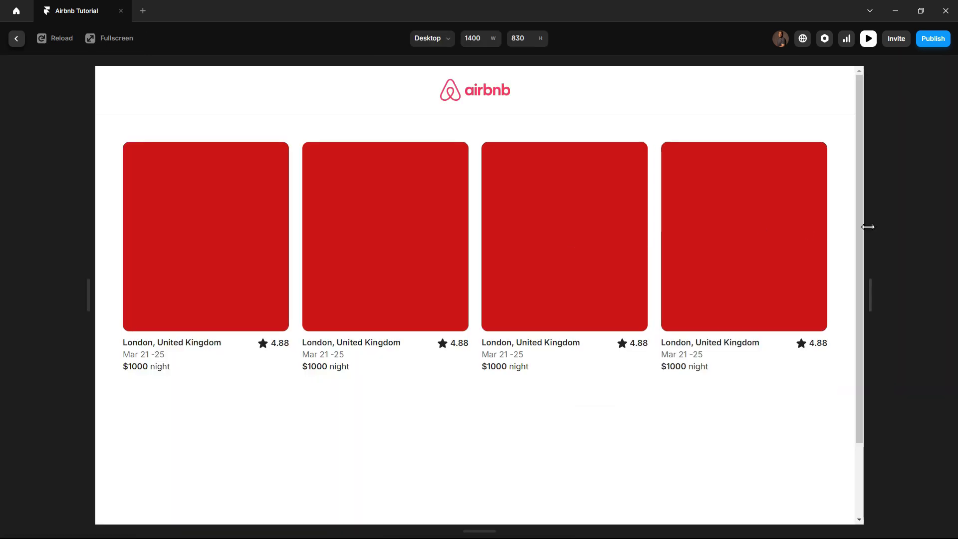
drag(868, 227, 819, 274)
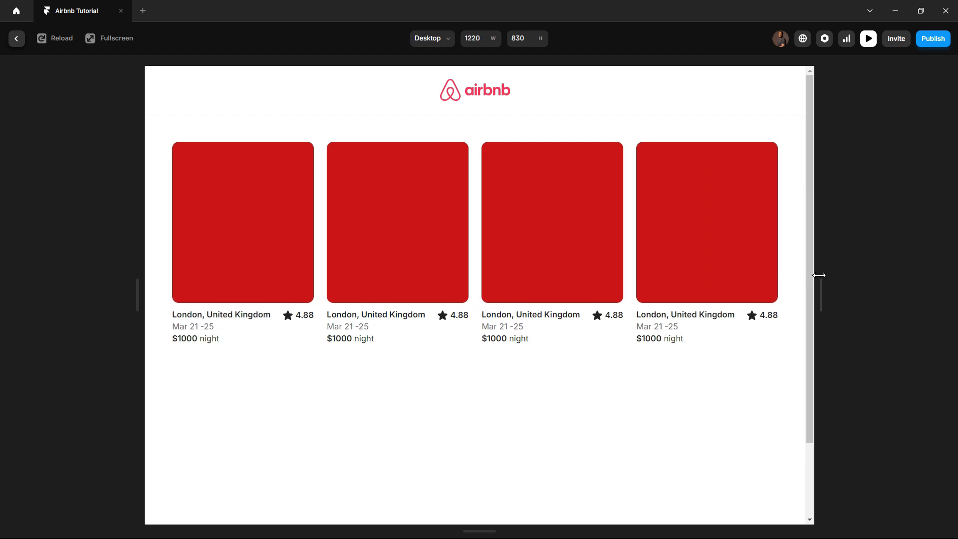
drag(819, 275, 933, 303)
mouse_move(851, 306)
mouse_down()
mouse_move(819, 308)
mouse_move(838, 314)
mouse_up()
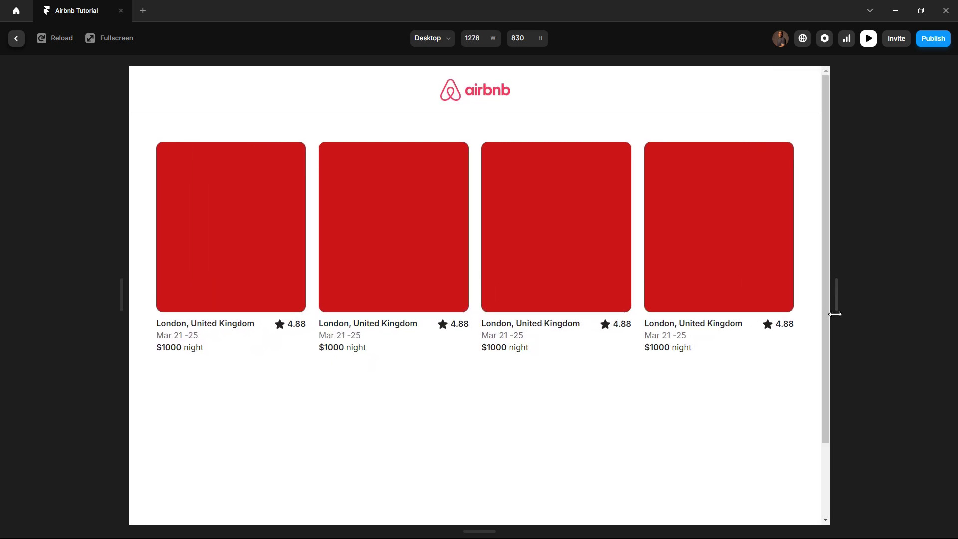
click(17, 39)
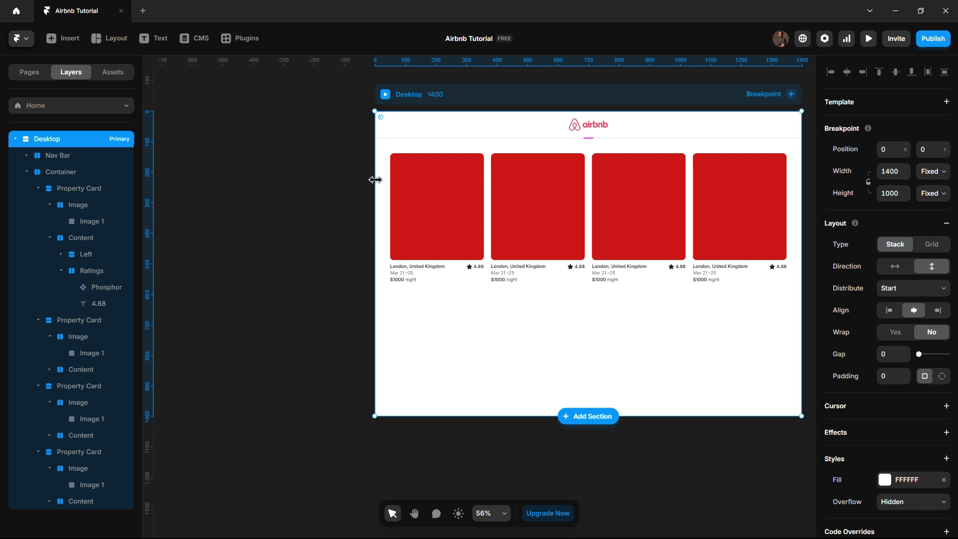
Inspect the size settings of the first card's Image 1 and preview the page widened to about 1486 px
scroll(430, 283, up, 4)
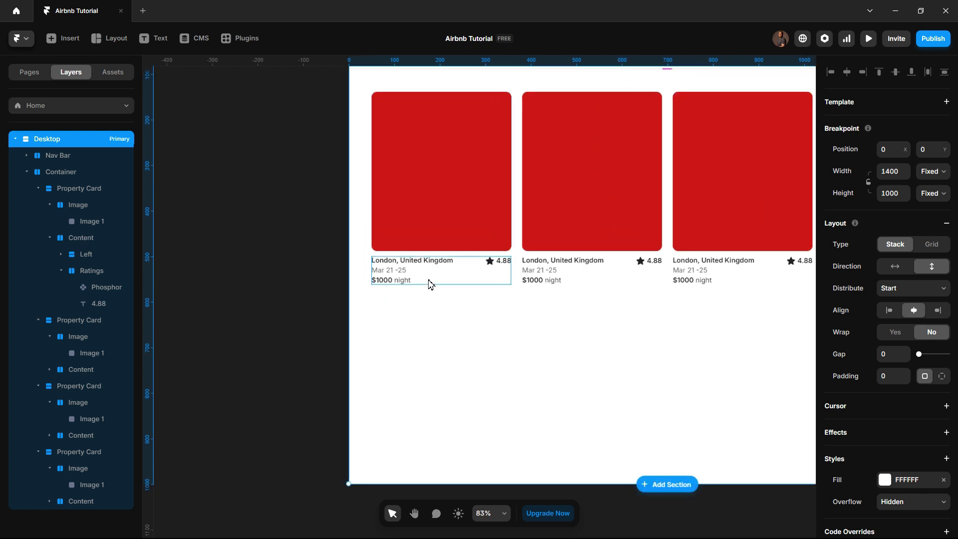
scroll(430, 283, up, 2)
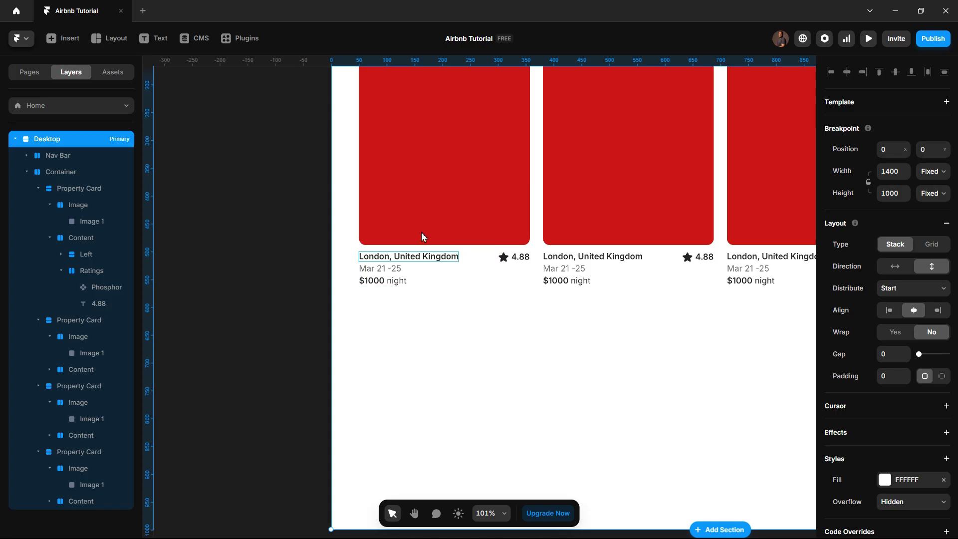
click(437, 175)
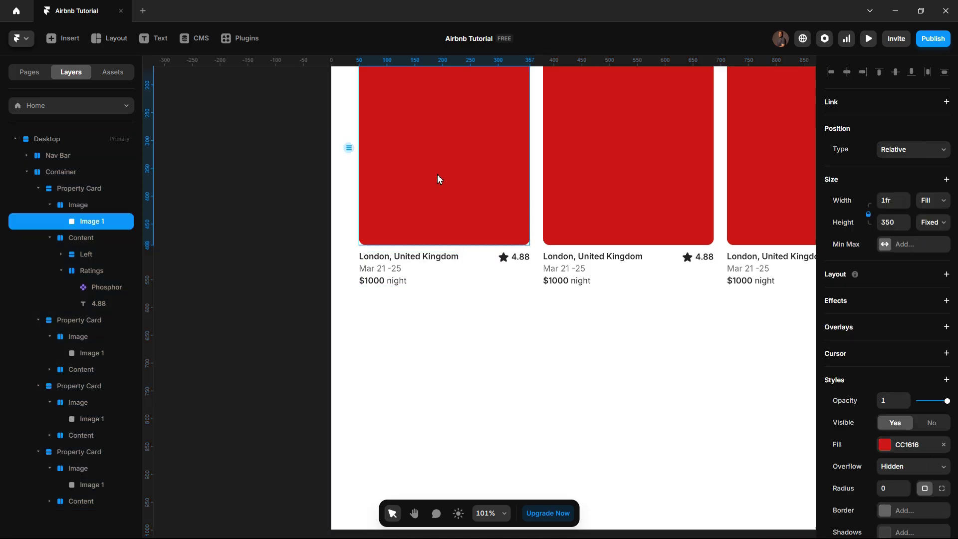
scroll(437, 175, up, 3)
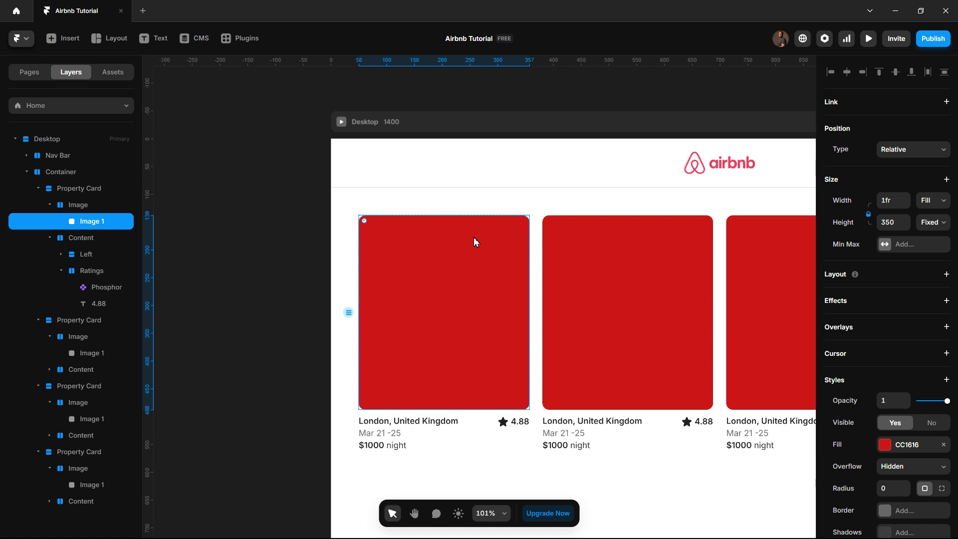
click(342, 122)
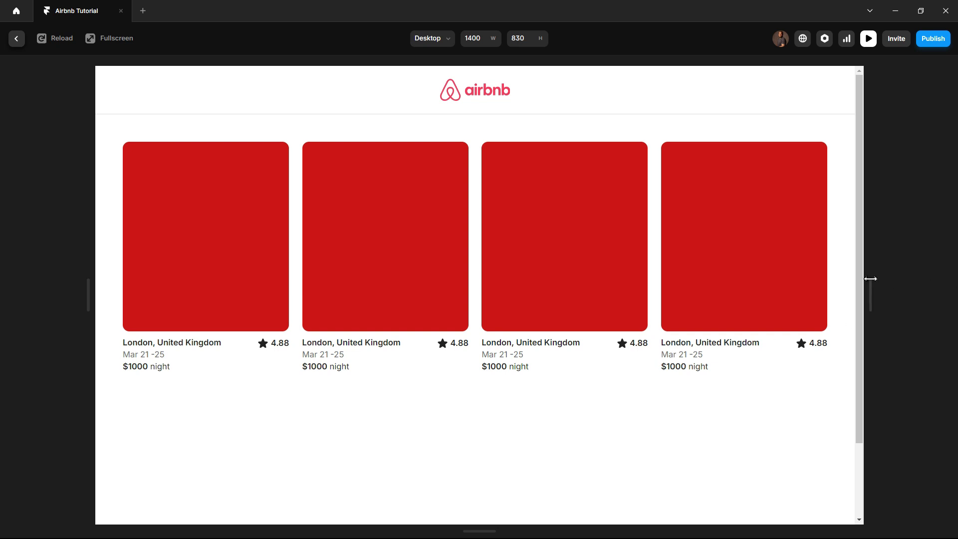
mouse_move(883, 282)
mouse_down()
mouse_move(949, 285)
mouse_move(883, 300)
mouse_up()
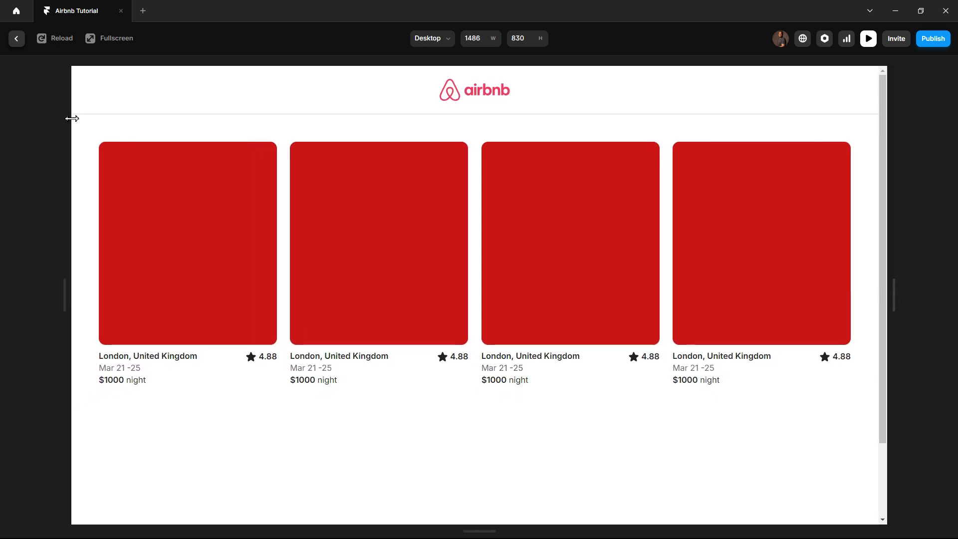
click(16, 44)
Duplicate the first Property Card in the Container to add a fifth card to the row
click(455, 358)
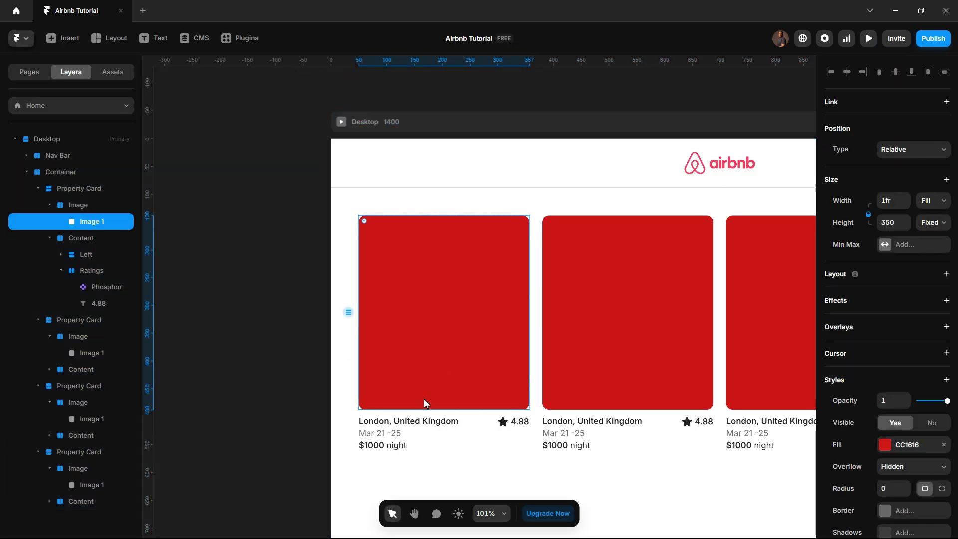
click(455, 418)
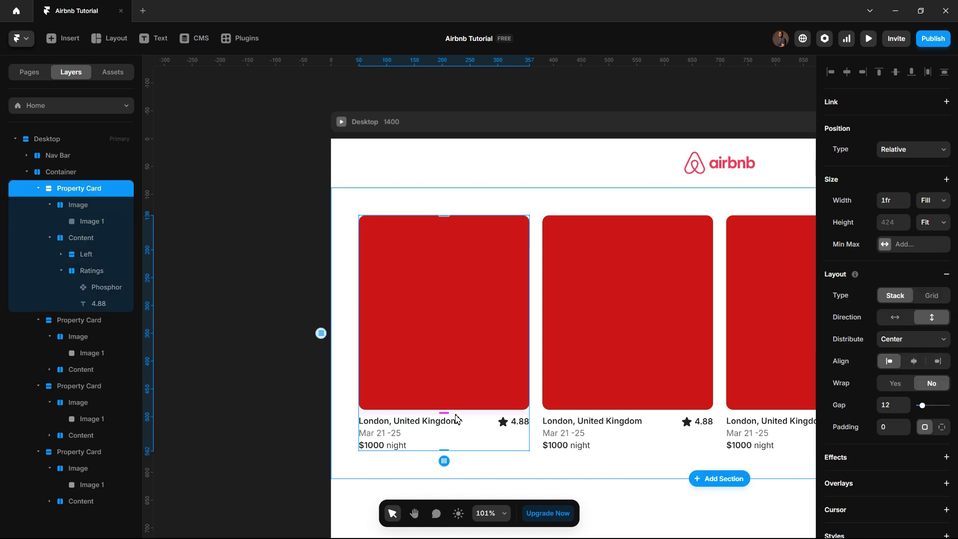
key(ctrl+d)
Preview the five-card row and widen the page to about 1696 px to check the card scaling
scroll(505, 392, down, 1)
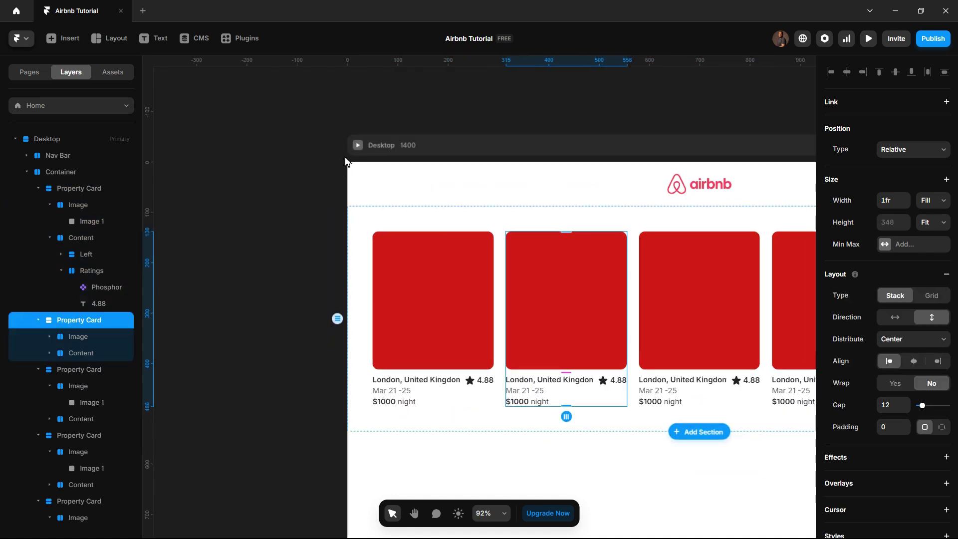
click(356, 144)
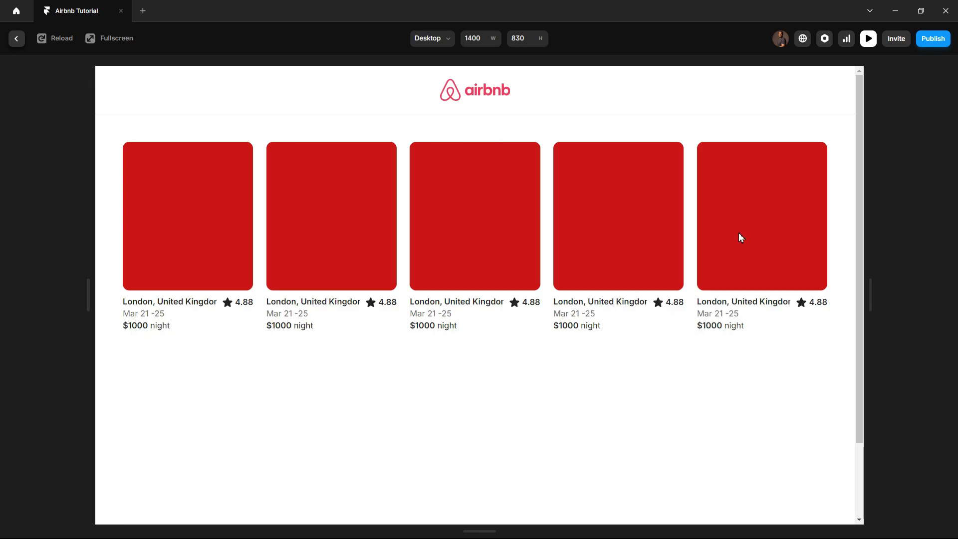
drag(870, 208, 899, 212)
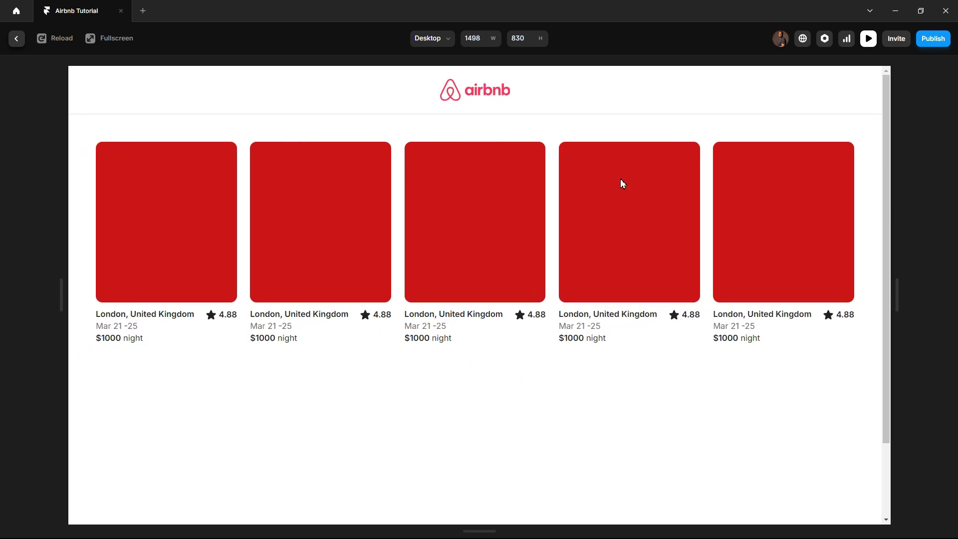
drag(898, 161, 924, 160)
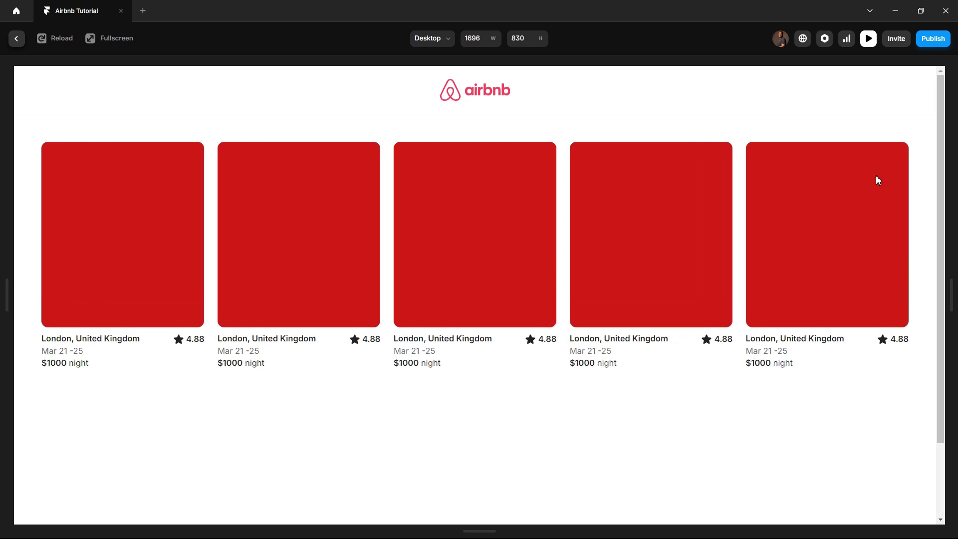
Compare the previewed card row with the listings on airbnb.com in the browser, and return to the Framer canvas
key(alt+Tab)
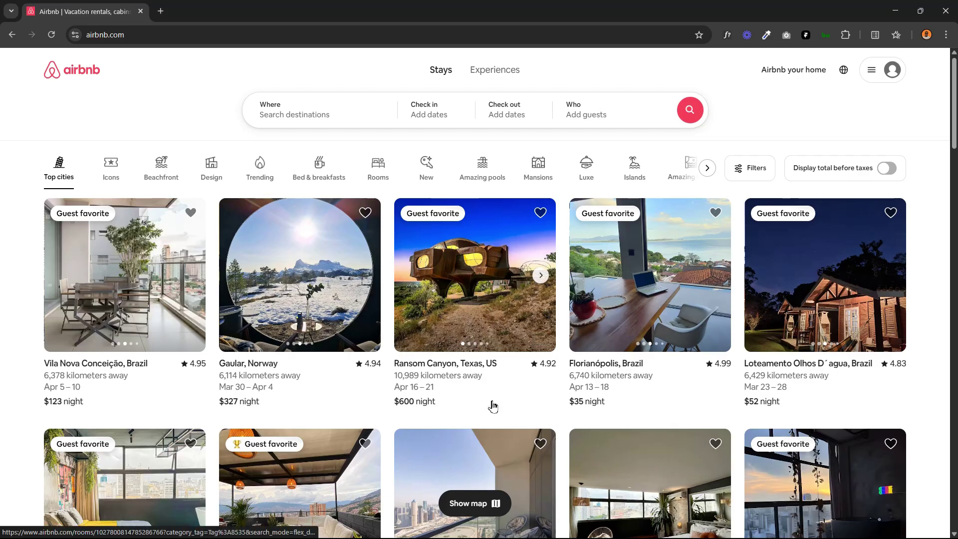
key(alt+Tab)
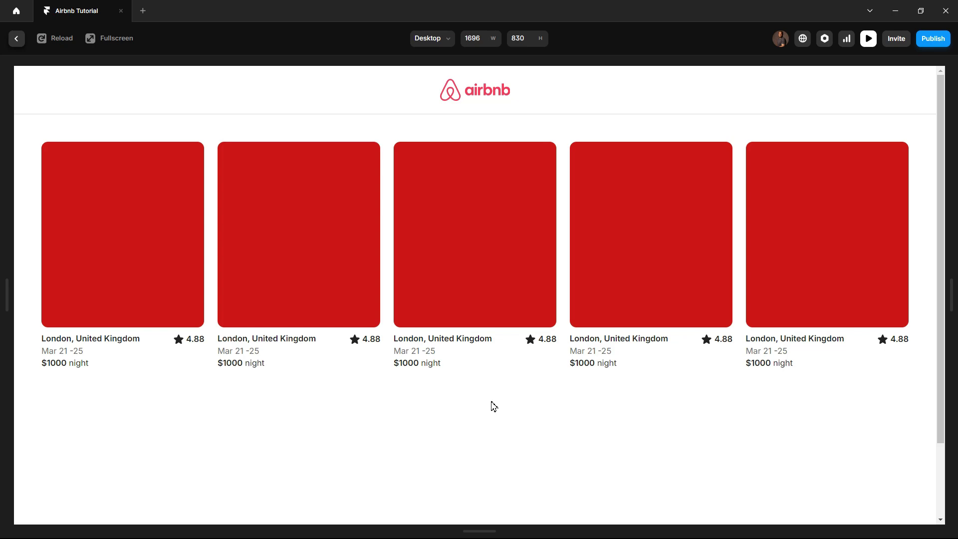
key(alt+Tab)
key(alt+Tab)
key(alt+Tab)
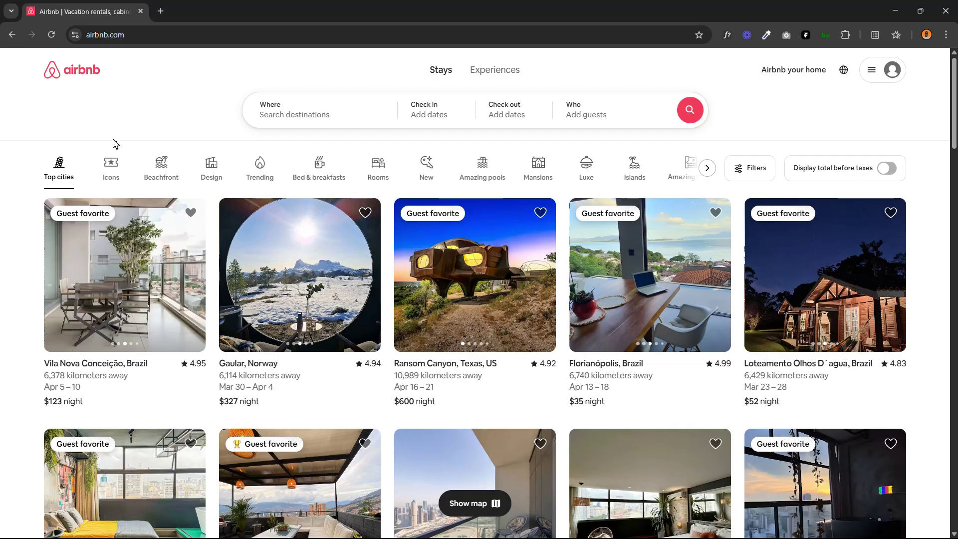
key(alt+Tab)
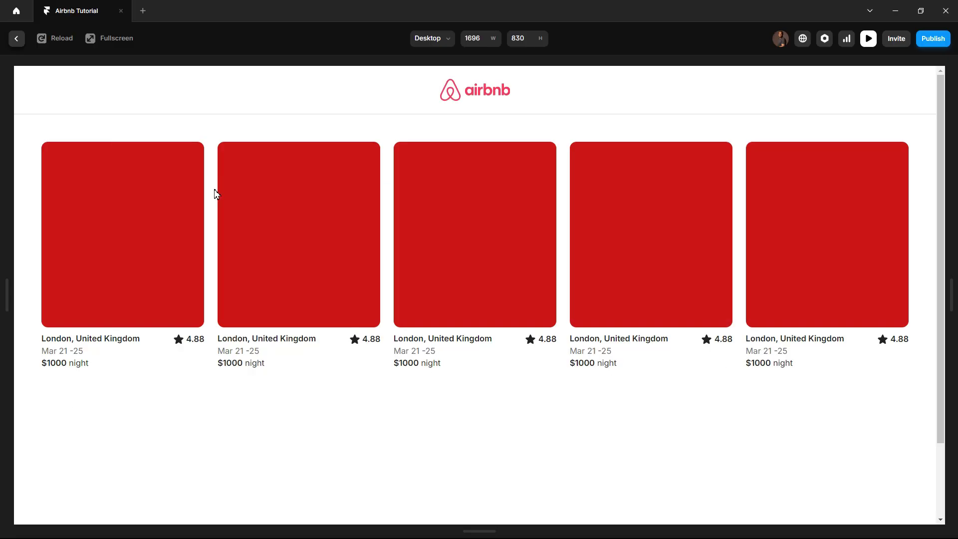
click(16, 37)
Collapse and select the Image stack in the first Property Card
click(454, 294)
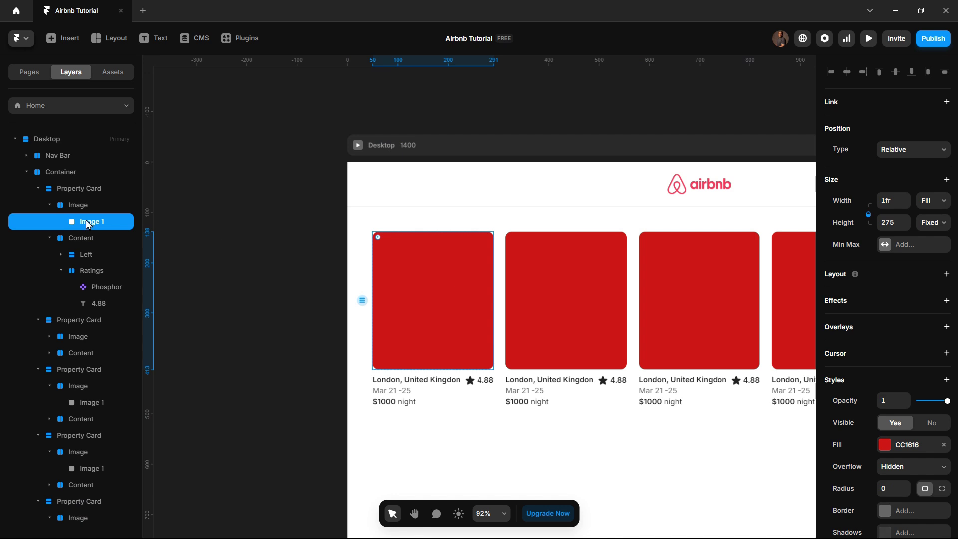
click(50, 205)
click(78, 209)
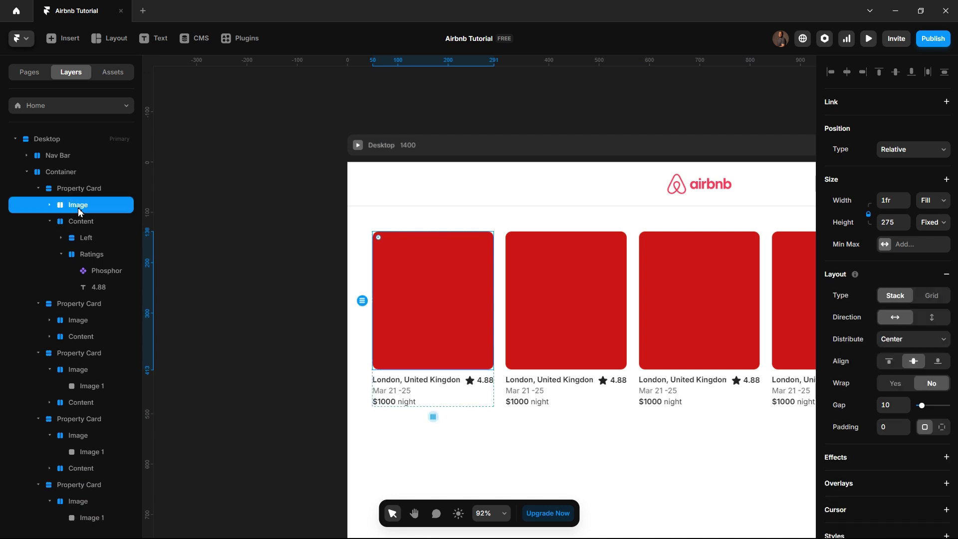
Switch to airbnb.com, examine the photo carousel arrows by advancing the Gaular, Norway listing two photos, and return to Framer
key(alt+Tab)
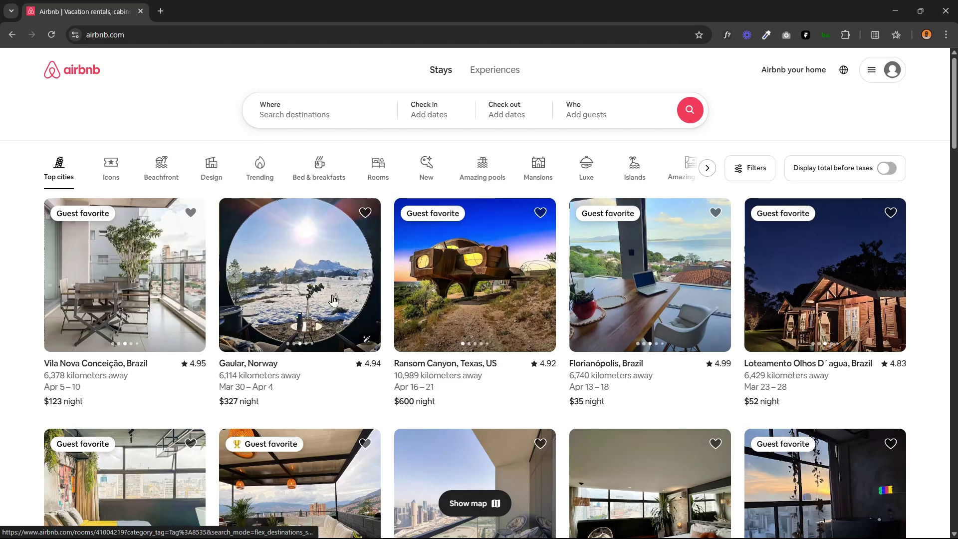
mouse_move(367, 277)
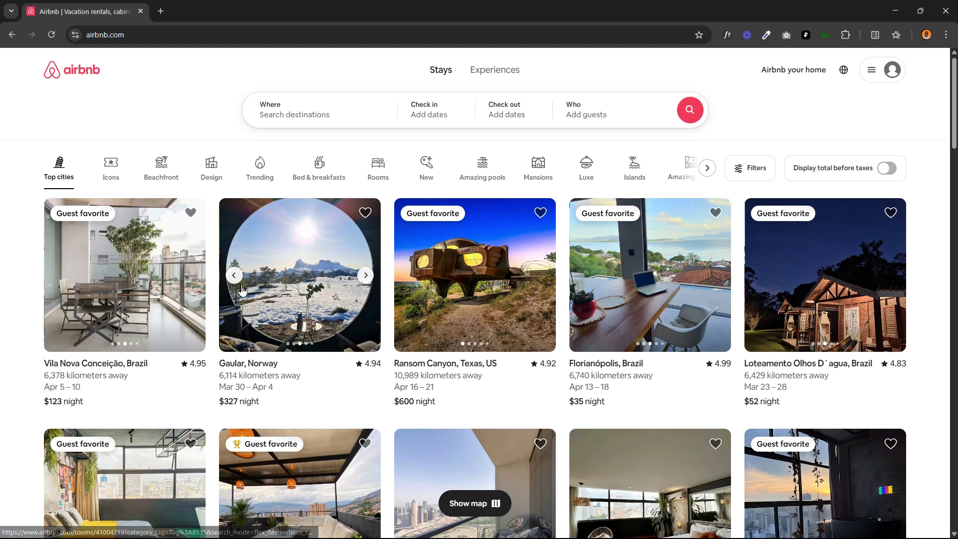
click(367, 276)
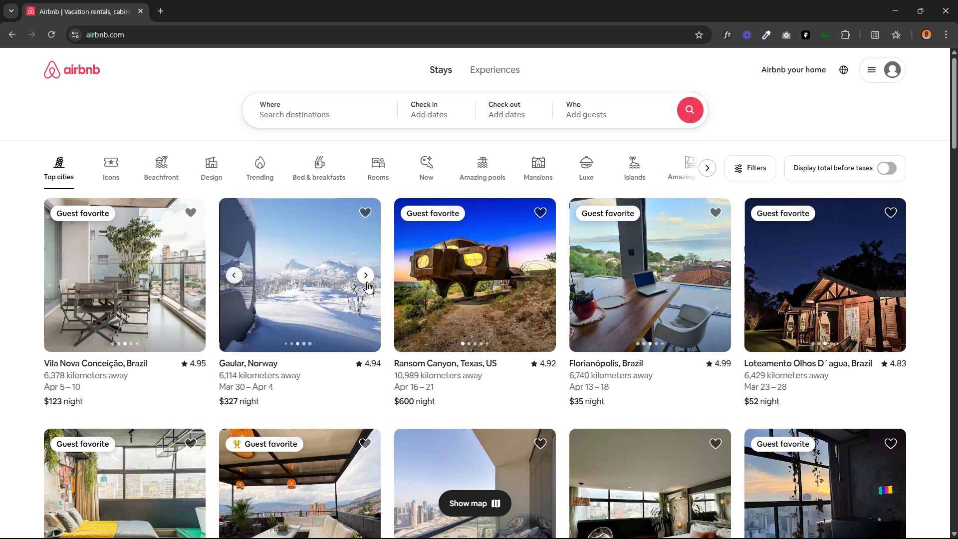
click(366, 276)
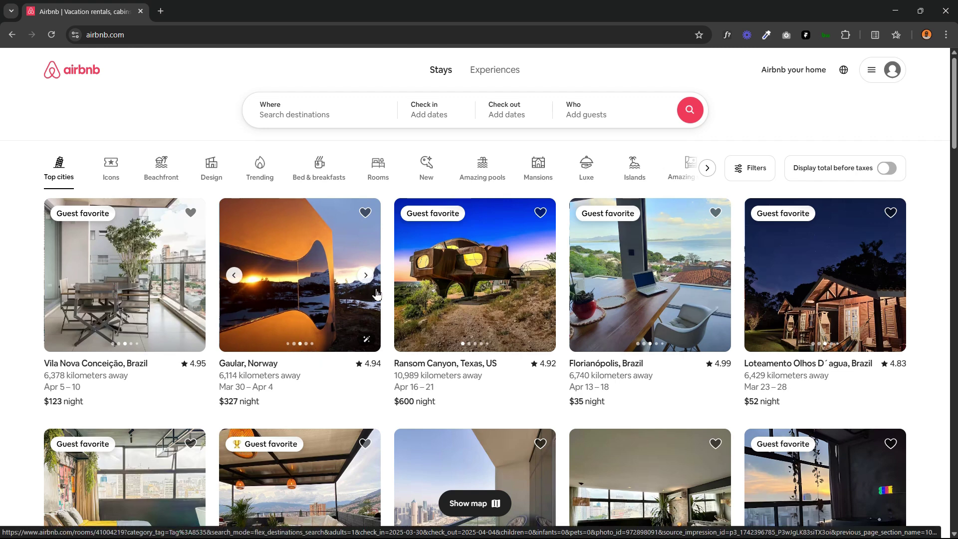
key(alt+Tab)
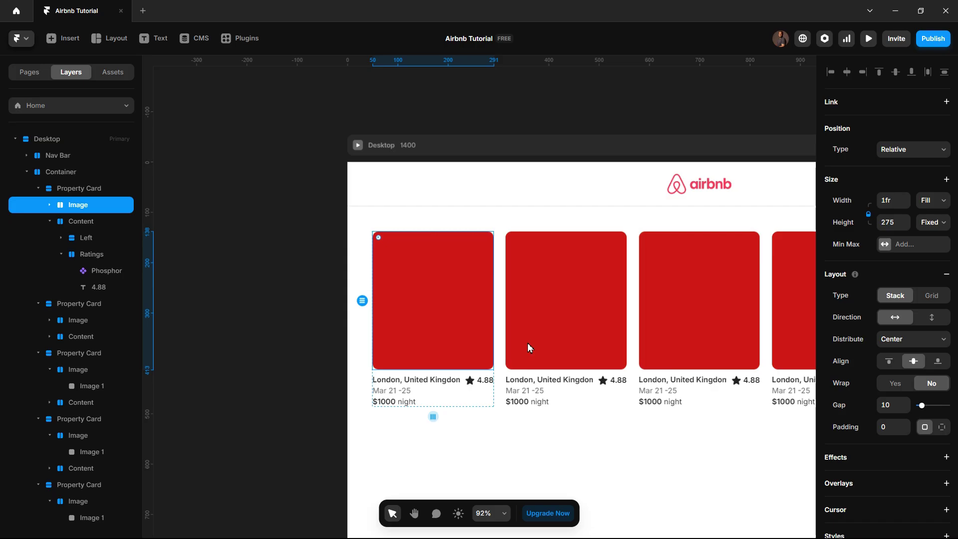
Insert a Phosphor icon into the empty area of the Desktop page below the property cards
scroll(533, 411, down, 5)
key(Escape)
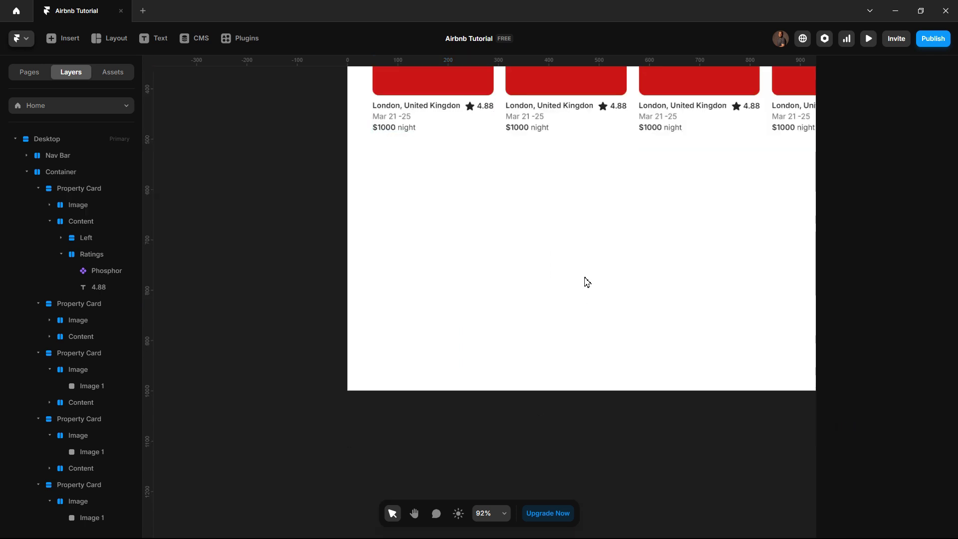
click(61, 39)
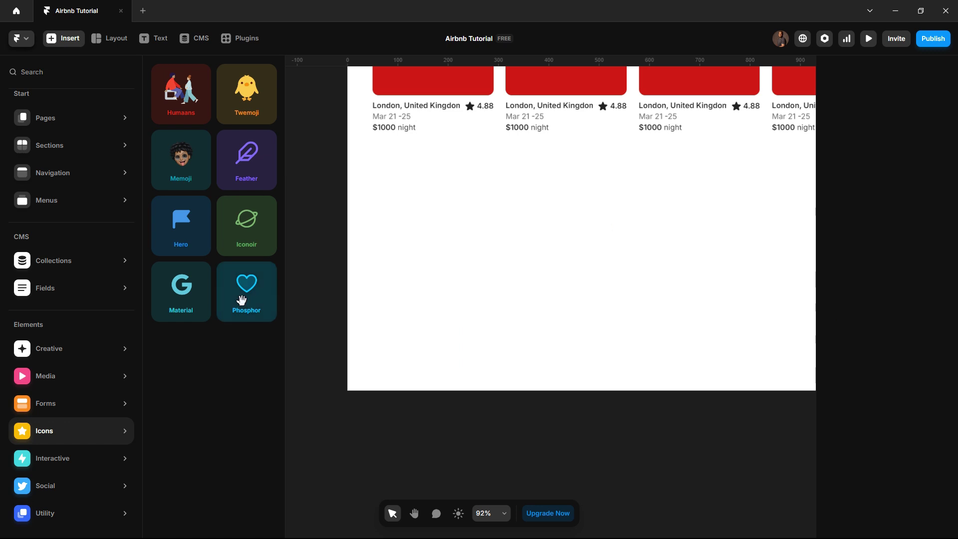
drag(238, 298, 558, 292)
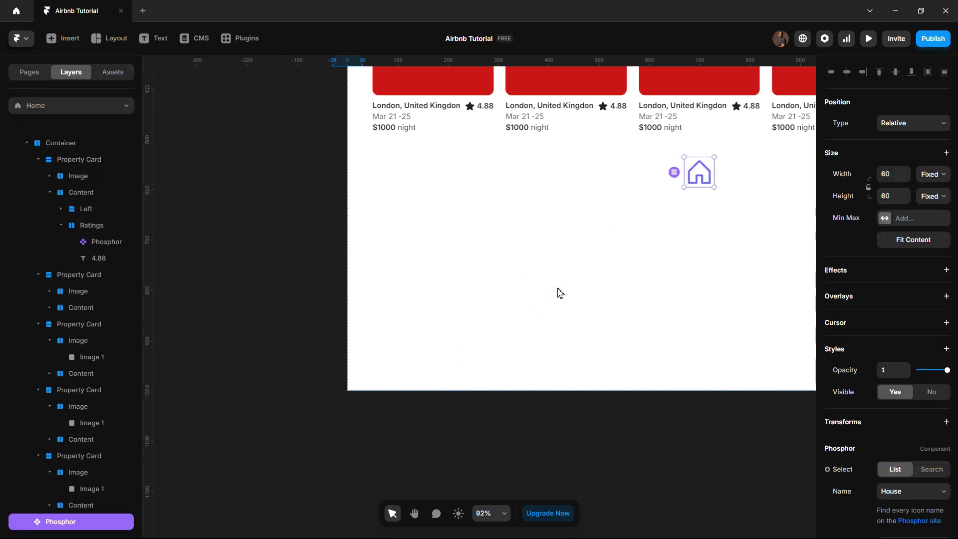
Switch the new Phosphor icon's selection mode to Search and set its name to "caretright"
scroll(721, 171, up, 2)
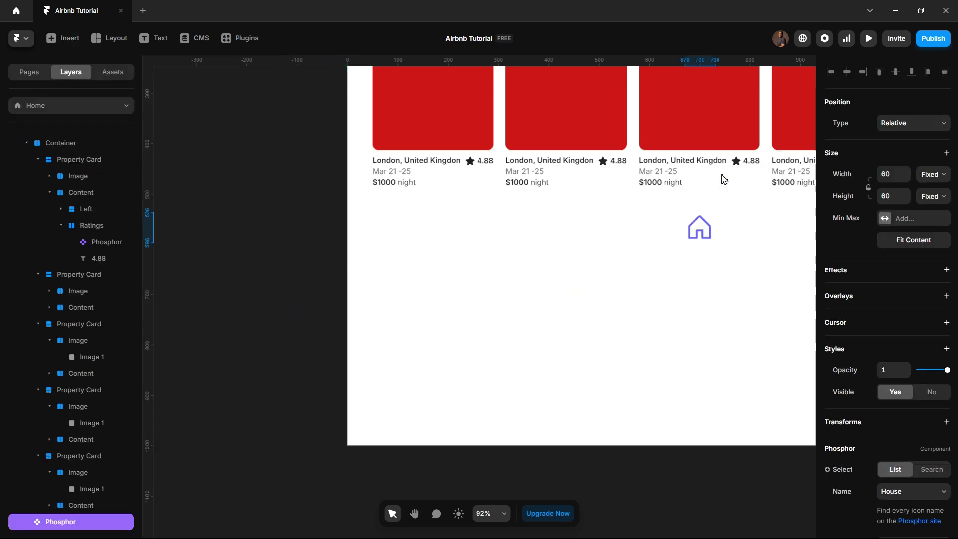
scroll(756, 242, up, 3)
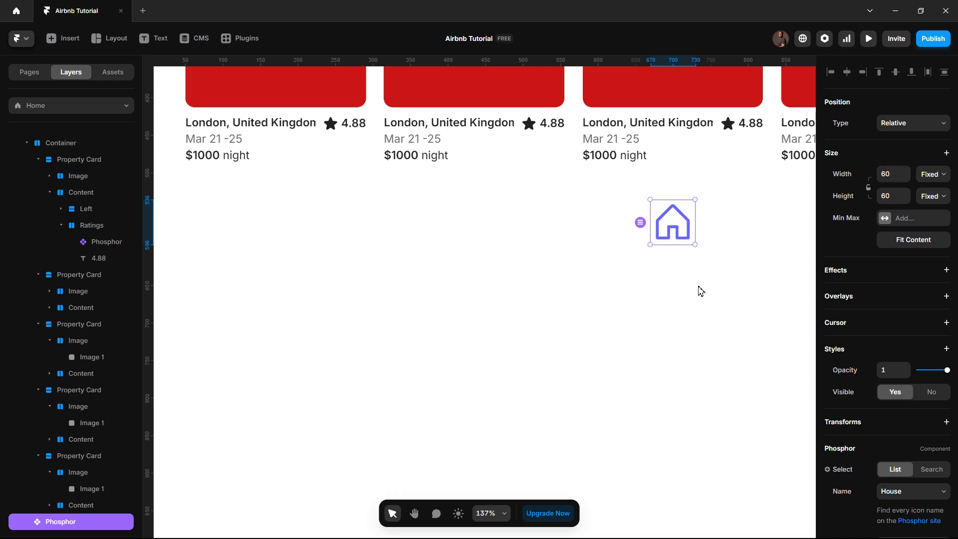
scroll(891, 365, down, 5)
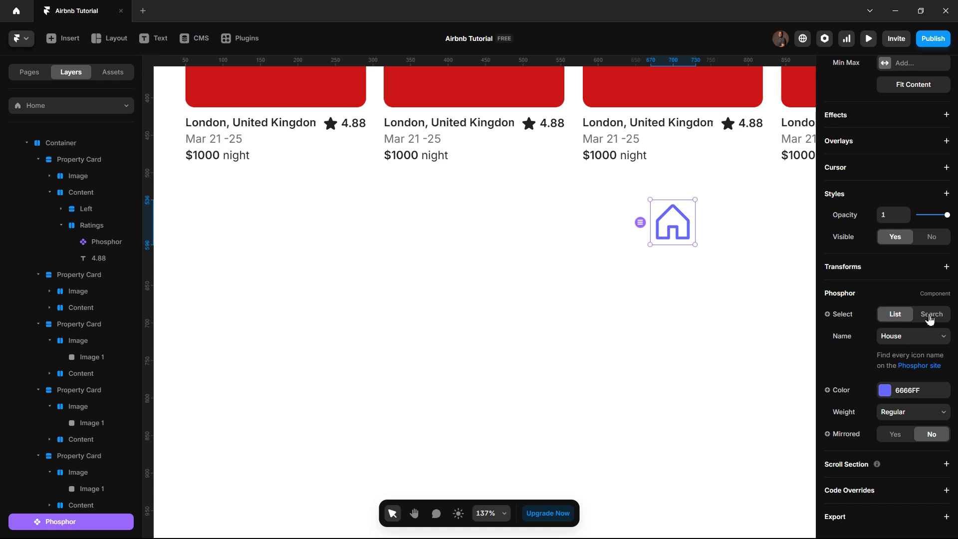
click(928, 314)
click(912, 367)
text(car)
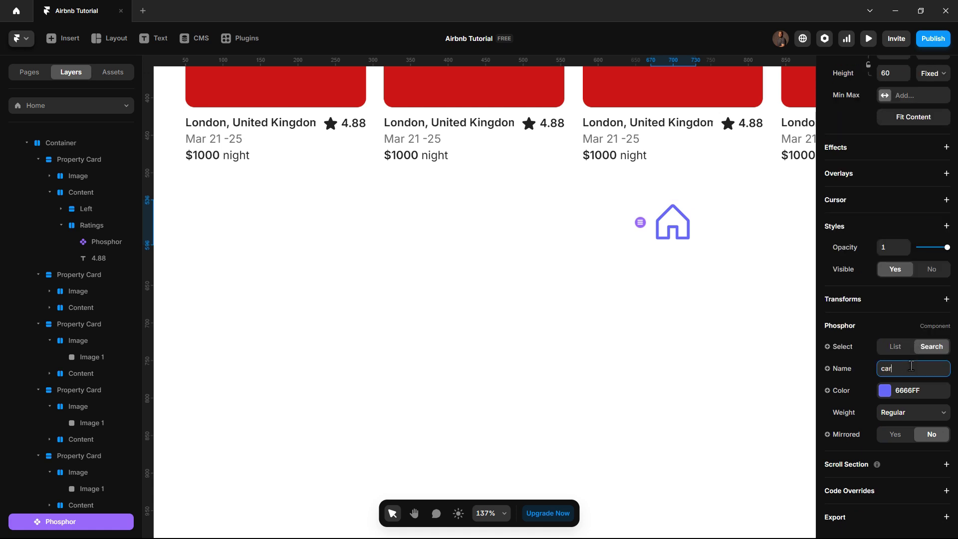
text(etright)
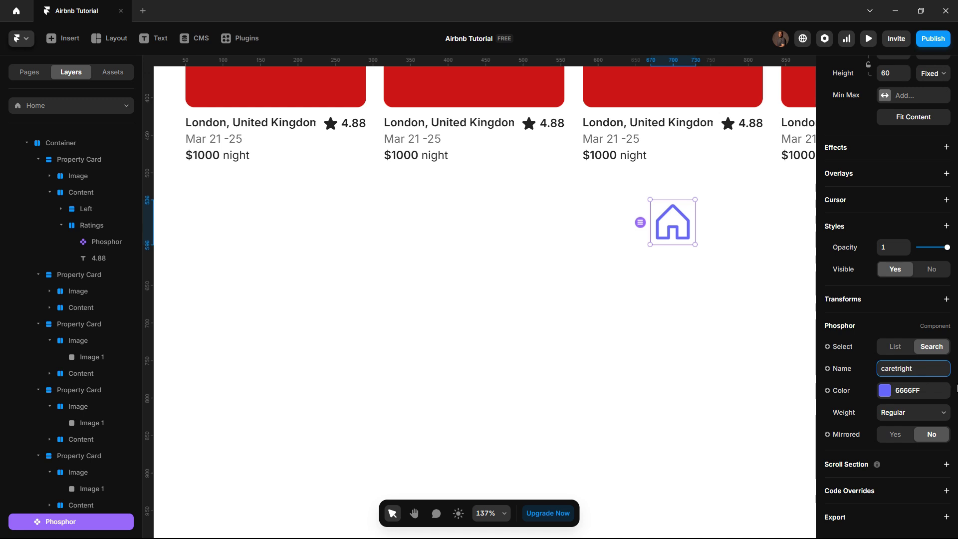
Change the Phosphor icon below the cards to caretright and apply the Bold color style to it
key(Return)
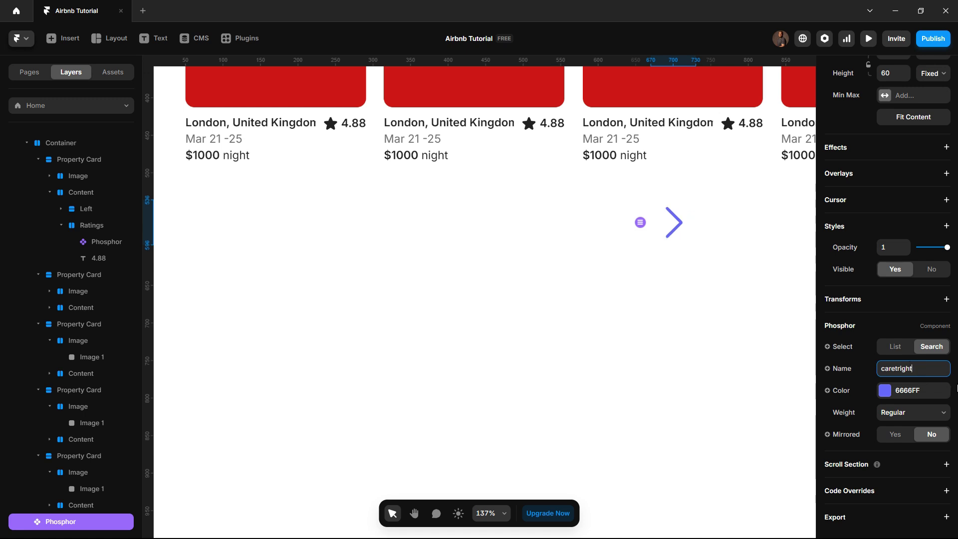
click(885, 391)
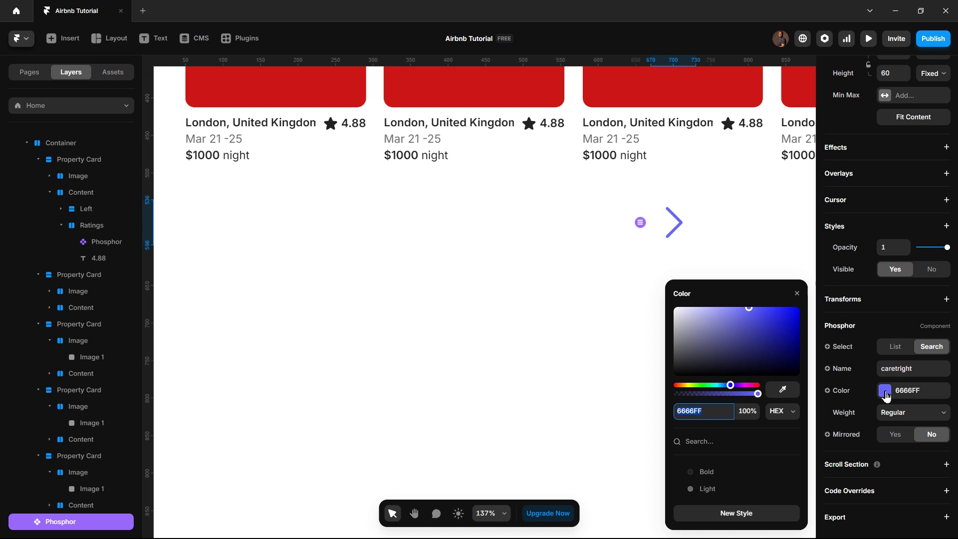
click(709, 471)
click(633, 400)
click(674, 241)
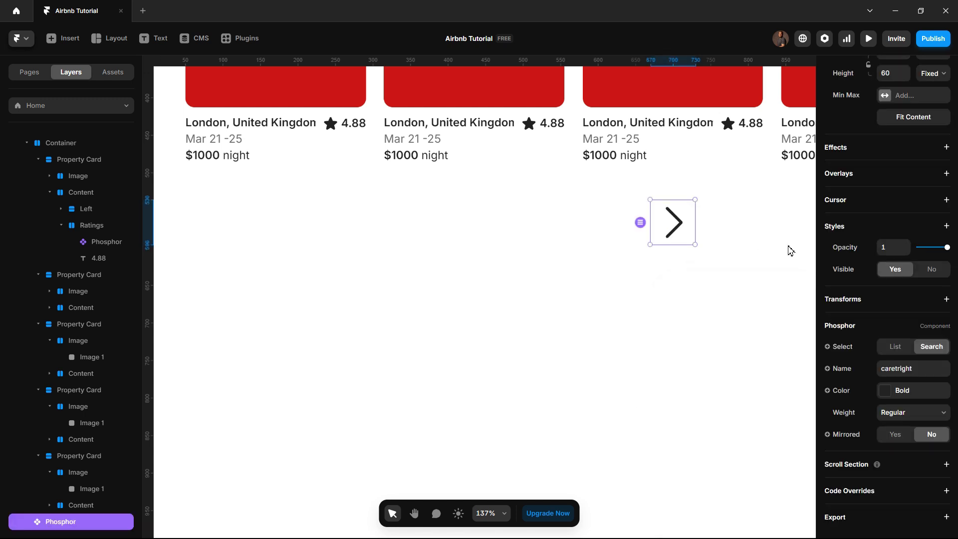
Set the caret icon's width and height to 24
scroll(882, 187, up, 3)
click(893, 175)
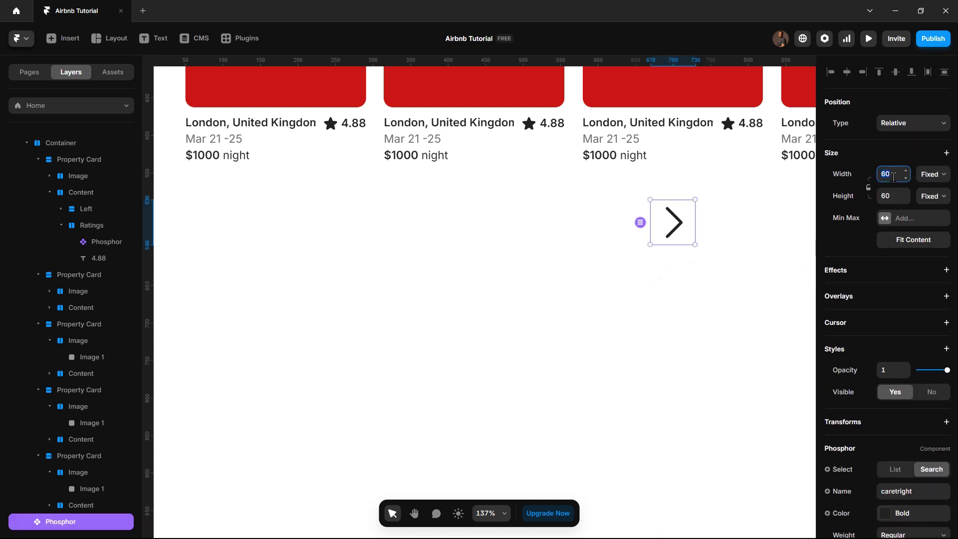
text(24)
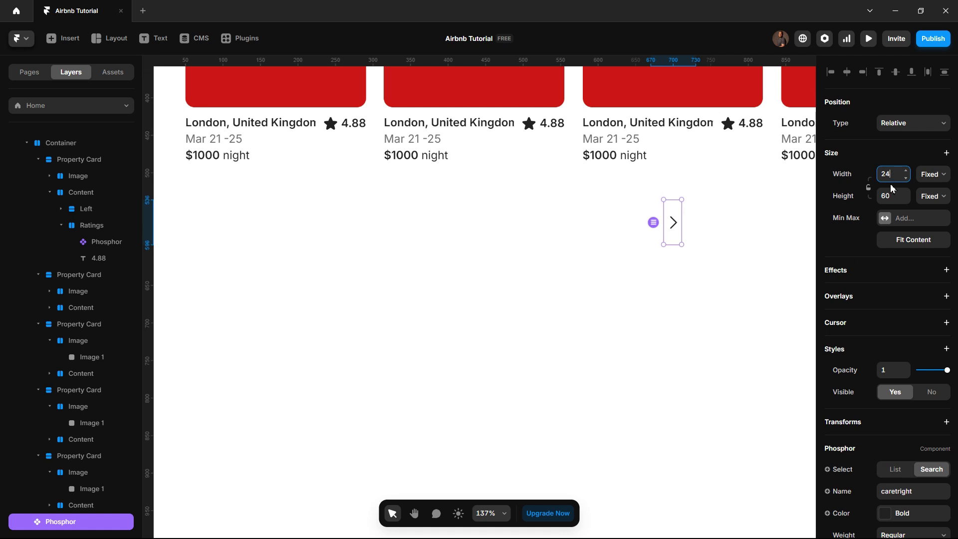
click(892, 195)
text(24)
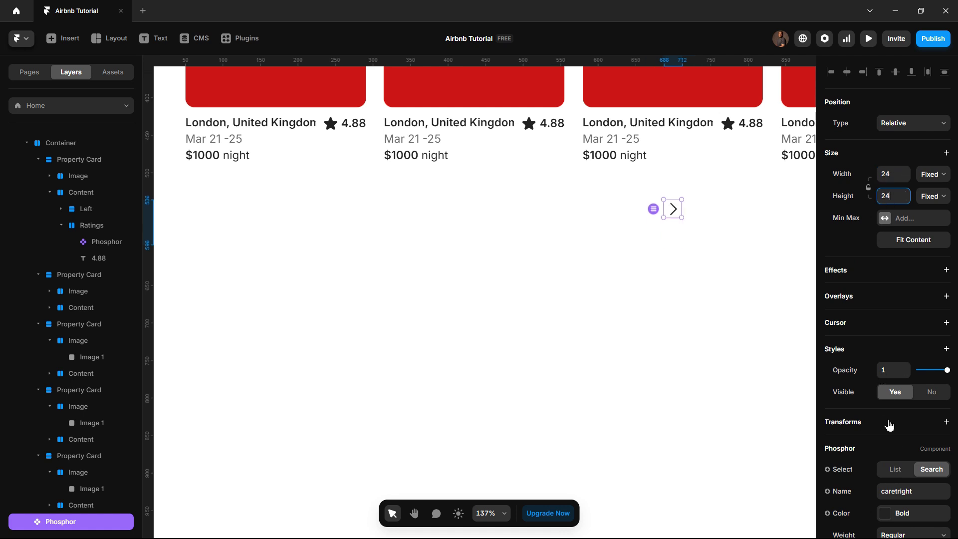
Set the caret icon's weight to Bold
scroll(888, 422, down, 3)
click(915, 412)
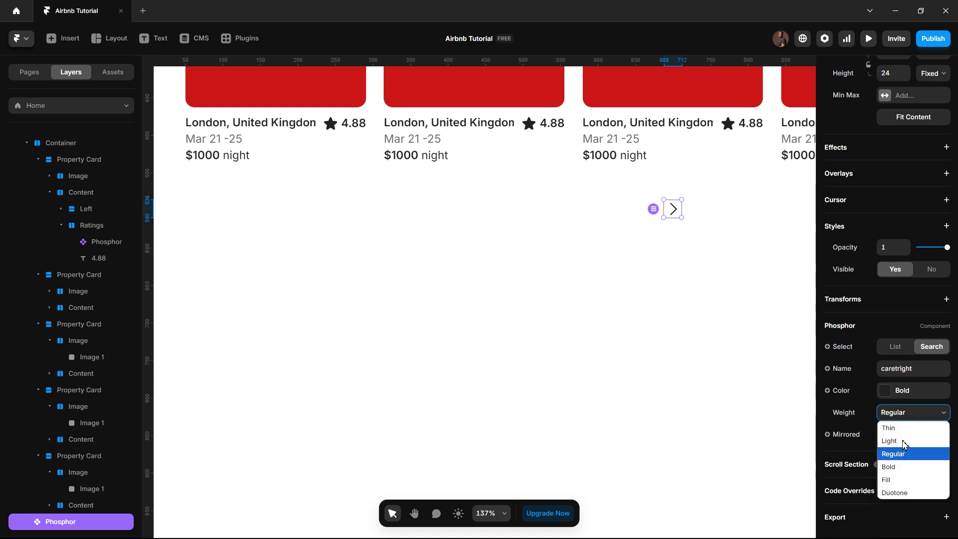
click(893, 467)
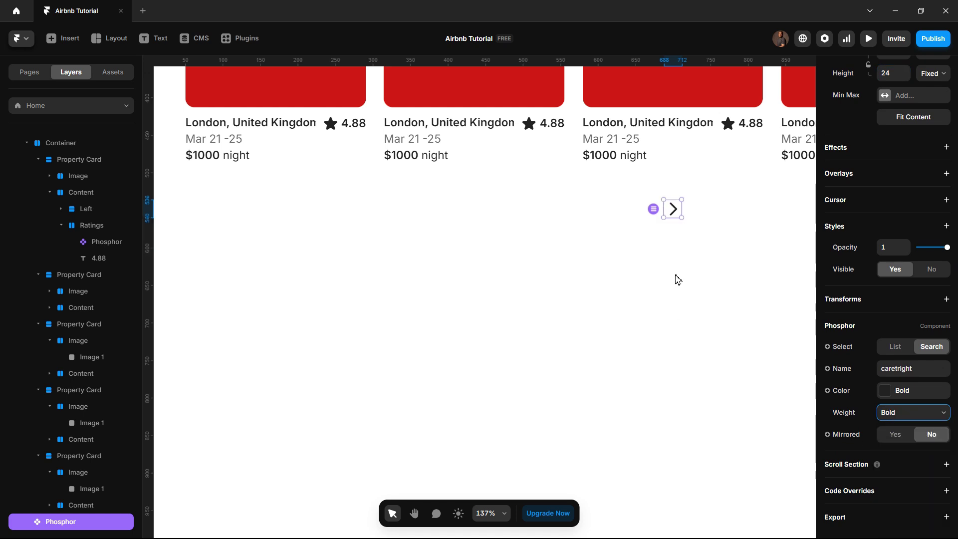
Wrap the caret icon in a stack and make the stack's width and height Fixed
click(673, 211)
right_click(673, 211)
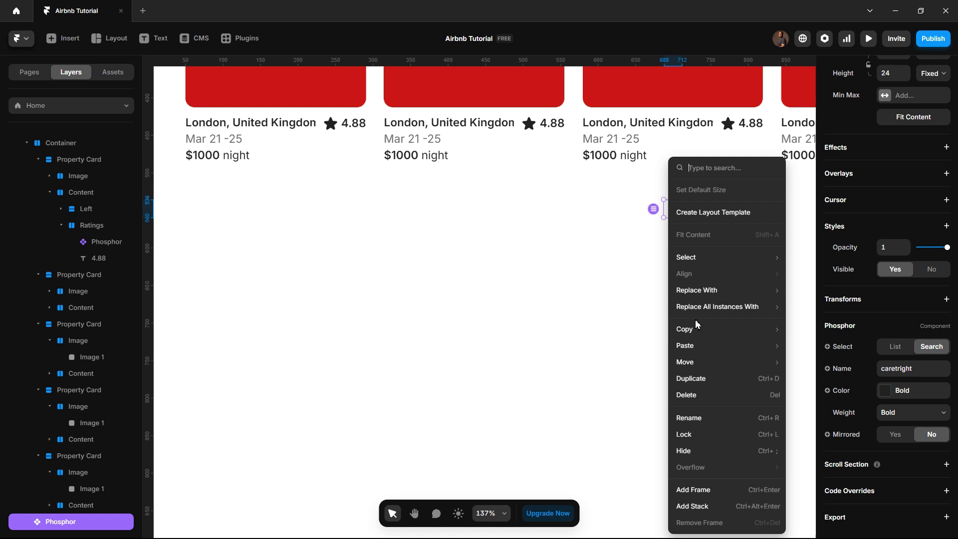
click(692, 506)
click(930, 202)
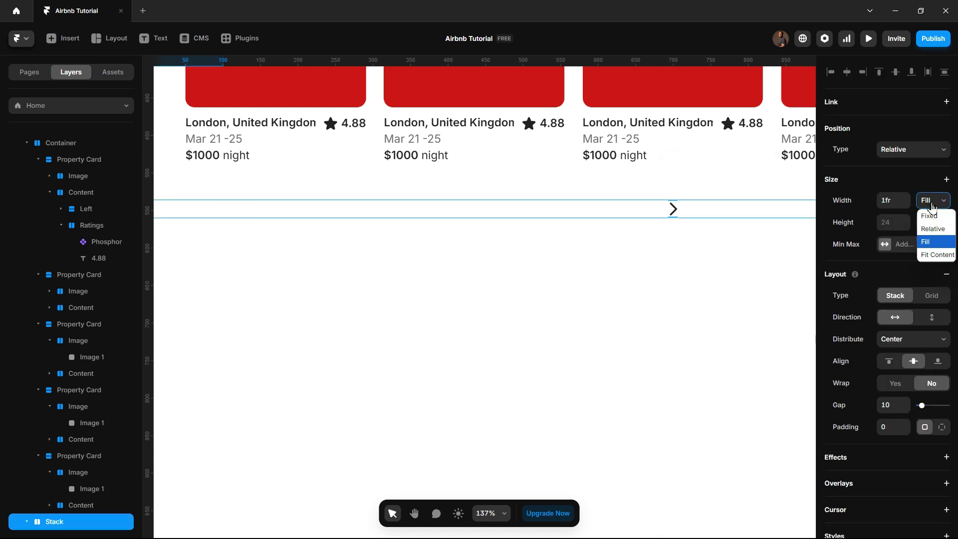
click(933, 255)
click(933, 200)
click(929, 215)
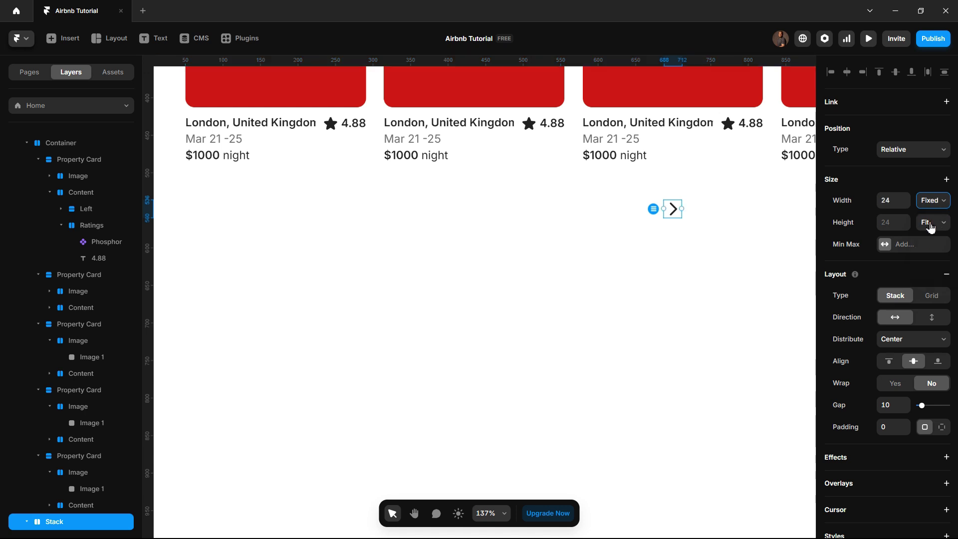
click(932, 222)
click(930, 238)
Set the width and height of the stack around the caret icon to 32
click(898, 204)
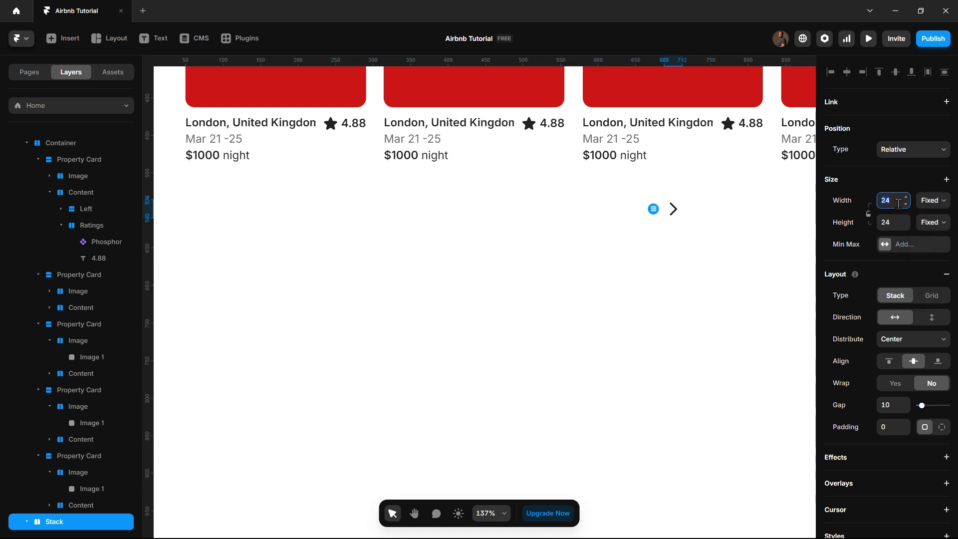
text(40)
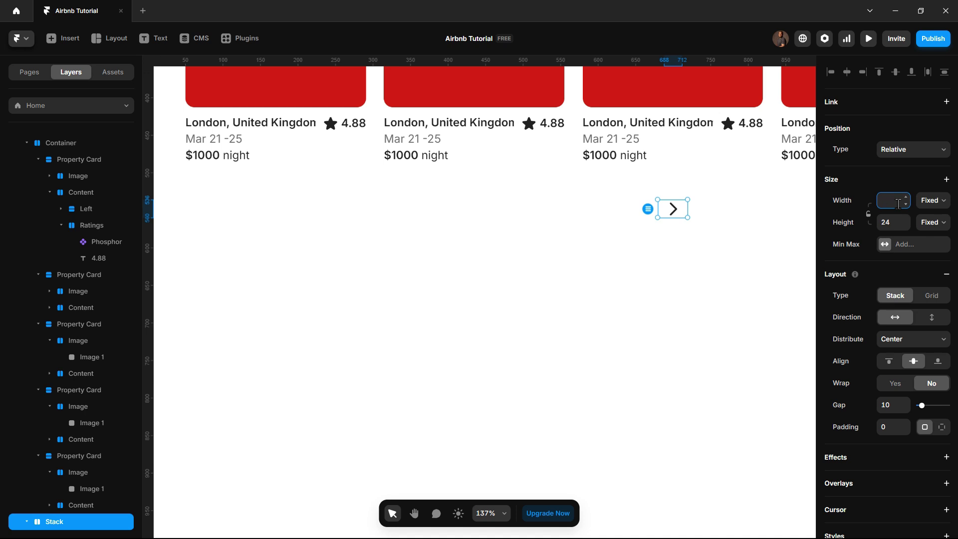
text(32)
click(900, 223)
key(BackSpace)
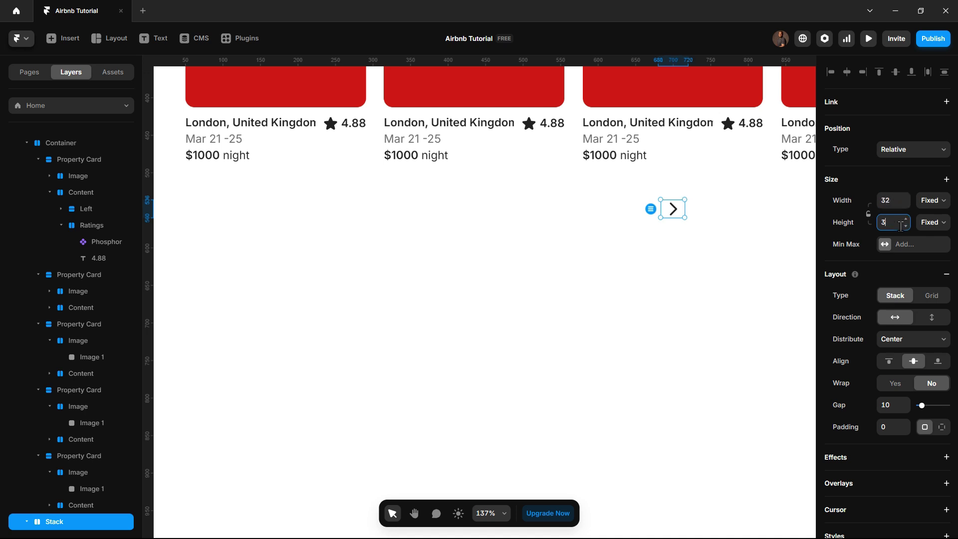
text(32)
Give the caret icon's stack a corner radius of 32
scroll(897, 300, down, 5)
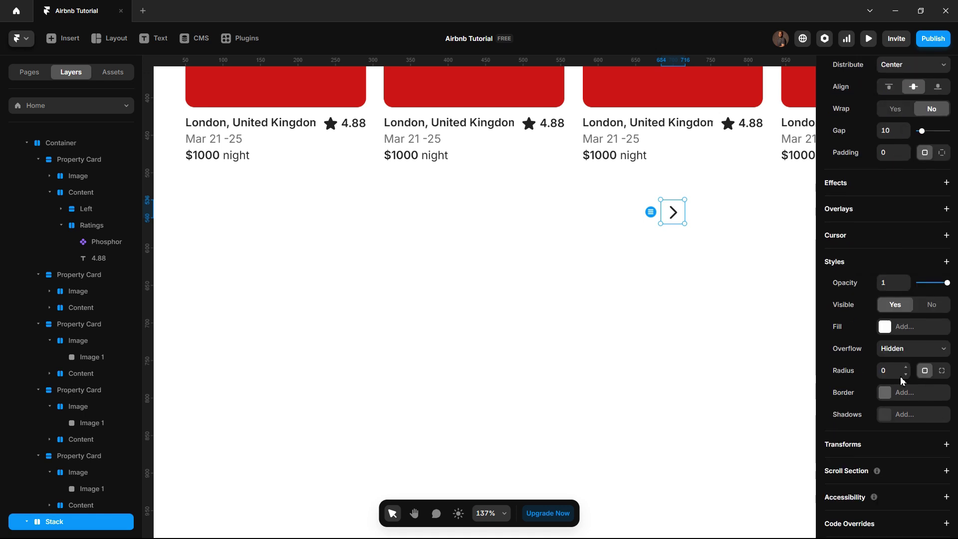
click(889, 369)
text(32)
Resize the caret icon inside the stack to 20 by 20
click(674, 215)
scroll(897, 177, up, 3)
click(897, 165)
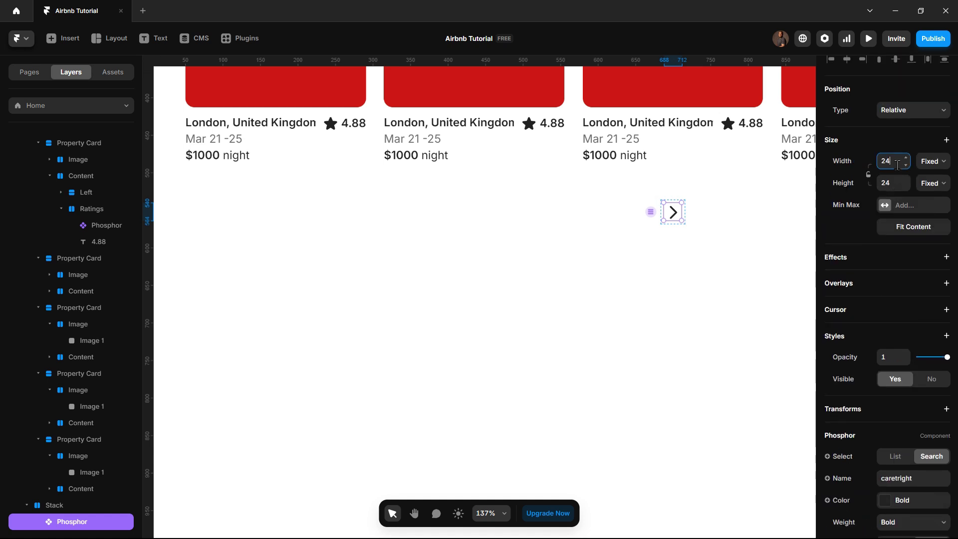
key(Return)
click(894, 188)
text(20)
key(Return)
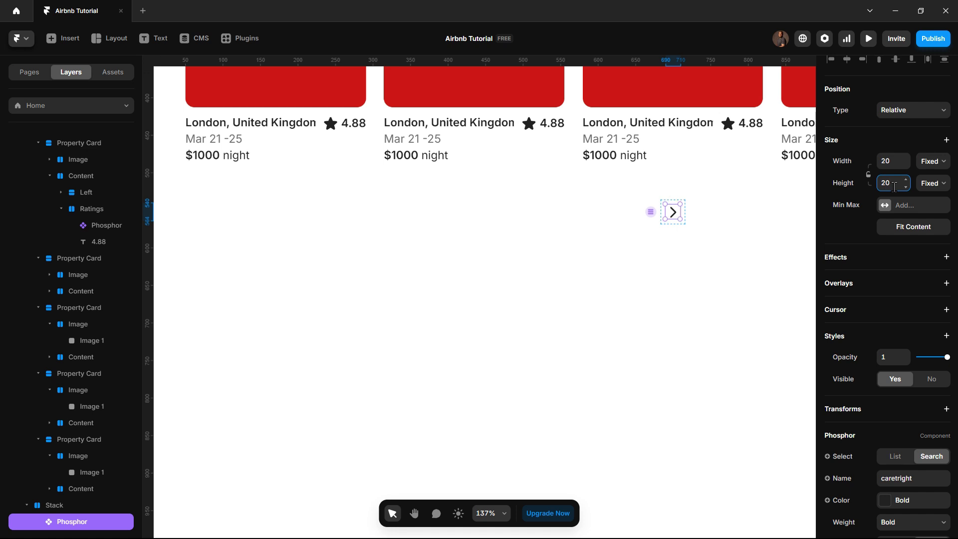
Copy the stack that holds the caret icon
click(687, 266)
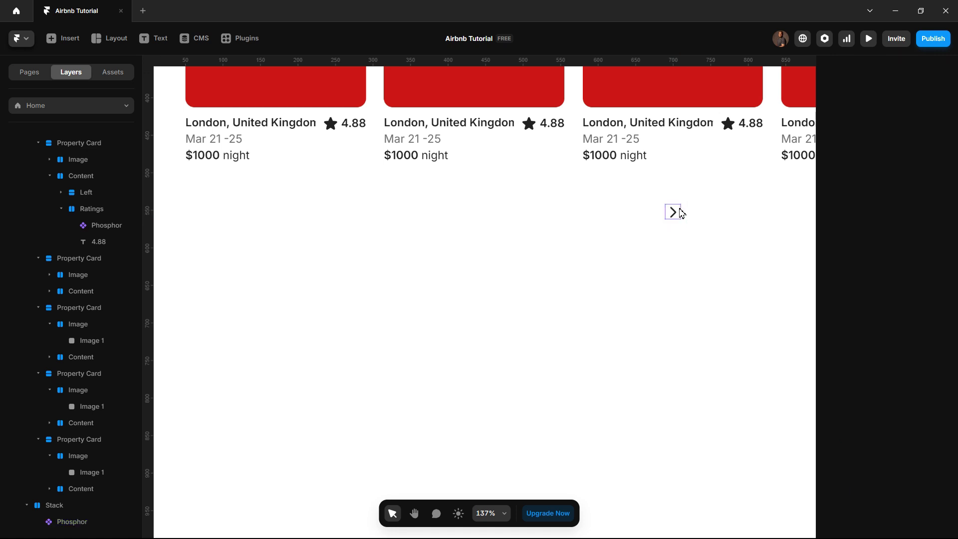
click(680, 206)
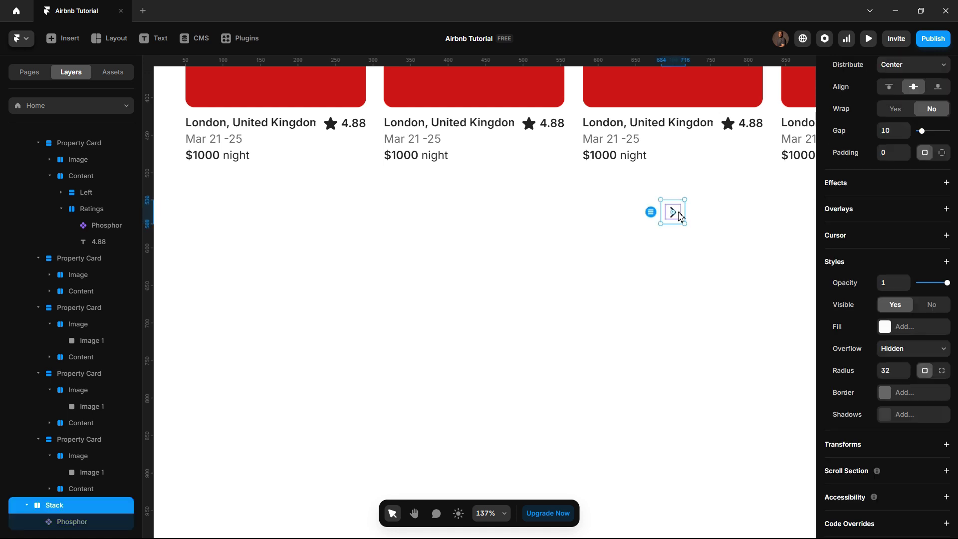
right_click(684, 210)
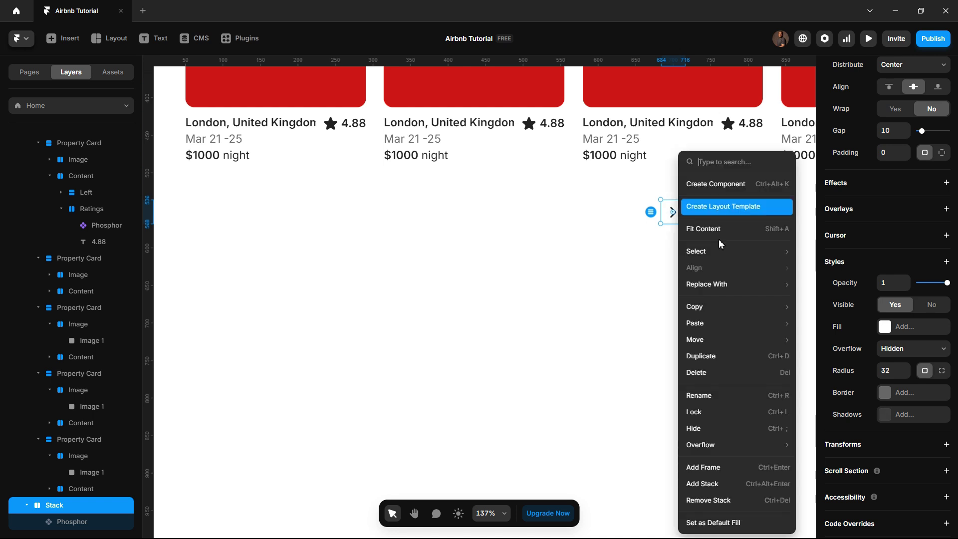
mouse_move(757, 307)
click(840, 307)
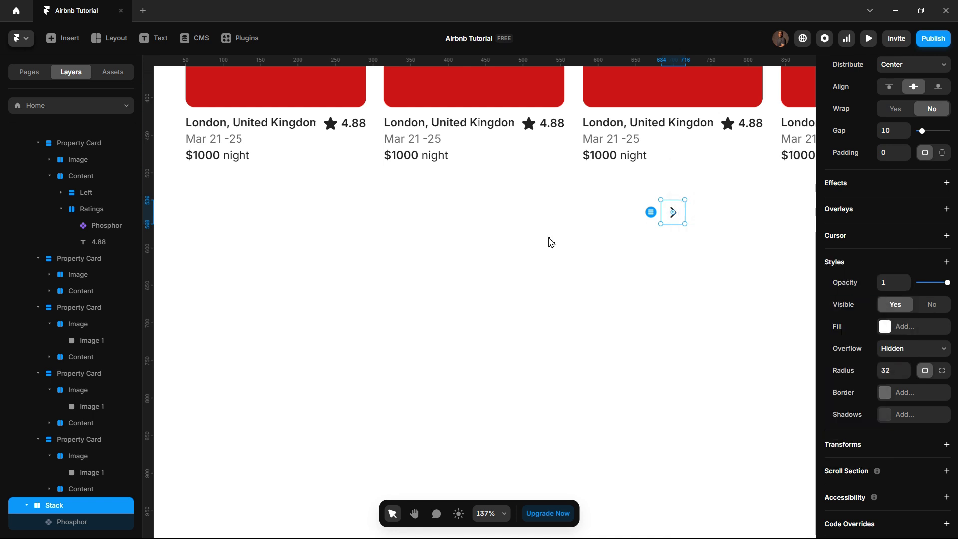
Paste the copied caret stack into the Image layer of the first property card
scroll(417, 274, up, 3)
scroll(494, 292, down, 3)
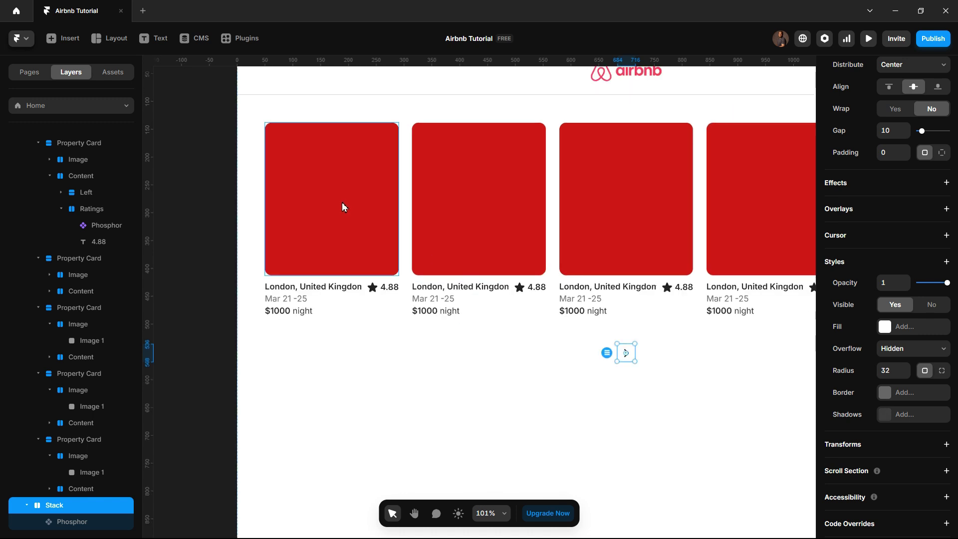
click(341, 201)
click(80, 161)
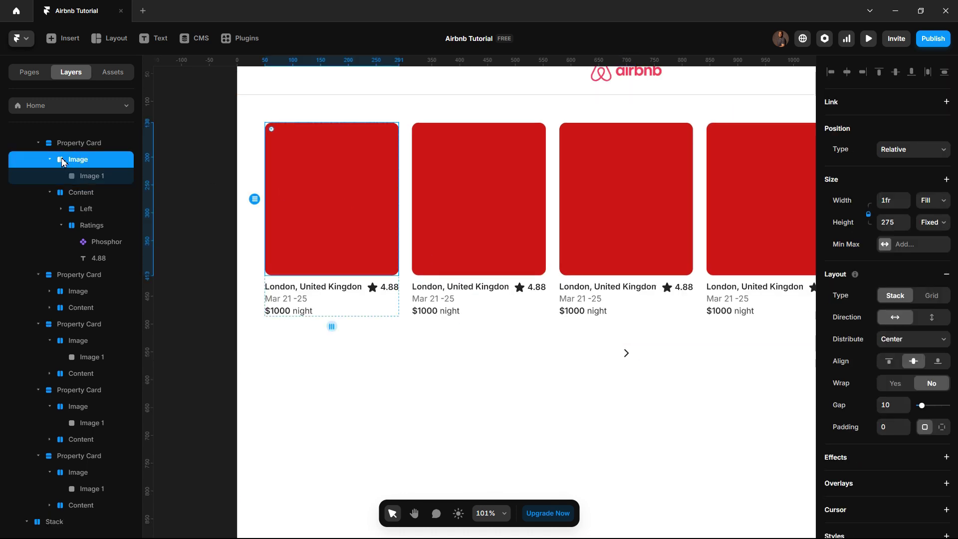
click(50, 159)
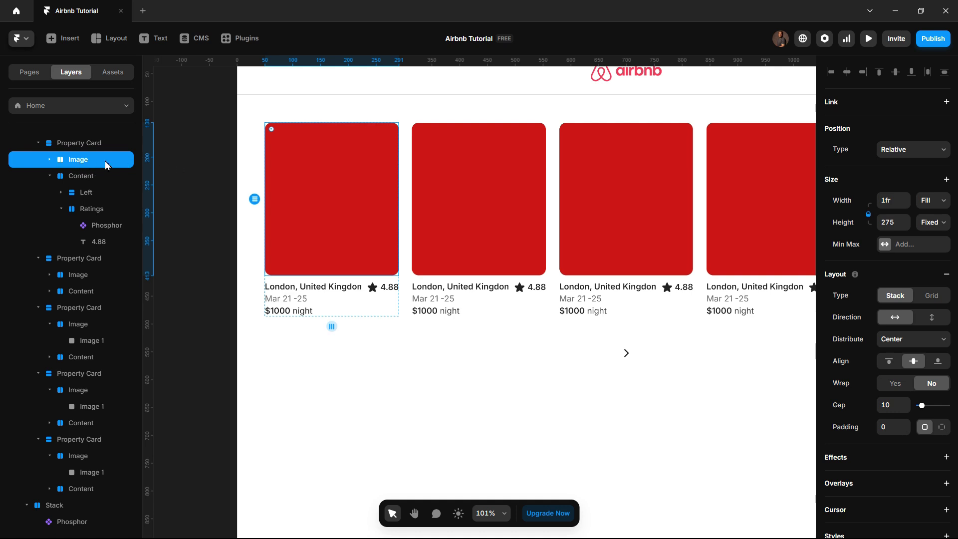
click(49, 176)
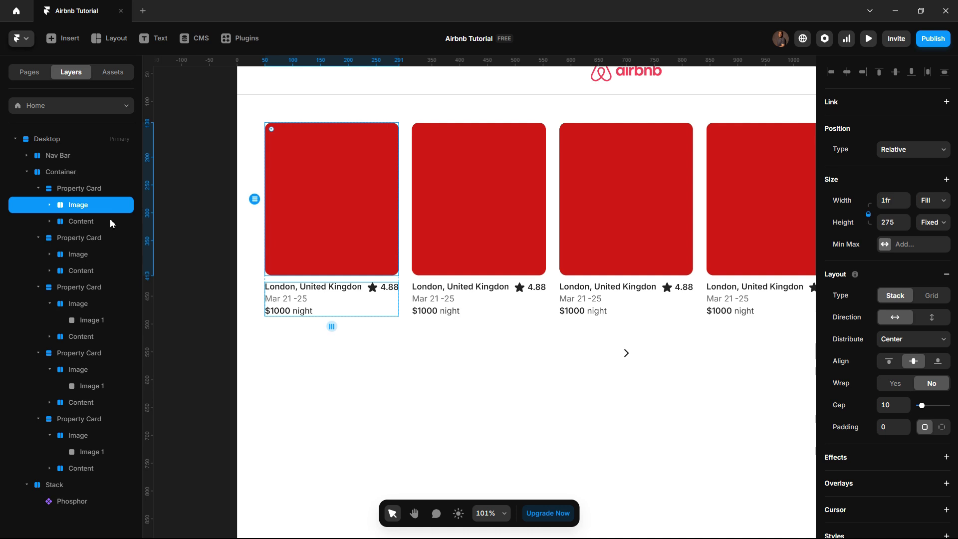
right_click(74, 210)
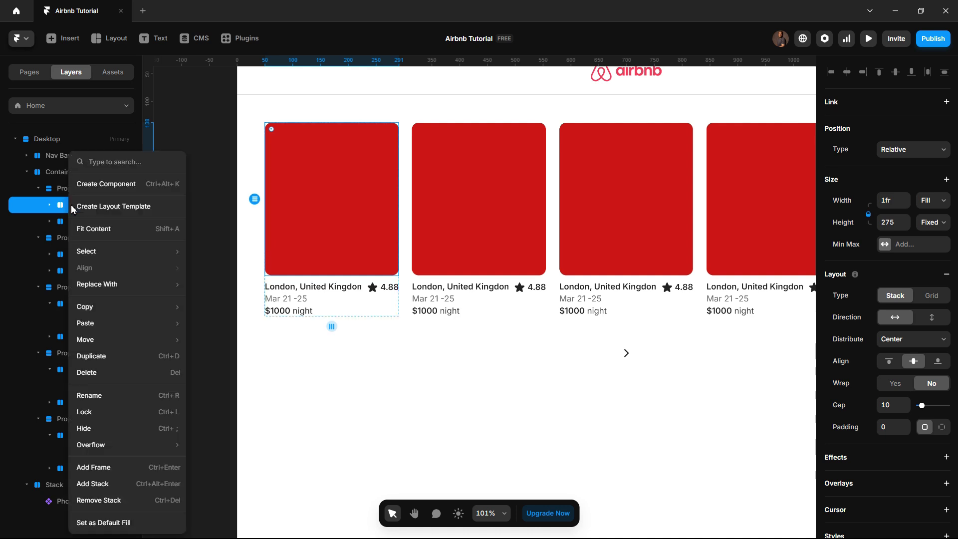
click(59, 208)
click(49, 204)
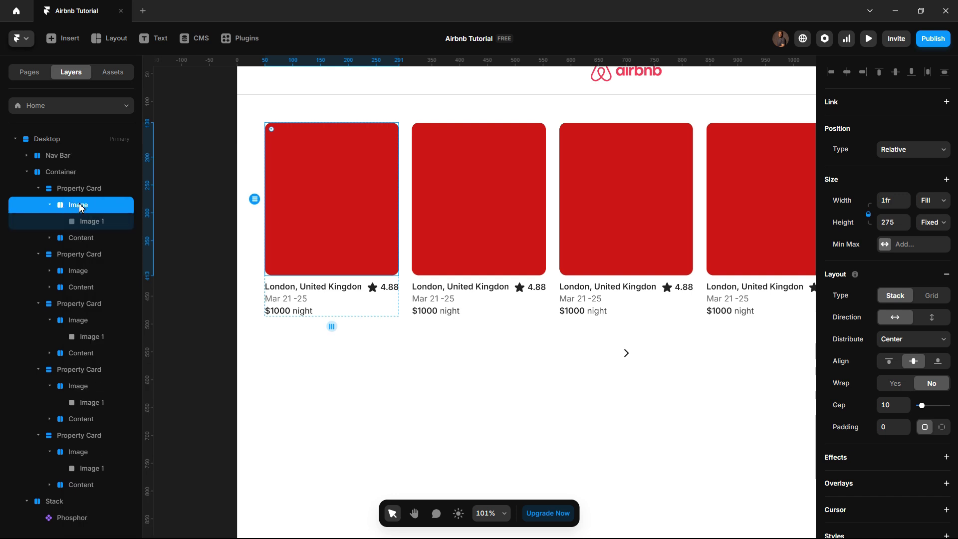
key(ctrl+v)
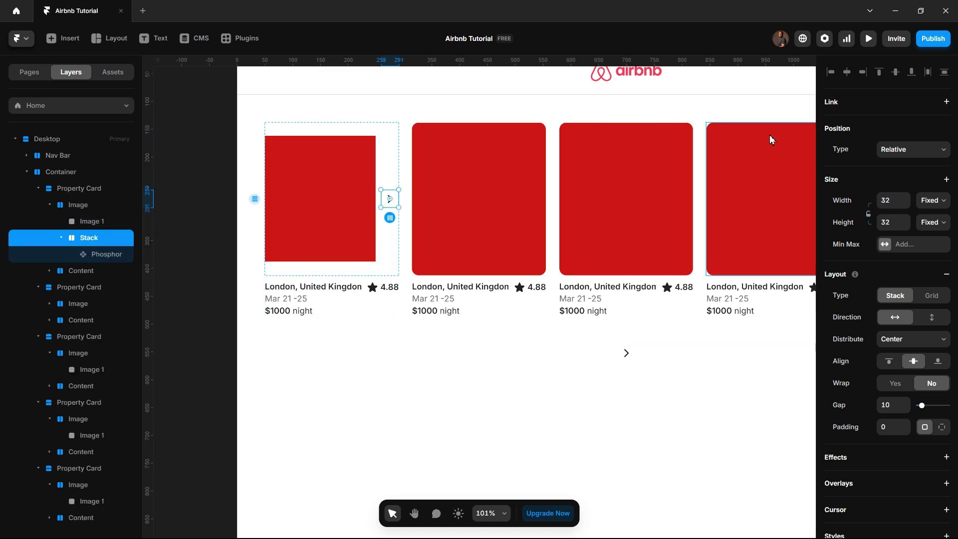
Set the pasted stack's position type to Absolute and give it a white FFFFFF fill
click(907, 153)
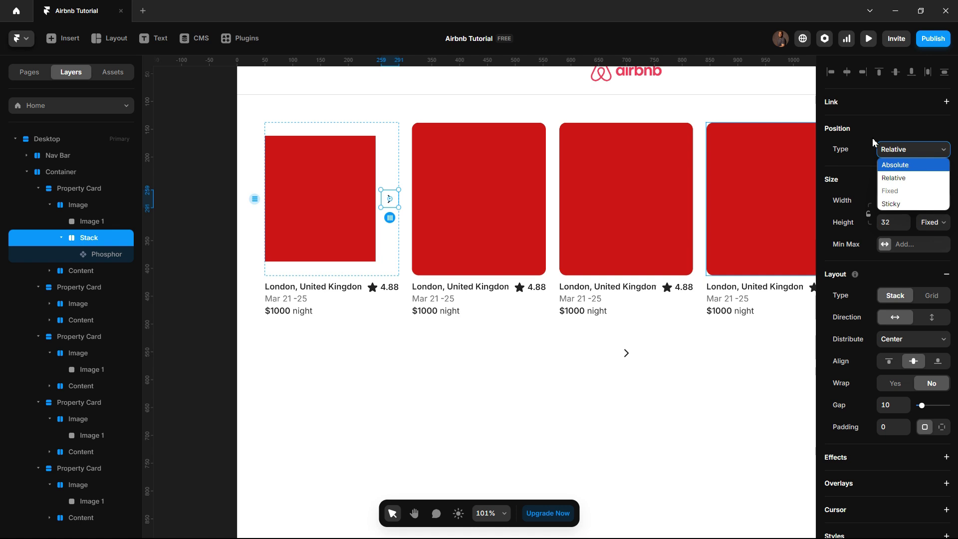
click(895, 166)
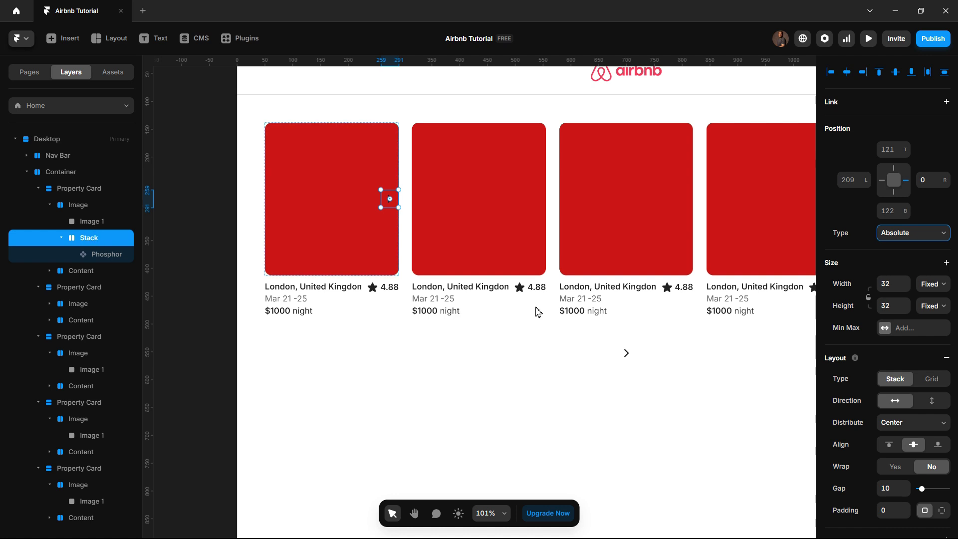
scroll(848, 407, down, 6)
scroll(878, 406, down, 1)
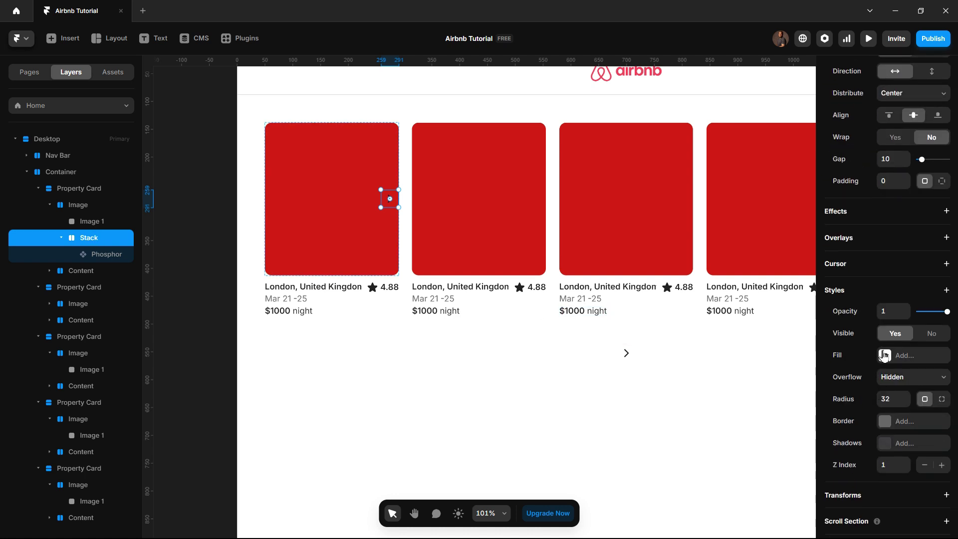
click(885, 356)
click(486, 386)
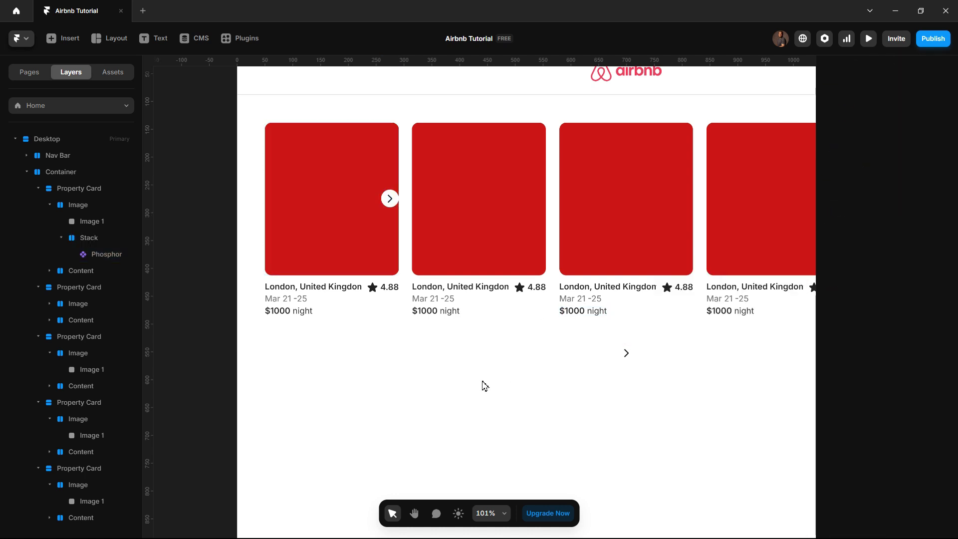
Set the caret stack's right offset to 12 on the first property card and rename the stack Right
scroll(324, 212, up, 2)
click(409, 192)
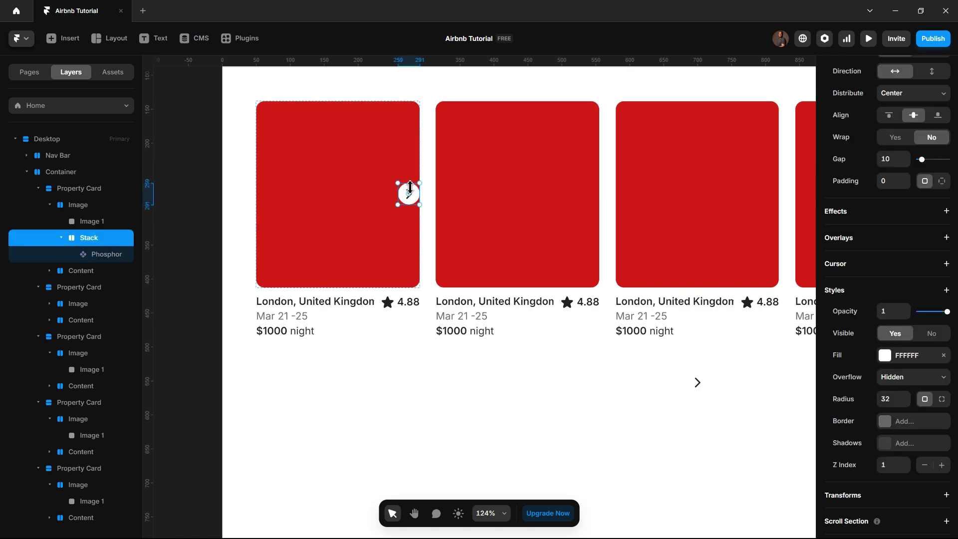
scroll(913, 218, up, 5)
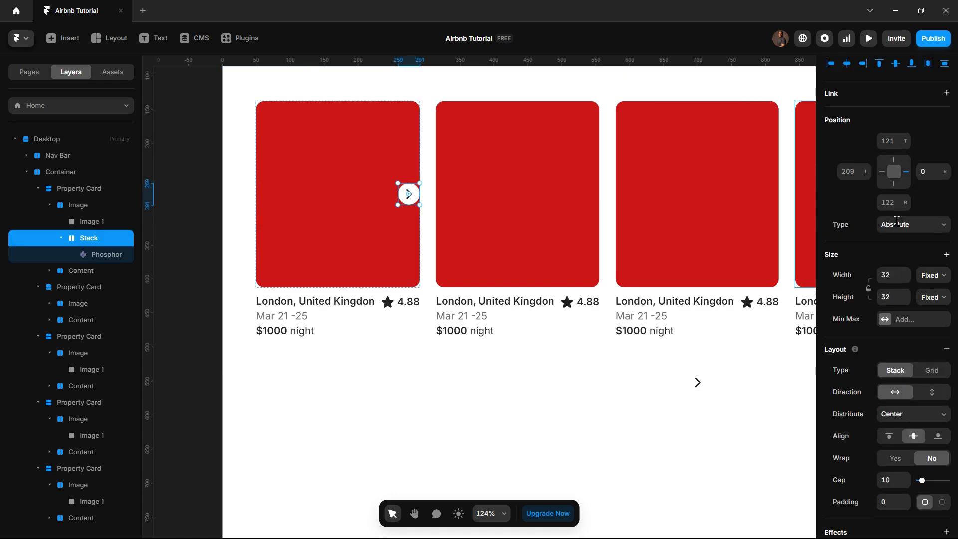
click(931, 181)
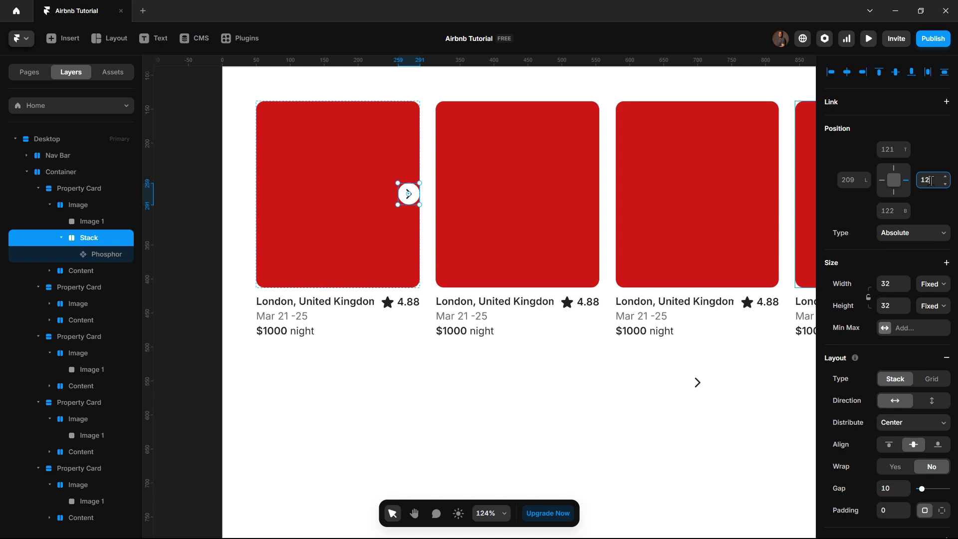
text(12)
key(Return)
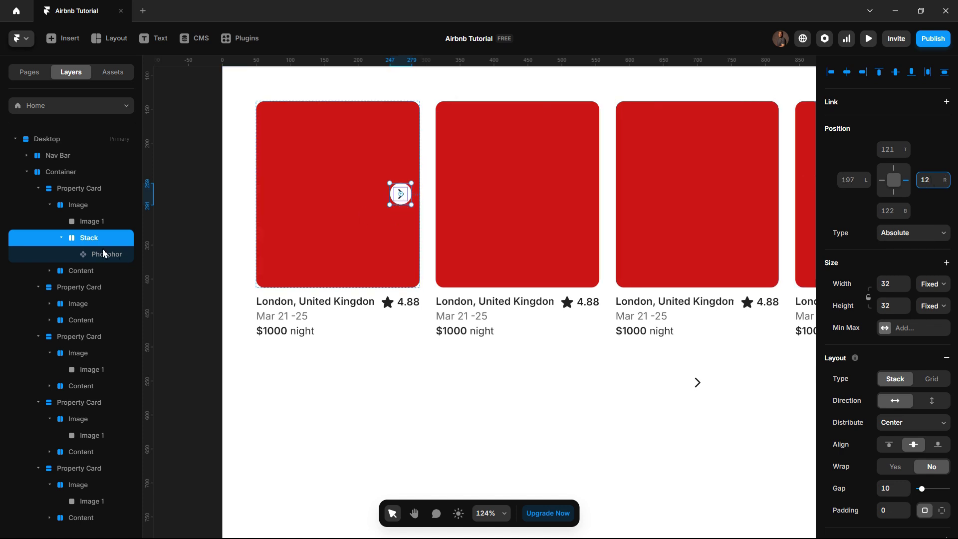
double_click(83, 240)
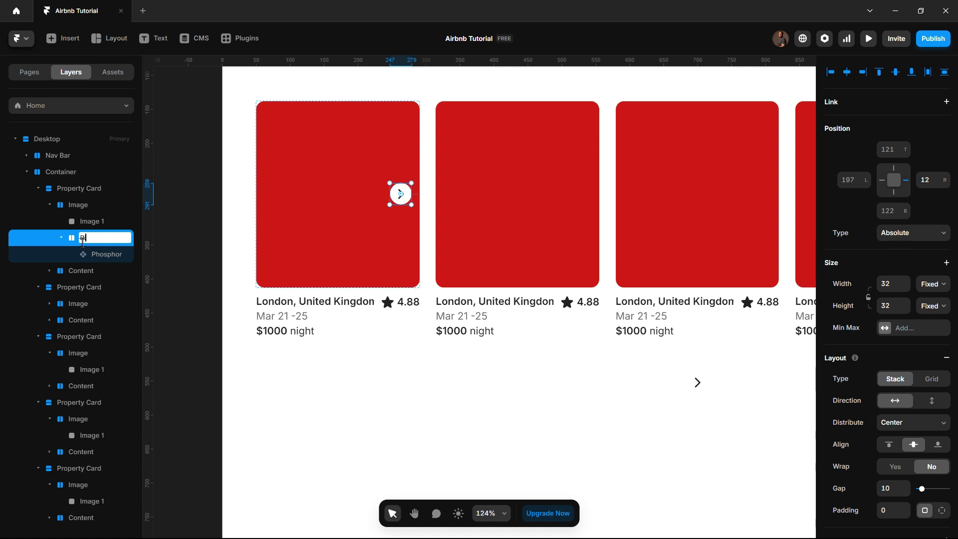
key(Return)
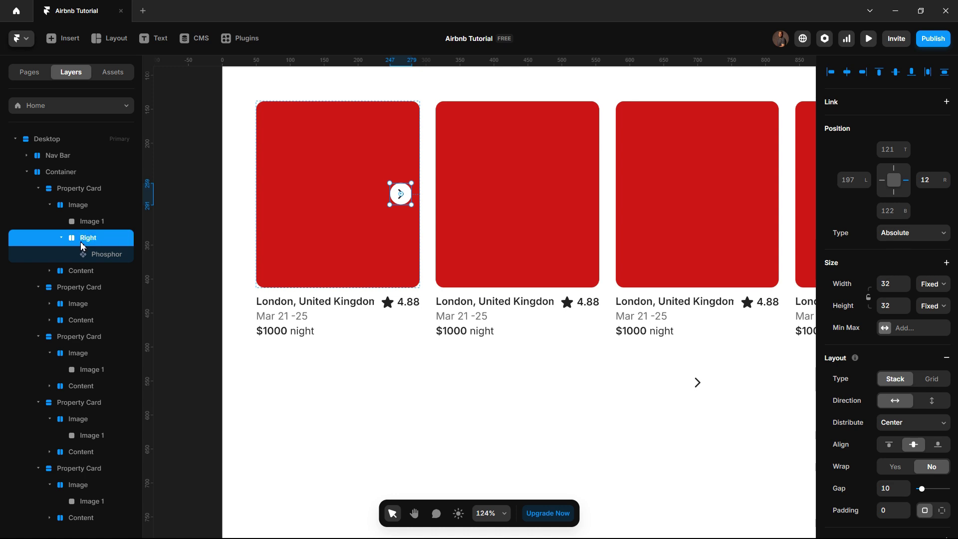
Duplicate the Right stack inside the first card's Image layer and rename the copy Left
key(ctrl+d)
double_click(88, 274)
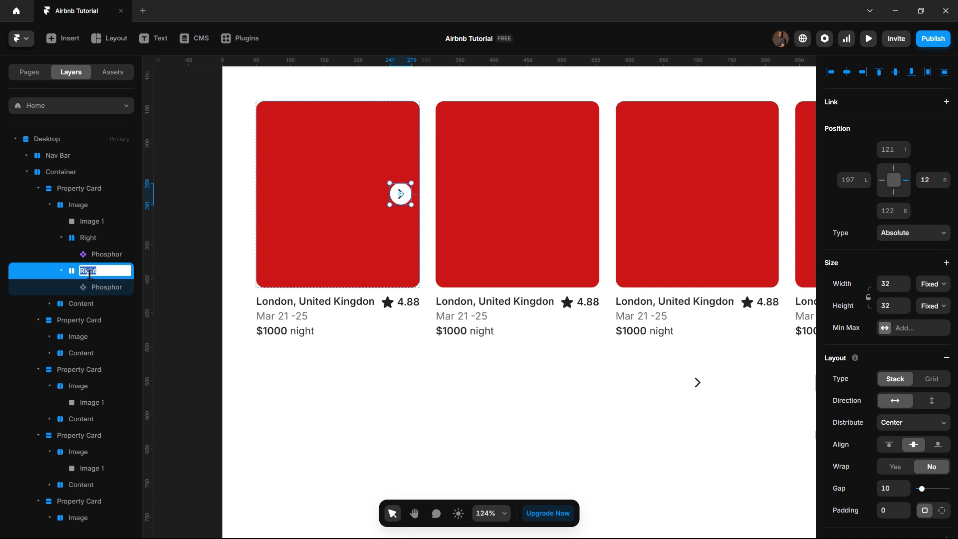
text(Left)
key(Return)
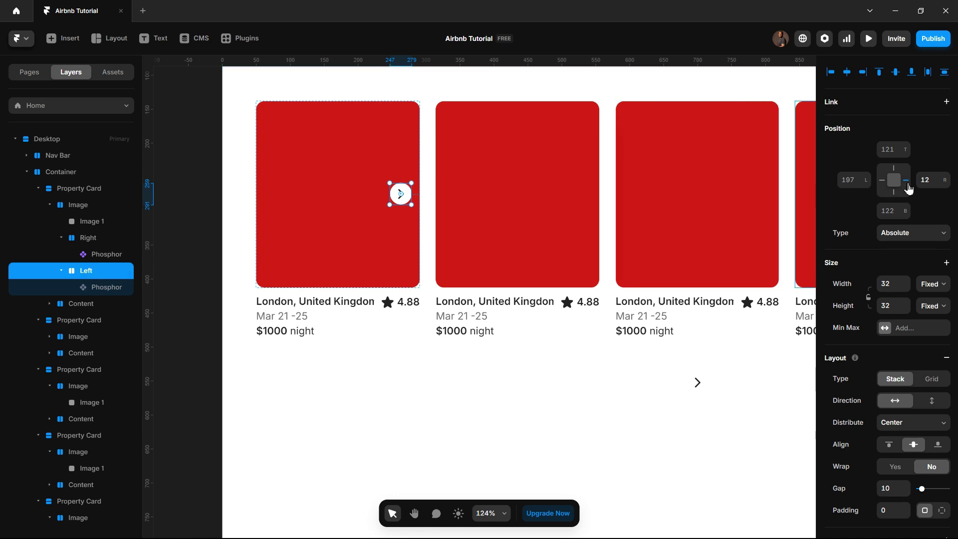
Pin the Left stack to the left edge of the card image instead of the right, with an offset of 12
mouse_move(909, 189)
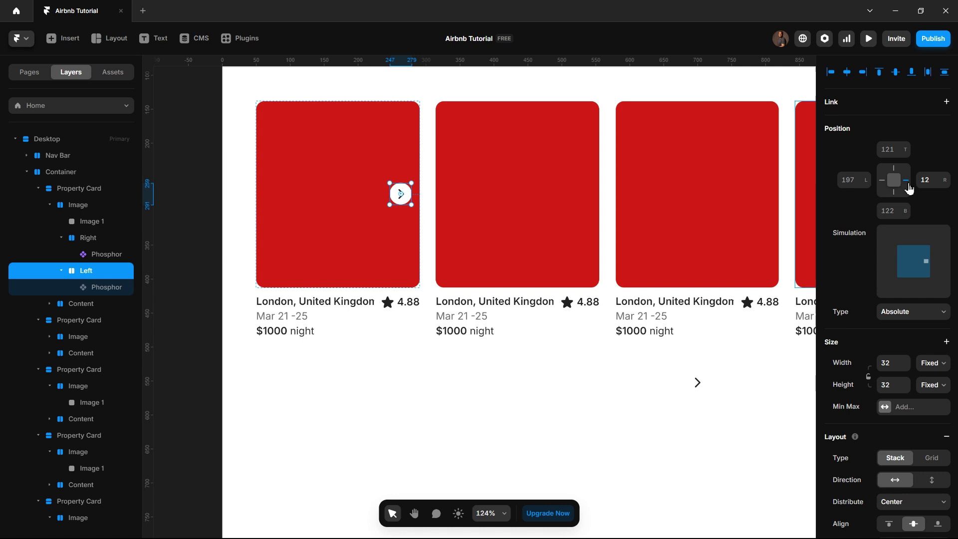
click(865, 184)
click(859, 179)
text(12)
key(Return)
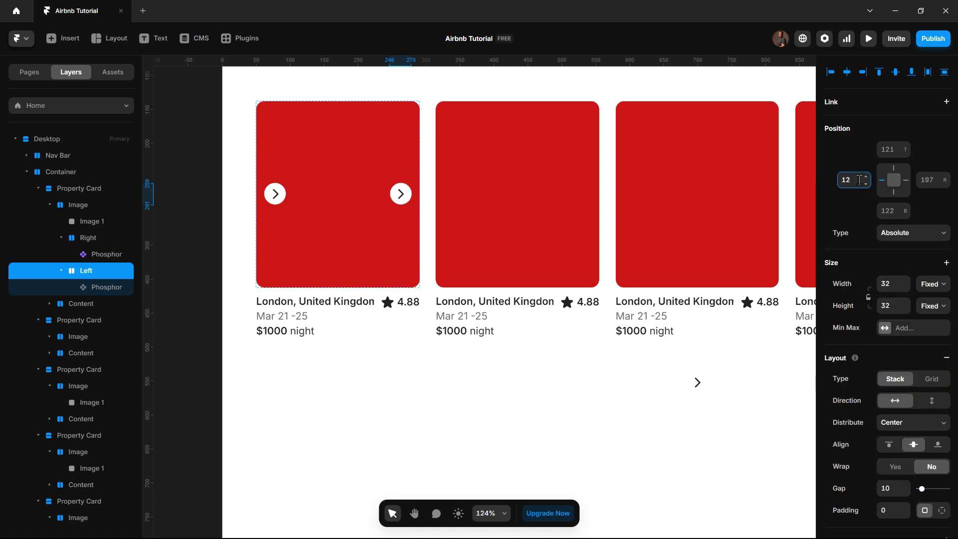
Change the Phosphor icon in the Left stack to caretleft
click(278, 199)
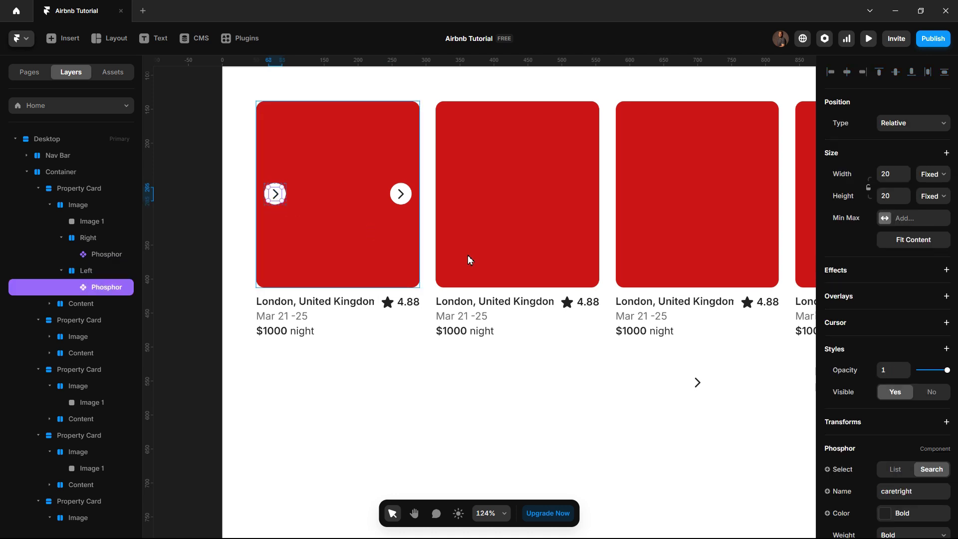
click(927, 493)
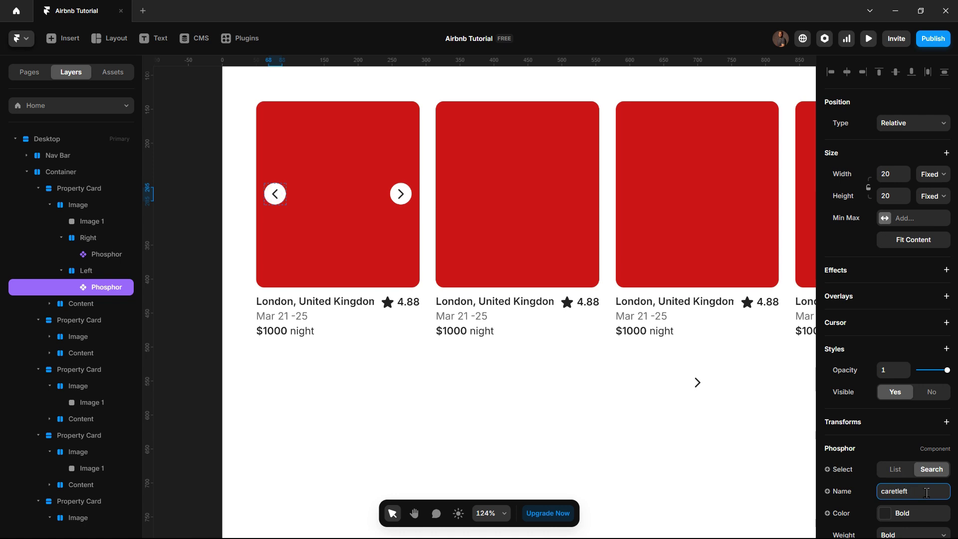
click(383, 419)
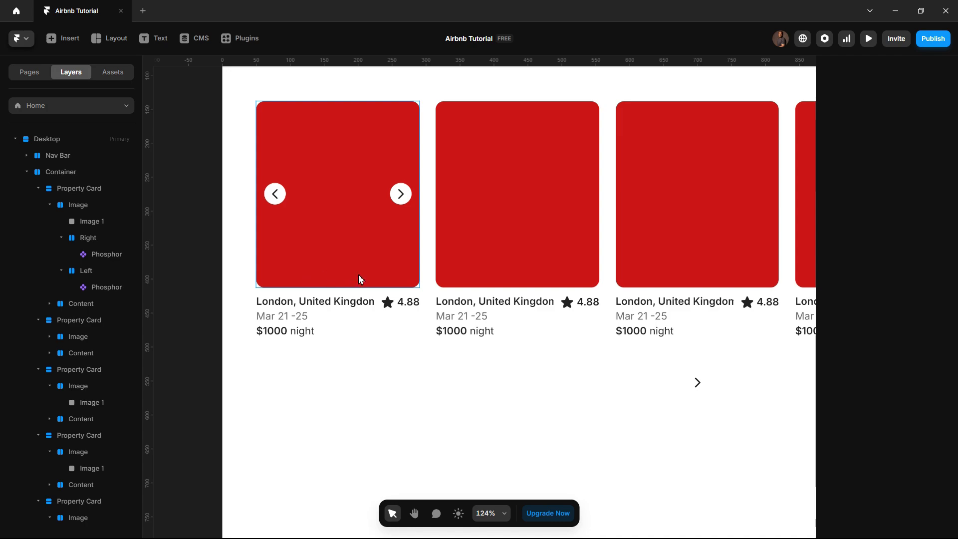
Switch to the Airbnb site in the browser and page through the photos of the Gaular, Norway listing to examine its image carousel
key(alt+Tab)
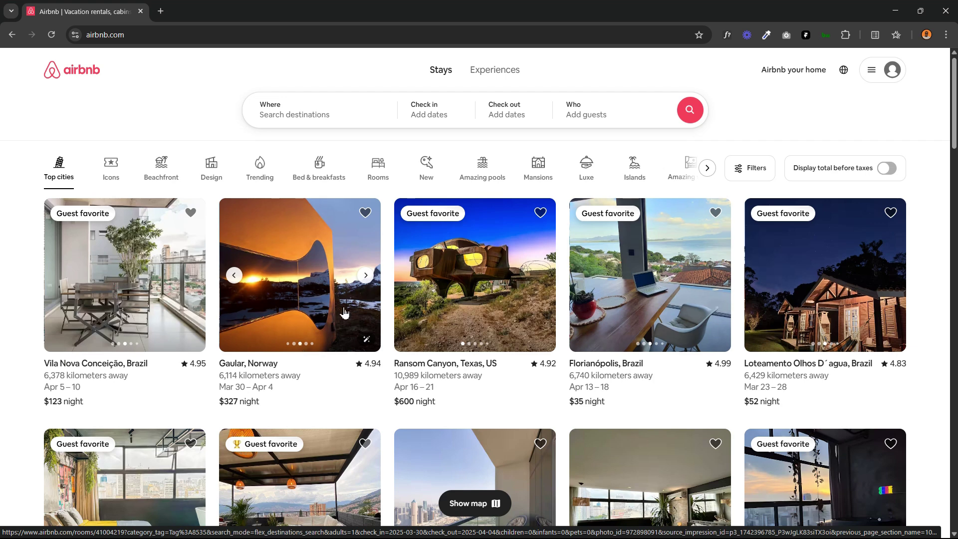
click(363, 277)
click(364, 279)
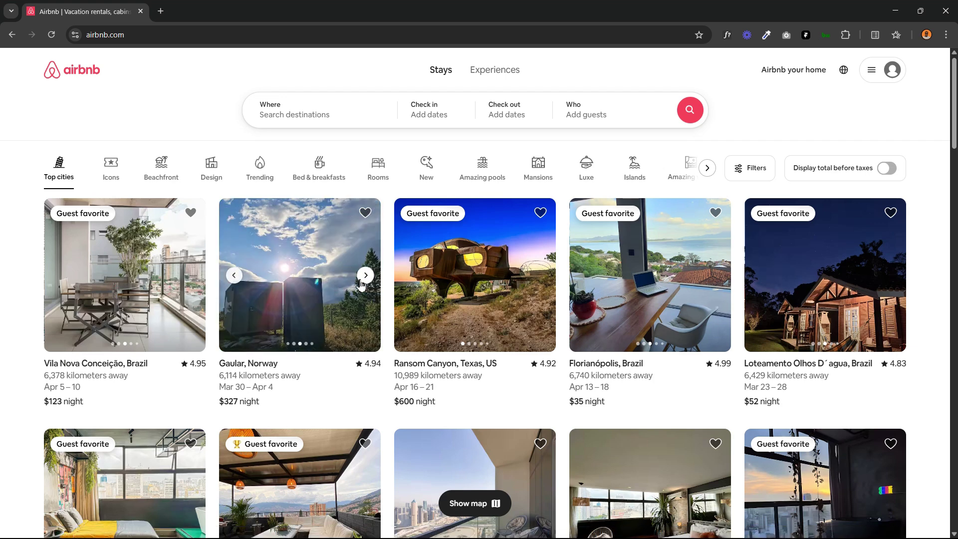
click(364, 279)
click(363, 279)
click(363, 278)
click(364, 278)
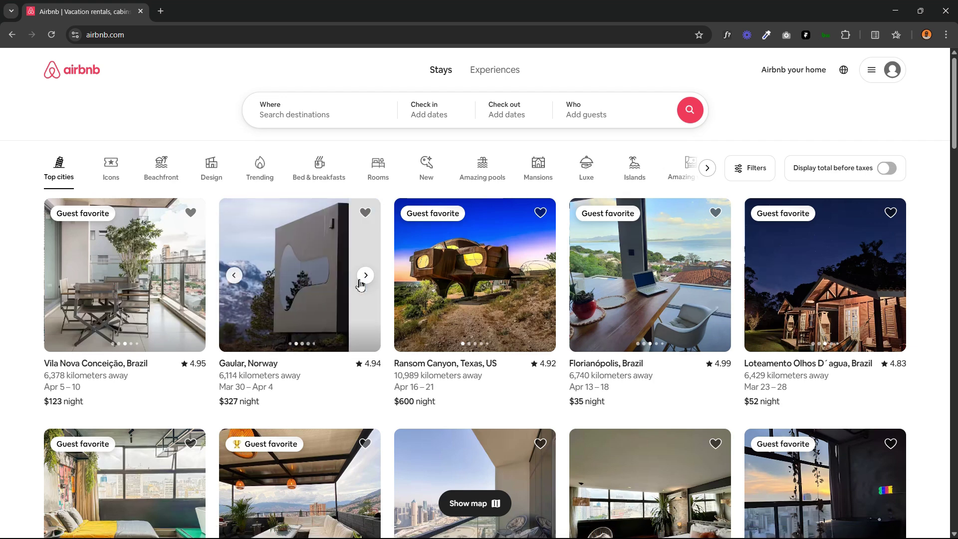
click(364, 278)
click(363, 278)
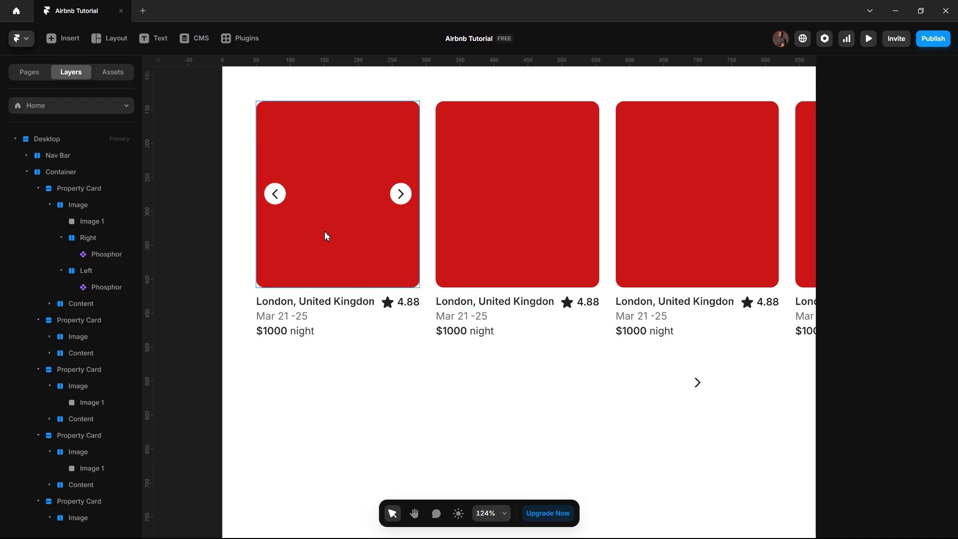
Delete the leftover caret stack lying below the property cards in Framer
click(694, 392)
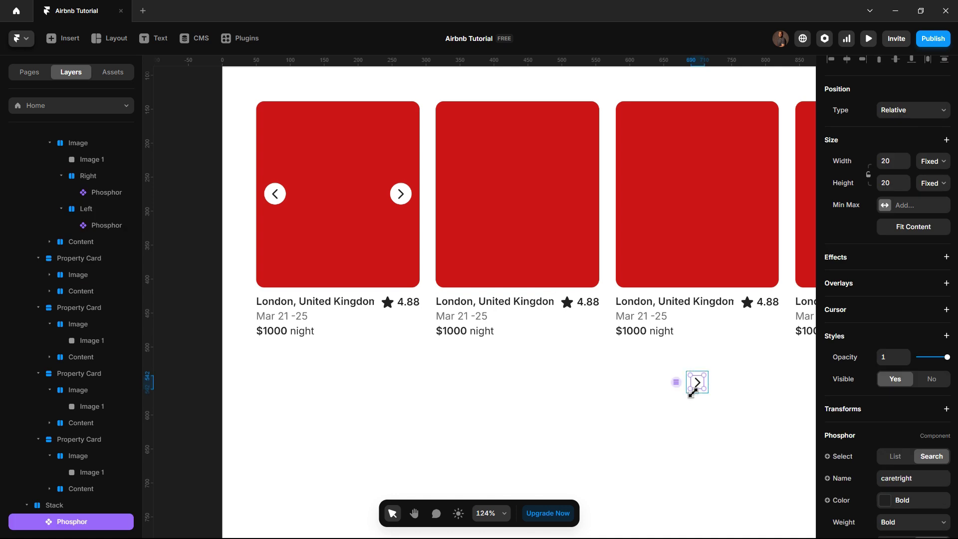
key(Escape)
click(692, 392)
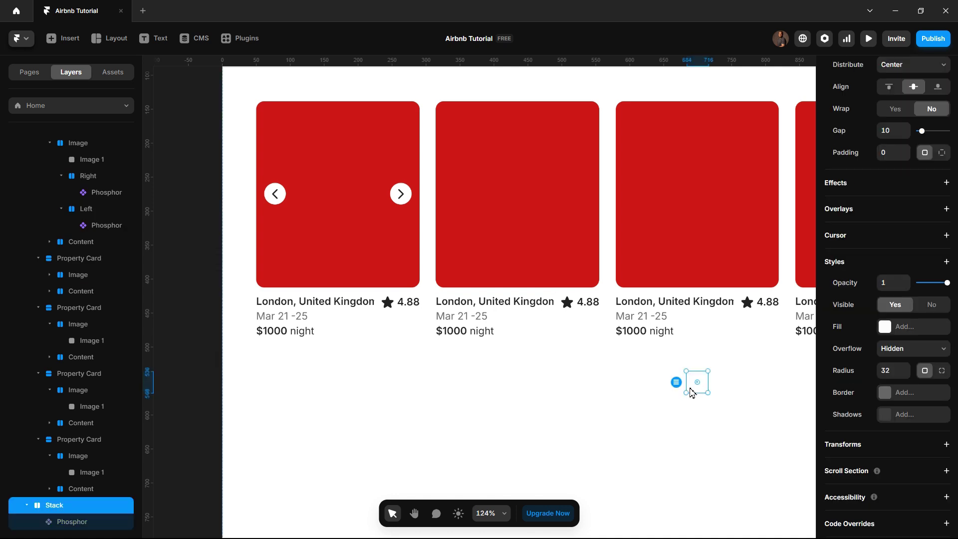
key(Escape)
Recheck the listing cards on the Airbnb page in the browser, and return to the empty canvas beside the page in Framer
key(h)
scroll(488, 338, left, 10)
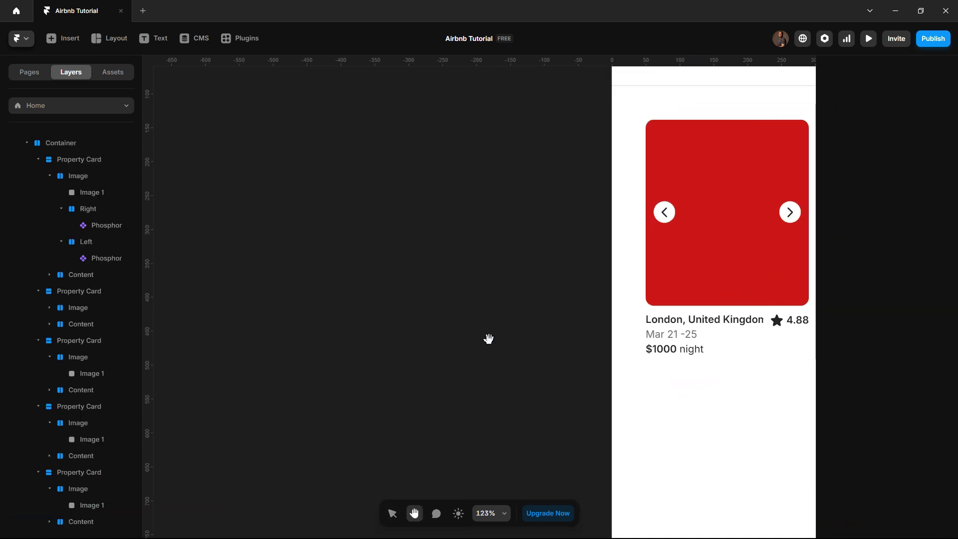
scroll(464, 310, left, 5)
key(v)
right_click(343, 248)
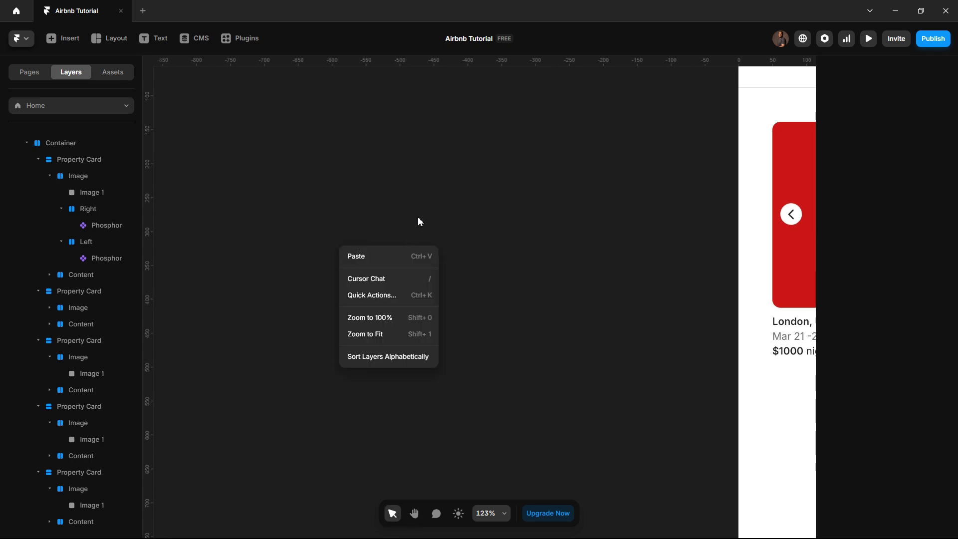
click(442, 220)
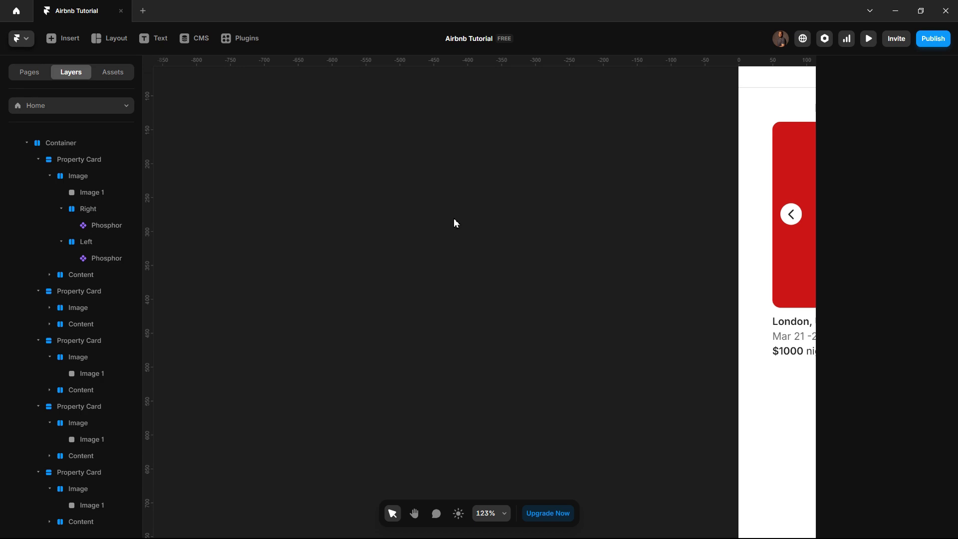
key(alt+Tab)
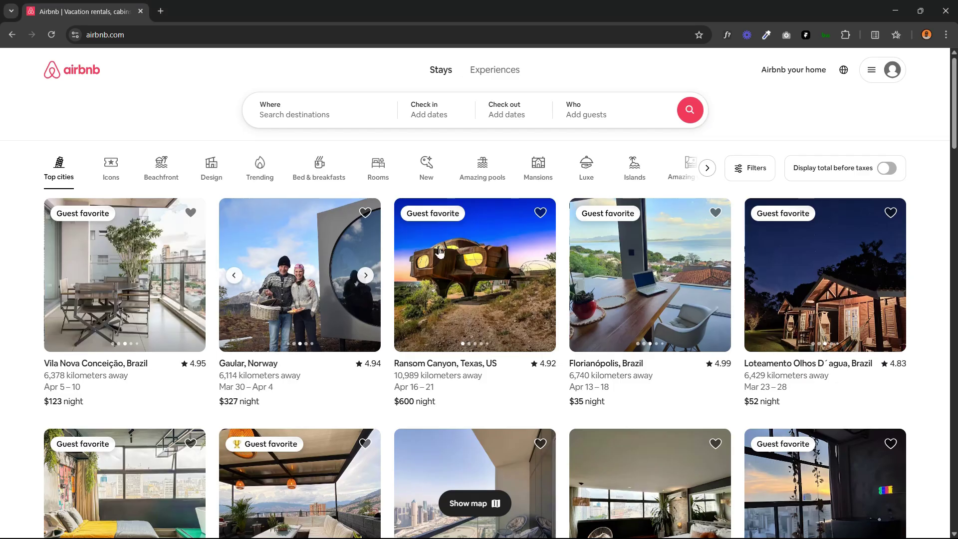
key(alt+Tab)
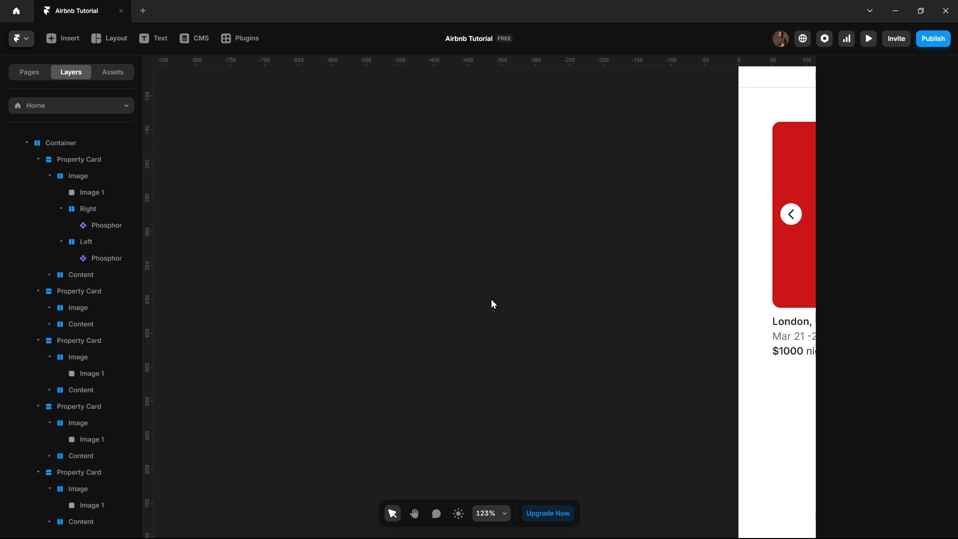
Draw a small frame on the empty canvas beside the page and set its width to 30 and height to 5
key(f)
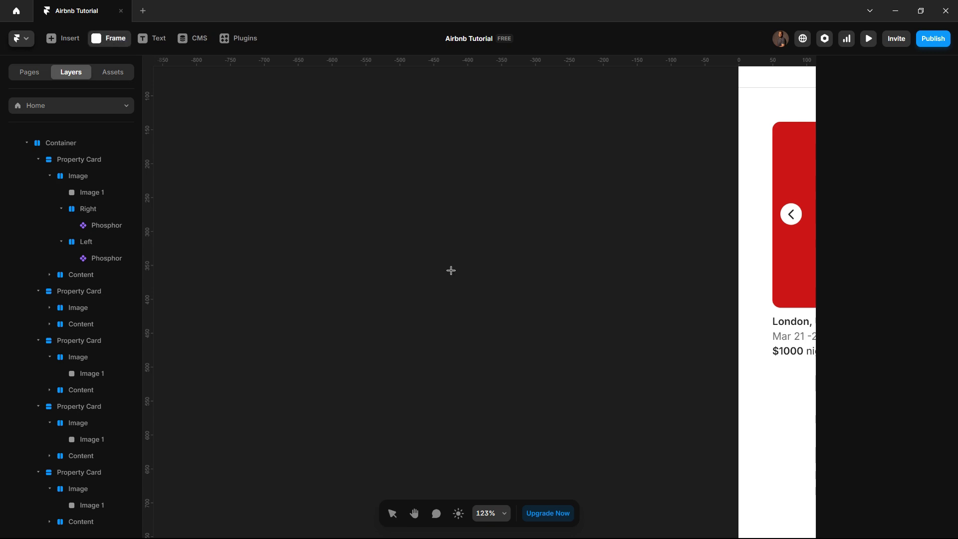
drag(449, 270, 470, 277)
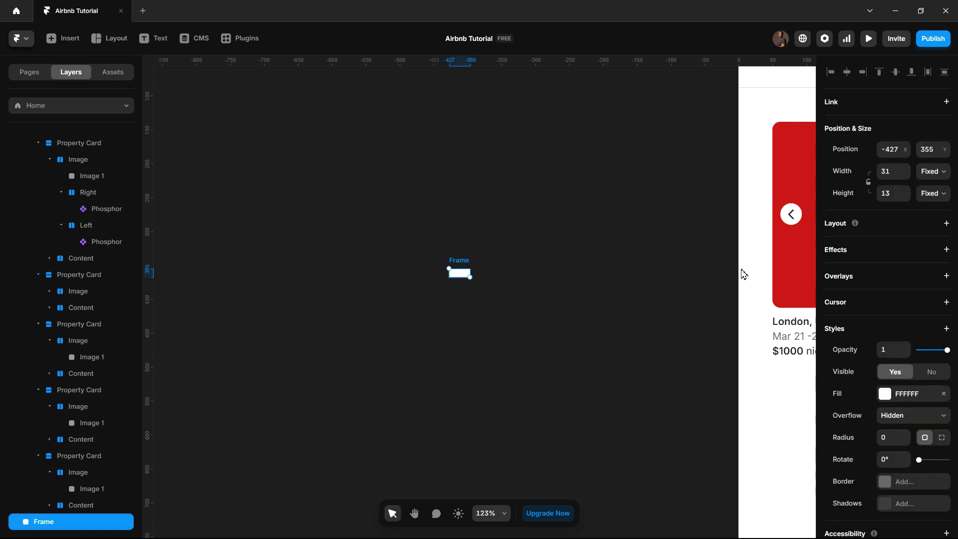
click(894, 194)
text(5)
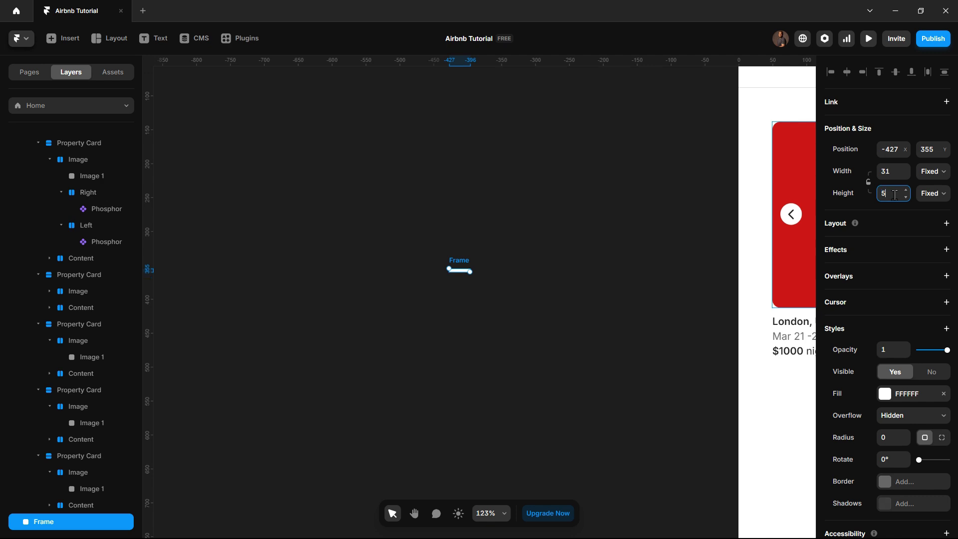
click(893, 171)
text(30)
scroll(481, 247, up, 5)
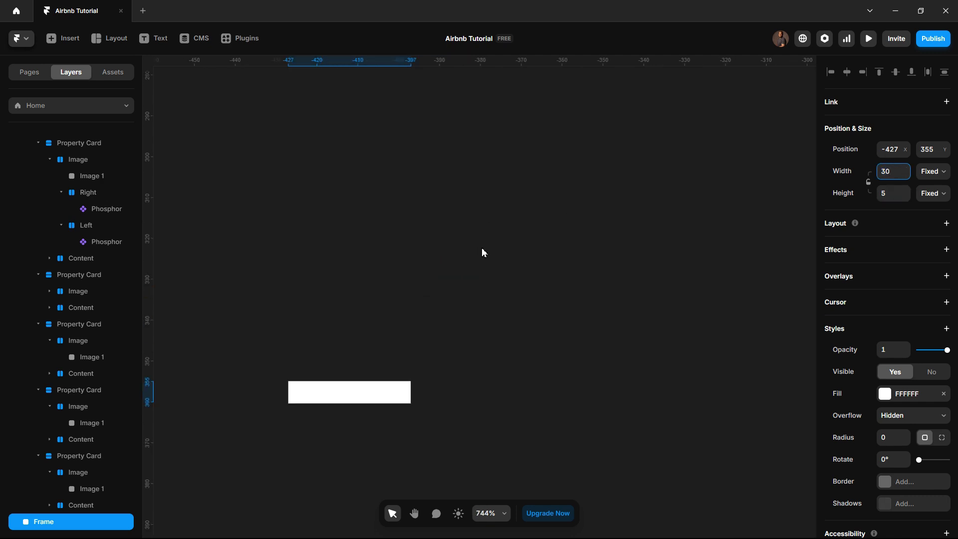
Round the small frame's corners with a radius of 2
click(891, 402)
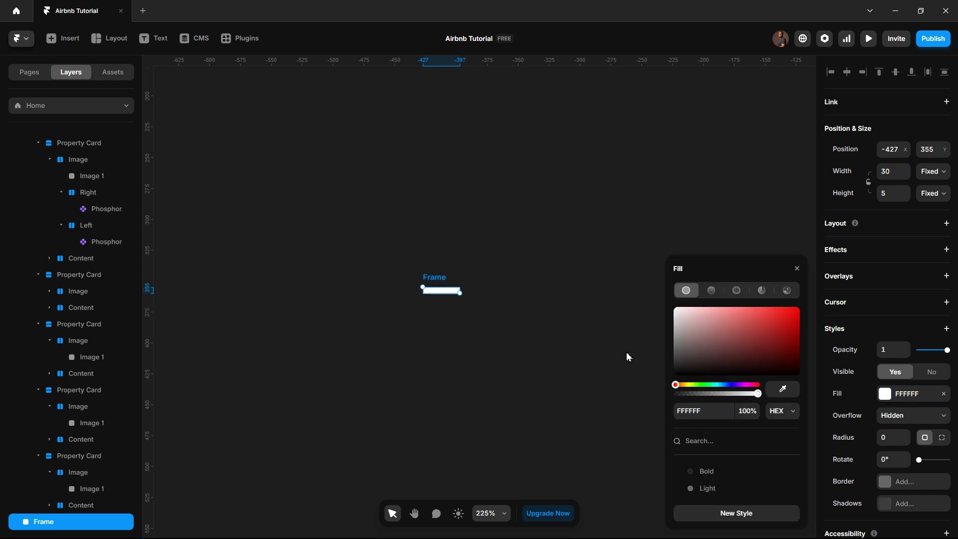
click(891, 443)
text(2)
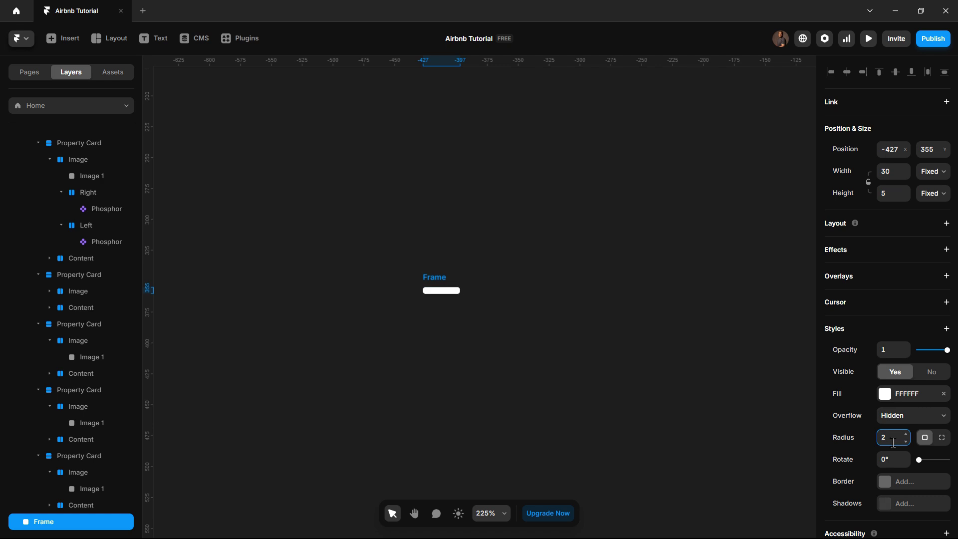
key(Return)
Duplicate the rounded bar directly beside the original and set the copy's width to 7
click(442, 297)
click(442, 292)
drag(442, 293, 486, 293)
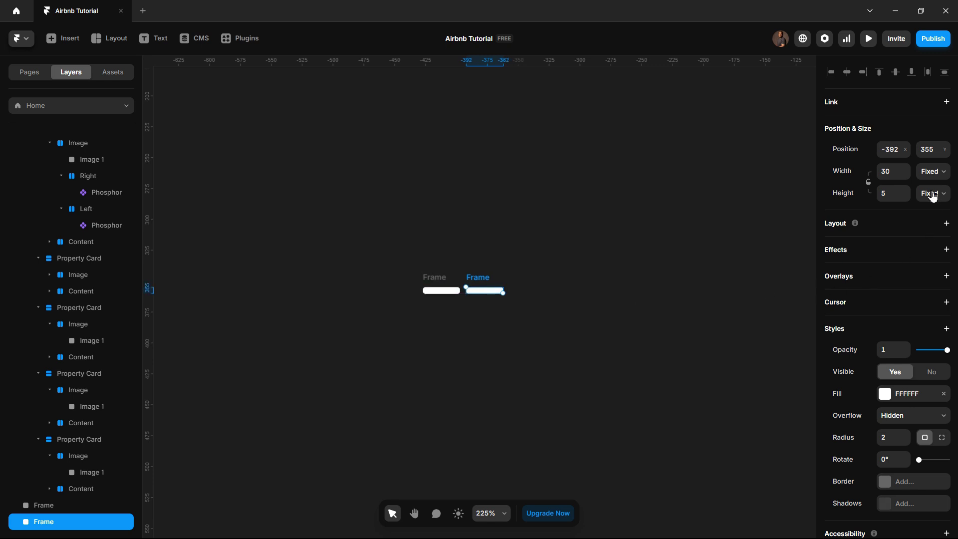
click(891, 174)
key(Return)
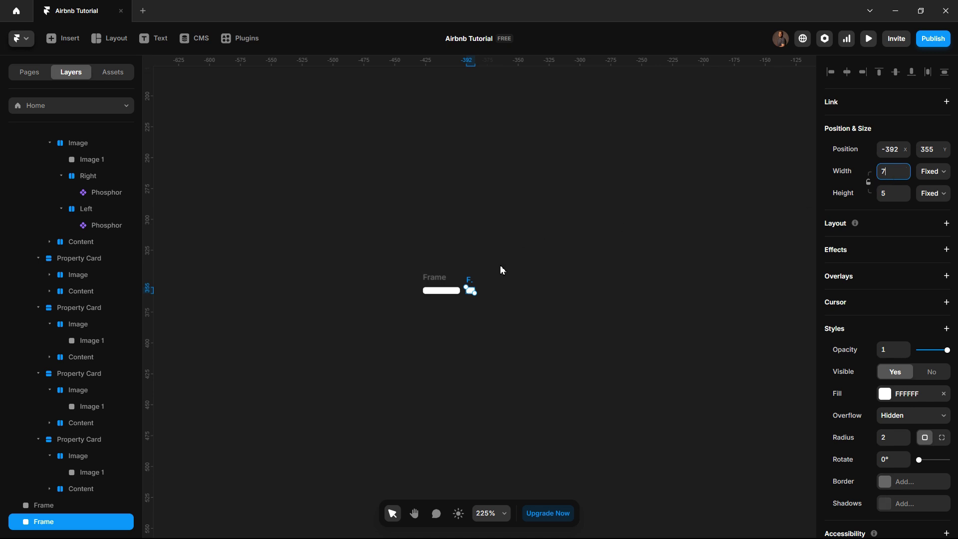
Duplicate the 7-wide frame three times in an evenly spaced row to make four short indicator dots beside the long bar
scroll(471, 302, up, 5)
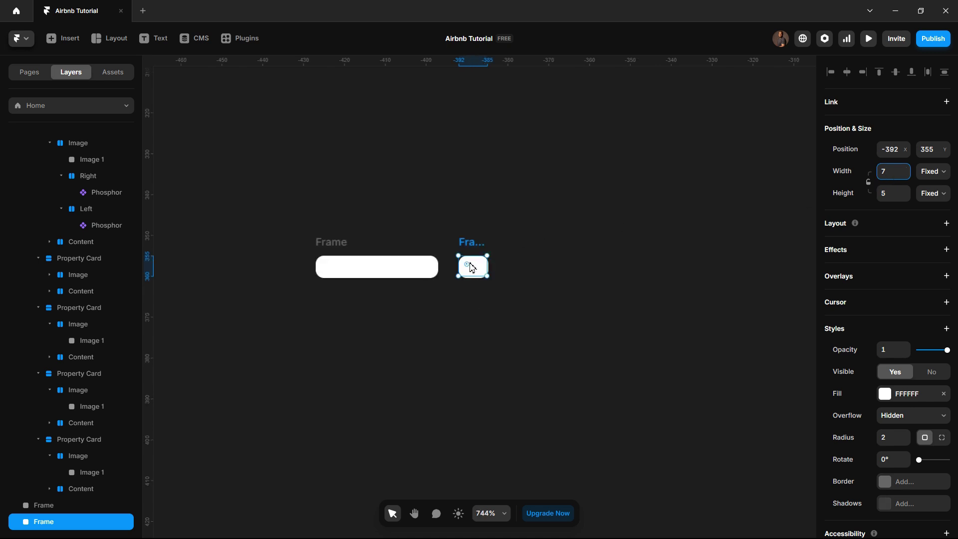
drag(471, 268, 519, 269)
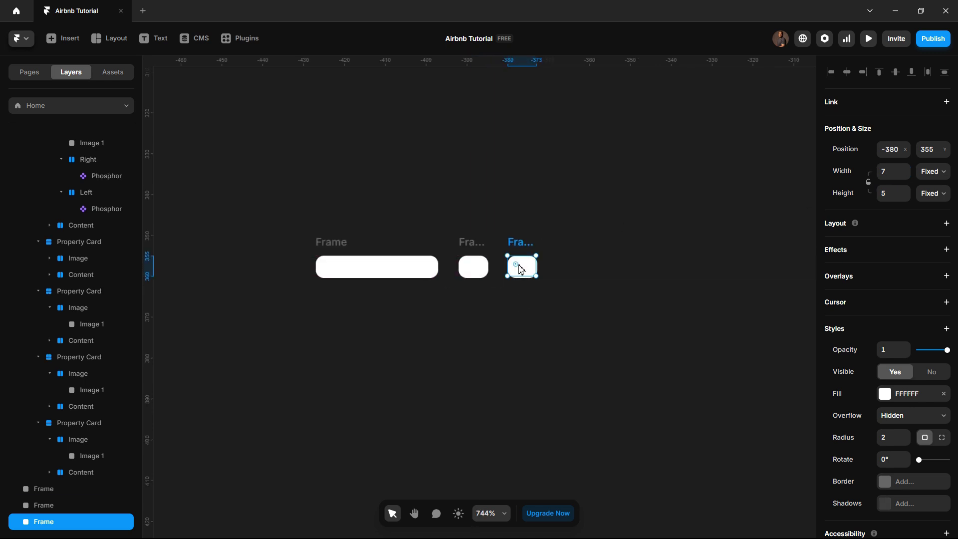
key(ctrl+d)
scroll(519, 269, right, 2)
key(ctrl+d)
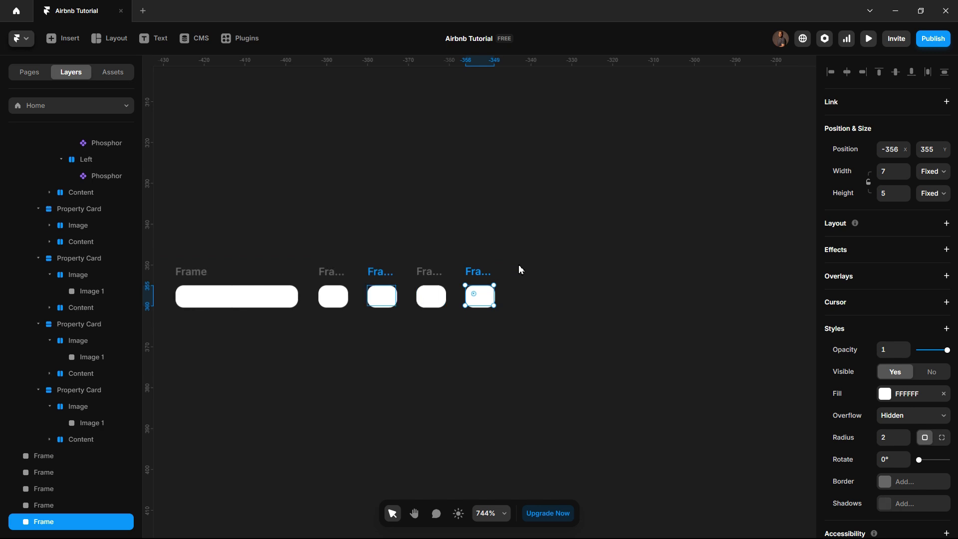
Wrap the long bar and the four short frames beside it together in a new stack
click(486, 237)
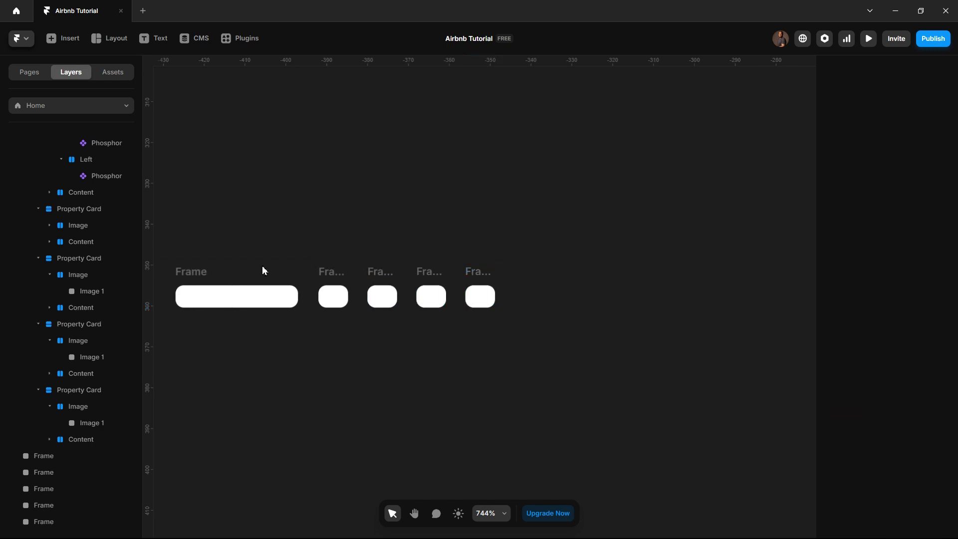
click(274, 274)
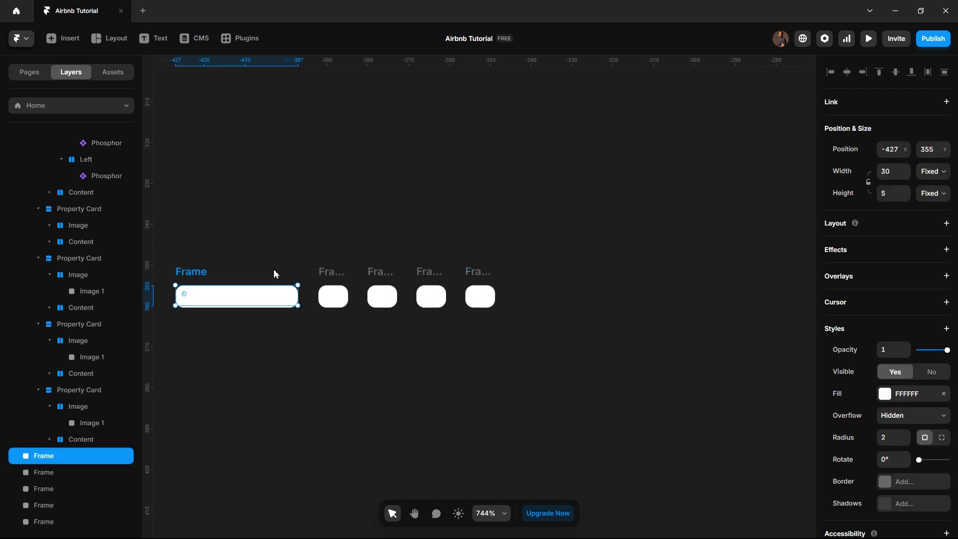
shift+click(339, 280)
shift+click(377, 271)
shift+click(425, 270)
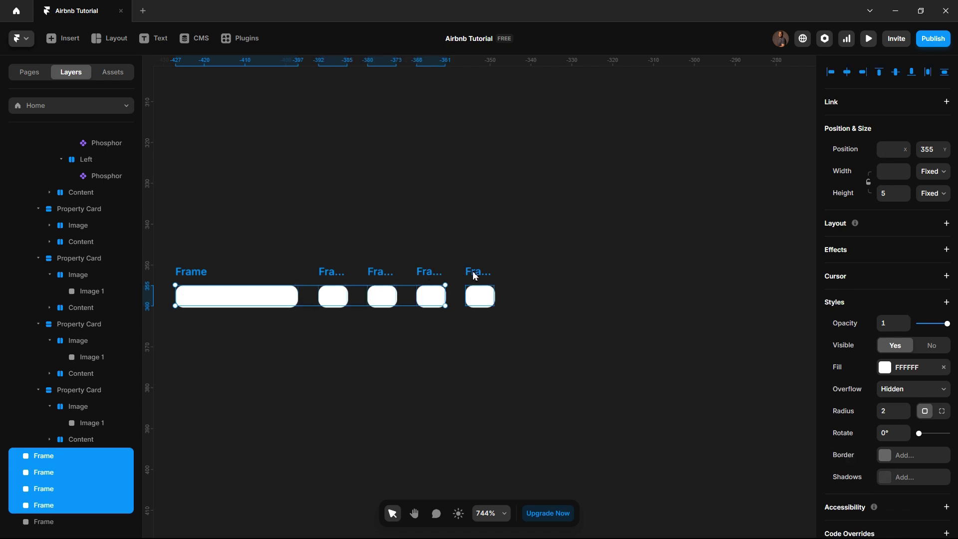
shift+click(474, 272)
right_click(473, 271)
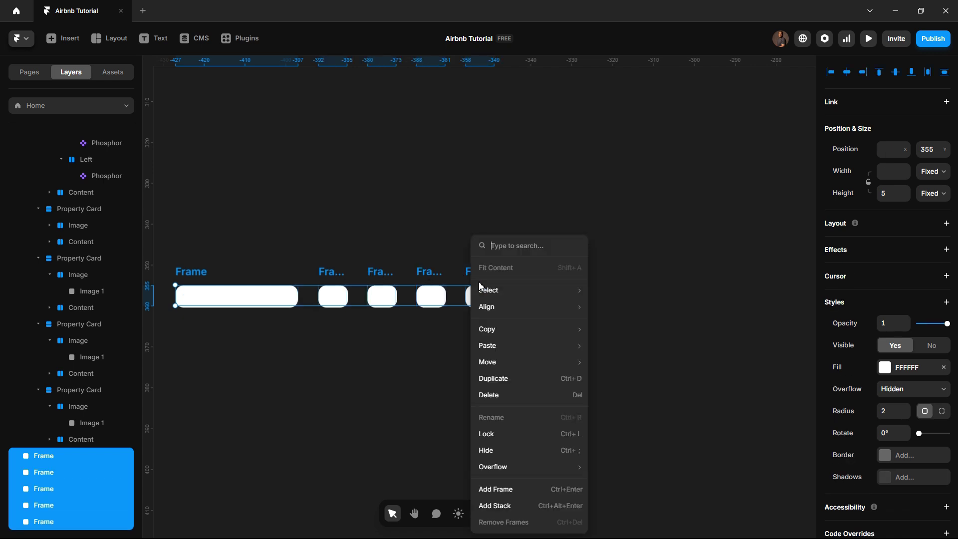
click(507, 509)
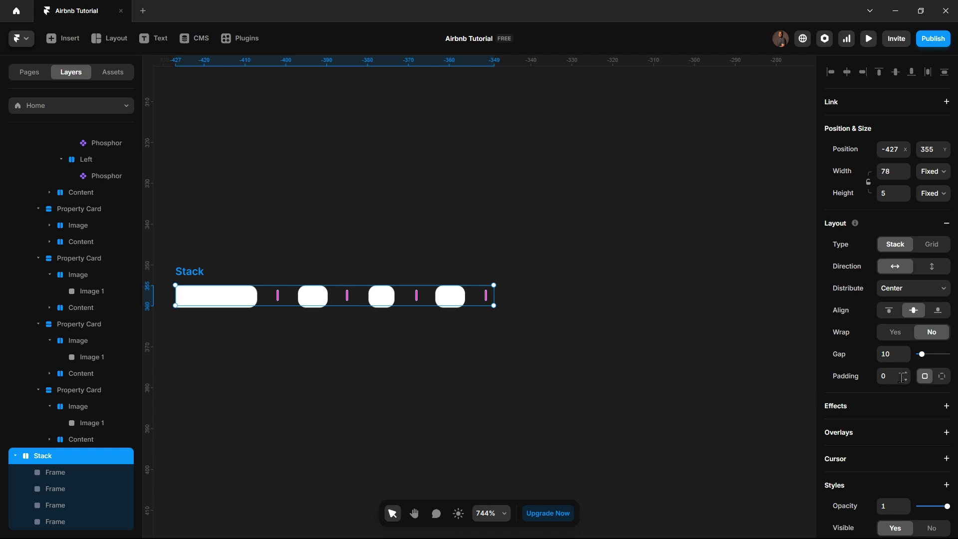
Set the new stack's gap to 2 and both its width and height to Fit Content
click(900, 359)
text(2)
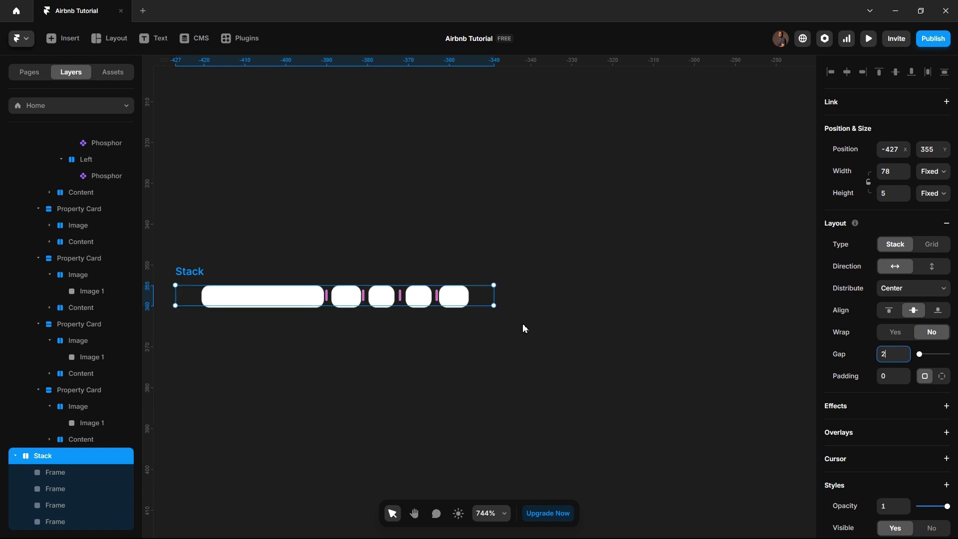
click(933, 176)
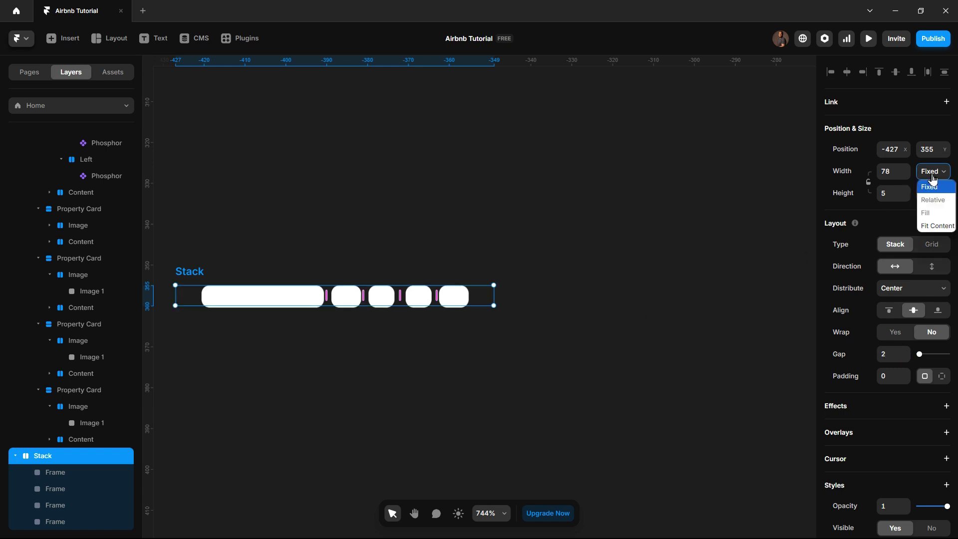
click(933, 226)
click(933, 194)
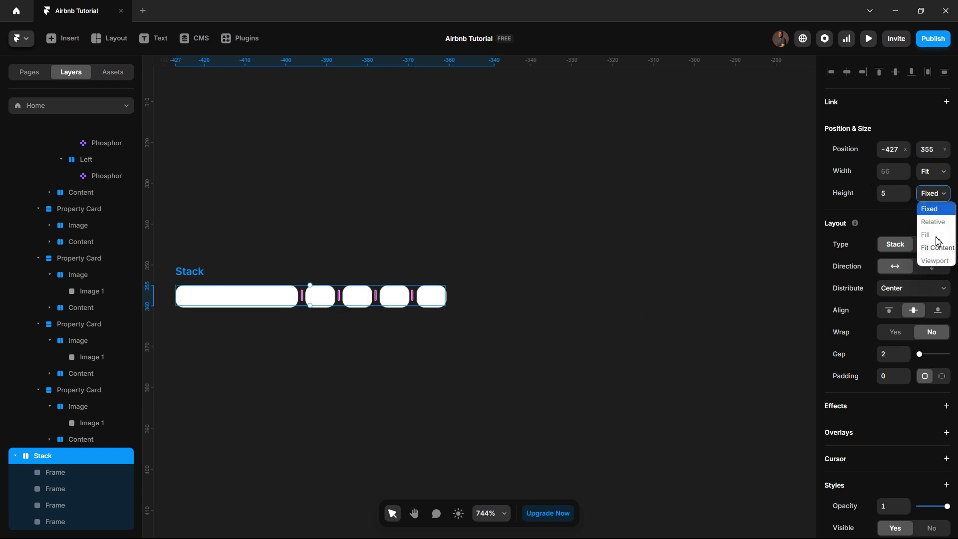
click(937, 246)
click(645, 317)
Fill the short frame next to the long bar with the Light color style
scroll(646, 317, down, 5)
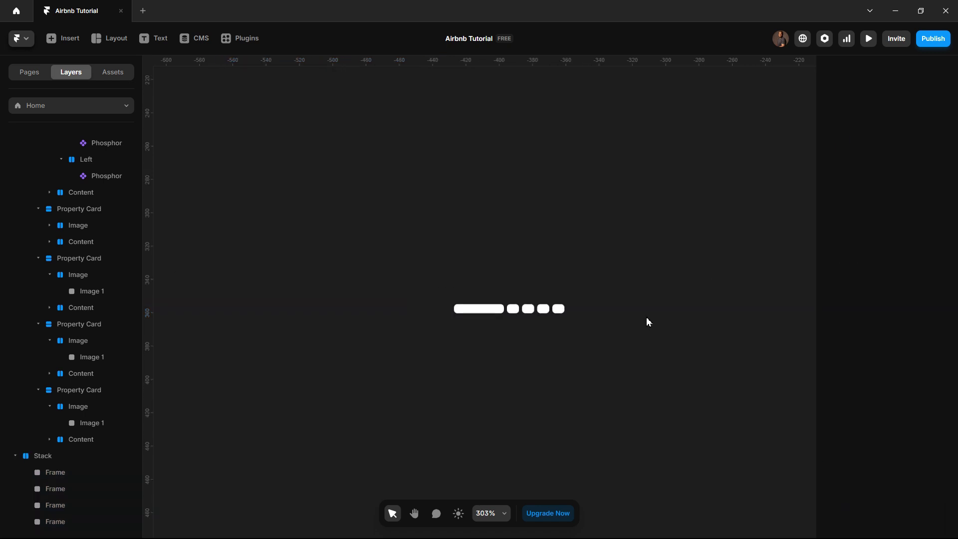
scroll(518, 313, up, 5)
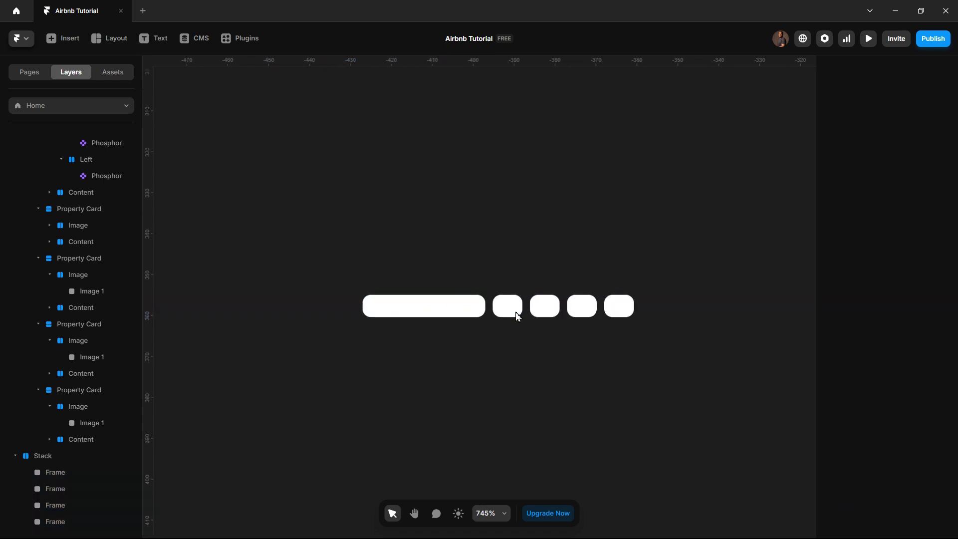
scroll(516, 313, up, 2)
click(507, 313)
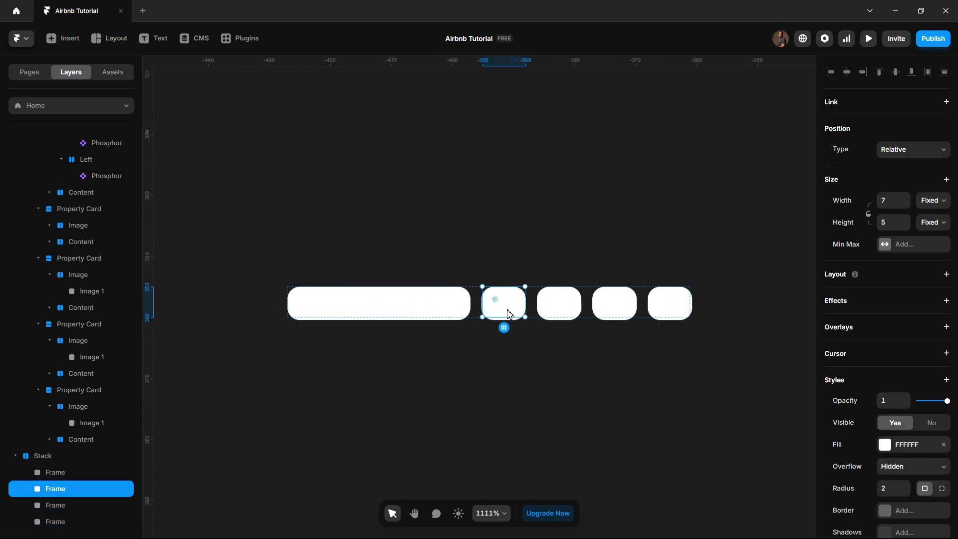
click(891, 450)
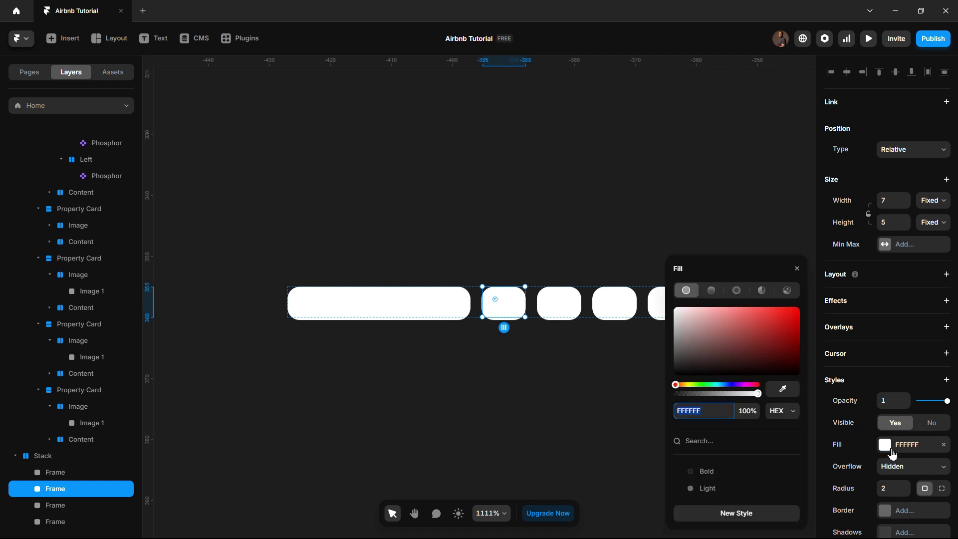
click(706, 488)
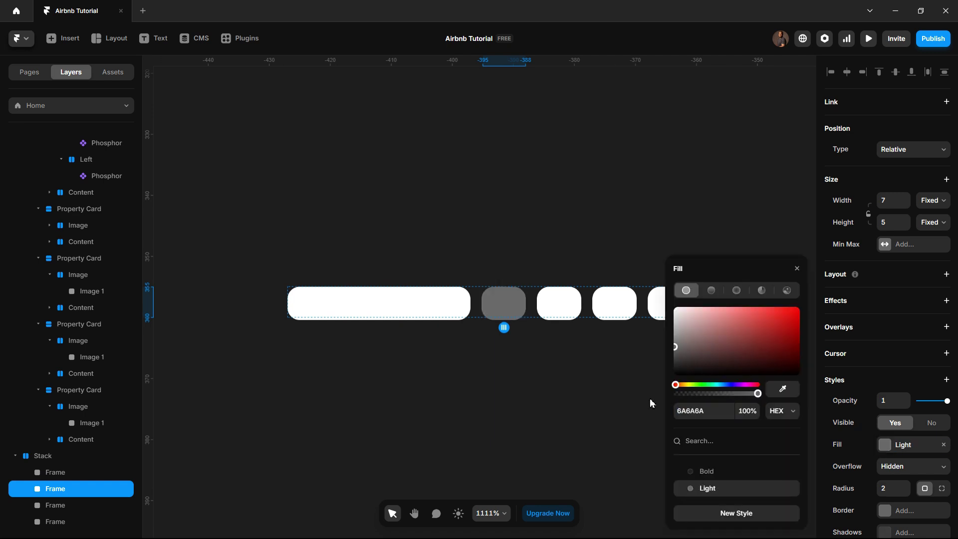
Apply the Light color style as the fill of the remaining three short frames
click(561, 307)
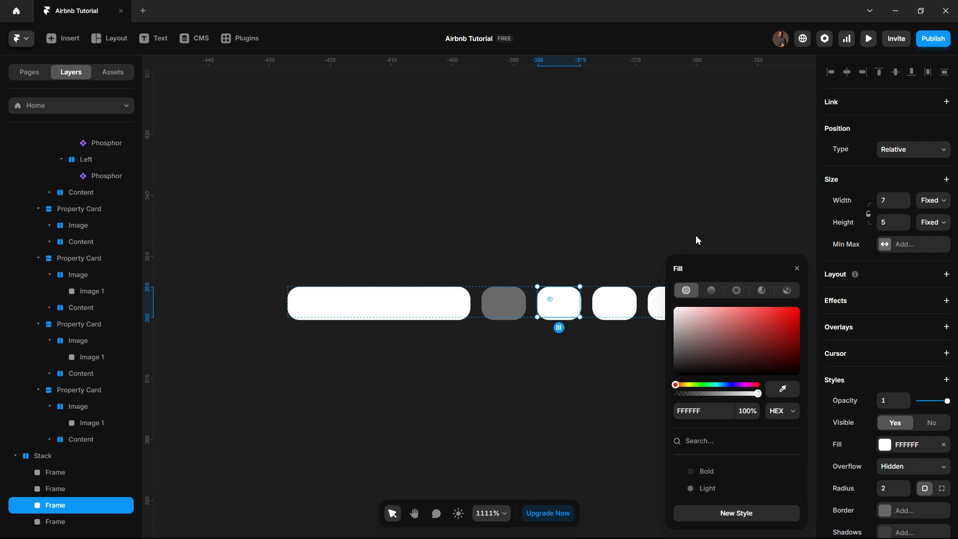
drag(697, 274, 403, 269)
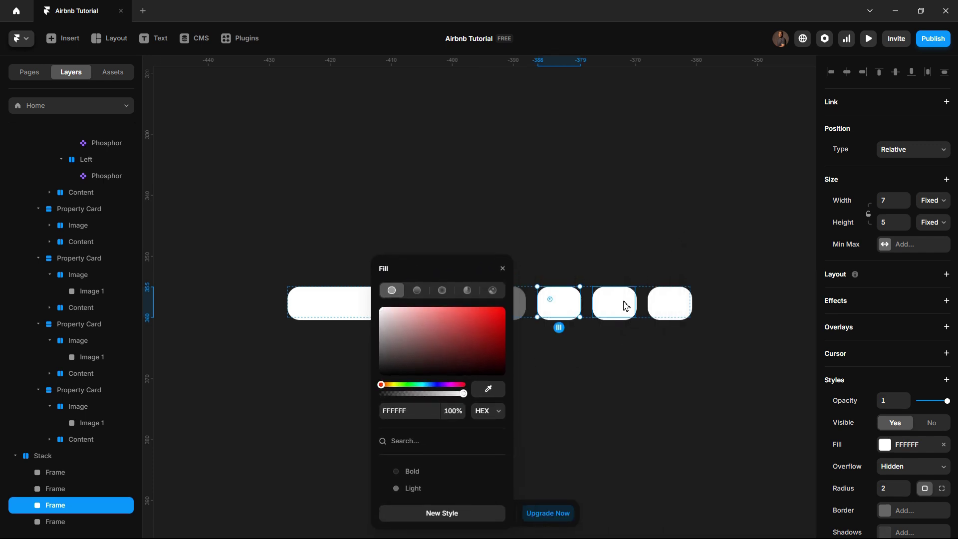
shift+click(625, 305)
shift+click(673, 306)
click(423, 491)
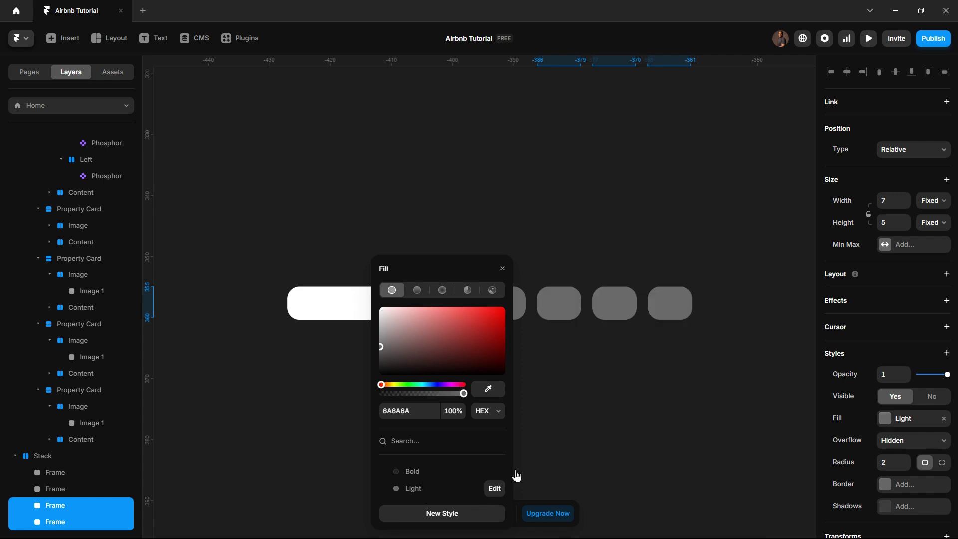
click(636, 445)
Rename the stack holding the indicator bars to Progress
ctrl+scroll(636, 445, down, 5)
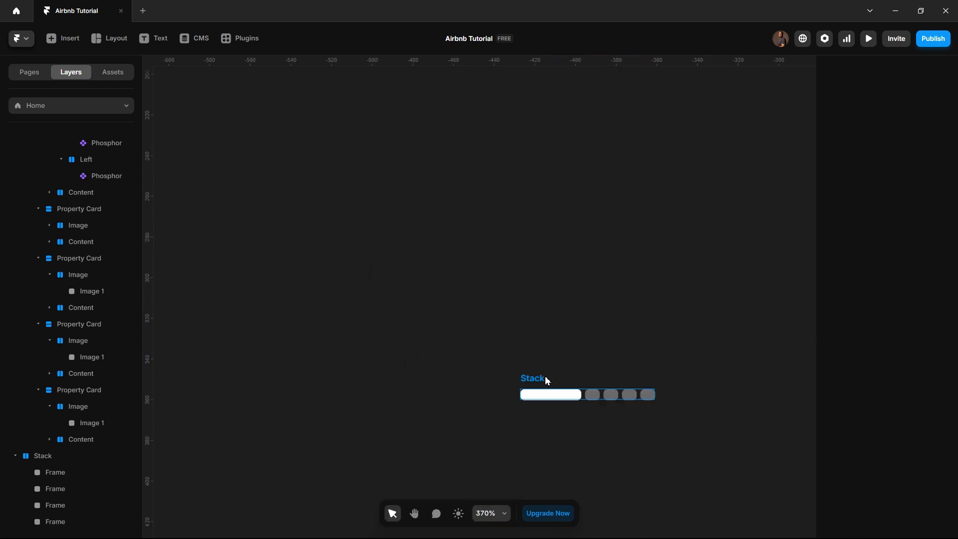
click(546, 382)
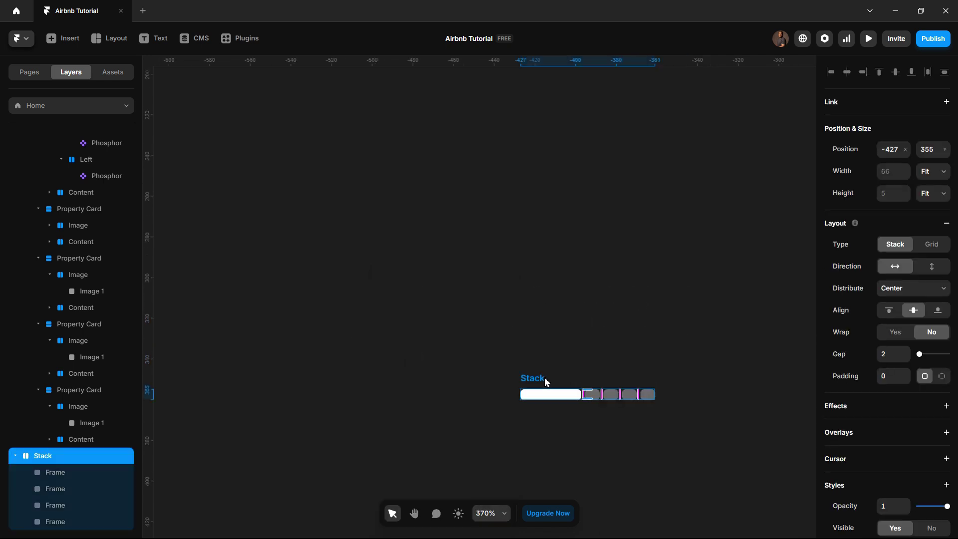
double_click(48, 455)
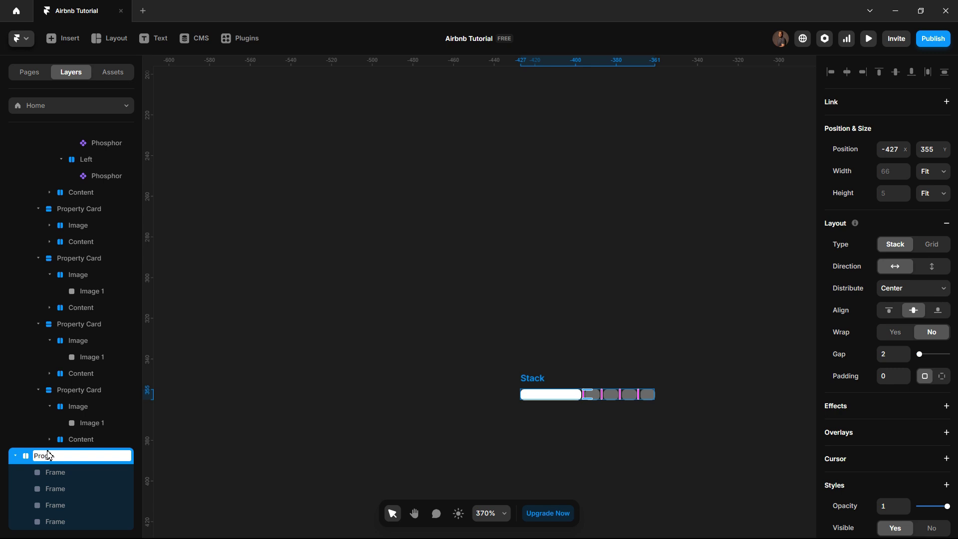
text(Progress)
key(Return)
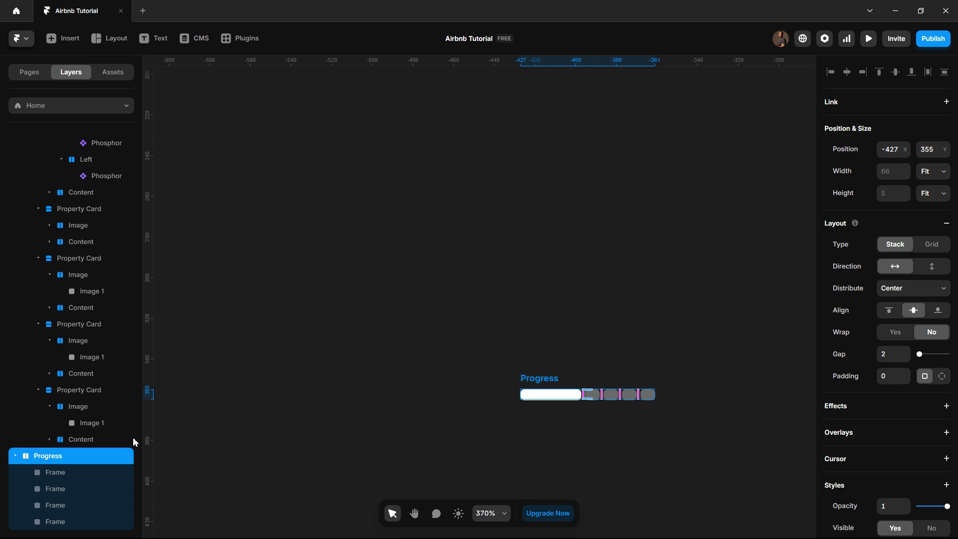
Move the Progress stack from the empty canvas into the first property card's Image stack by copying, deleting and pasting it
right_click(549, 382)
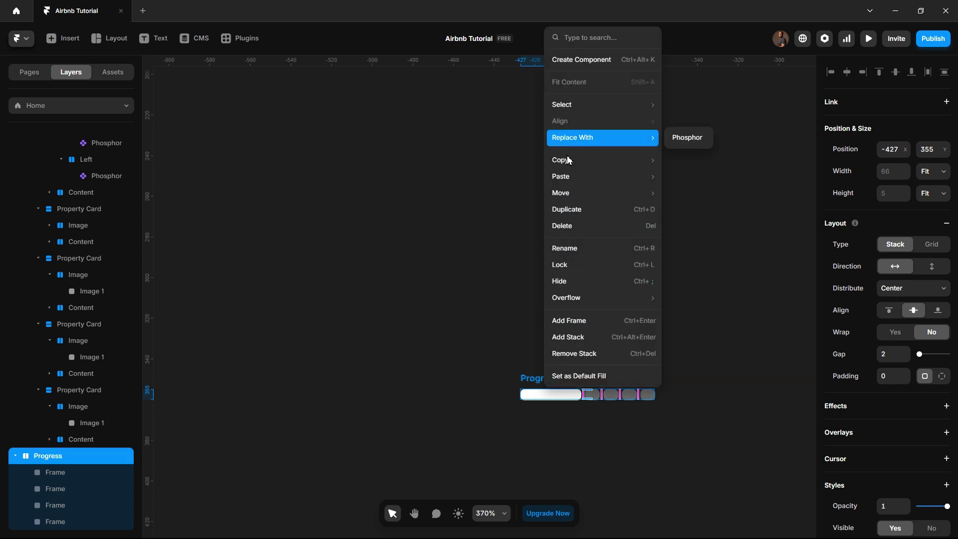
mouse_move(569, 159)
click(689, 162)
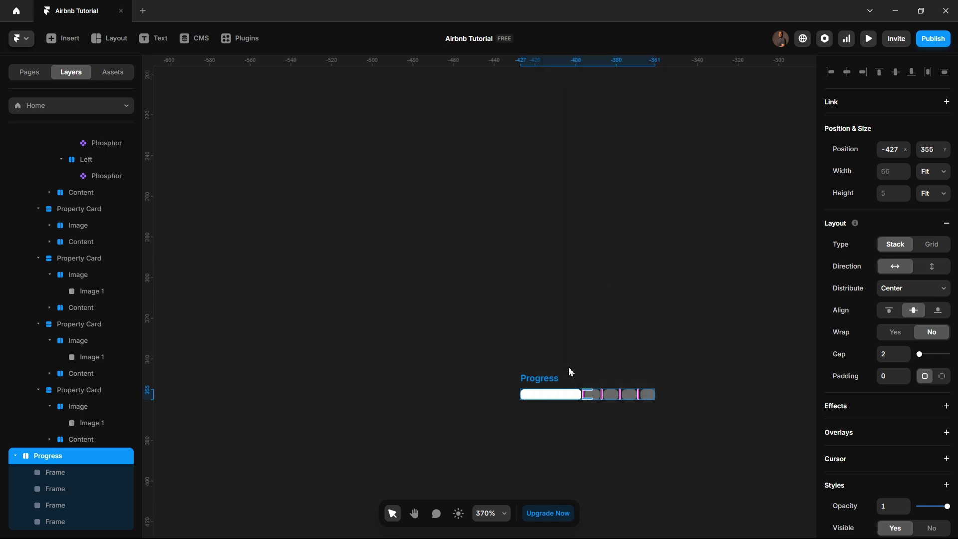
key(Delete)
scroll(548, 374, down, 10)
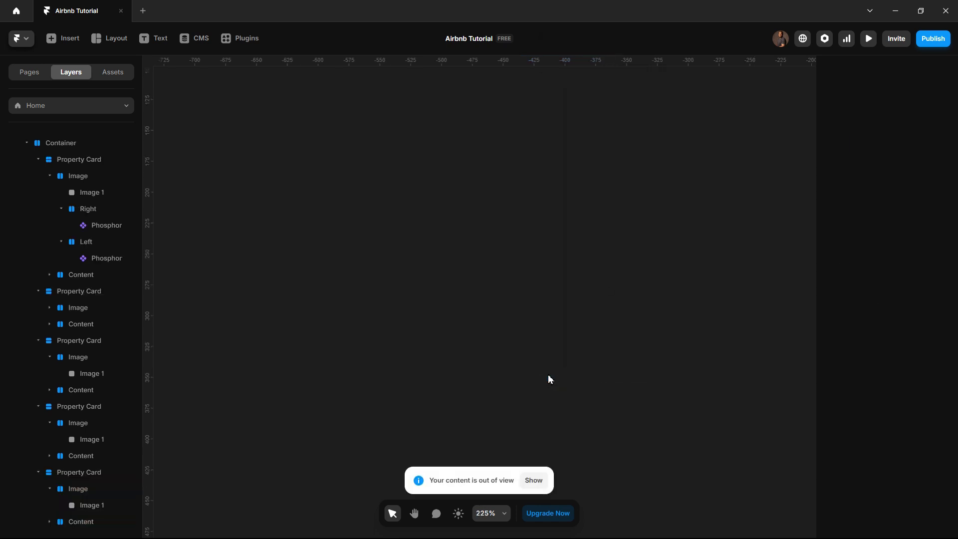
scroll(788, 429, up, 8)
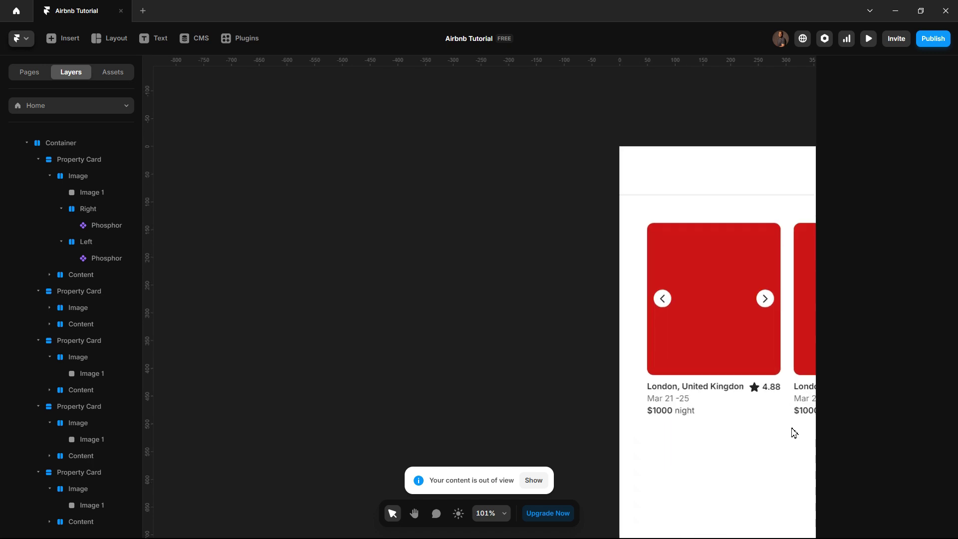
click(662, 295)
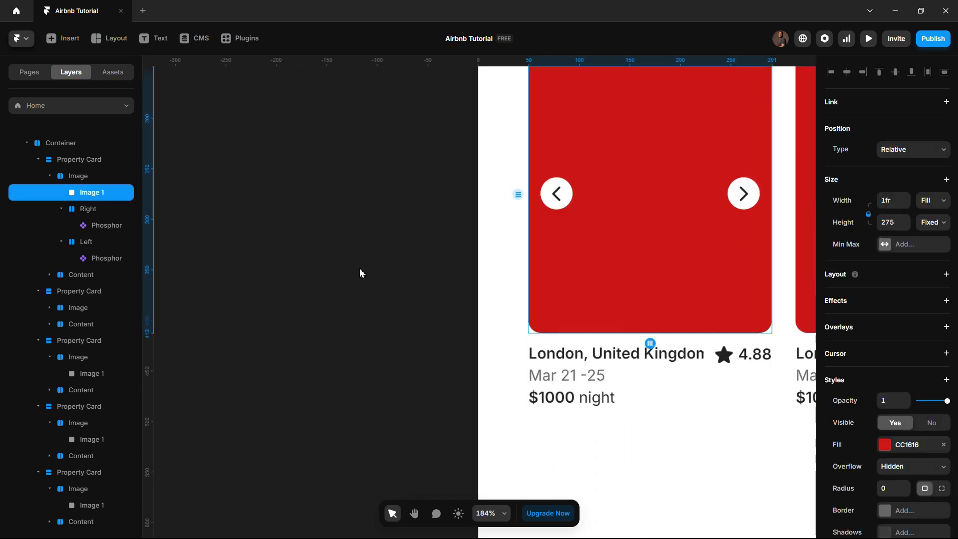
click(83, 176)
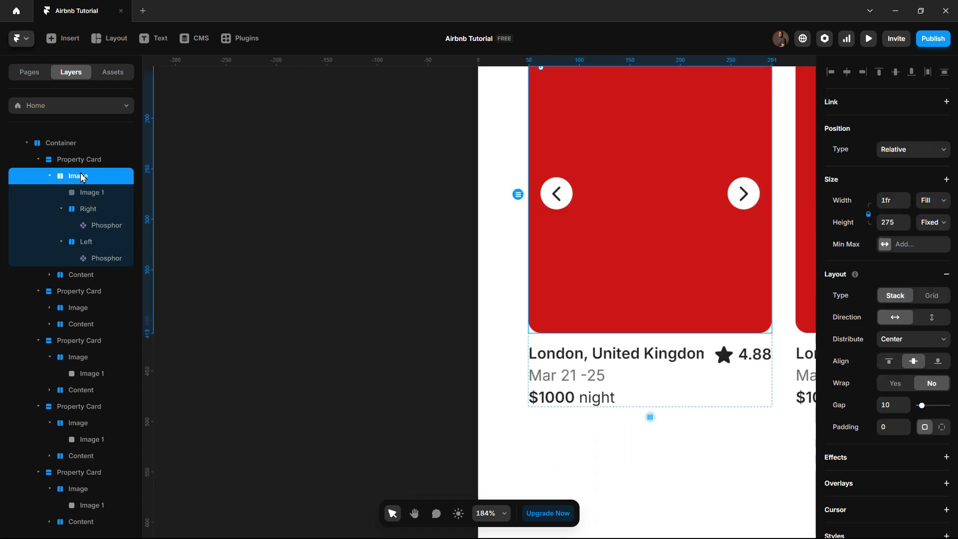
key(ctrl+v)
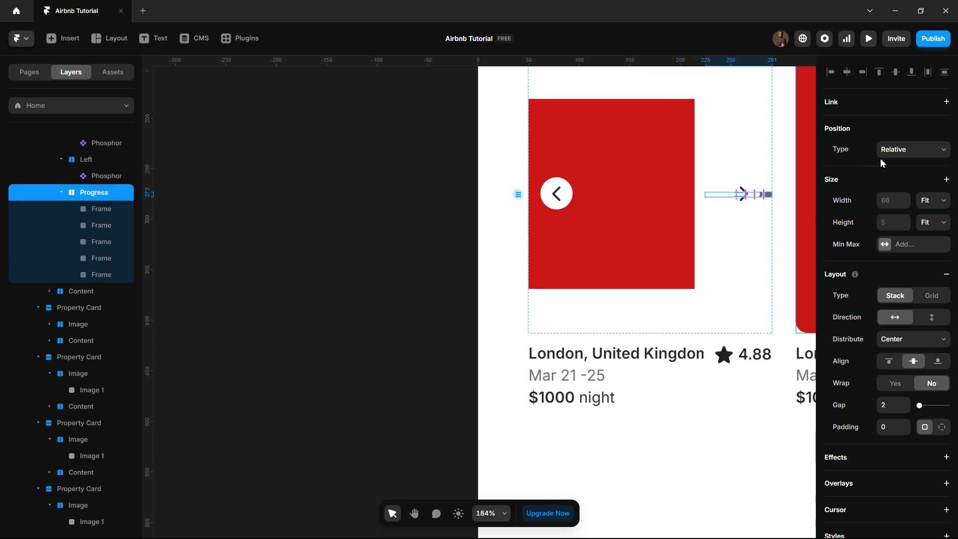
Give the Progress stack absolute positioning without a side constraint and center it horizontally in the card image
click(911, 156)
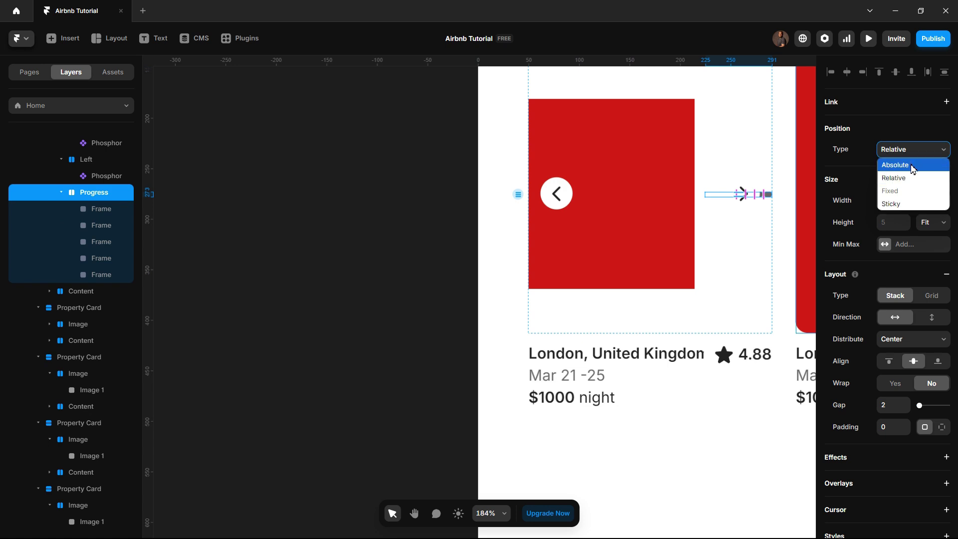
click(912, 165)
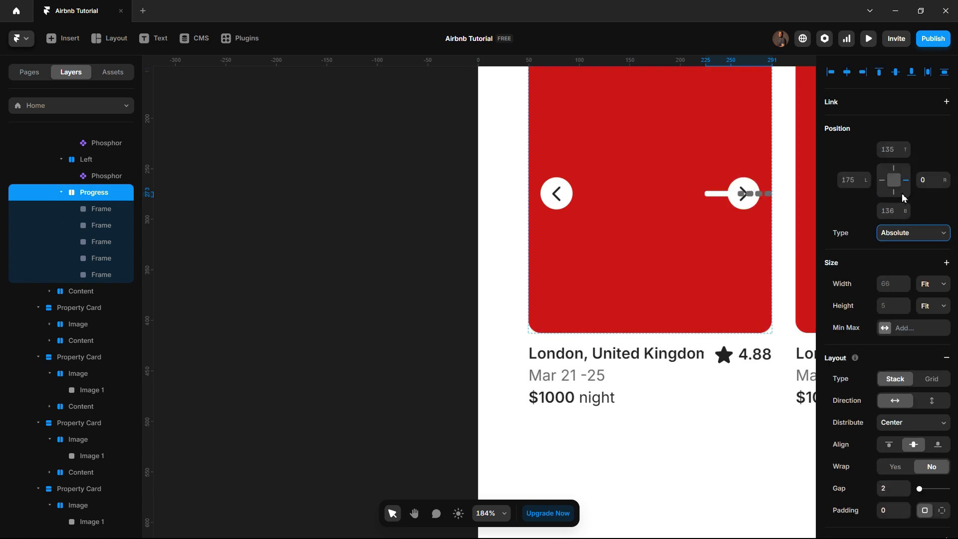
click(910, 181)
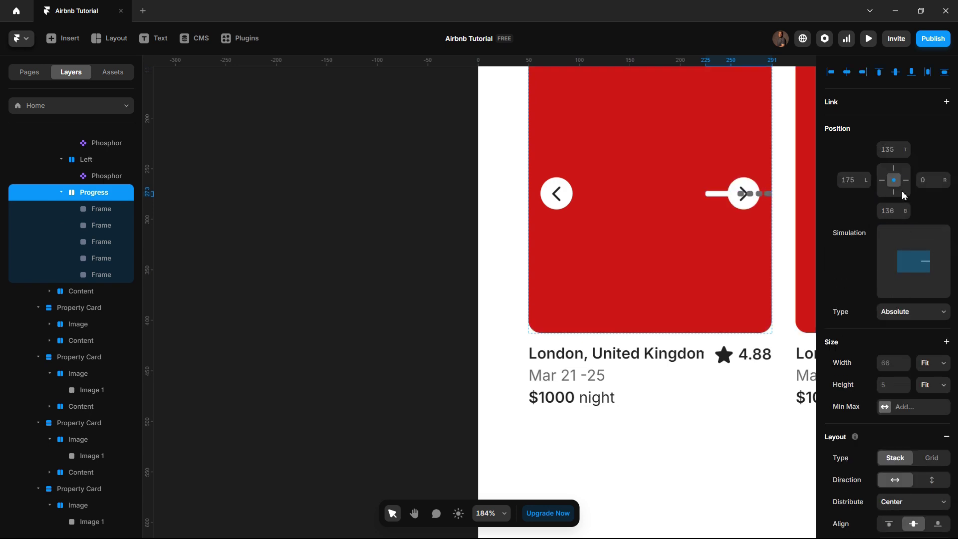
click(895, 196)
click(897, 200)
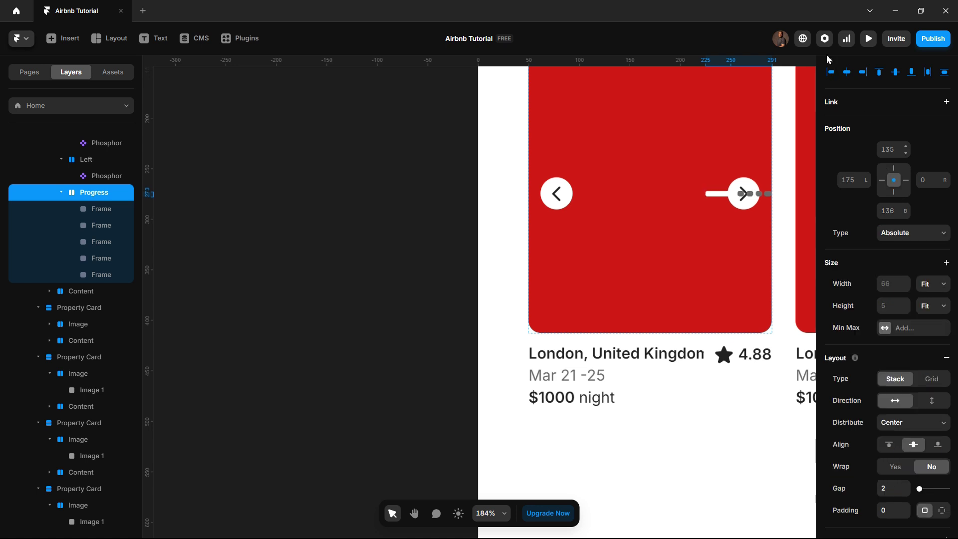
click(848, 73)
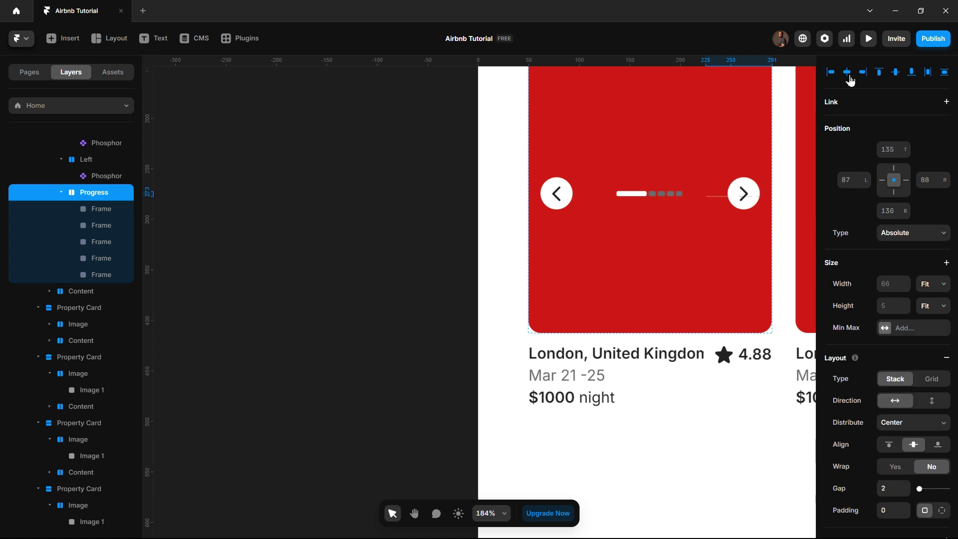
Pin the Progress stack to the bottom edge of the card image with an offset of 16
click(897, 200)
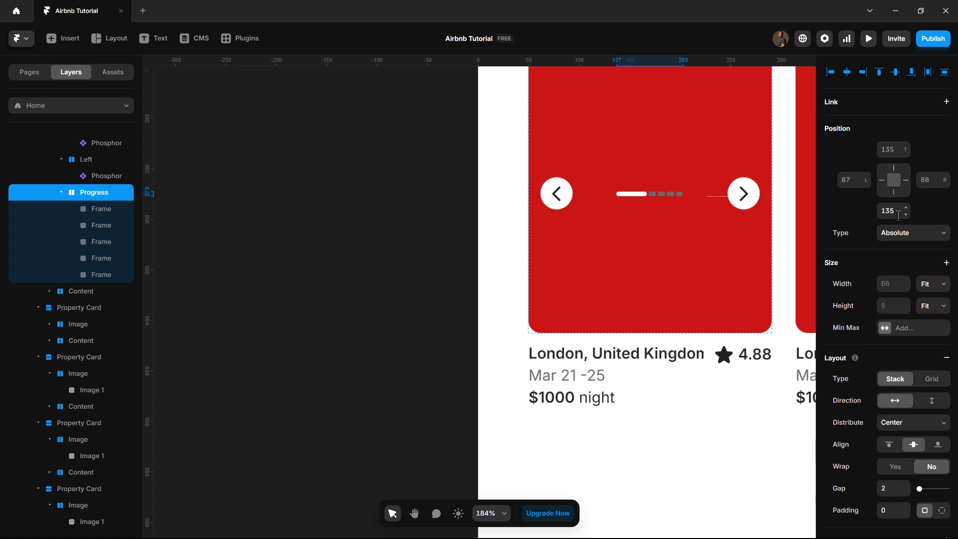
click(903, 210)
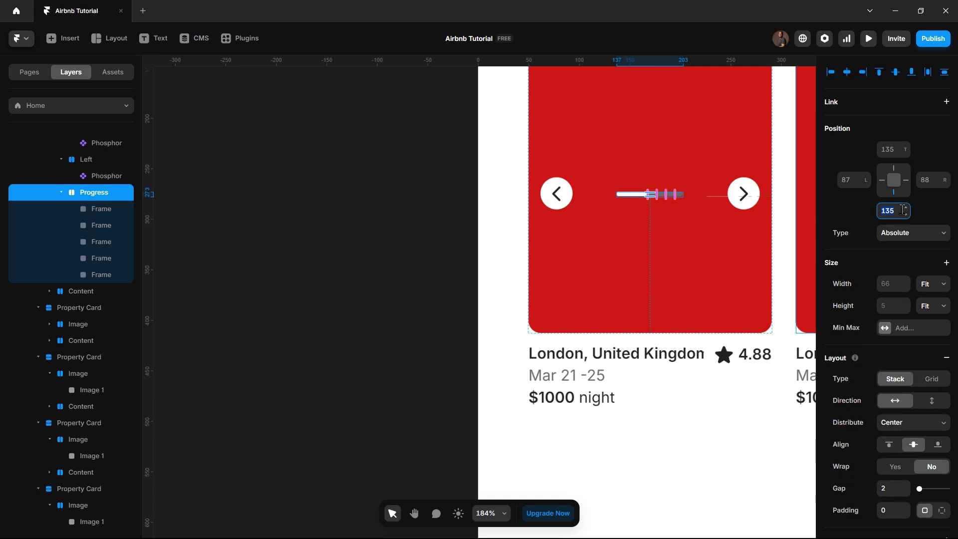
text(2)
key(BackSpace)
text(16)
key(Return)
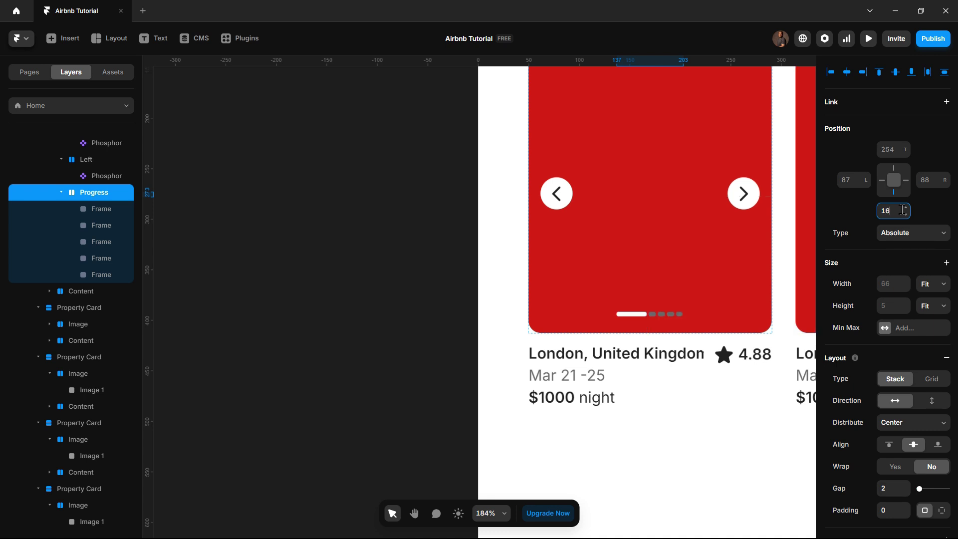
Change the fill of the four short indicator bars in the first card's Progress stack to white FFFFFF
click(306, 357)
drag(359, 392, 273, 344)
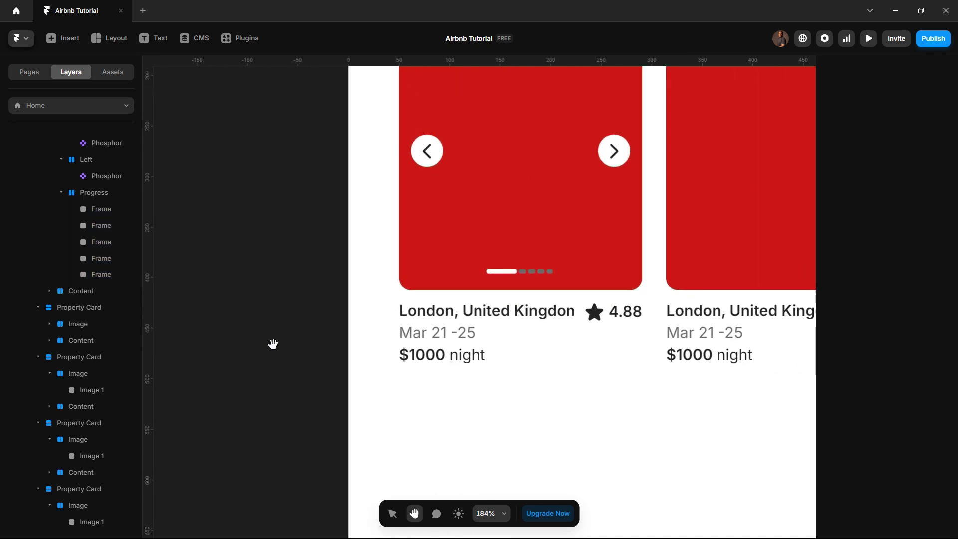
scroll(273, 344, right, 3)
scroll(477, 317, down, 5)
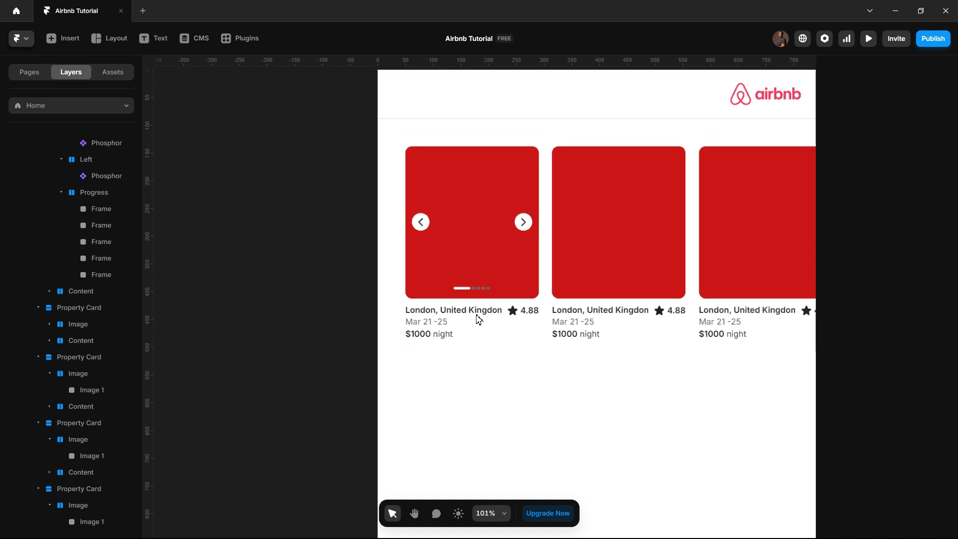
scroll(477, 317, down, 2)
scroll(488, 311, up, 3)
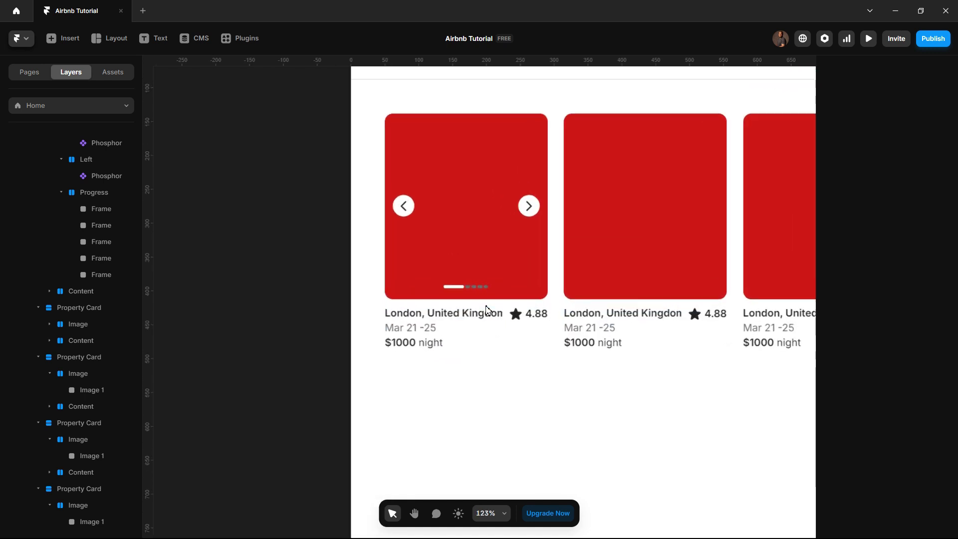
scroll(488, 310, up, 1)
scroll(465, 285, up, 4)
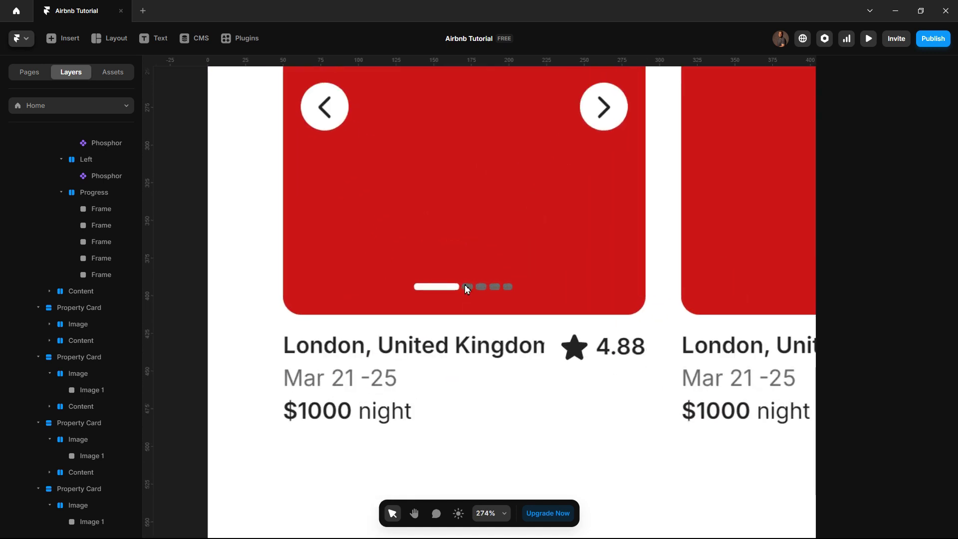
scroll(465, 284, up, 5)
click(467, 291)
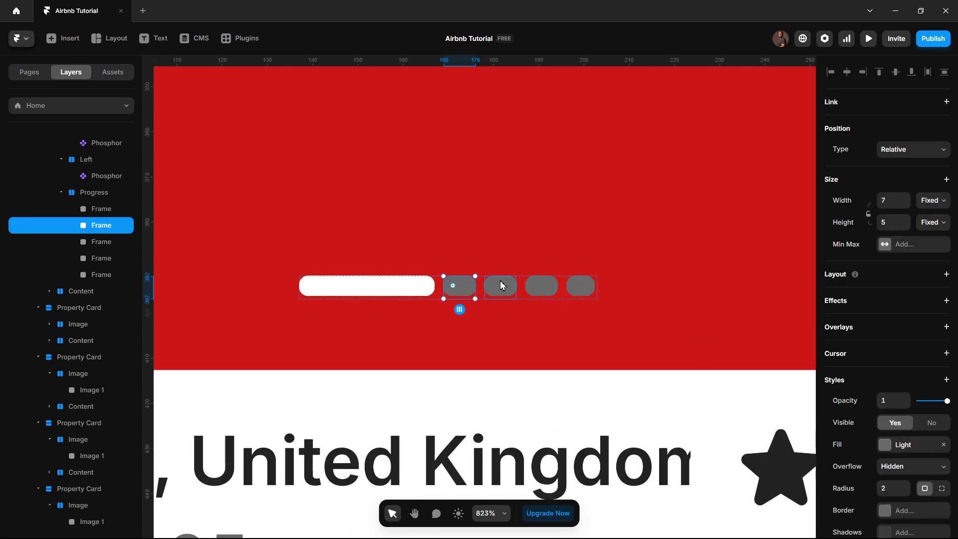
shift+click(502, 292)
shift+click(564, 289)
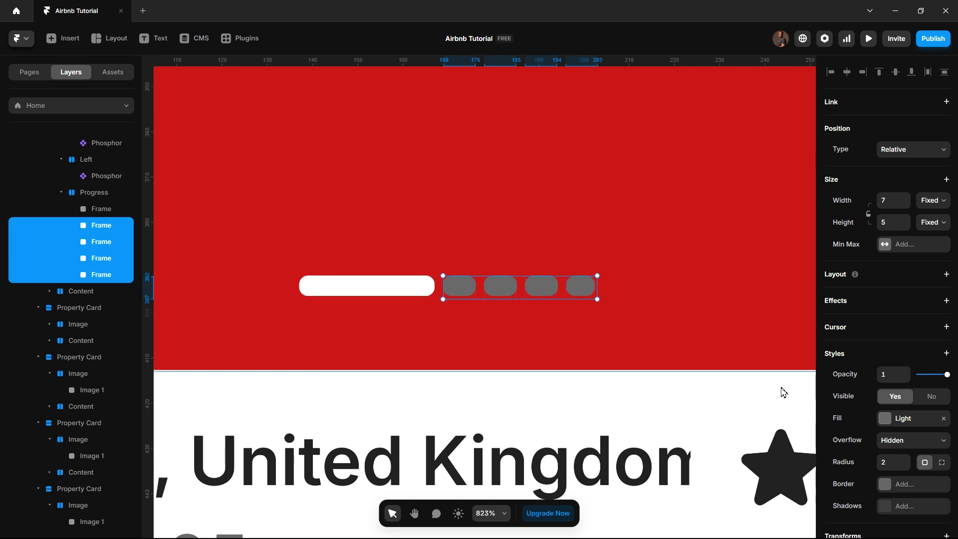
click(886, 420)
text(ff)
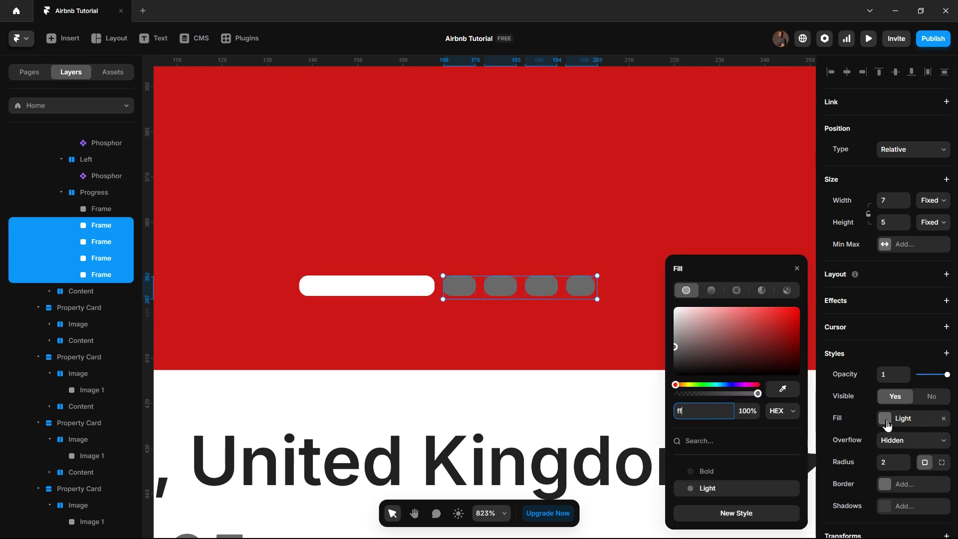
key(Return)
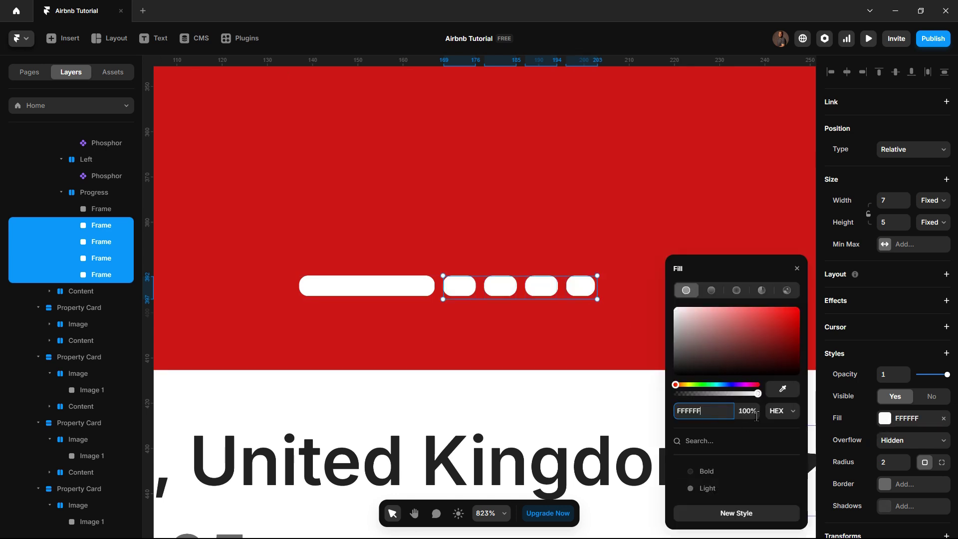
Lower the fill opacity of the four short indicator bars to 70% and deselect them
click(756, 414)
text(70)
key(Return)
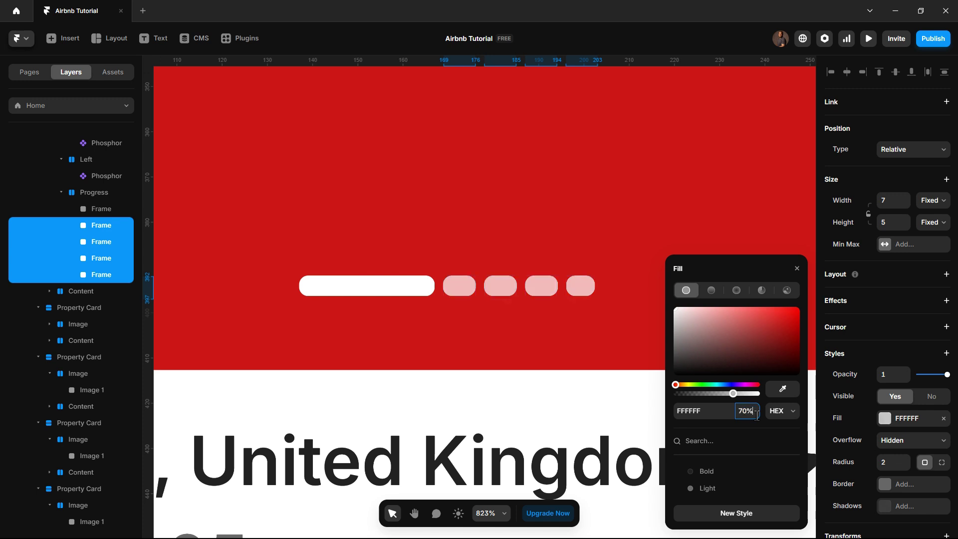
scroll(450, 328, down, 5)
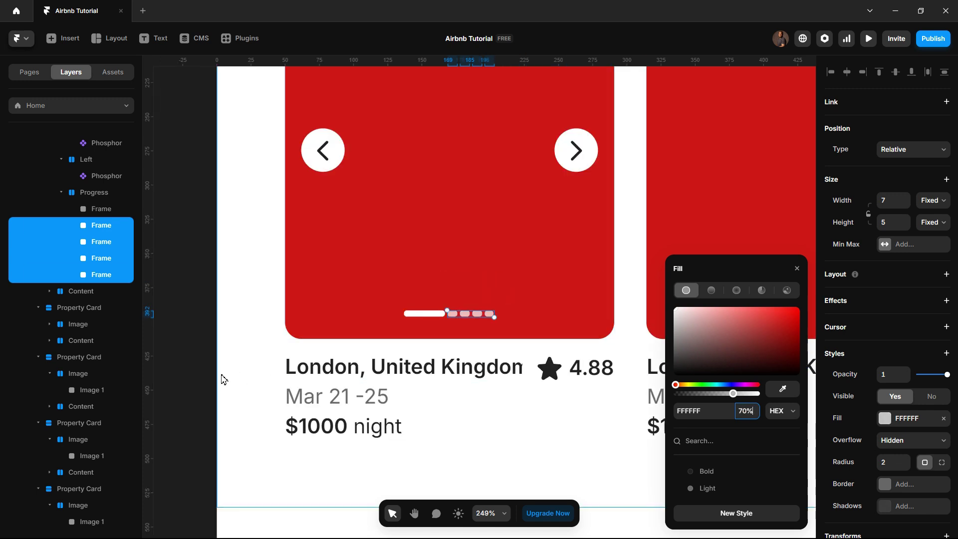
click(213, 383)
Switch the fill of Image 1 in the first property card from a solid color to an image
scroll(229, 398, left, 2)
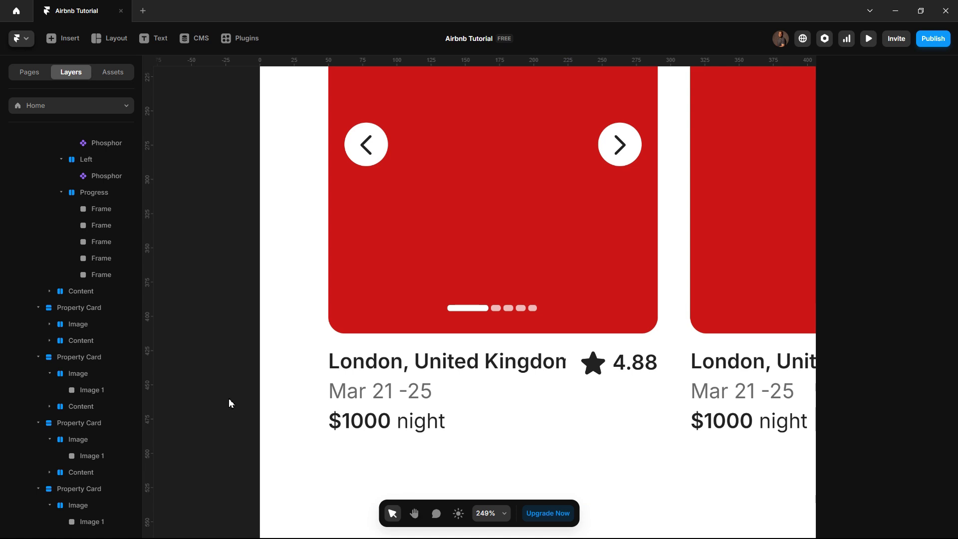
scroll(244, 398, down, 2)
scroll(243, 398, down, 2)
scroll(227, 370, down, 1)
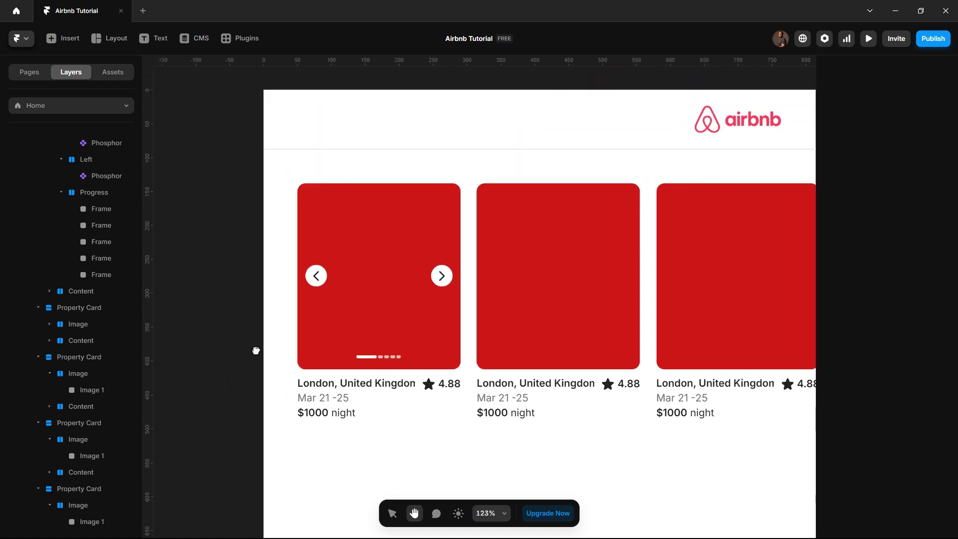
scroll(259, 349, left, 1)
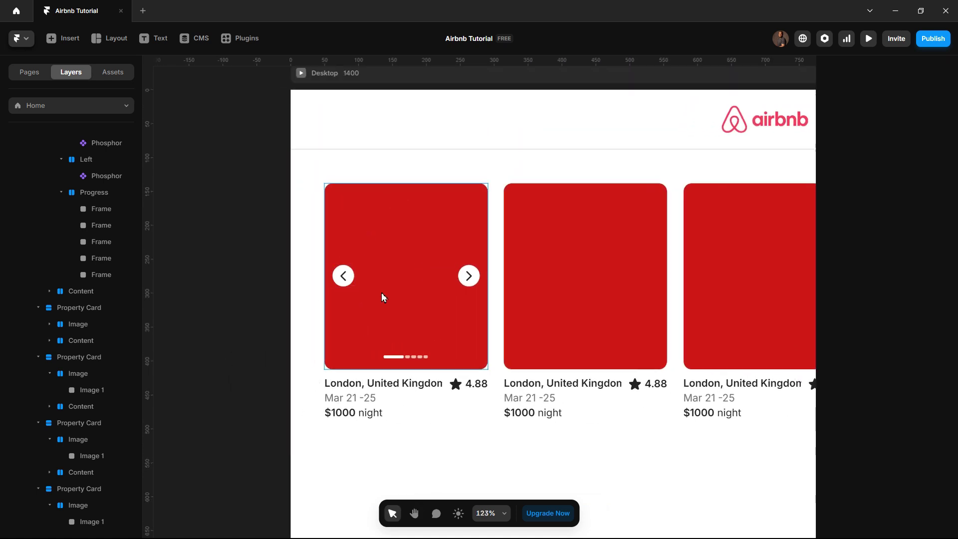
key(alt+Tab)
key(alt+Tab)
click(398, 232)
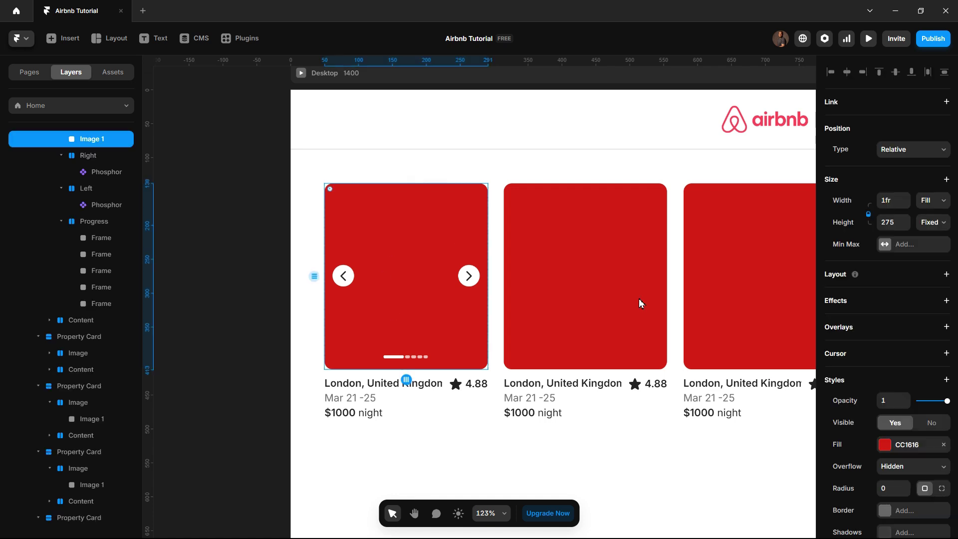
click(895, 452)
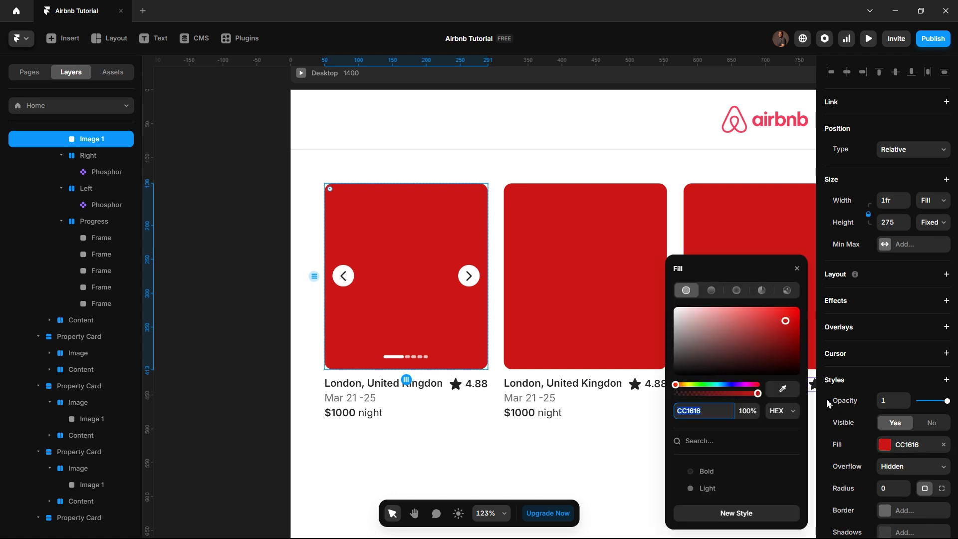
click(787, 291)
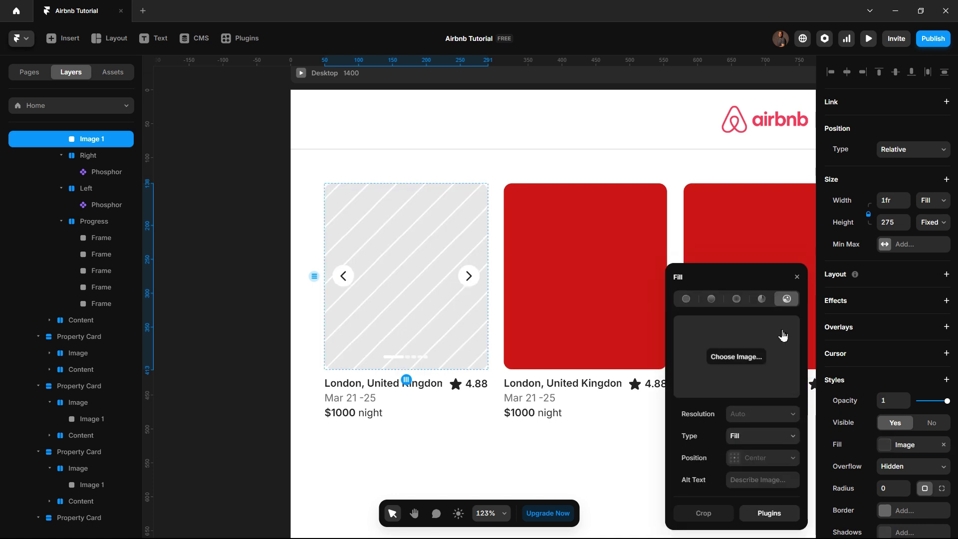
Search Unsplash for "property house" and fill the first card's Image 1 with the photo of the modern house with a pool
click(764, 517)
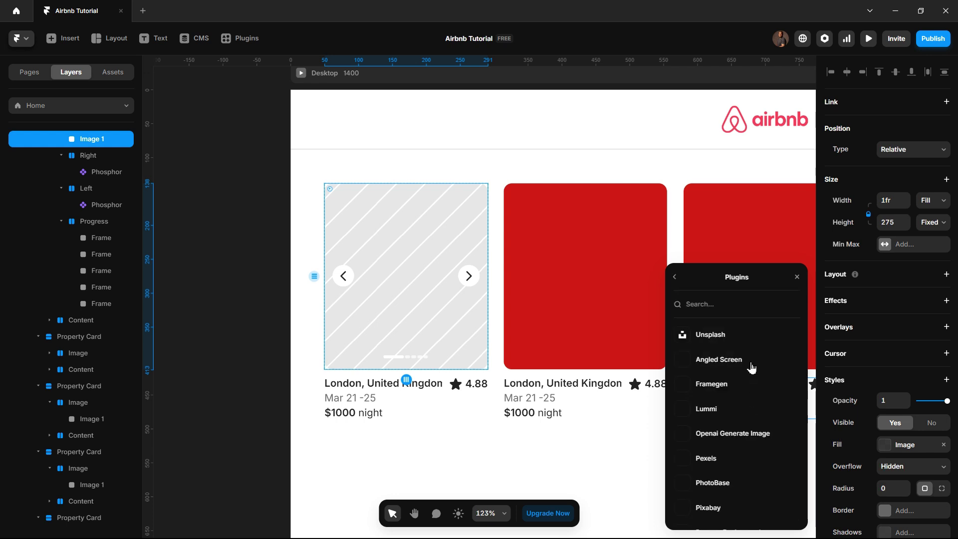
click(720, 341)
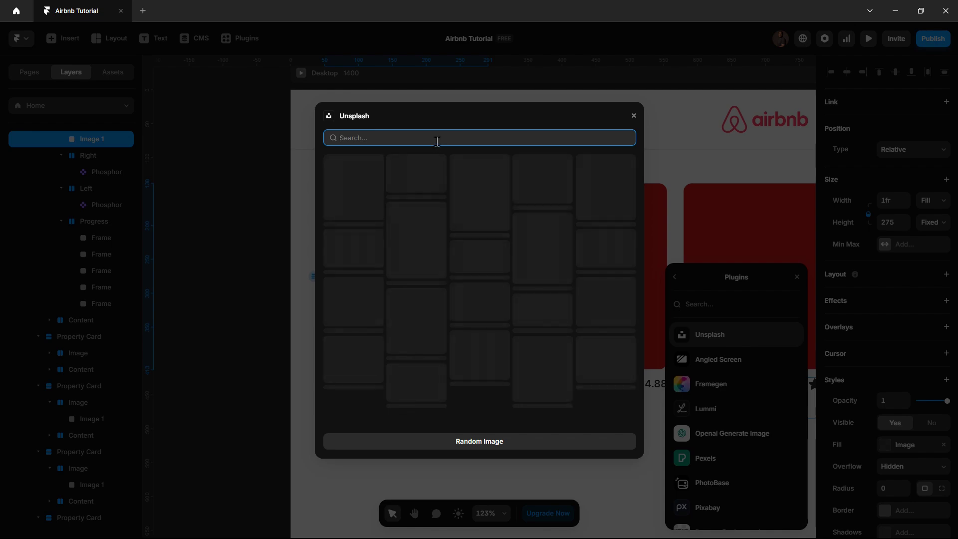
text(property house)
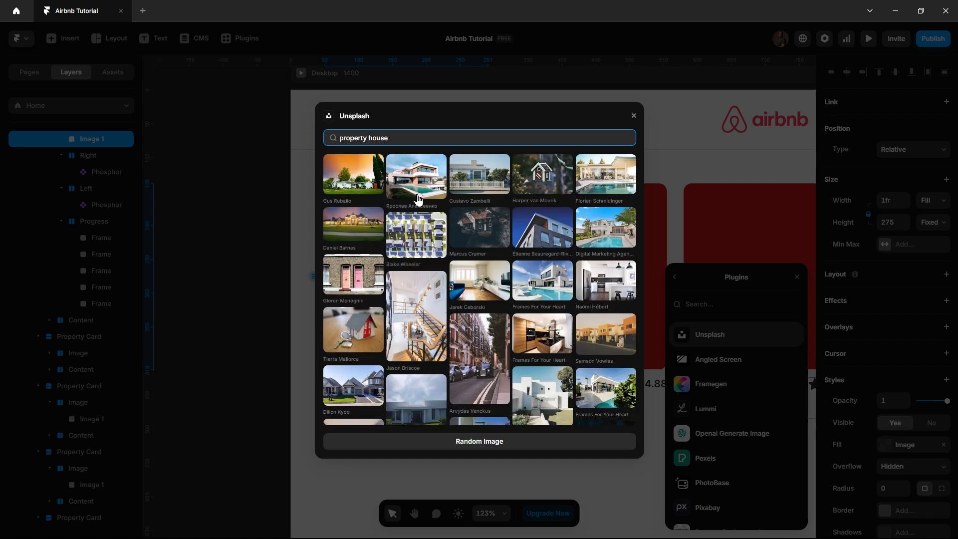
click(416, 184)
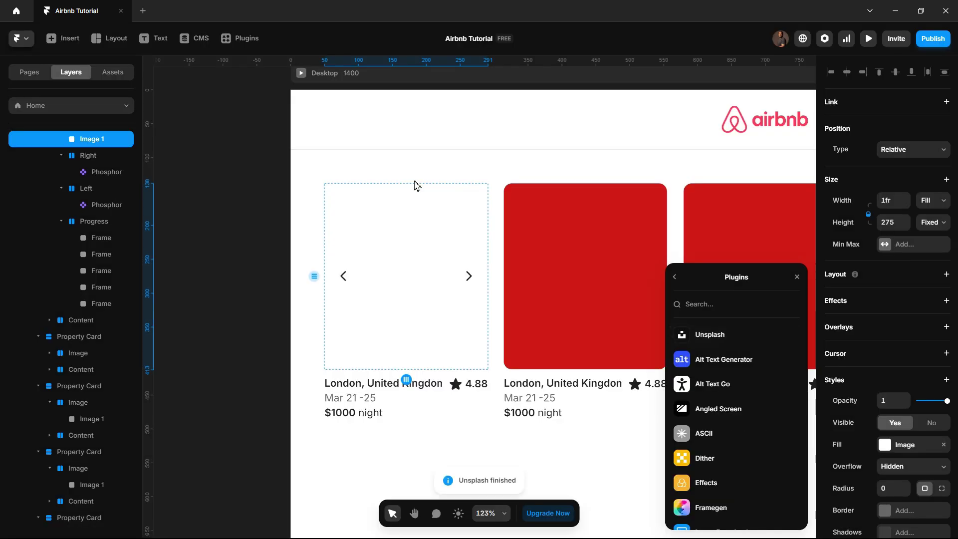
click(215, 349)
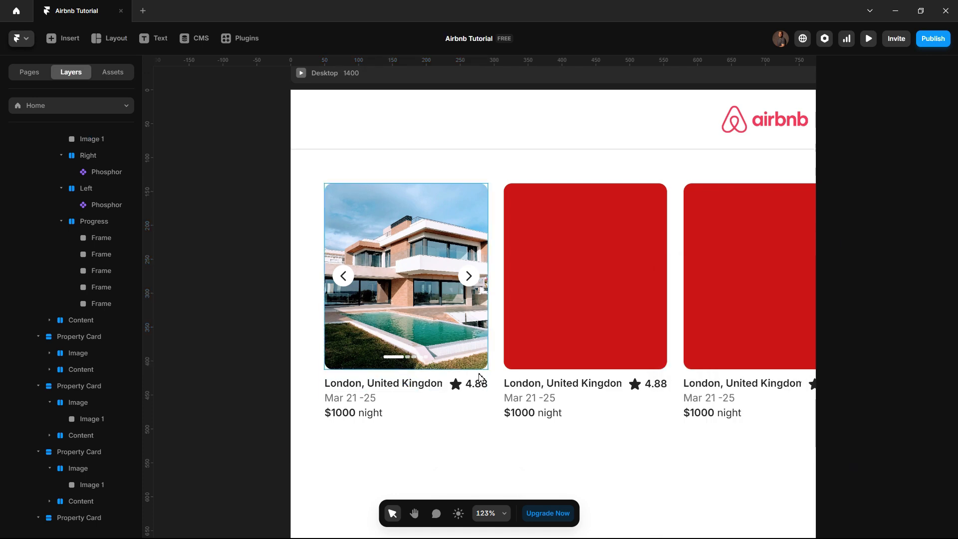
Inspect the first property card up close and in the page preview, and return to the canvas
scroll(430, 386, up, 5)
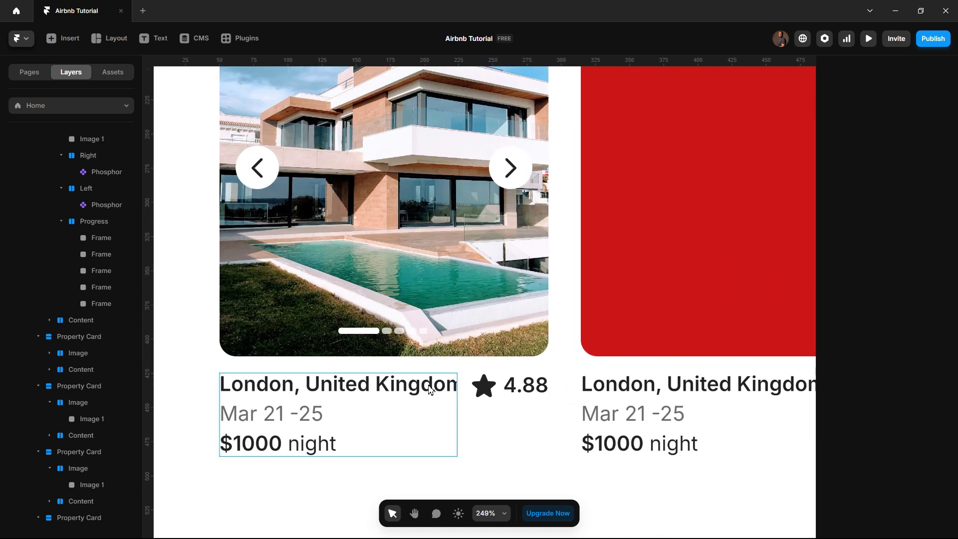
scroll(430, 389, down, 5)
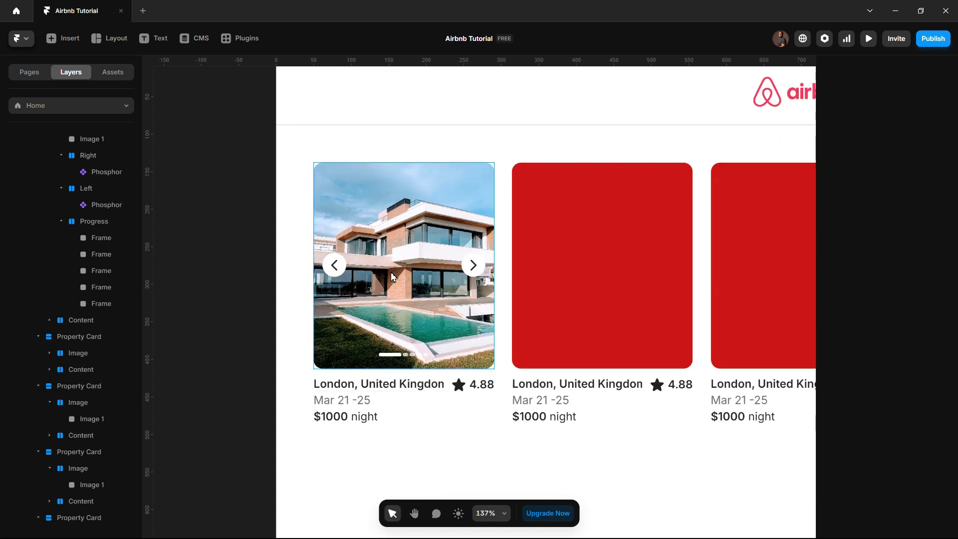
click(869, 38)
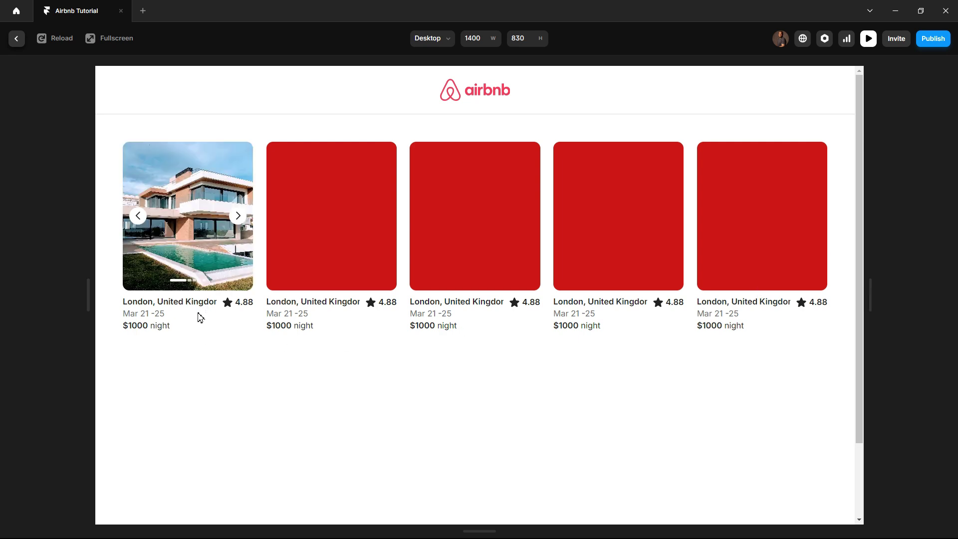
click(17, 40)
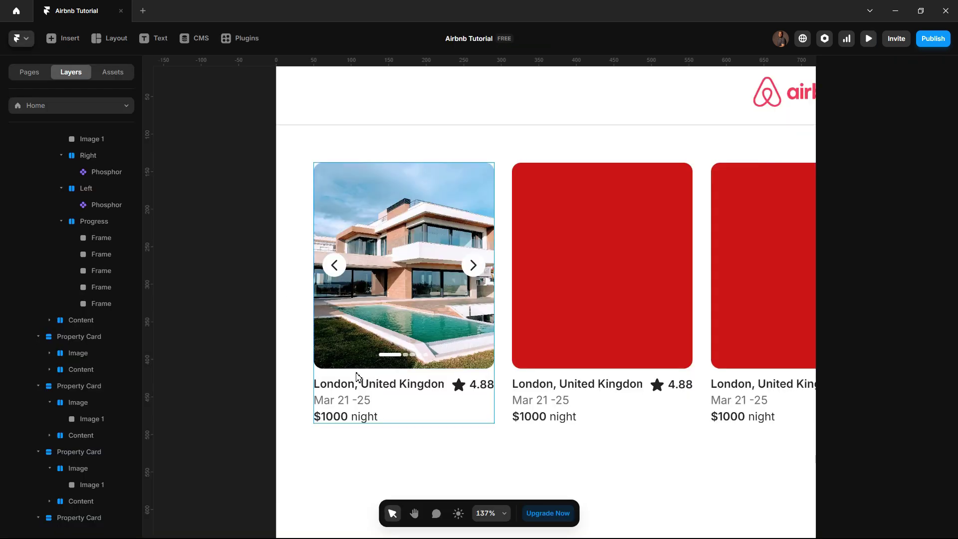
Set the font size of the first card's location text to 13 pixels
click(362, 383)
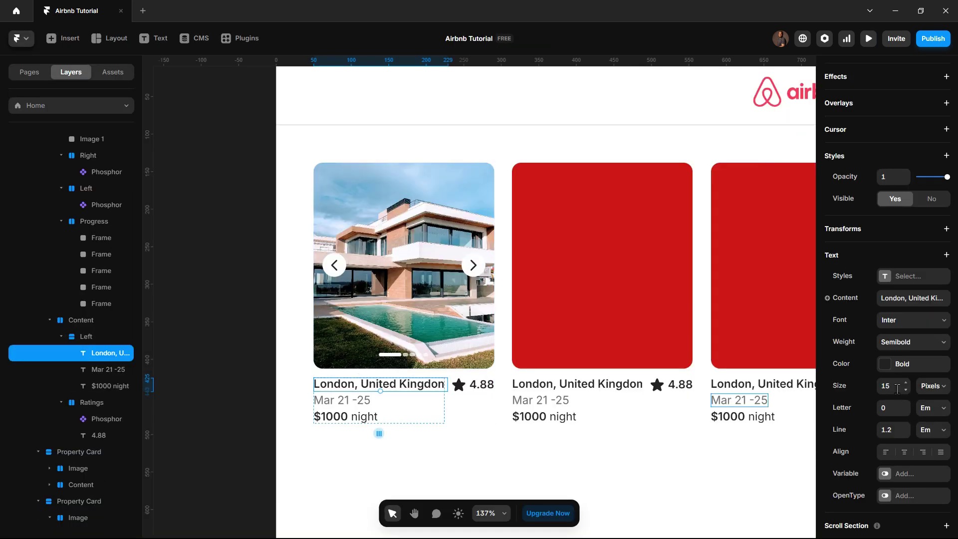
click(897, 386)
text(14)
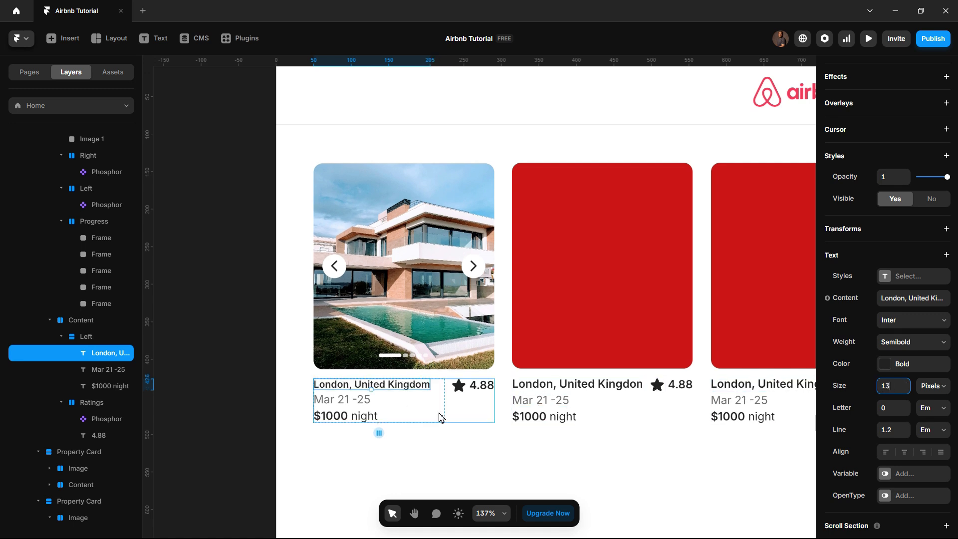
Set the font size of the first card's date and nightly price texts to 13 pixels
click(364, 400)
shift+click(361, 417)
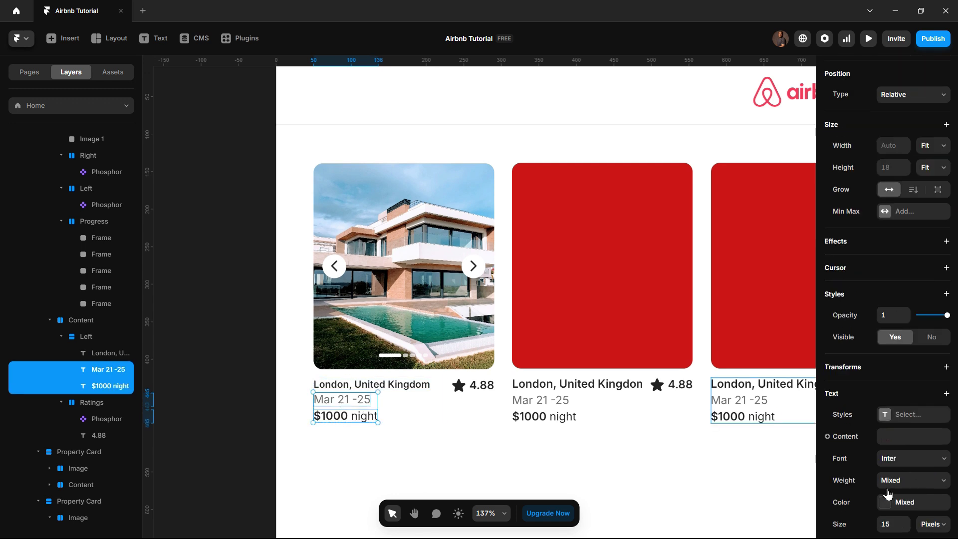
click(896, 421)
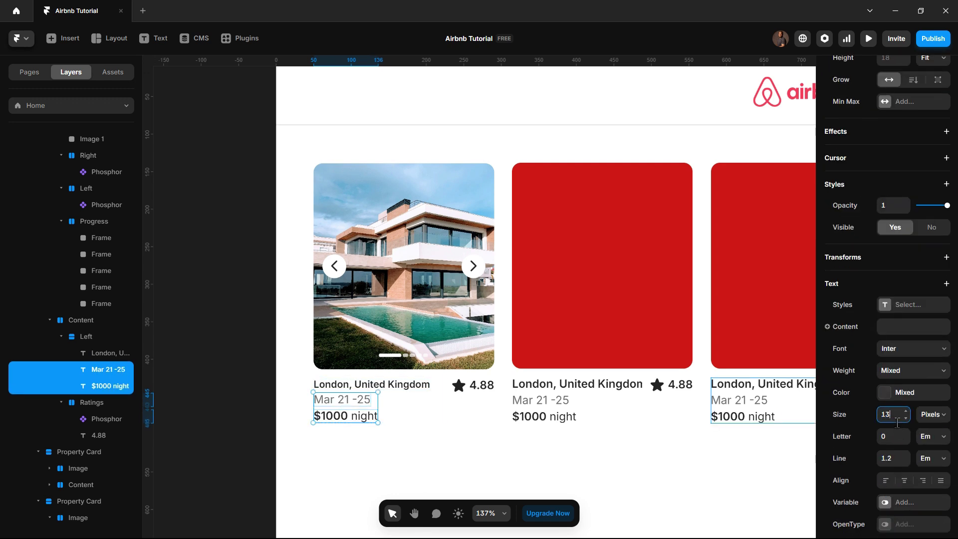
text(13)
key(Return)
Set the font size of the first card's 4.88 rating text to 13 pixels
click(482, 387)
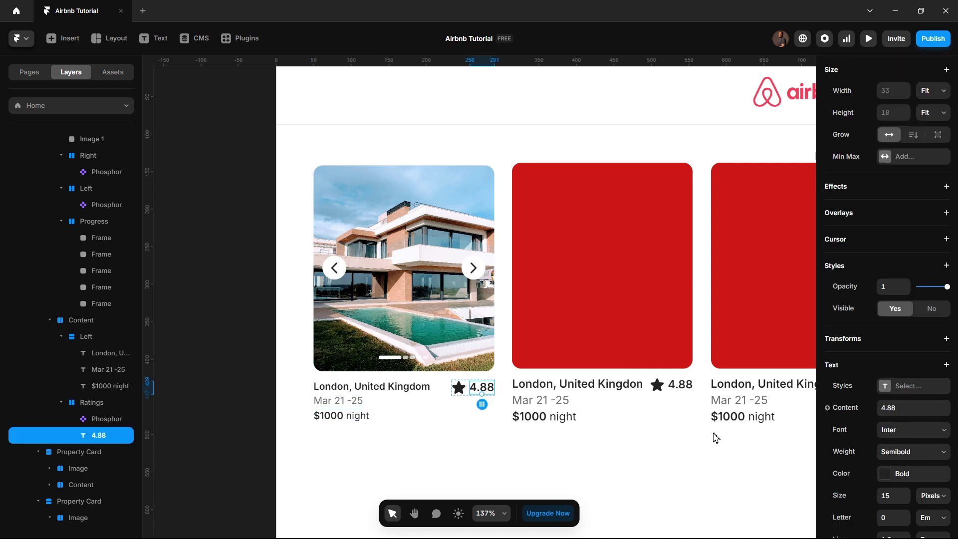
scroll(894, 449, down, 2)
click(898, 444)
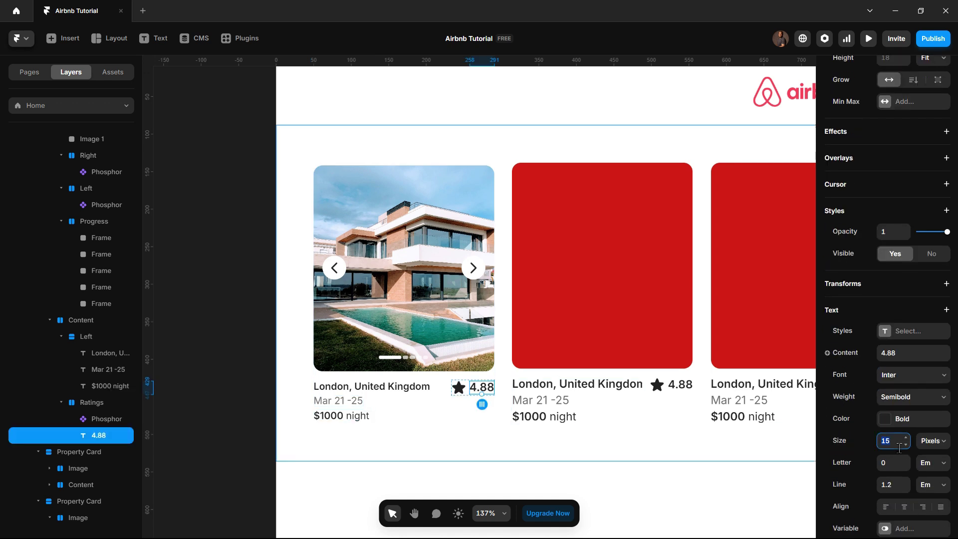
text(13)
key(Return)
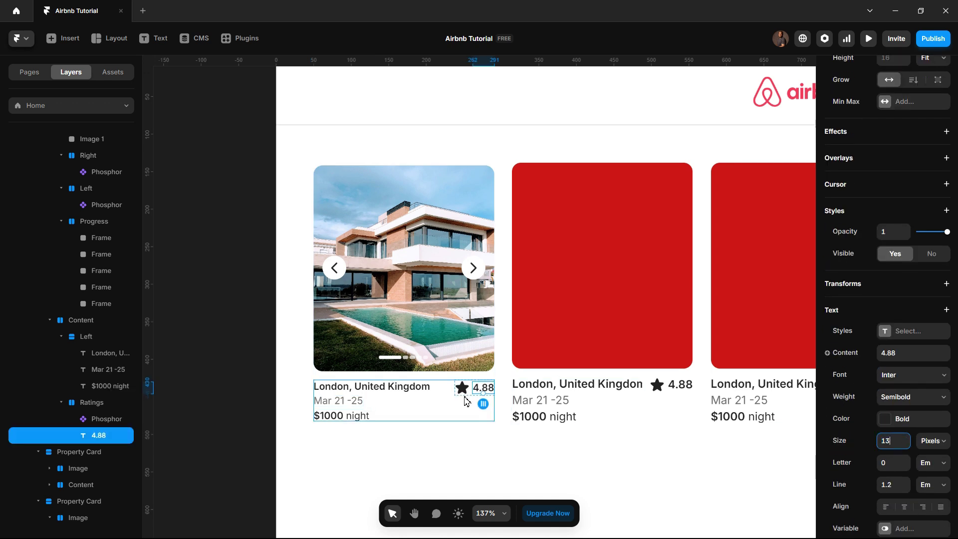
Resize the star icon beside the first card's rating to 18 by 18 and preview the page
click(460, 388)
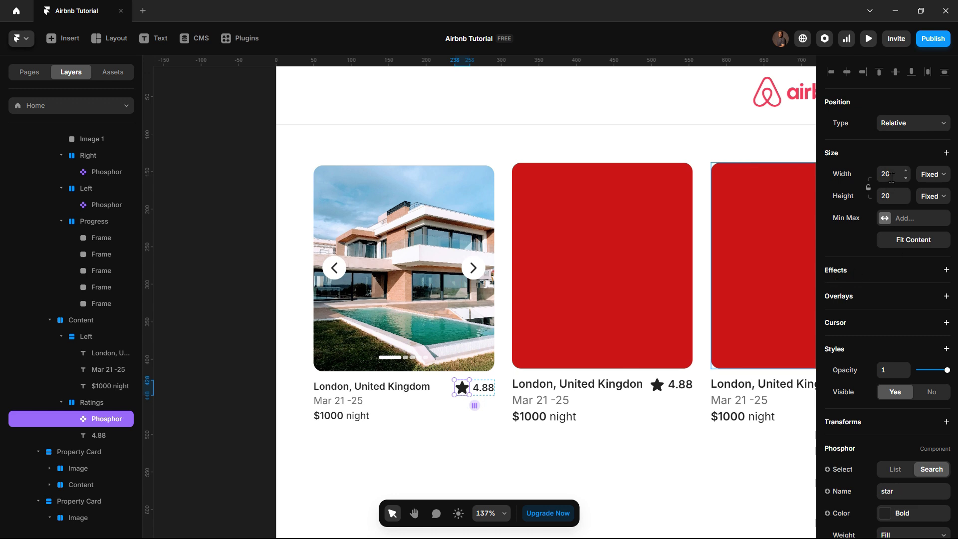
click(892, 178)
key(Return)
click(898, 199)
text(18)
key(Return)
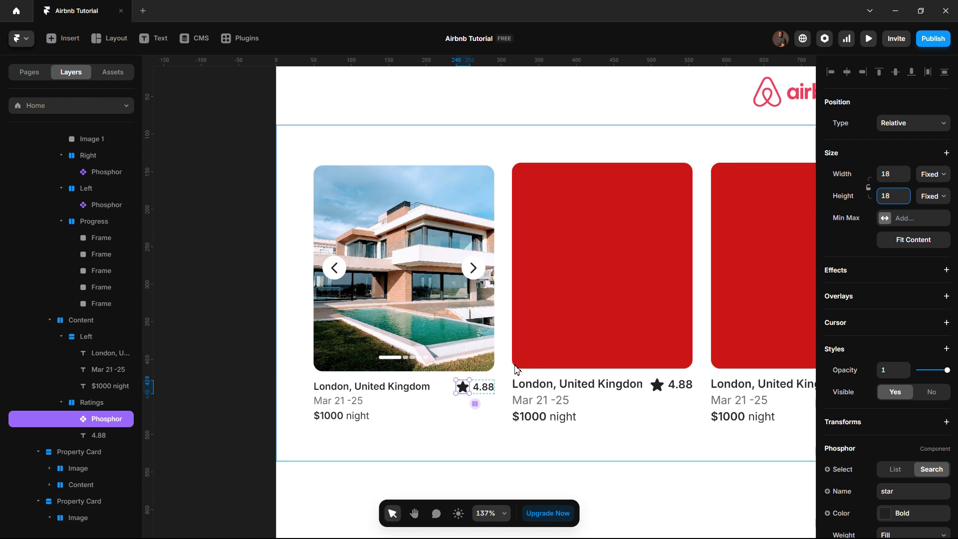
click(868, 38)
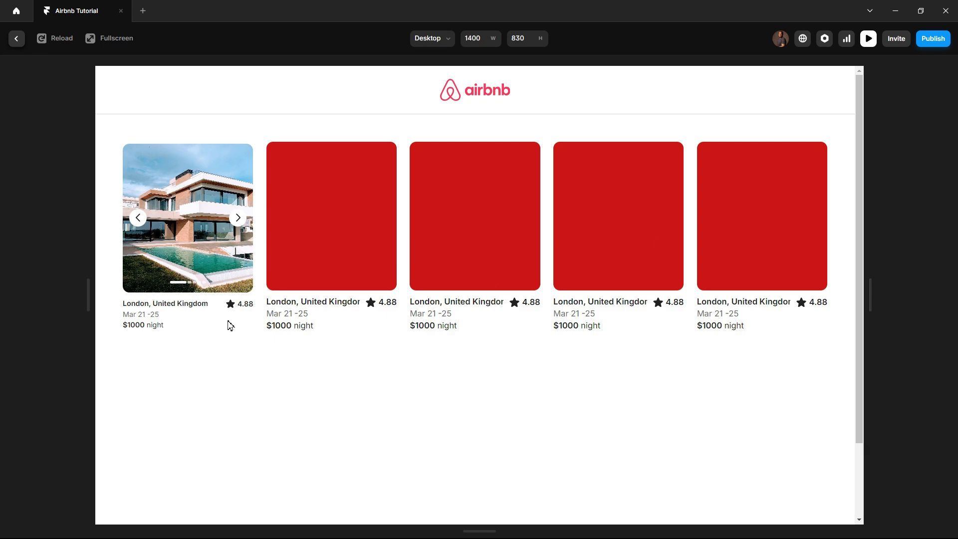
Leave the preview and set the font size of the second card's location text to 13 pixels
click(16, 39)
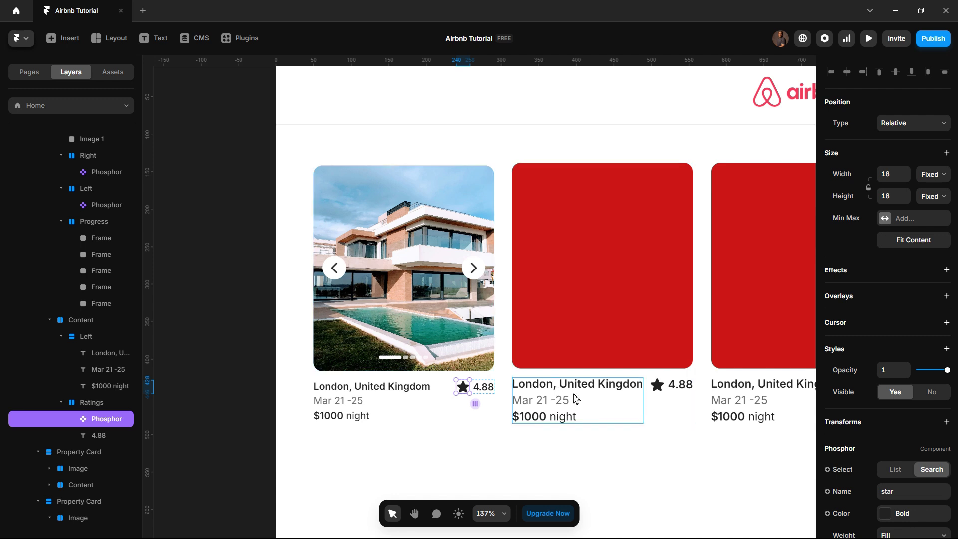
click(576, 395)
scroll(901, 389, down, 5)
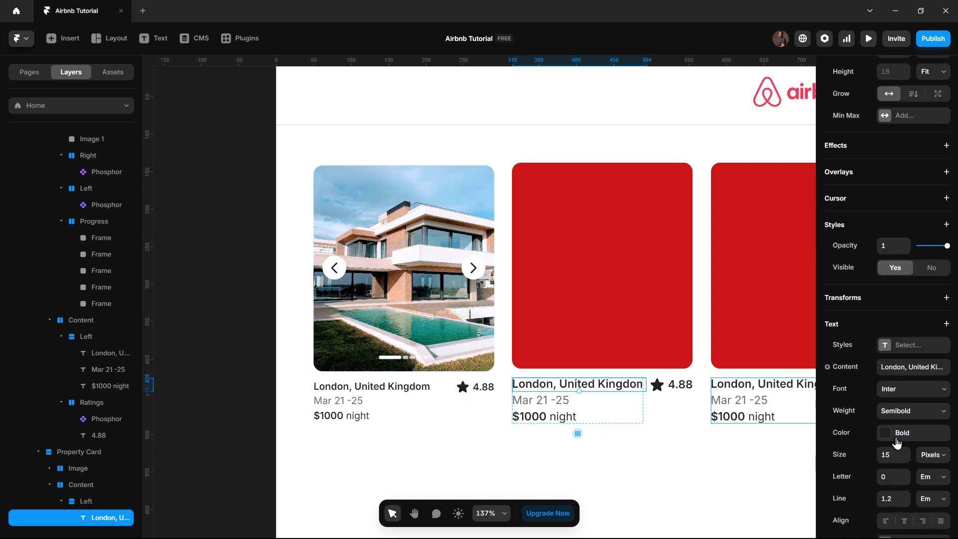
click(901, 385)
text(13)
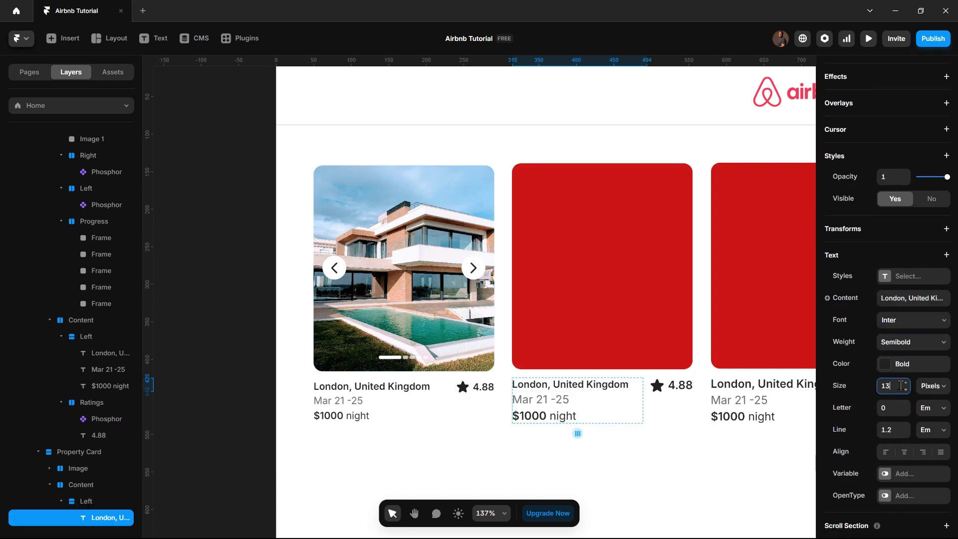
Set the font size of the second card's date text to 13 pixels
click(541, 399)
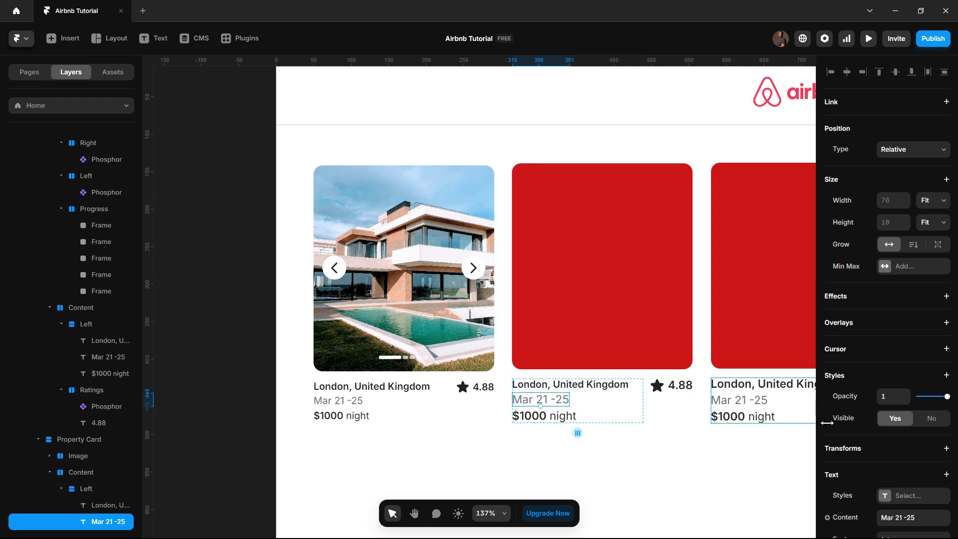
scroll(884, 439, down, 5)
scroll(884, 448, down, 1)
click(892, 331)
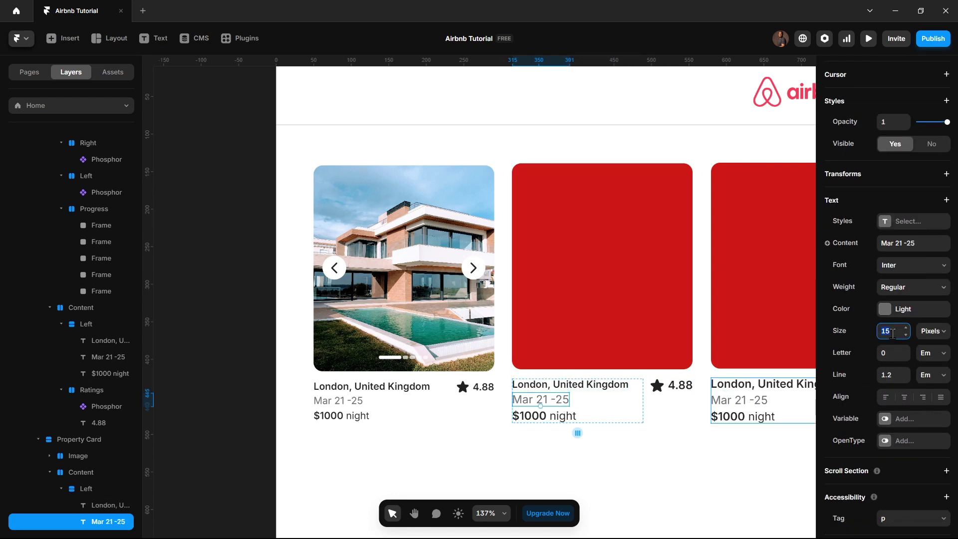
key(Return)
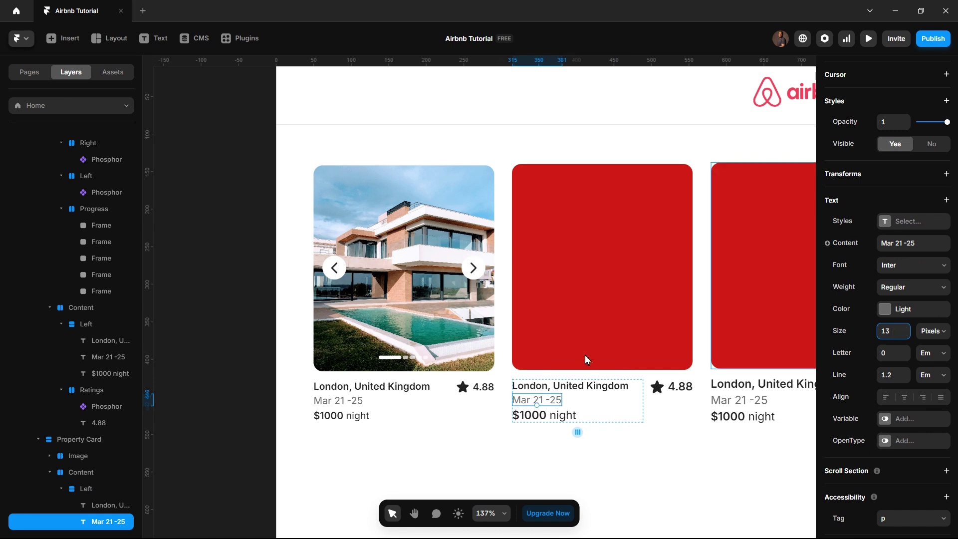
Set the font size of the second card's nightly price text to 13 pixels
click(543, 416)
scroll(912, 421, down, 5)
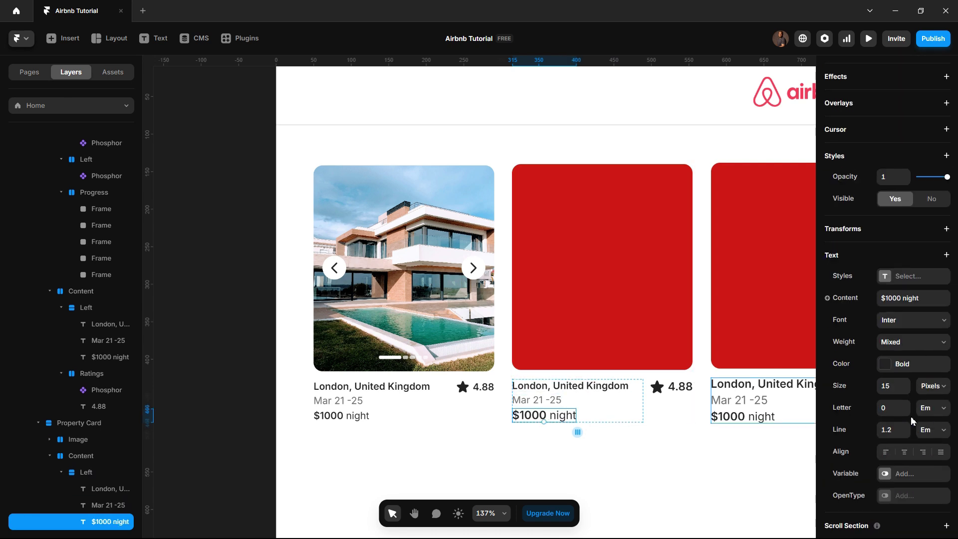
click(892, 387)
text(13)
key(Return)
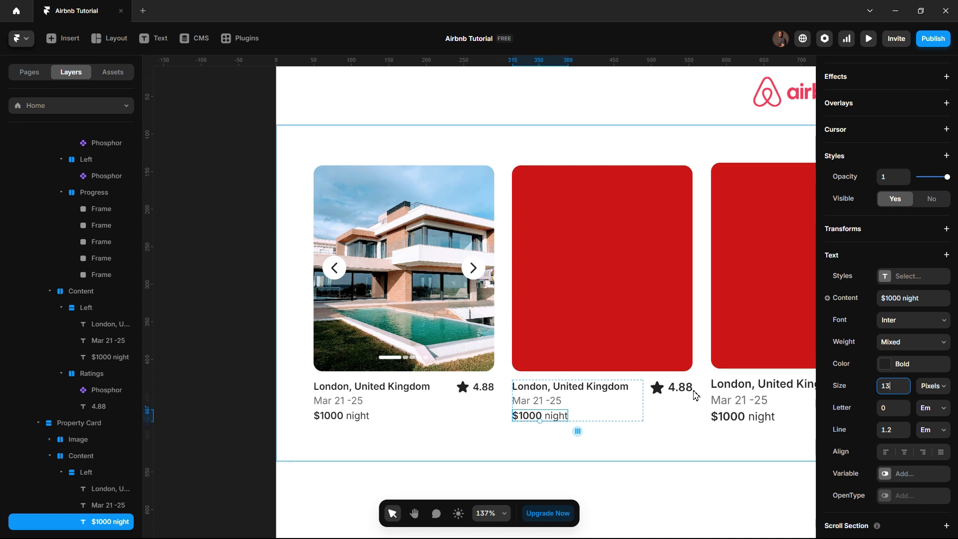
Set the font size of the second card's 4.88 rating text to 13 pixels
click(681, 388)
scroll(848, 439, down, 3)
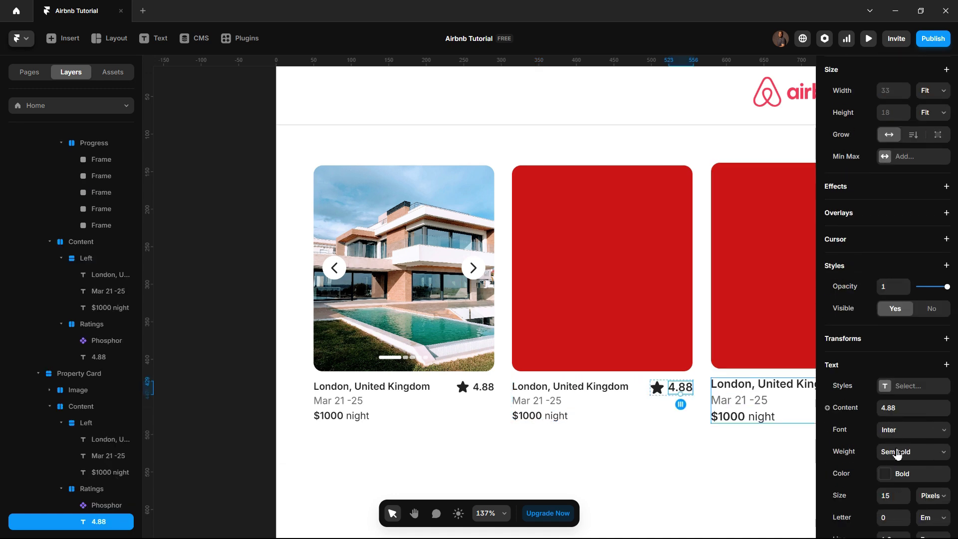
click(895, 499)
text(13)
key(Return)
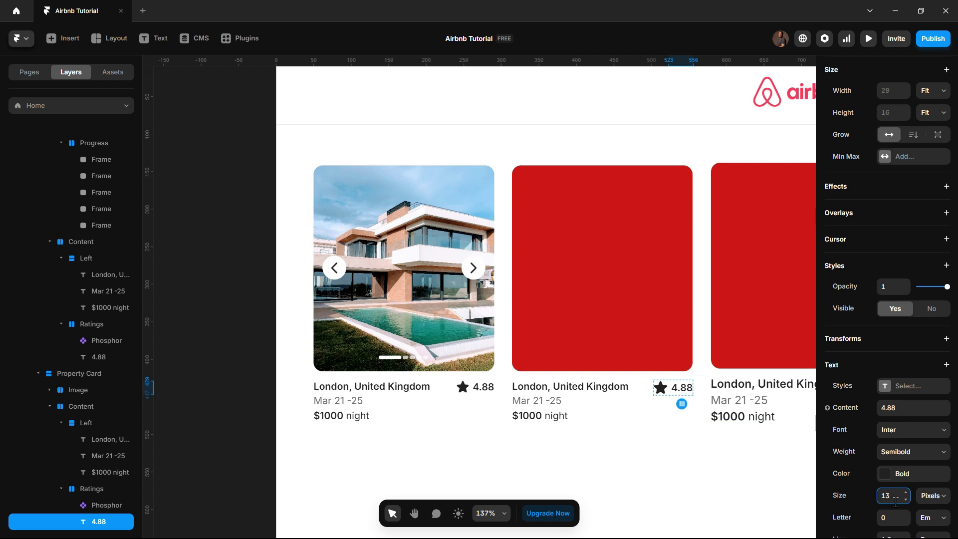
Resize the star icon beside the second card's rating to 18 by 18 and preview the page
click(663, 399)
click(661, 390)
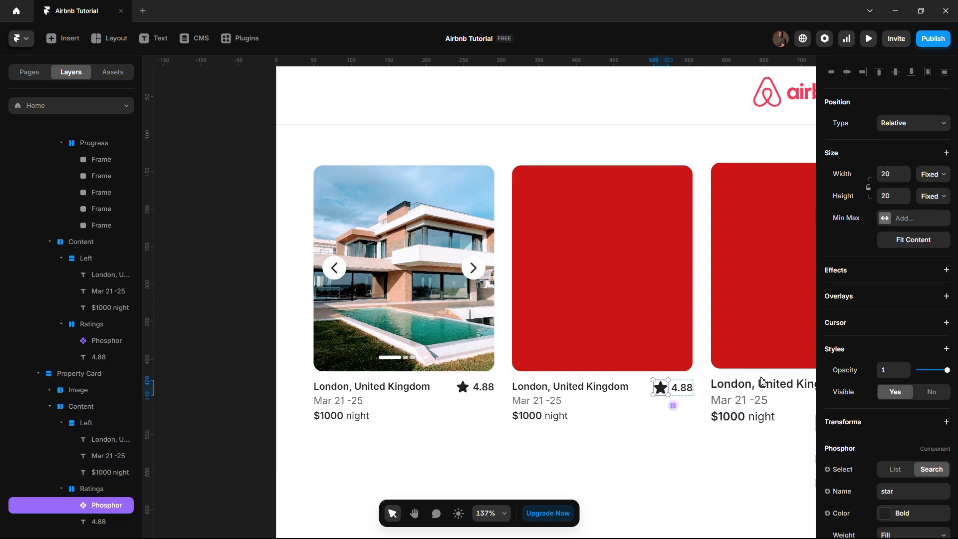
scroll(871, 158, down, 1)
click(889, 121)
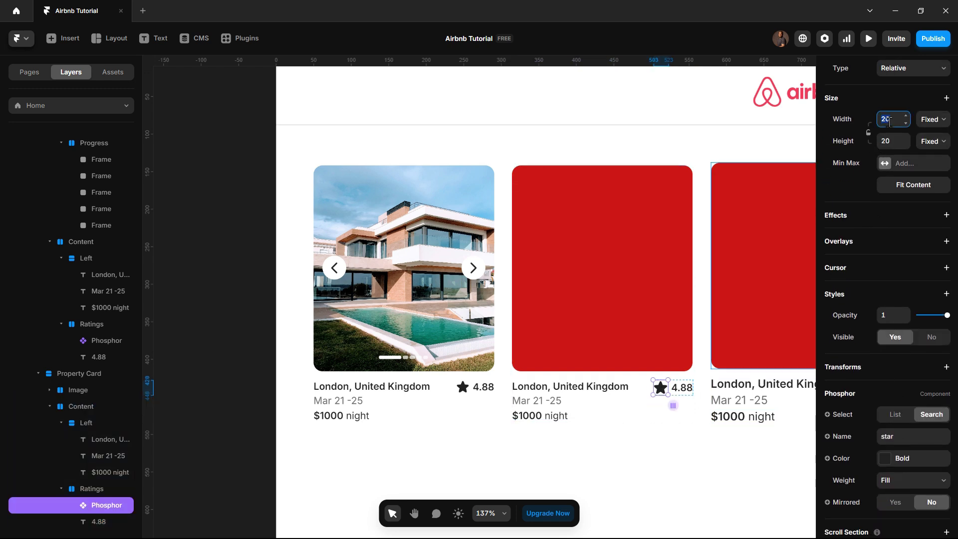
text(18)
click(897, 138)
key(Return)
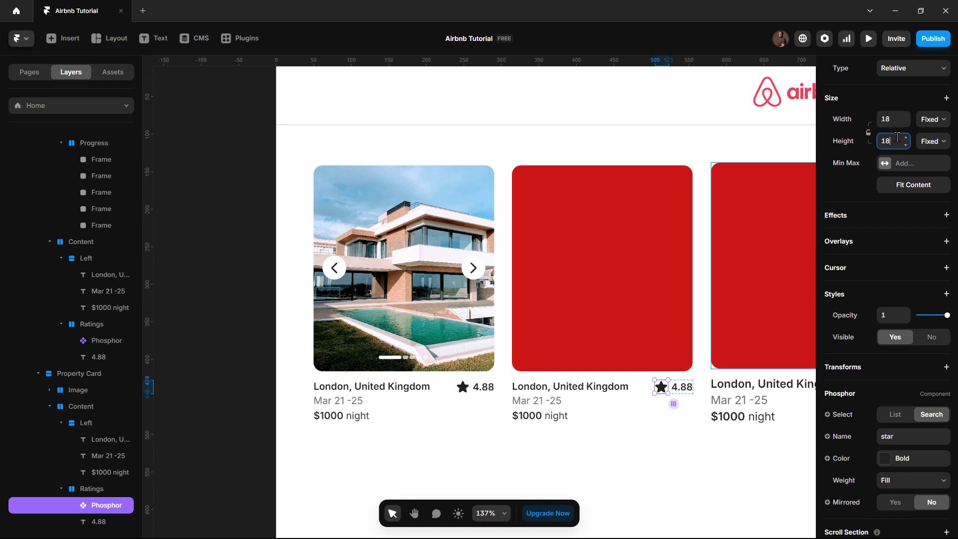
click(877, 44)
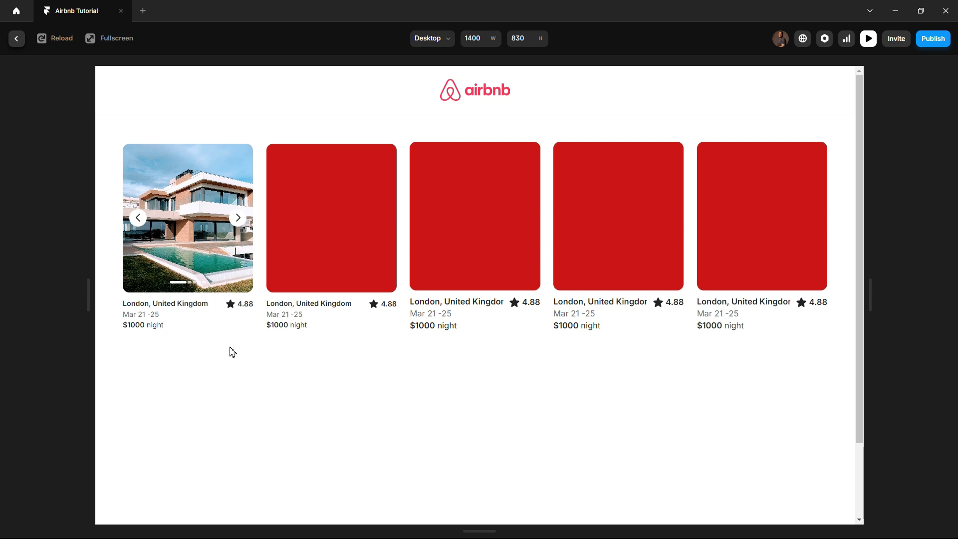
Return from the preview to the page canvas and select the whole first property card
click(16, 39)
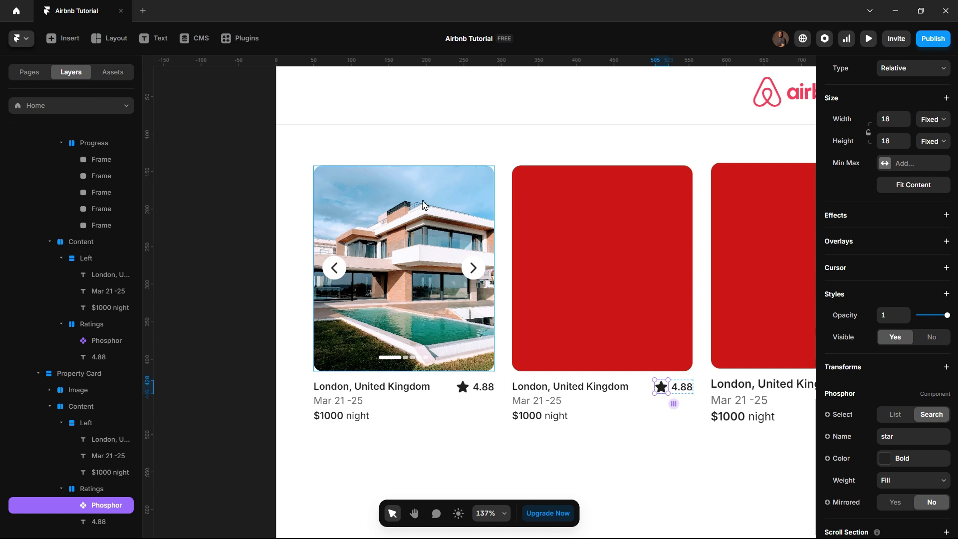
click(423, 202)
scroll(422, 205, down, 3)
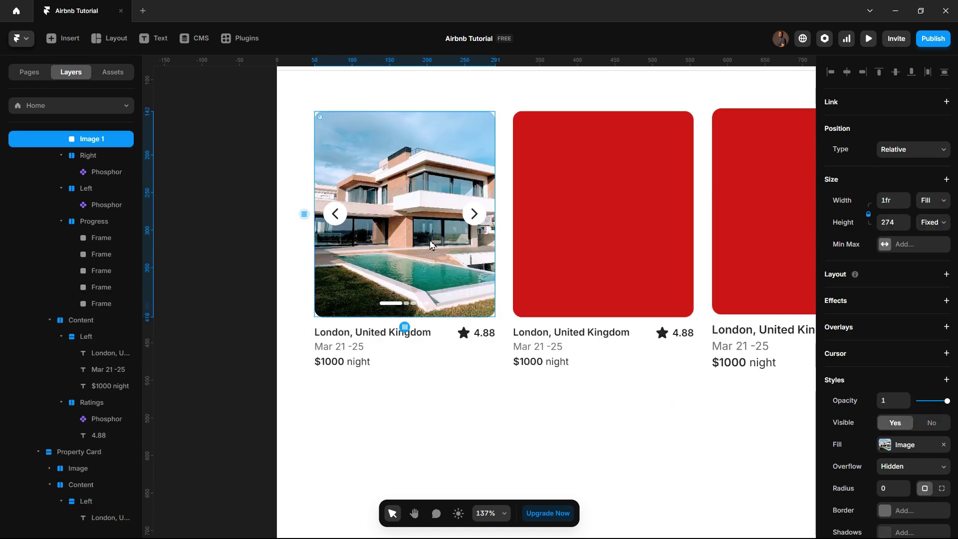
scroll(412, 305, down, 2)
click(373, 322)
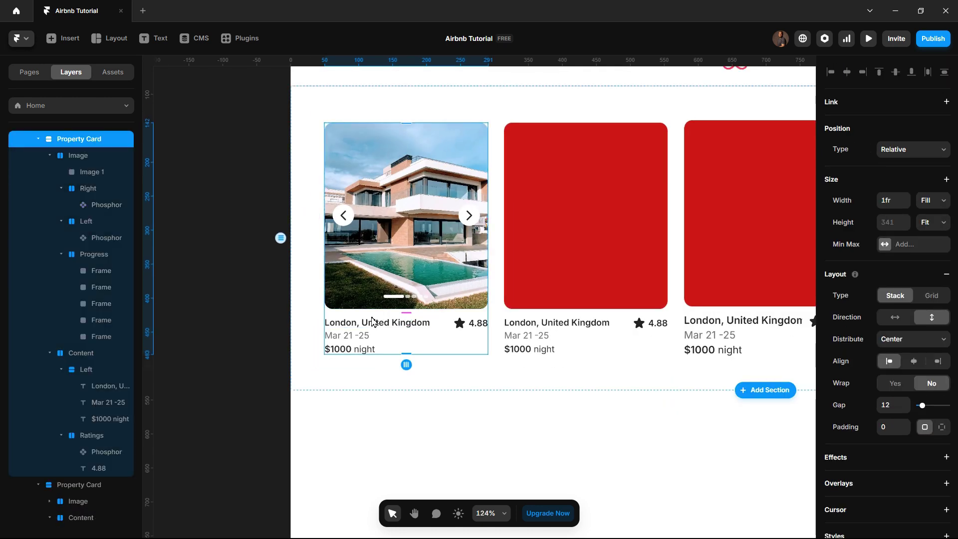
Switch to the Airbnb website, advance through the Ransom Canyon listing's photos to examine the carousel behaviour, and return to Framer
key(alt+Tab)
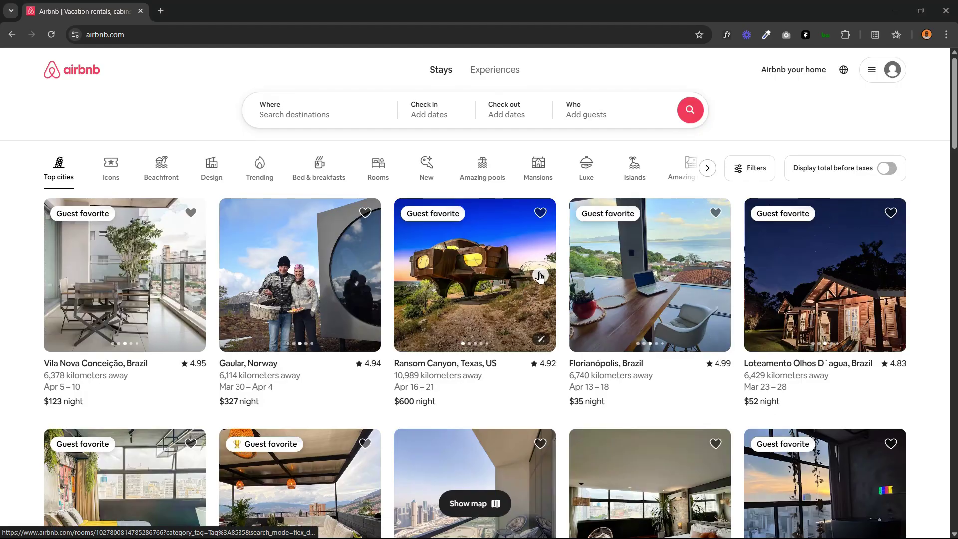
click(540, 276)
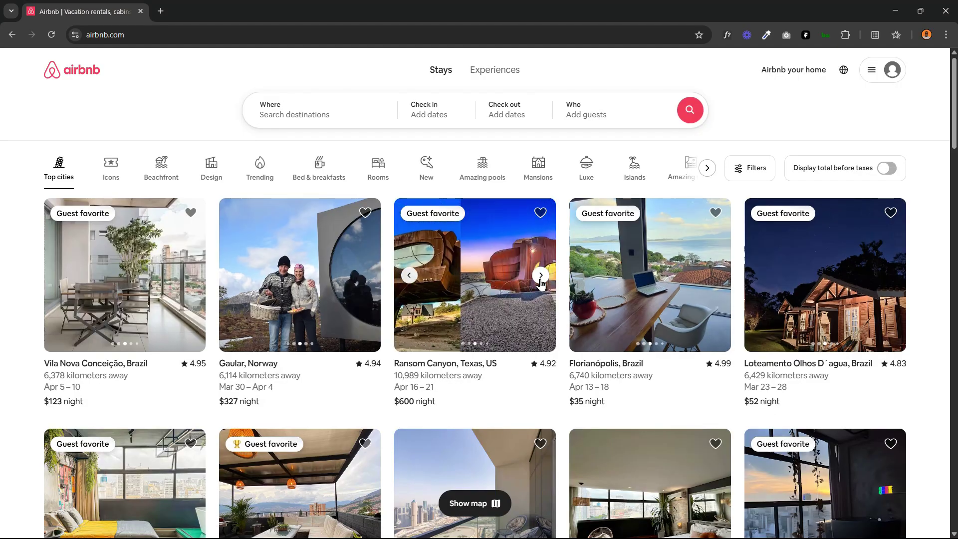
click(541, 276)
click(541, 276)
click(541, 276)
click(540, 276)
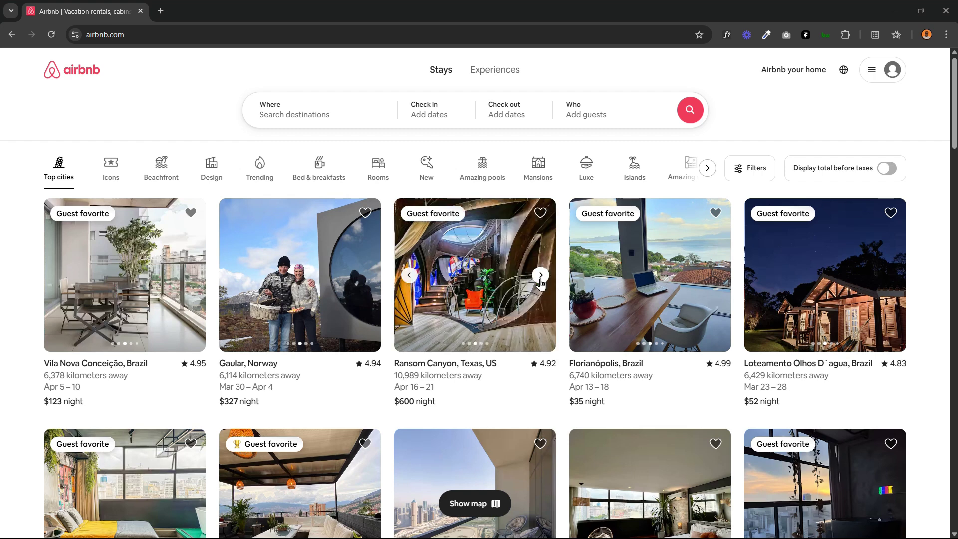
click(541, 276)
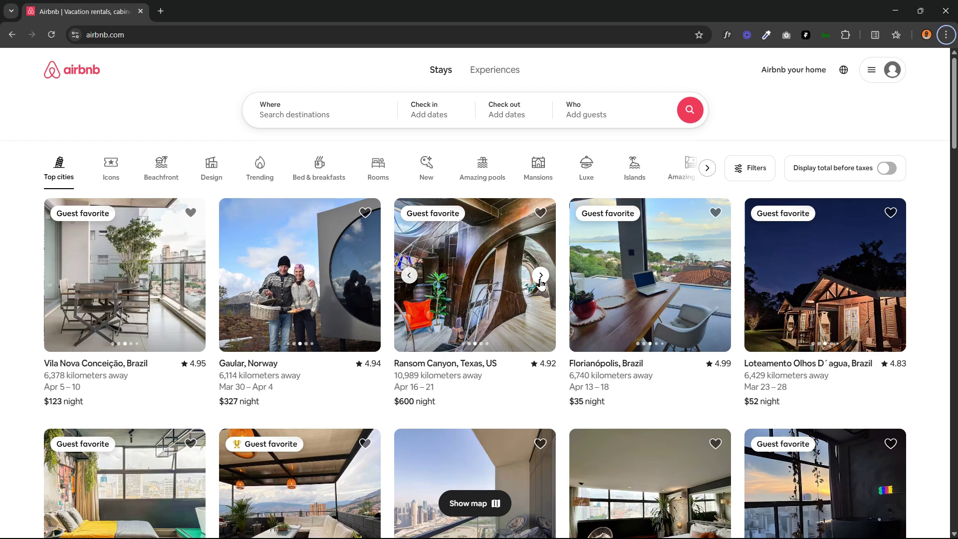
key(alt+Tab)
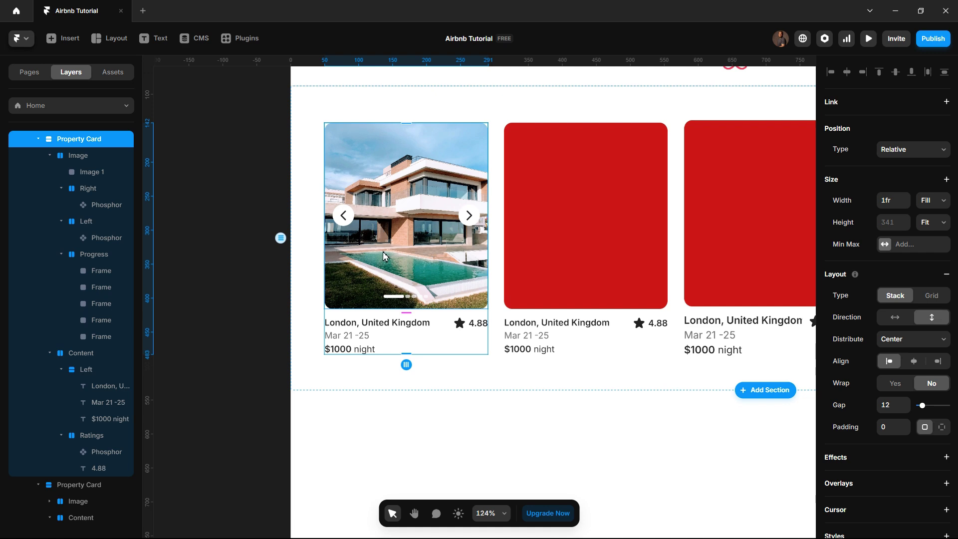
right_click(385, 256)
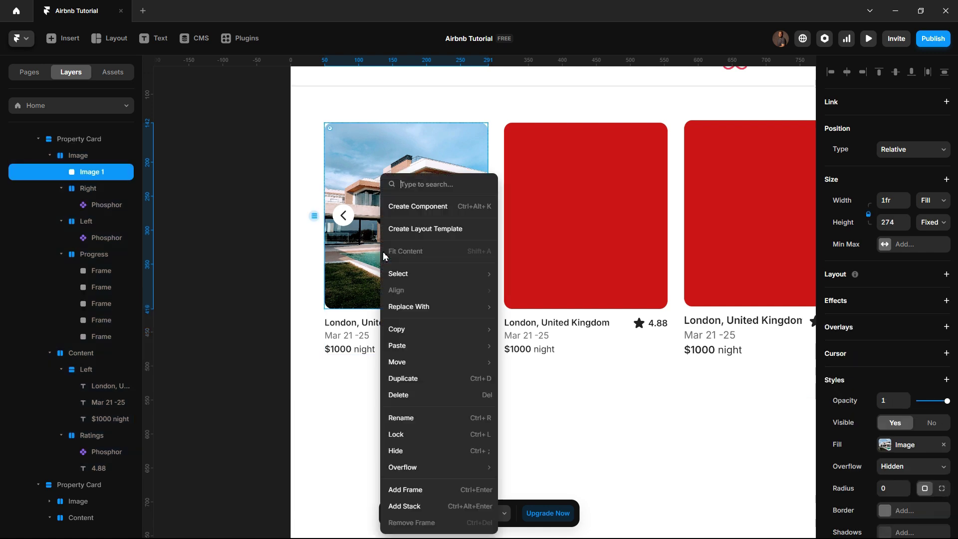
click(392, 215)
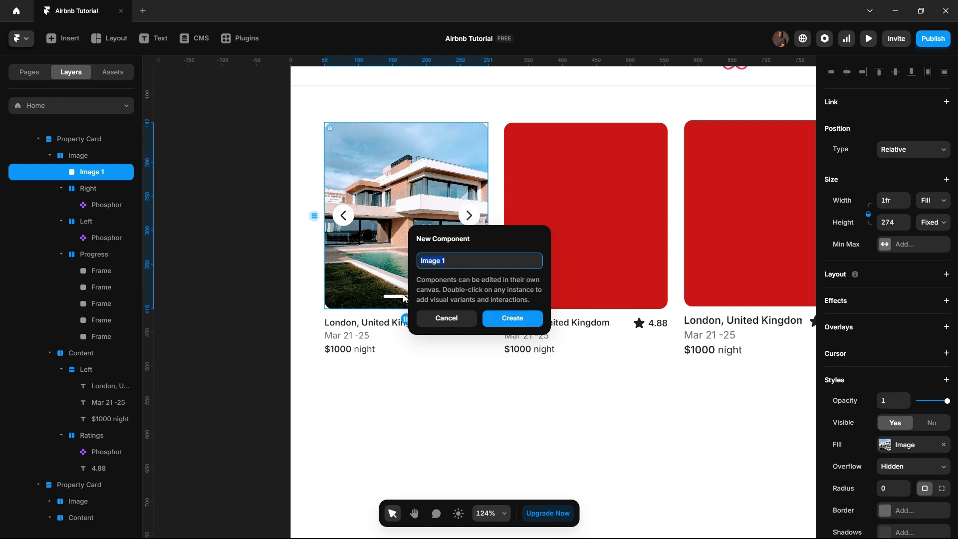
click(435, 317)
Create a component named Property Card from the first card's whole stack and switch the canvas to the light theme
click(96, 142)
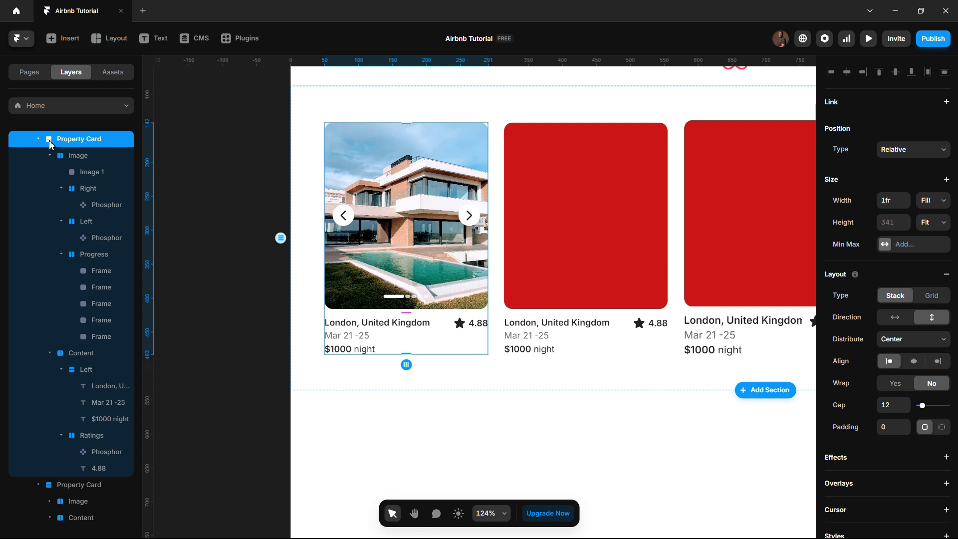
right_click(78, 143)
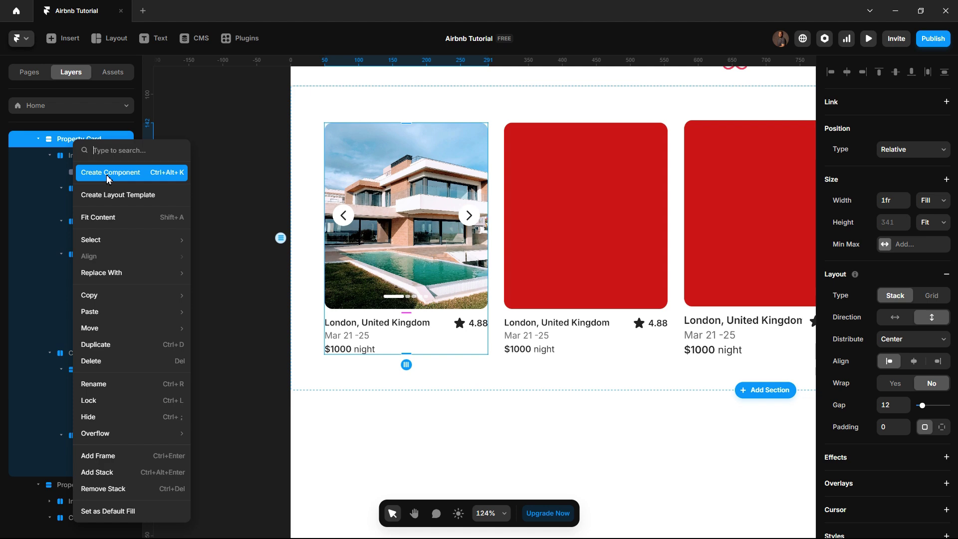
click(108, 172)
click(514, 322)
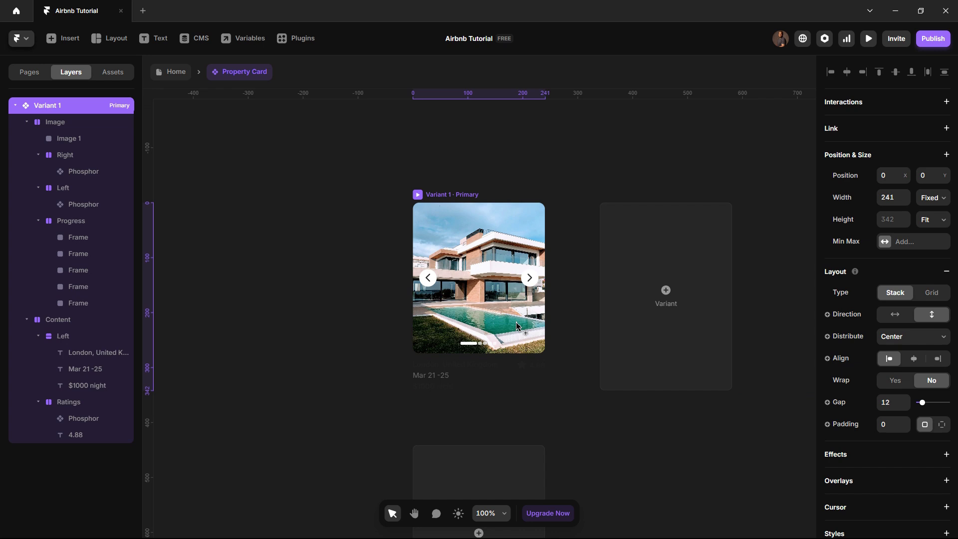
click(455, 516)
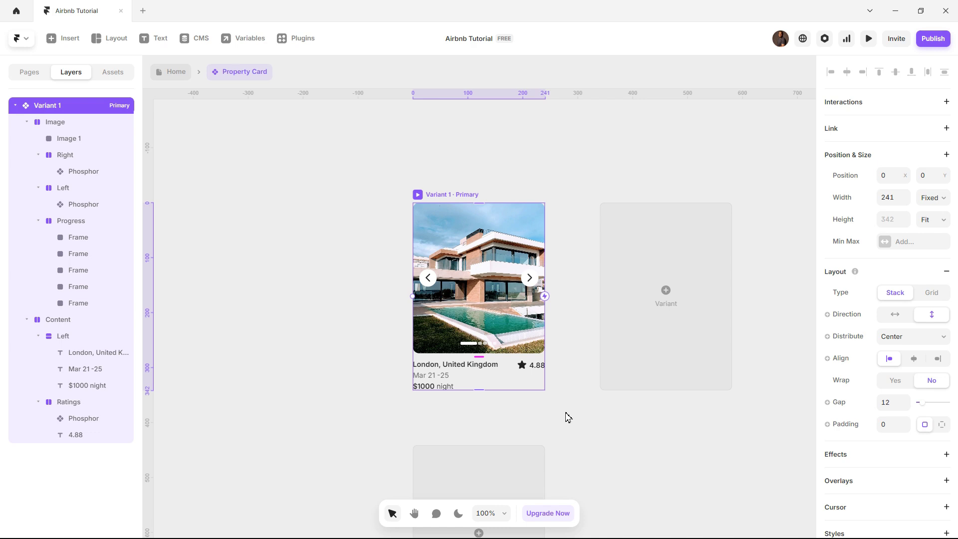
Try centring the component's left arrow button horizontally in the image, and set its left offset back to 12
click(427, 274)
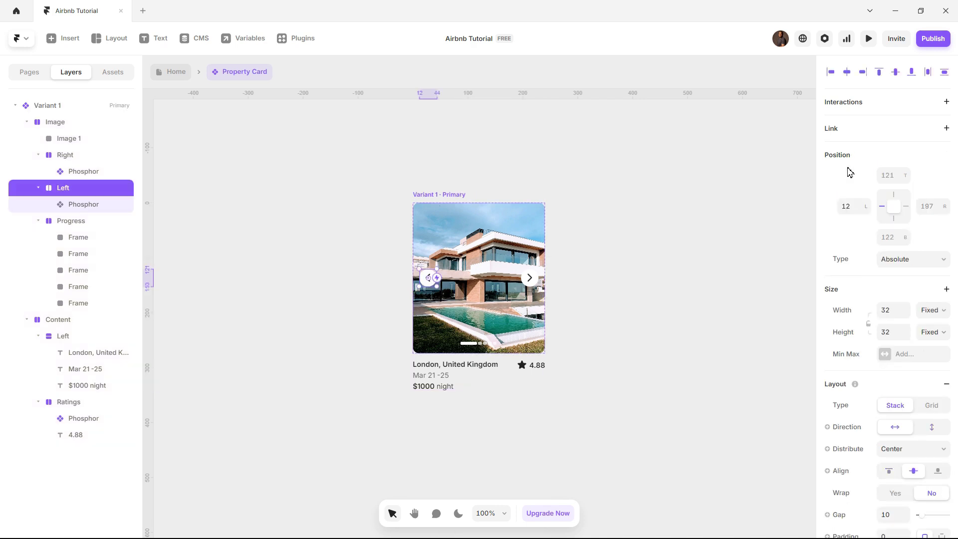
click(848, 73)
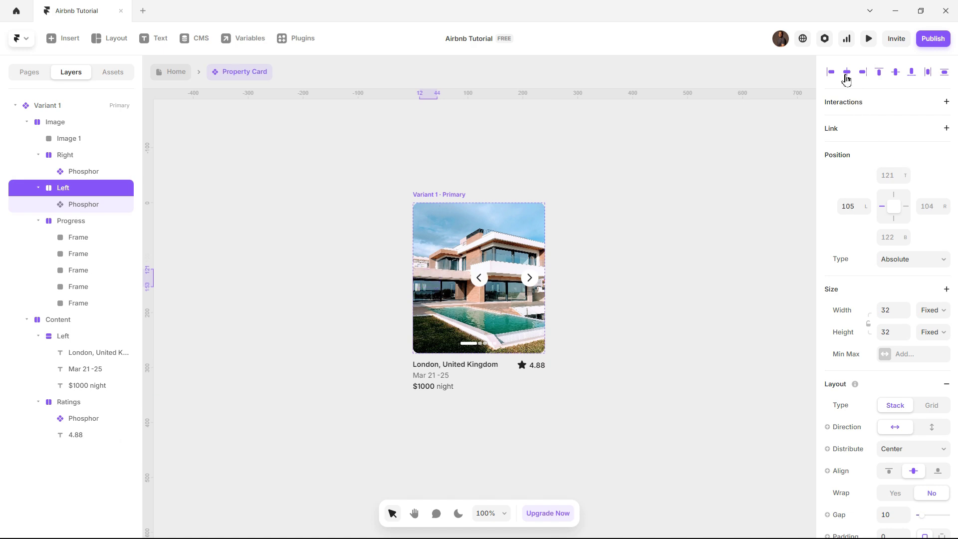
click(859, 208)
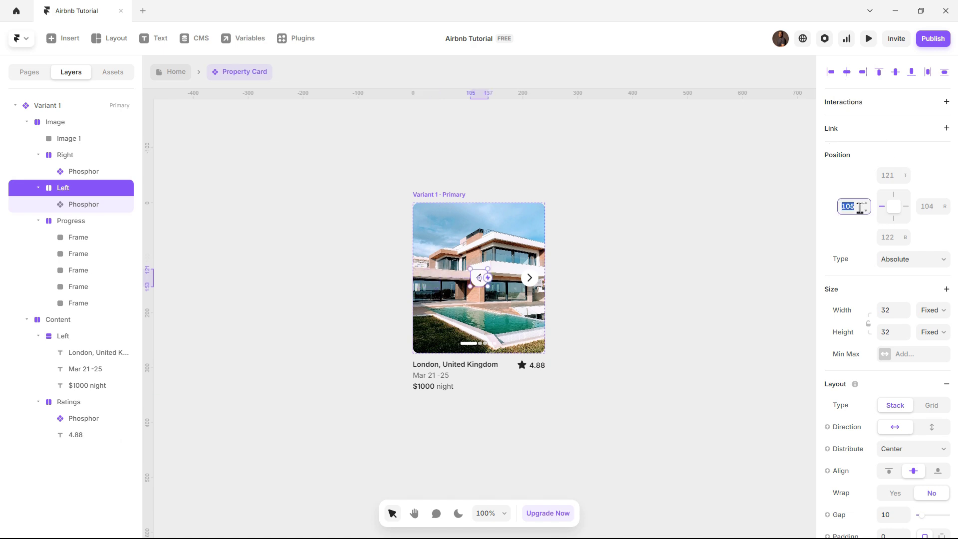
text(12)
key(Return)
key(Return)
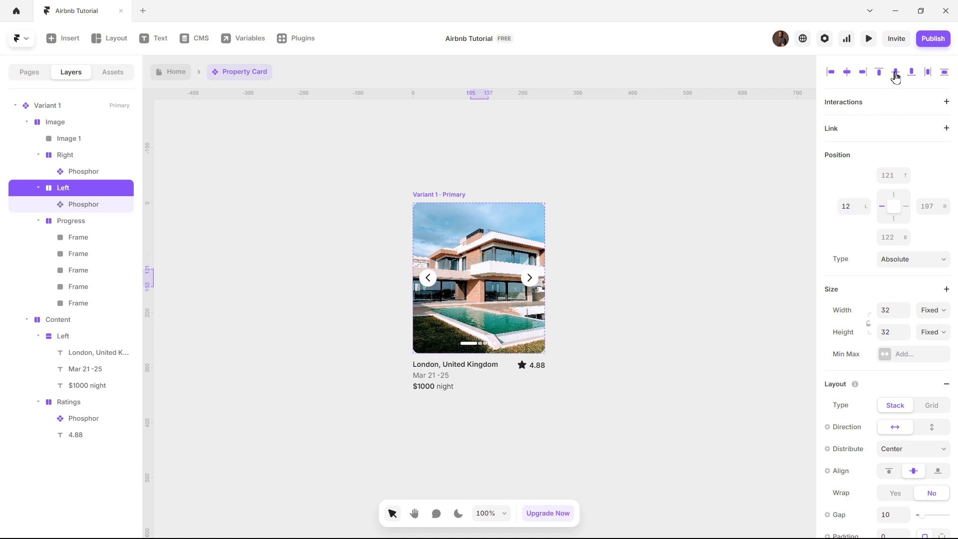
Resize the caret icon inside the component's left arrow button to 16 by 16
scroll(433, 284, up, 3)
click(431, 283)
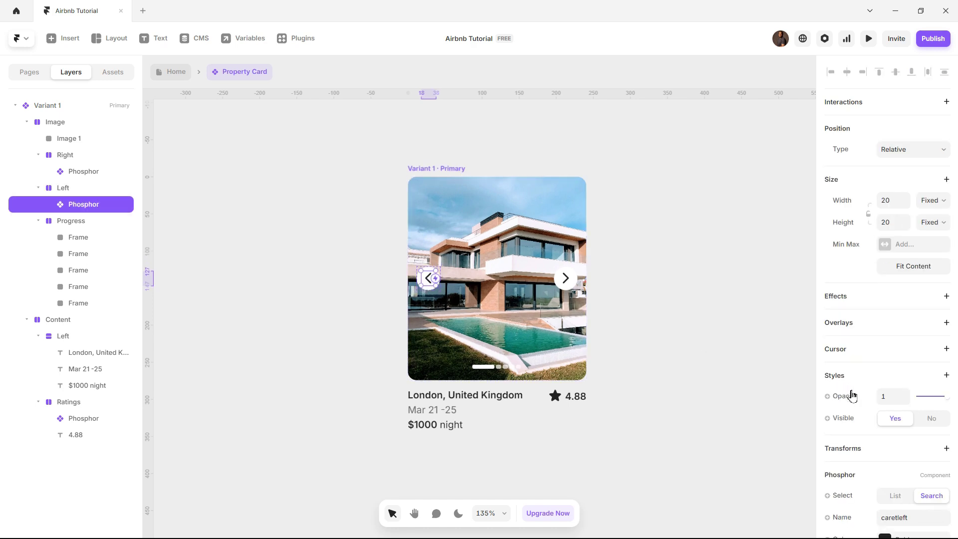
scroll(887, 399, down, 3)
scroll(893, 350, up, 3)
click(892, 202)
text(16)
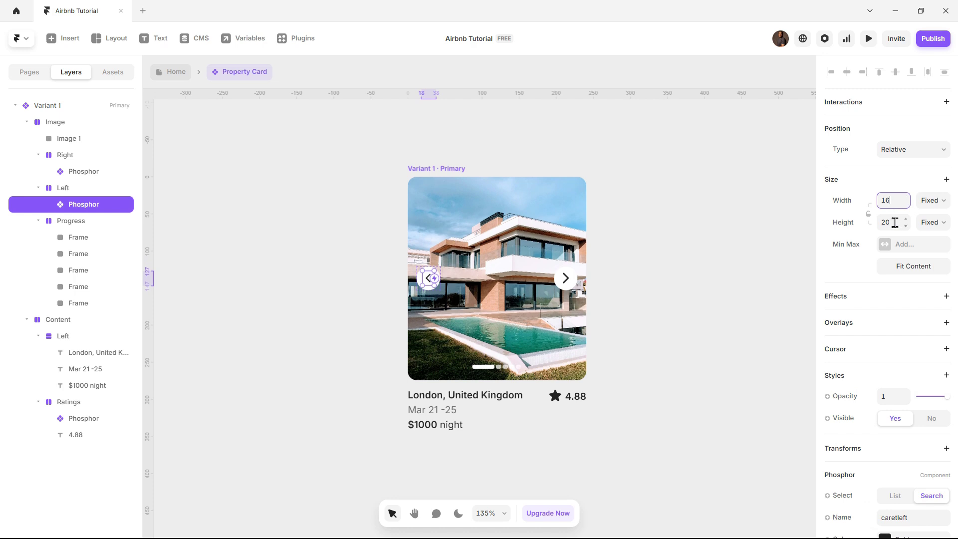
click(895, 223)
key(Return)
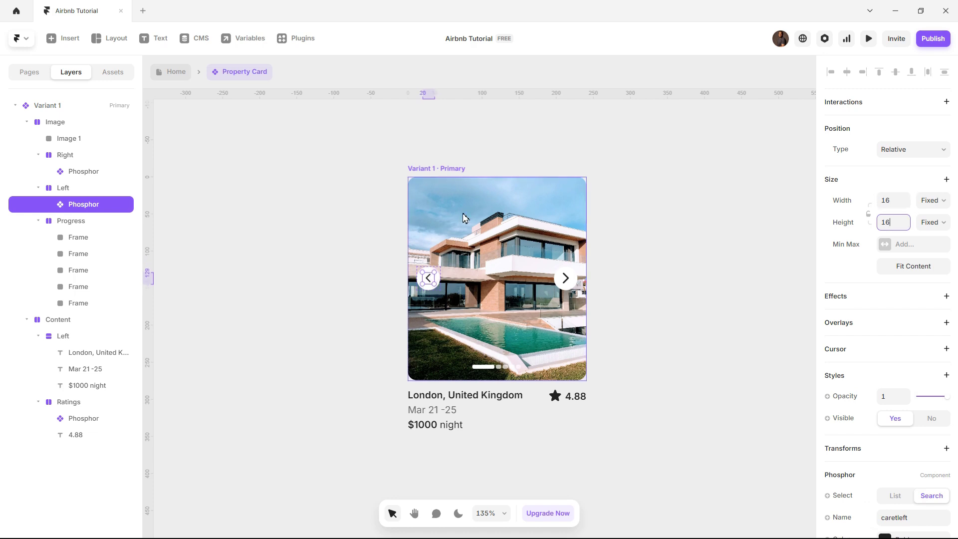
Resize the component's left arrow button to 24 by 24
click(369, 313)
click(426, 279)
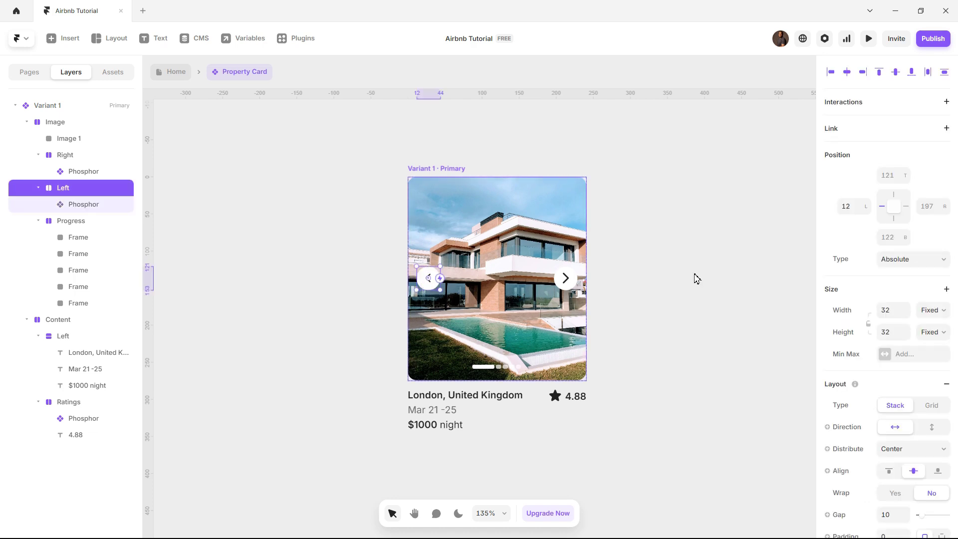
click(895, 312)
text(24)
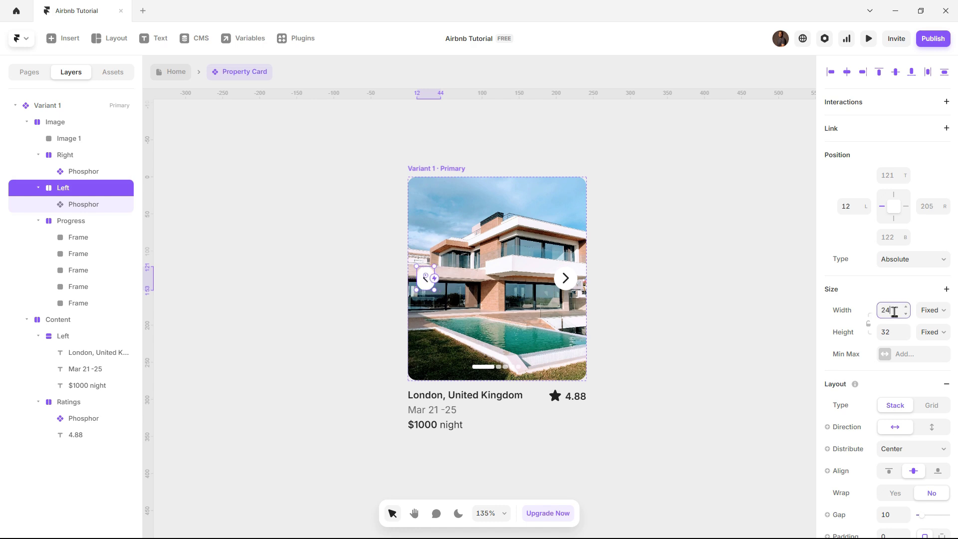
click(892, 332)
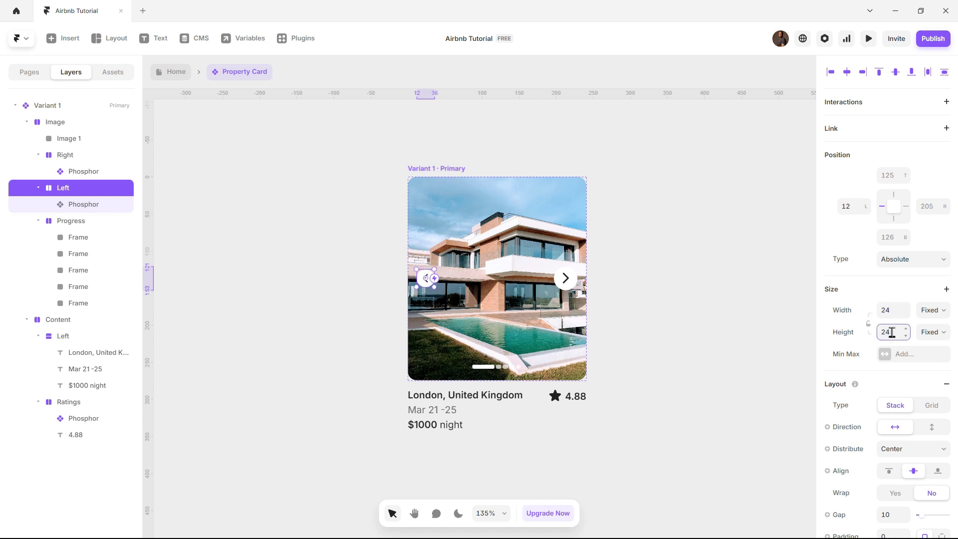
click(668, 314)
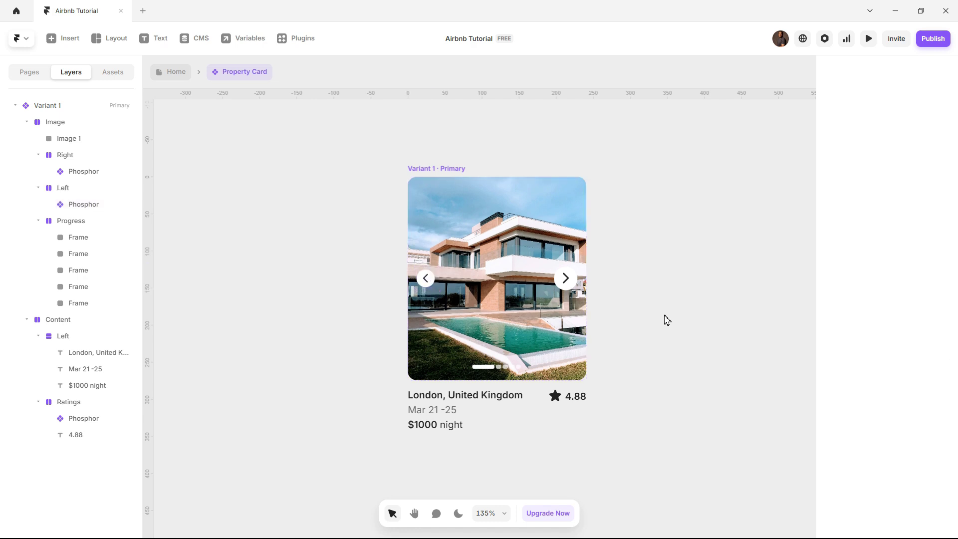
Resize the caret icon inside the component's right arrow button to 16 by 16
click(567, 280)
click(897, 206)
text(1)
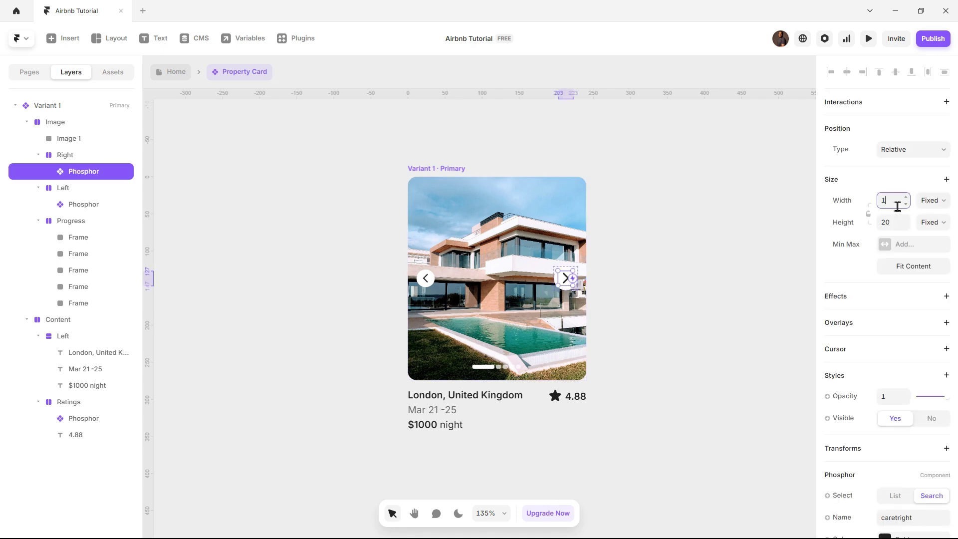
text(6)
key(Return)
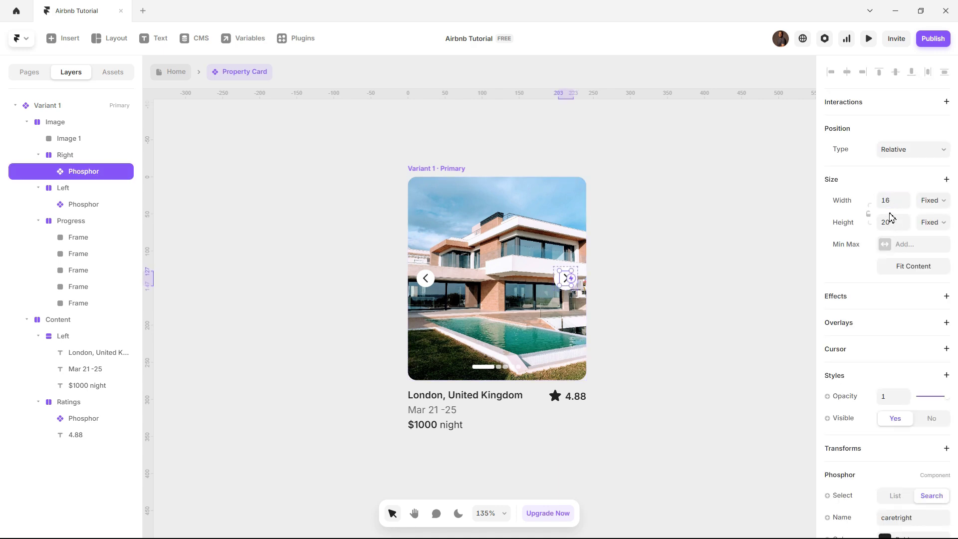
click(893, 223)
text(16)
key(Return)
click(742, 293)
Resize the component's right arrow button to 24 by 24
click(569, 277)
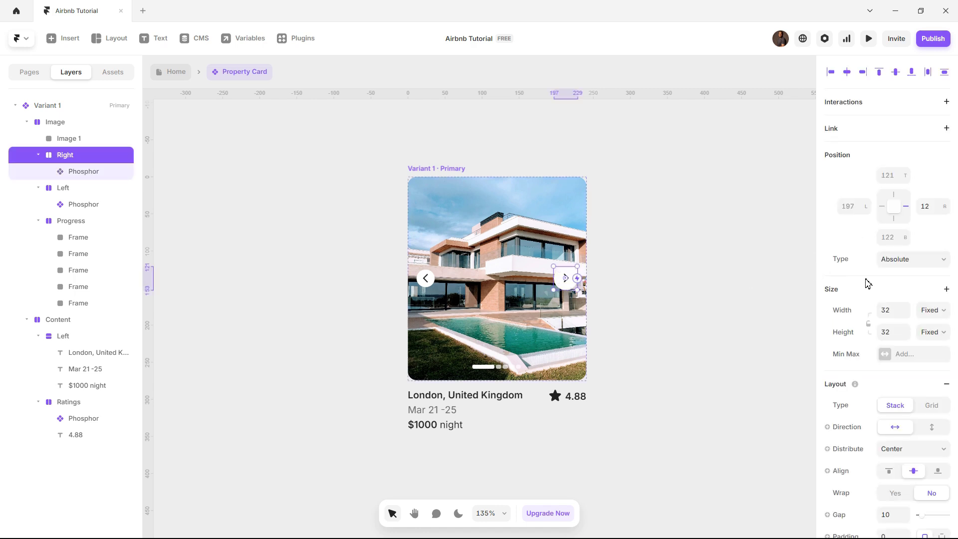
click(899, 314)
text(24)
key(Return)
click(888, 332)
text(2)
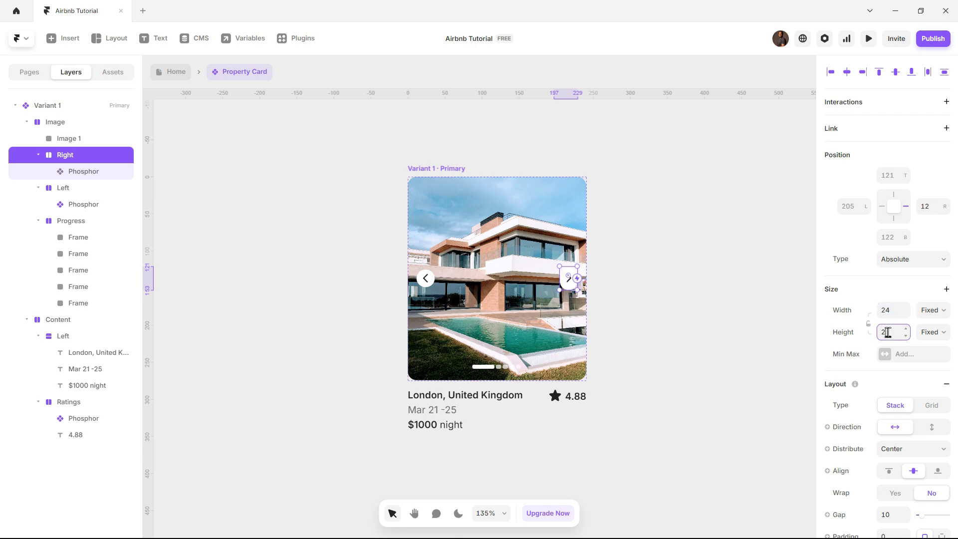
text(4)
key(Return)
click(663, 356)
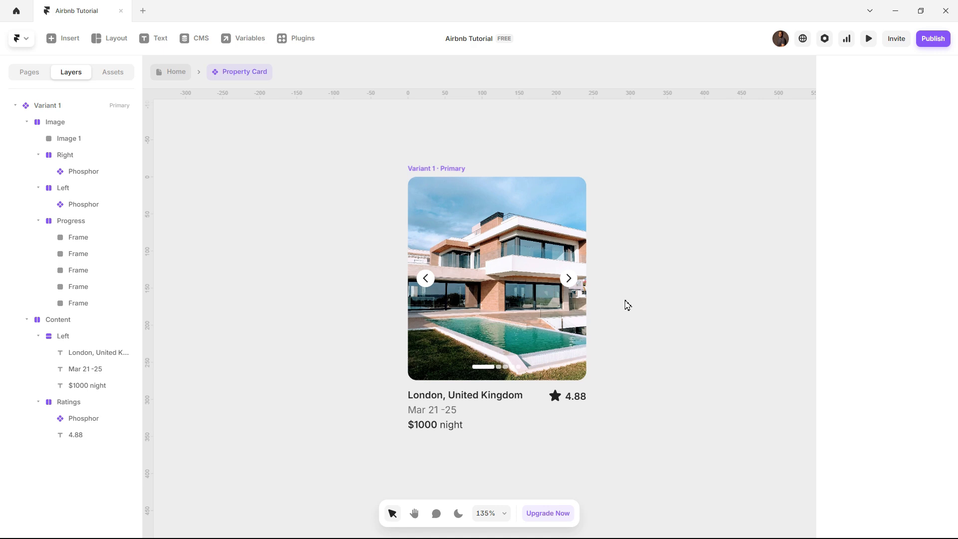
Enlarge the right arrow button to a width and height of 28
click(572, 285)
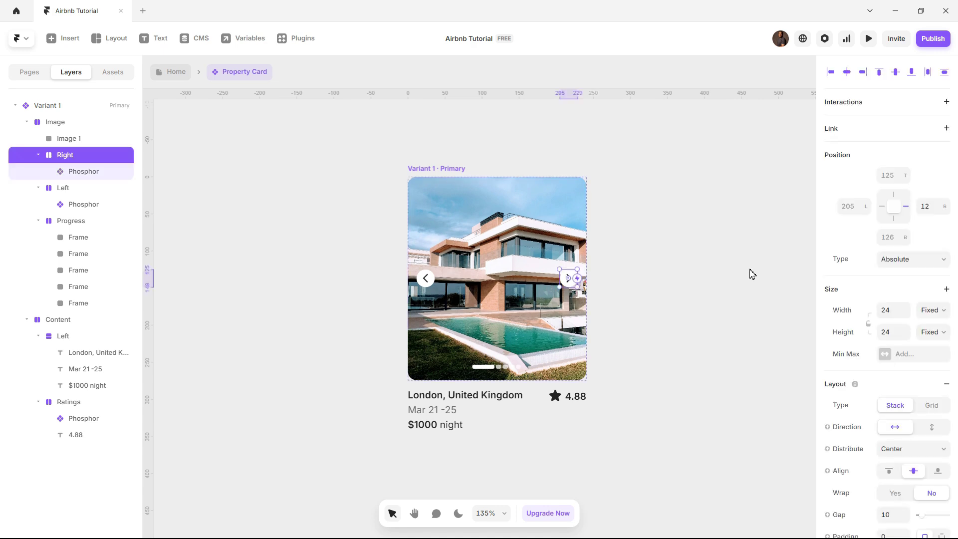
click(898, 314)
click(893, 334)
text(2)
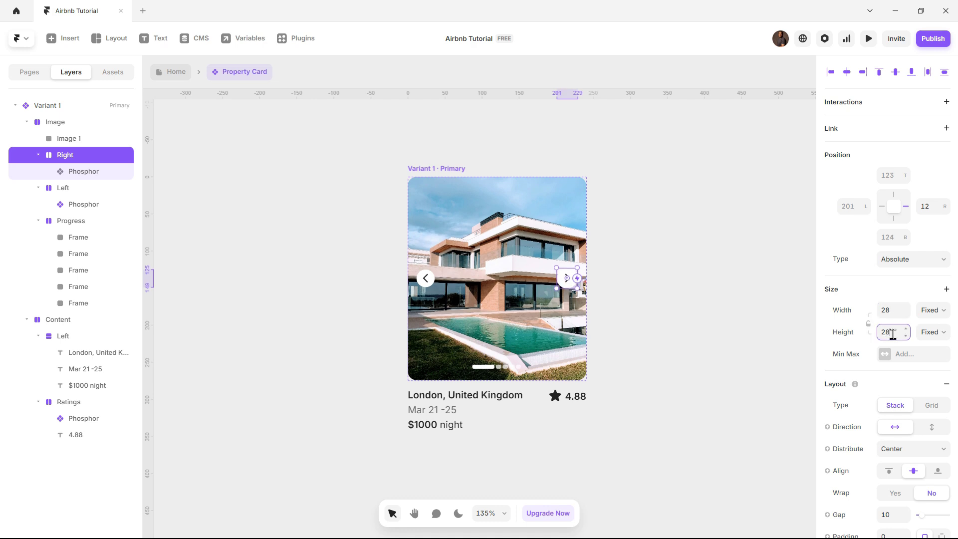
text(8)
Set the left arrow button's width and height to 28, matching the right arrow button
click(424, 280)
click(74, 192)
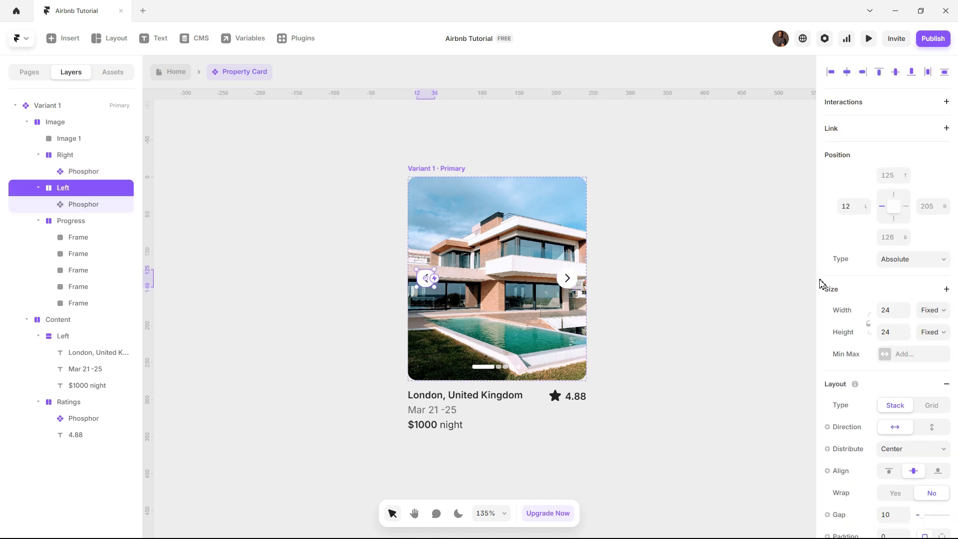
click(892, 316)
text(28)
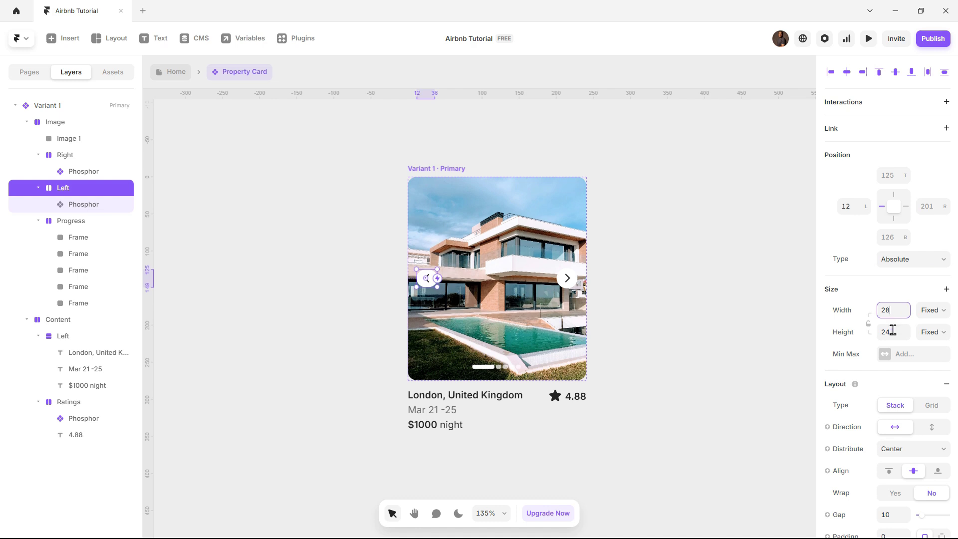
click(894, 338)
text(28)
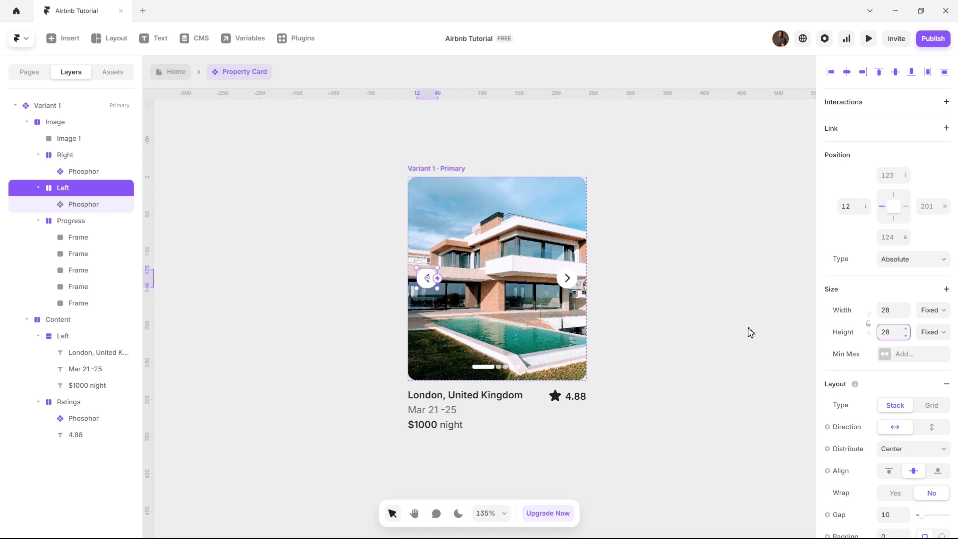
click(683, 320)
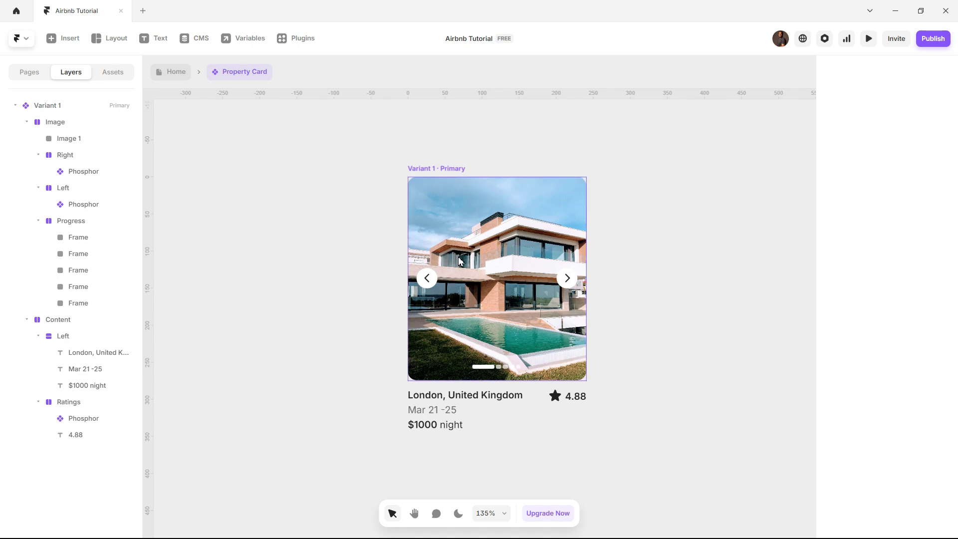
Switch to the Airbnb website, look over the listing cards, and return to Framer
key(alt+Tab)
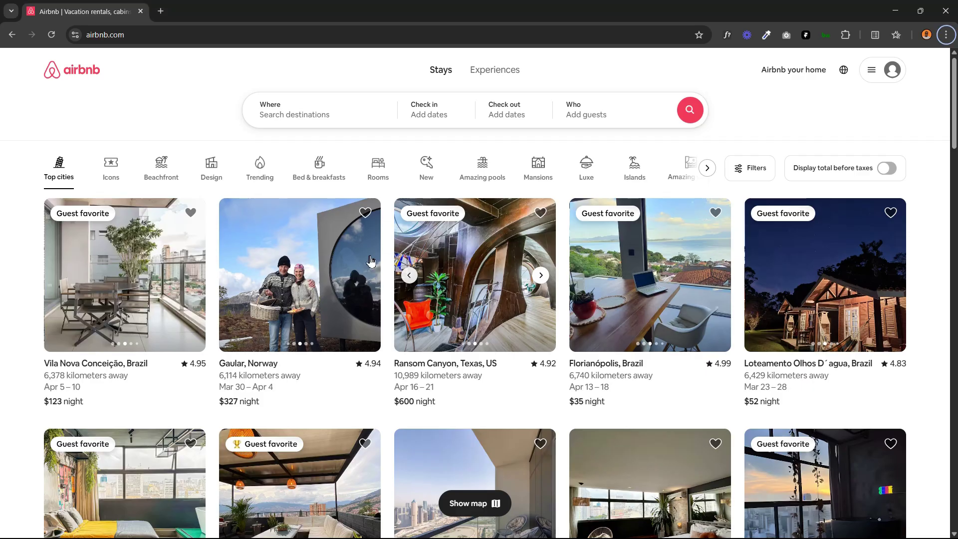
scroll(145, 313, down, 4)
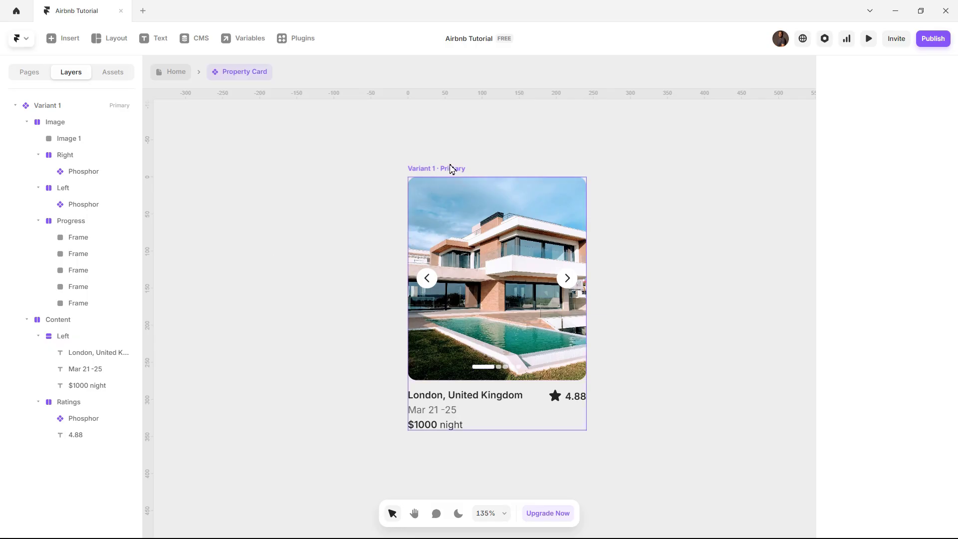
Rename the Property Card component's primary variant as Image 1
click(451, 168)
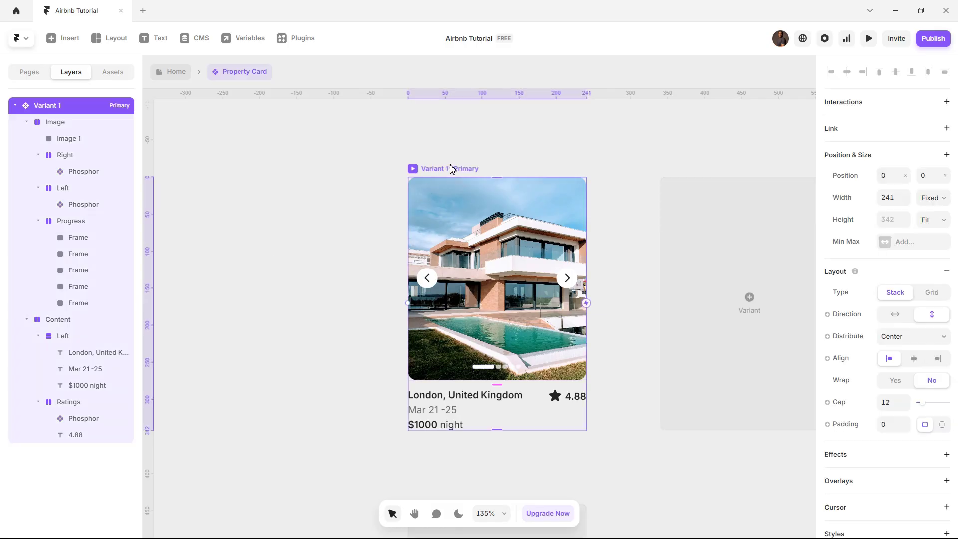
double_click(58, 105)
text(Image)
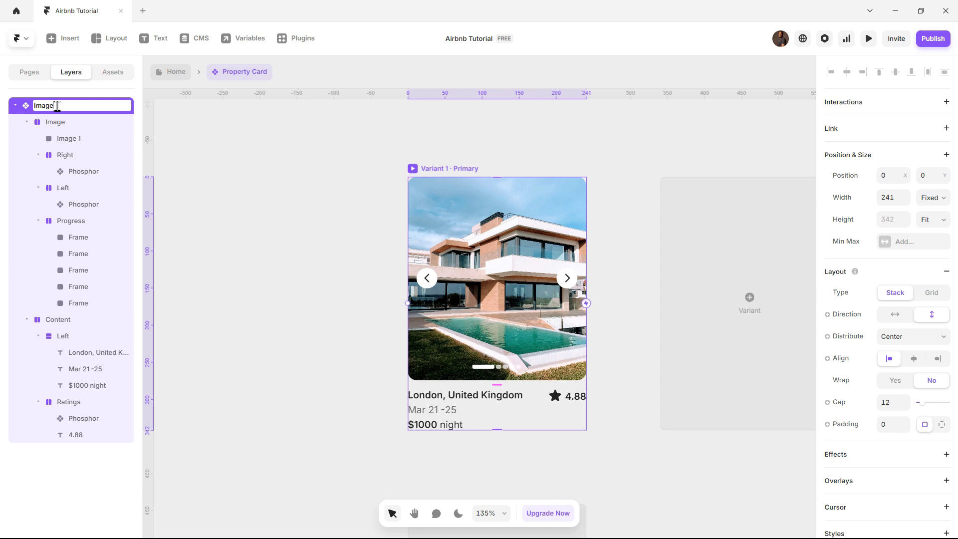
text( 1)
key(Return)
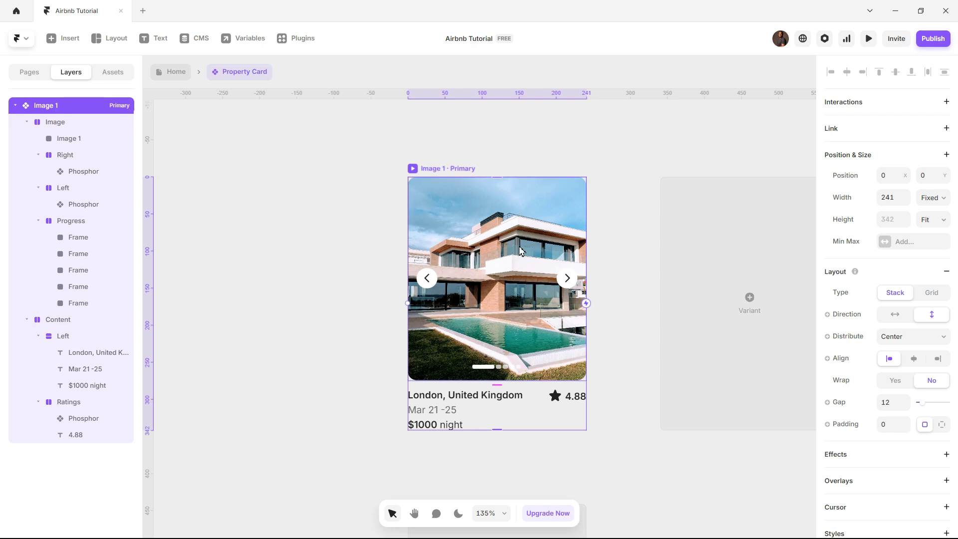
Set the opacity of both the left and right arrow buttons in the primary variant to 0
click(428, 289)
shift+click(564, 290)
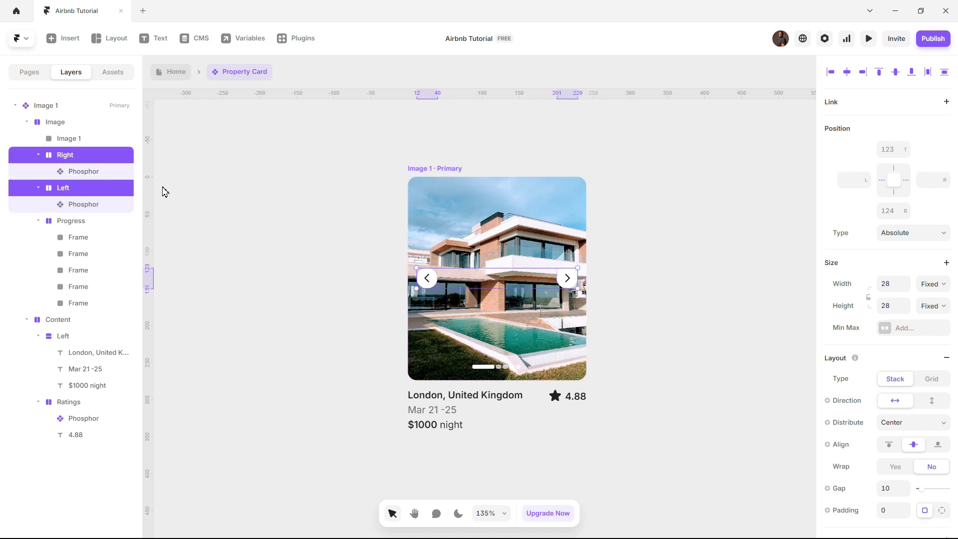
scroll(906, 369, down, 2)
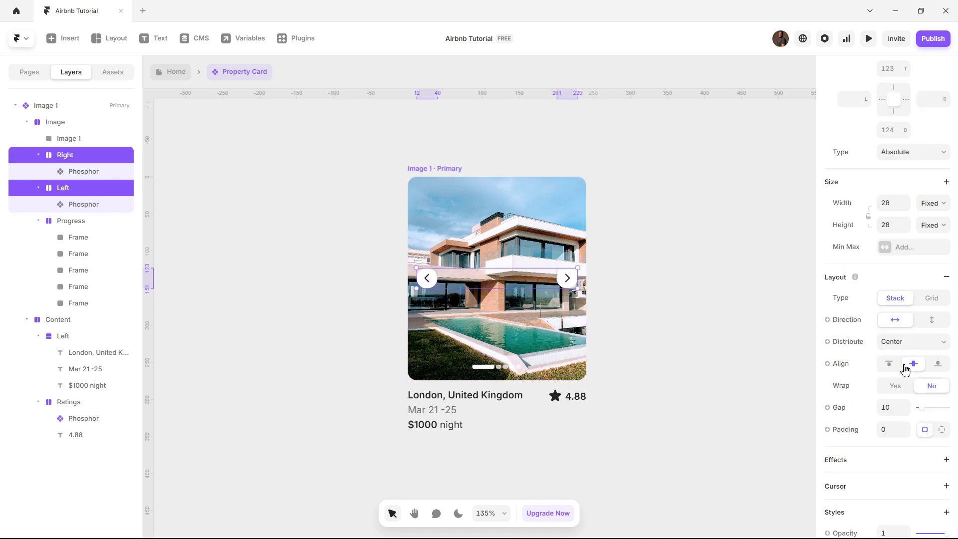
scroll(906, 369, down, 5)
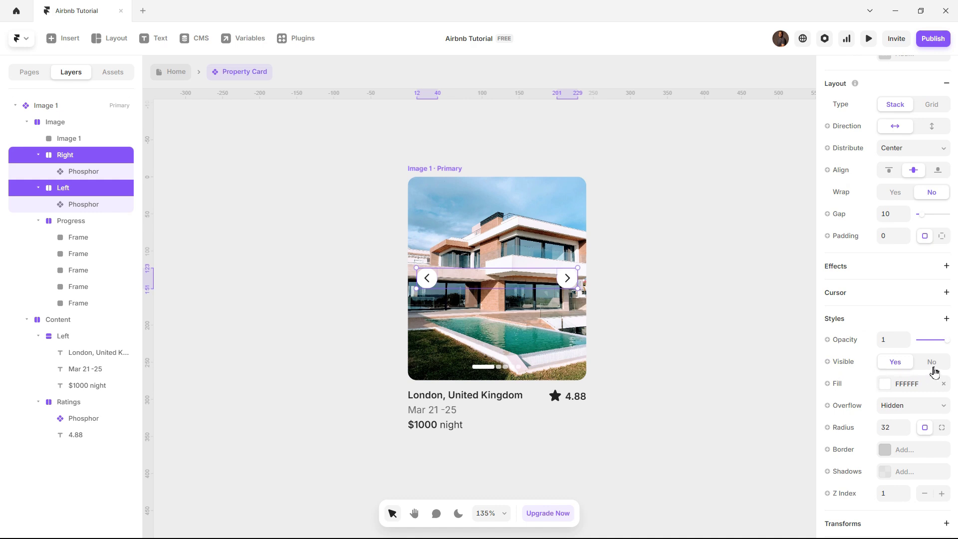
right_click(87, 160)
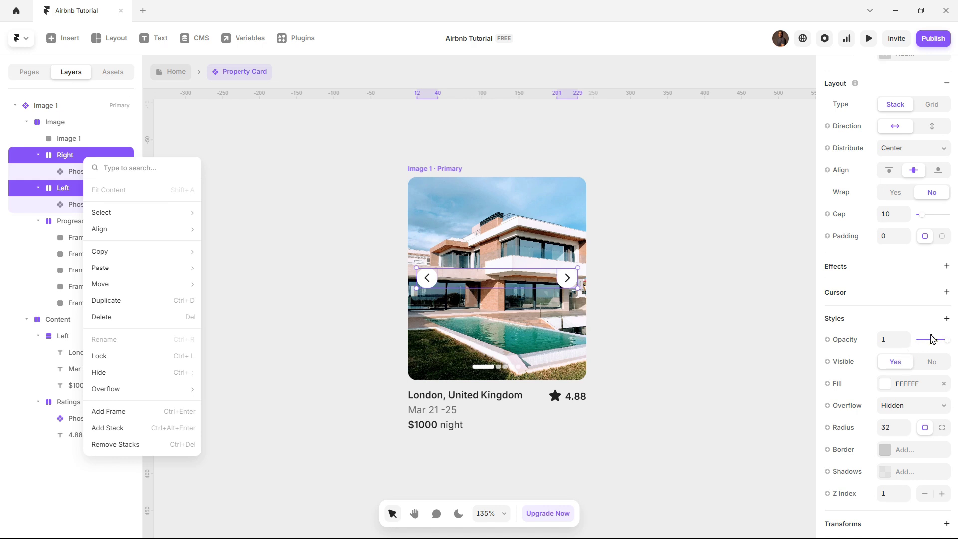
click(948, 348)
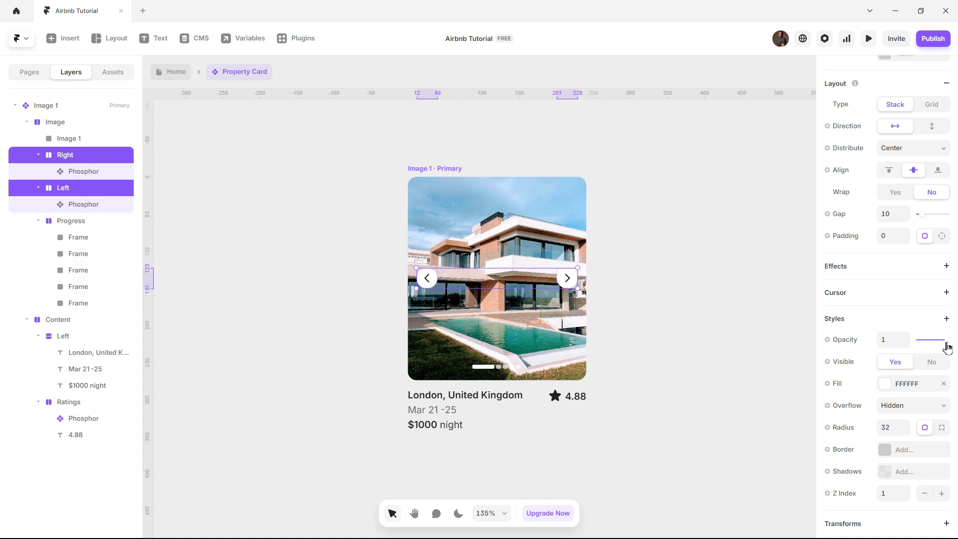
drag(948, 348, 909, 342)
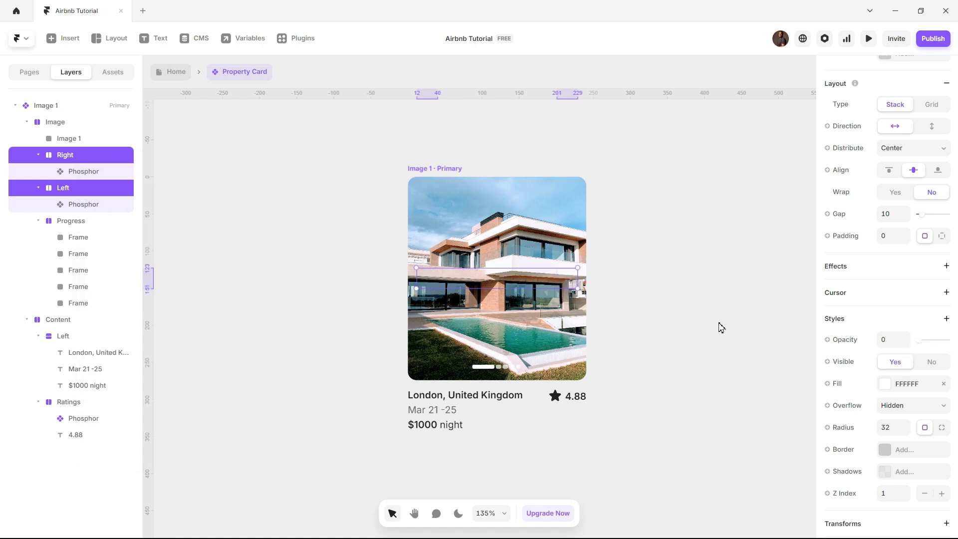
click(672, 299)
Add a Hover state to the Image 1 primary variant
click(436, 169)
scroll(489, 235, down, 2)
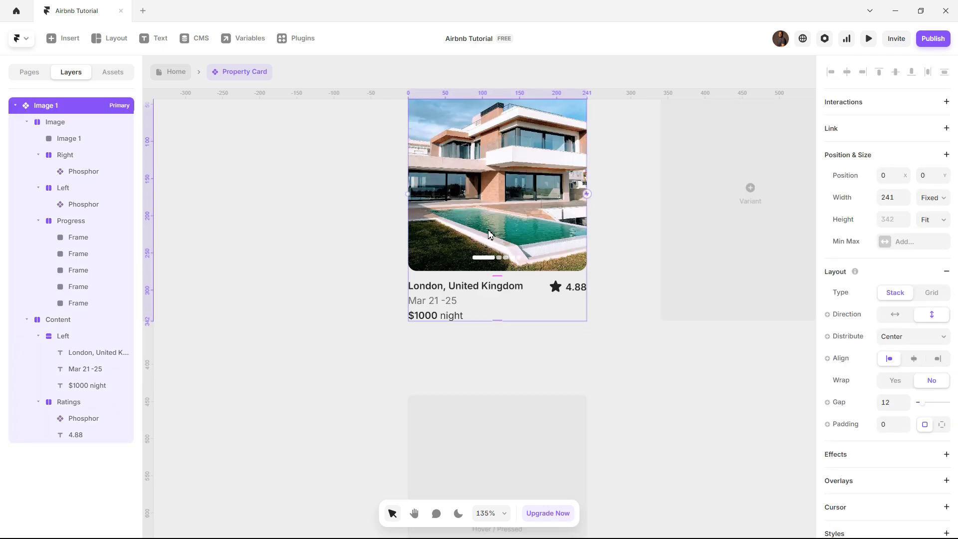
scroll(489, 235, down, 3)
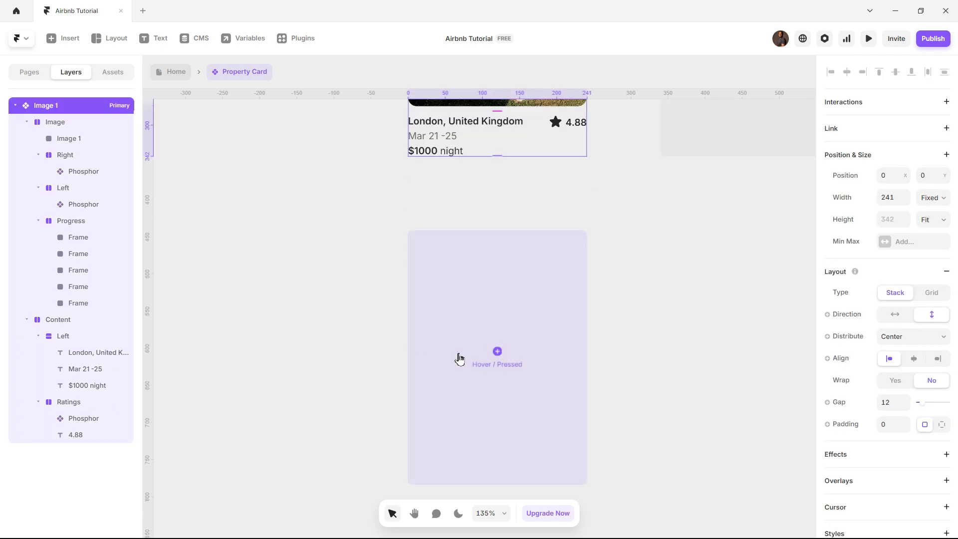
click(499, 353)
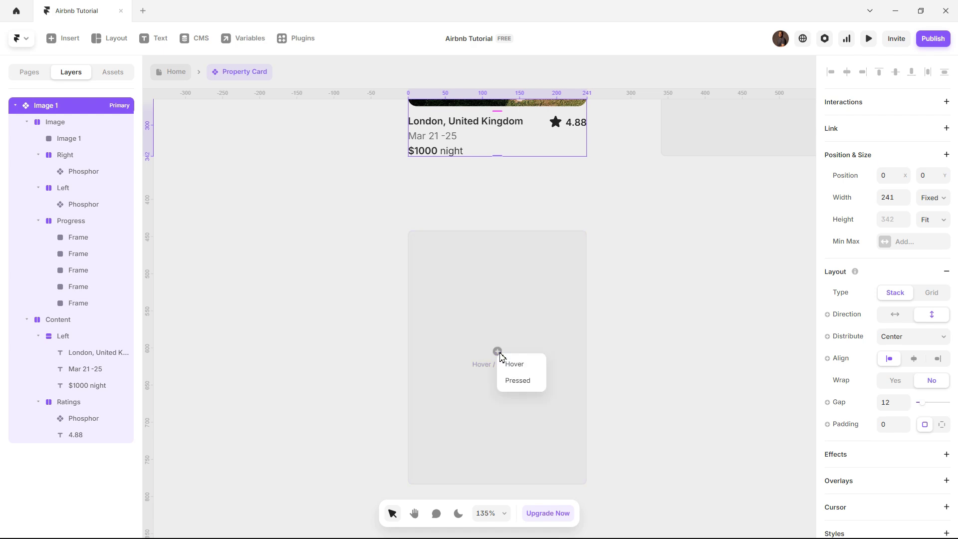
click(514, 367)
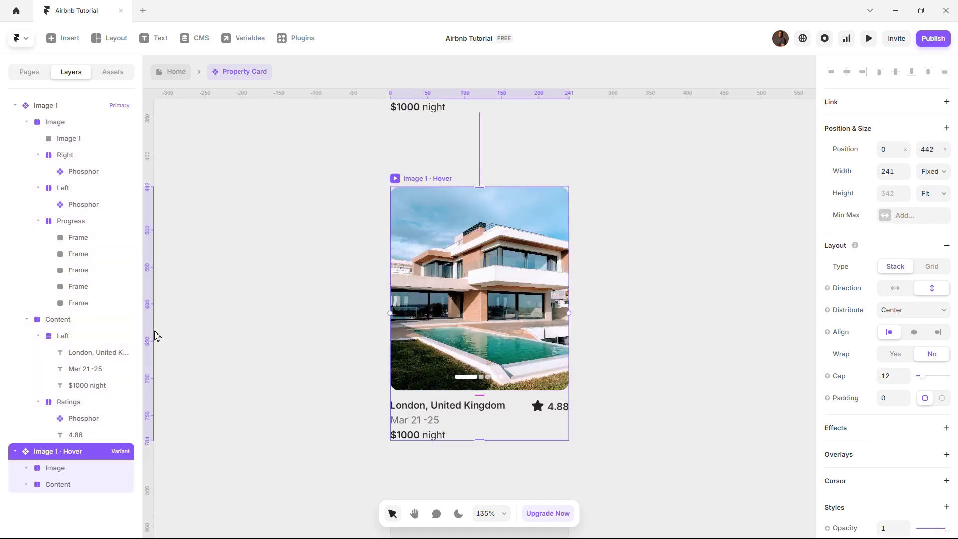
Set the opacity of the left and right arrow buttons in the Hover variant's image to 1
click(52, 484)
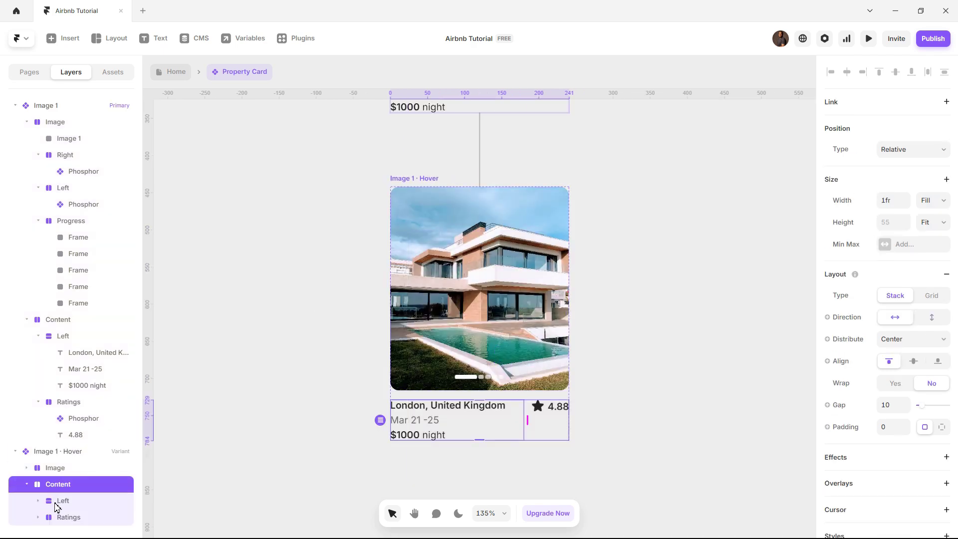
click(27, 484)
click(26, 469)
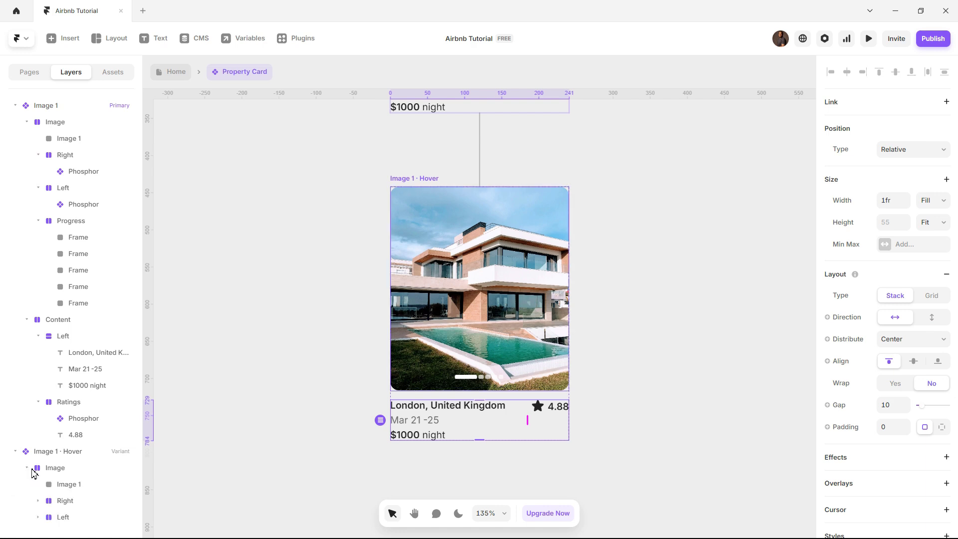
click(64, 491)
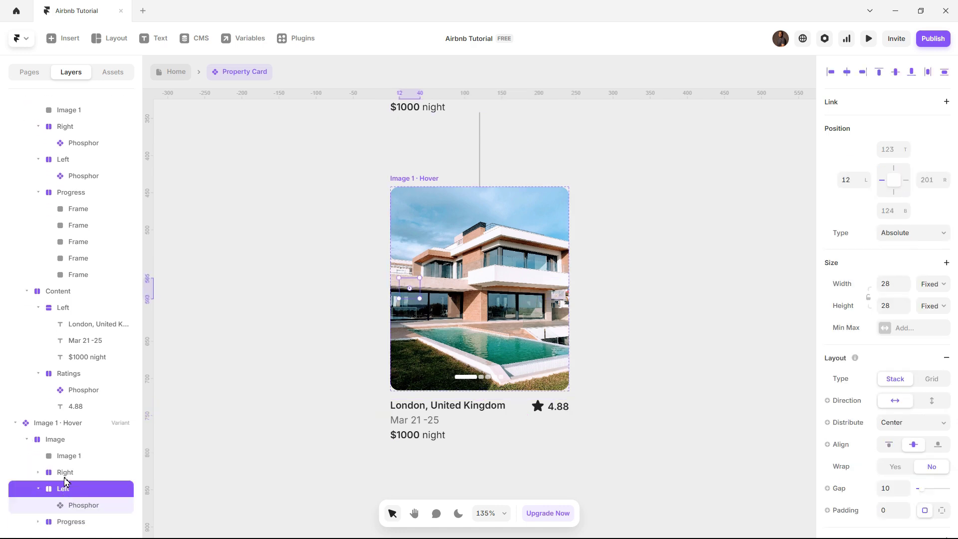
shift+click(63, 473)
scroll(885, 422, down, 1)
scroll(885, 422, down, 4)
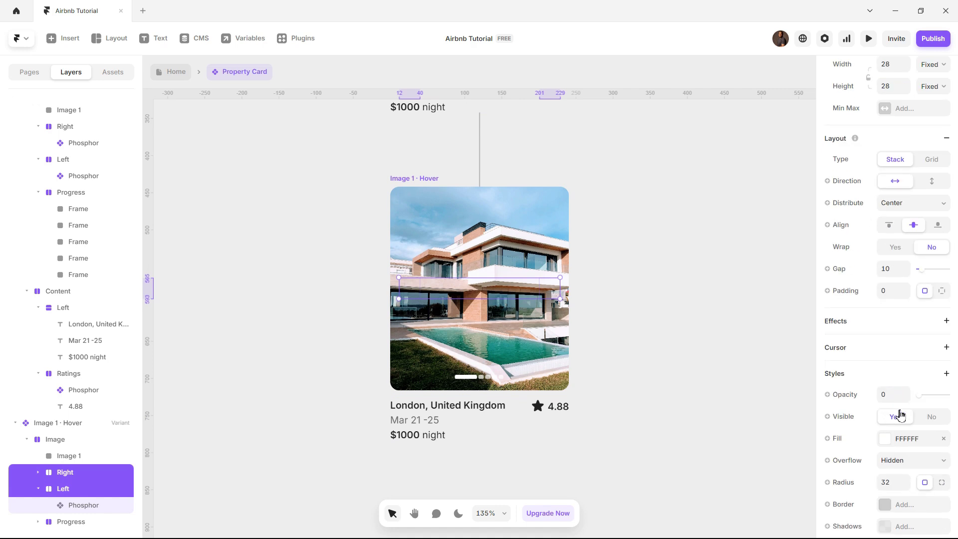
drag(922, 402, 947, 400)
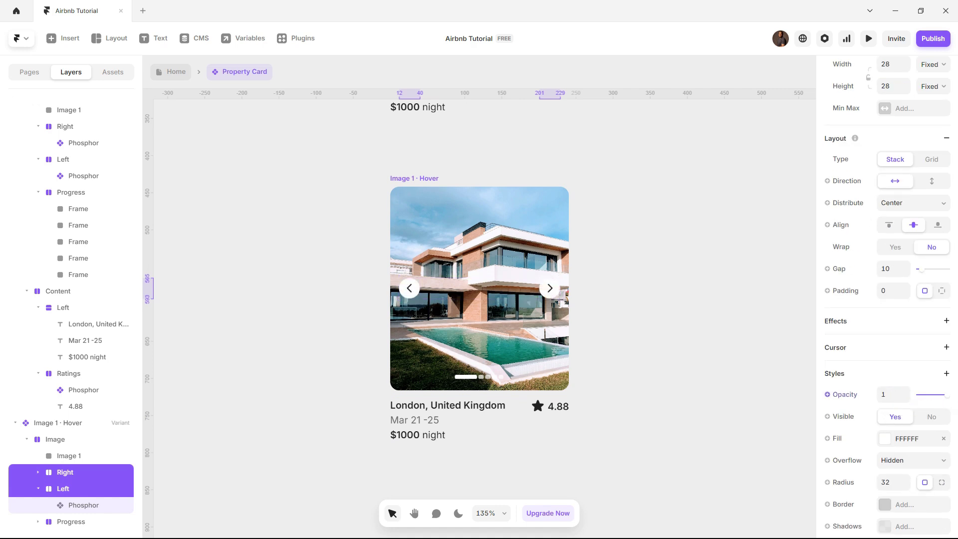
In the Hover variant, set the left arrow button's opacity to 0 and the right arrow button's opacity to 1
drag(947, 395, 918, 395)
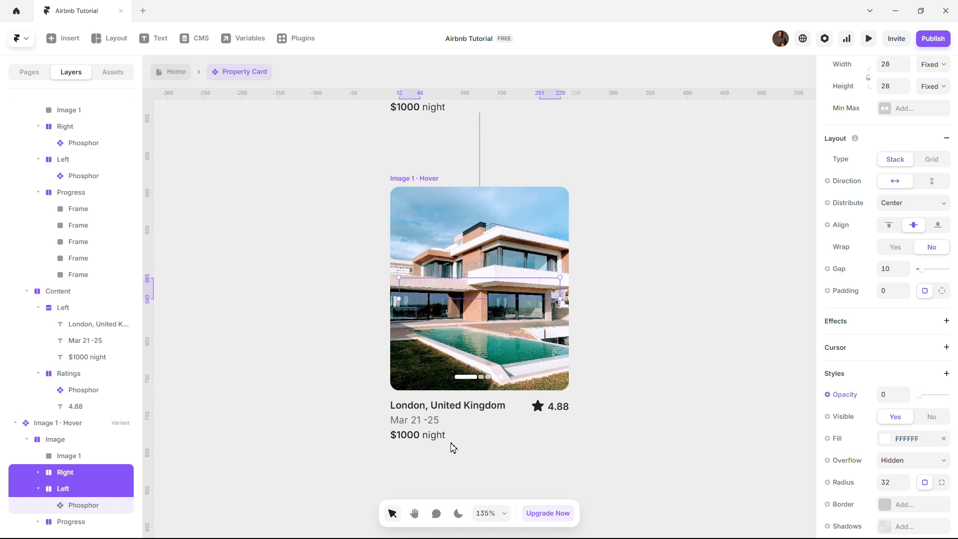
click(92, 477)
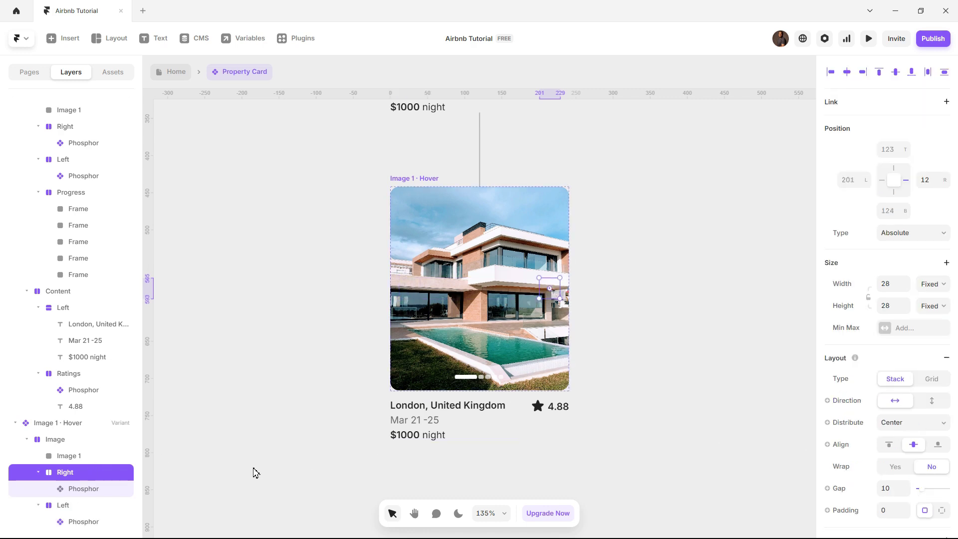
scroll(929, 427, down, 5)
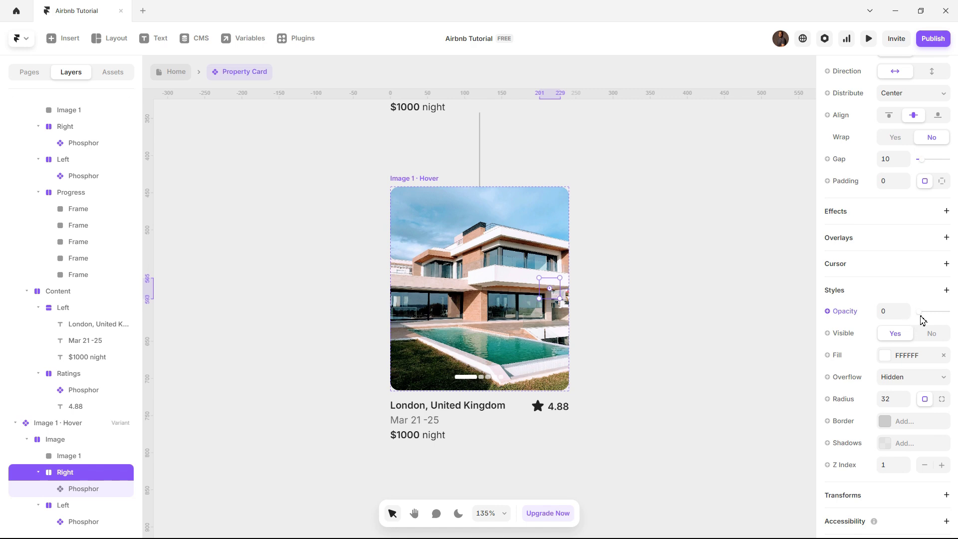
key(ctrl+z)
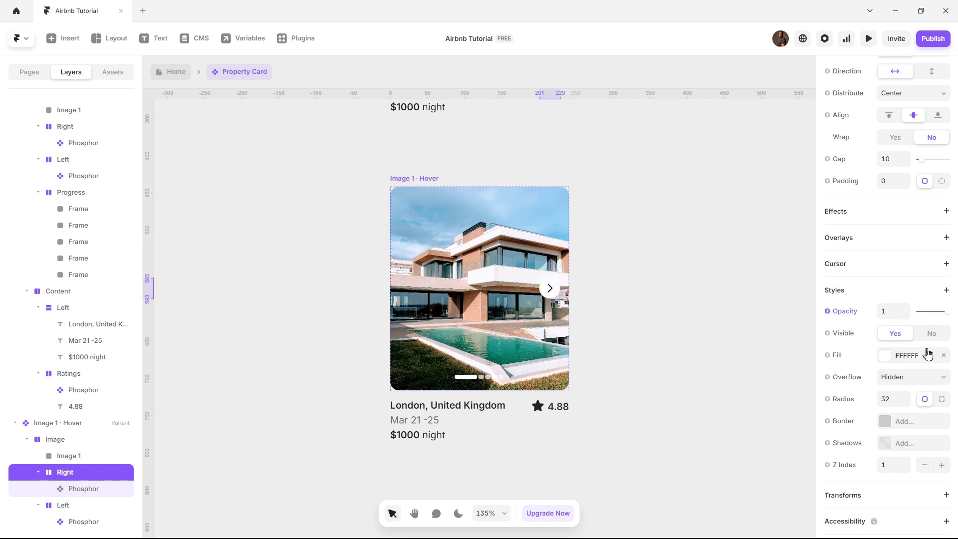
click(686, 394)
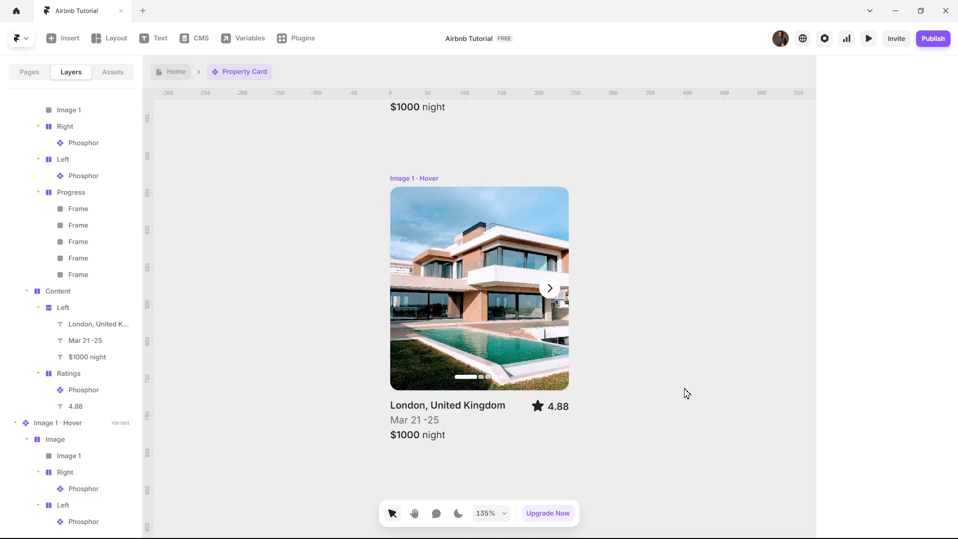
Preview the Property Card's hover interaction and return to the component canvas
scroll(687, 393, up, 2)
scroll(686, 393, down, 5)
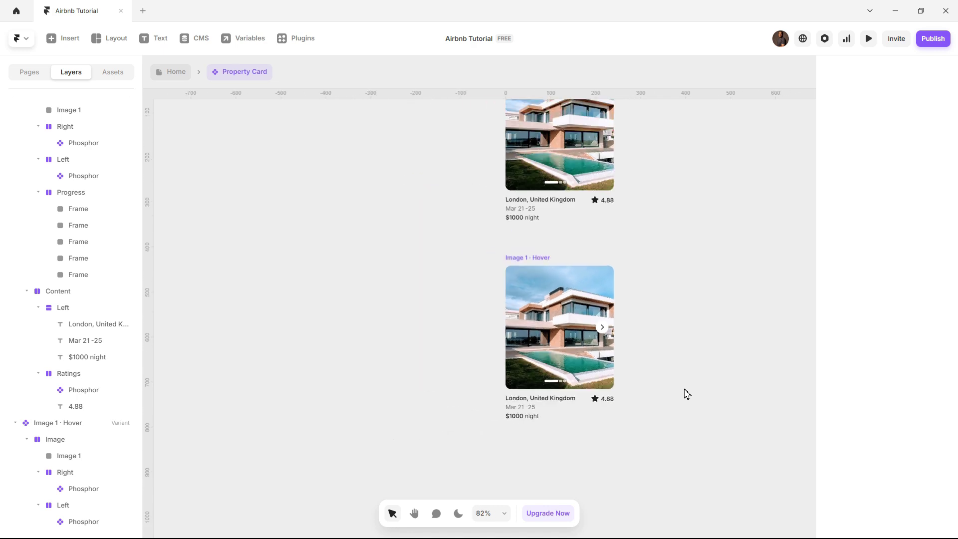
click(867, 42)
mouse_move(499, 356)
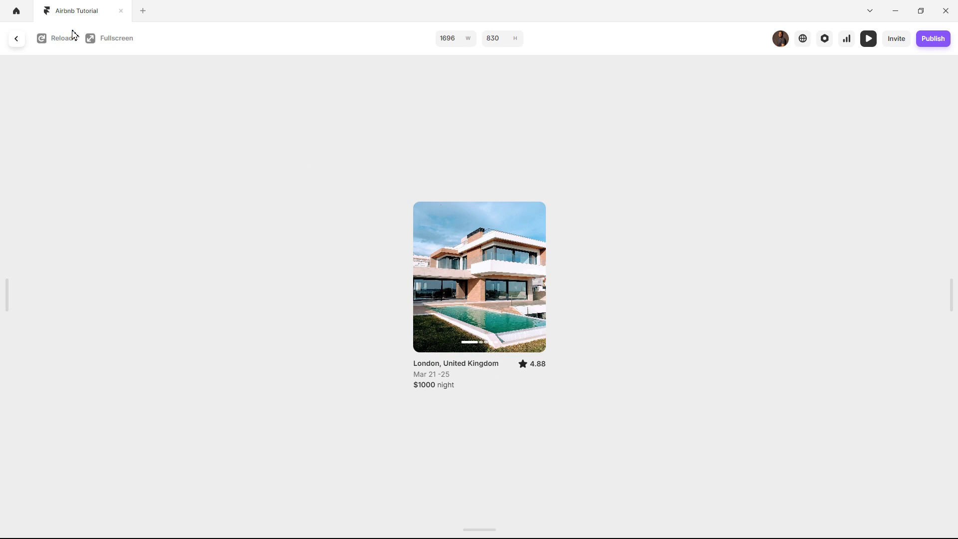
click(21, 48)
Set the primary variant's Spring transition to a bounce of 0 and a time of 0.6 s, and preview the hover effect
scroll(592, 291, up, 3)
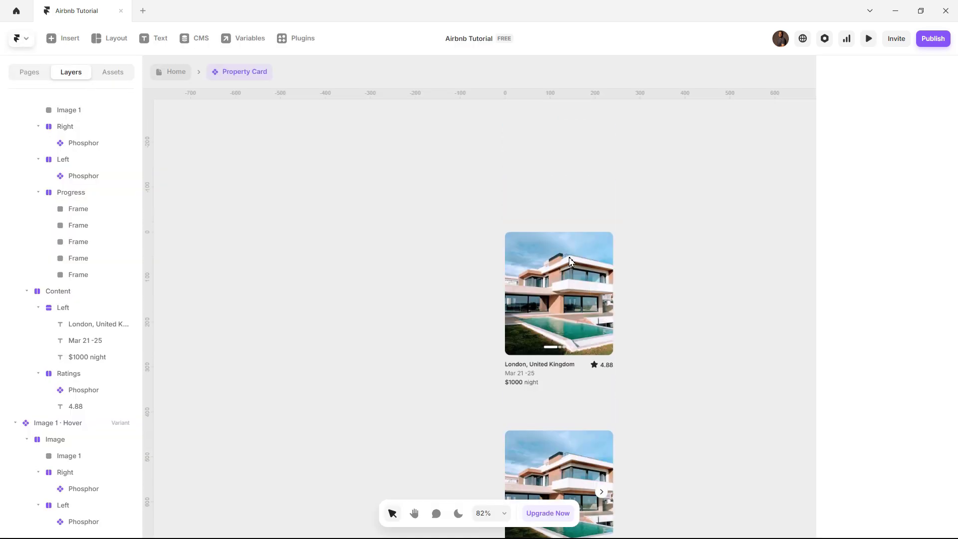
click(530, 225)
scroll(893, 319, down, 5)
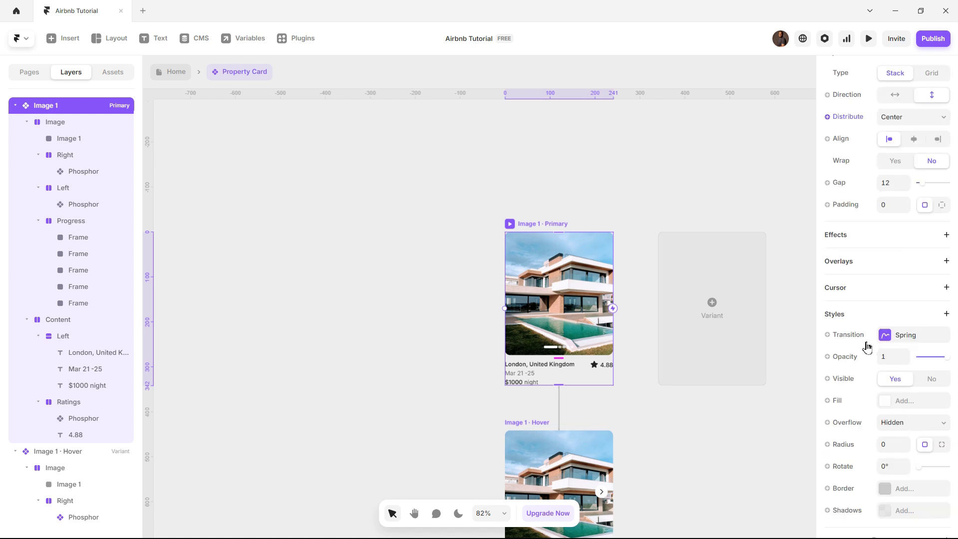
click(886, 335)
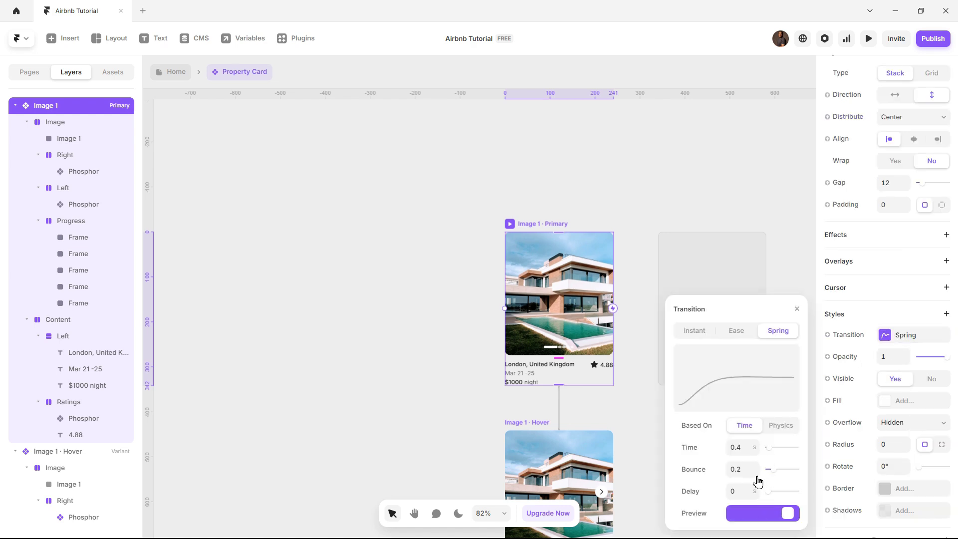
click(756, 474)
click(756, 474)
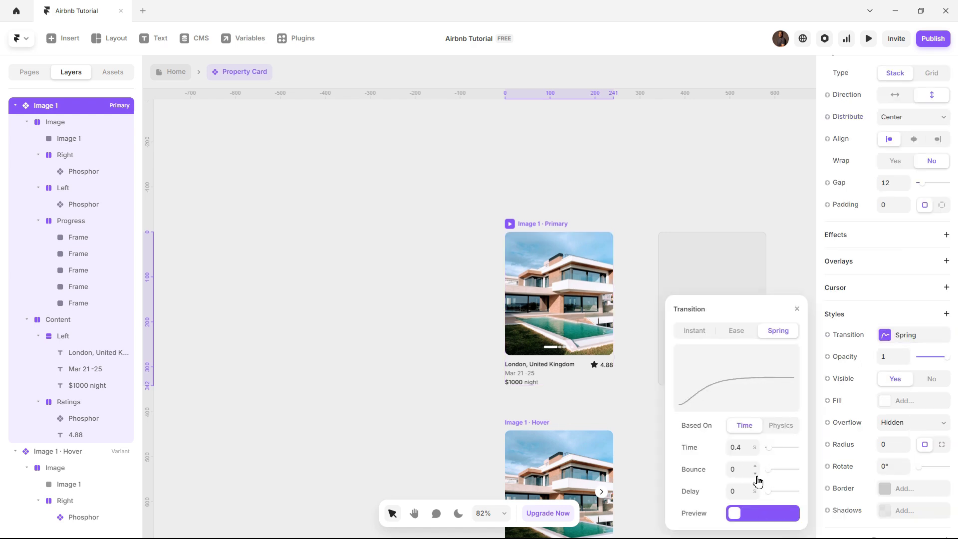
click(756, 445)
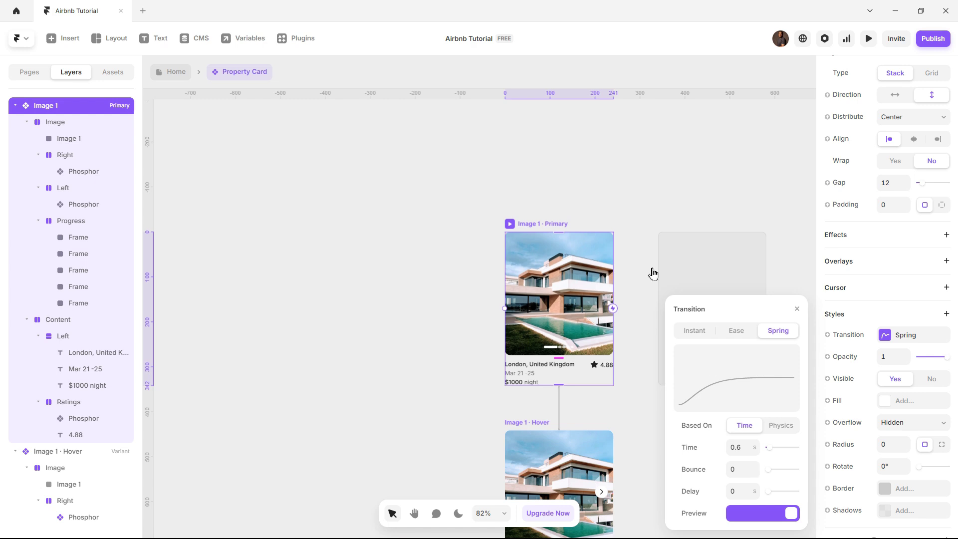
click(619, 194)
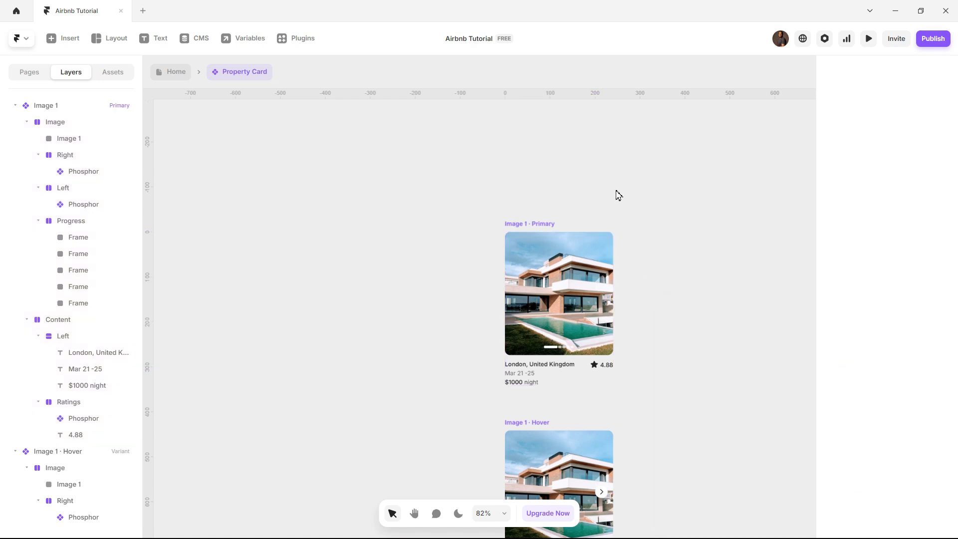
click(869, 39)
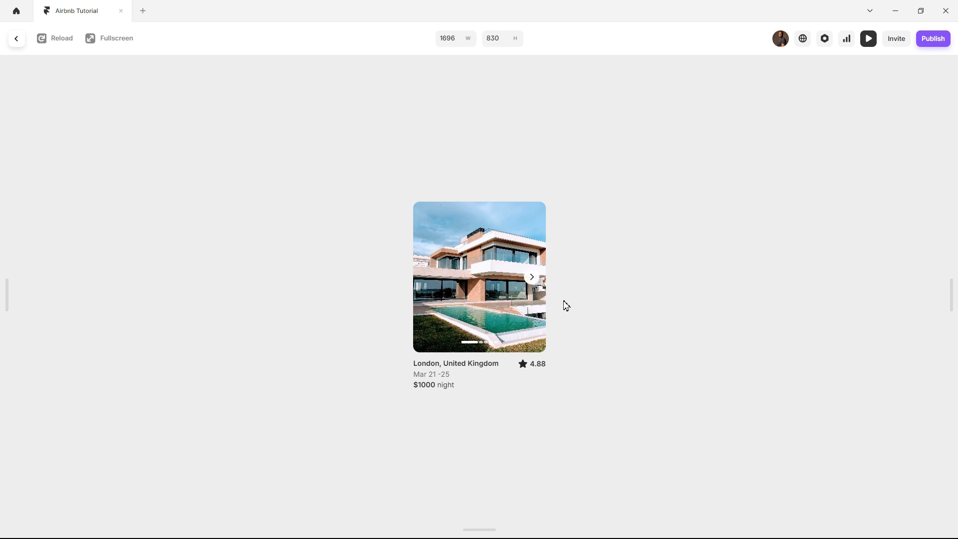
click(23, 43)
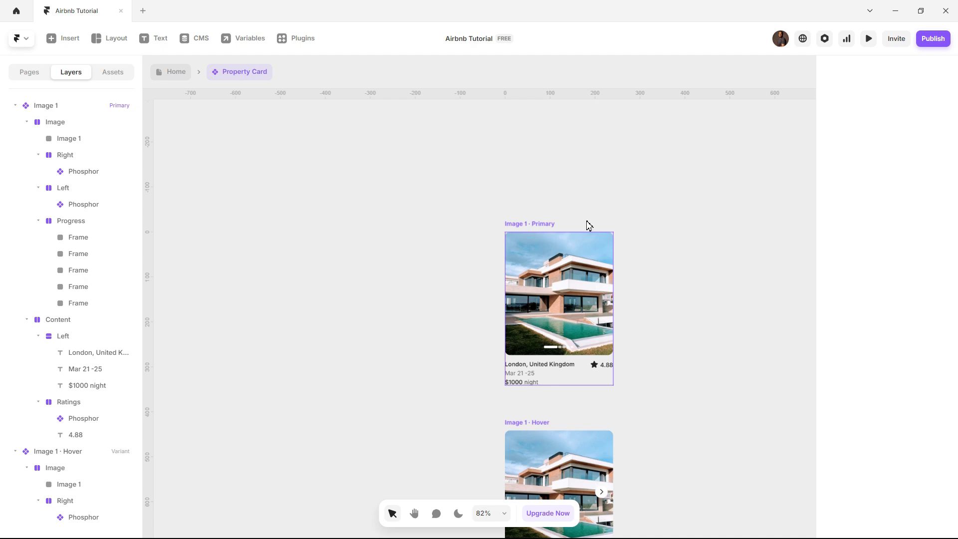
Duplicate the fill-width Image 1 layer four times inside the primary variant's Image stack
click(558, 269)
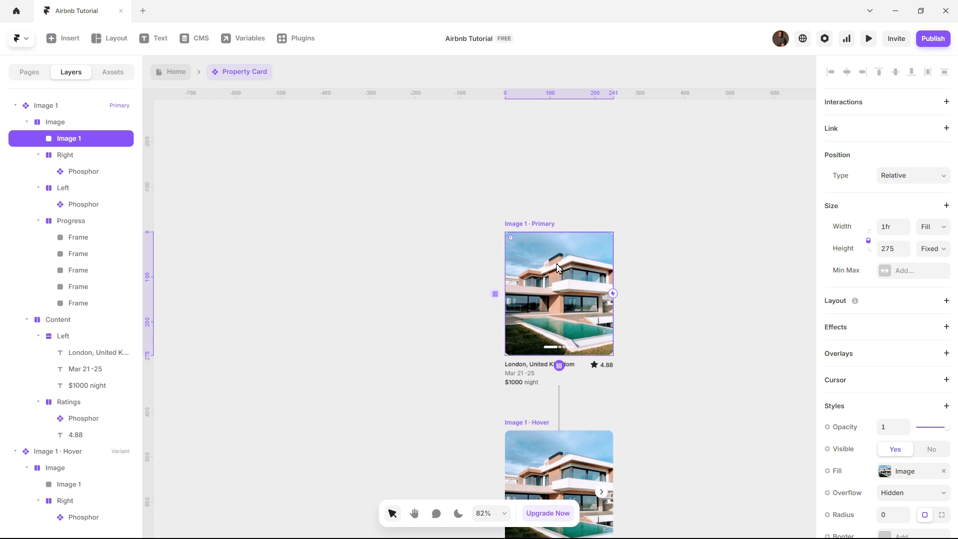
key(ctrl+d)
key(ctrl+d)
key(ctrl+d)
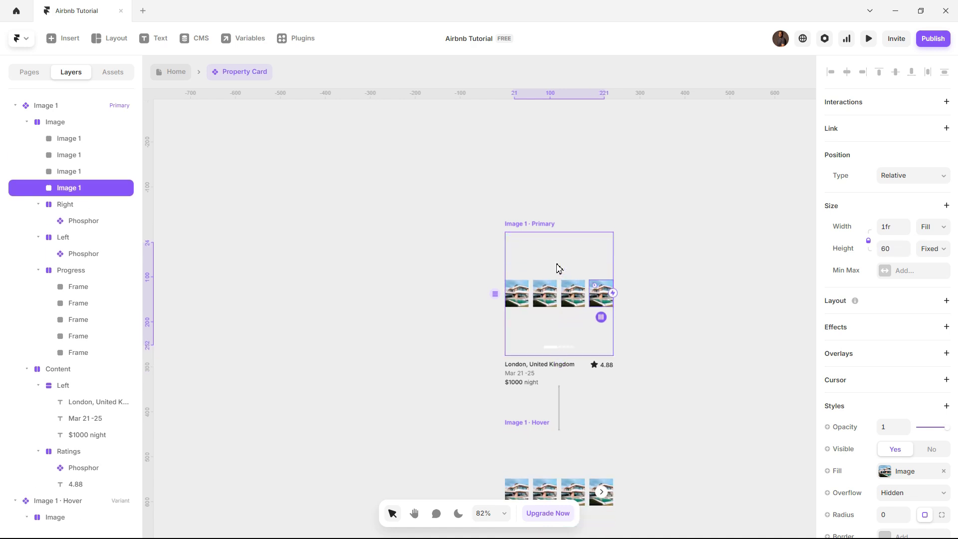
key(ctrl+d)
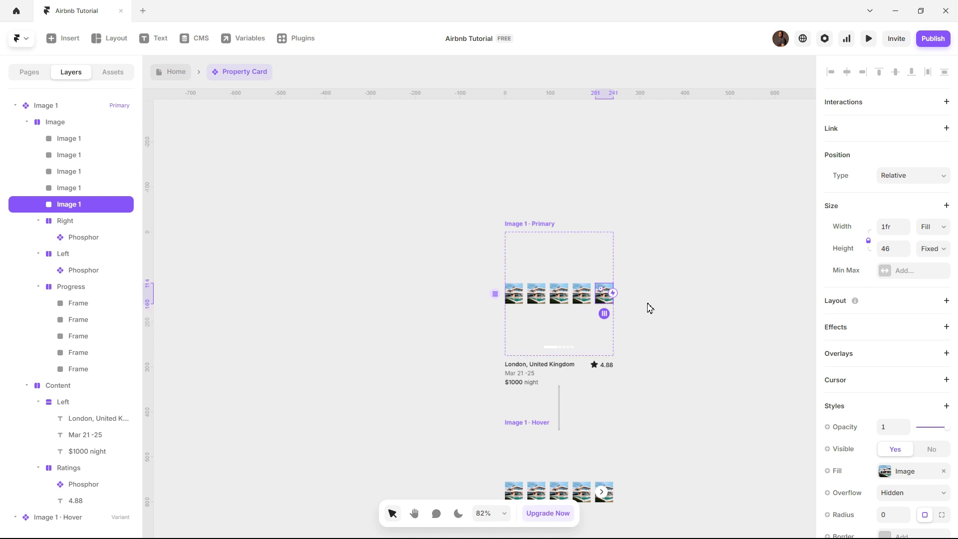
ctrl+scroll(649, 308, up, 3)
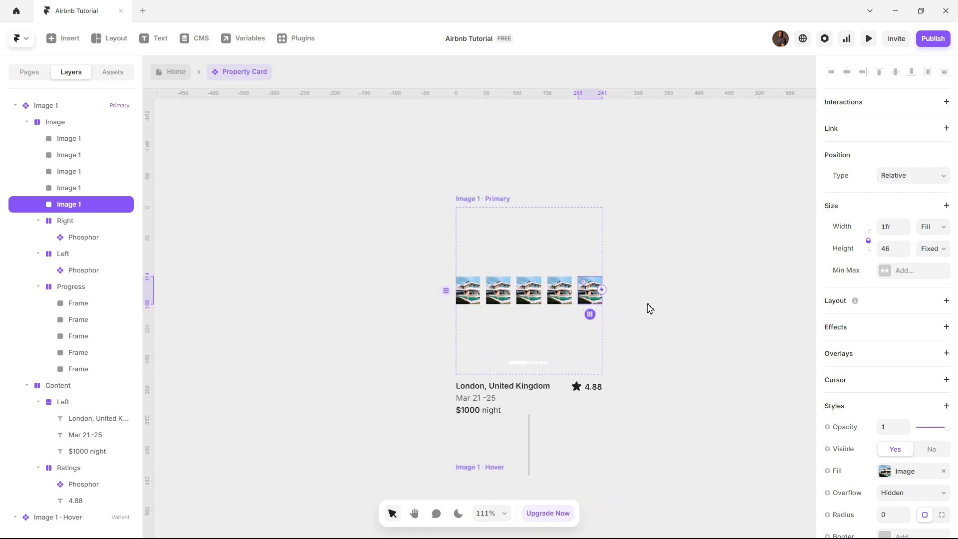
ctrl+scroll(649, 308, up, 1)
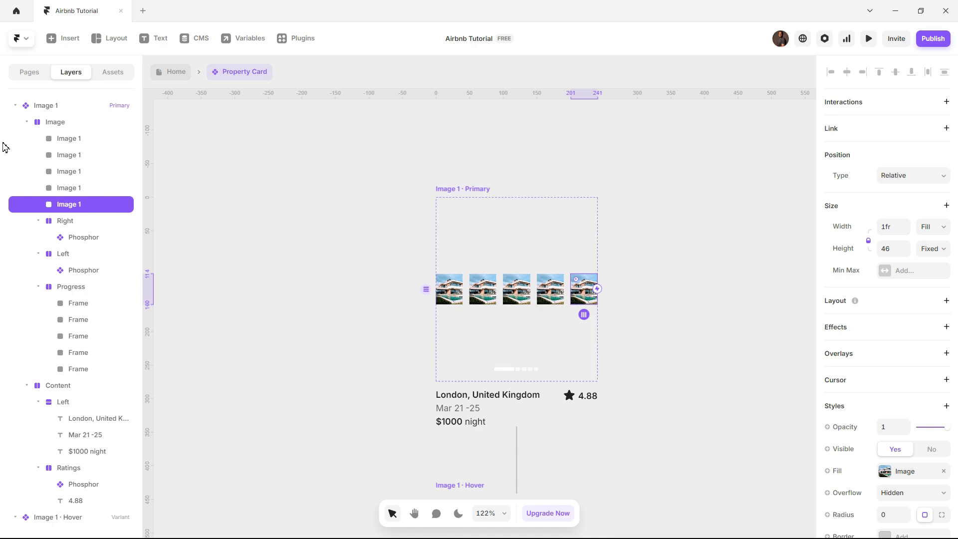
Try setting the position type of all five Image 1 layers in the primary variant to Absolute
click(80, 139)
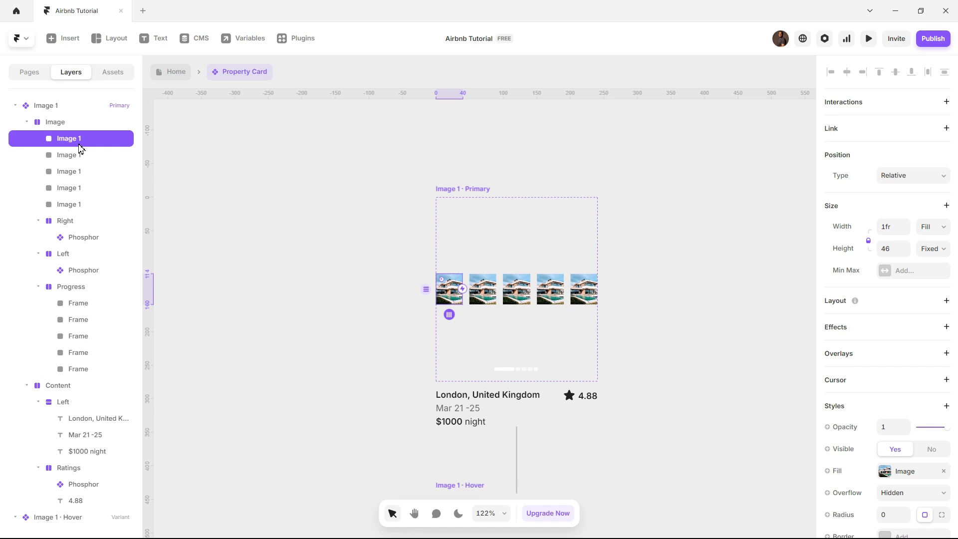
click(911, 182)
click(909, 192)
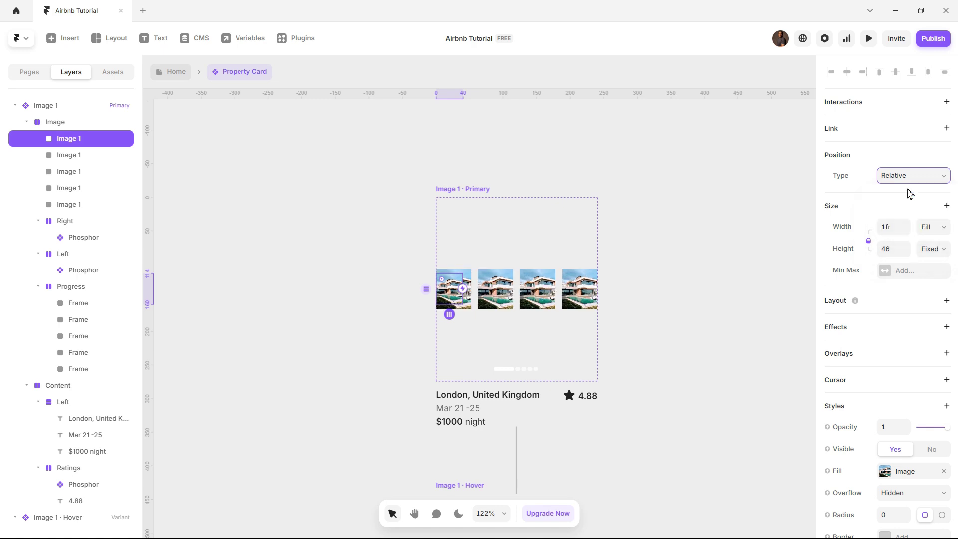
click(79, 155)
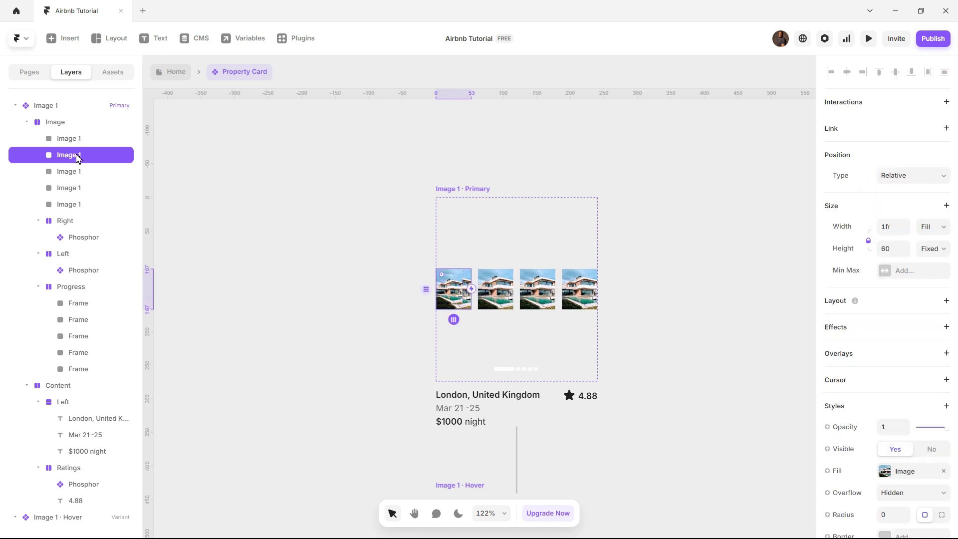
shift+click(81, 204)
click(911, 149)
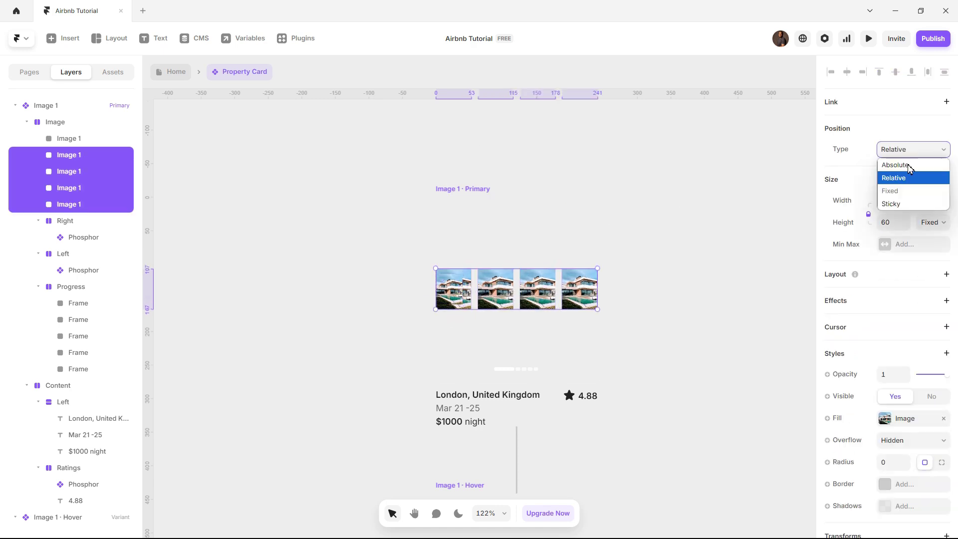
click(893, 164)
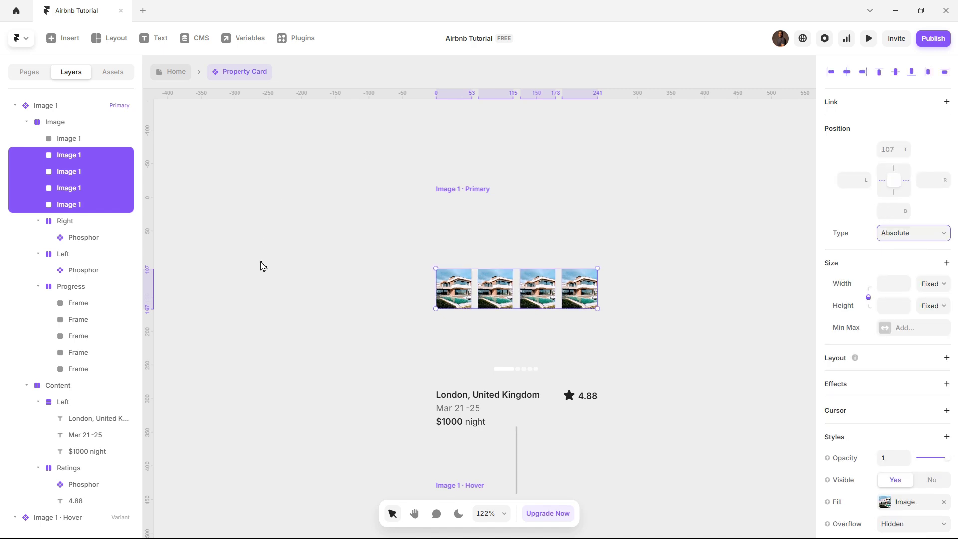
click(292, 248)
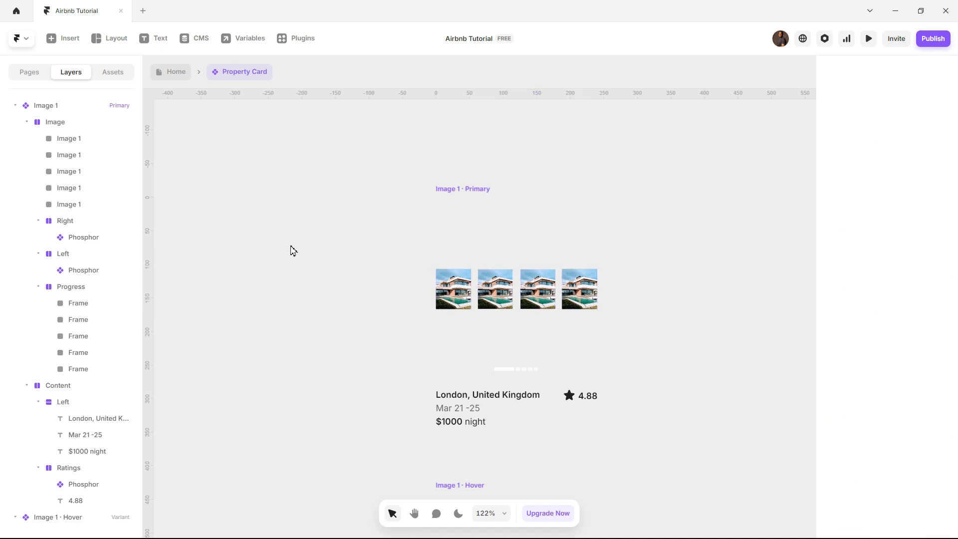
Undo the absolute positioning and the four duplications of the Image 1 layer
click(80, 139)
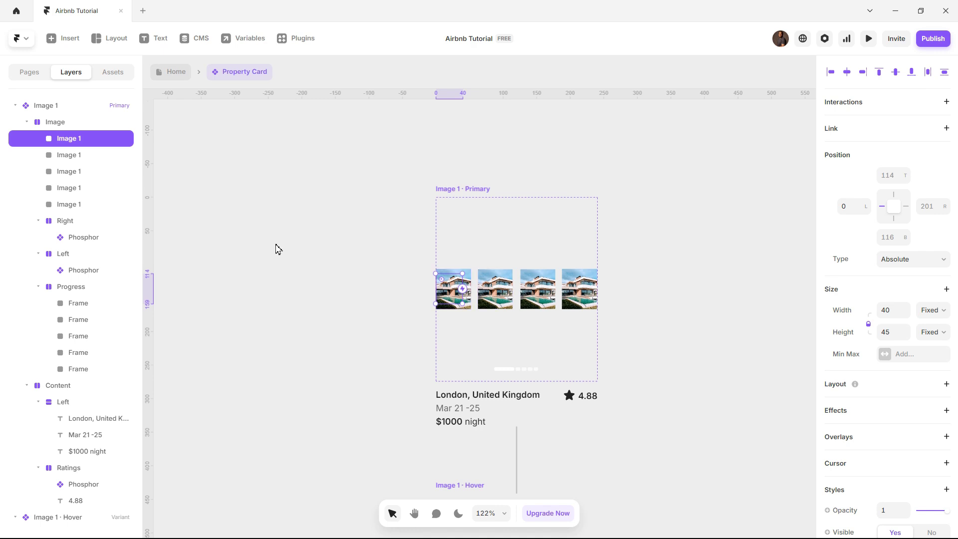
key(ctrl+z)
key(ctrl+z)
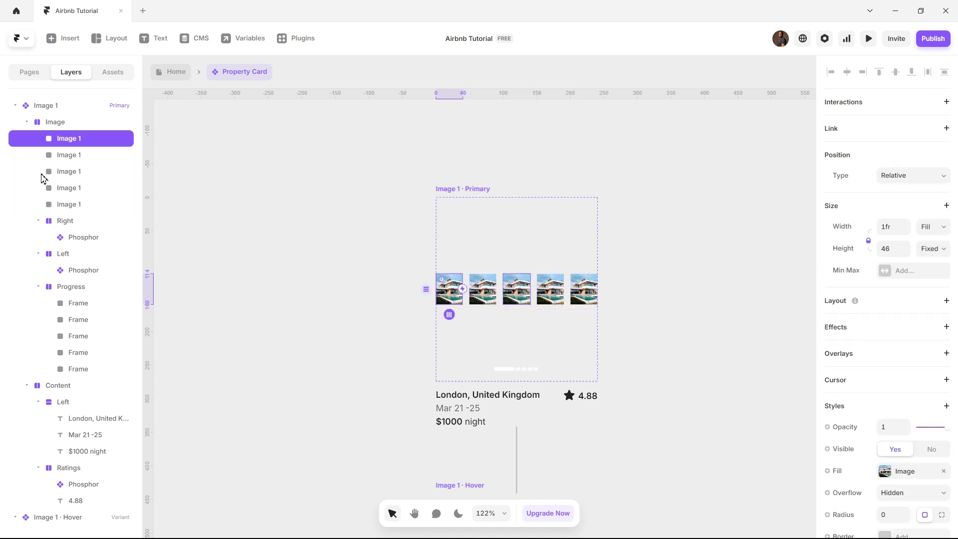
key(ctrl+z)
key(ctrl+z)
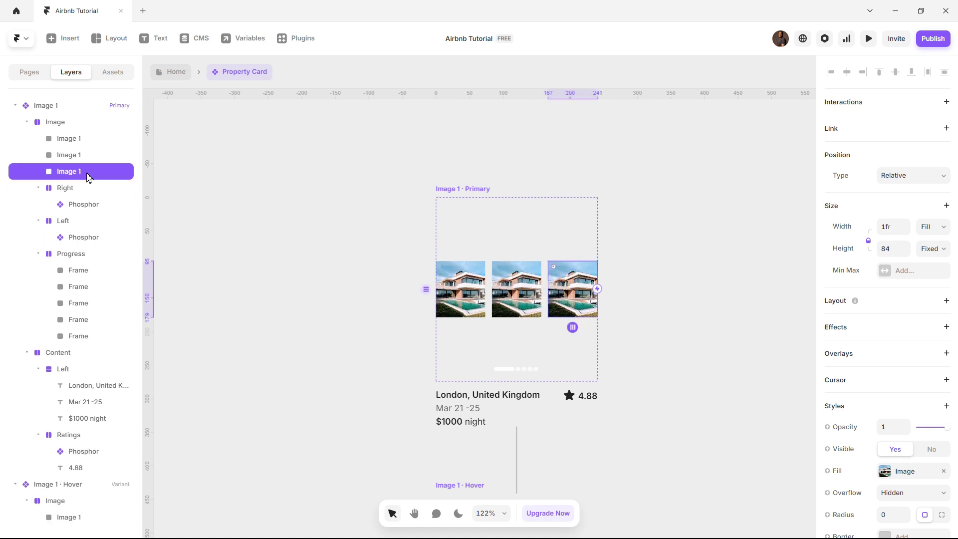
key(ctrl+z)
key(ctrl+z)
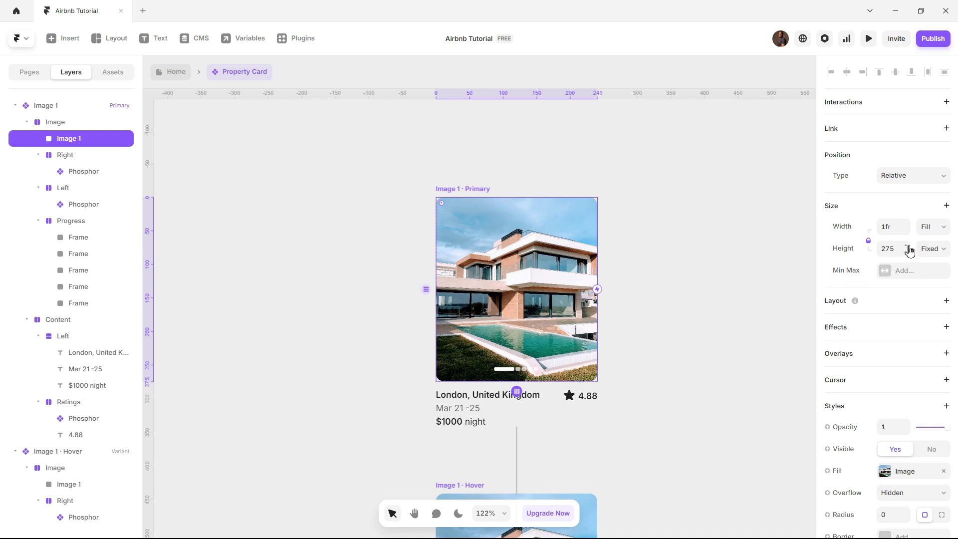
Change the primary variant's Image 1 layer width to Fixed and duplicate the layer four times within the Image stack
click(933, 227)
click(933, 241)
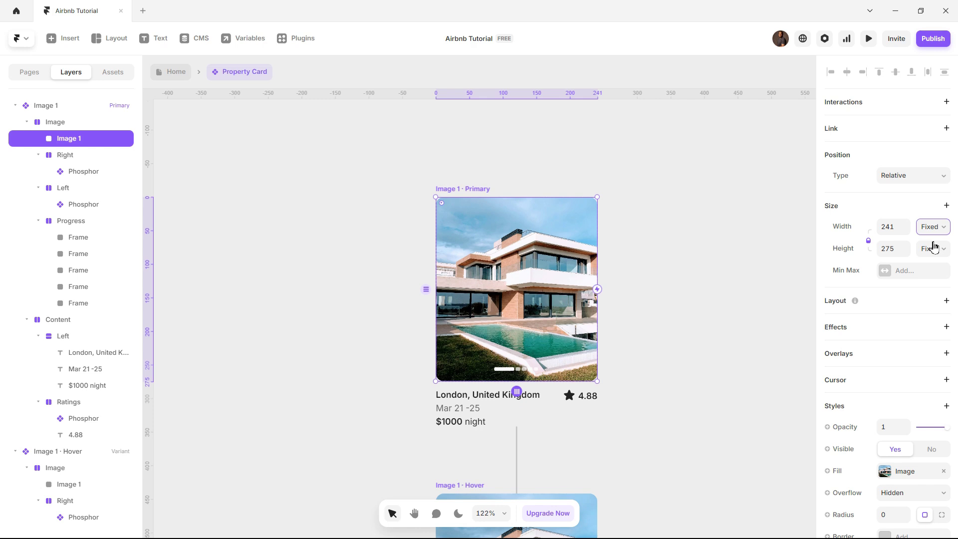
key(ctrl+d)
key(ctrl+d)
key(ctrl+d)
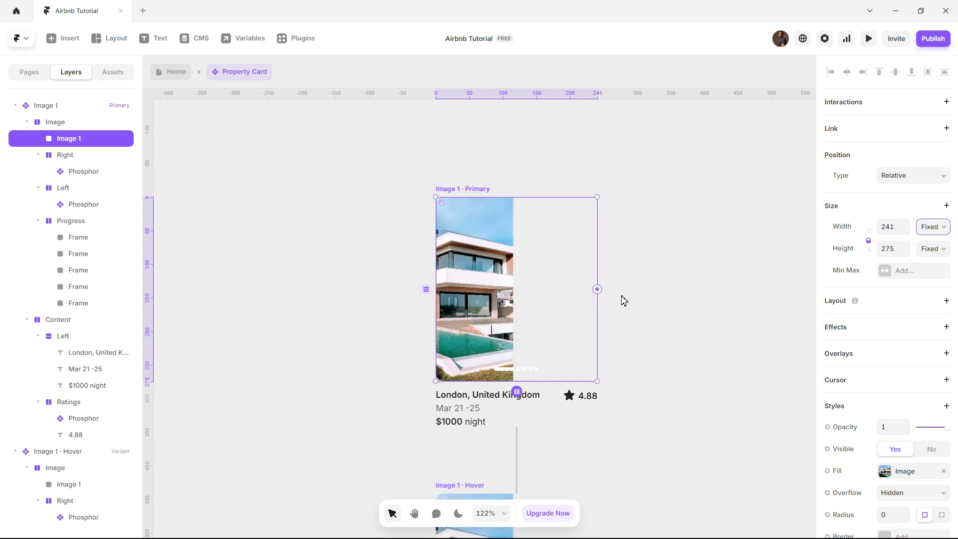
key(ctrl+d)
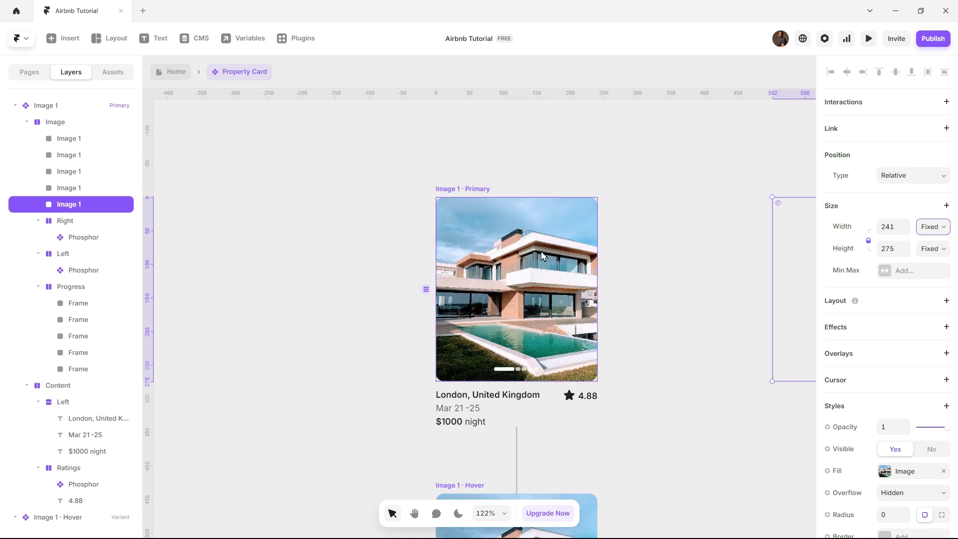
click(500, 153)
scroll(502, 183, down, 2)
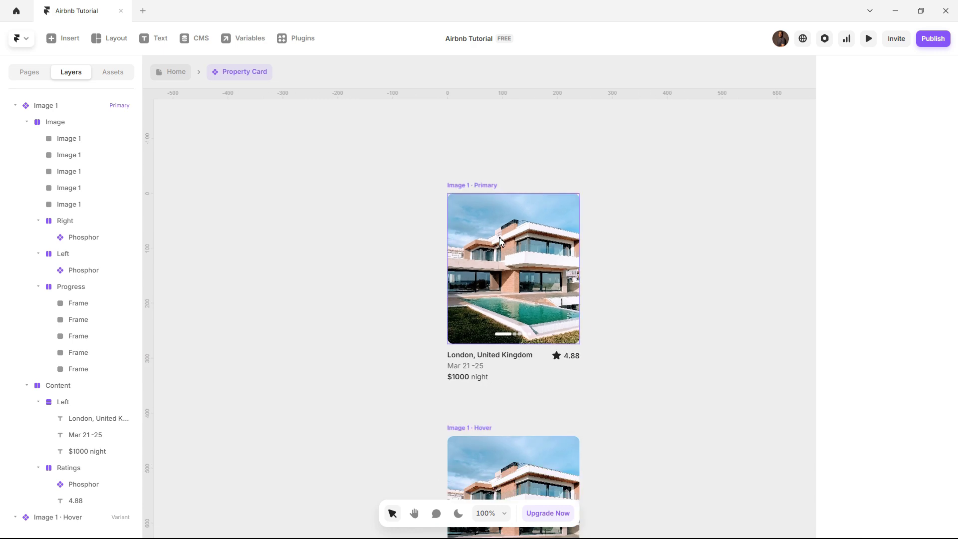
click(500, 240)
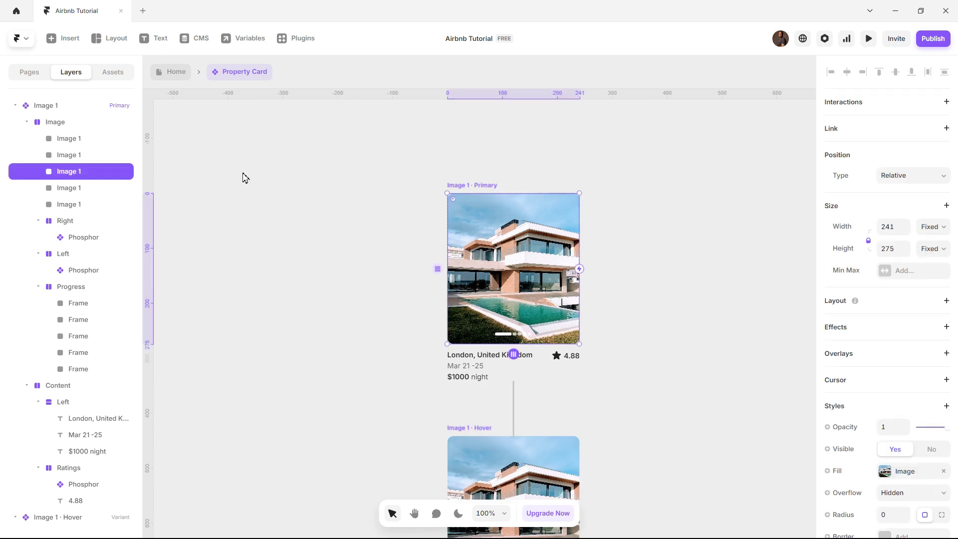
Examine where each of the five Image 1 layers in the primary variant's Image stack sits relative to the card
click(72, 142)
click(74, 171)
click(73, 155)
click(74, 172)
click(76, 190)
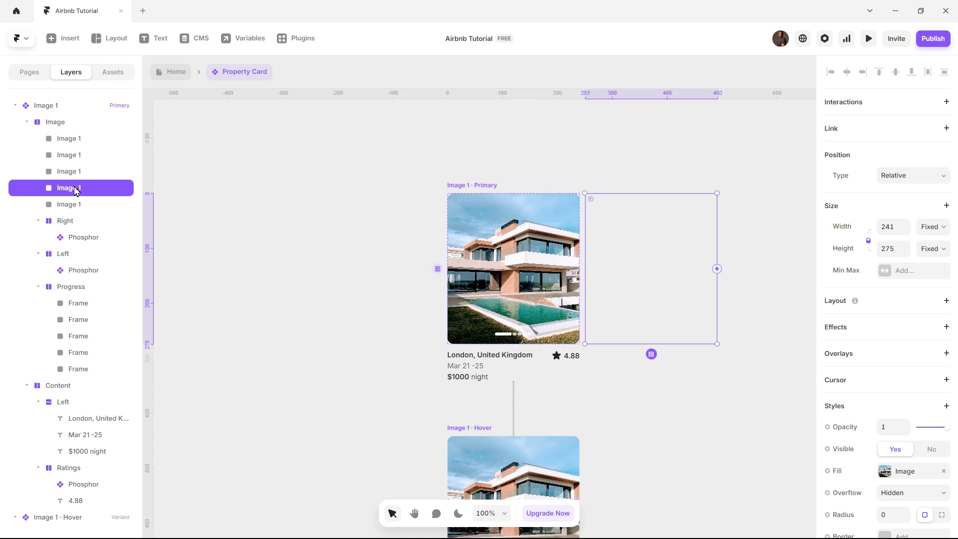
click(75, 206)
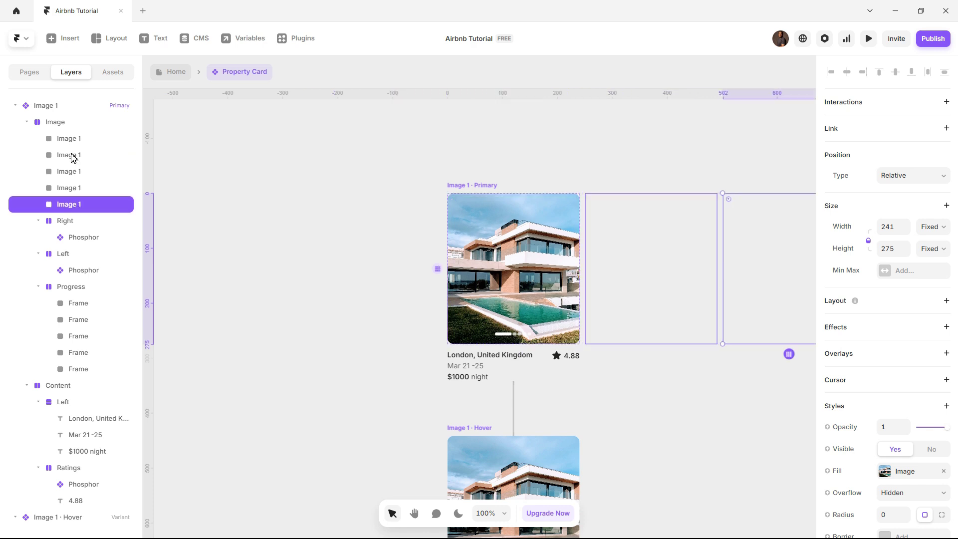
click(69, 129)
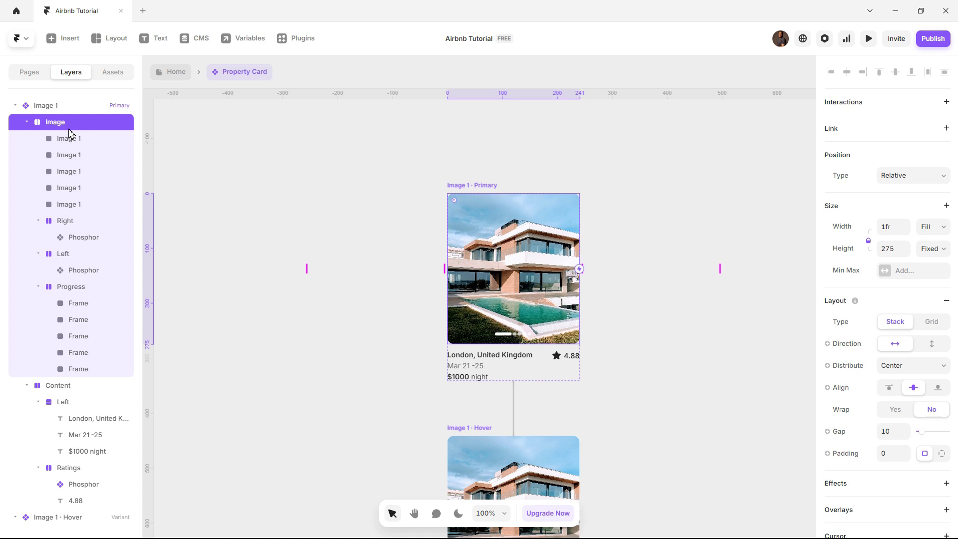
click(71, 138)
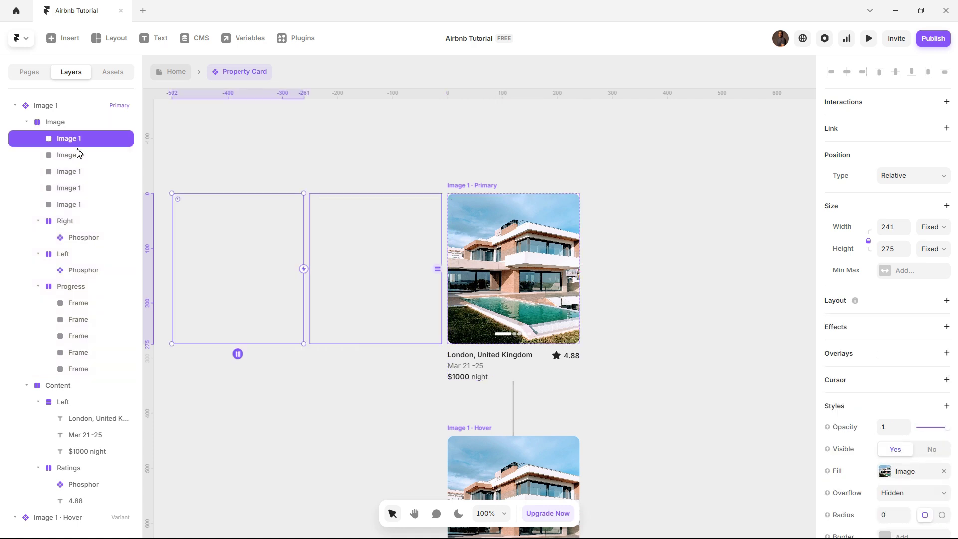
click(78, 155)
click(79, 172)
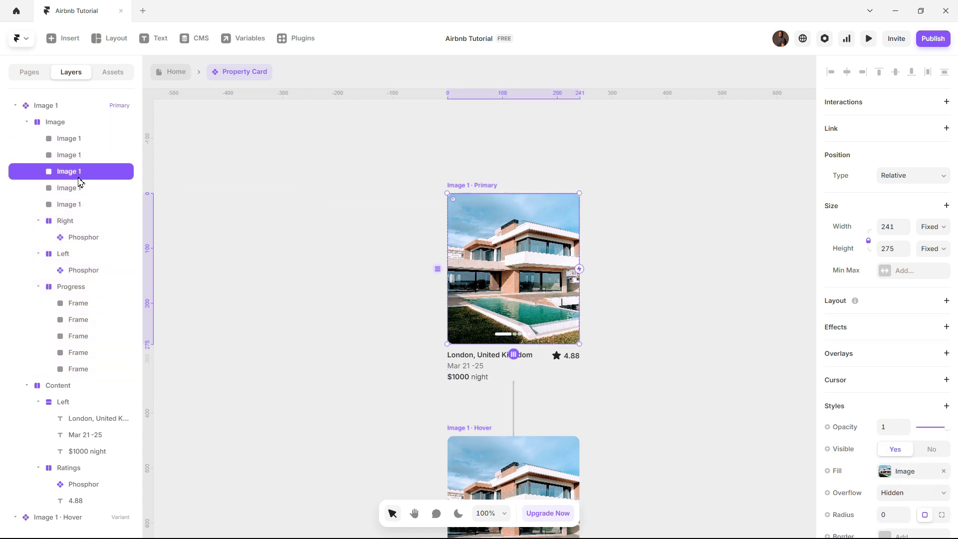
click(80, 190)
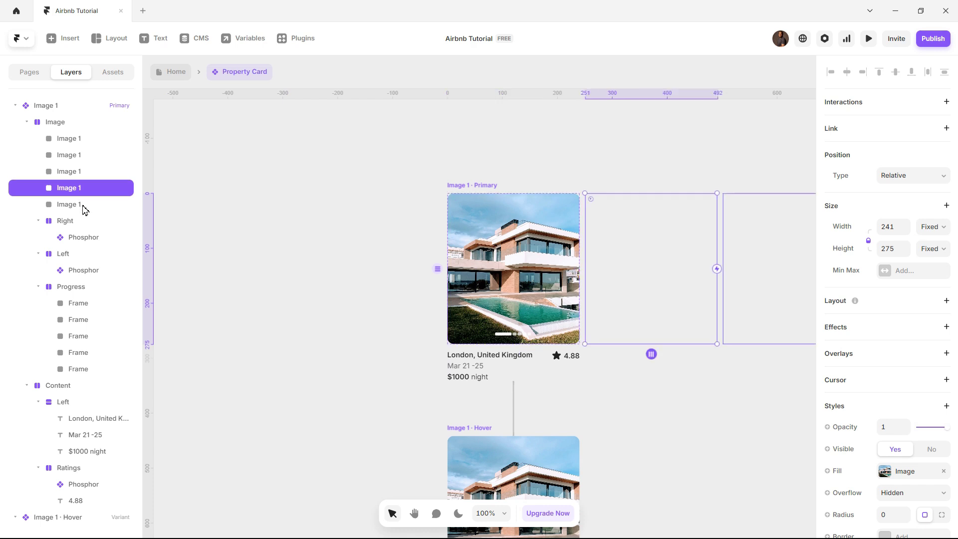
click(83, 206)
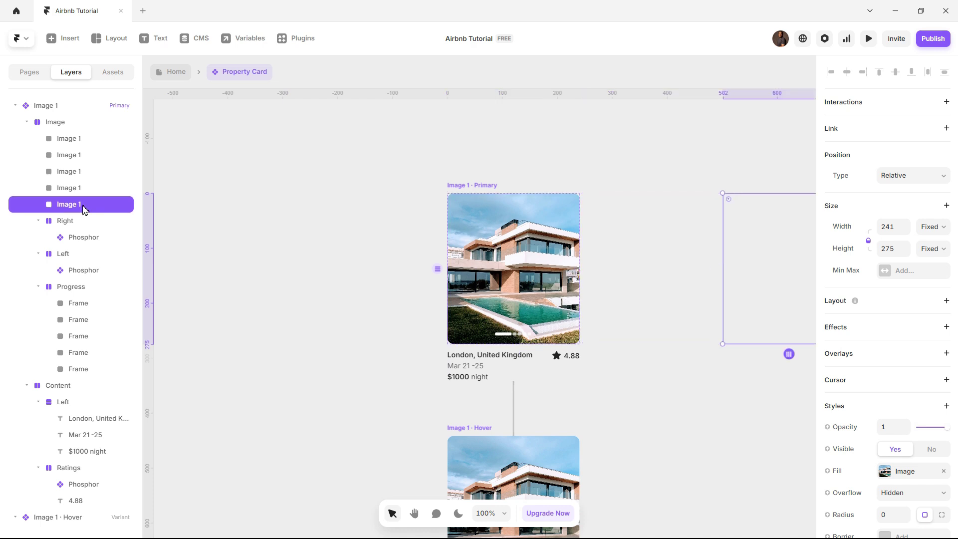
click(81, 143)
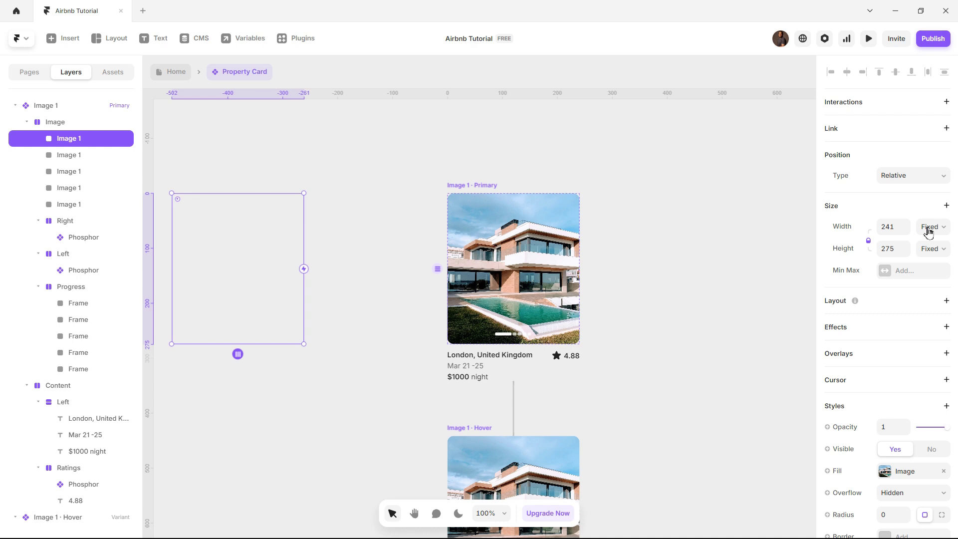
Set the distribution of the primary variant's Image stack to Start
click(76, 123)
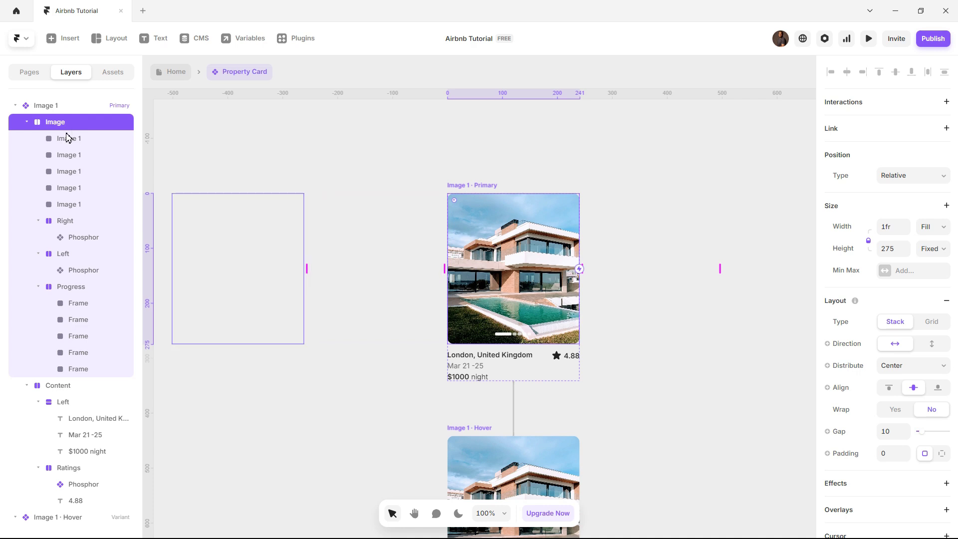
click(894, 369)
click(892, 384)
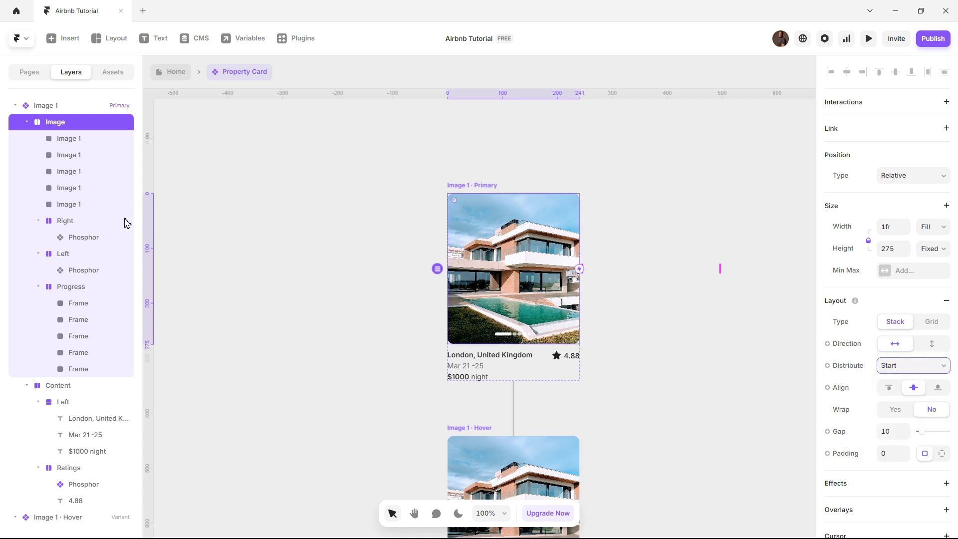
click(75, 138)
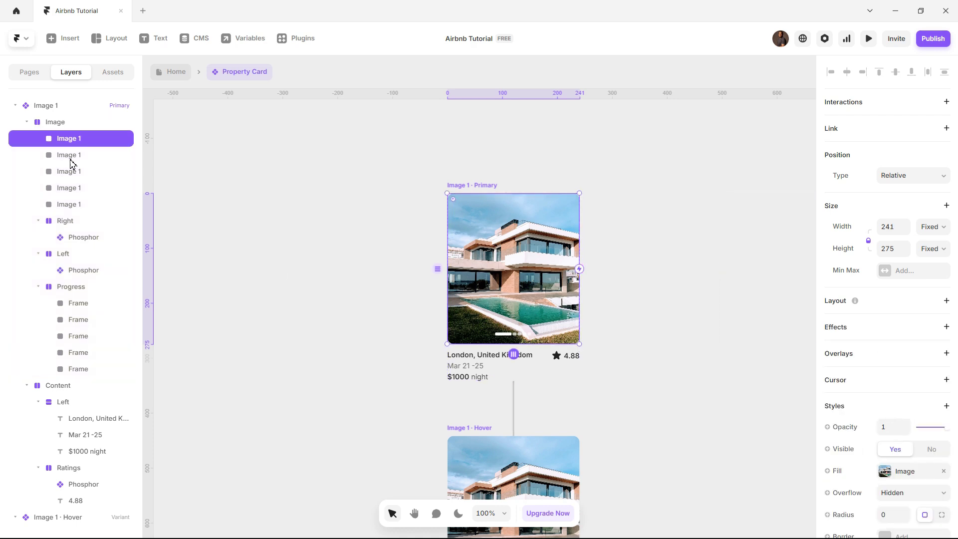
Rename the second Image 1 layer in the primary variant's Image stack as Image 2
click(73, 155)
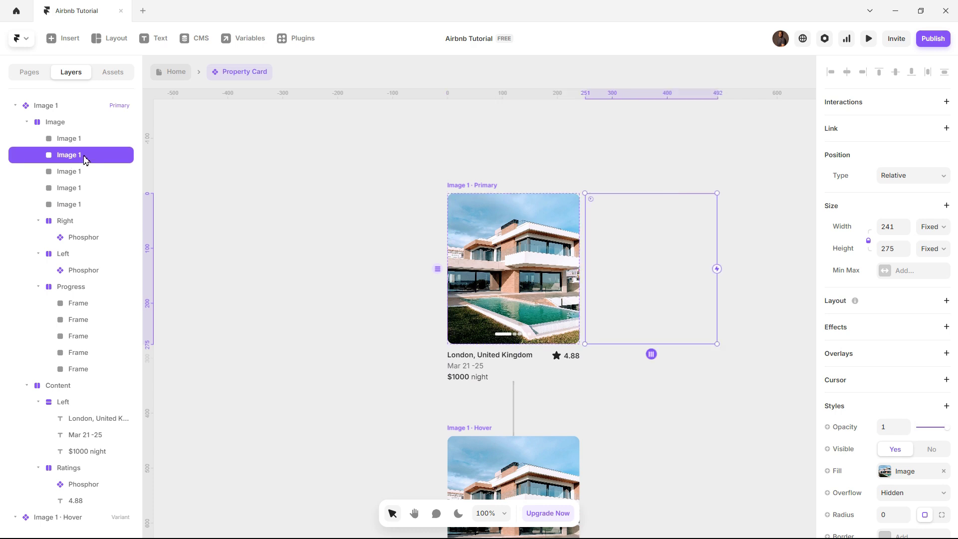
double_click(84, 156)
click(85, 156)
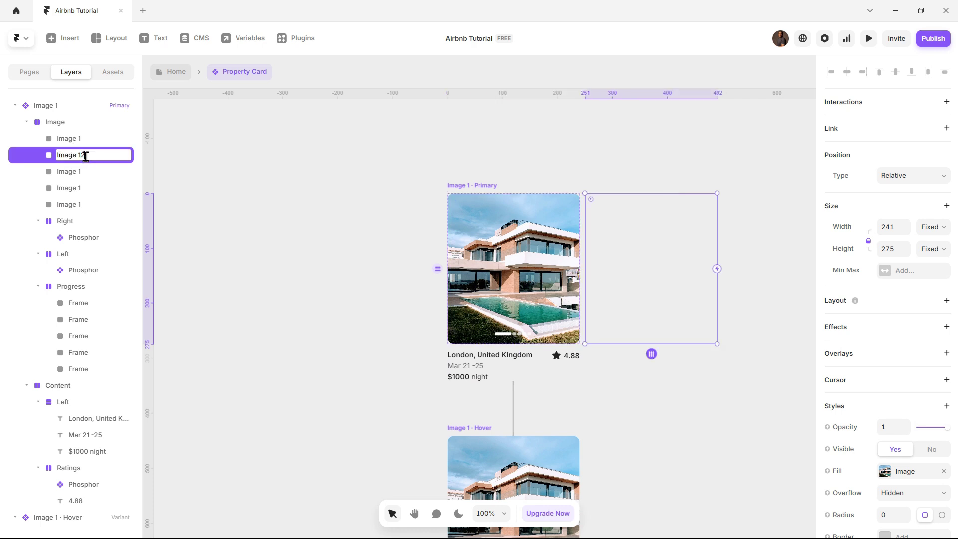
text(2)
key(BackSpace)
key(BackSpace)
text(2)
key(Return)
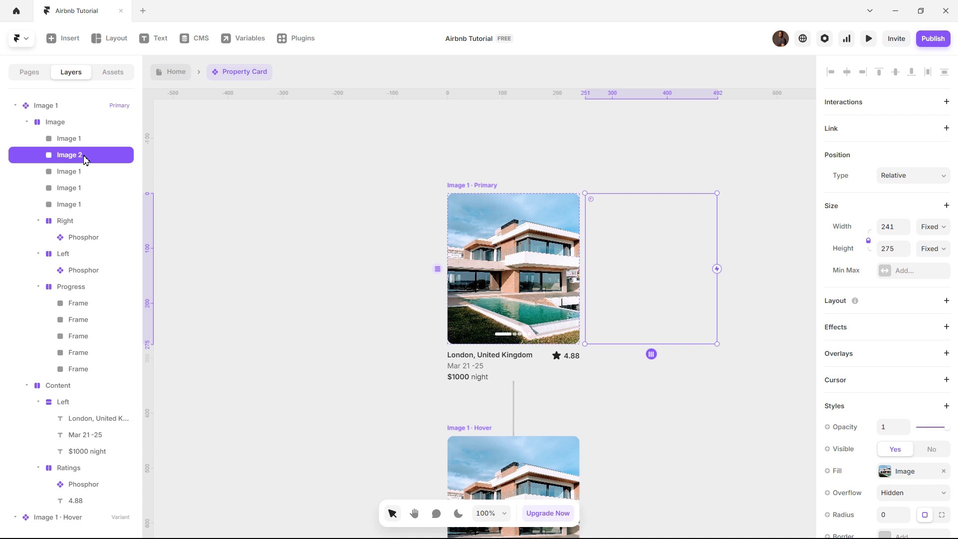
Rename the third image layer in the Image stack as Image 3
click(86, 171)
double_click(87, 171)
click(87, 171)
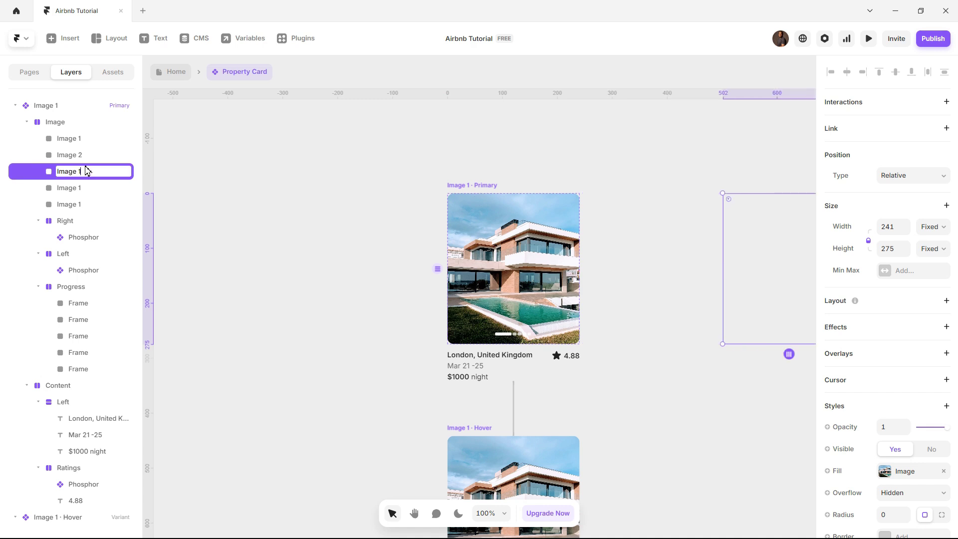
text(3)
key(Return)
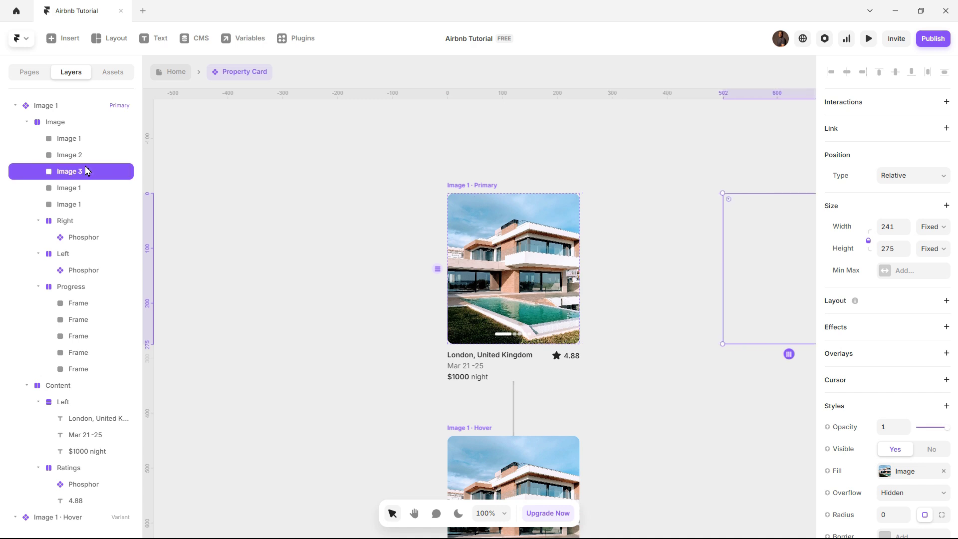
Rename the fourth image layer in the Image stack as Image 4
click(89, 187)
double_click(90, 188)
click(89, 188)
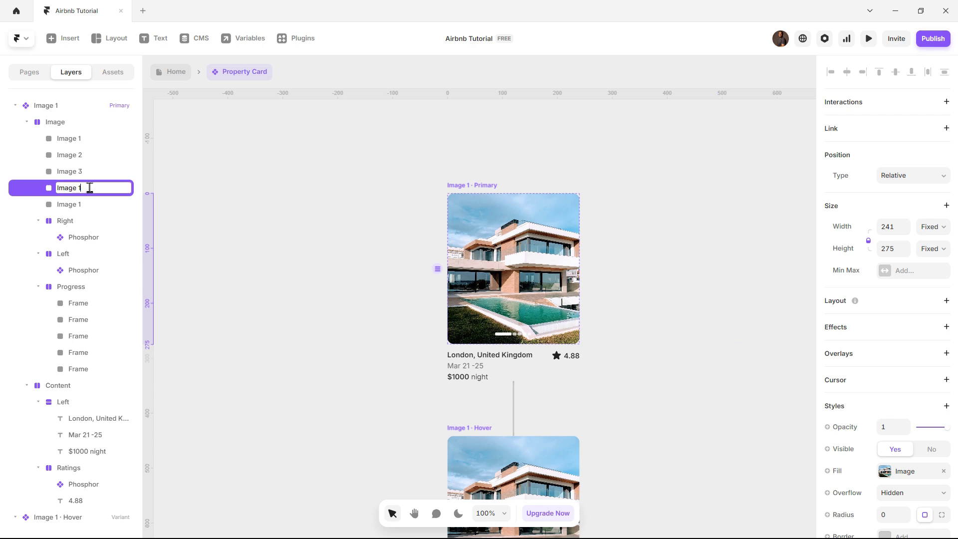
text(4)
key(Return)
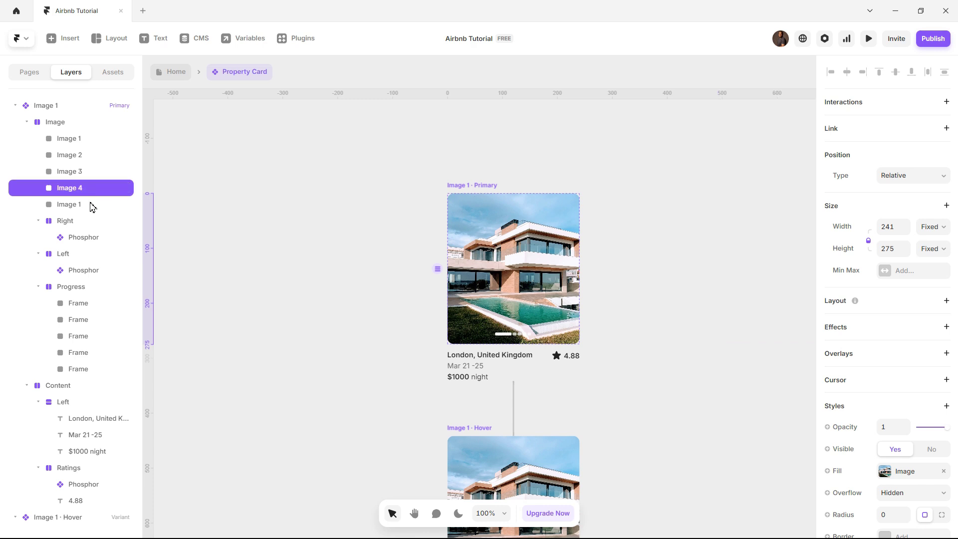
Rename the fifth image layer in the Image stack as Image 5
click(92, 204)
double_click(92, 204)
click(92, 205)
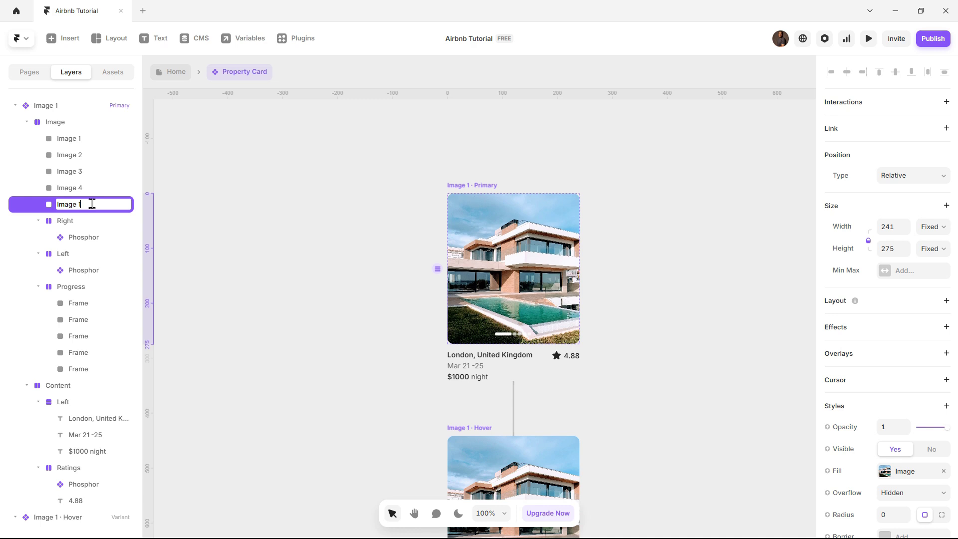
text(5)
key(Return)
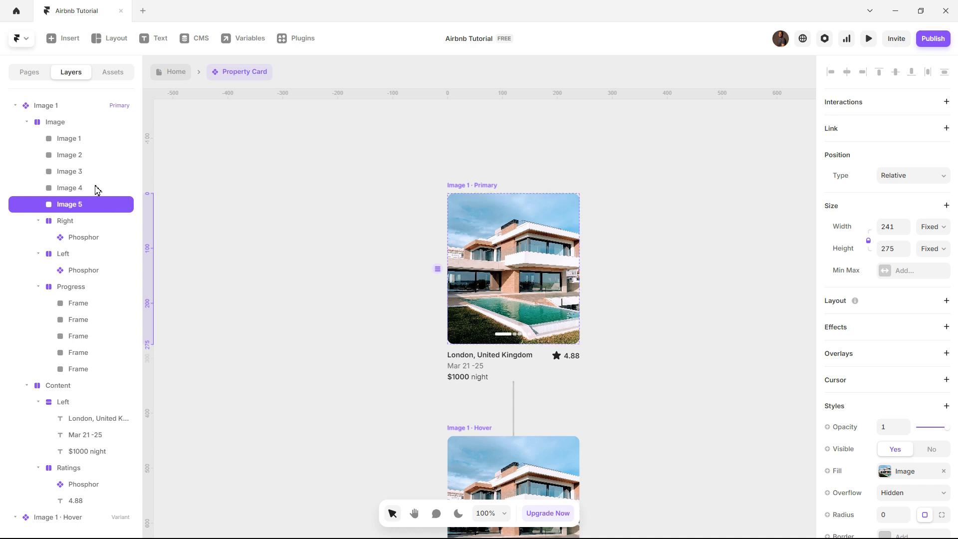
Try setting the position type of the layers Image 1 through Image 5 to Absolute
click(87, 140)
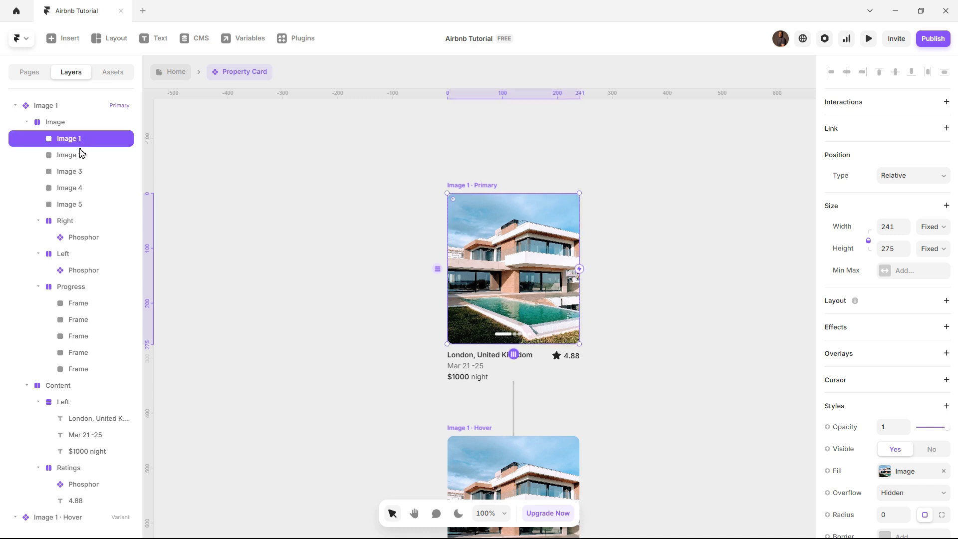
shift+click(73, 206)
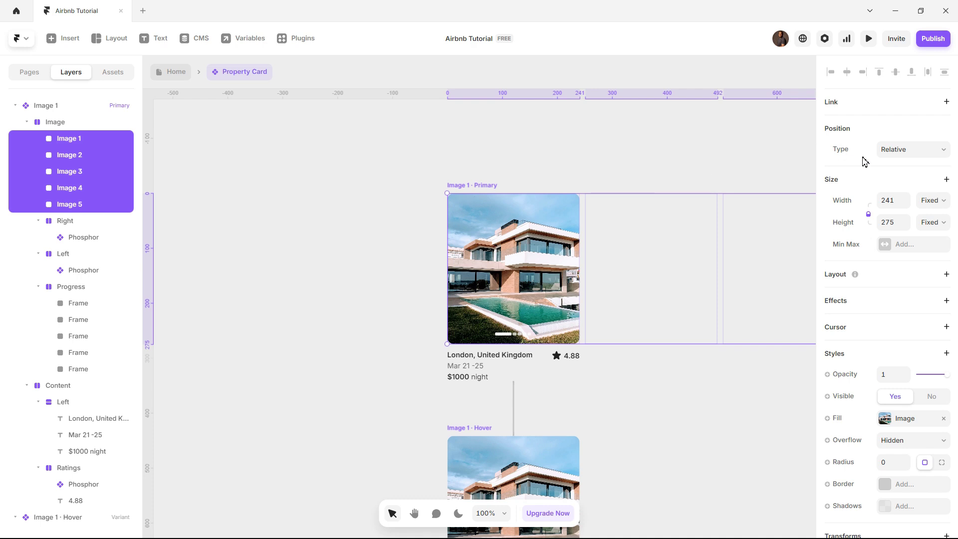
click(901, 149)
click(905, 167)
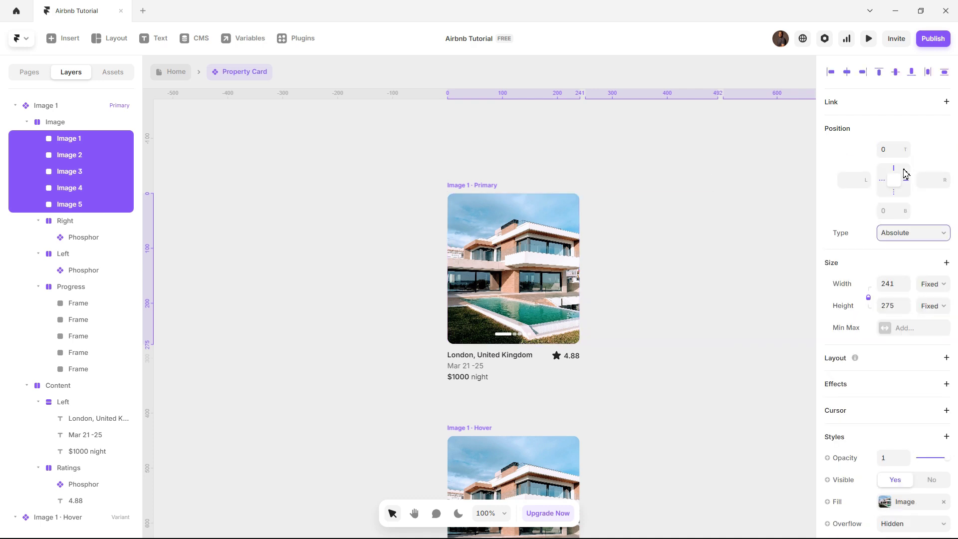
click(559, 156)
click(545, 252)
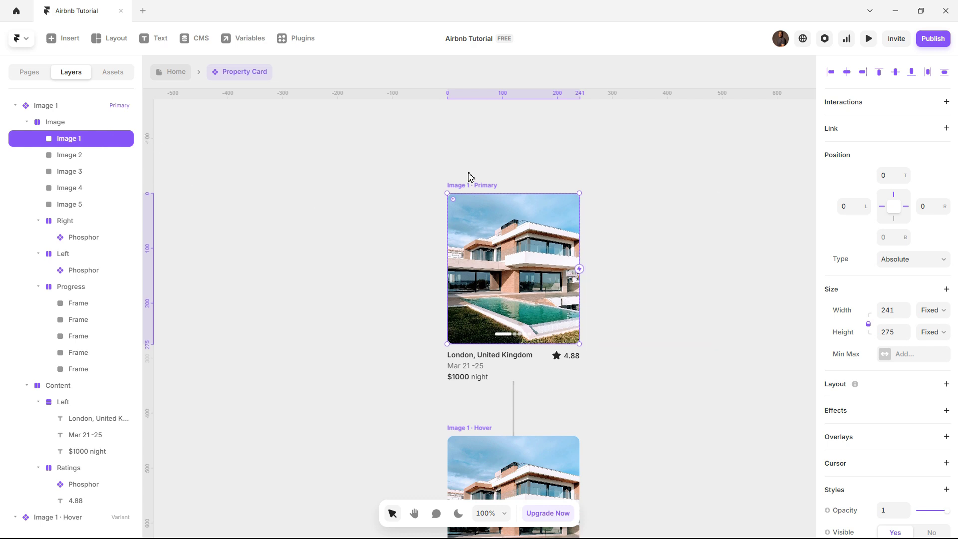
key(ctrl+a)
Set the gap of the primary variant's Image stack to 0
click(76, 122)
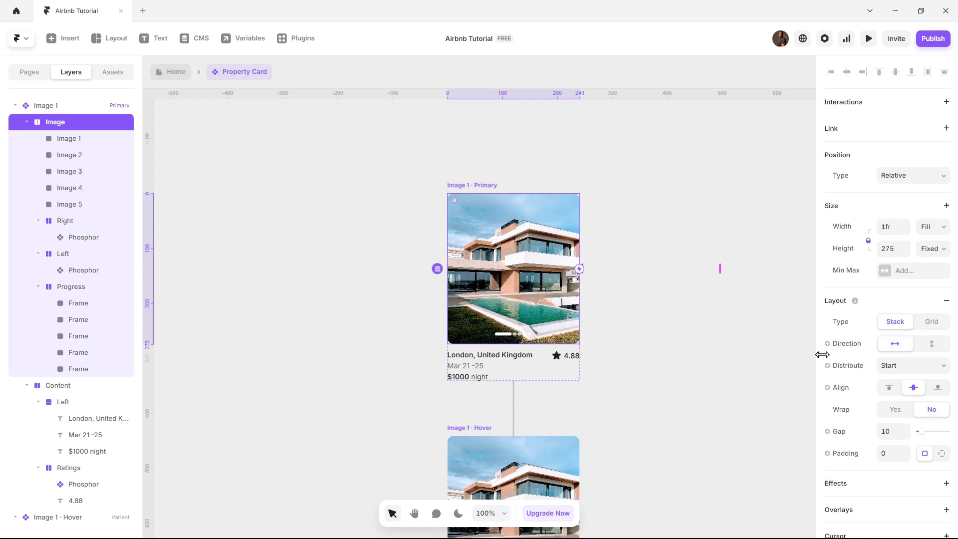
click(887, 432)
text(0)
click(333, 220)
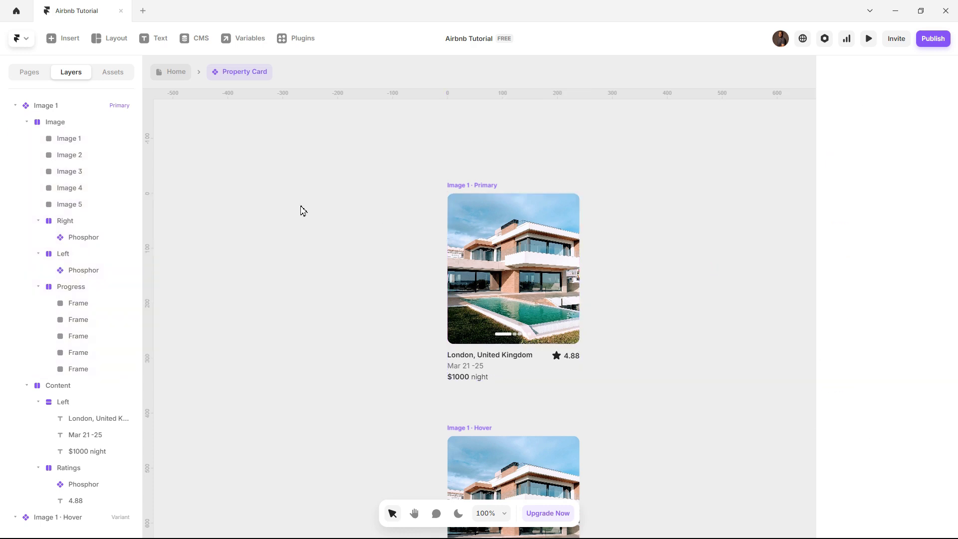
Change the position type of Image 1 through Image 5 in the primary variant from Relative to Absolute
click(85, 139)
shift+click(82, 205)
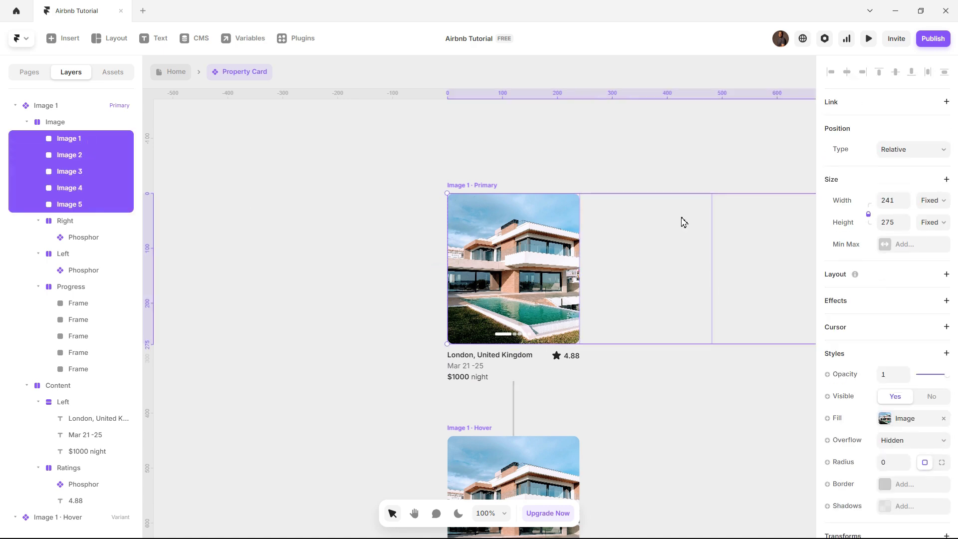
click(916, 152)
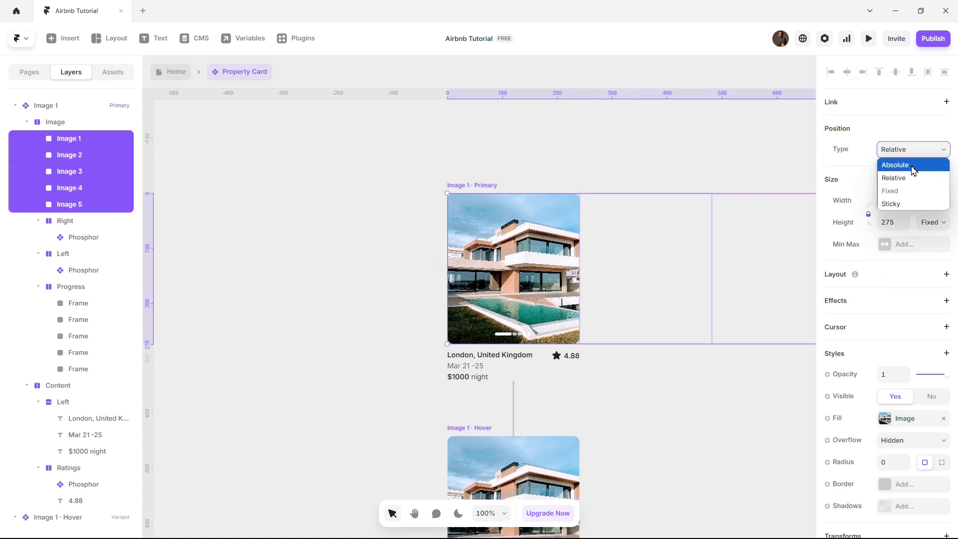
click(913, 166)
click(603, 140)
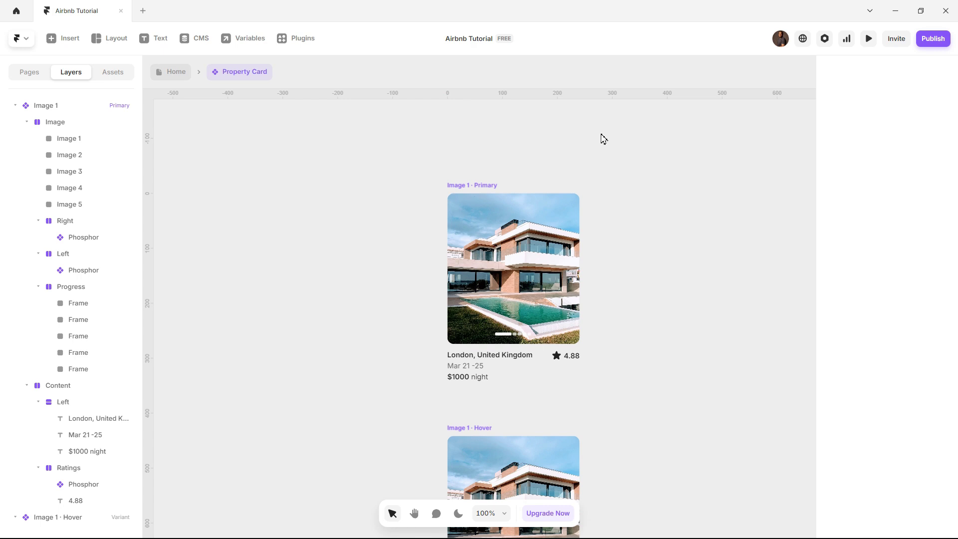
Pin the primary variant's Image 1 layer to the bottom edge of the Image stack instead of the top
click(477, 241)
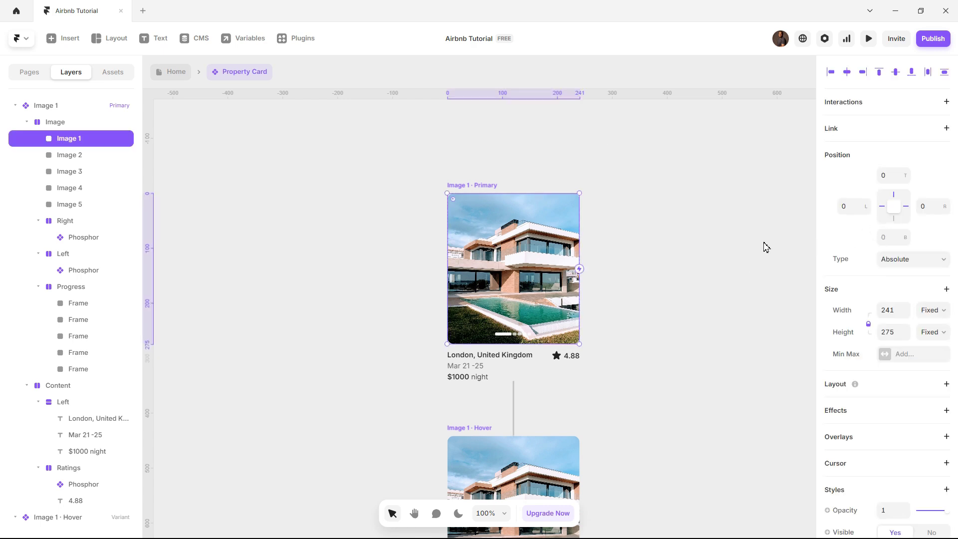
click(894, 220)
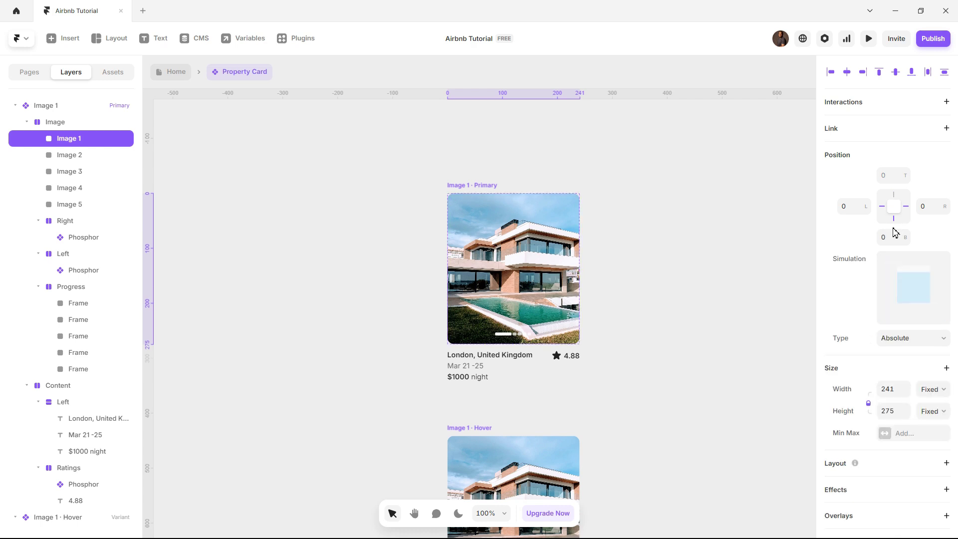
click(892, 196)
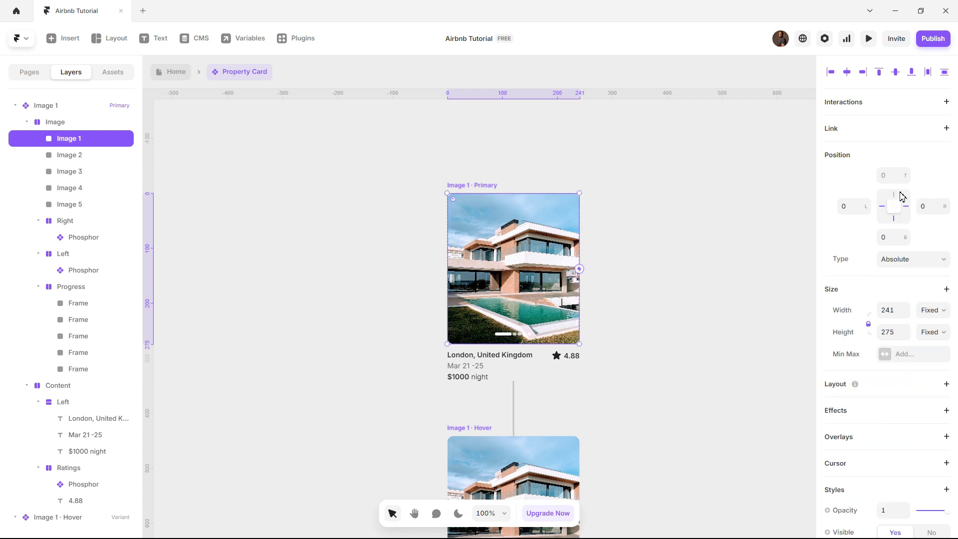
Unlock the aspect ratio of Image 1 in the primary variant and pin it to all four sides
click(869, 324)
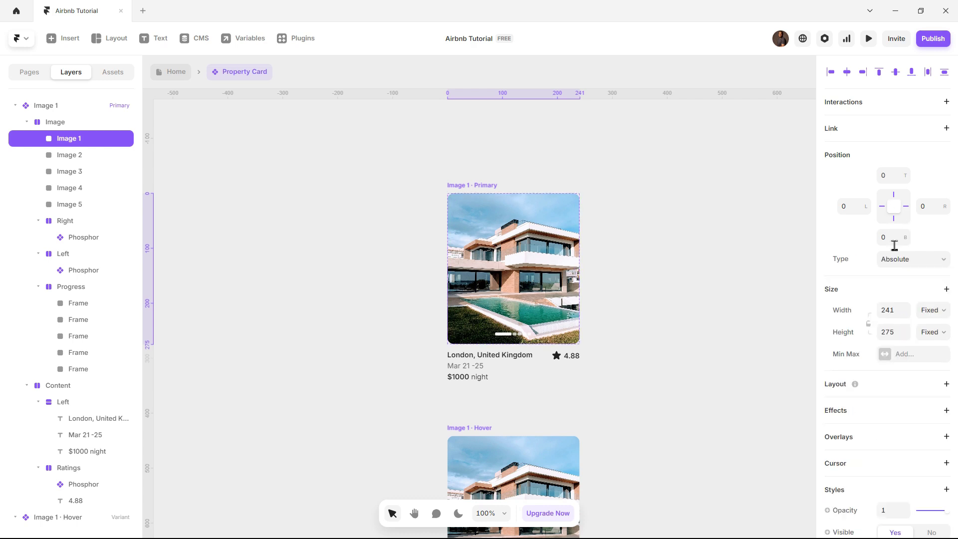
click(526, 141)
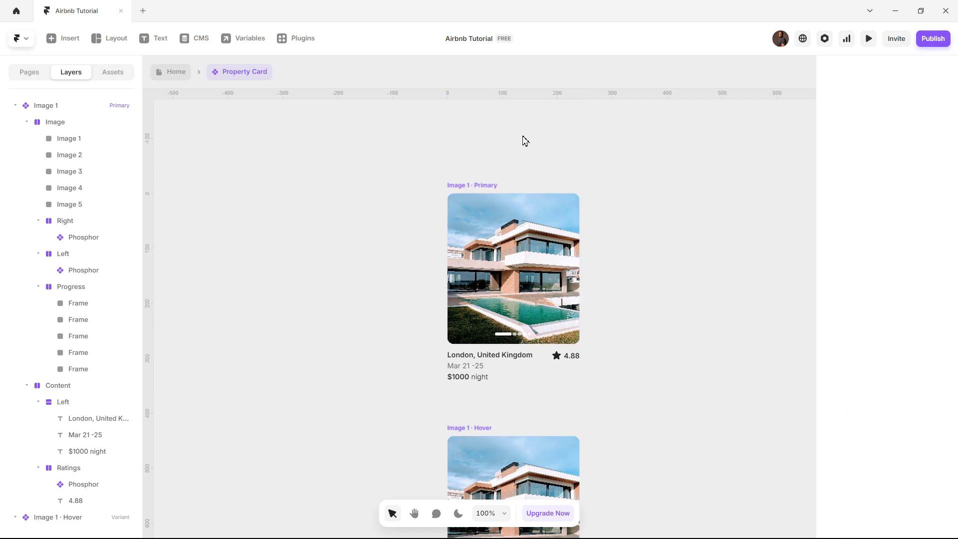
Check the position offsets of the Image 1 through Image 5 layers in the primary variant
click(552, 252)
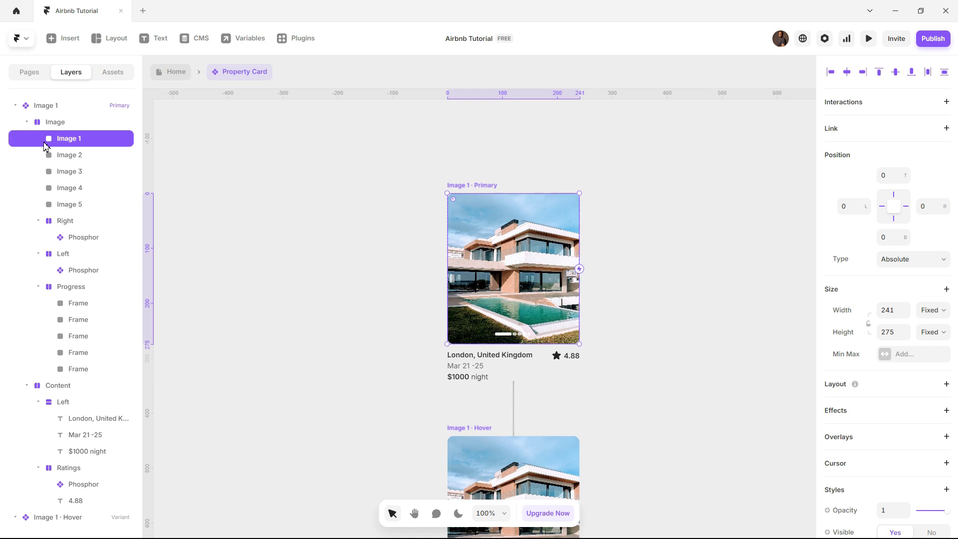
click(70, 158)
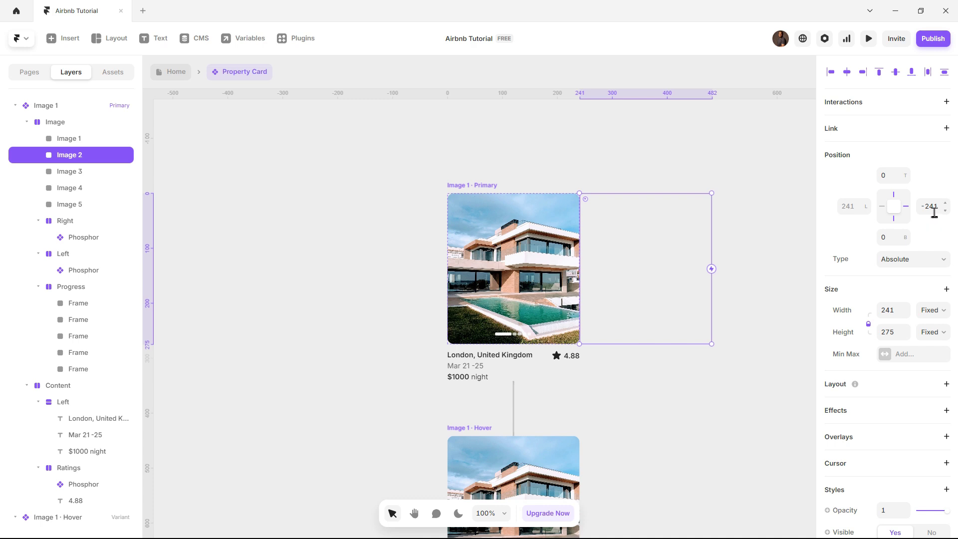
click(88, 172)
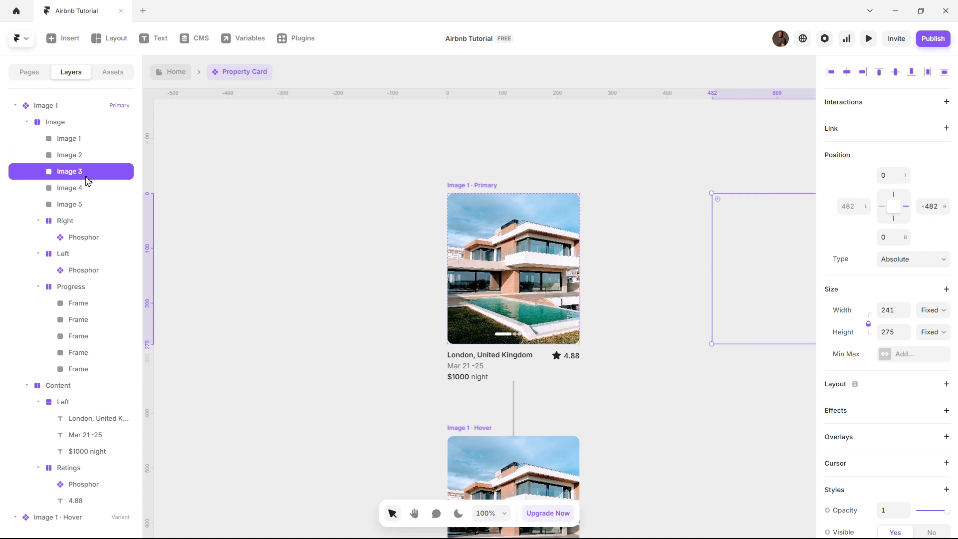
click(59, 190)
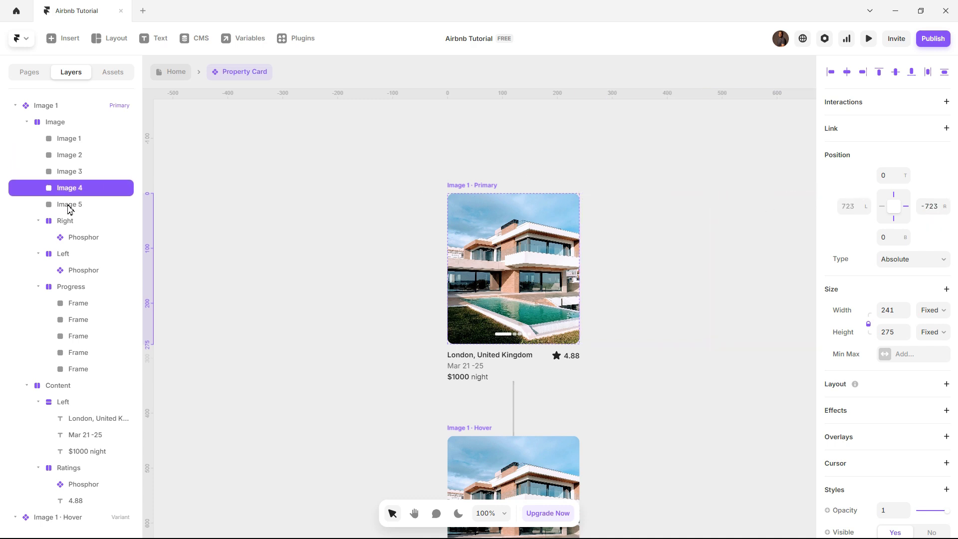
click(81, 211)
click(279, 232)
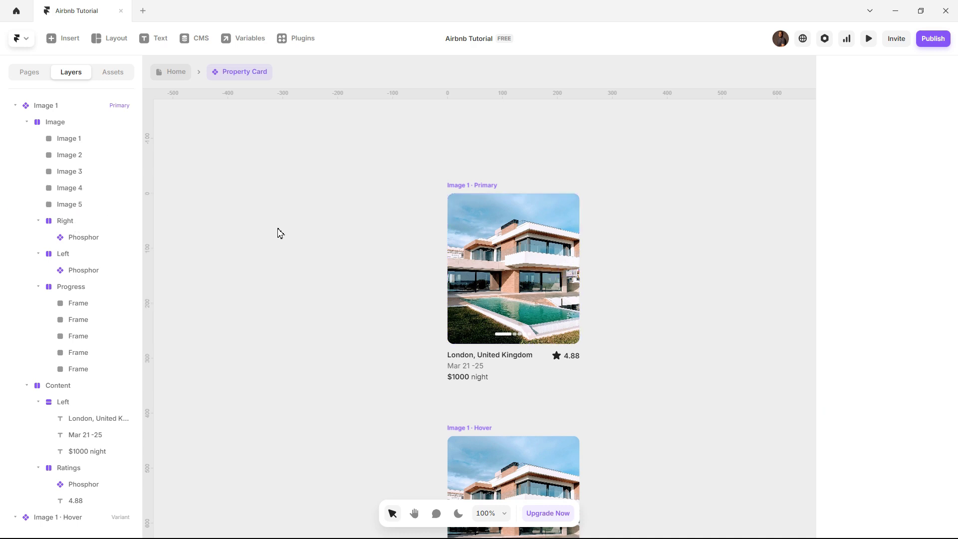
Add a new variant beside the primary property card and rename it "Image 2"
scroll(280, 232, down, 5)
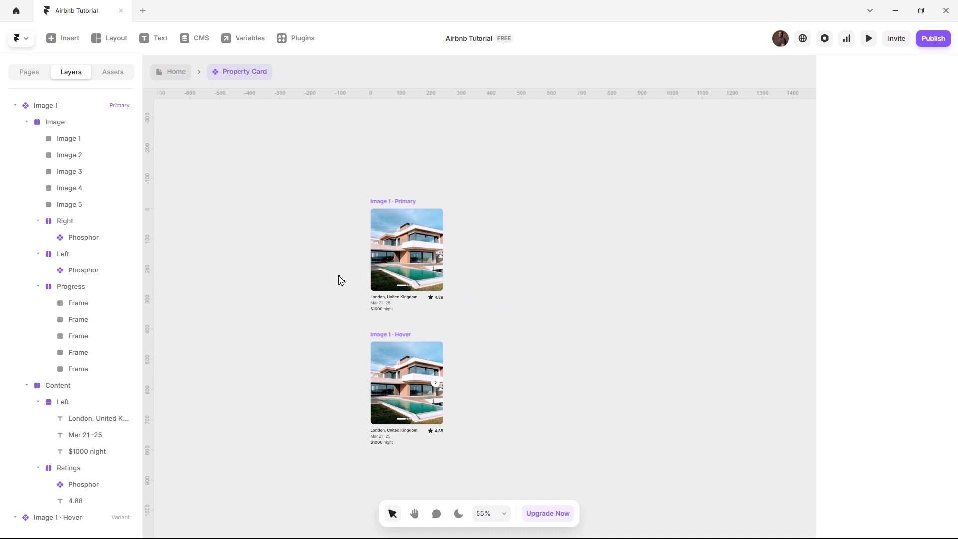
click(395, 200)
click(509, 254)
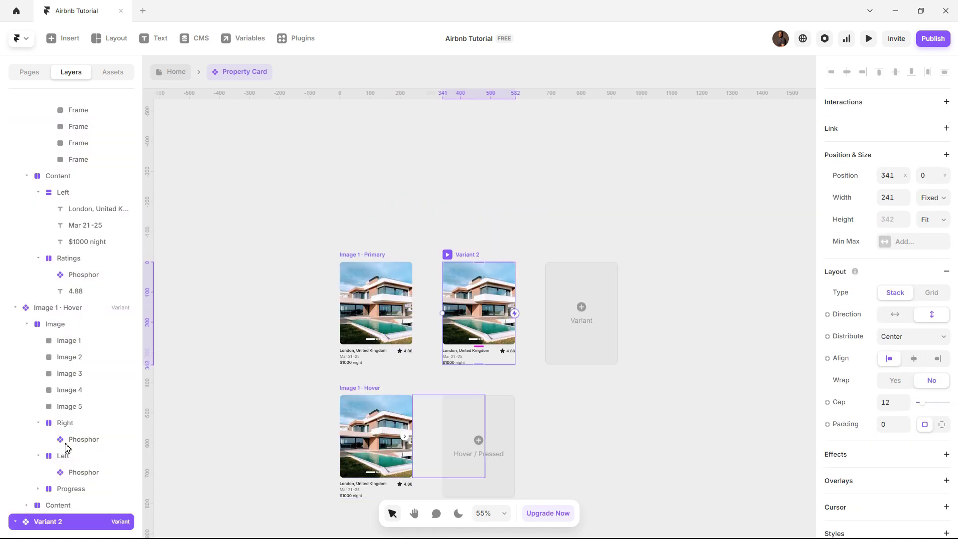
scroll(62, 487, down, 1)
double_click(64, 488)
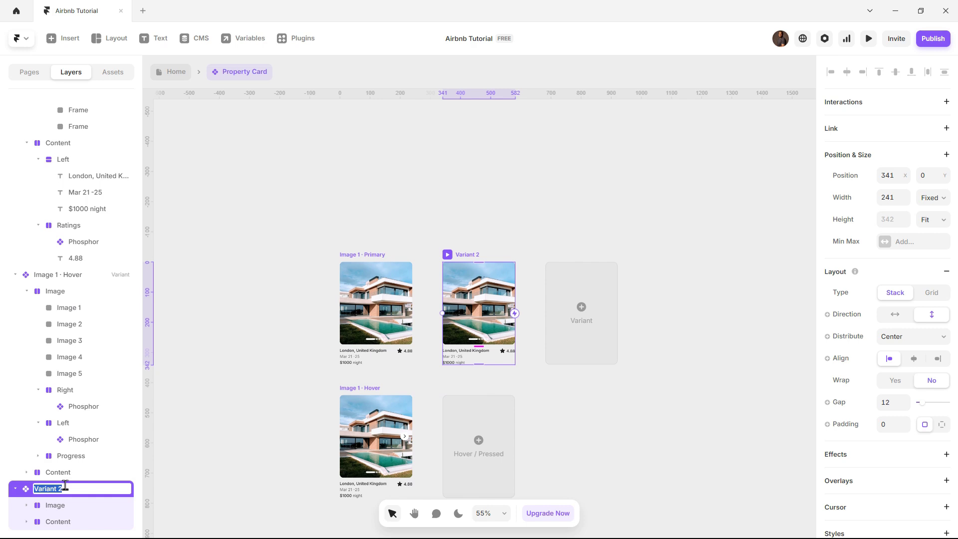
text(Image 2)
key(Return)
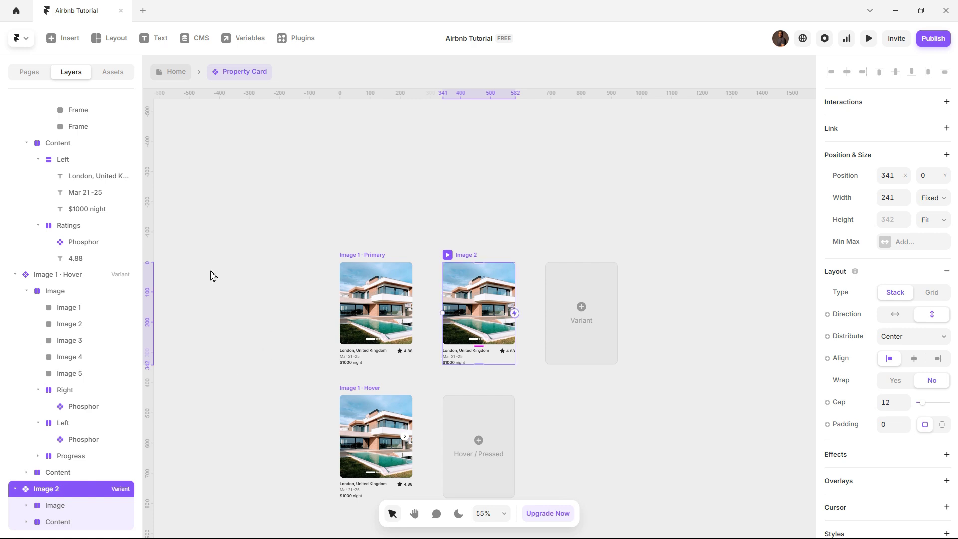
Replace the fill of the primary variant's Image 2 layer with an Unsplash photo found by searching "property"
scroll(75, 209, up, 5)
click(70, 158)
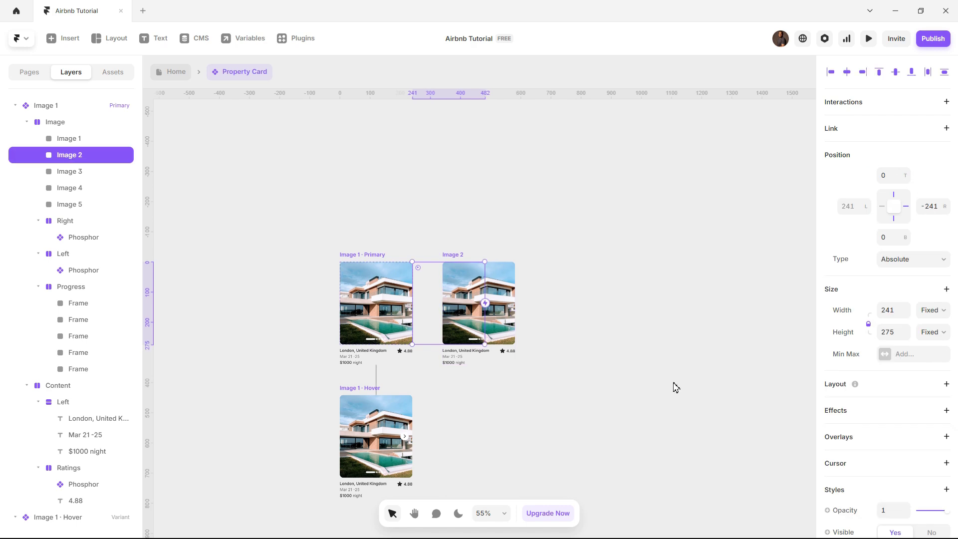
scroll(883, 414, down, 4)
click(890, 301)
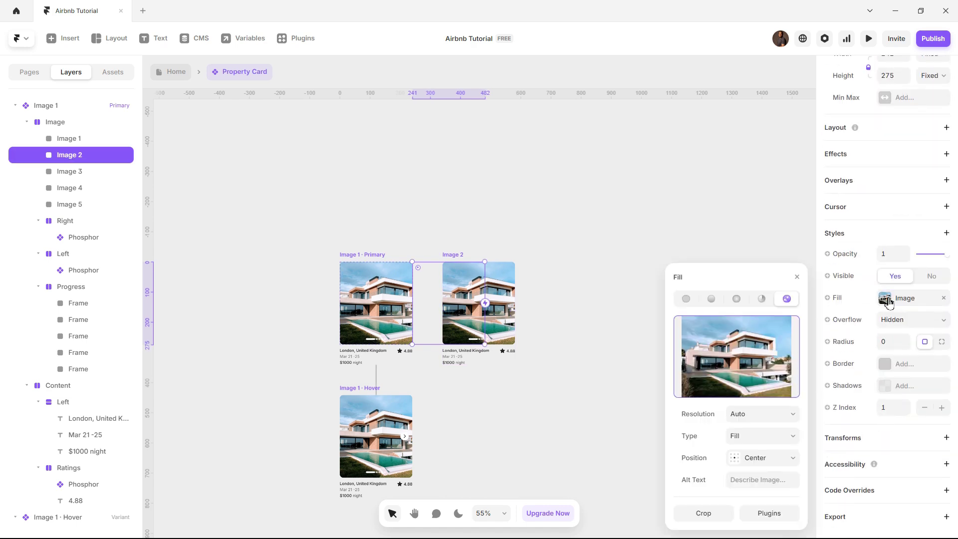
click(781, 517)
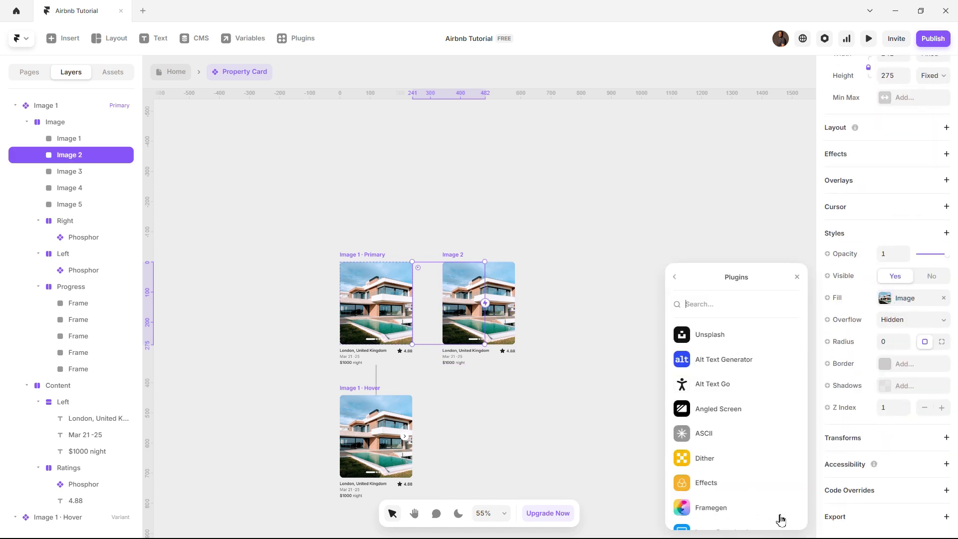
click(717, 344)
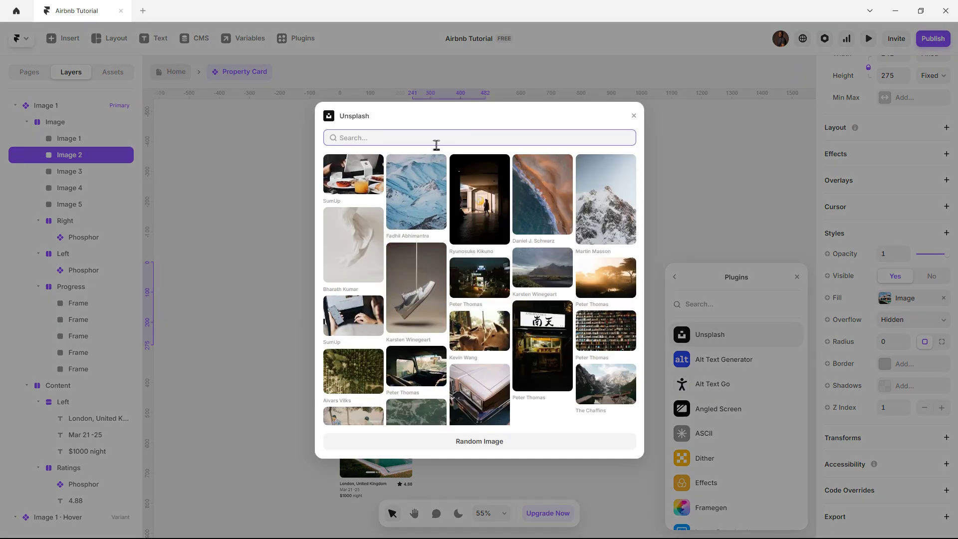
text(property)
click(590, 287)
click(644, 285)
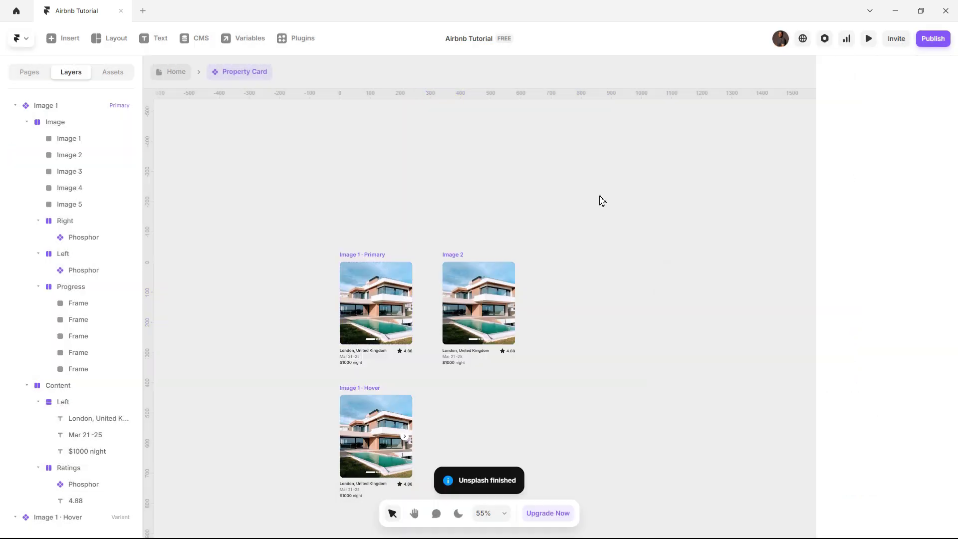
Compare the Image 1 layer in the Image 2 variant with the primary variant's Image 2 layer, checking their position offsets
scroll(473, 377, up, 5)
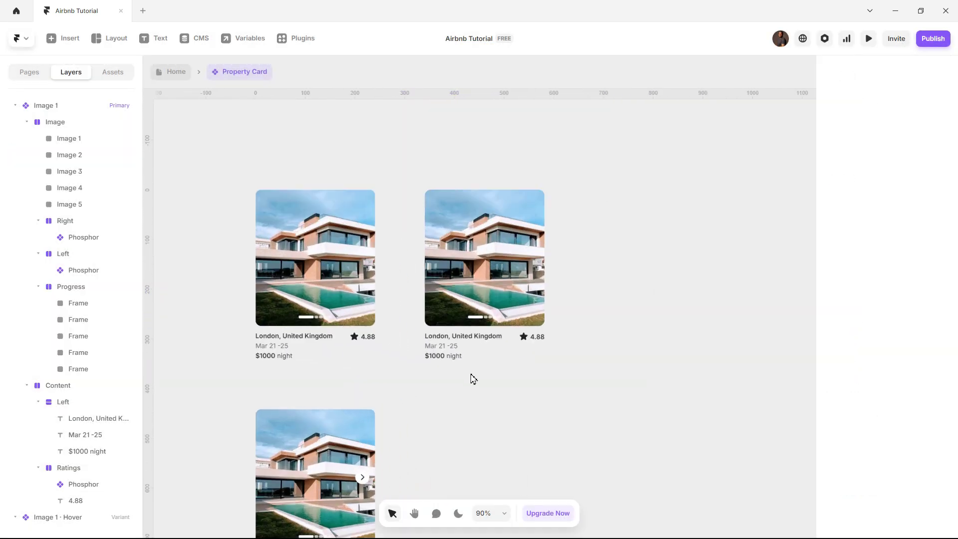
scroll(472, 378, up, 5)
scroll(473, 377, down, 2)
scroll(473, 377, up, 3)
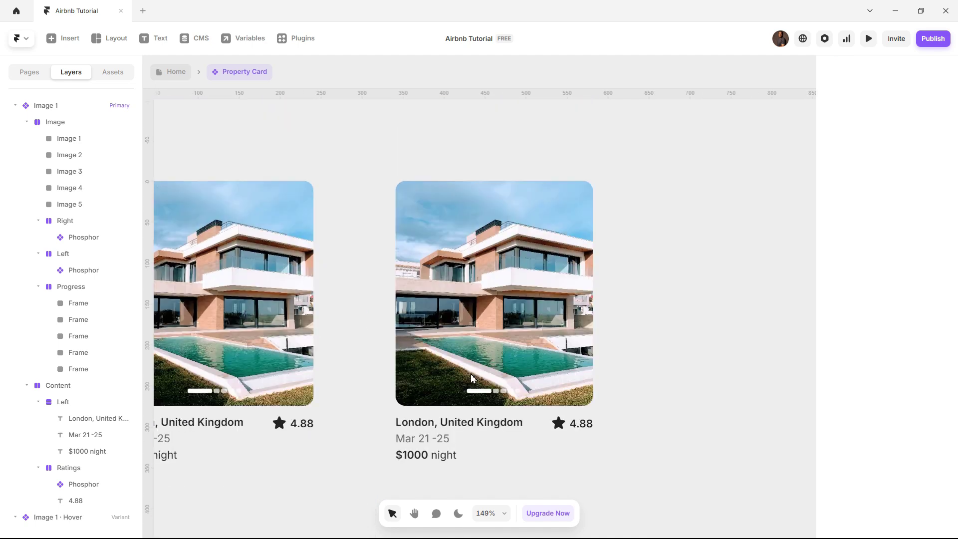
scroll(472, 377, down, 3)
click(487, 270)
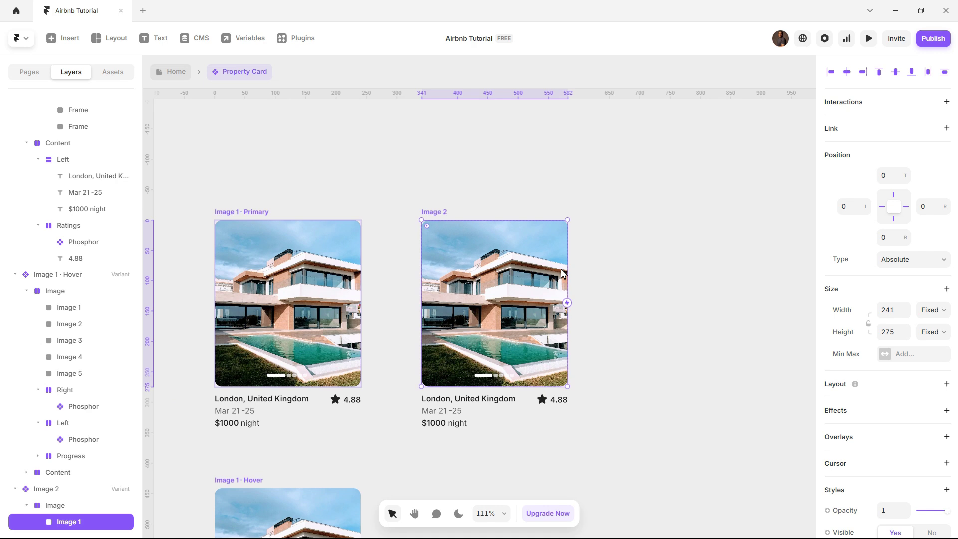
click(310, 280)
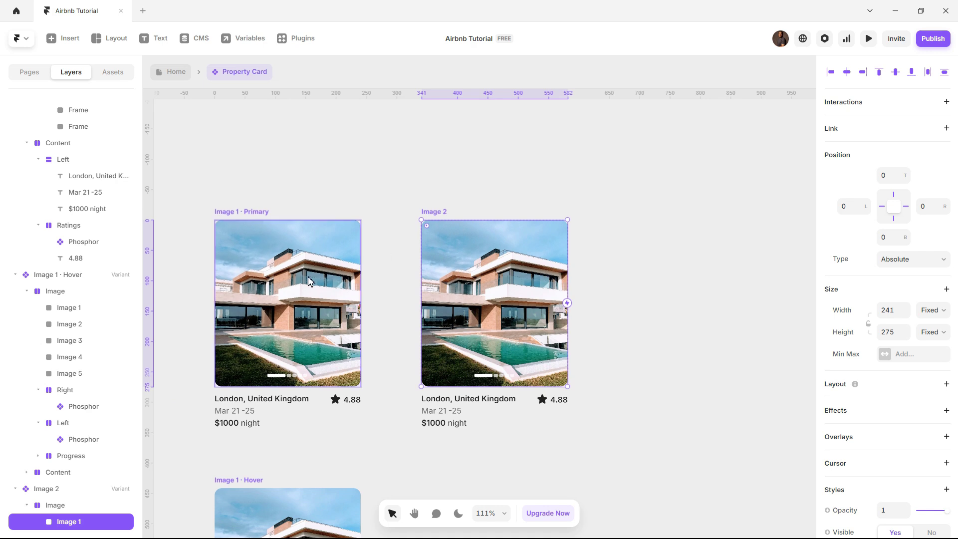
key(Tab)
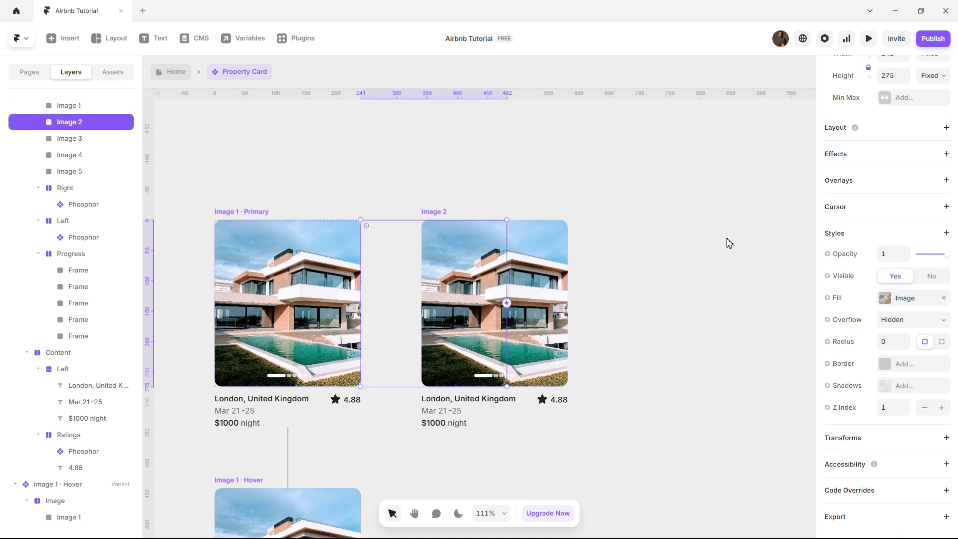
scroll(874, 206, up, 5)
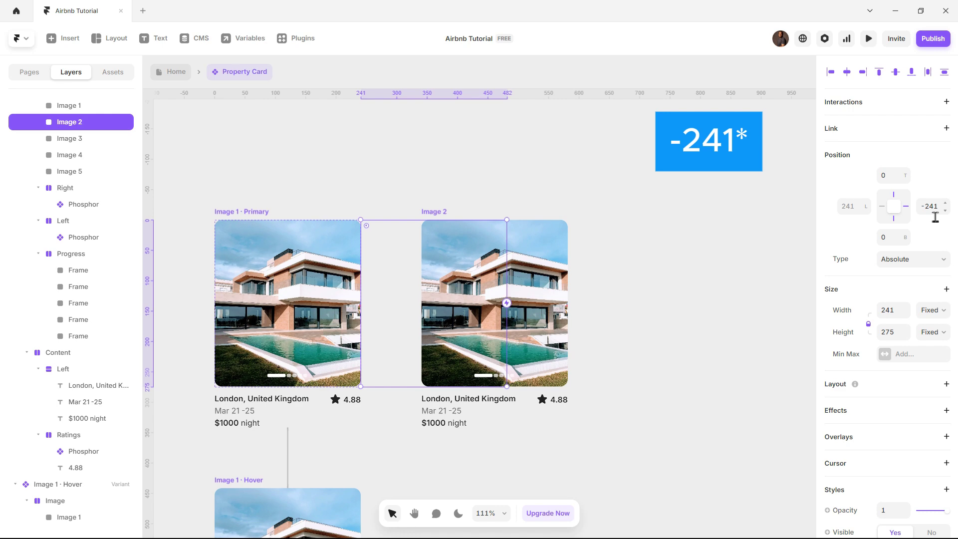
In the Image 2 variant, lock Image 1's aspect ratio, unpin its right side and set its left offset to -241
click(536, 238)
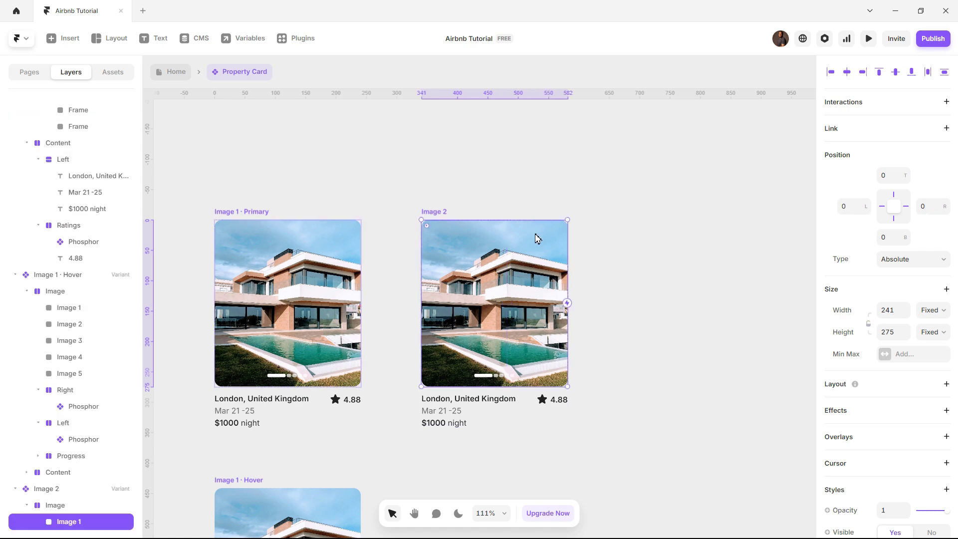
click(871, 328)
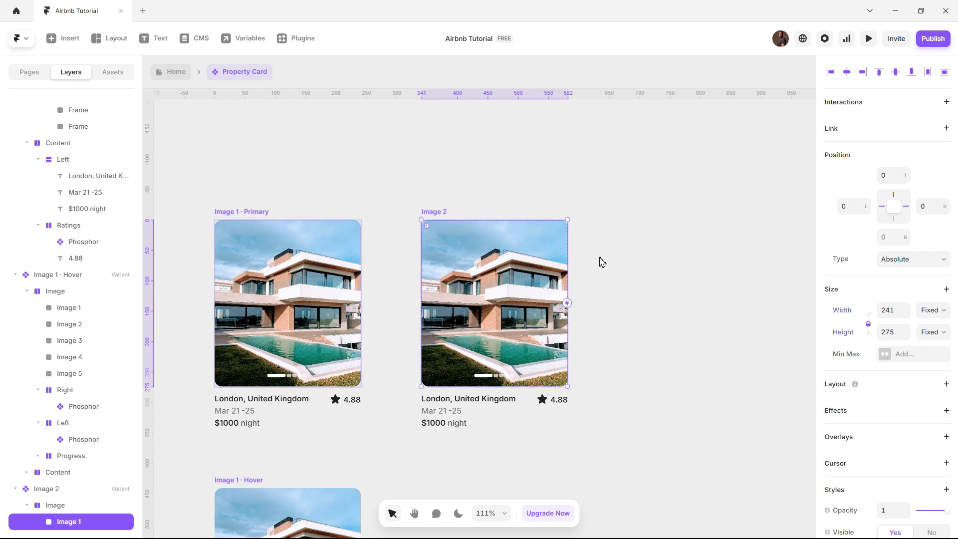
scroll(514, 249, down, 3)
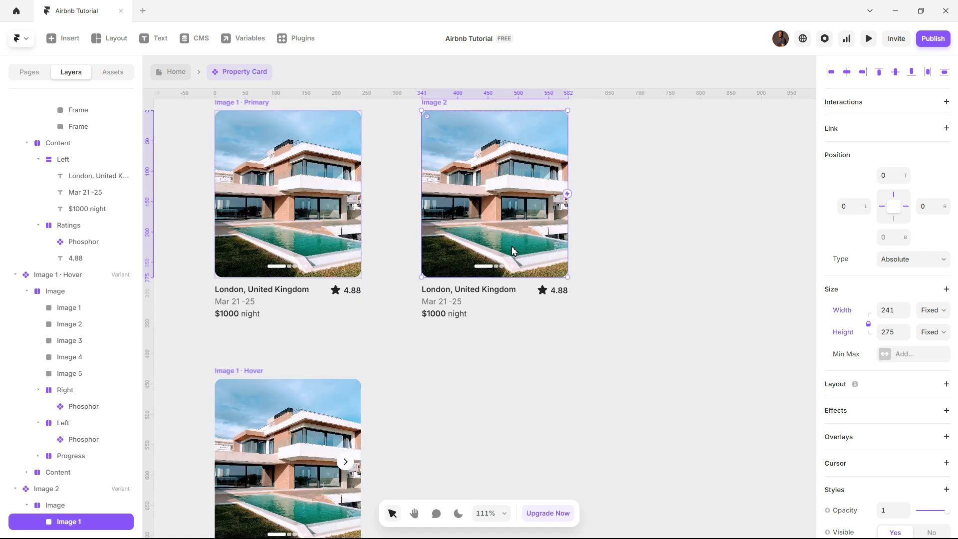
scroll(64, 449, down, 1)
scroll(65, 449, down, 3)
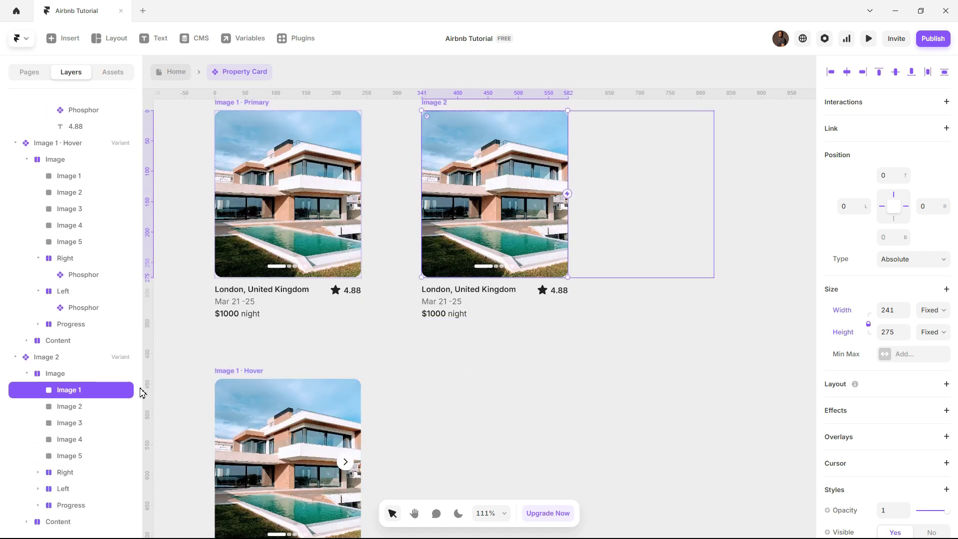
click(856, 210)
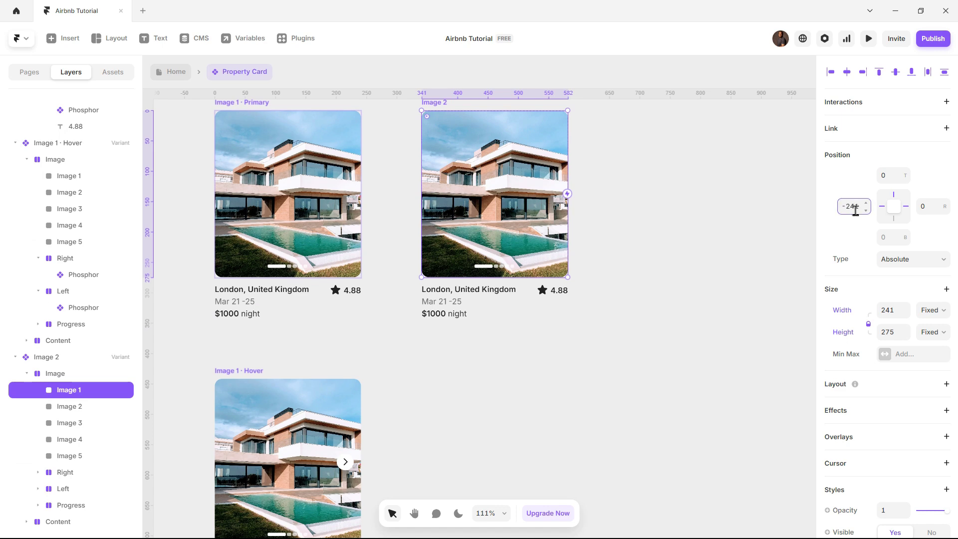
key(Return)
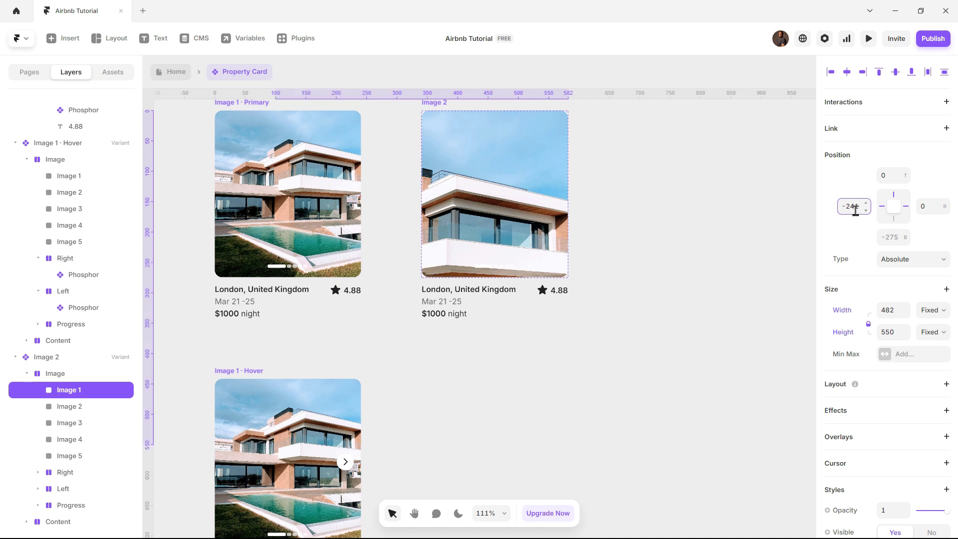
click(906, 207)
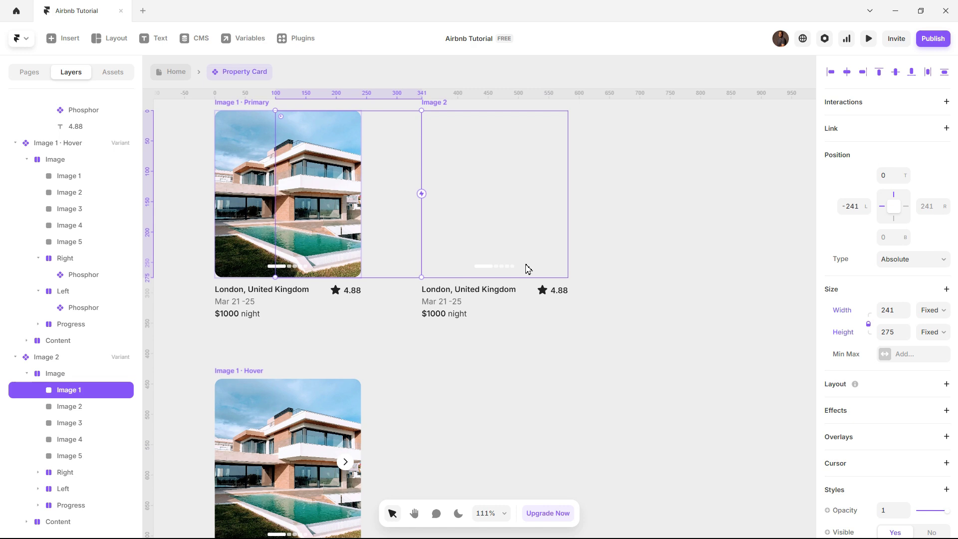
In the Image 2 variant, set the Image 2 layer's left offset to 0, unlock its aspect ratio and pin all four sides
click(77, 405)
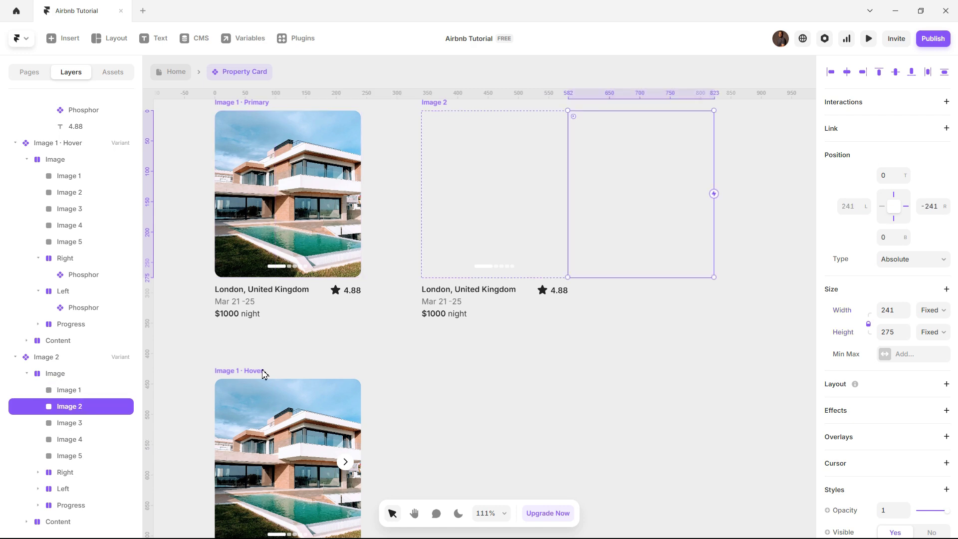
click(906, 209)
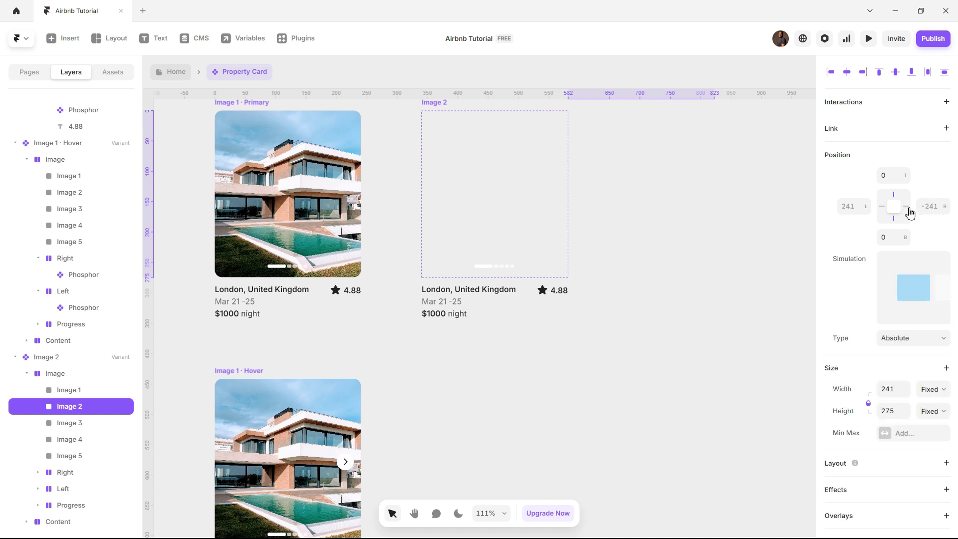
click(881, 207)
click(855, 207)
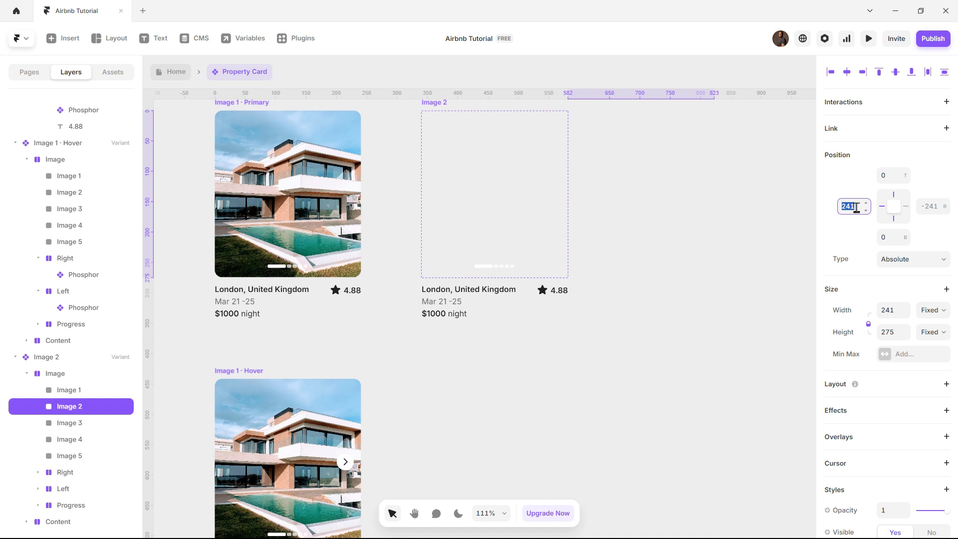
text(0)
key(Return)
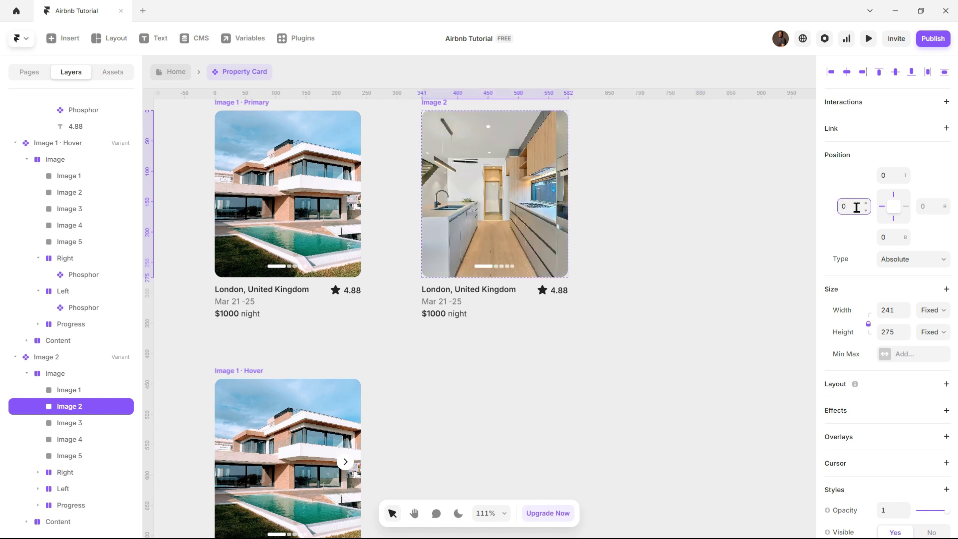
click(870, 326)
mouse_move(908, 212)
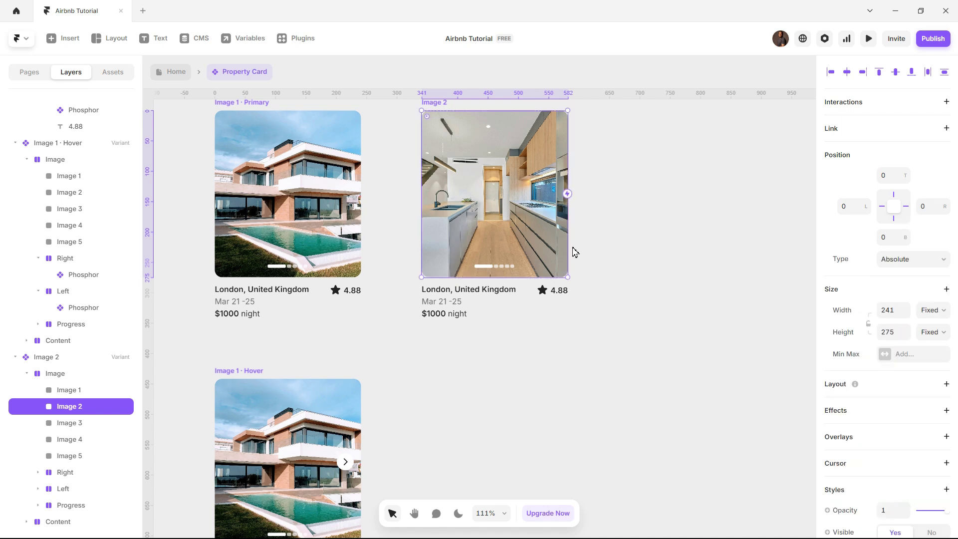
In the Image 2 variant, set the Image 3 layer's right offset to -241
click(68, 424)
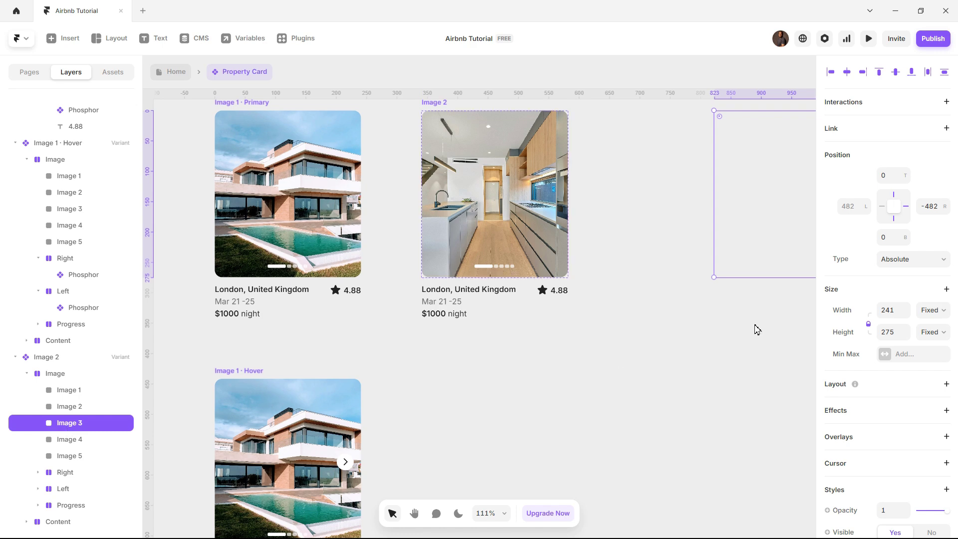
click(933, 206)
text(+241)
key(Return)
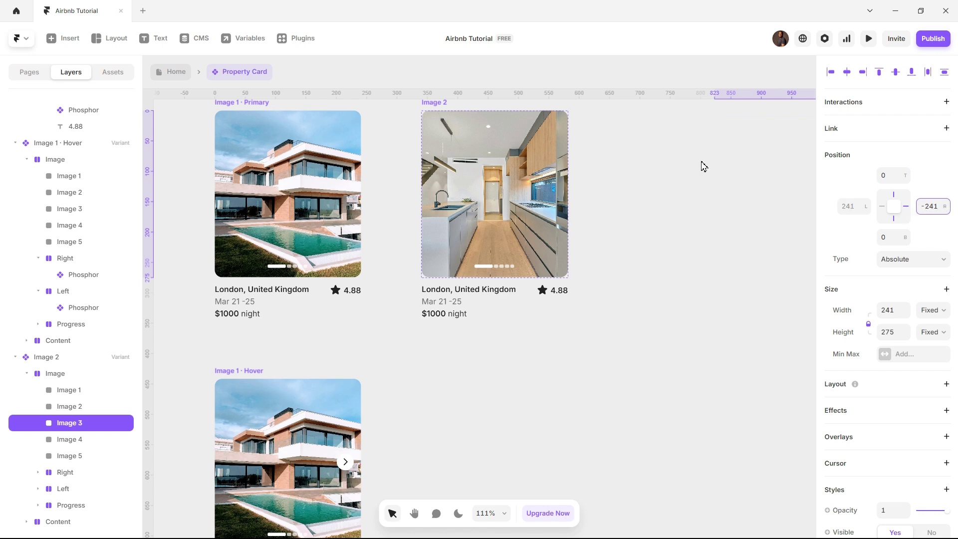
In the Image 2 variant, set the Image 4 layer's right offset to -482
click(95, 439)
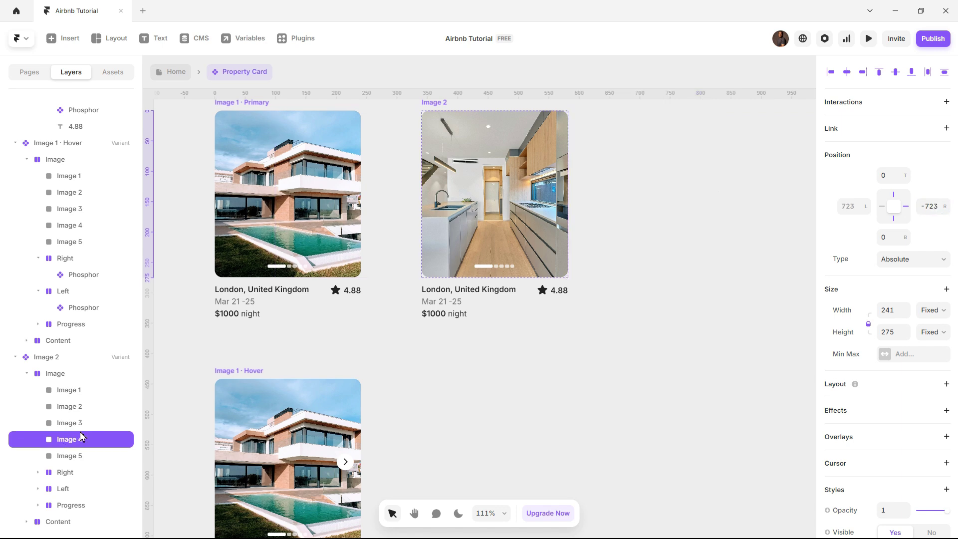
click(931, 206)
key(Right)
text(+241)
key(Return)
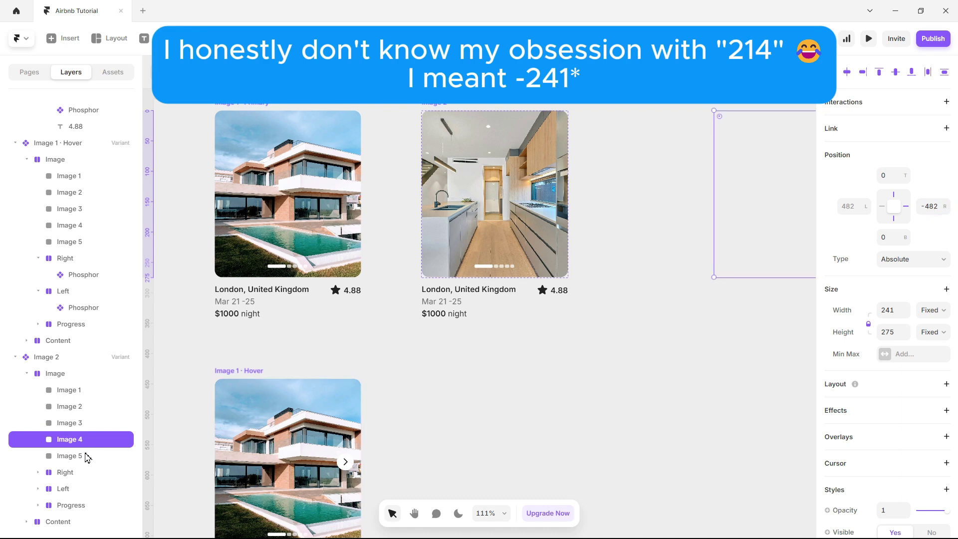
Increase the right offset of the Image 2 variant's Image 5 layer by 241 and deselect the layer
click(85, 456)
click(936, 212)
key(Right)
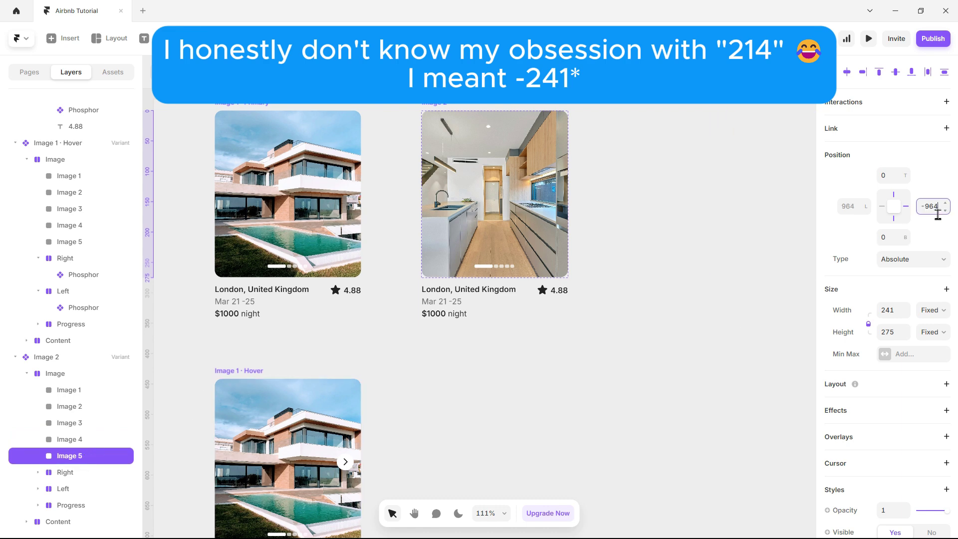
text(+241)
key(Return)
click(759, 356)
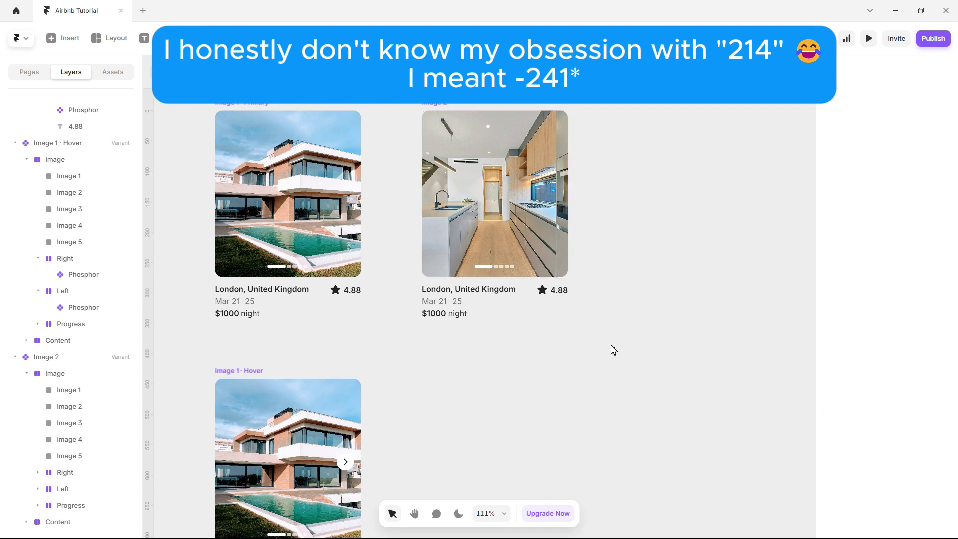
Add a new variant based on the Image 2 variant and rename it Image 3
scroll(613, 348, down, 2)
scroll(614, 349, down, 2)
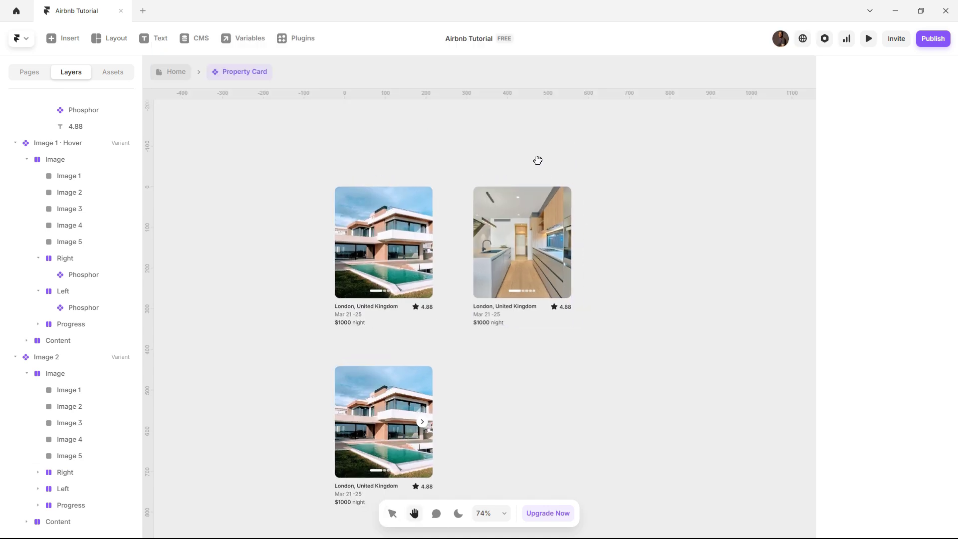
drag(537, 160, 410, 169)
click(360, 182)
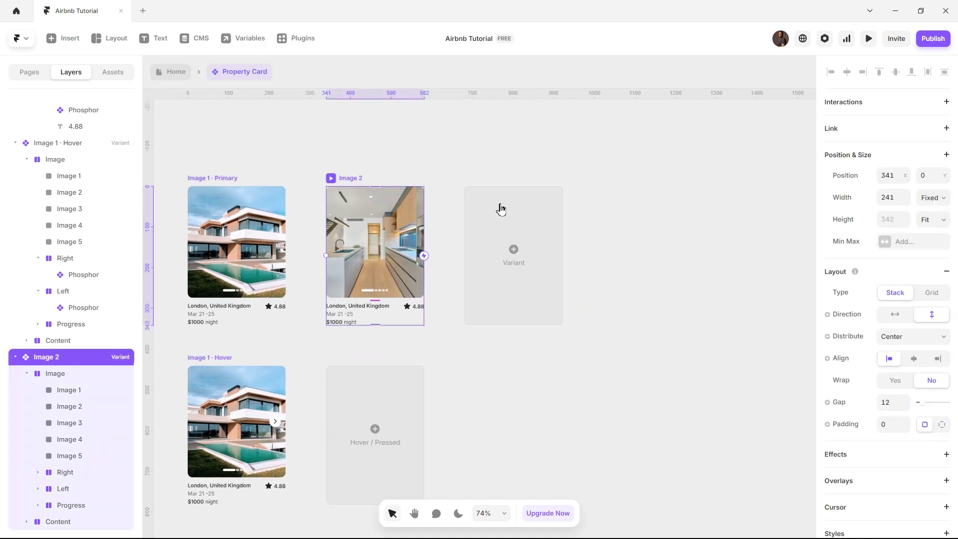
click(514, 247)
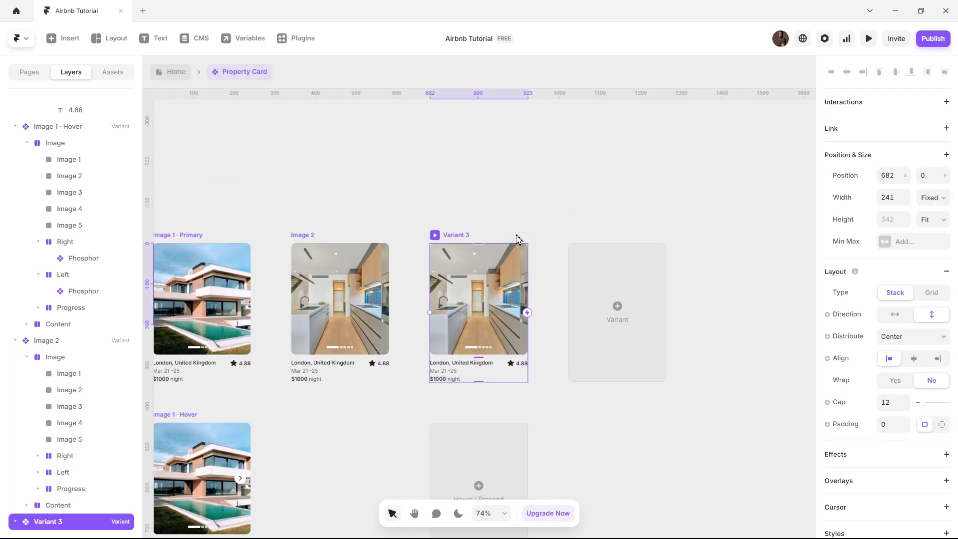
double_click(60, 521)
key(BackSpace)
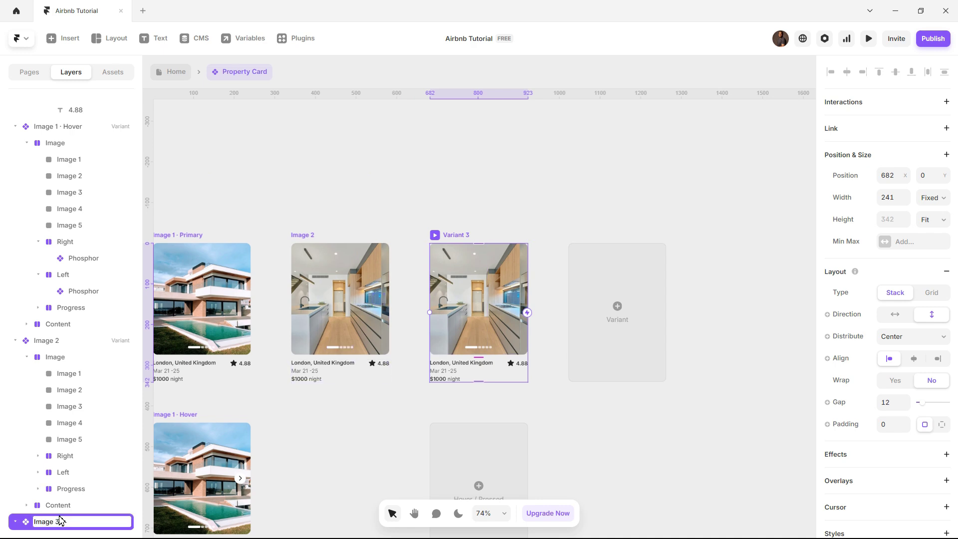
key(Return)
In the Image 3 variant, lock the aspect ratio of the Image 2 layer
scroll(504, 360, up, 3)
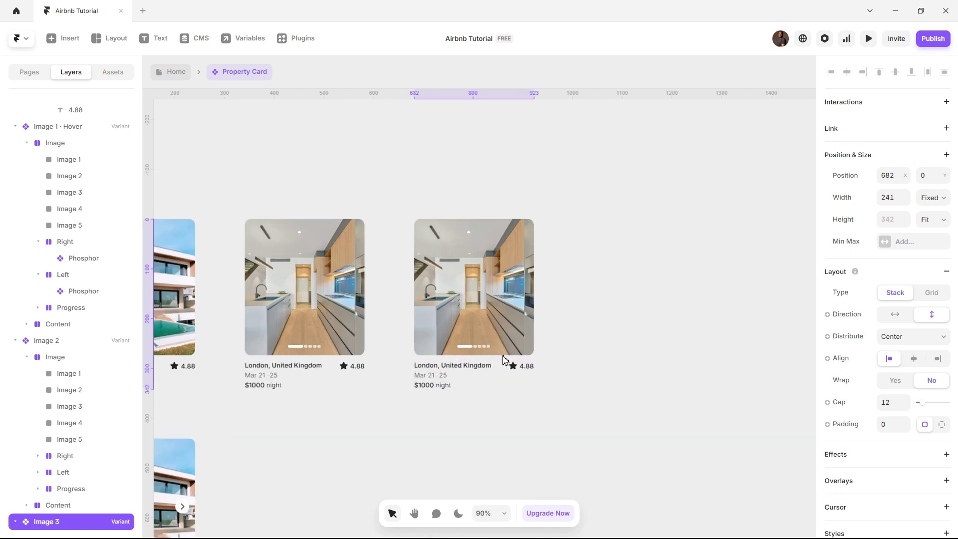
scroll(496, 313, up, 4)
scroll(496, 313, down, 2)
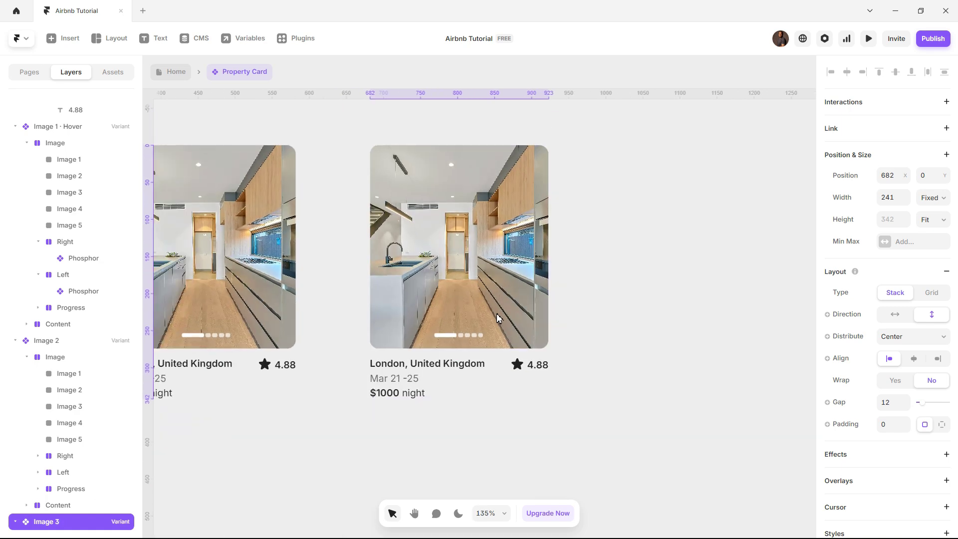
double_click(465, 271)
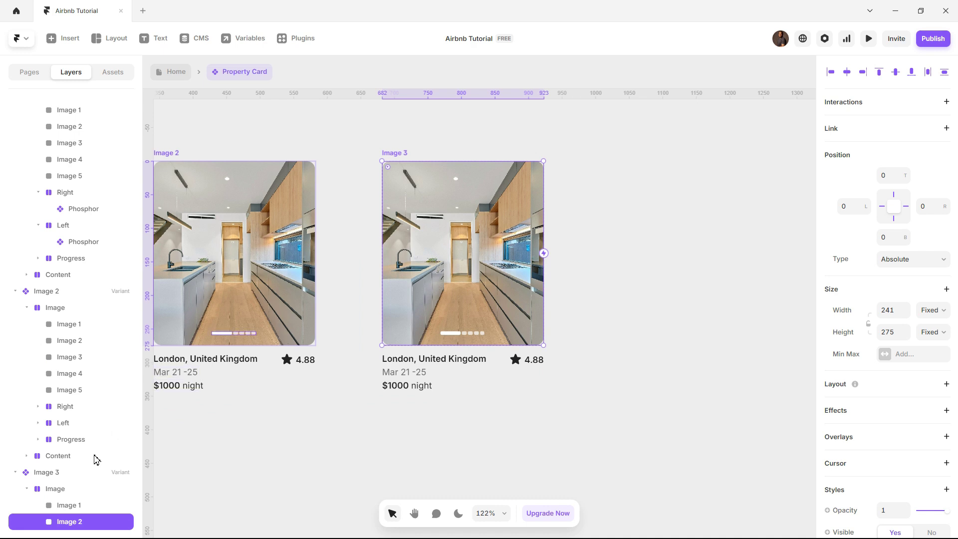
click(84, 506)
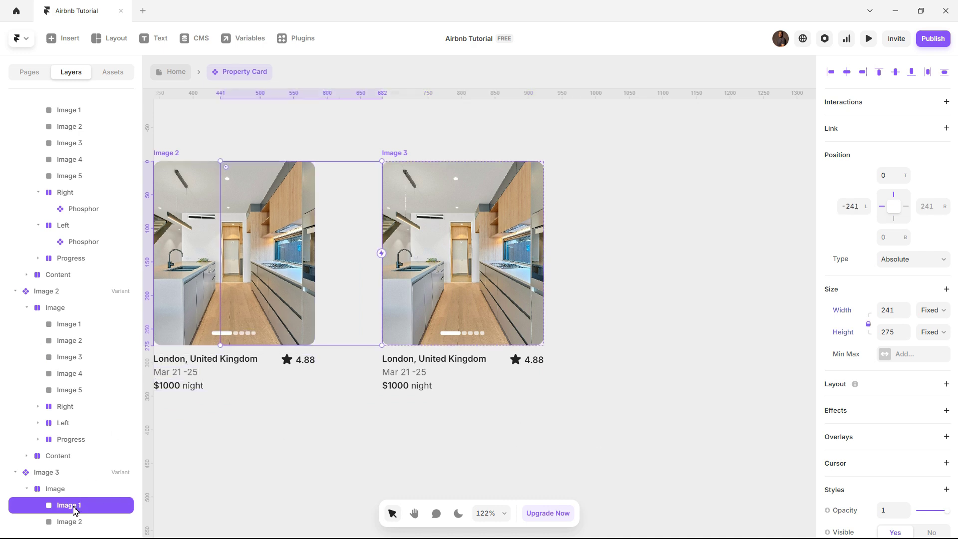
click(75, 522)
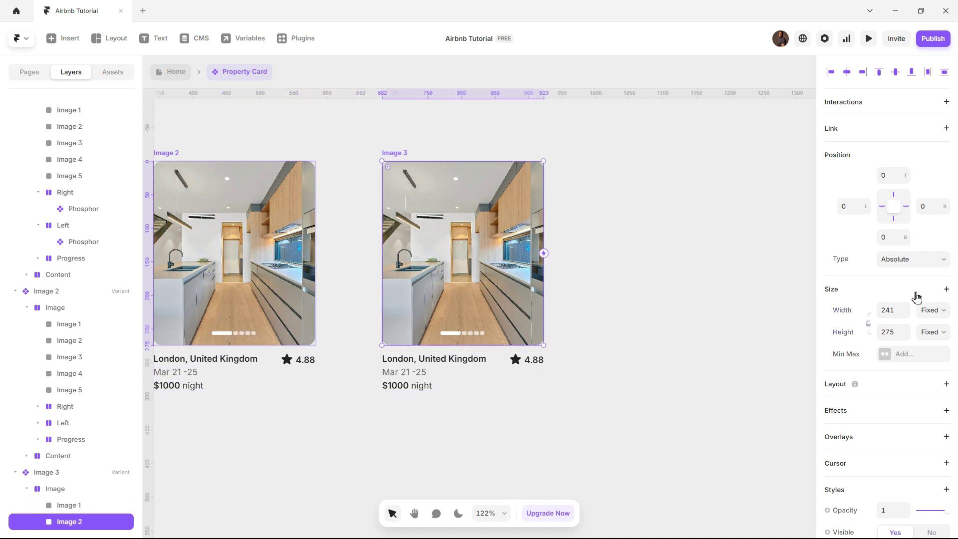
click(869, 325)
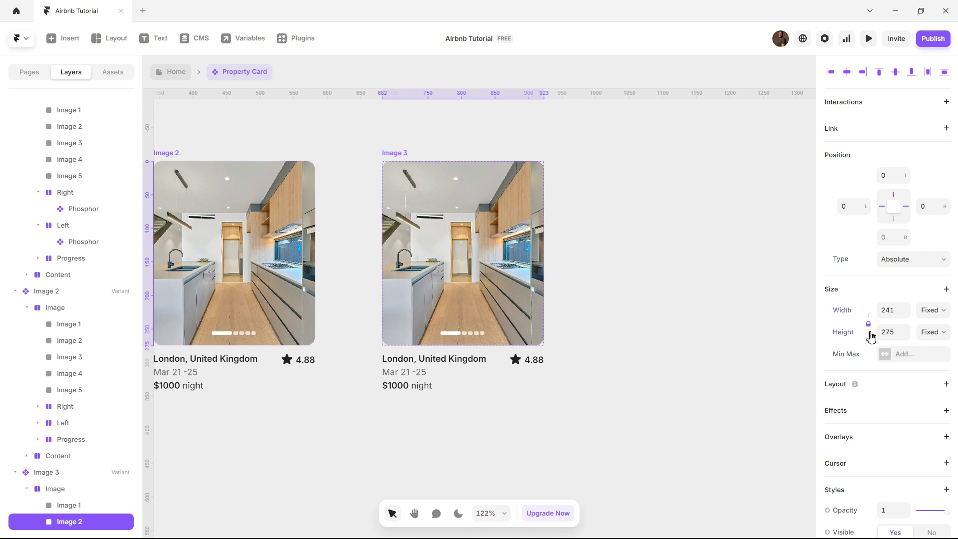
click(852, 210)
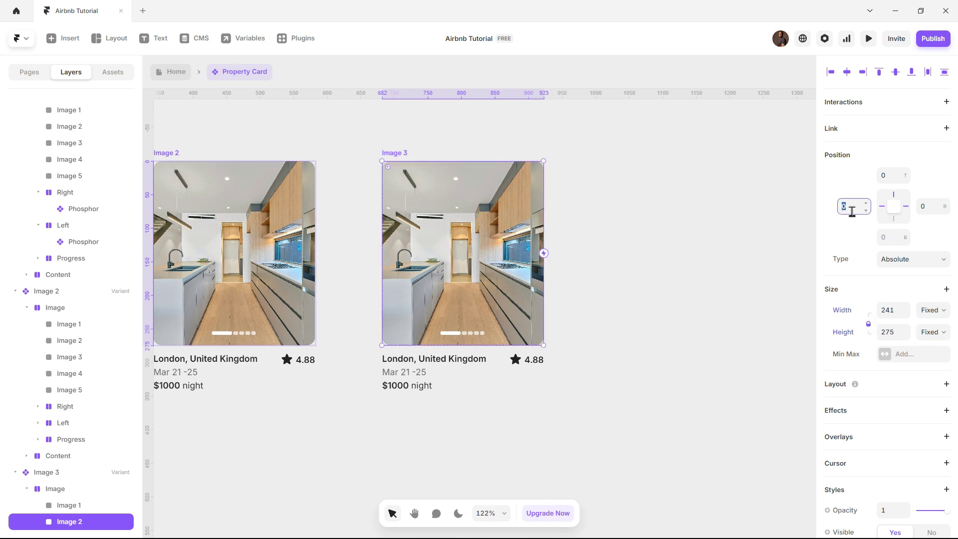
In the Image 3 variant, set the Image 1 layer's left offset to -482 by subtracting another 241
click(79, 506)
click(859, 209)
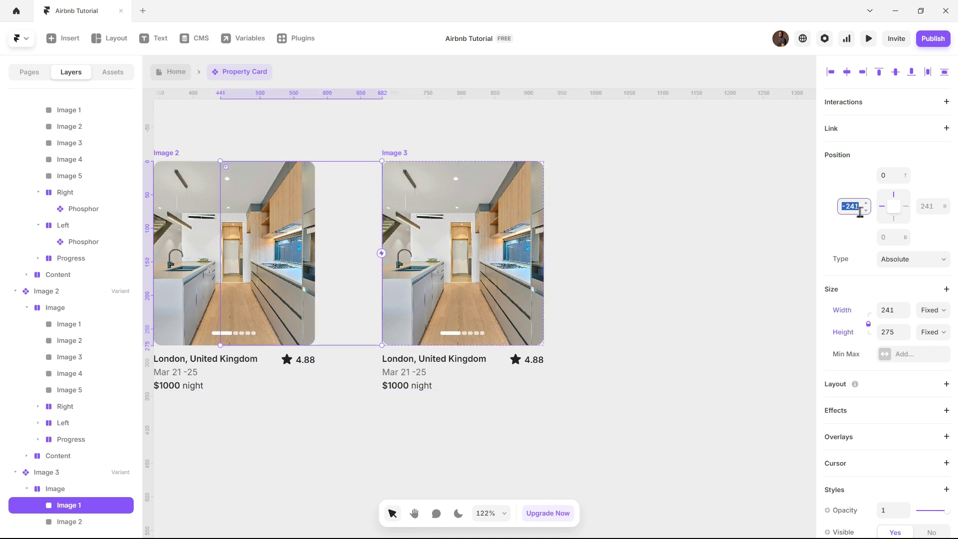
click(860, 209)
text(-241)
key(Return)
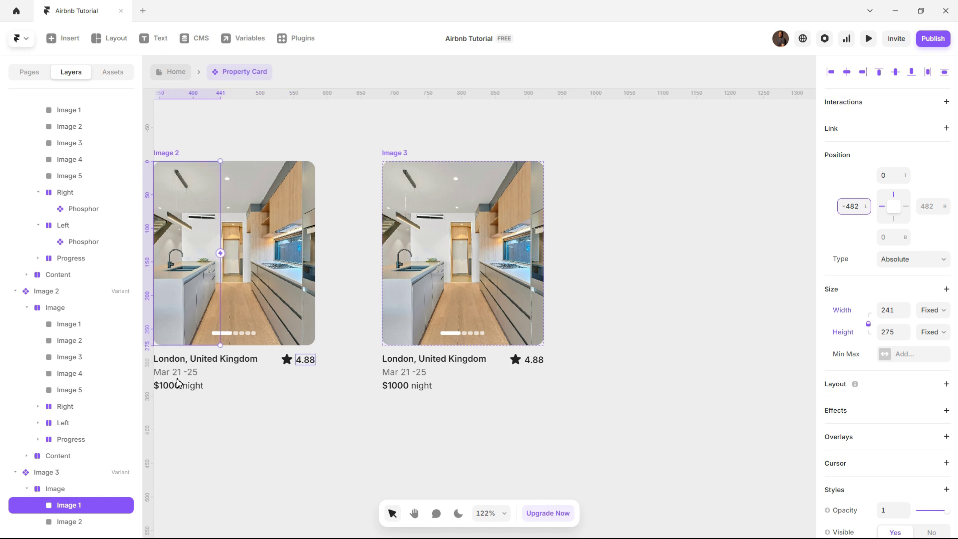
In the Image 3 variant, set the Image 2 layer's left offset to -241 and unpin its right side
click(83, 522)
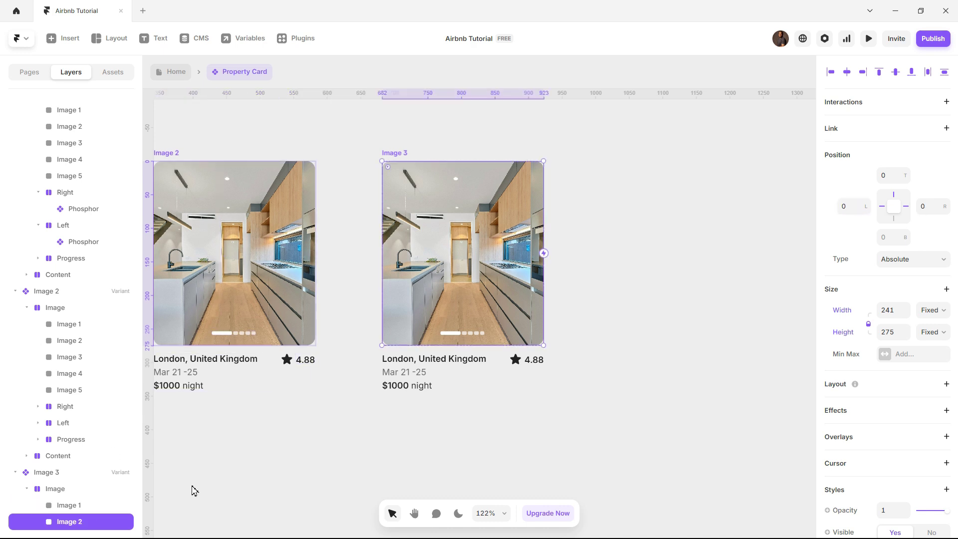
click(850, 209)
key(Return)
click(906, 206)
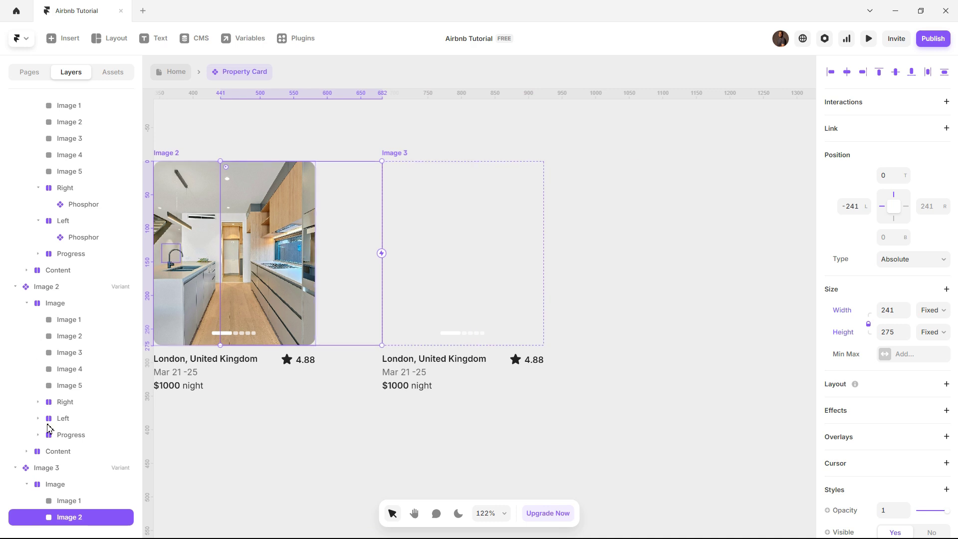
In the Image 3 variant, set the Image 3 layer's left offset to 0, unlock its aspect ratio and pin all four sides
scroll(50, 428, down, 3)
click(71, 424)
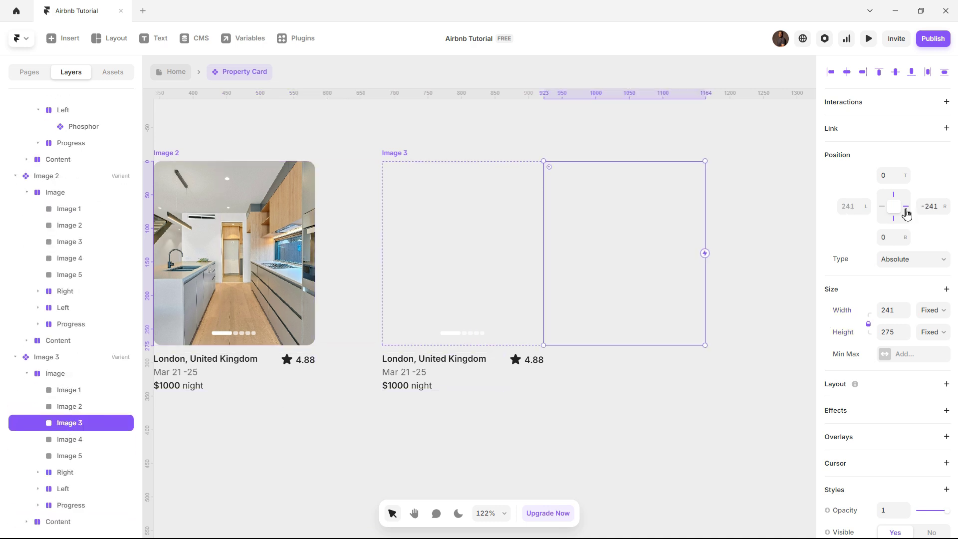
mouse_move(893, 213)
click(850, 206)
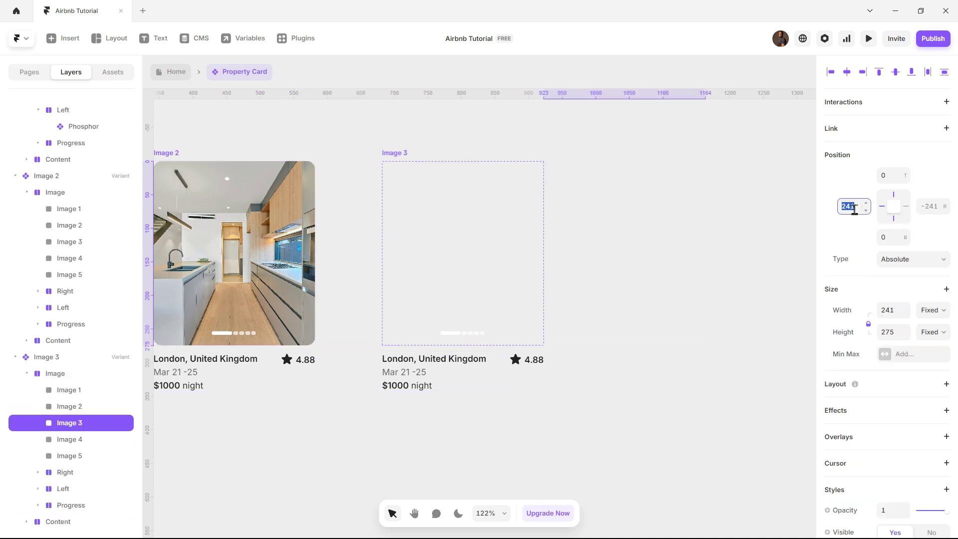
text(0)
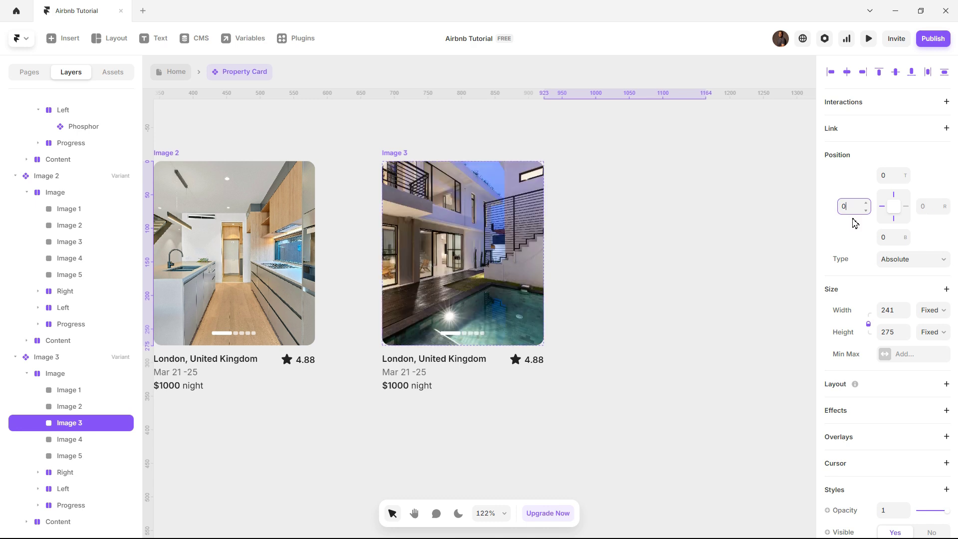
key(Return)
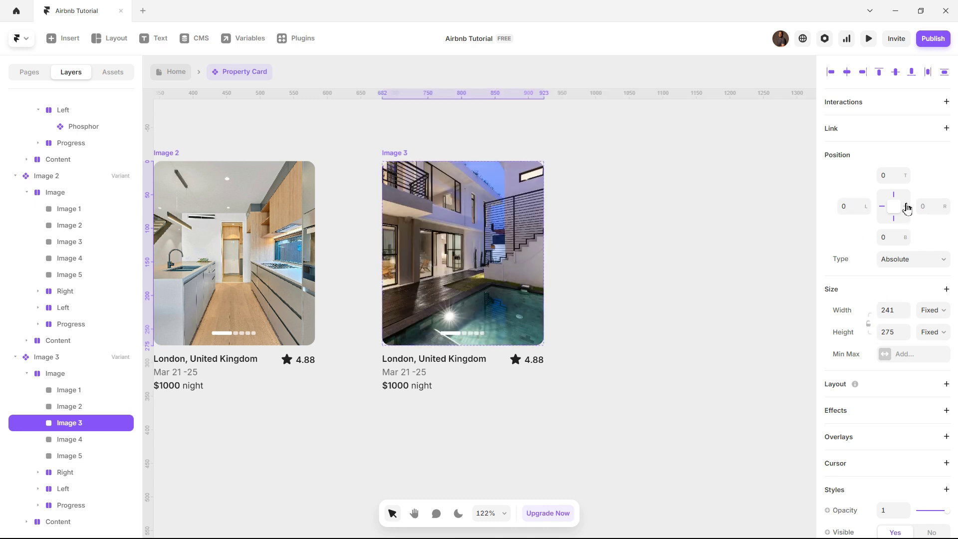
click(907, 208)
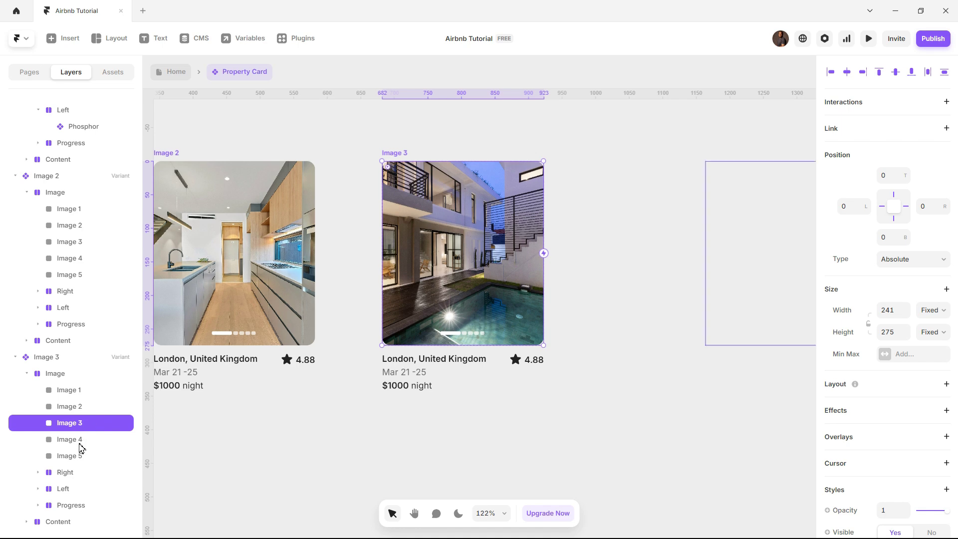
In the Image 3 variant, set the Image 4 layer's right offset to -241
click(79, 442)
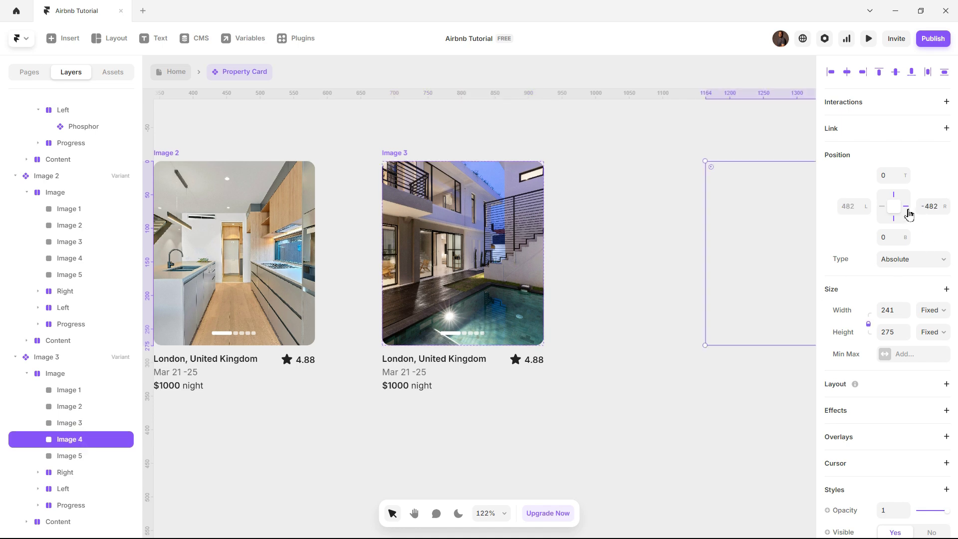
click(931, 207)
click(938, 206)
key(Return)
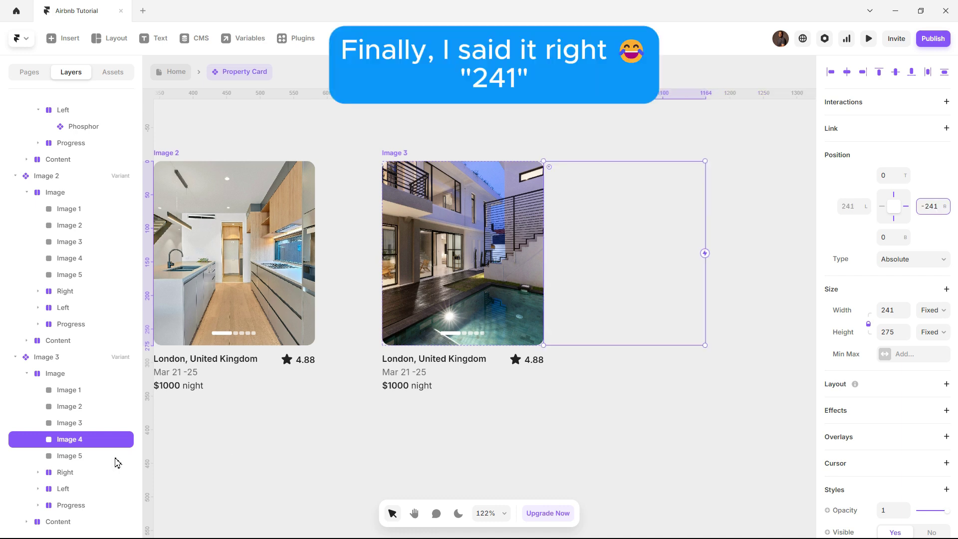
In the Image 3 variant, set the Image 5 layer's right offset to -482
click(80, 456)
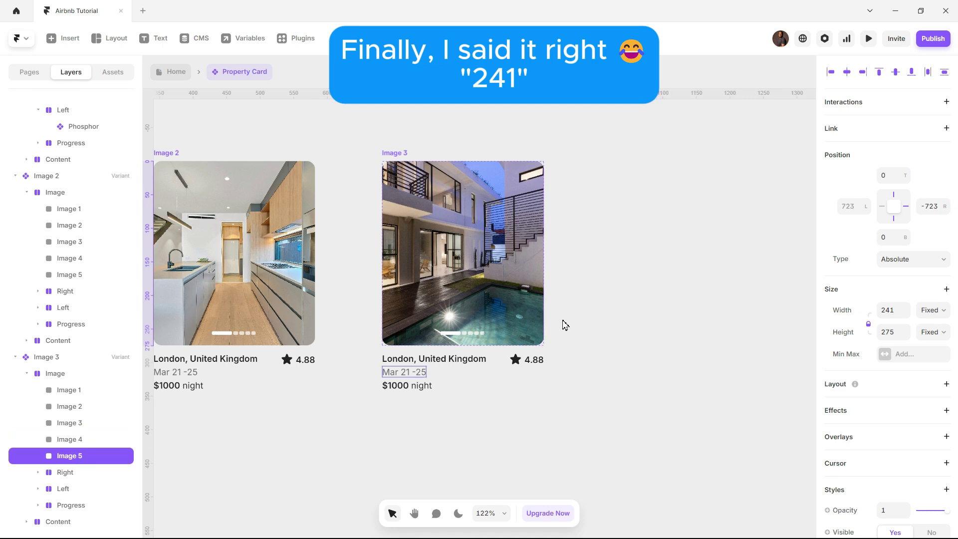
click(935, 208)
click(937, 212)
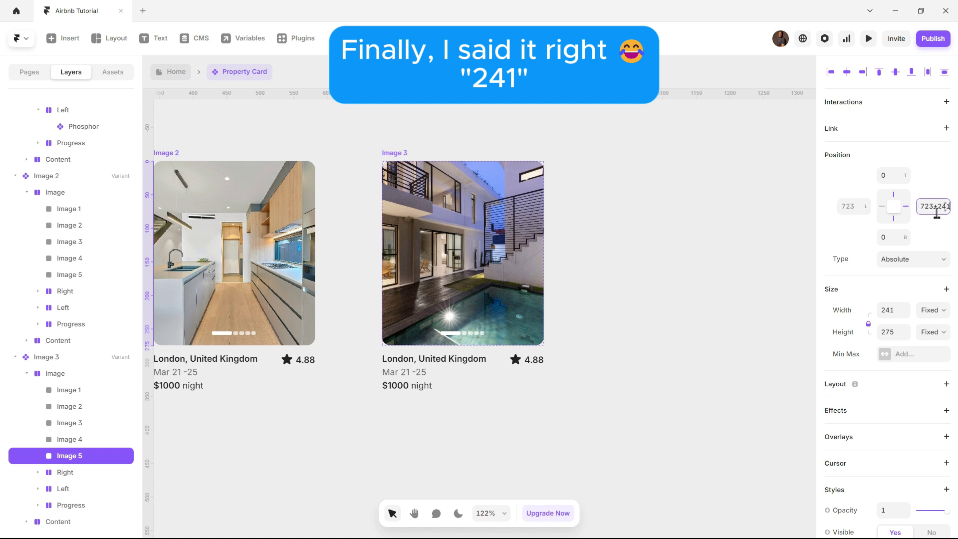
key(Return)
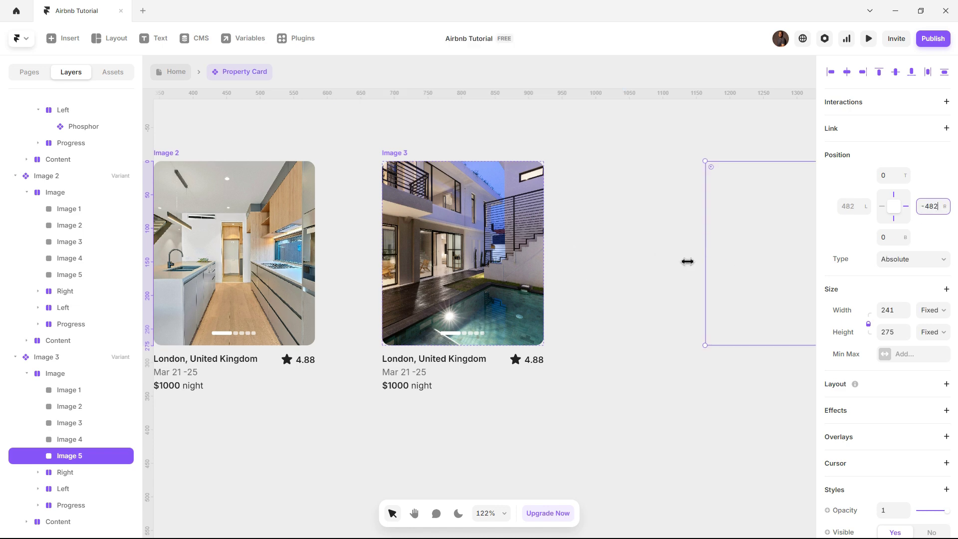
Check the positions of the Image 4, Image 3, Image 2 and Image 1 layers in the Image 3 variant
scroll(505, 259, down, 10)
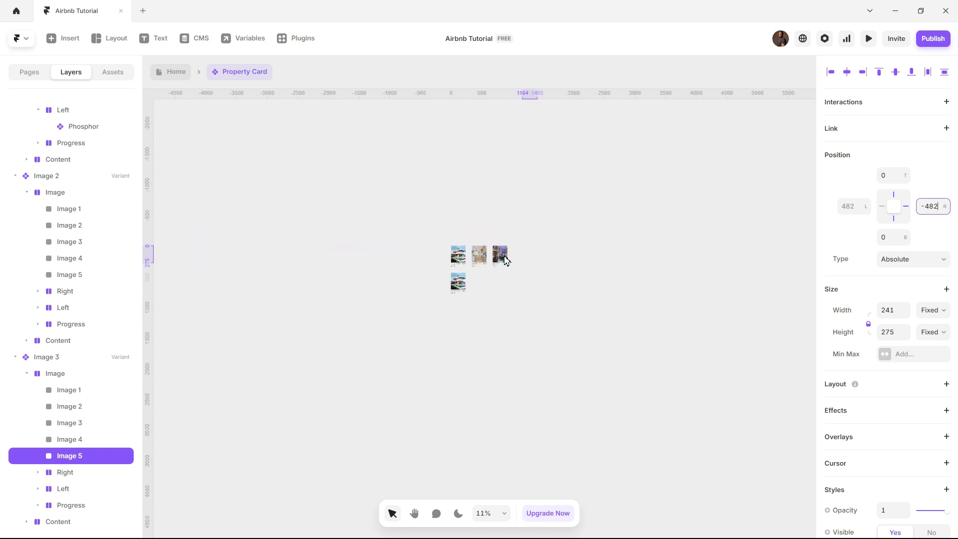
scroll(504, 265, up, 10)
scroll(536, 247, down, 5)
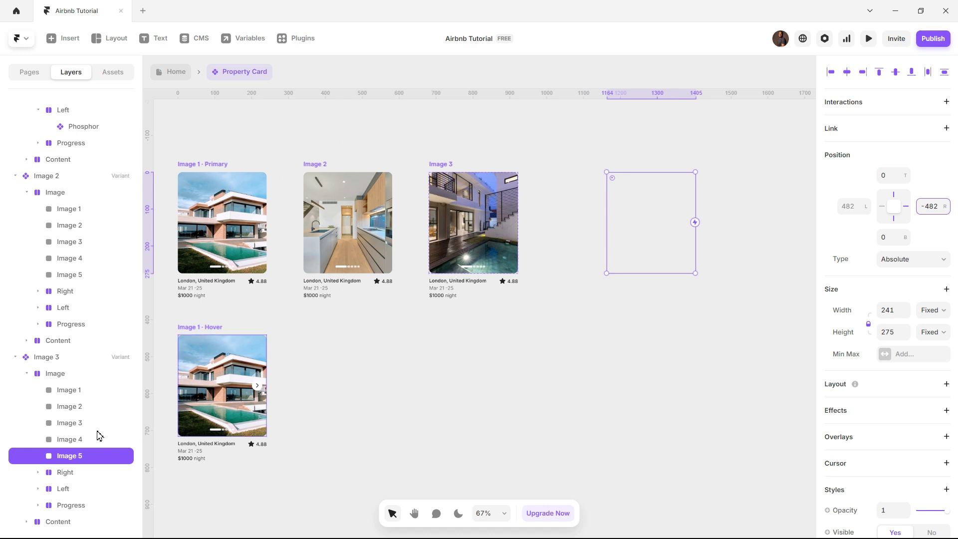
click(60, 439)
click(80, 423)
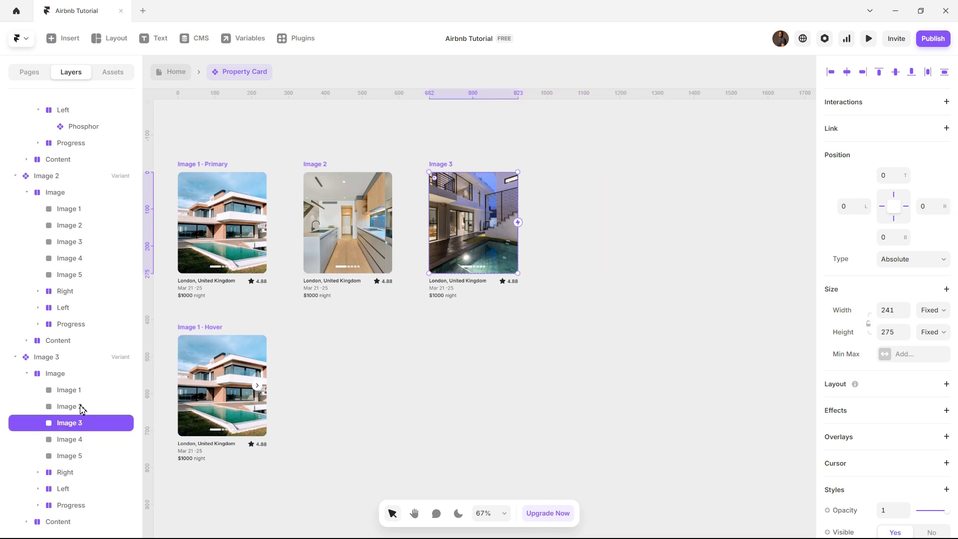
click(80, 406)
click(78, 389)
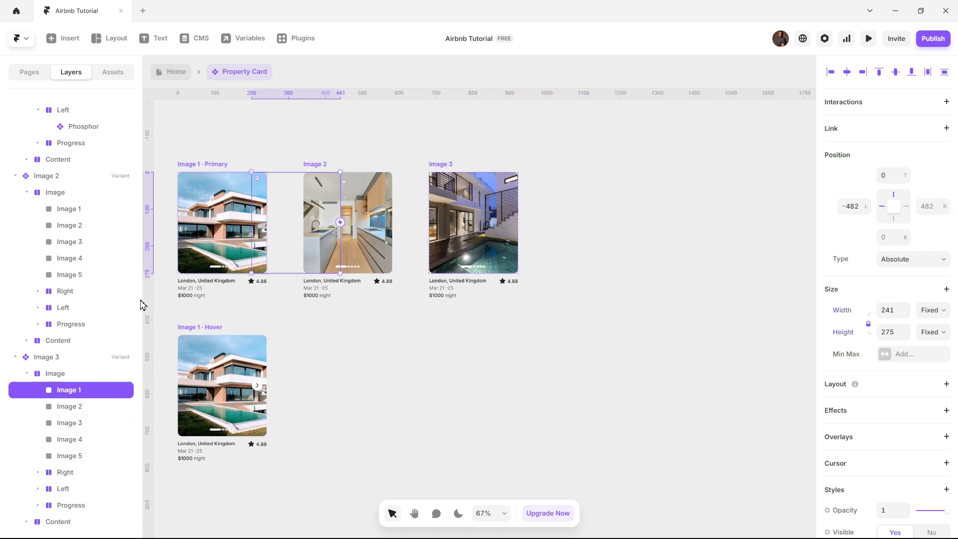
Add a new variant after the Image 3 variant and rename it Image 4
click(412, 138)
click(444, 164)
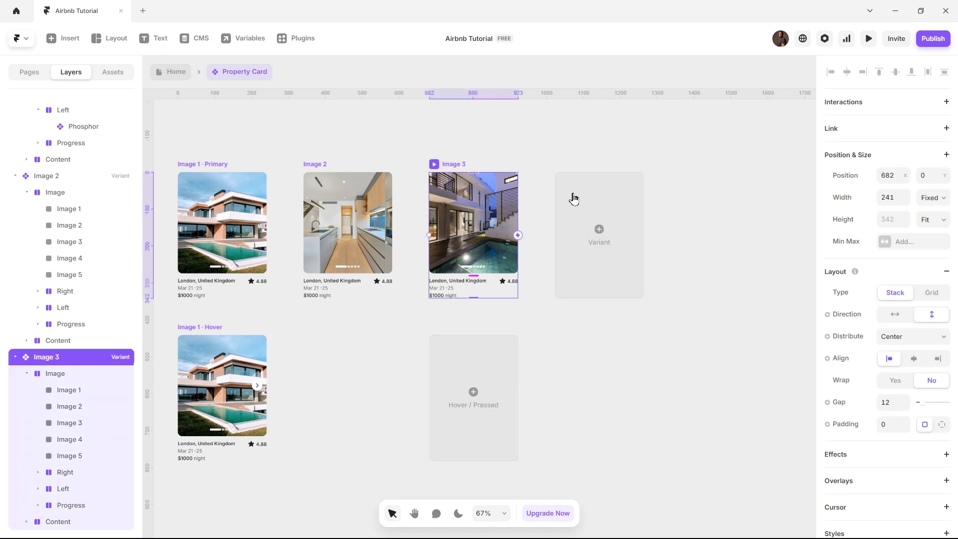
click(594, 227)
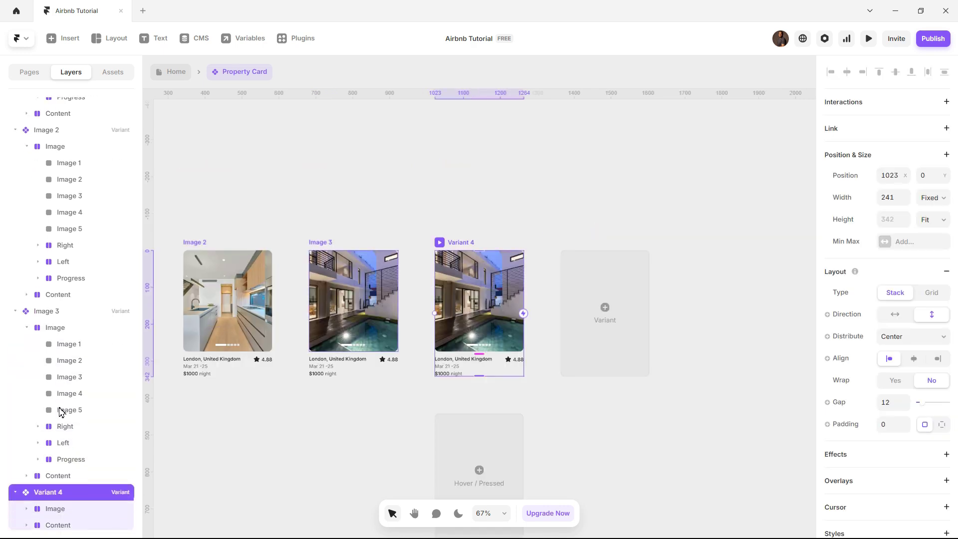
click(27, 505)
double_click(65, 441)
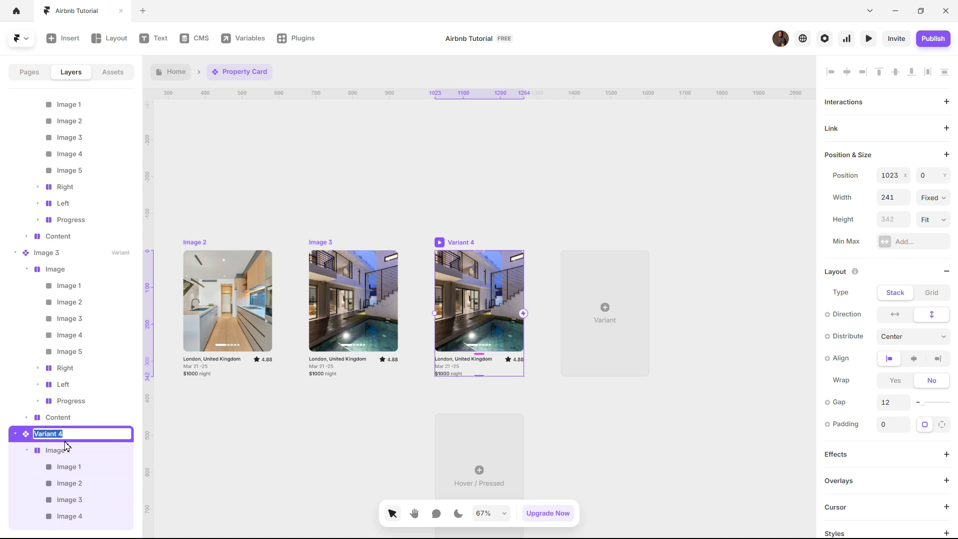
key(BackSpace)
text(Image 4)
key(Return)
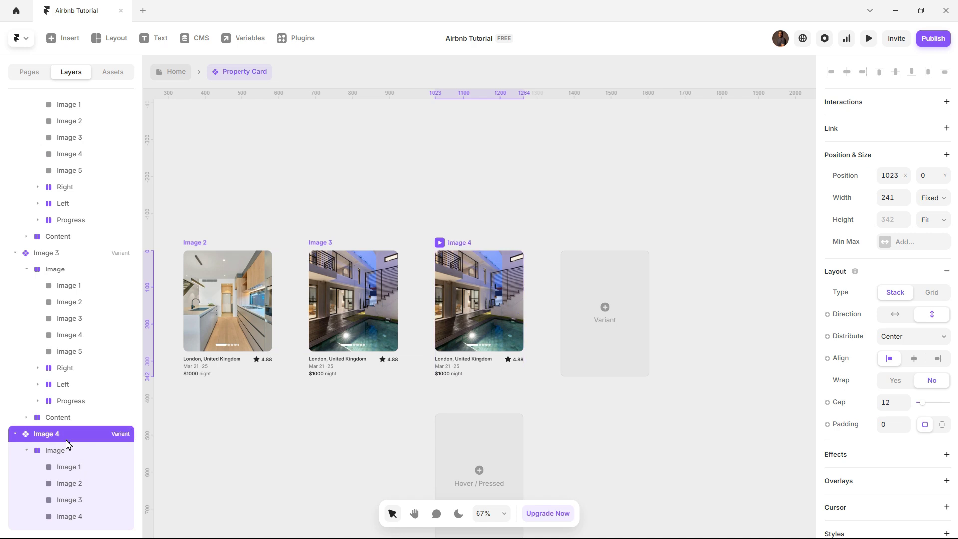
In the Image 4 variant, shift the Image 1 layer one more image width left and set the Image 2 layer's left offset to -482
click(69, 466)
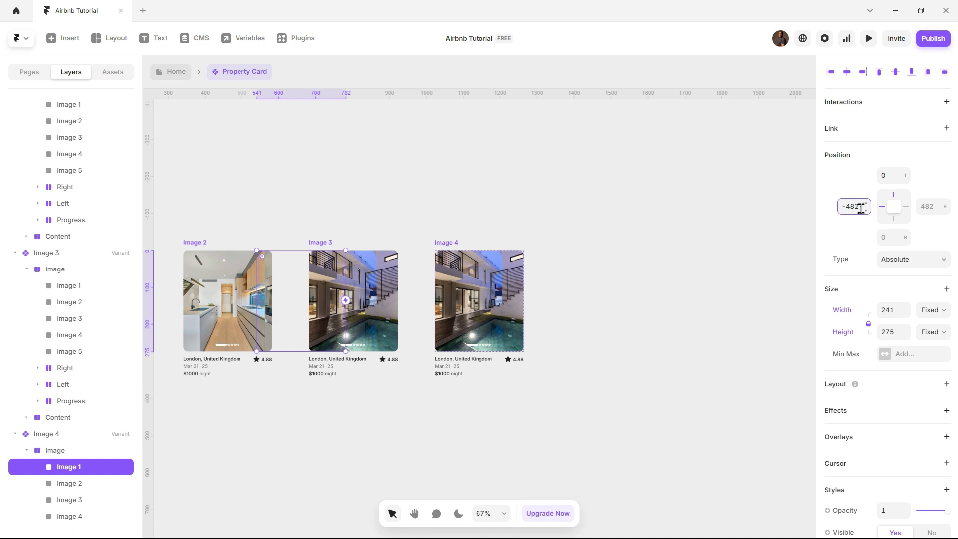
key(Return)
click(59, 483)
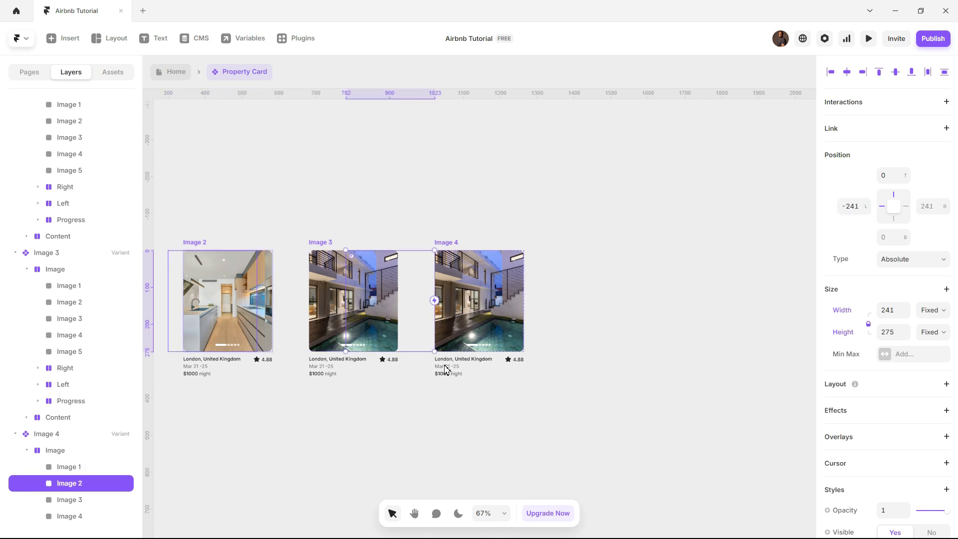
click(859, 207)
click(859, 207)
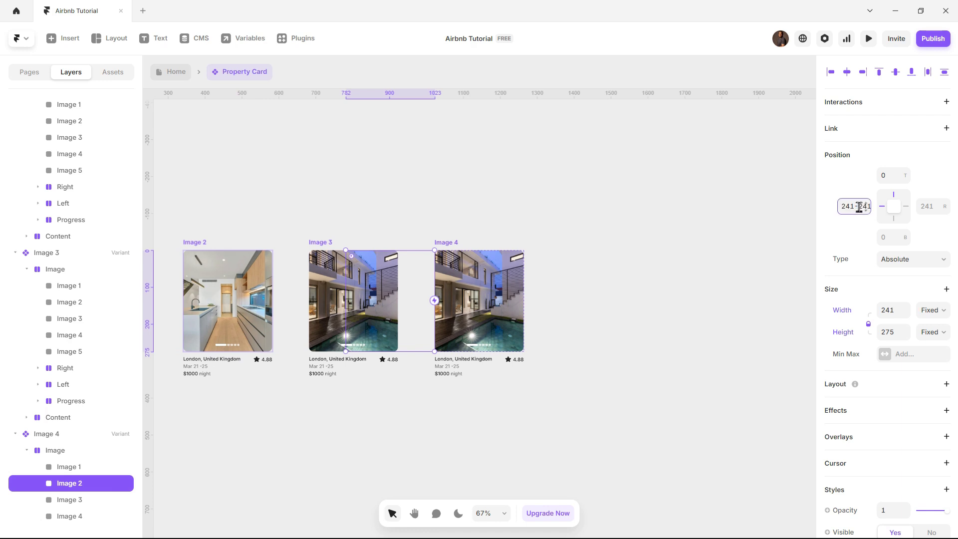
text(-241)
key(Return)
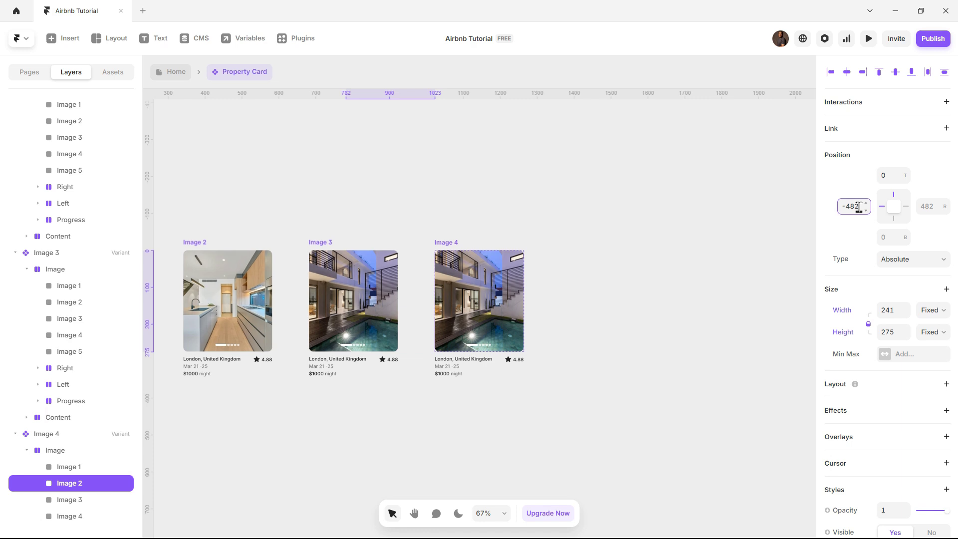
Move the Image 3 layer out of view to the left in the Image 4 and Image 5 variants, with left offset -482 in Image 5
click(76, 500)
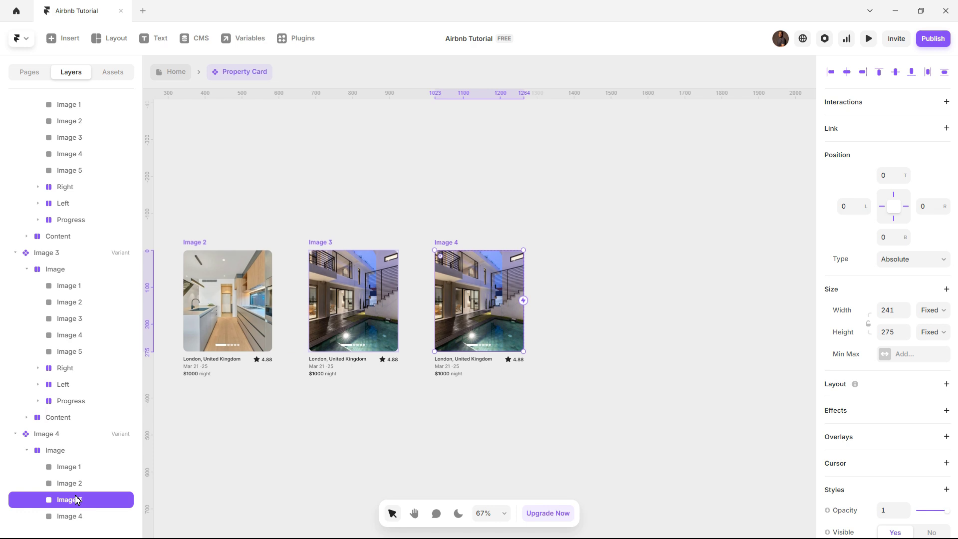
click(849, 206)
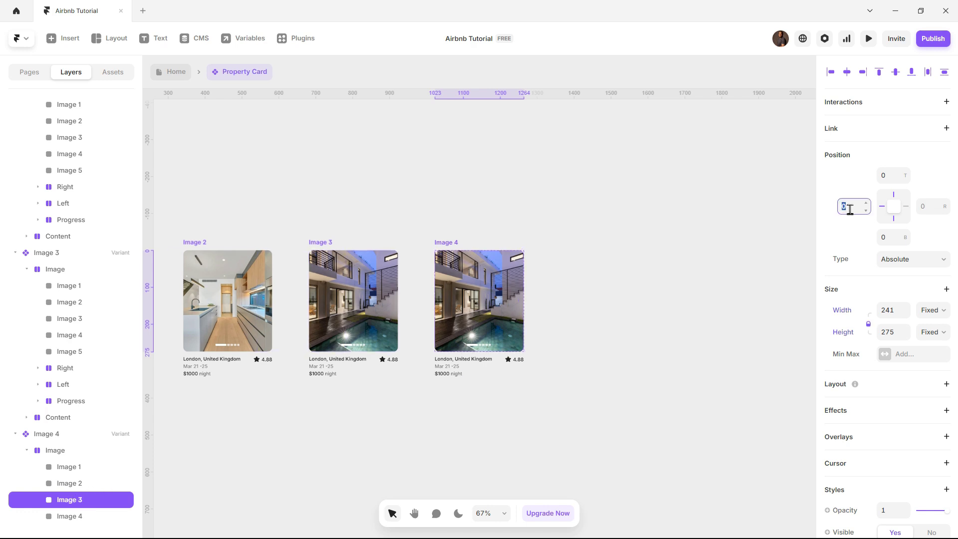
text(482)
click(929, 206)
text(+)
click(855, 206)
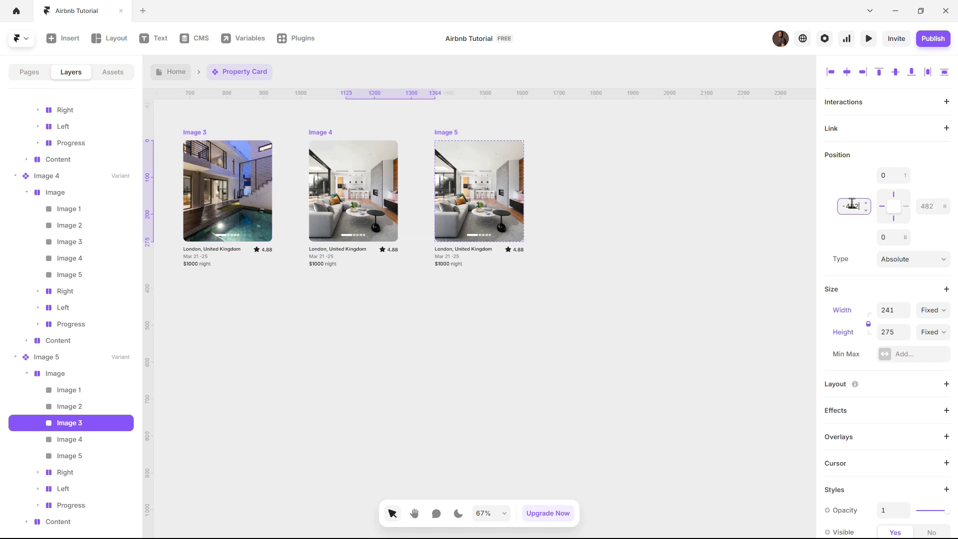
text(0)
key(ctrl+z)
key(ctrl+z)
key(ctrl+z)
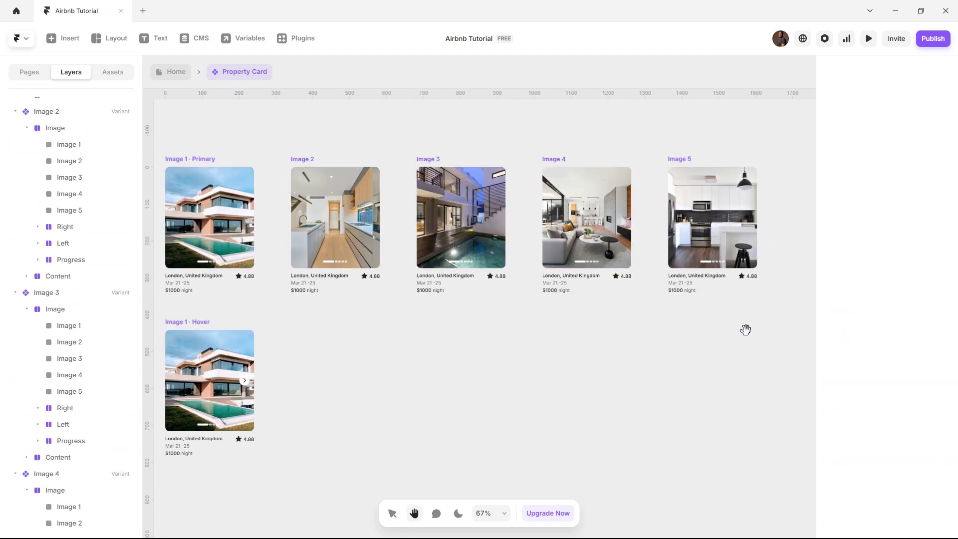
Review the five image variants and the Image 1 hover variant of the property card
drag(747, 329, 607, 372)
key(v)
scroll(724, 338, down, 5)
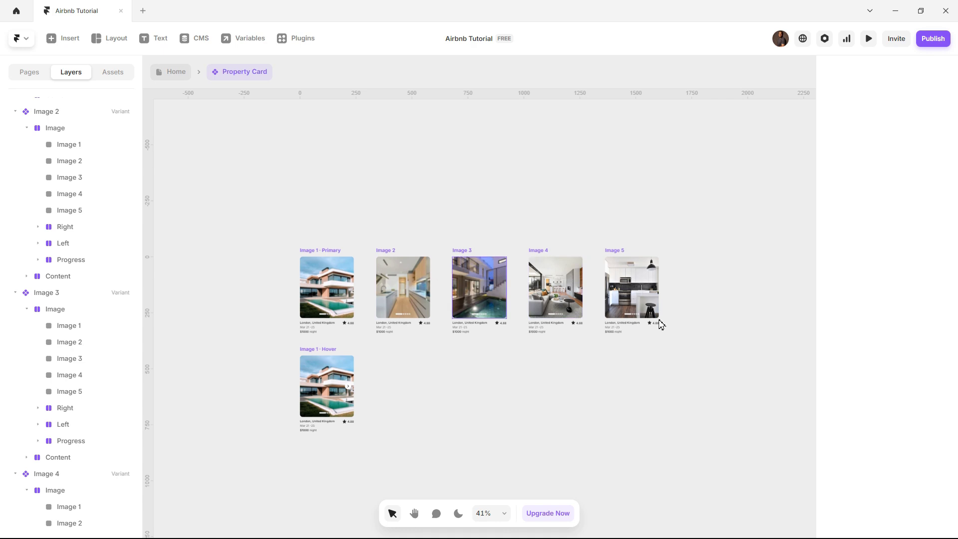
scroll(613, 319, up, 1)
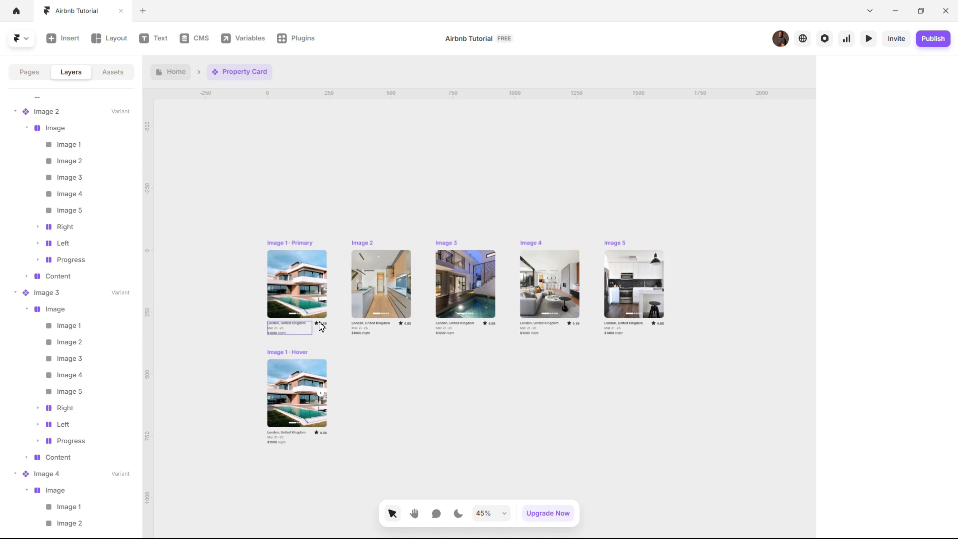
scroll(337, 317, up, 5)
scroll(338, 317, down, 4)
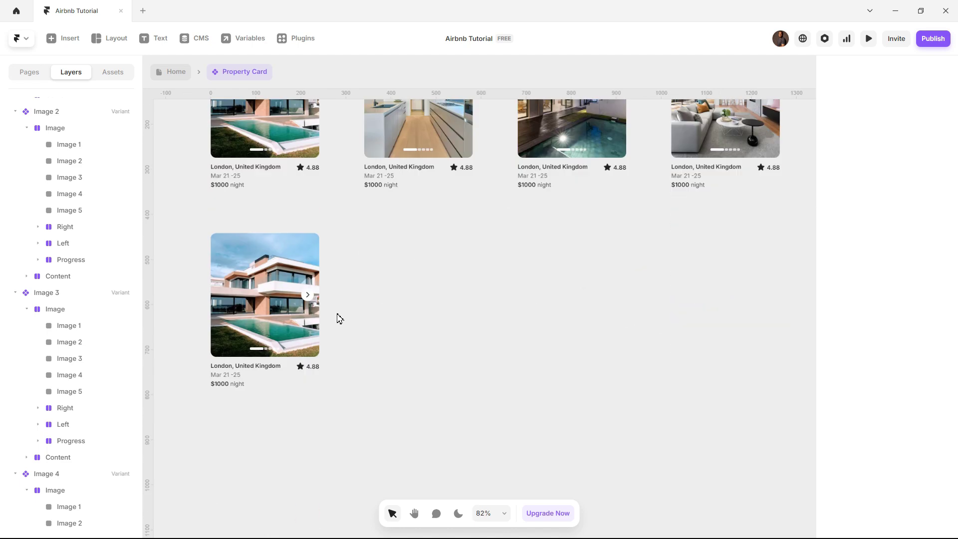
scroll(340, 315, up, 4)
click(381, 193)
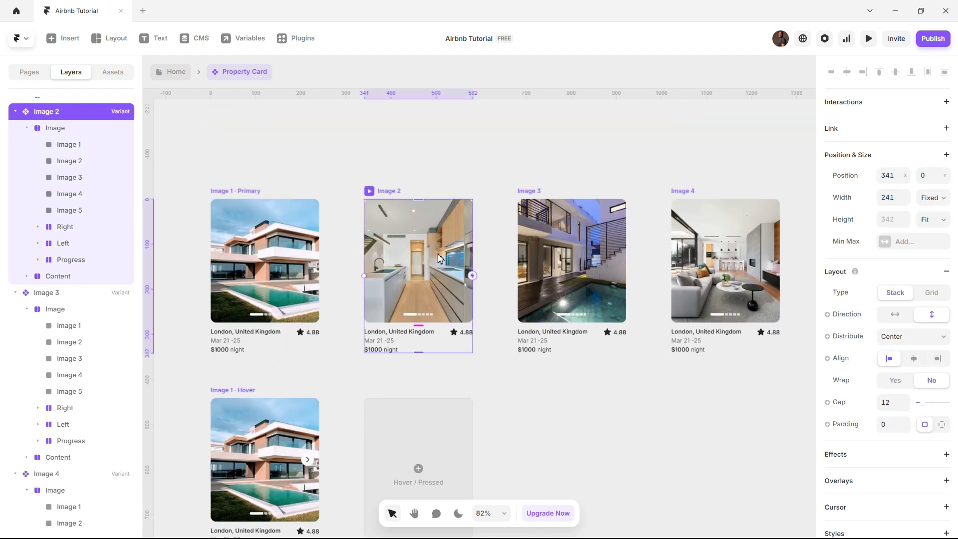
scroll(406, 295, down, 3)
click(555, 326)
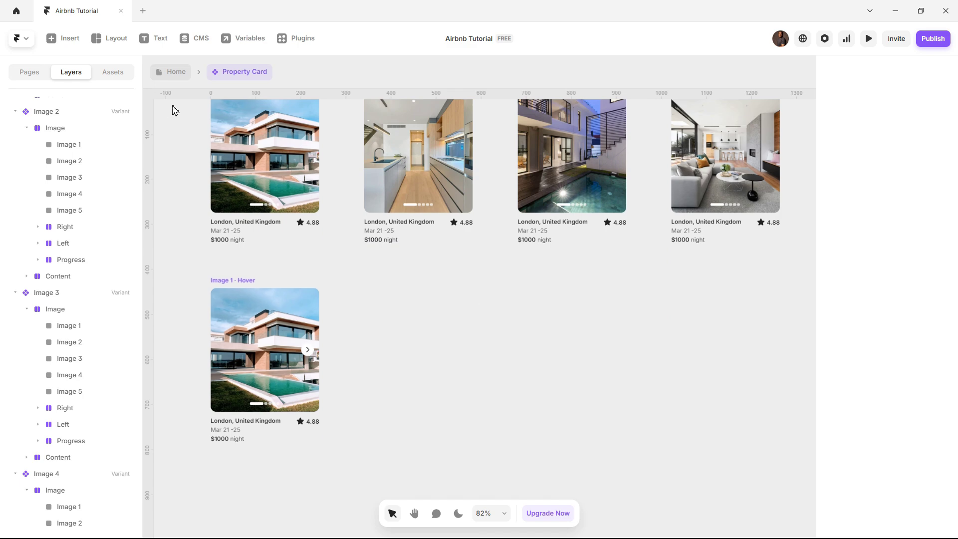
Switch to the Airbnb site in the browser and advance the photo carousel of the 4.88-rated São Paulo listing
key(alt+Tab)
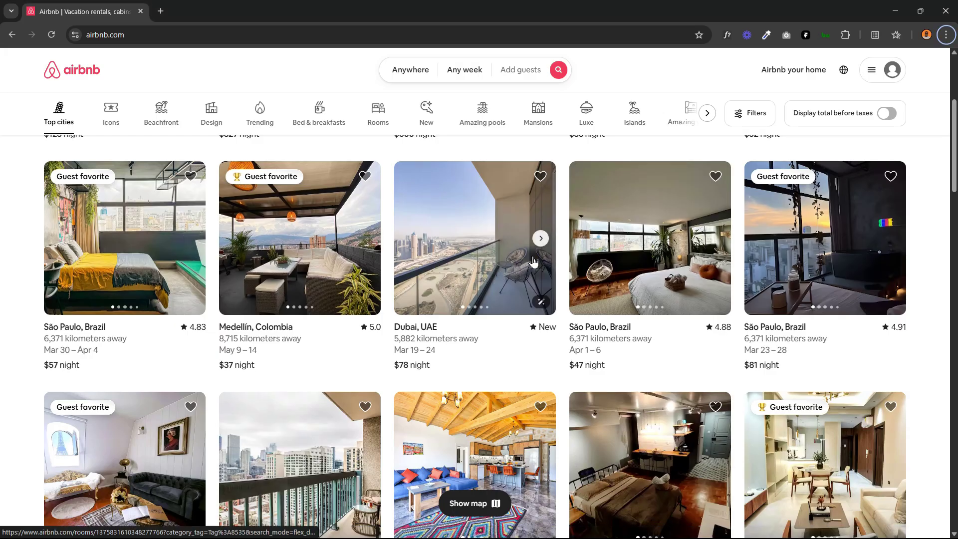
click(716, 239)
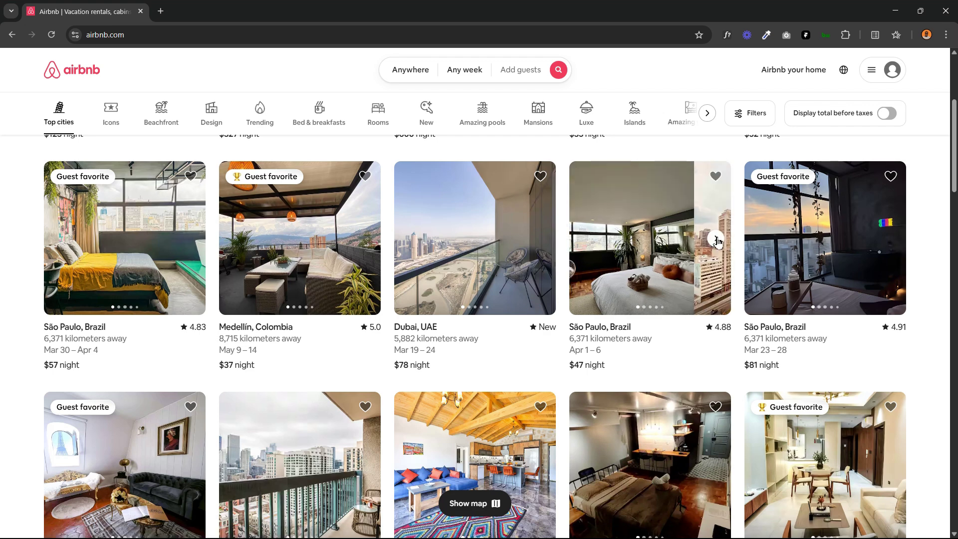
click(717, 239)
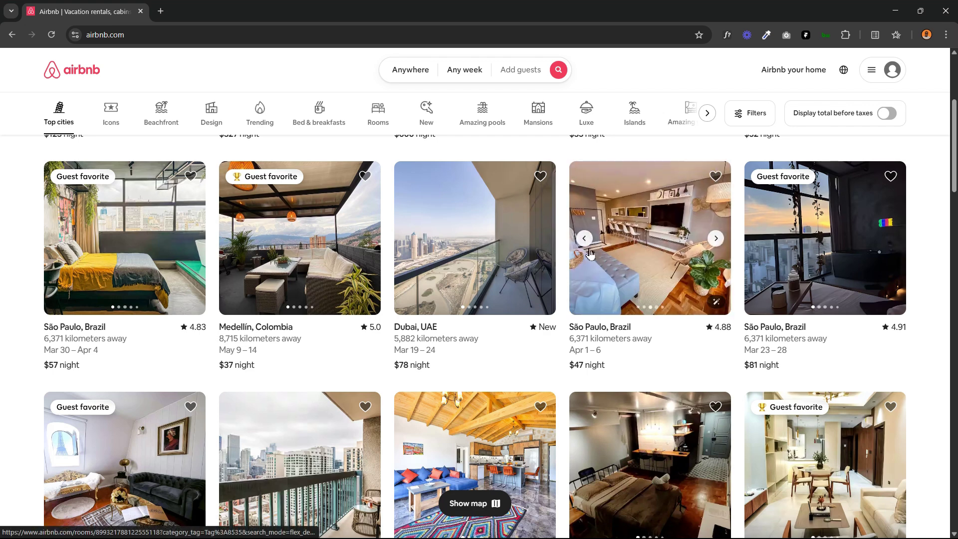
click(589, 252)
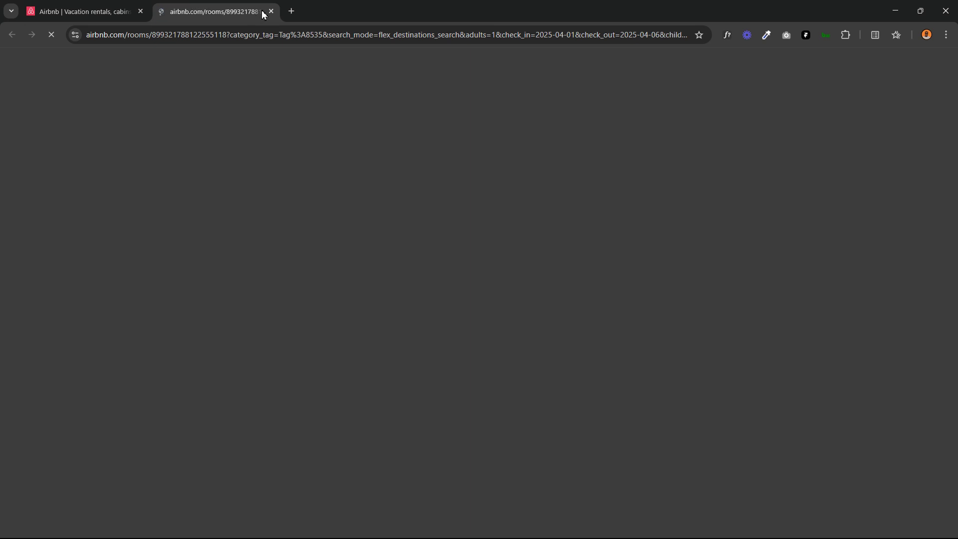
key(ctrl+w)
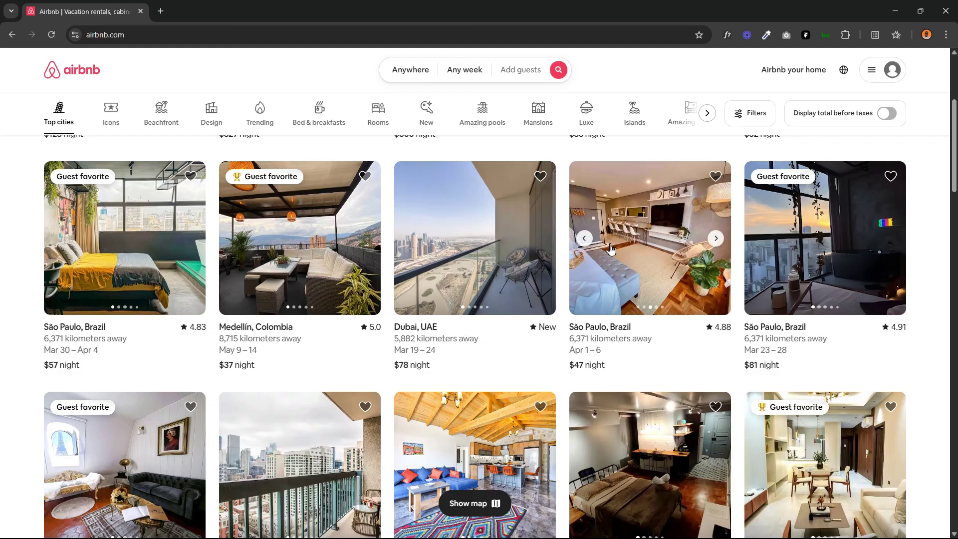
Page the same listing's photos forward and back to examine how the carousel arrows behave on hover
click(717, 239)
click(717, 239)
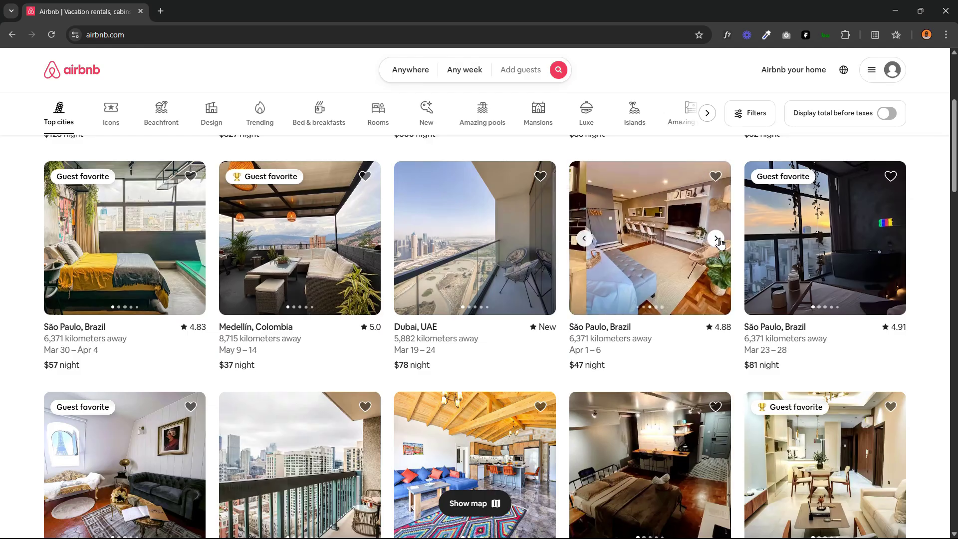
click(717, 239)
click(717, 239)
click(585, 240)
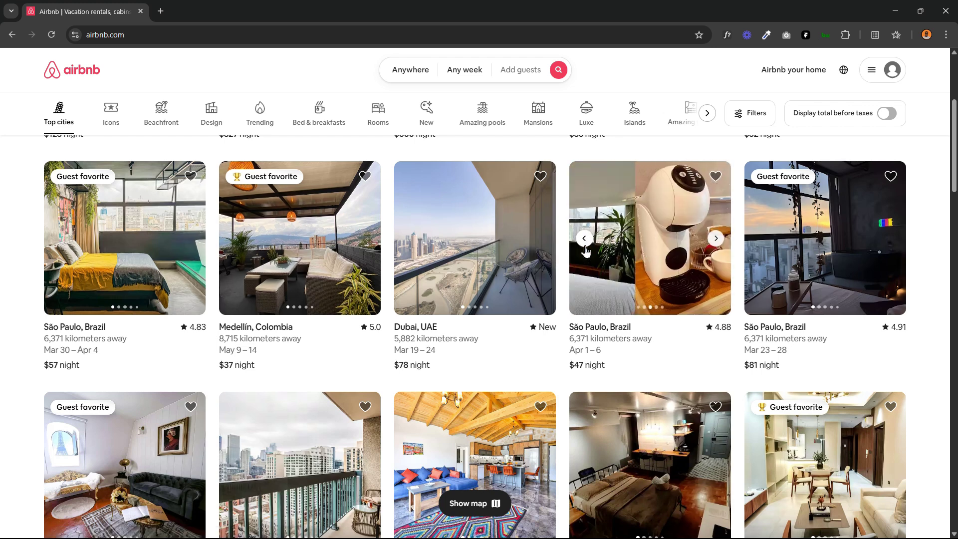
click(585, 240)
click(585, 240)
click(585, 241)
click(585, 241)
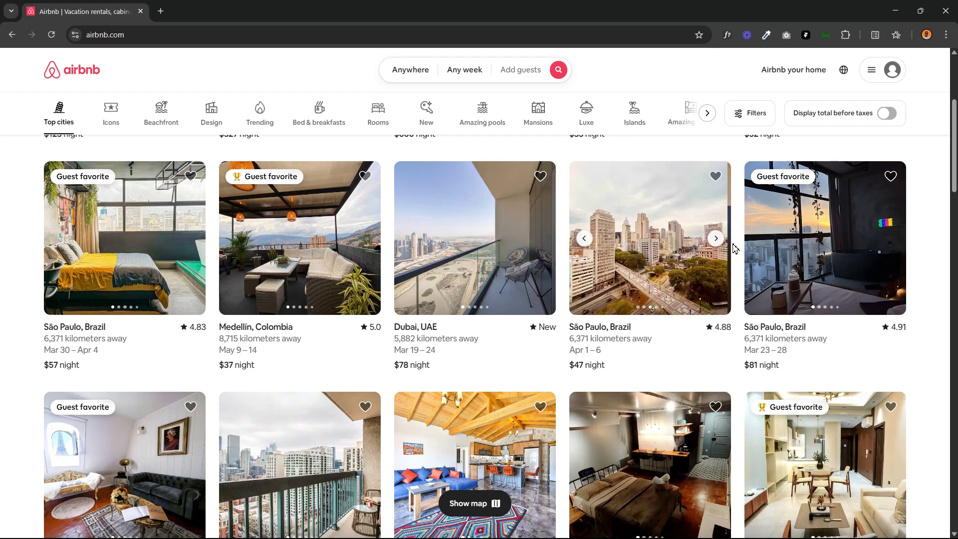
click(719, 240)
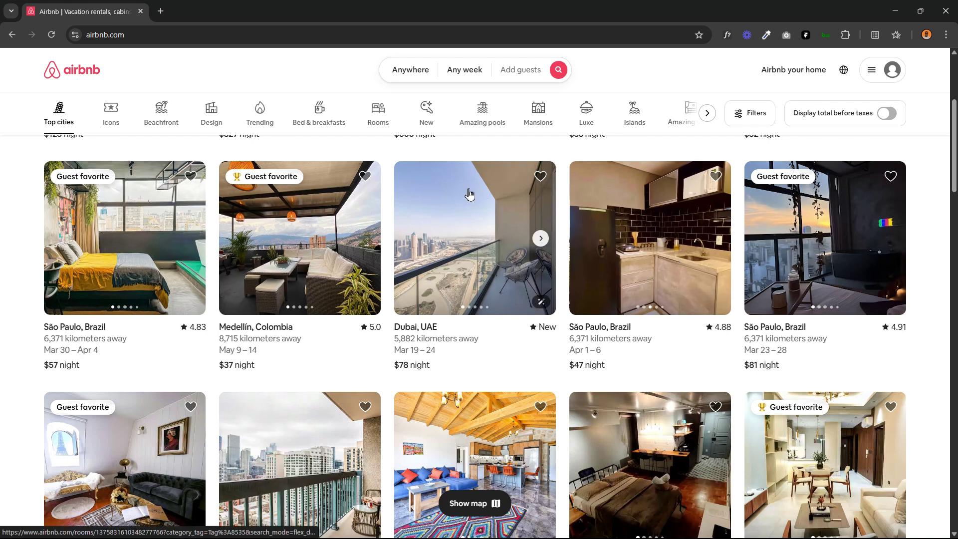
Switch back to Framer and add a hover variant to the Image 2 variant
key(alt+Tab)
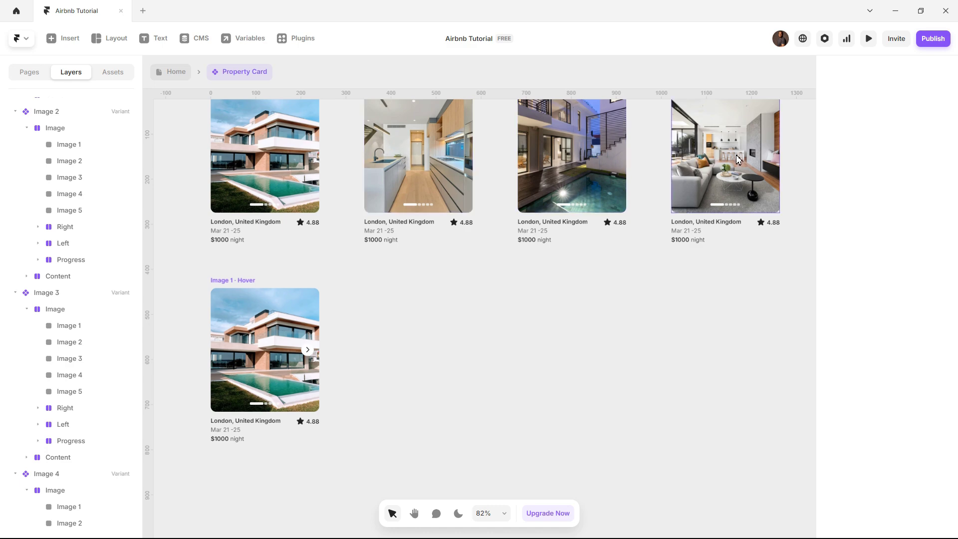
scroll(740, 158, up, 2)
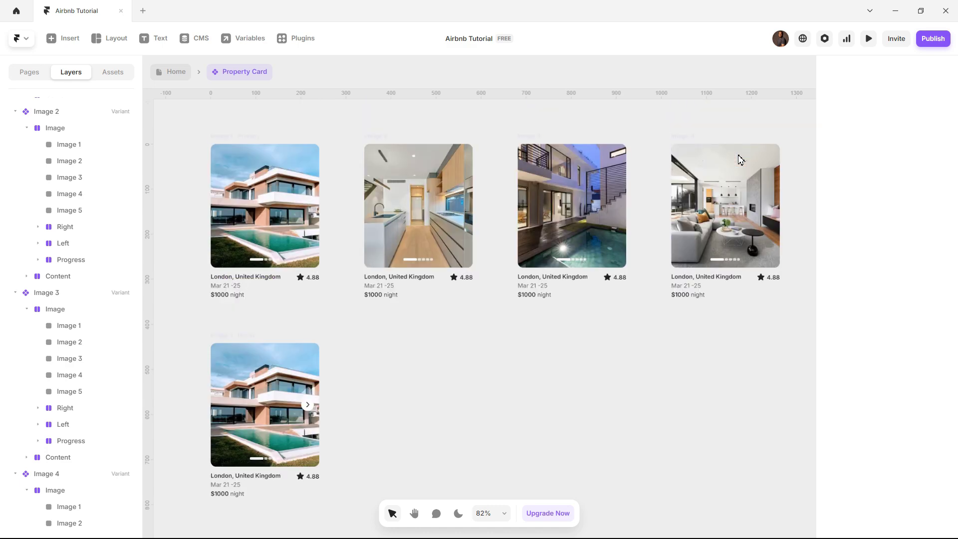
click(385, 140)
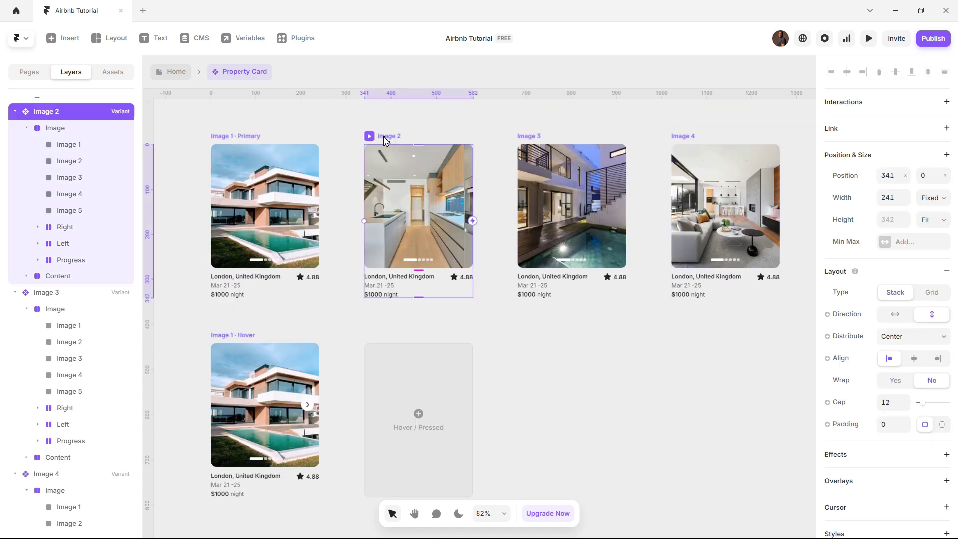
click(417, 417)
click(433, 429)
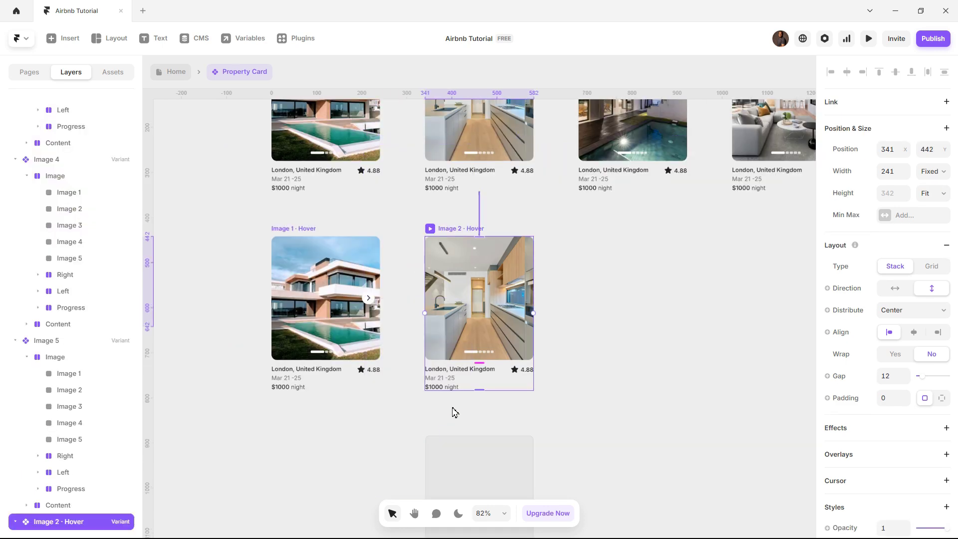
In the Image 2 hover variant, set the opacity of the Right and Left arrow layers to 1
scroll(59, 469, down, 2)
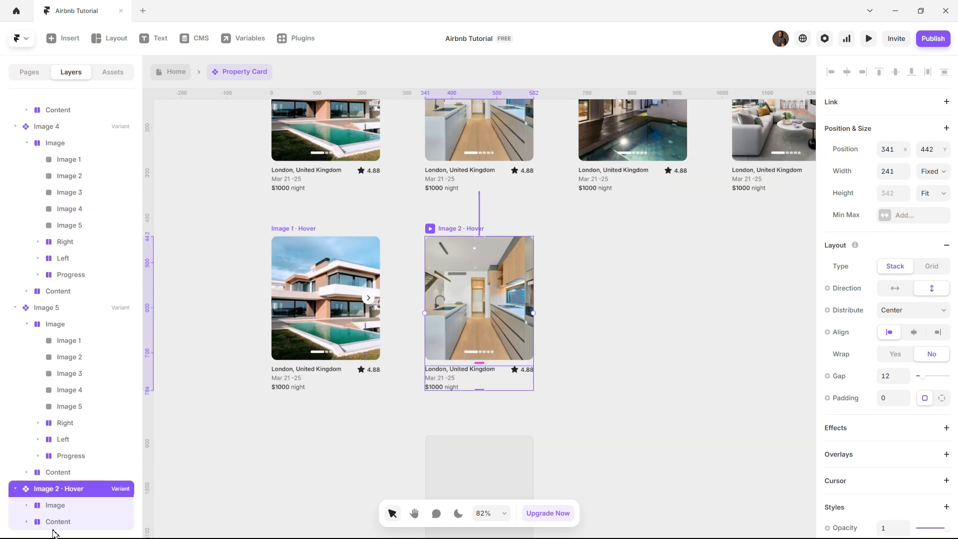
click(45, 522)
click(26, 505)
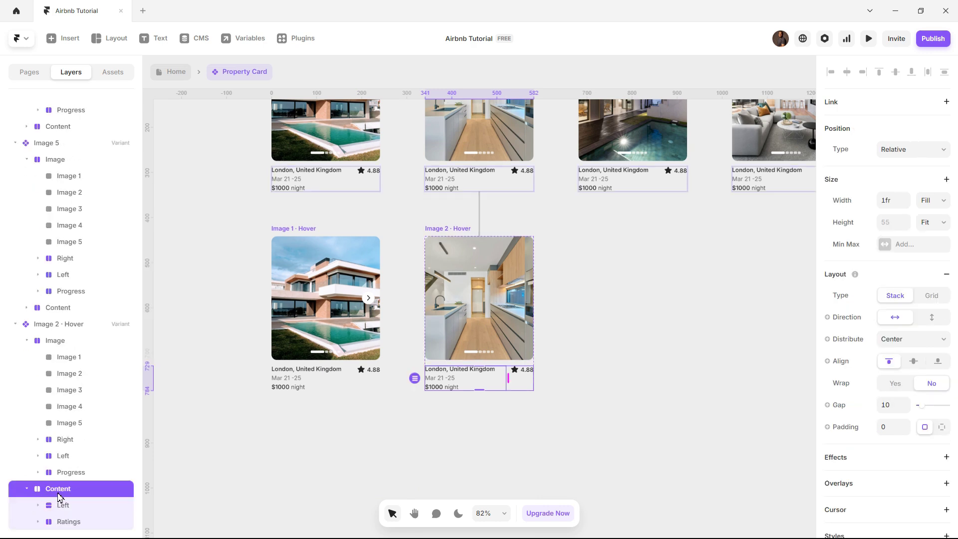
click(62, 440)
click(38, 439)
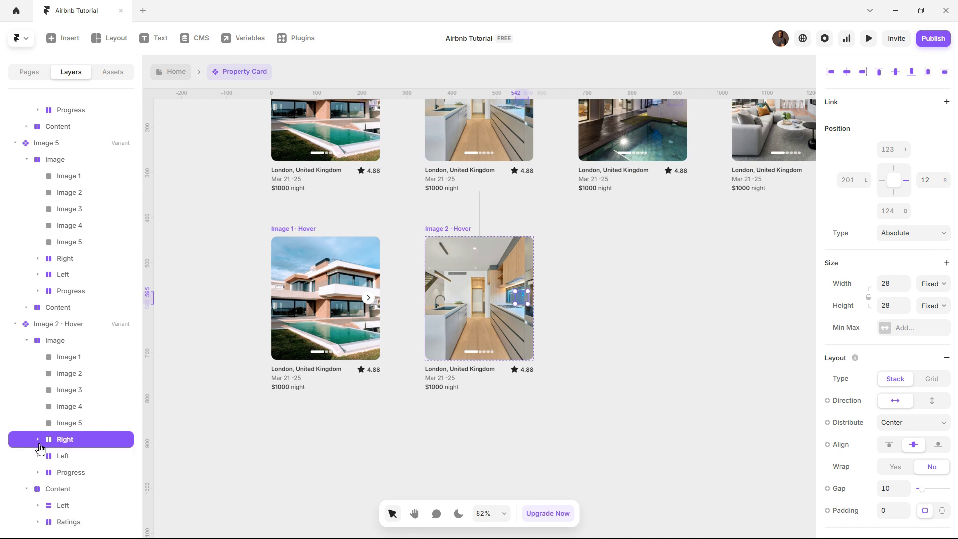
shift+click(52, 458)
scroll(848, 439, down, 6)
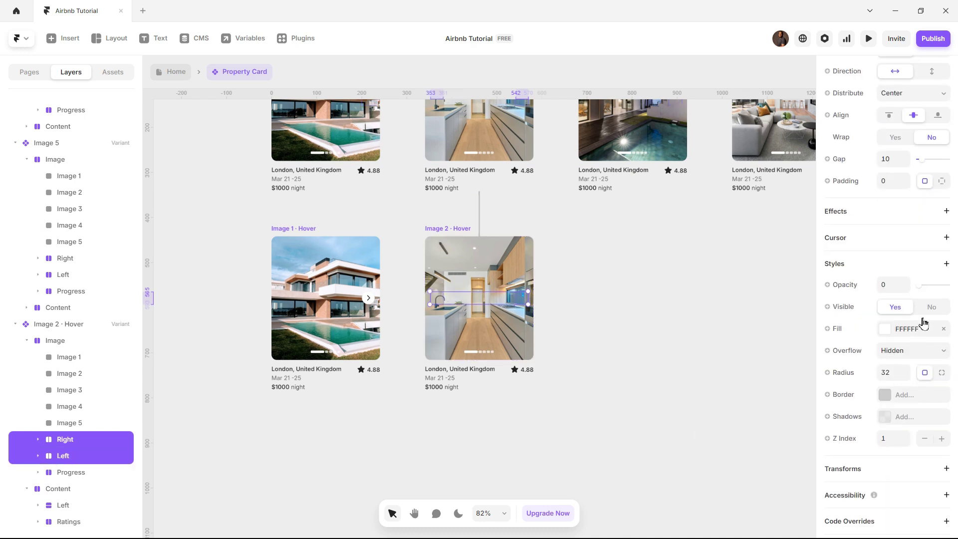
drag(920, 288, 957, 288)
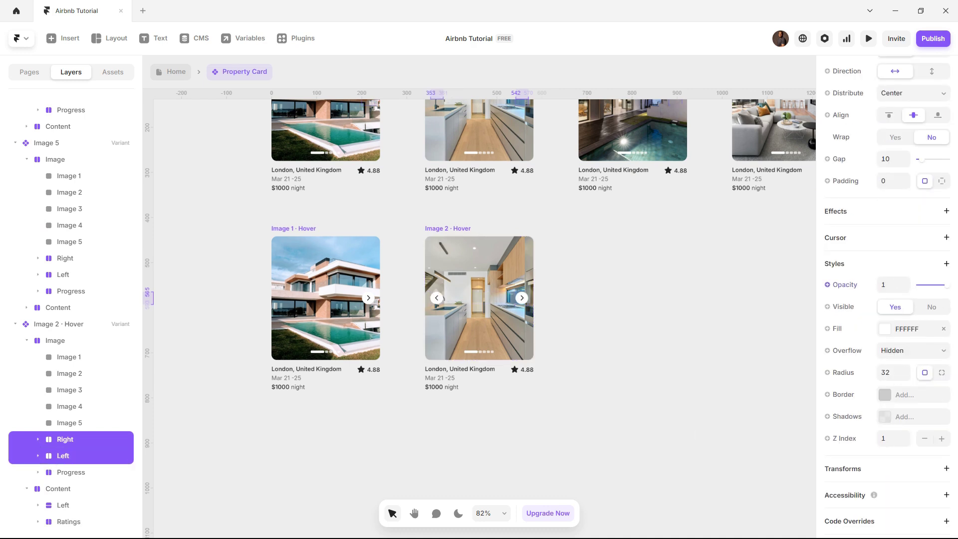
Add a hover variant to the Image 3 variant of the Property Card component
click(691, 391)
scroll(698, 326, up, 1)
scroll(698, 326, up, 2)
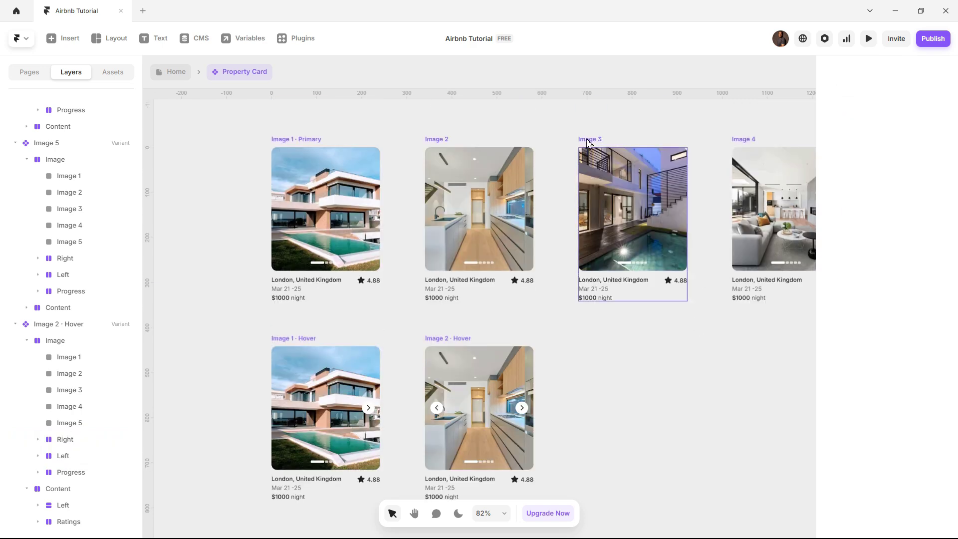
click(641, 282)
click(628, 416)
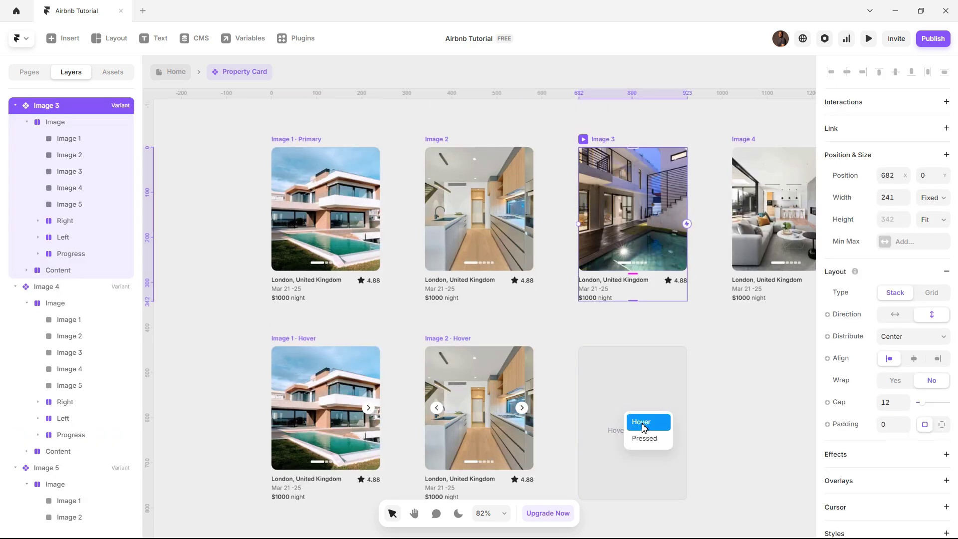
click(635, 423)
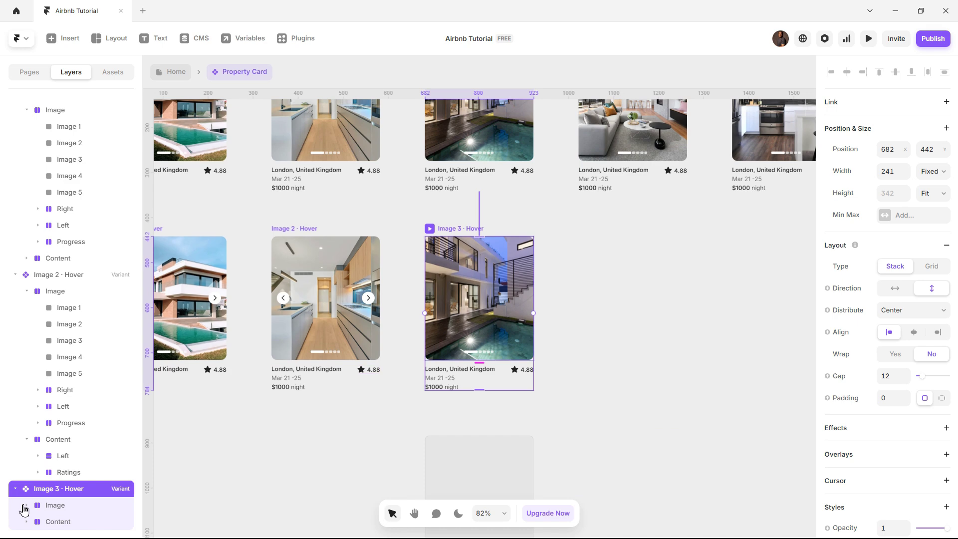
In the Image 3 hover variant, set the opacity of the Right and Left arrow layers to 1
click(26, 505)
scroll(55, 509, down, 3)
click(52, 474)
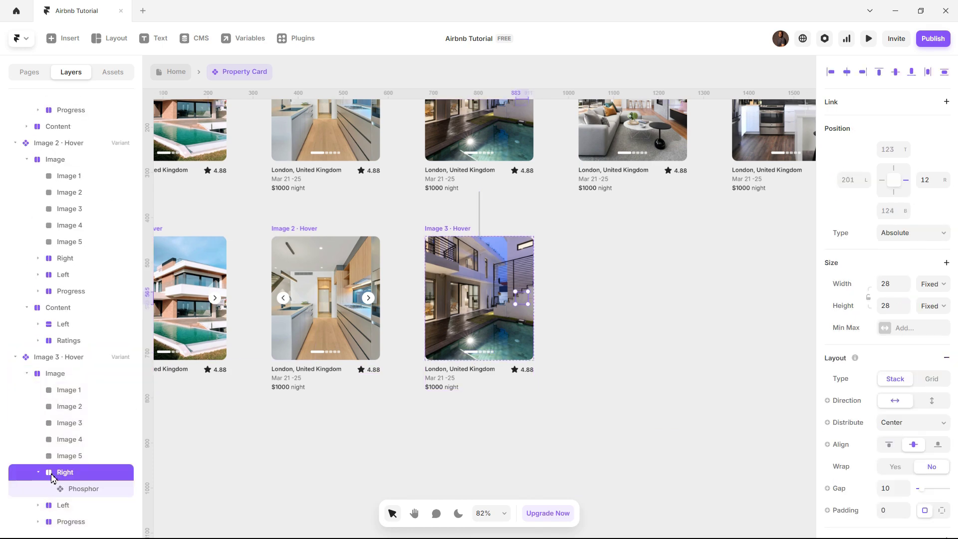
click(39, 473)
shift+click(50, 489)
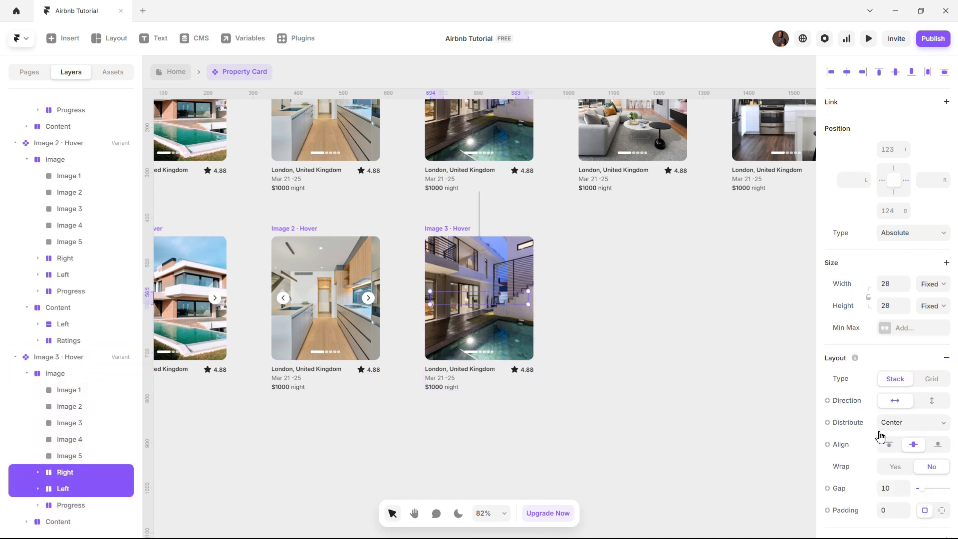
scroll(903, 415, down, 5)
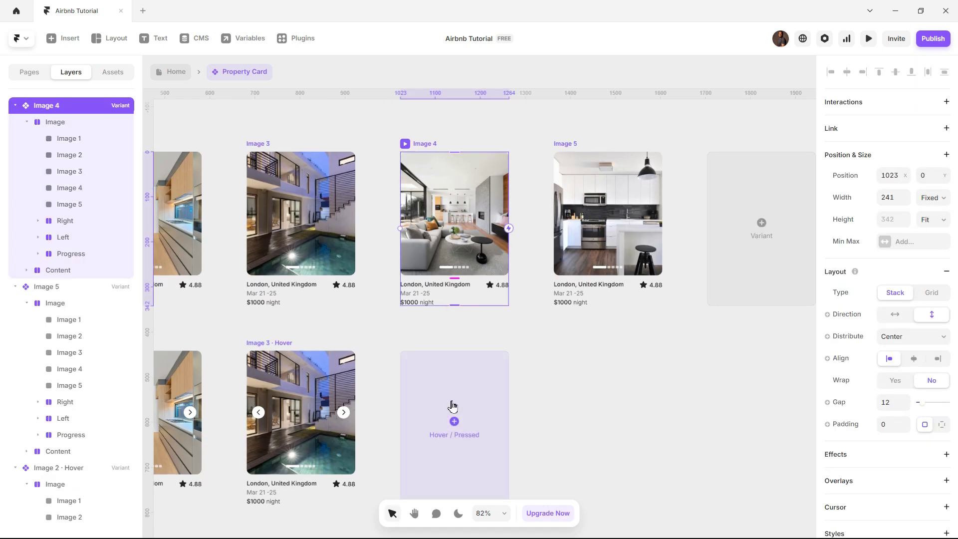
Add a hover variant to the Image 4 variant and make its Right and Left arrows fully opaque
click(454, 402)
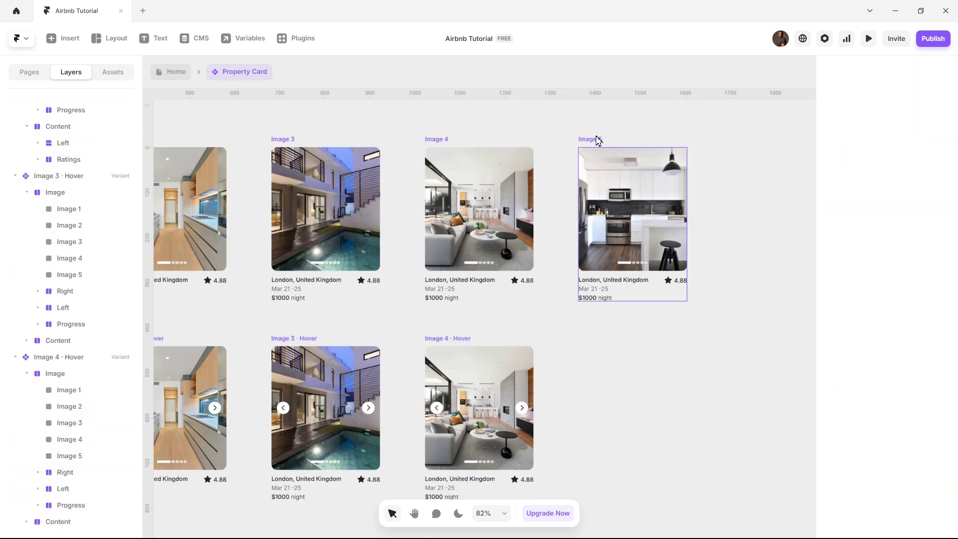
Add a hover variant to the Image 5 variant and set the opacity of only its Left arrow layer to 1
click(598, 142)
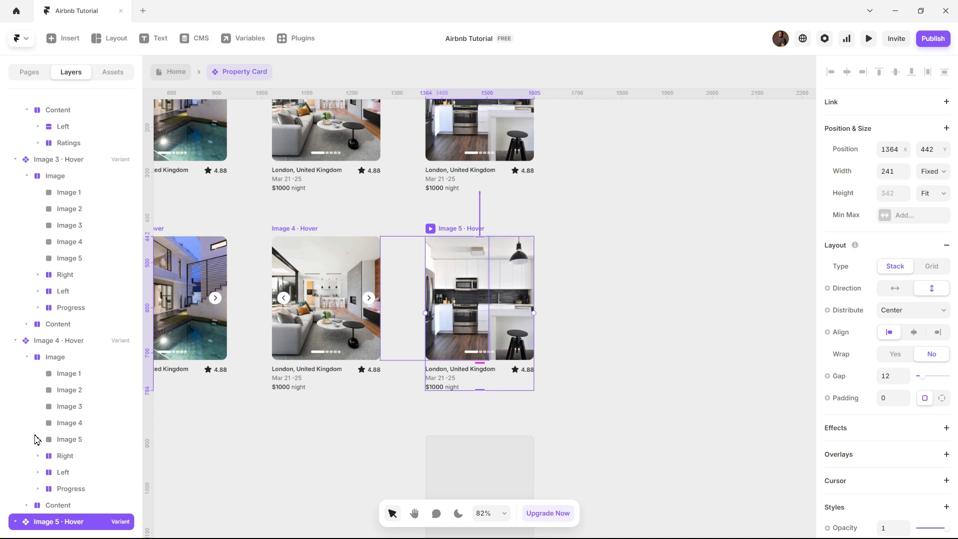
scroll(38, 440, down, 1)
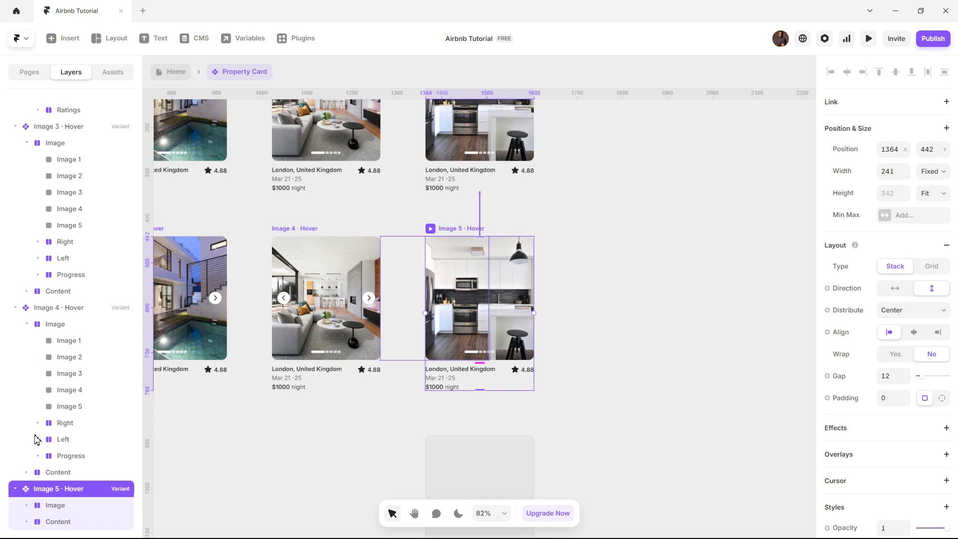
click(54, 505)
scroll(57, 504, down, 5)
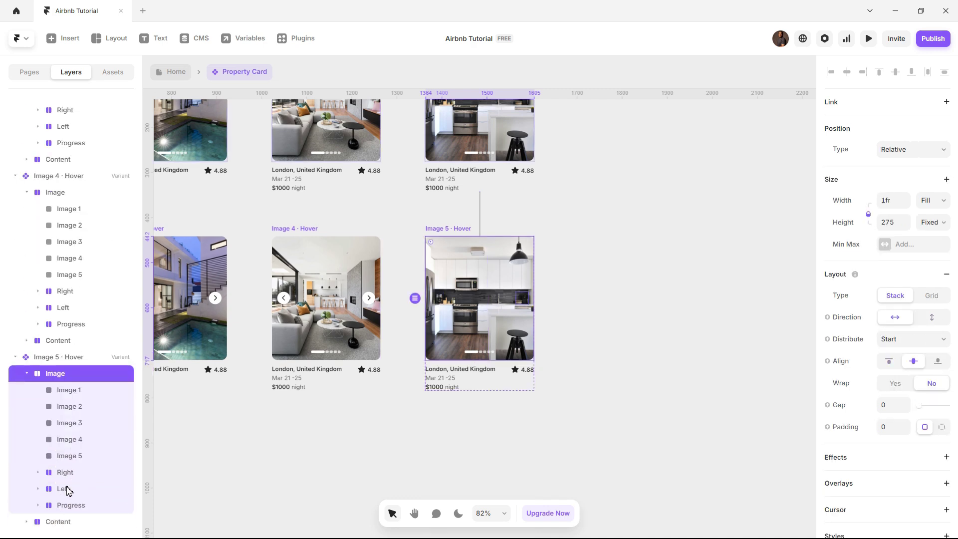
click(67, 489)
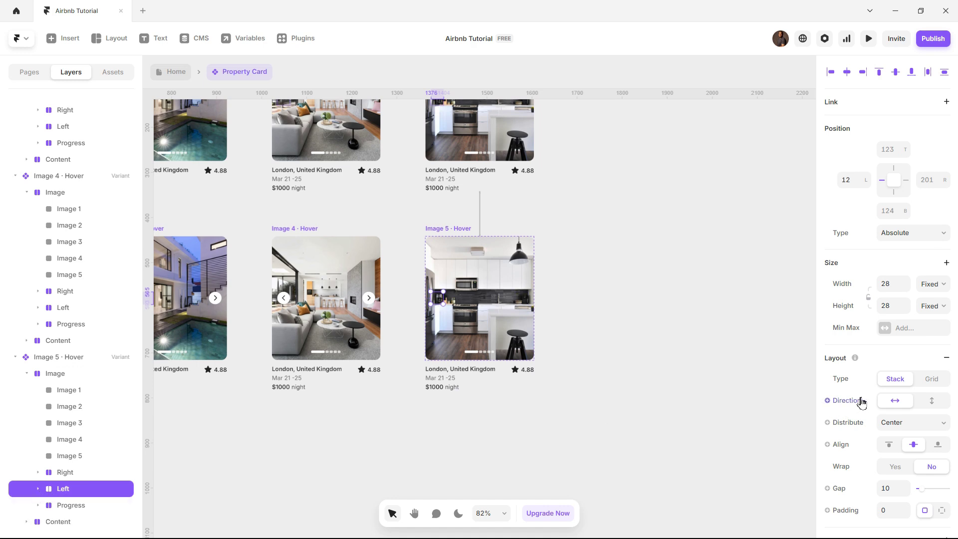
scroll(862, 402, down, 7)
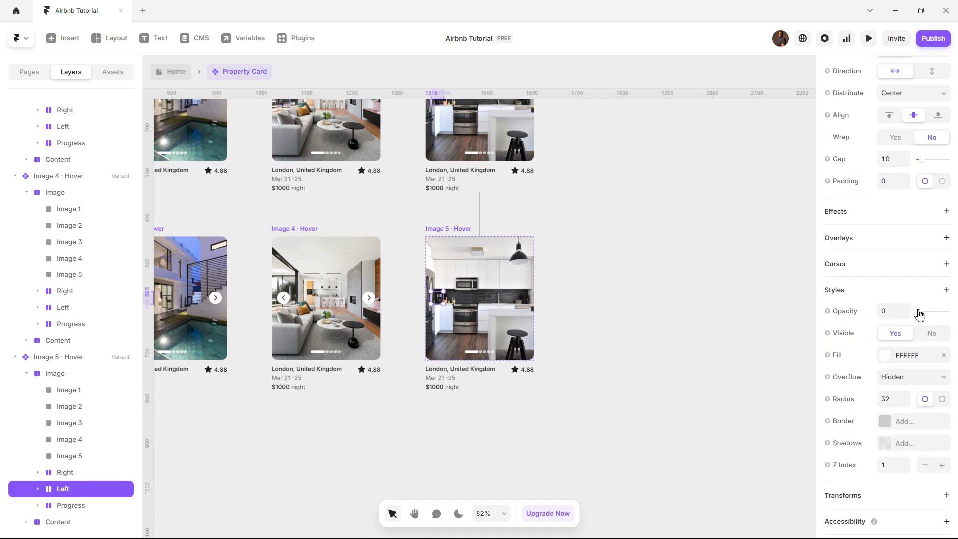
click(947, 312)
click(656, 420)
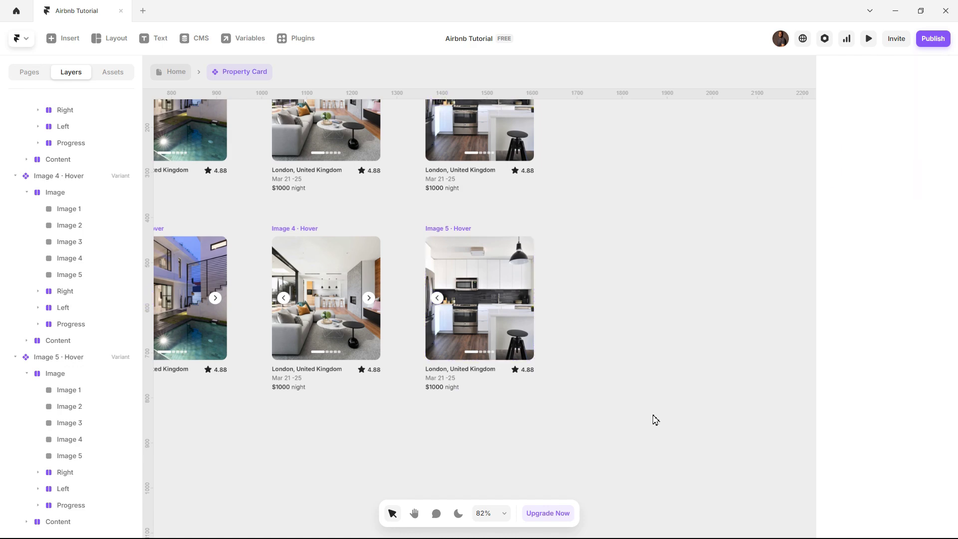
Review the default and hover variants side by side and inspect the Right arrow in the Image 1 hover variant
key(h)
drag(511, 441, 571, 445)
drag(302, 443, 608, 447)
drag(444, 444, 543, 449)
key(v)
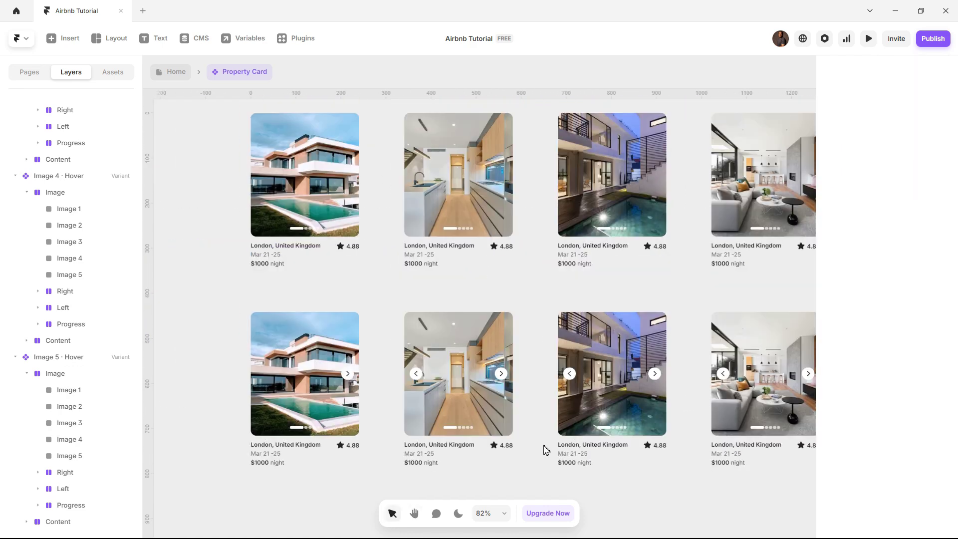
scroll(480, 302, up, 3)
scroll(480, 301, down, 1)
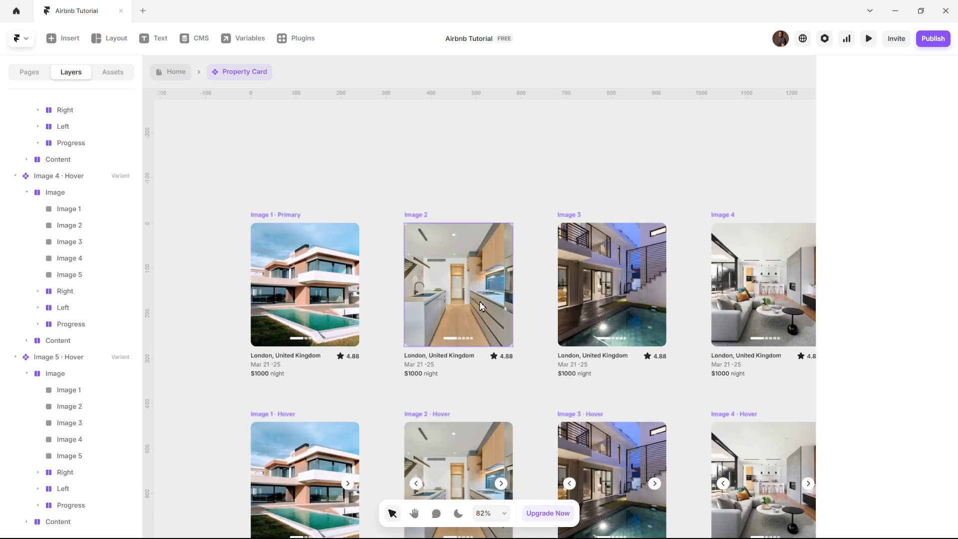
scroll(469, 309, down, 2)
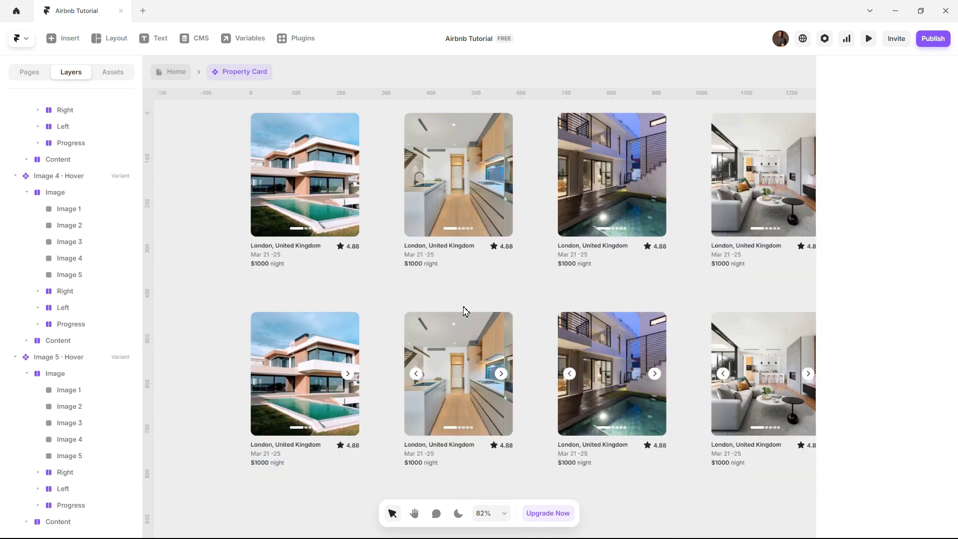
click(345, 374)
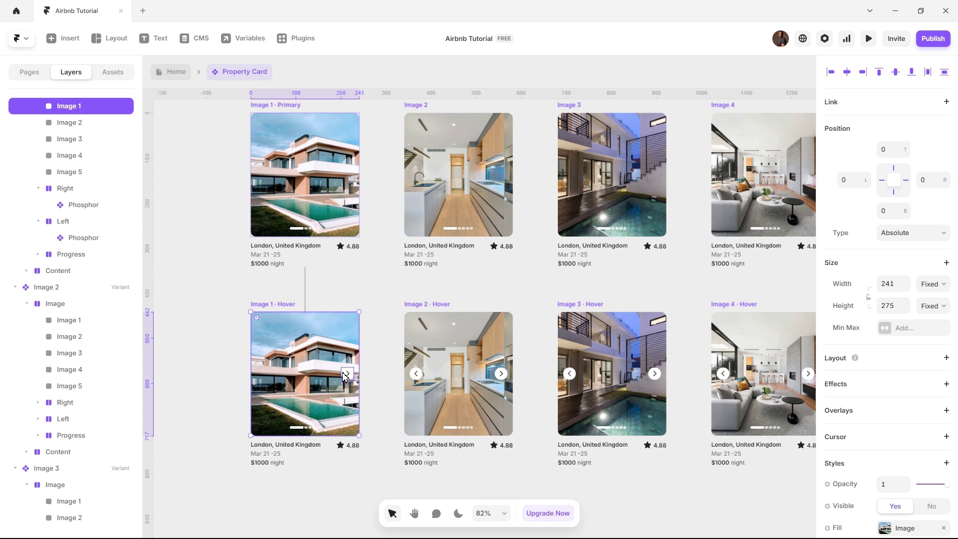
click(345, 375)
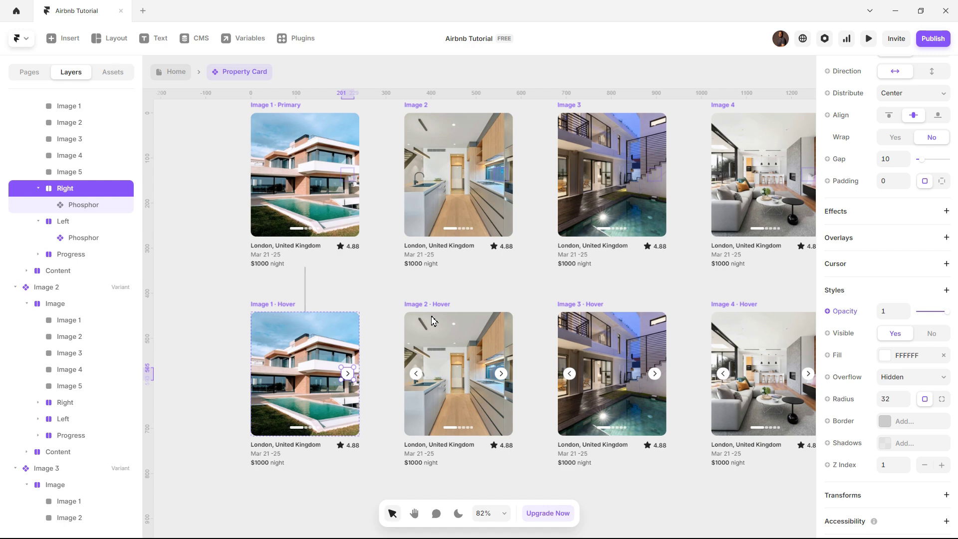
click(391, 209)
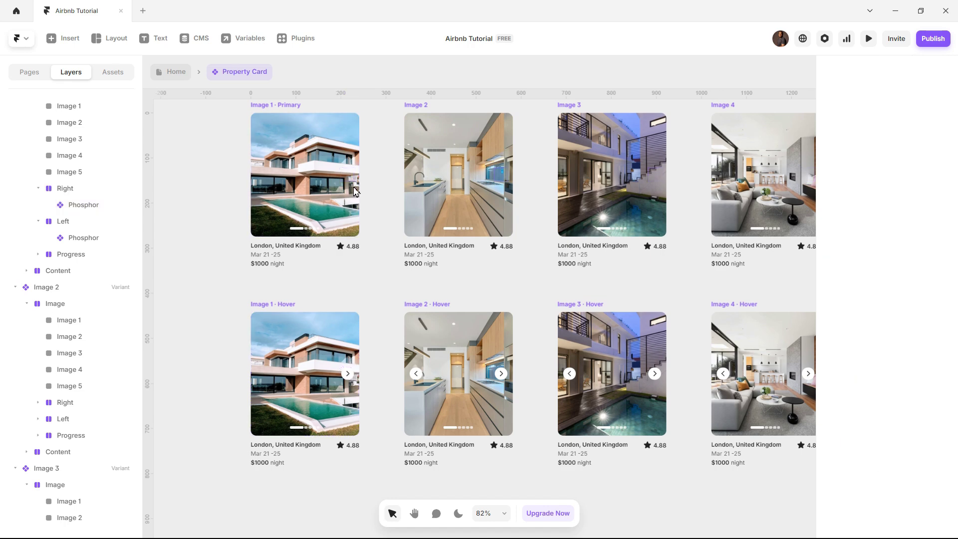
Add a Click interaction from the Left arrow of the primary Image 1 variant back to Image 1
click(262, 179)
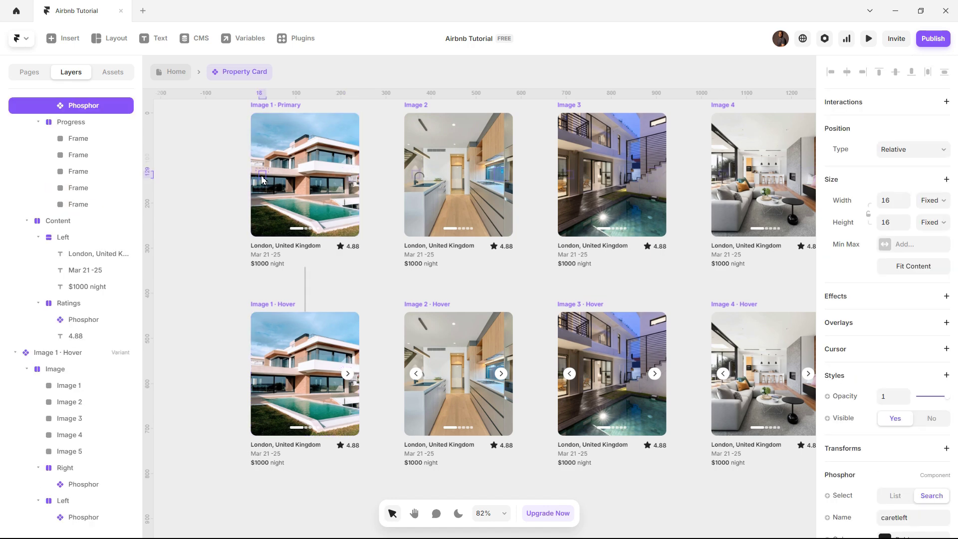
scroll(92, 131, up, 2)
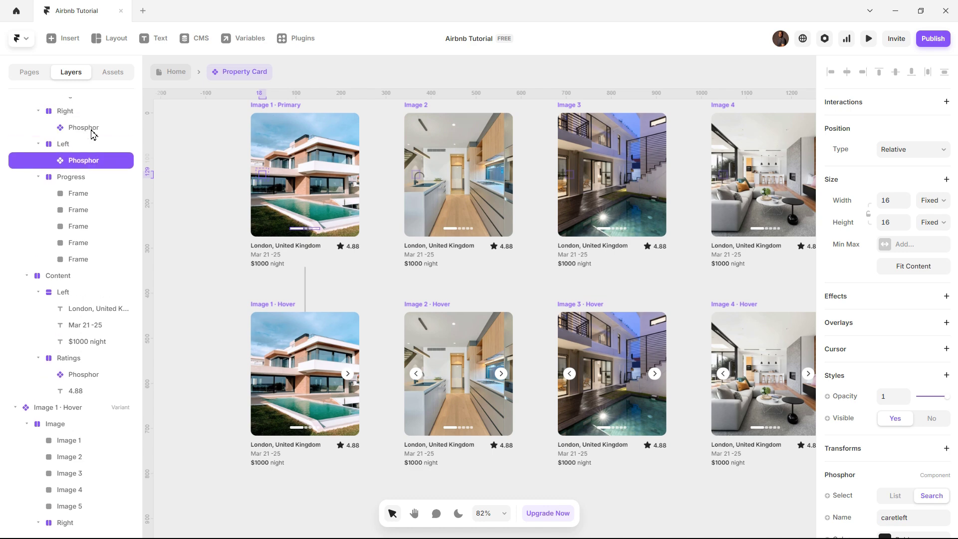
click(78, 146)
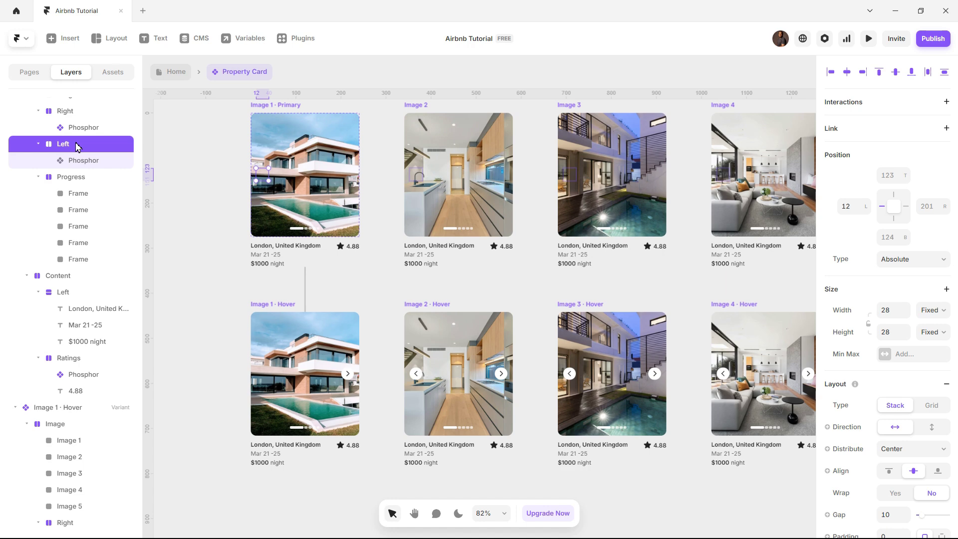
drag(78, 147, 348, 192)
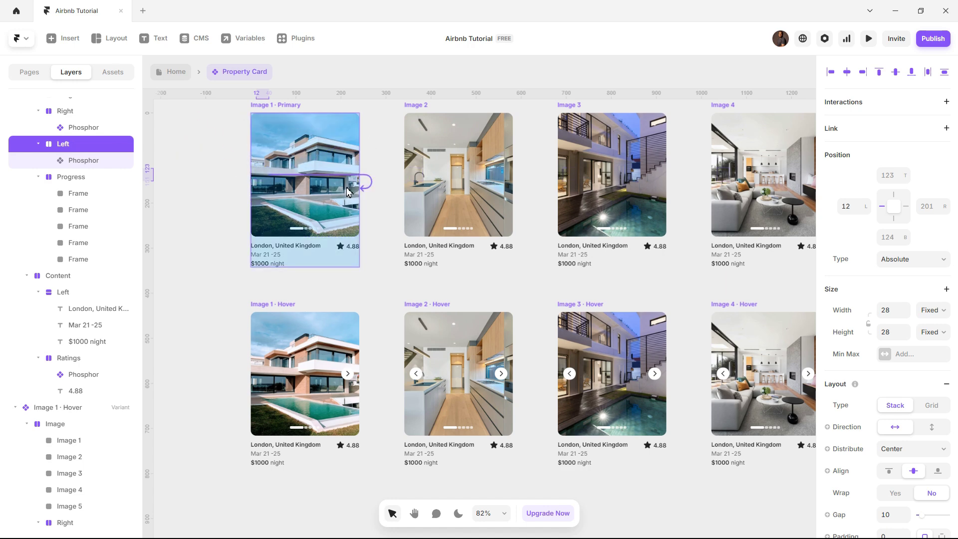
drag(348, 192, 348, 192)
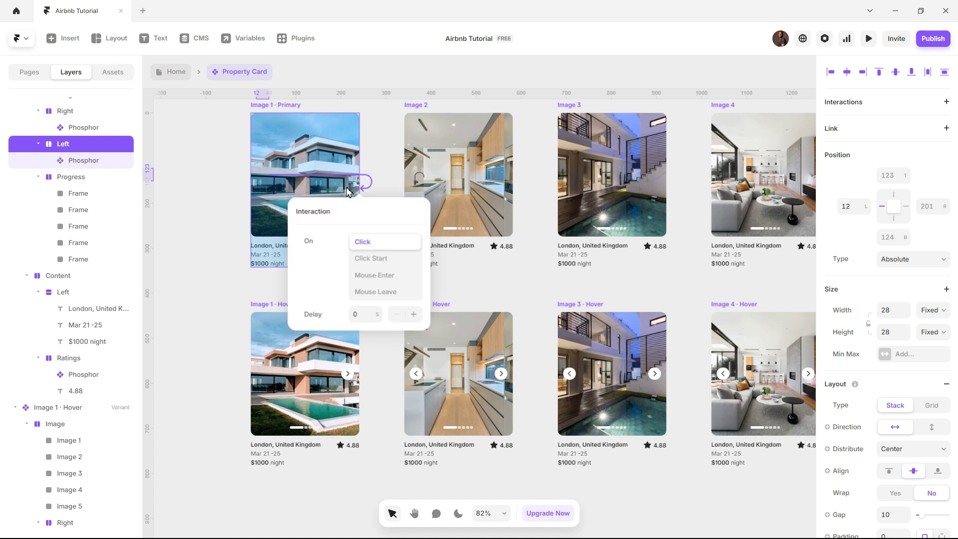
click(371, 144)
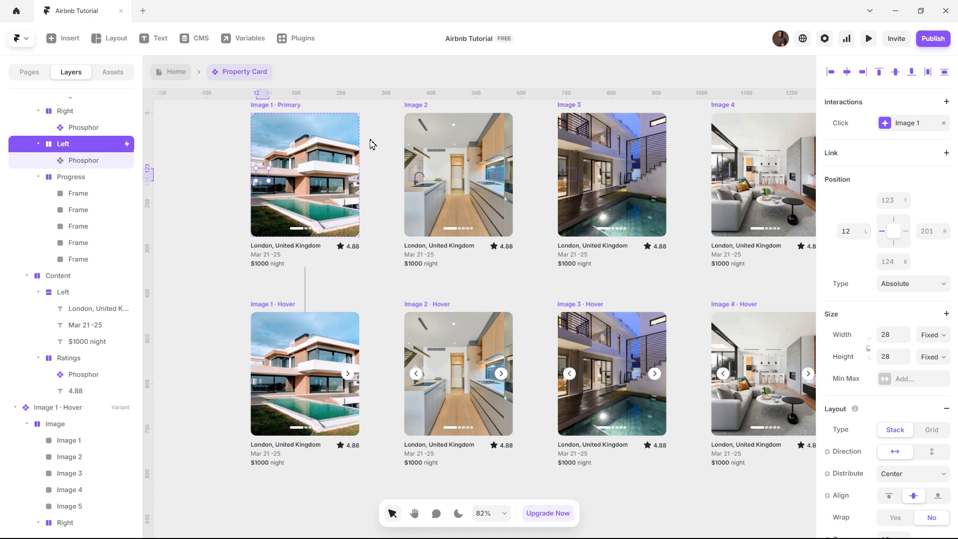
Add a Click interaction from the Right arrow of the primary Image 1 variant to the Image 2 variant
click(347, 175)
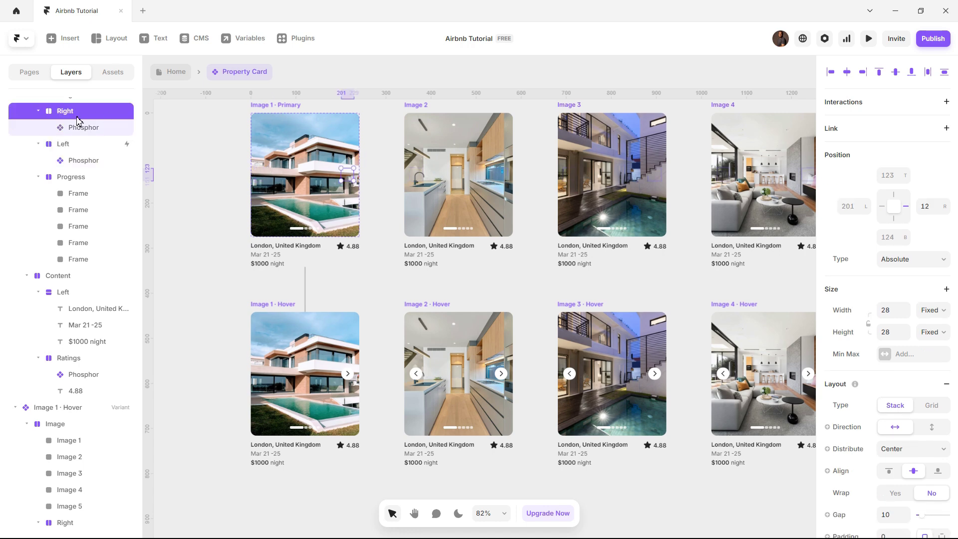
drag(80, 120, 430, 178)
click(377, 154)
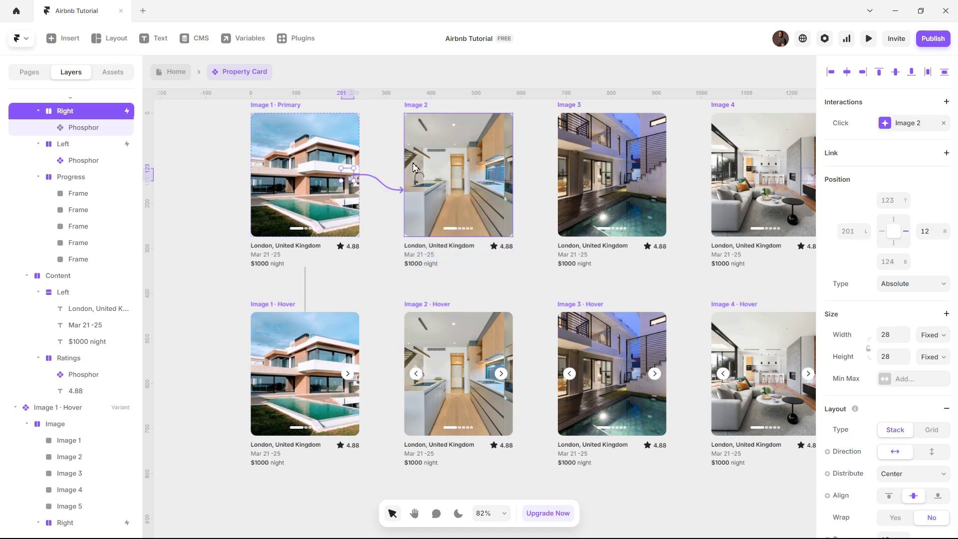
click(387, 151)
Check the Left arrow's interaction in the Image 2 variant and link its Right arrow to Image 3 on Click
click(419, 176)
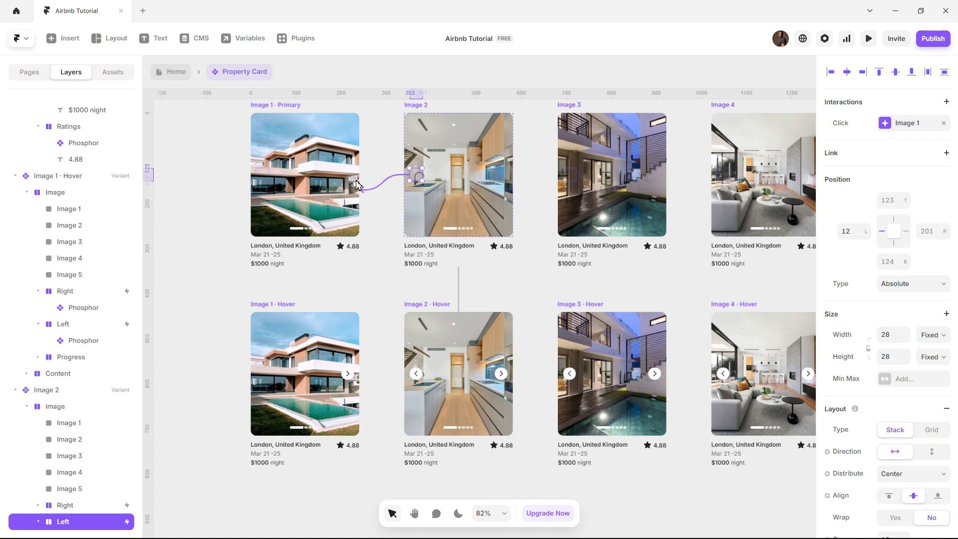
click(502, 181)
click(503, 181)
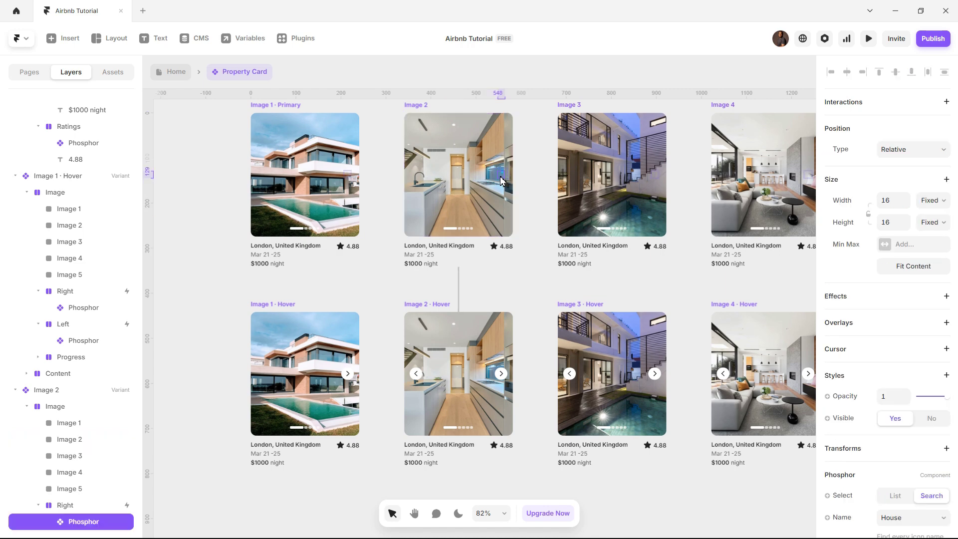
click(65, 505)
drag(74, 512, 602, 238)
click(683, 181)
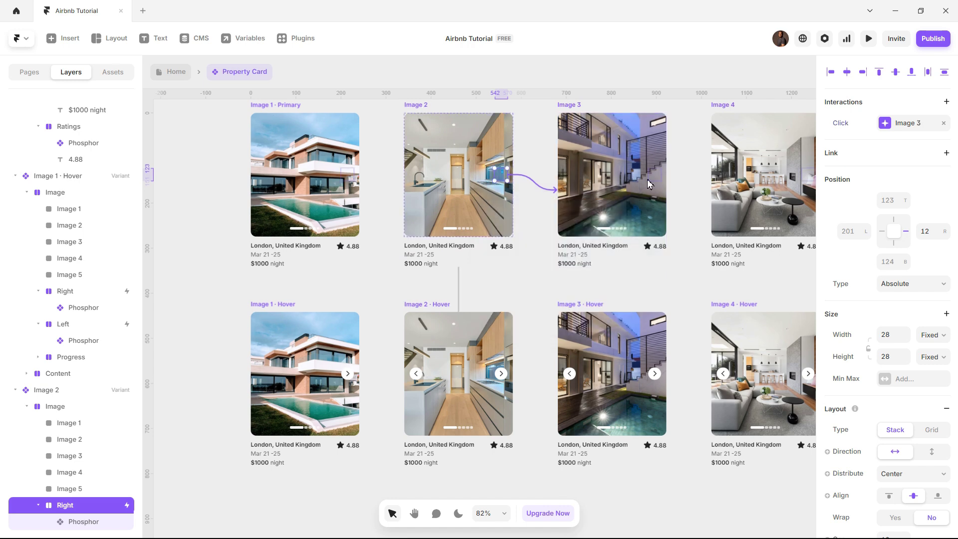
Link the Left arrow of the Image 3 variant to the Image 2 variant on Click
click(569, 180)
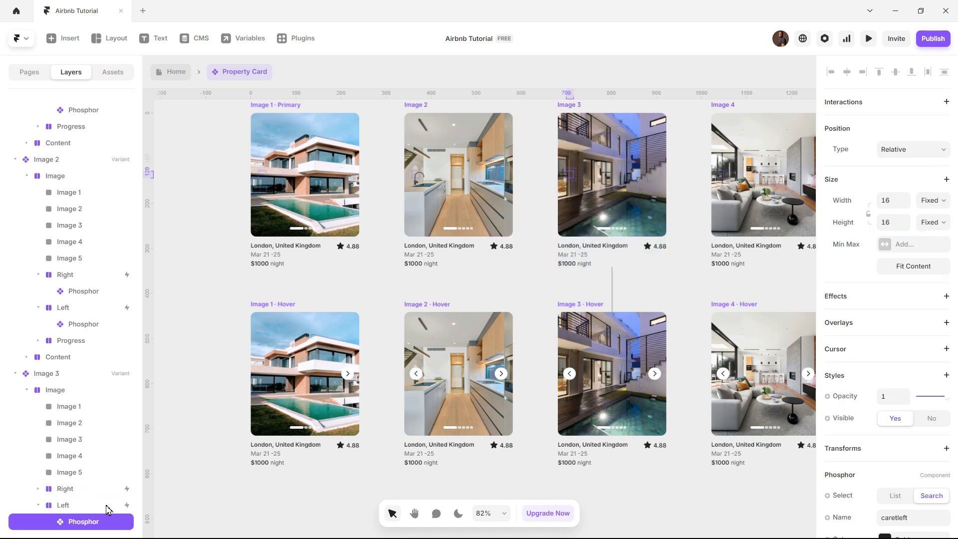
click(70, 505)
drag(126, 505, 443, 211)
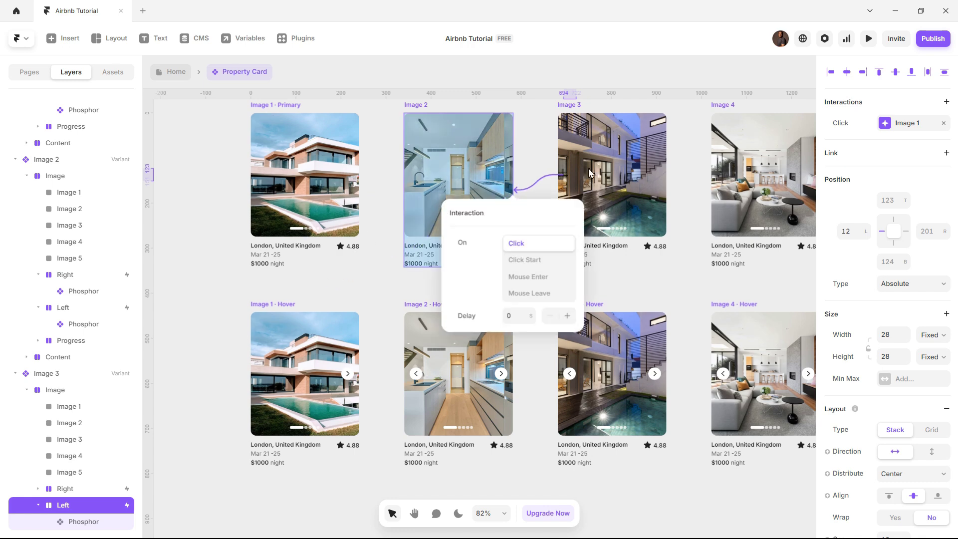
click(673, 163)
Link the Right arrow of the Image 3 variant to the Image 4 variant on Click
click(649, 175)
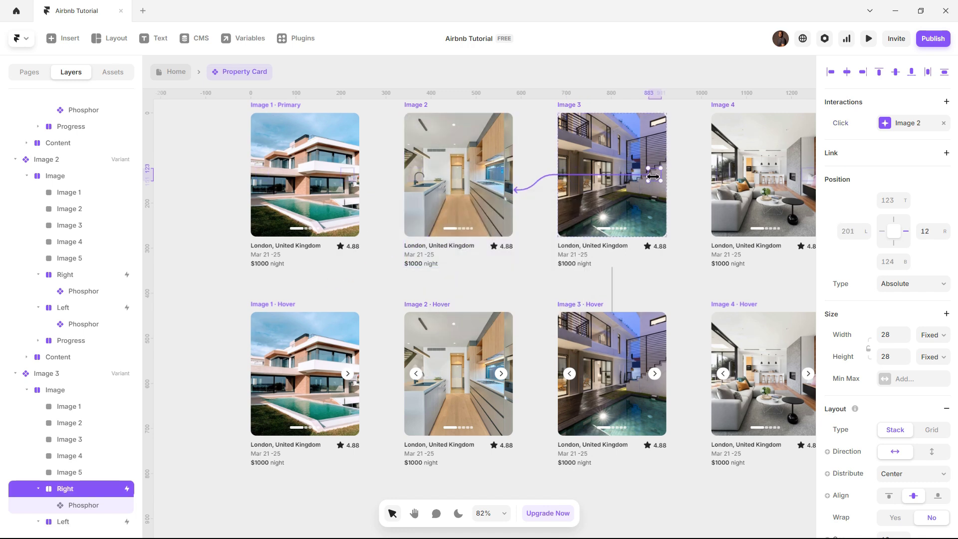
drag(277, 407, 725, 211)
click(696, 170)
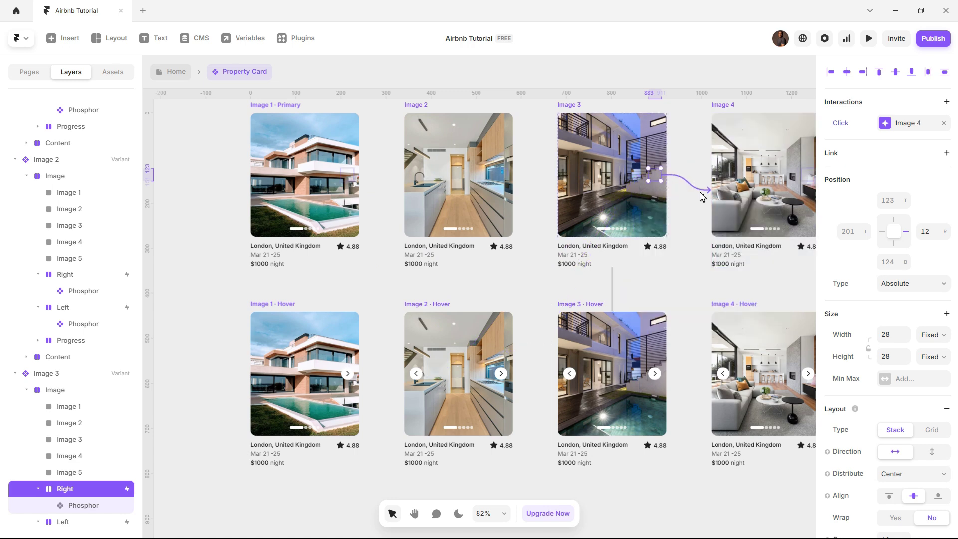
click(697, 175)
key(h)
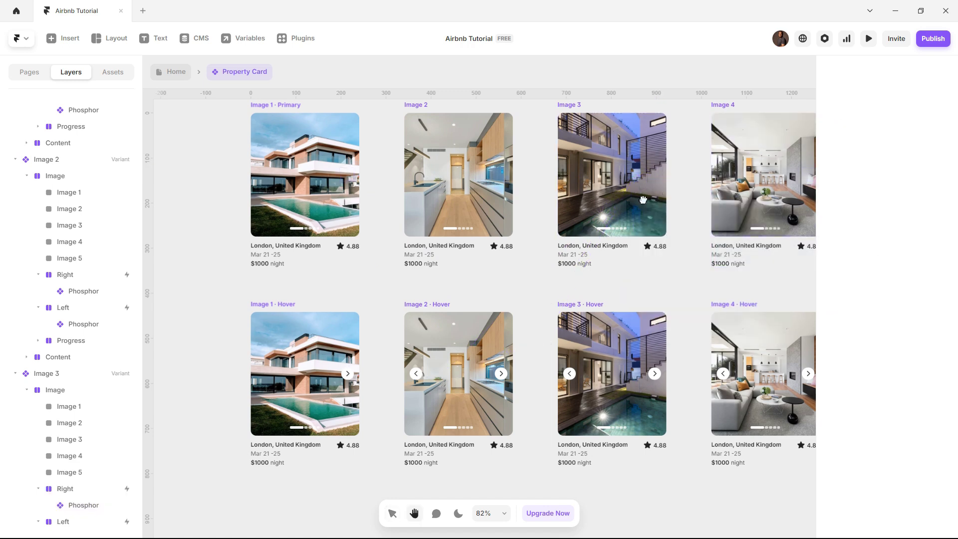
Link the Left arrow of the Image 4 variant to the Image 3 variant on Click
drag(697, 175, 452, 231)
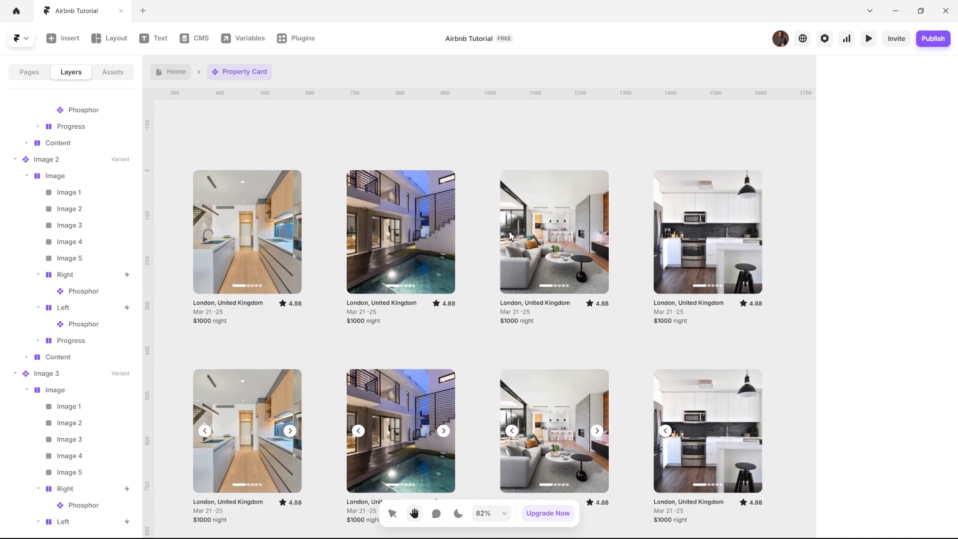
key(v)
click(510, 235)
click(510, 235)
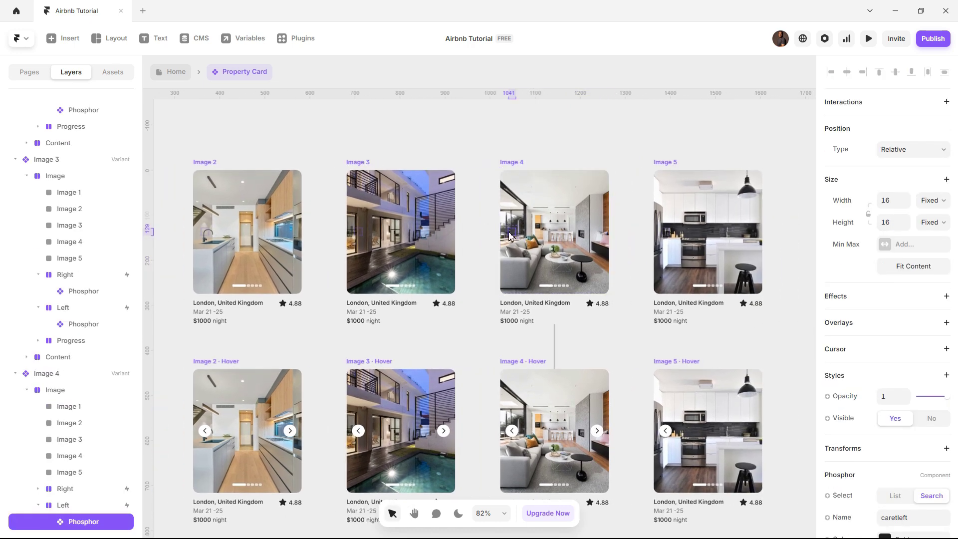
click(90, 503)
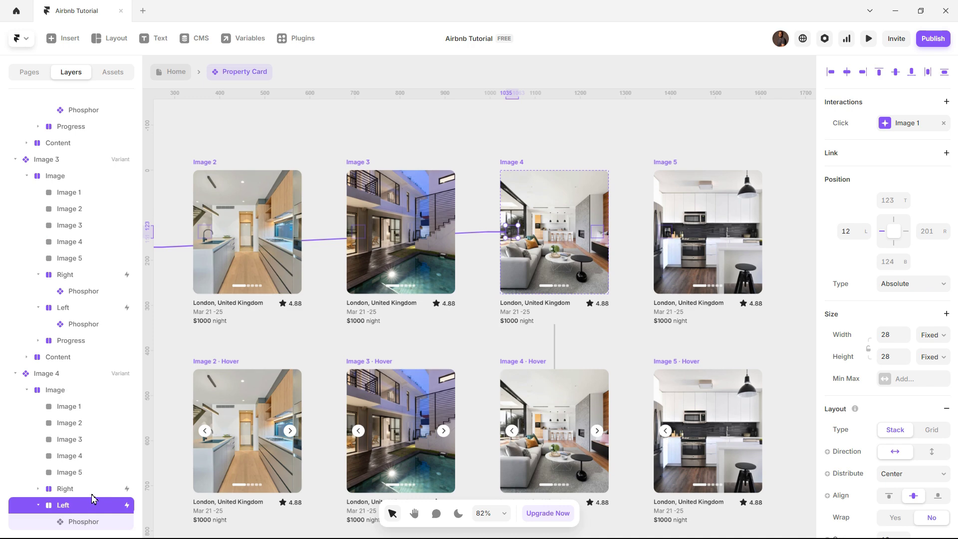
drag(127, 505, 420, 228)
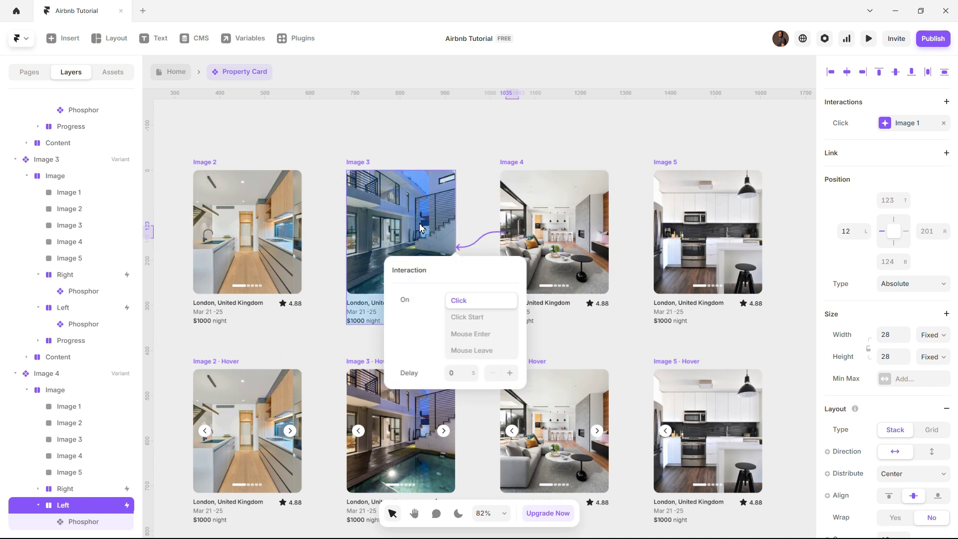
Link the Right arrow of the Image 4 variant to the Image 5 variant on Click
click(599, 238)
click(599, 239)
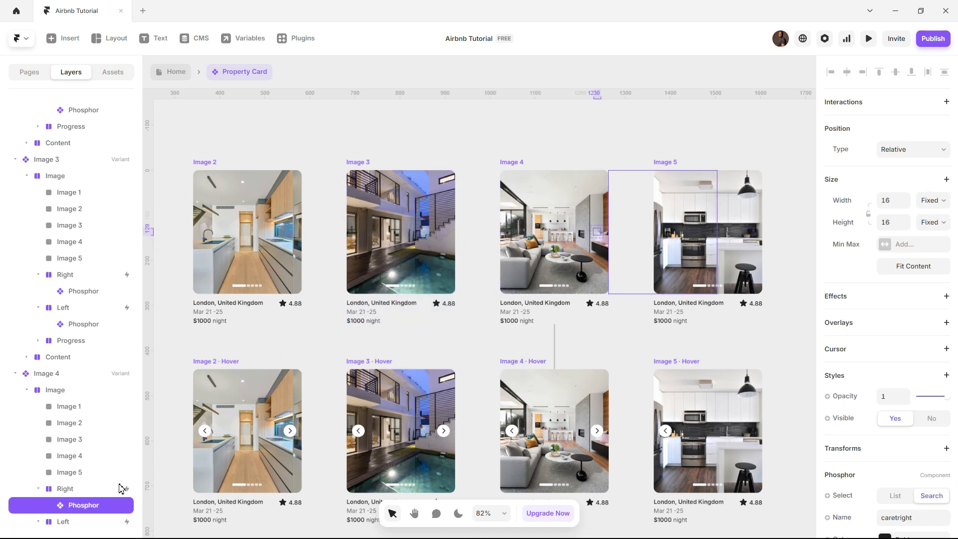
click(115, 491)
drag(127, 488, 708, 303)
click(712, 145)
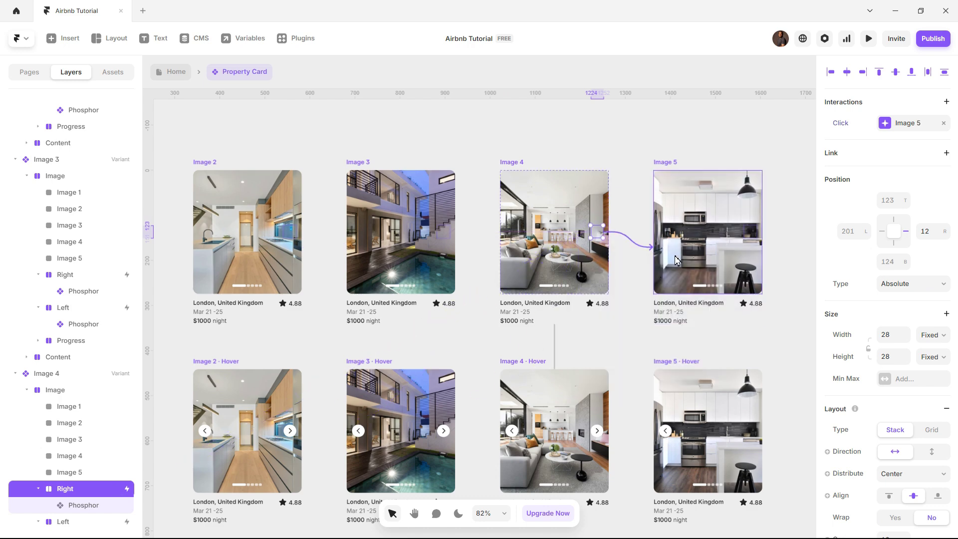
Link the Left arrow of the Image 5 variant to the Image 4 variant on Click
click(666, 232)
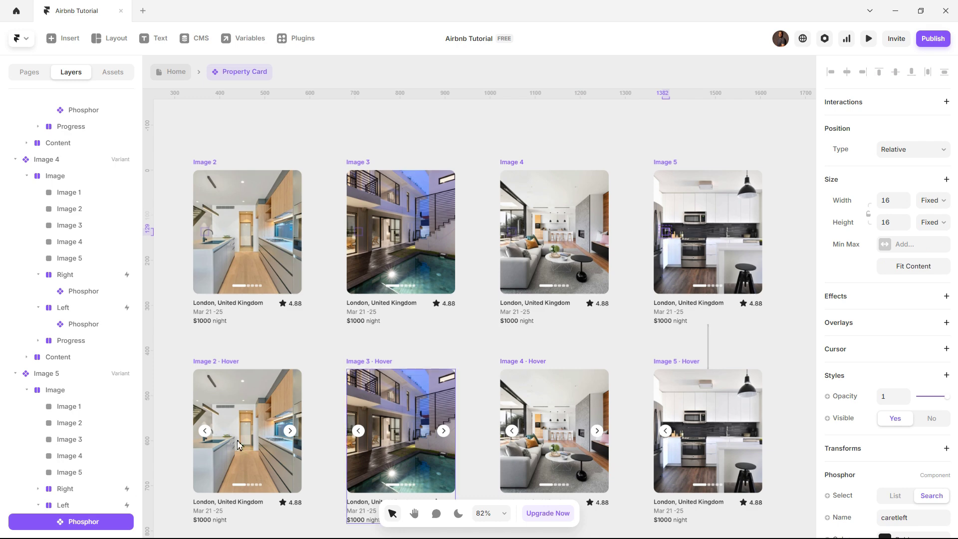
click(53, 507)
drag(126, 505, 549, 267)
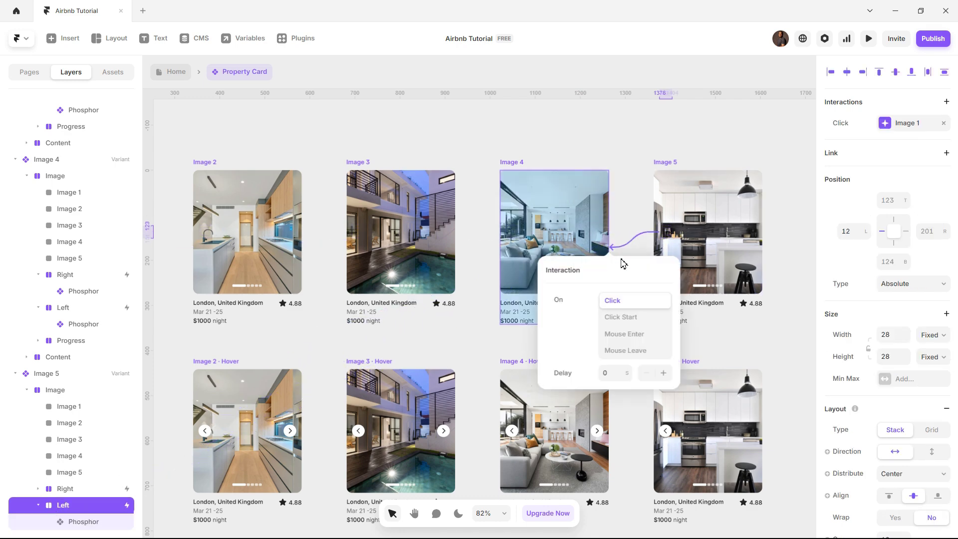
Link the Right arrow of the Image 5 variant to its own Image 5 variant on Click
click(752, 235)
click(751, 235)
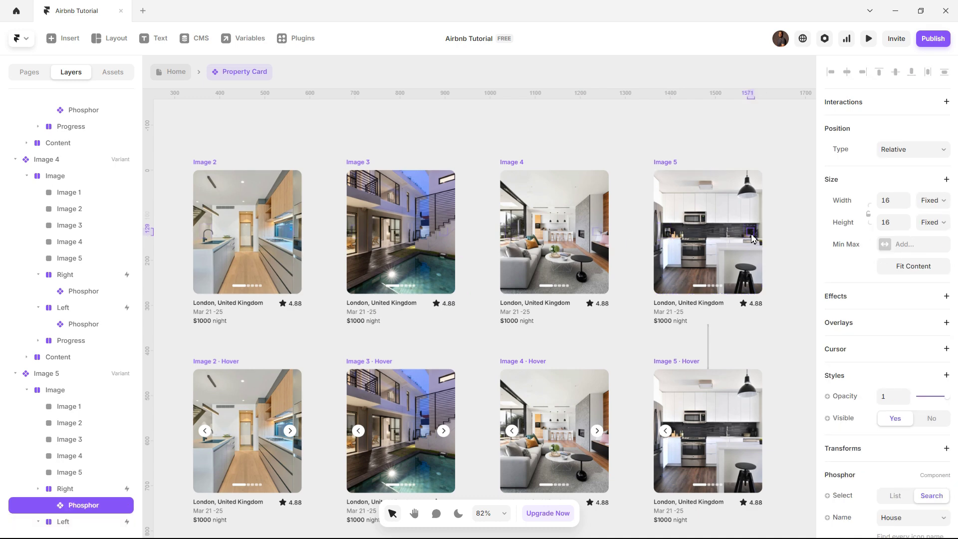
click(88, 491)
drag(127, 489, 743, 286)
click(777, 188)
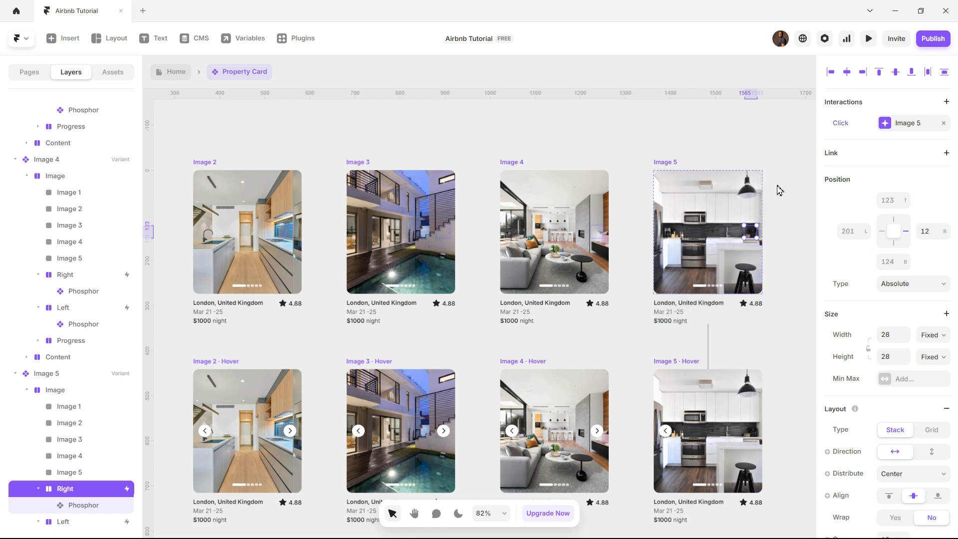
Change the target variant of the Image 5 variant's Right arrow Click interaction to Image 1
scroll(777, 188, down, 3)
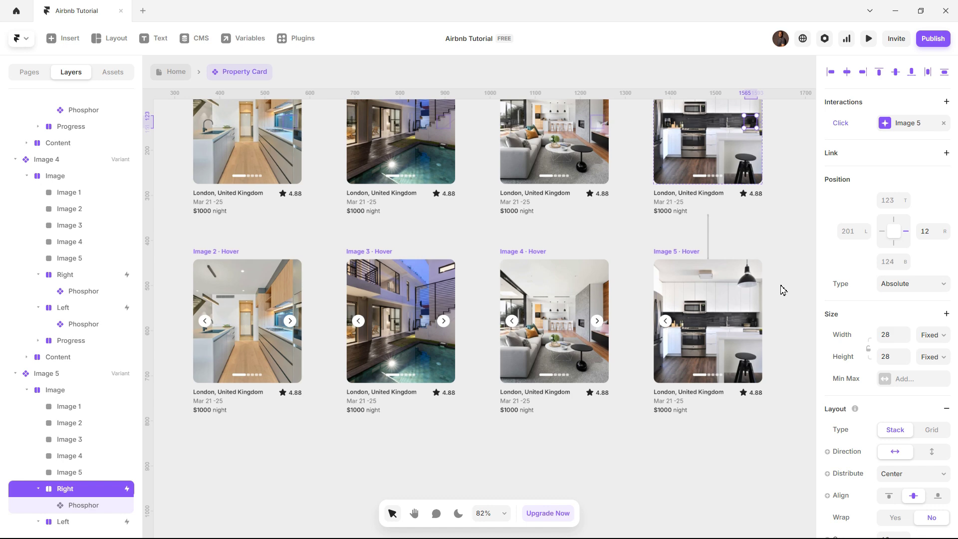
scroll(782, 290, up, 3)
click(889, 124)
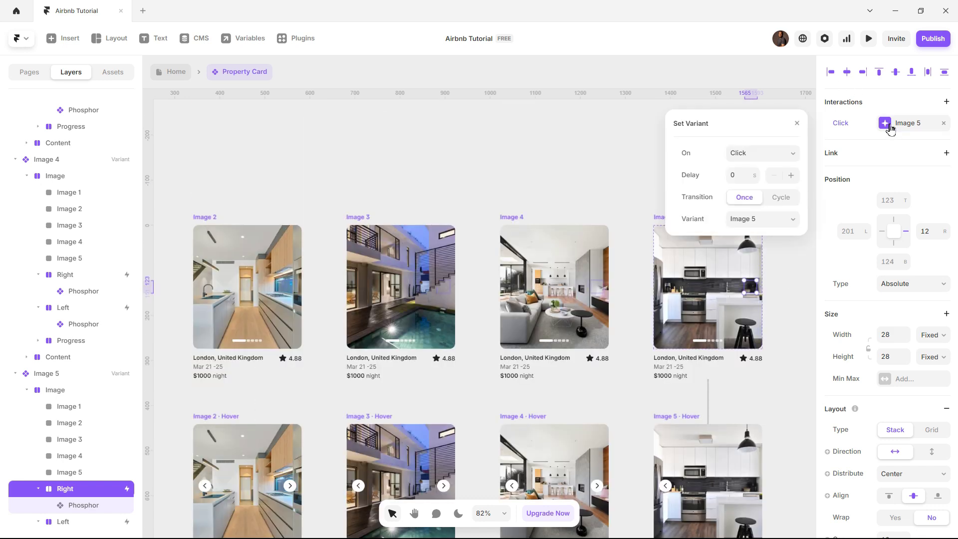
click(781, 222)
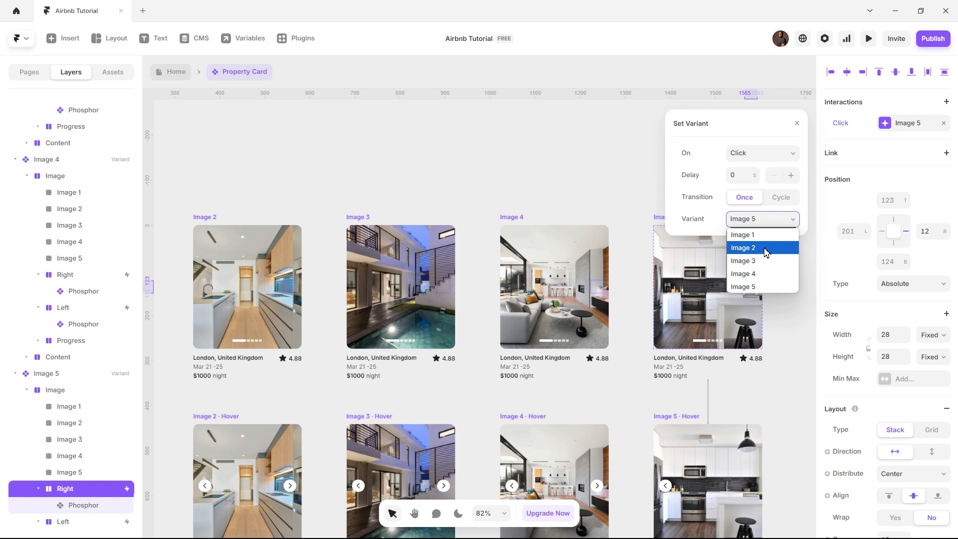
click(758, 235)
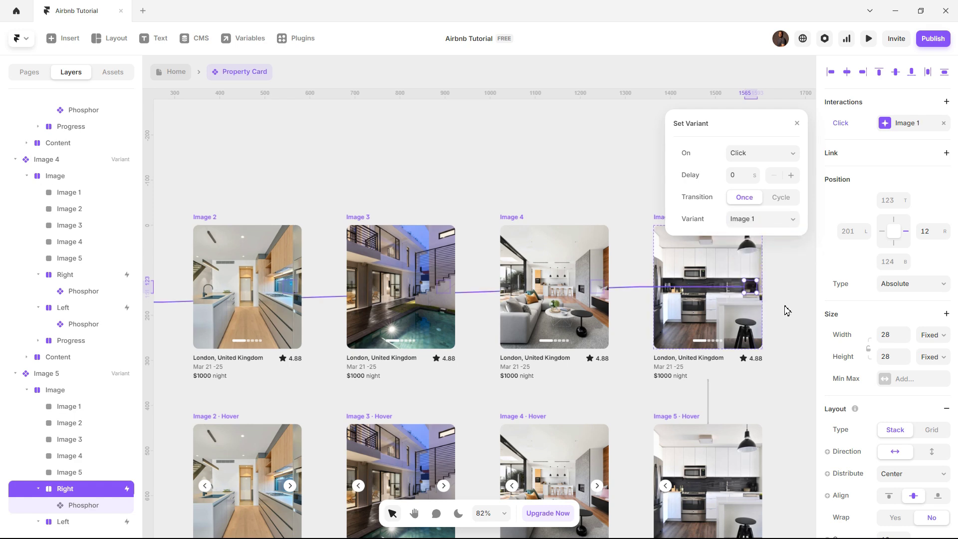
click(787, 310)
Preview the Home page at a width of 1696 and test the first property card's forward arrow through all images
click(171, 74)
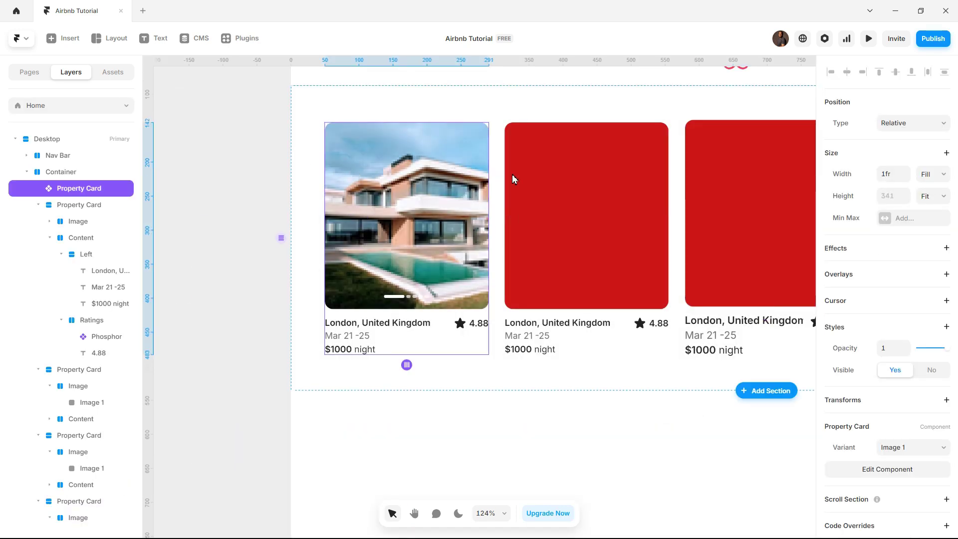
click(869, 40)
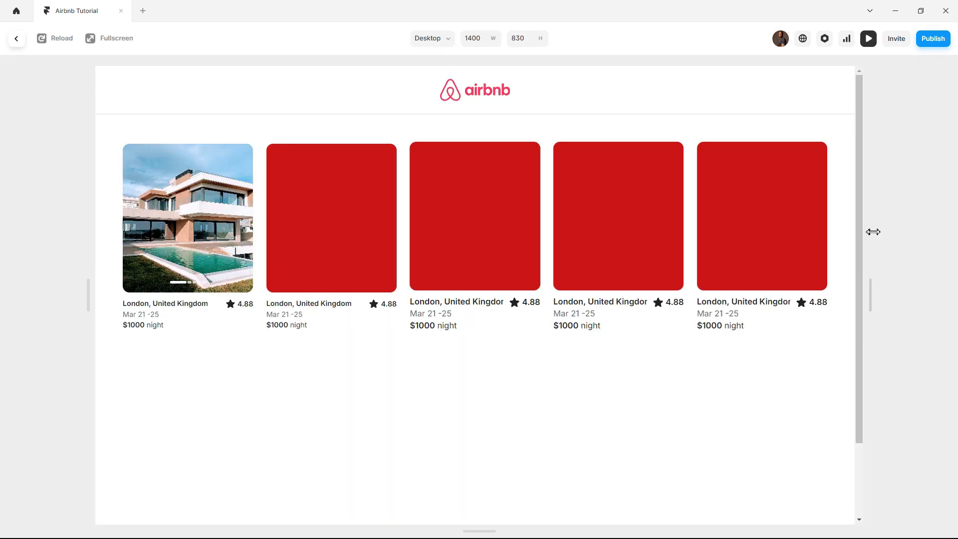
drag(873, 232, 934, 232)
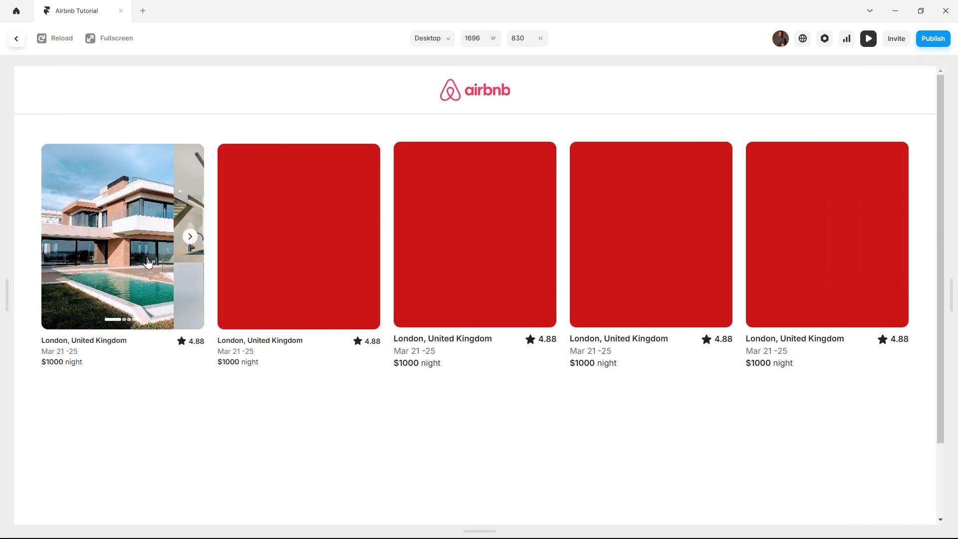
click(190, 237)
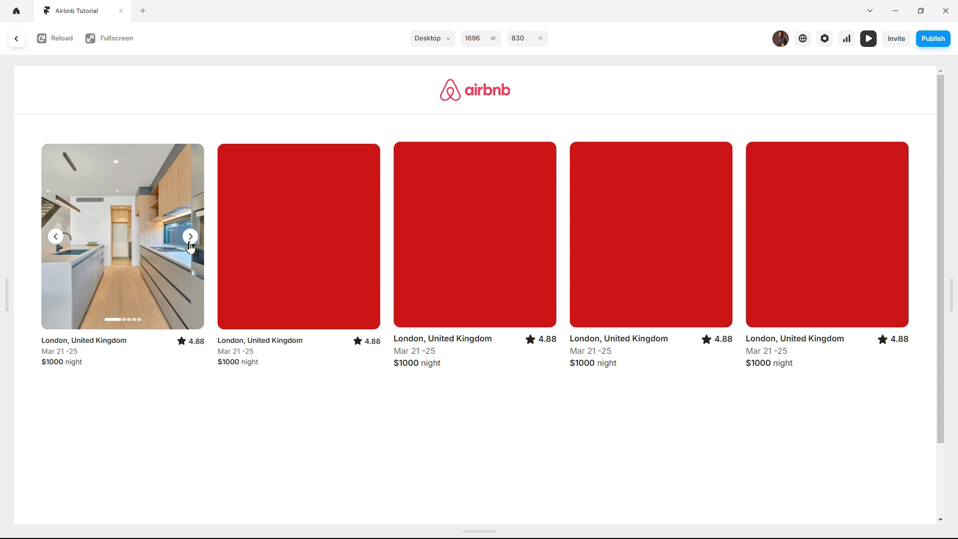
click(191, 241)
click(190, 241)
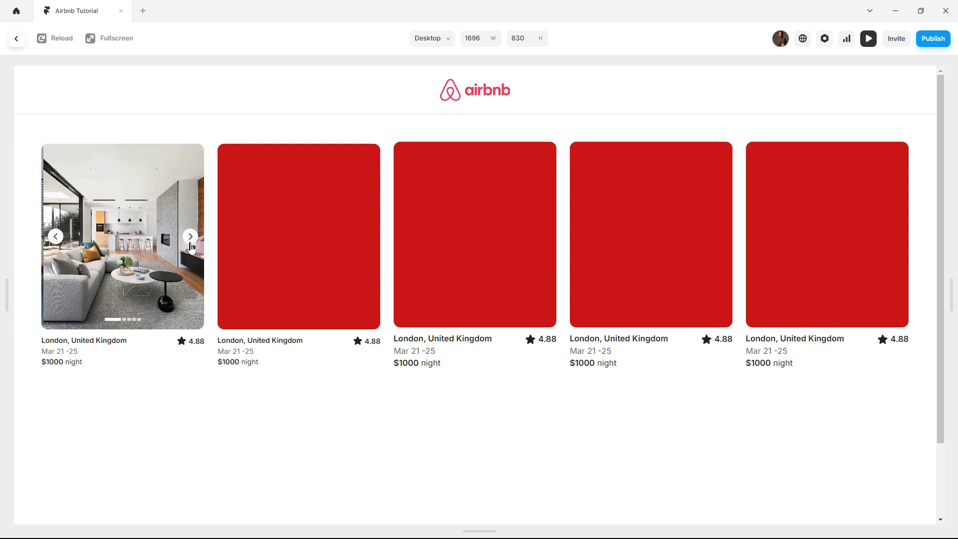
click(191, 240)
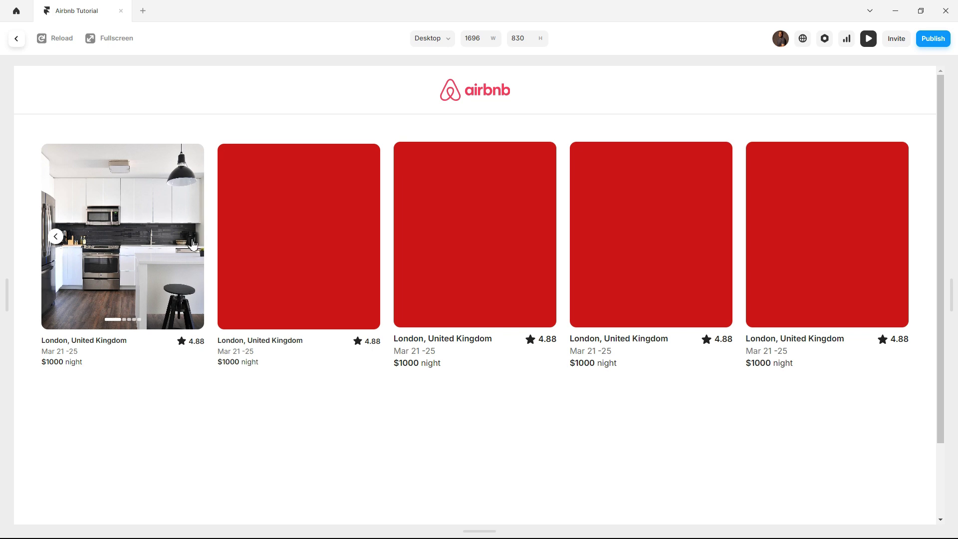
click(191, 240)
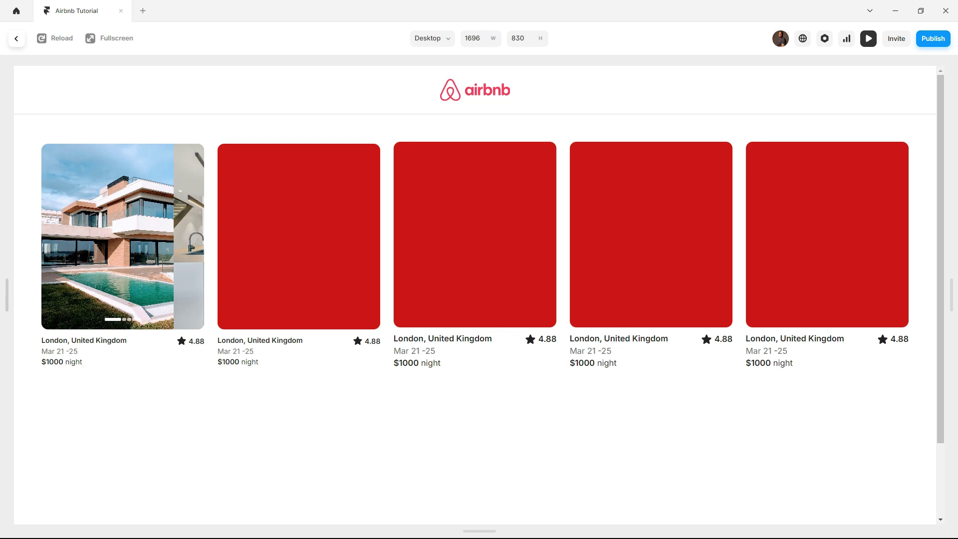
click(16, 39)
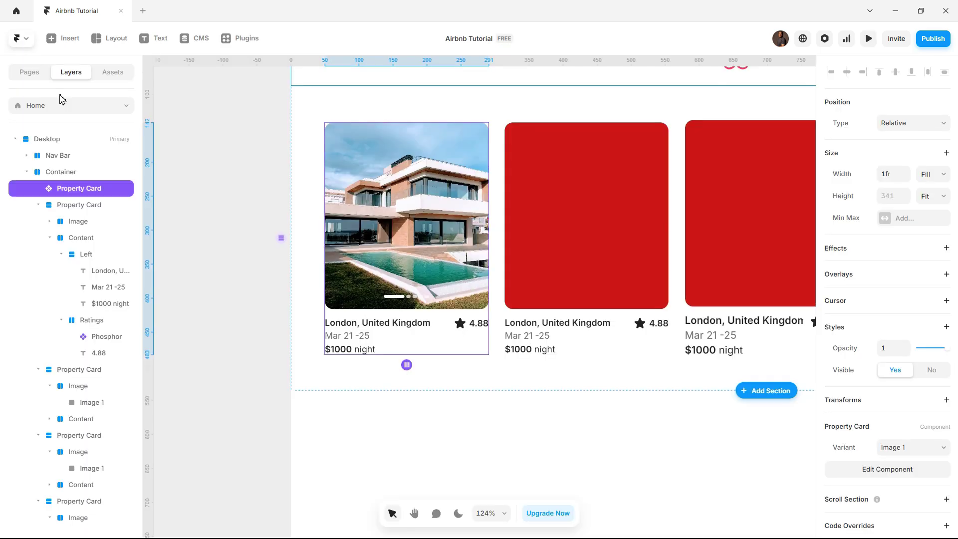
Reopen the Property Card component and link the Image 5 variant's Right arrow back to Image 5 on Click
double_click(413, 233)
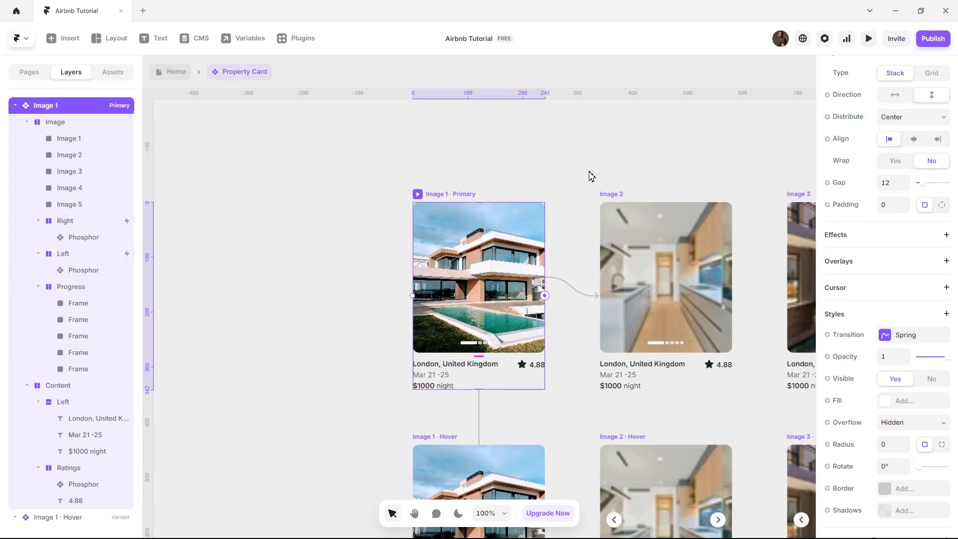
click(570, 151)
scroll(591, 147, down, 3)
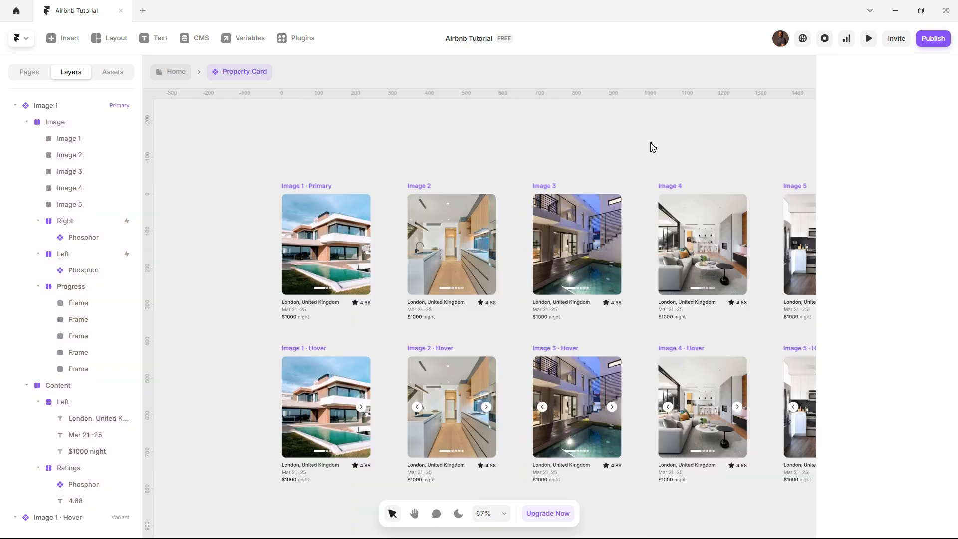
key(h)
drag(644, 144, 408, 175)
key(v)
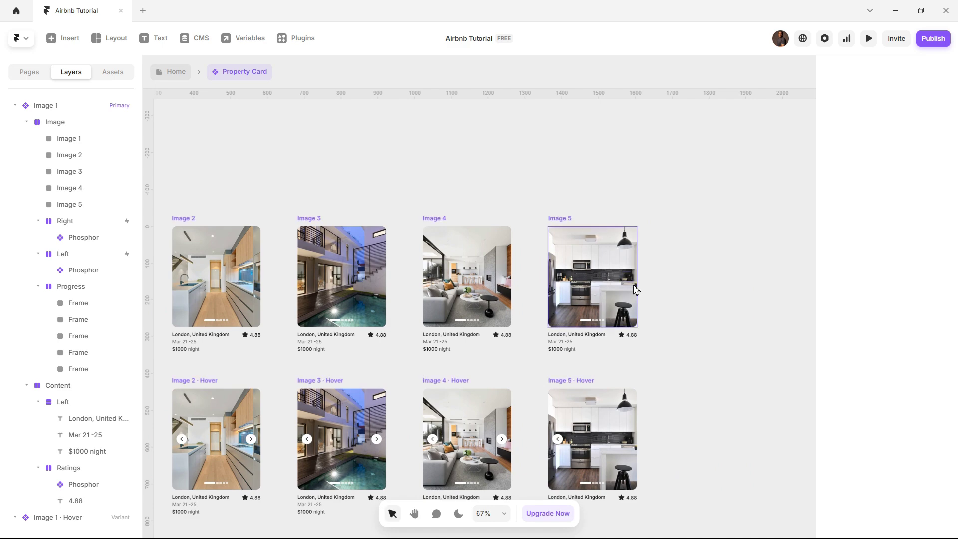
scroll(632, 279, up, 4)
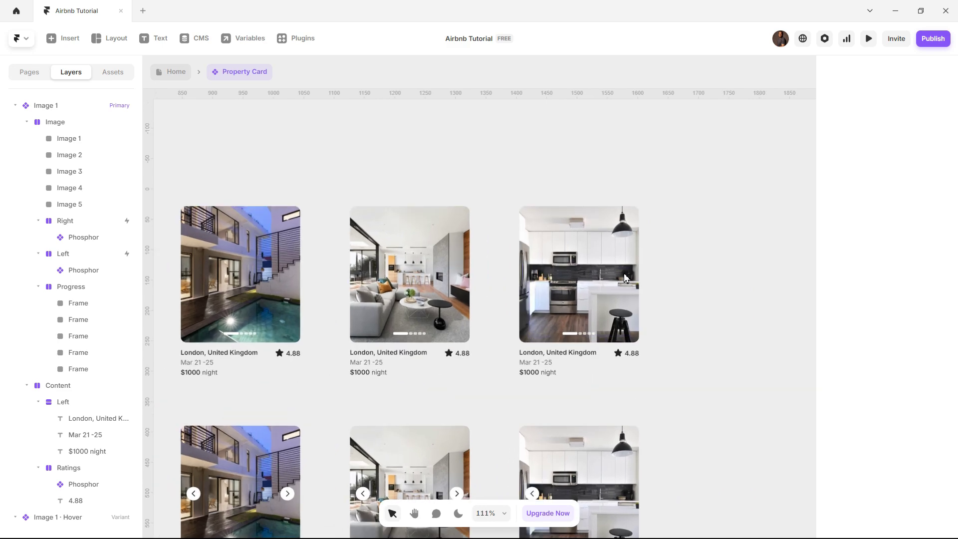
scroll(628, 278, up, 1)
click(627, 278)
click(70, 505)
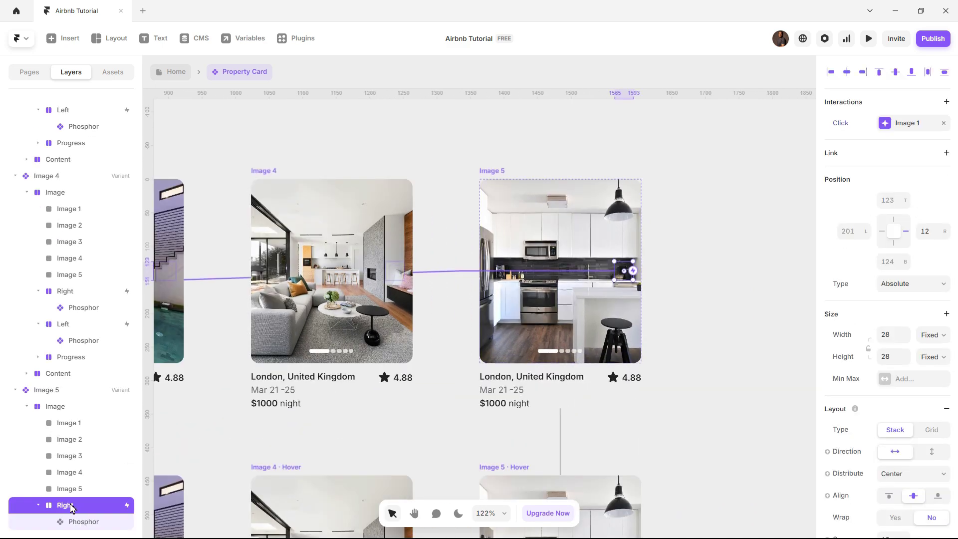
drag(633, 270, 612, 318)
click(732, 237)
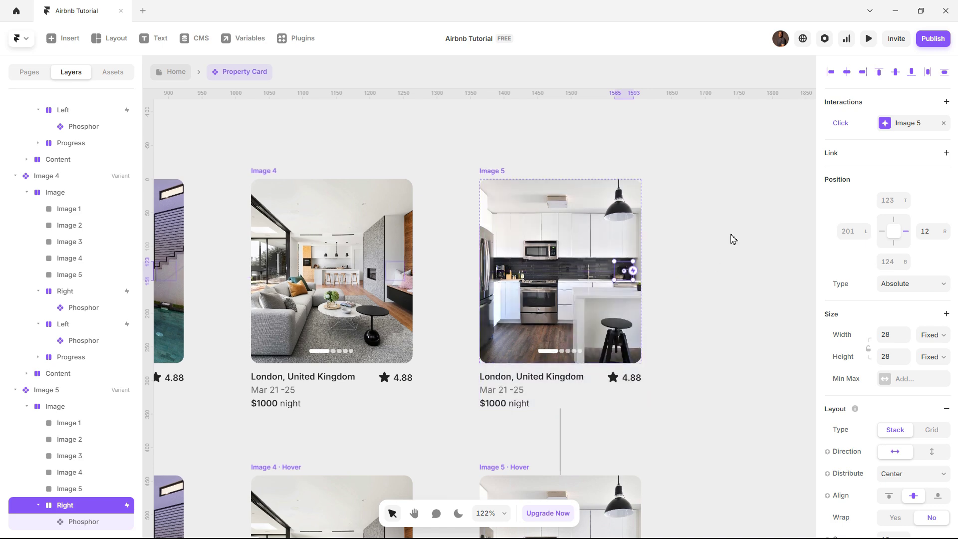
Preview the Home page and test the first property card's arrows forward to the last image and back again
click(171, 75)
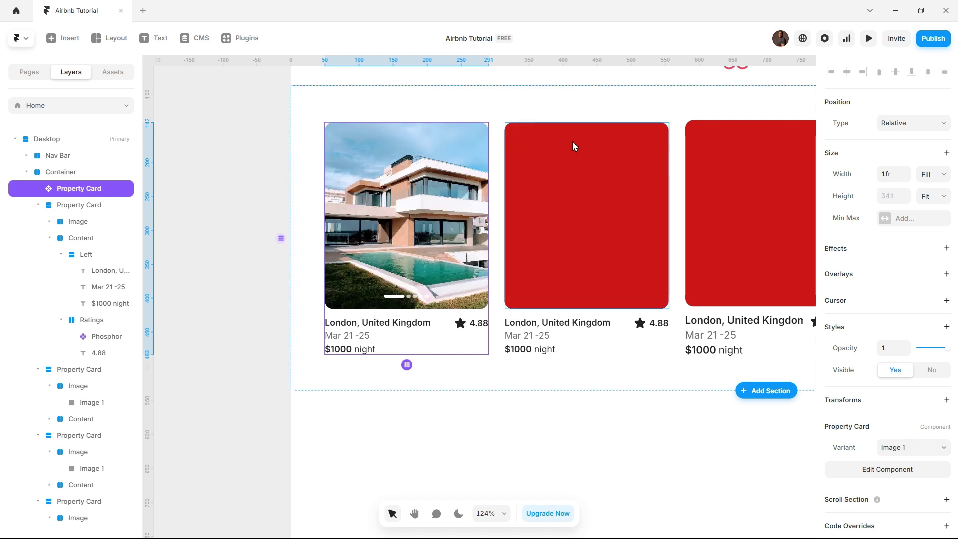
click(869, 40)
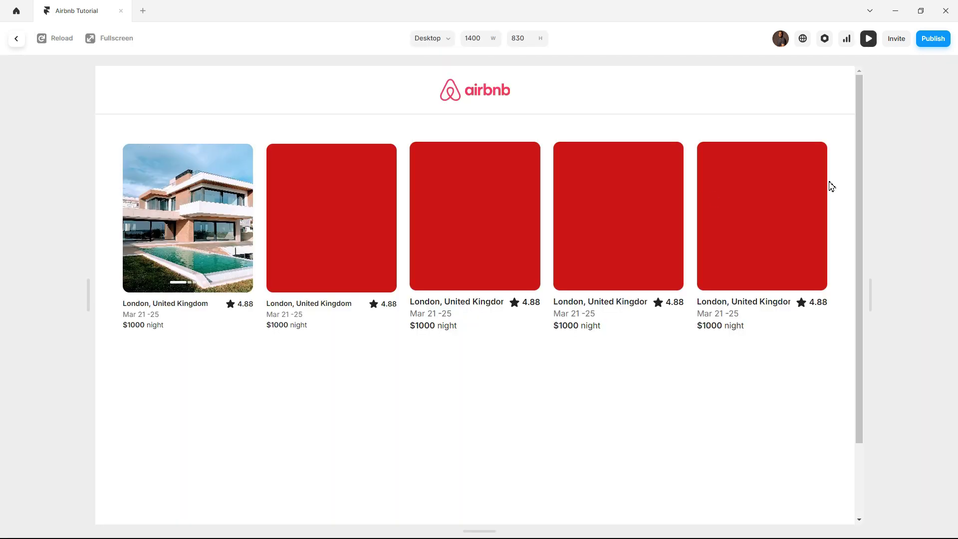
mouse_move(240, 224)
click(239, 219)
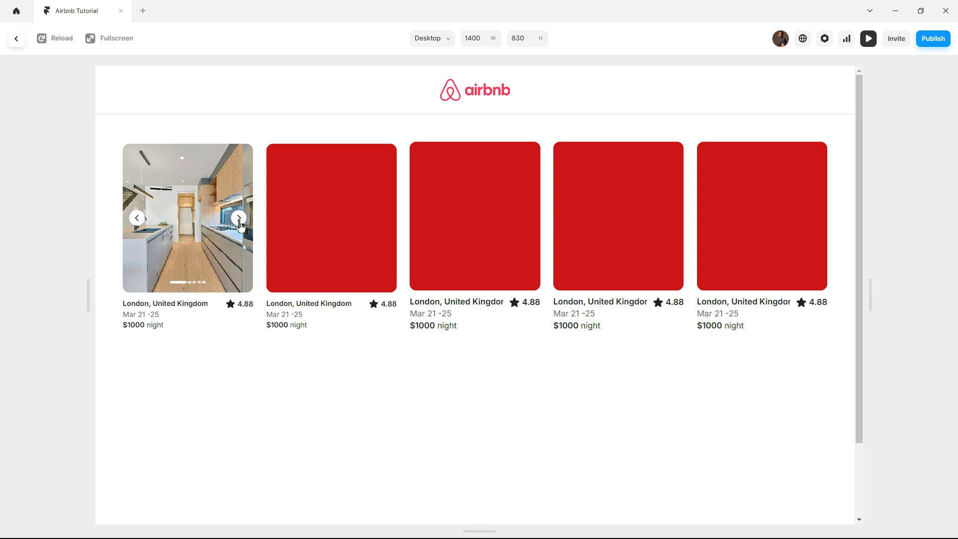
click(239, 220)
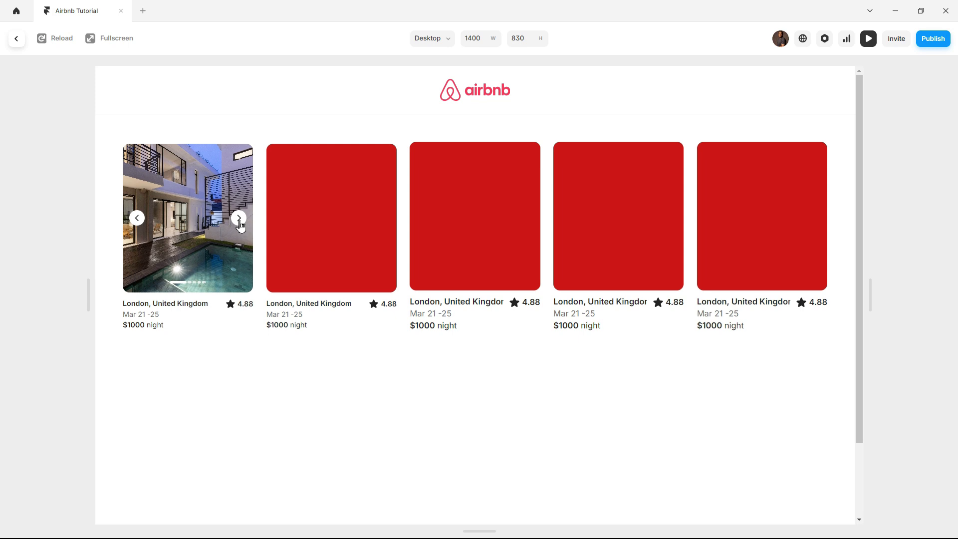
click(240, 220)
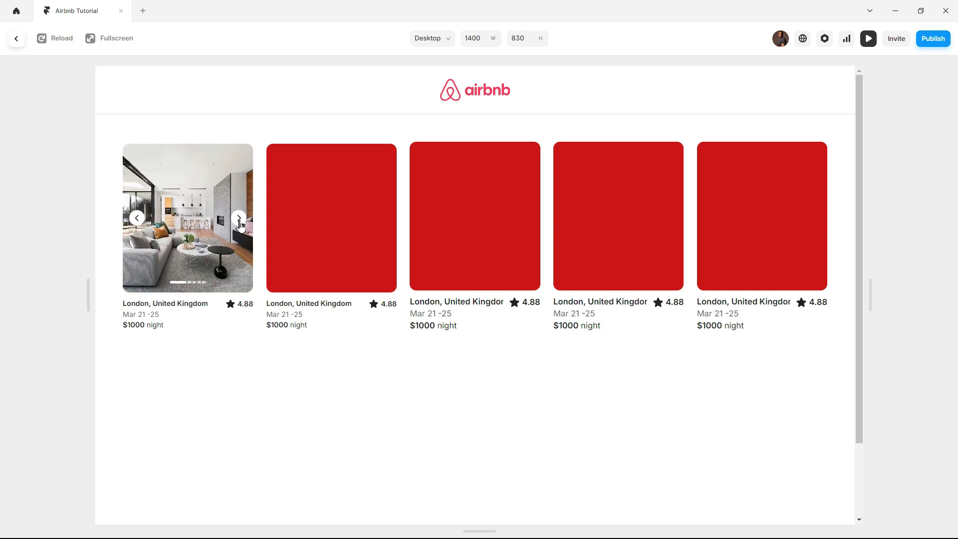
click(240, 219)
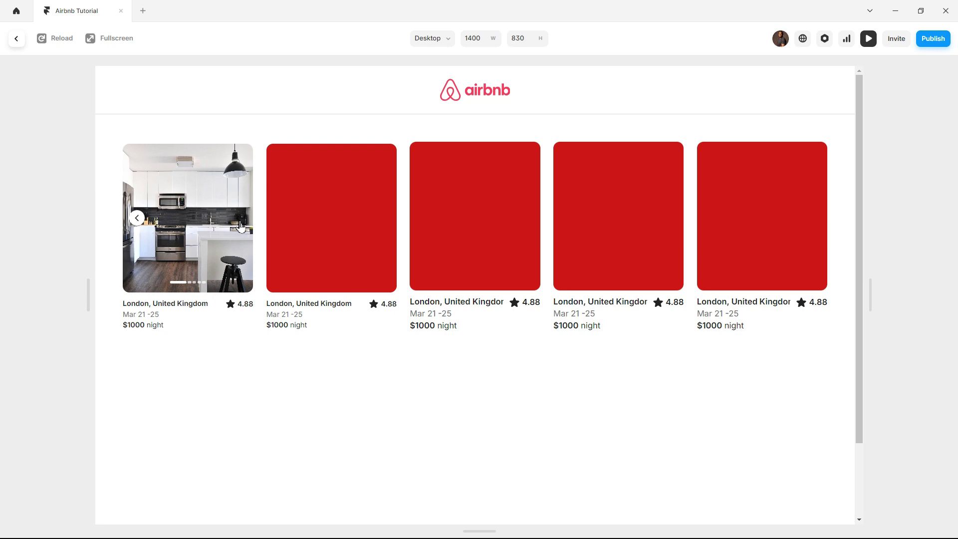
click(134, 223)
click(135, 224)
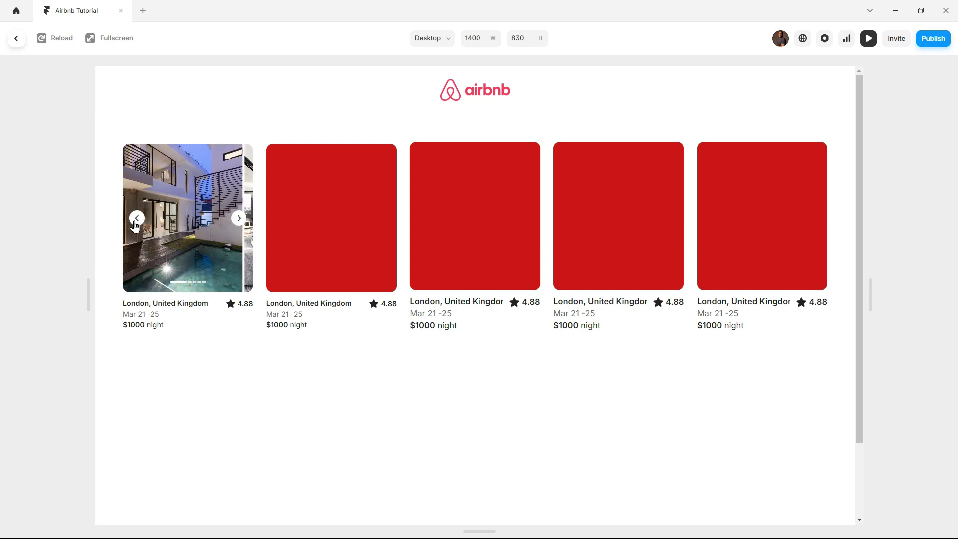
Test the first property card's arrows repeatedly in both directions and examine its progress indicator in the preview
click(136, 218)
click(136, 218)
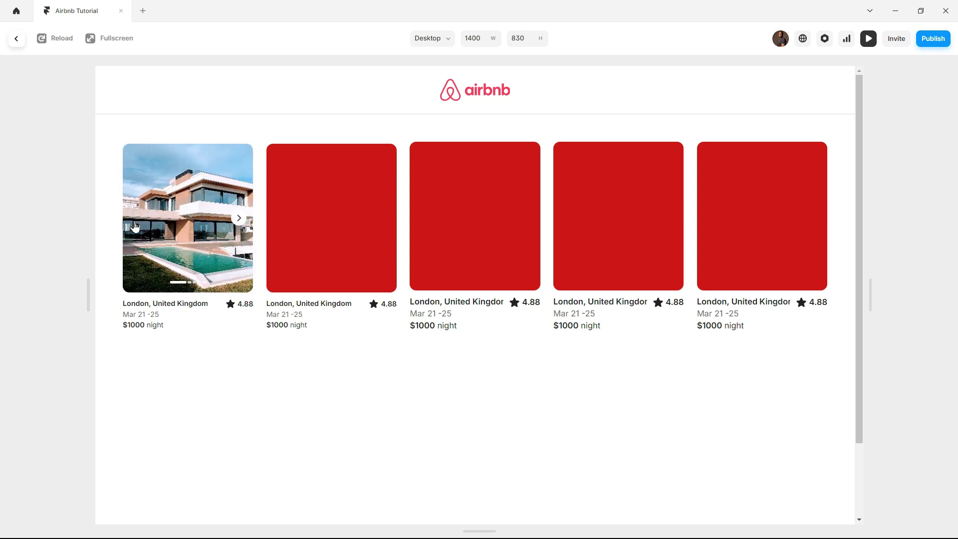
click(239, 220)
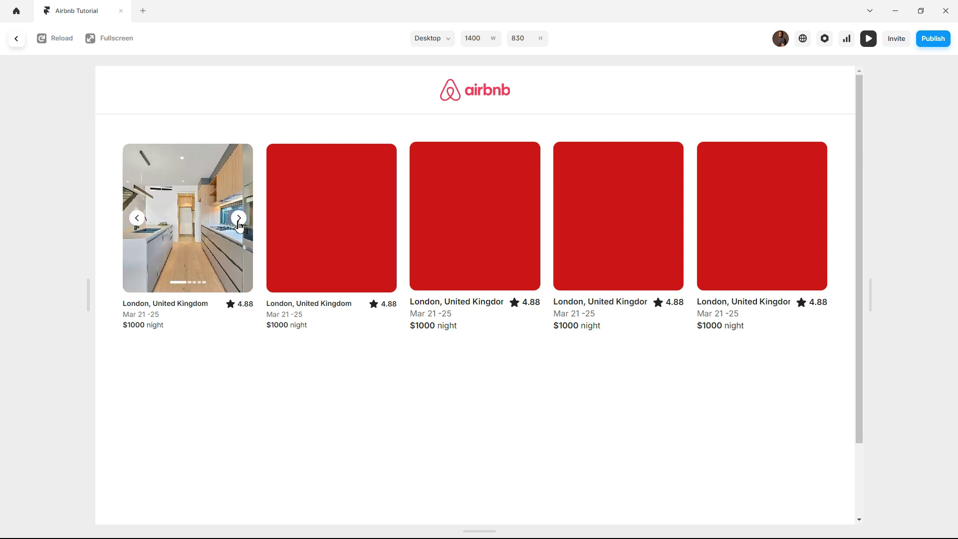
click(137, 220)
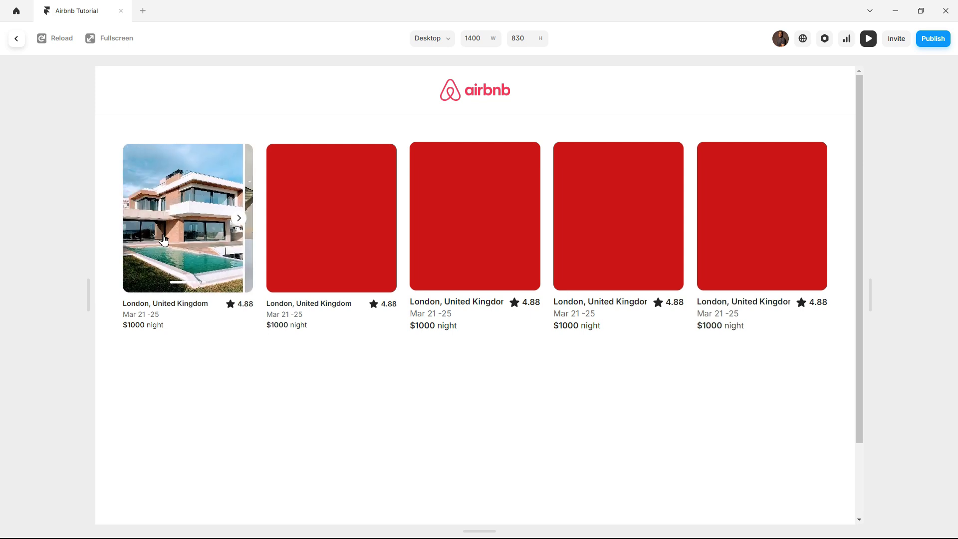
click(239, 218)
click(242, 212)
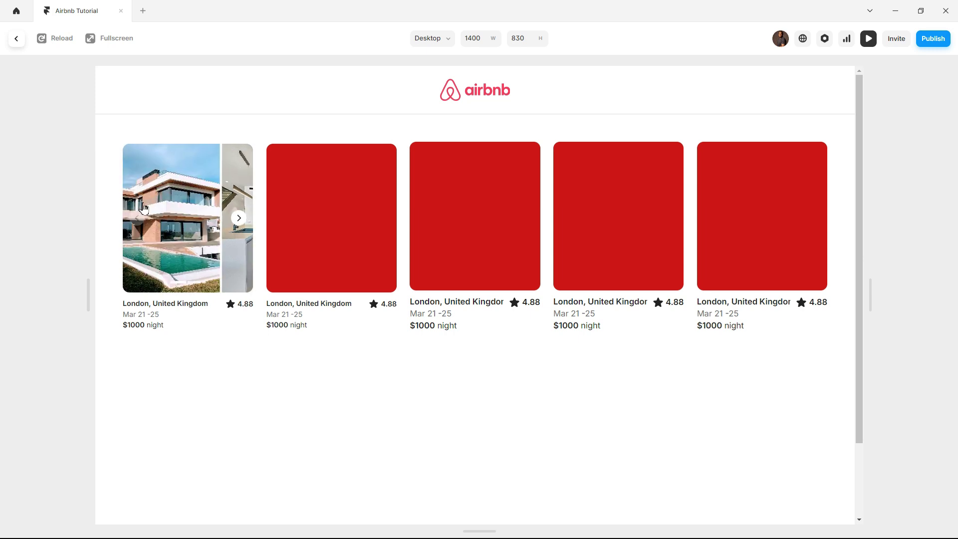
click(243, 218)
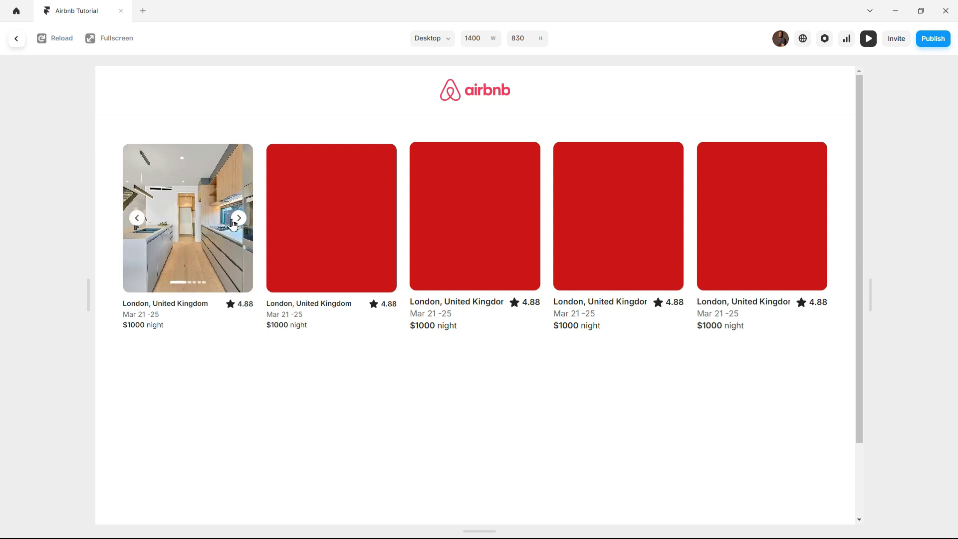
click(238, 219)
click(237, 223)
click(237, 223)
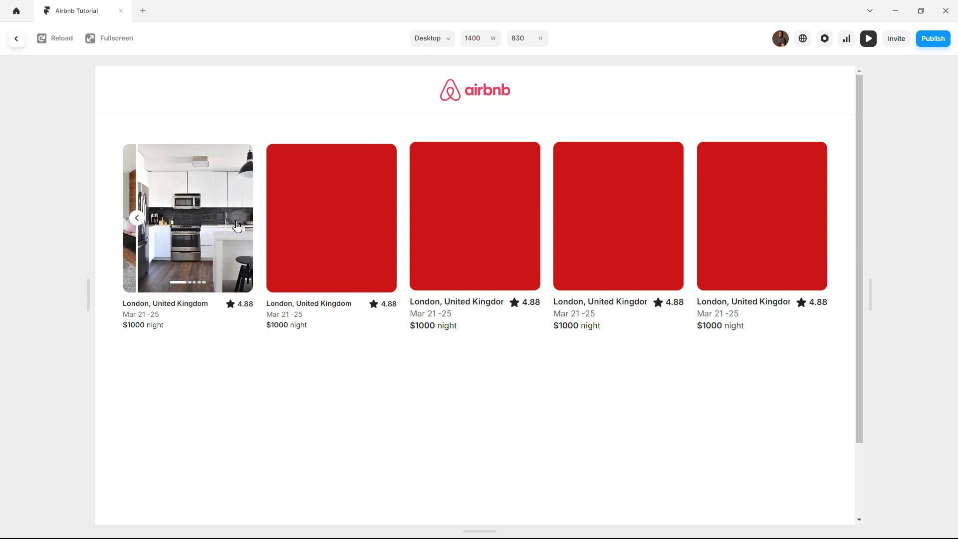
click(138, 219)
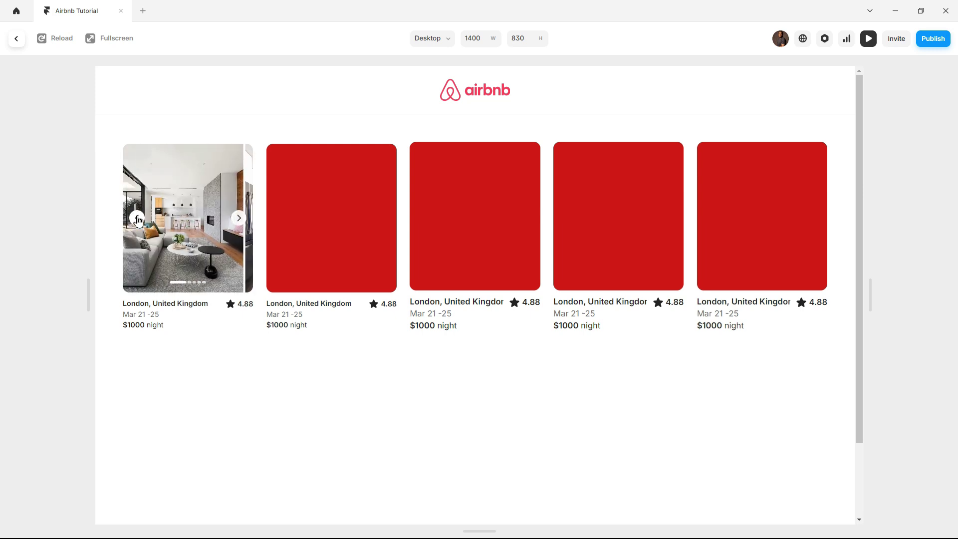
click(138, 219)
click(138, 219)
click(137, 219)
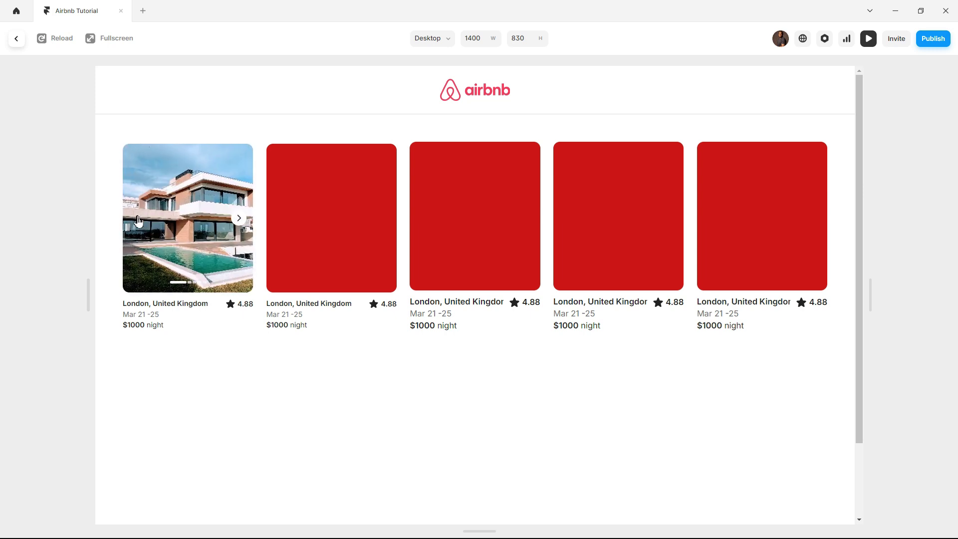
click(239, 218)
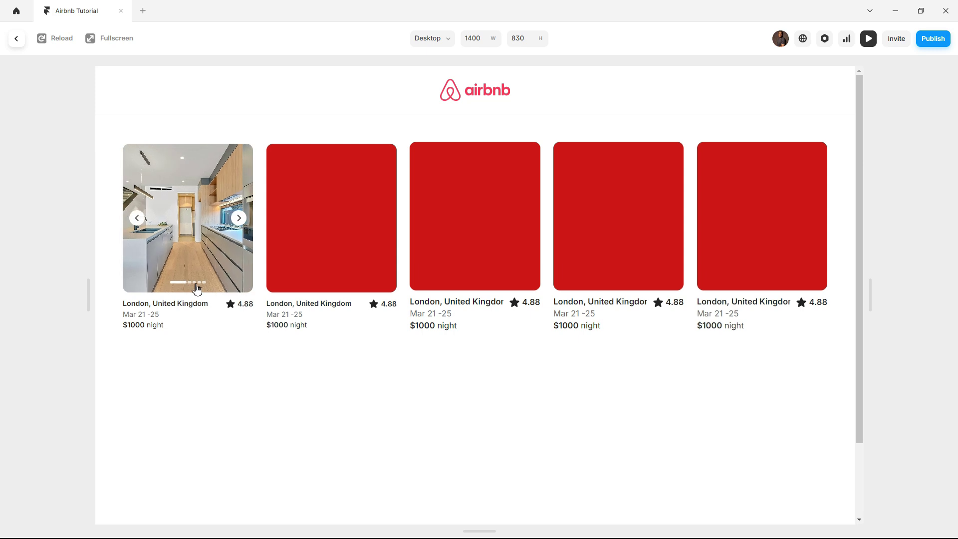
Return to the Property Card component and set the Image 2 variant's first progress bar to width 7 and 70% fill opacity
click(18, 45)
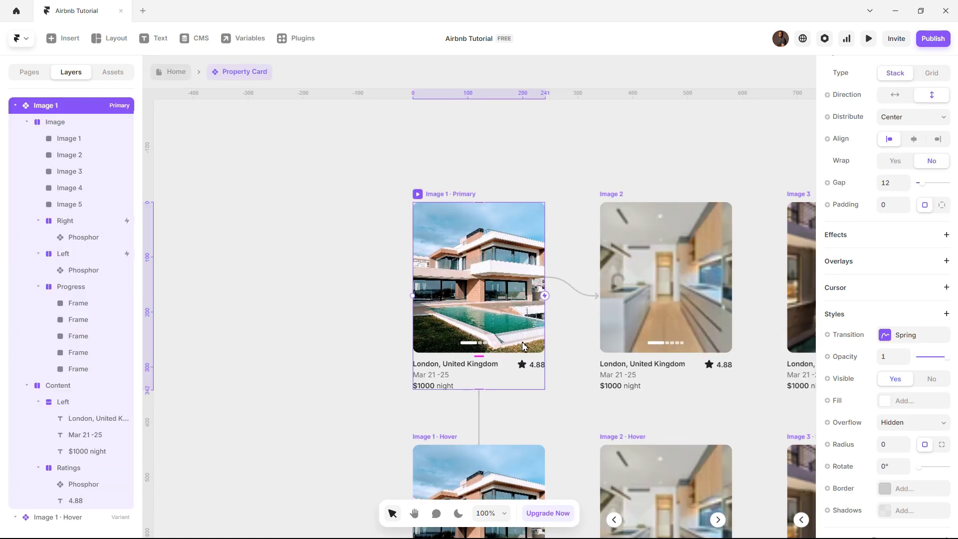
scroll(668, 154, up, 7)
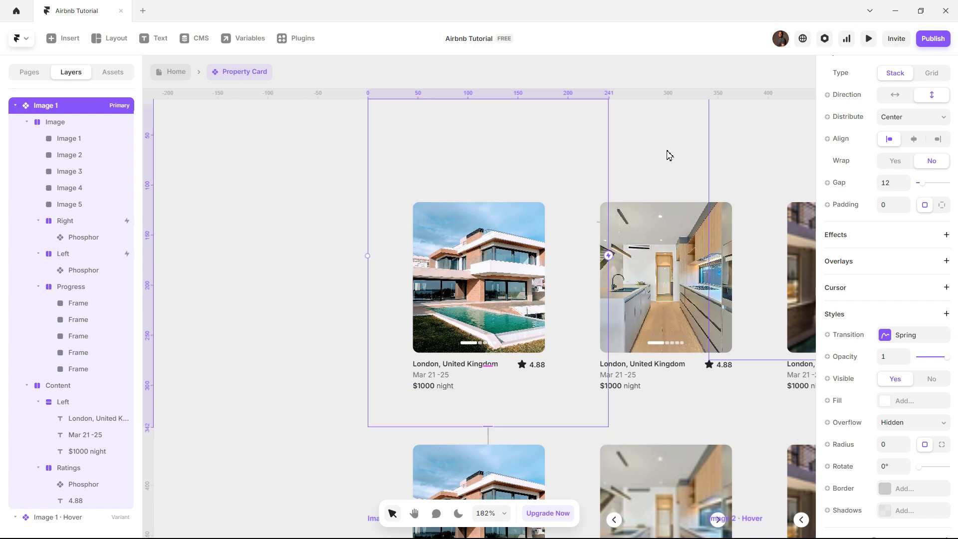
click(667, 153)
scroll(667, 154, down, 7)
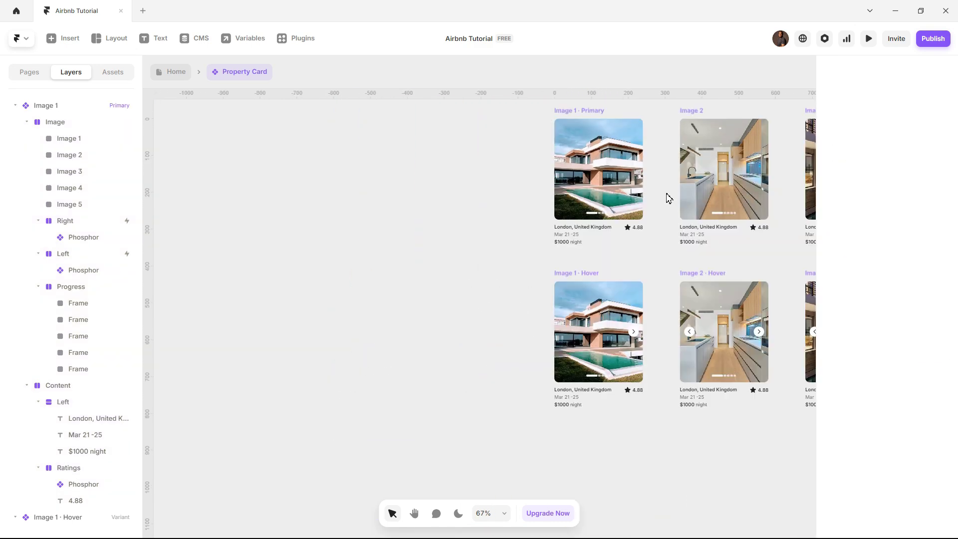
key(space)
drag(598, 251, 442, 258)
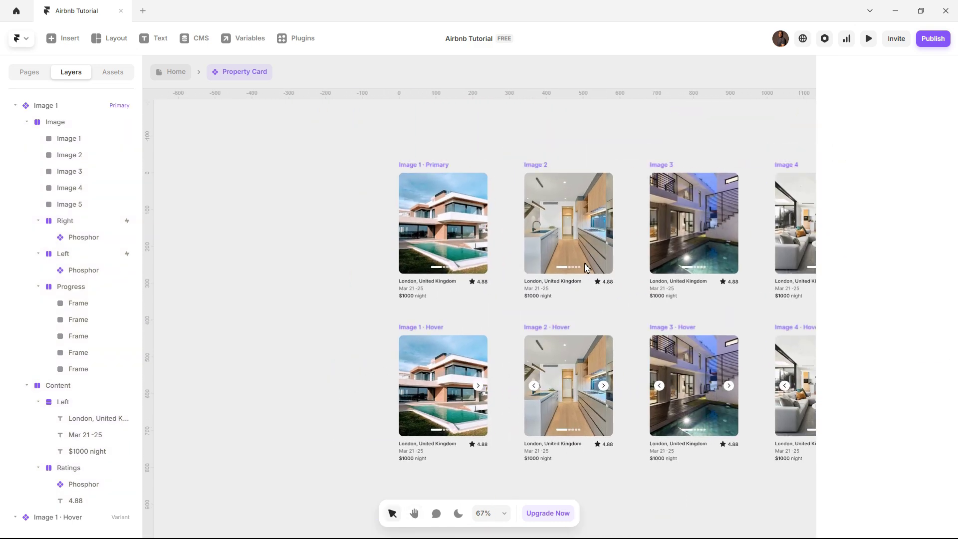
scroll(586, 268, up, 5)
scroll(587, 268, up, 5)
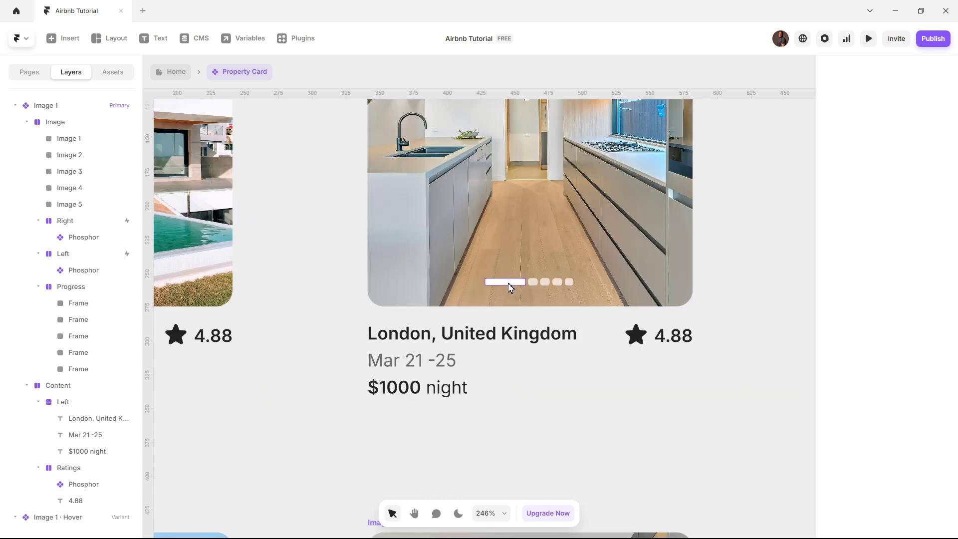
click(512, 283)
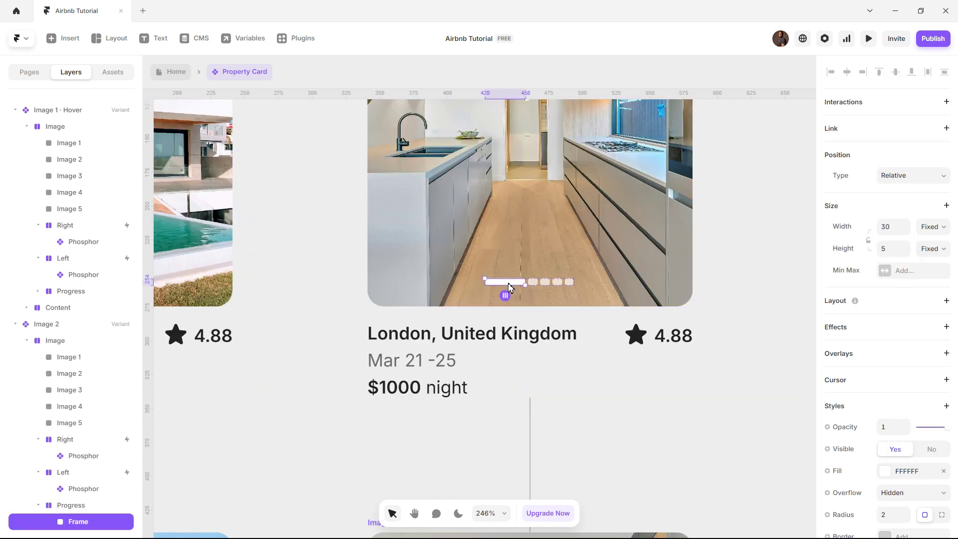
click(897, 233)
key(Return)
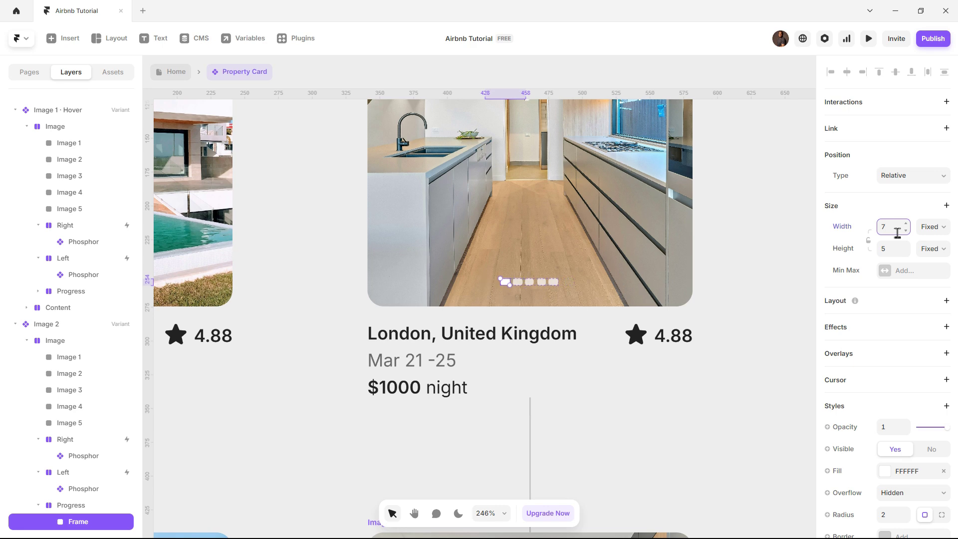
click(884, 471)
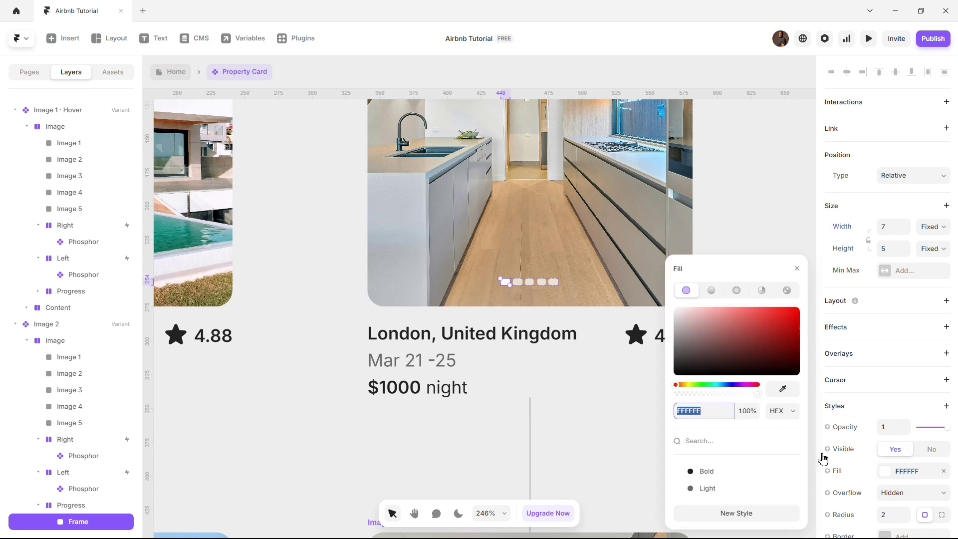
click(744, 417)
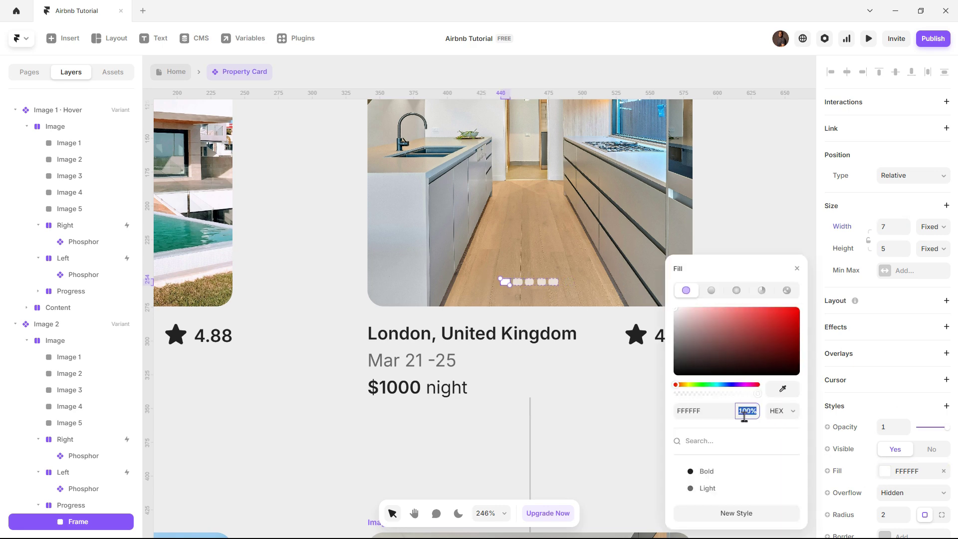
text(70)
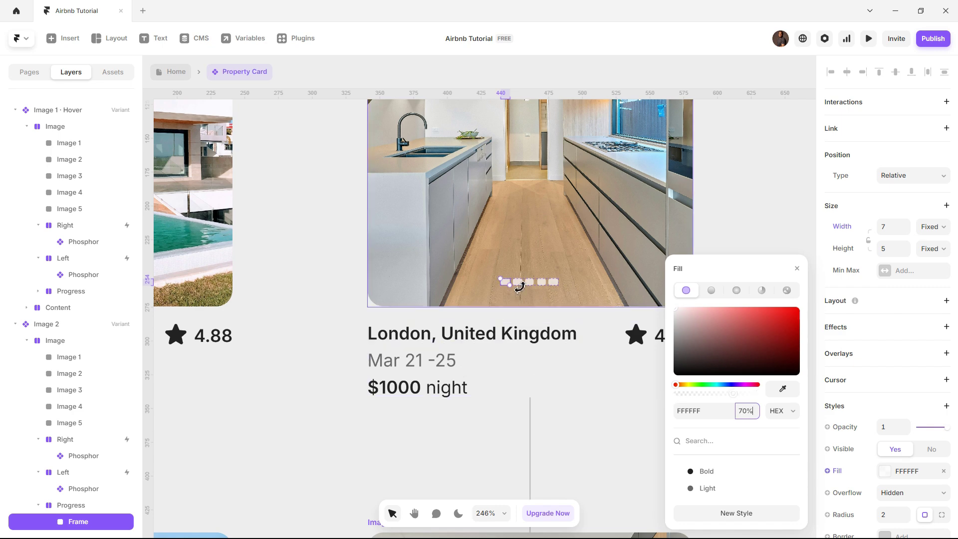
key(Tab)
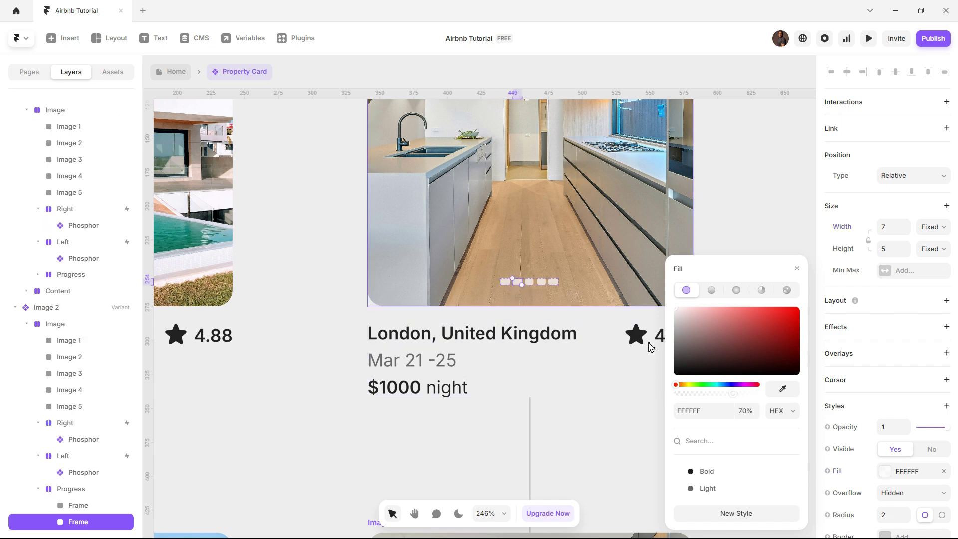
Set the Image 2 variant's second progress bar to 100% fill opacity and a width of 30
click(756, 415)
click(884, 227)
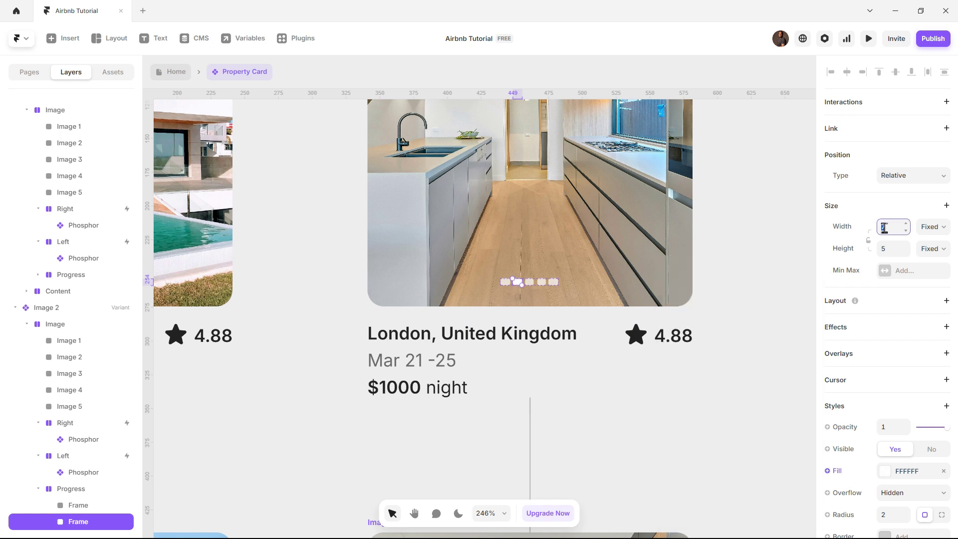
text(30)
key(Return)
ctrl+scroll(709, 247, down, 4)
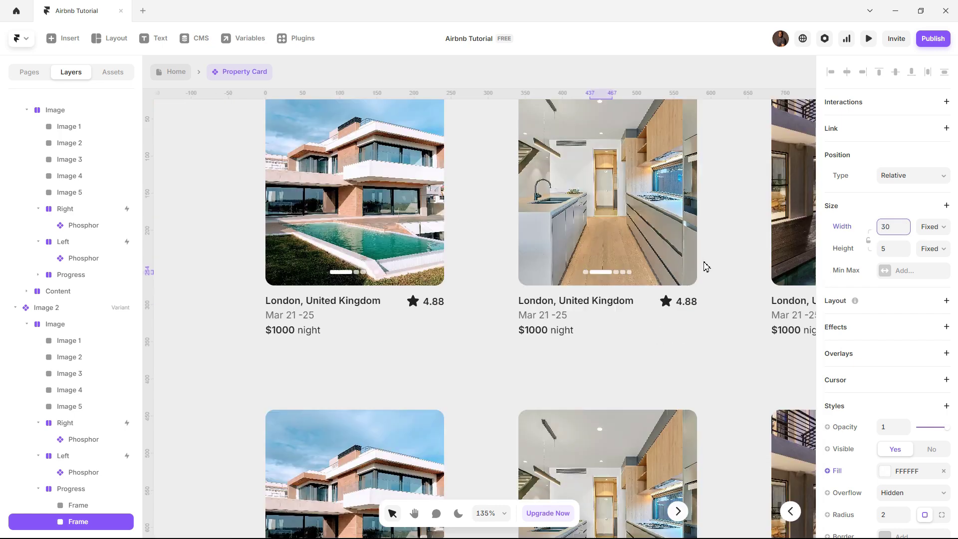
ctrl+scroll(703, 245, down, 8)
click(714, 184)
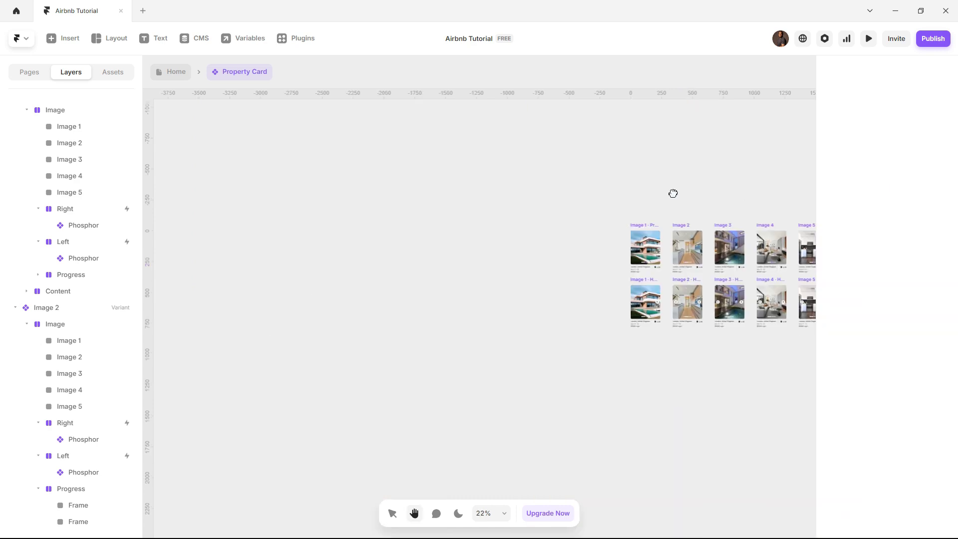
Set the Image 3 variant's first progress bar to a width of 7 and 70% fill opacity
drag(672, 193, 603, 222)
ctrl+scroll(607, 250, up, 9)
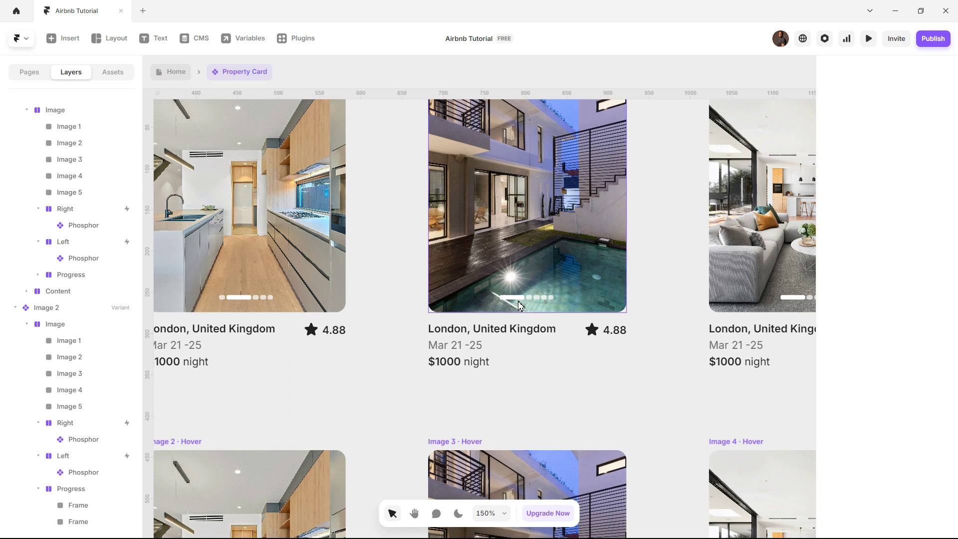
ctrl+scroll(521, 304, up, 3)
click(519, 298)
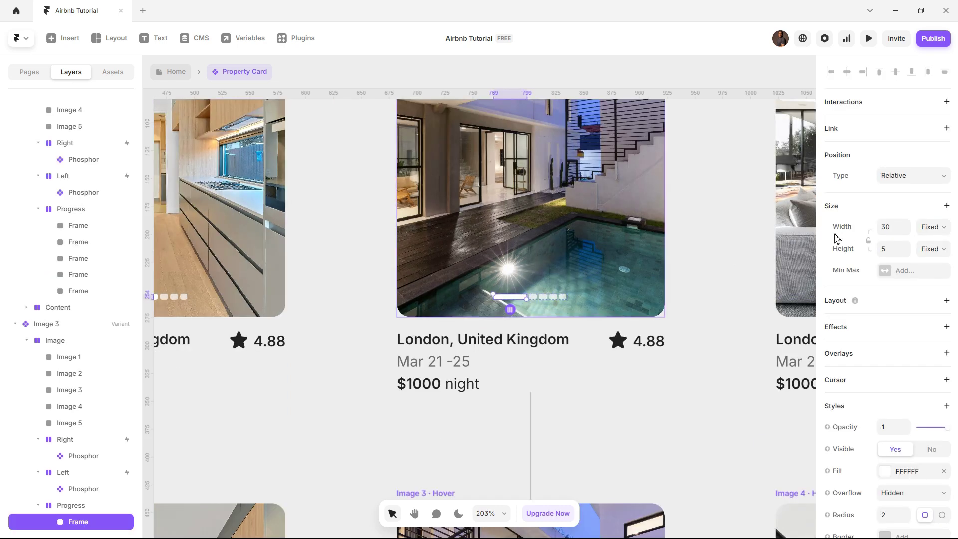
click(895, 230)
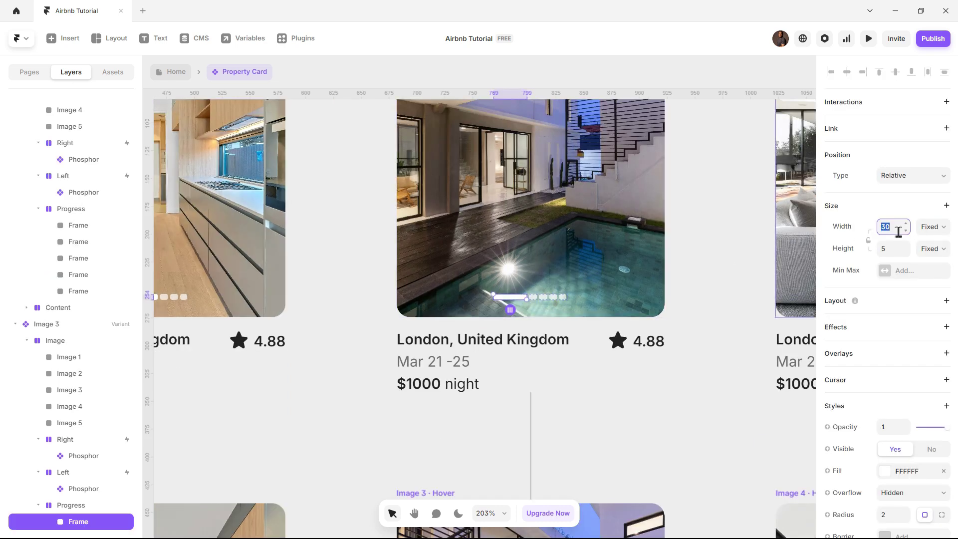
text(7)
key(Return)
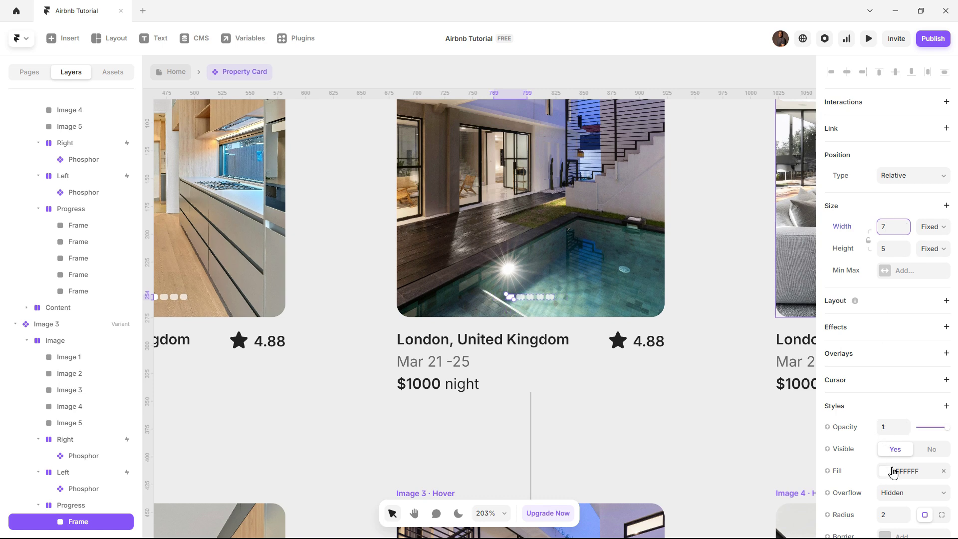
click(893, 472)
click(742, 409)
text(7)
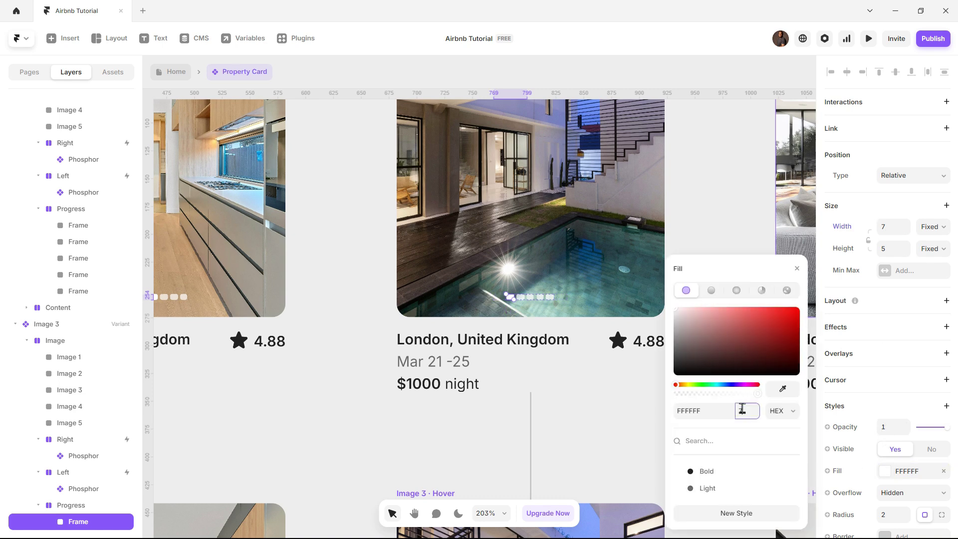
text(0)
key(Return)
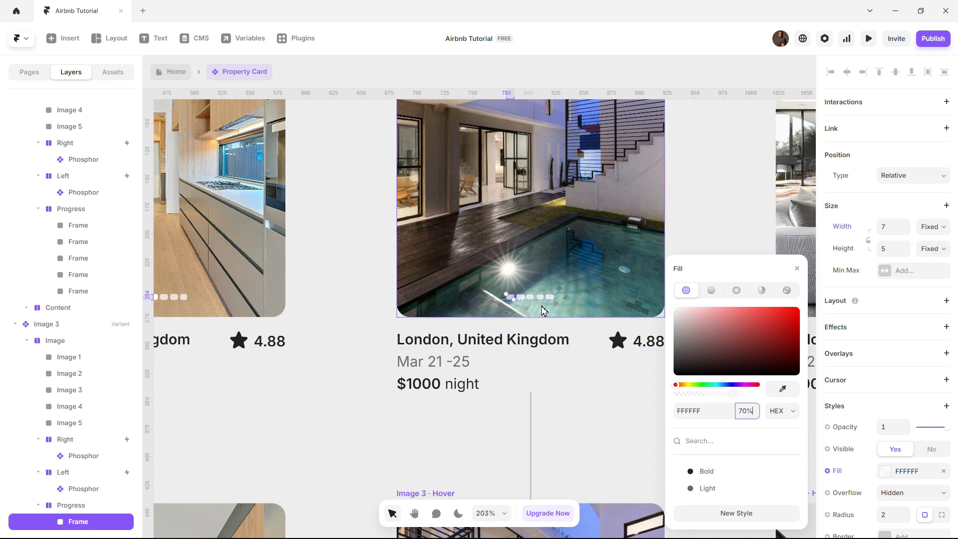
Set the Image 3 variant's third progress bar to 100% fill opacity and a width of 30
click(754, 416)
key(Return)
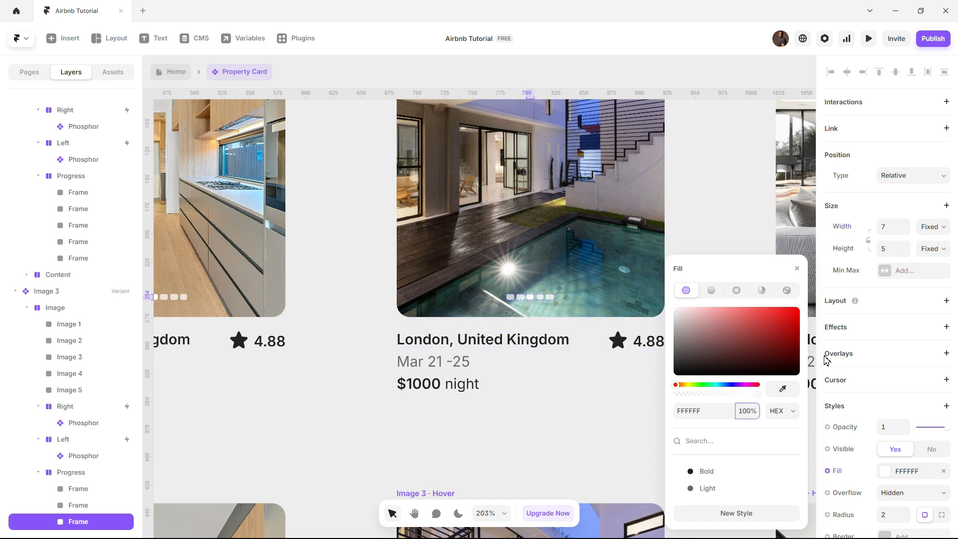
click(885, 227)
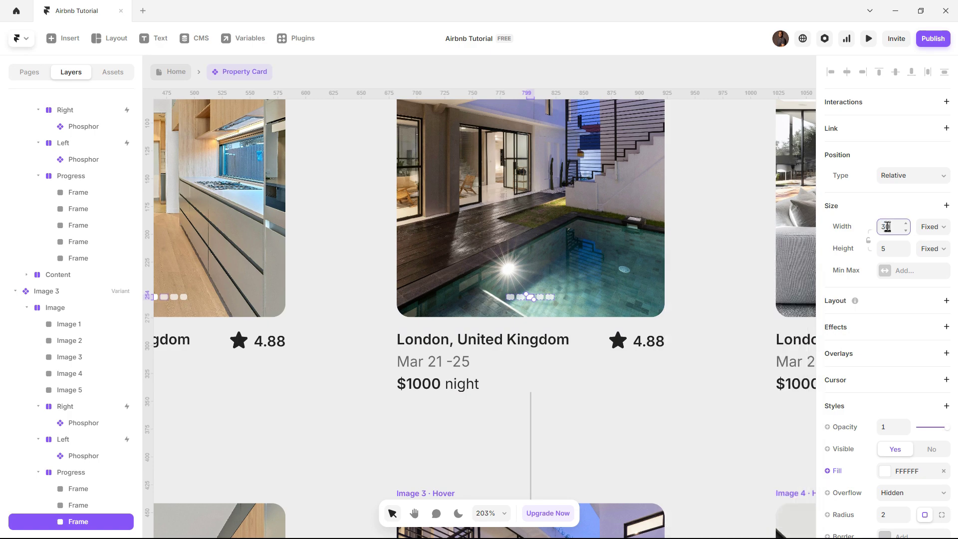
text(30)
key(Return)
click(744, 248)
Highlight the fourth progress bar in the Image 4 variant and the fifth in Image 5 with width 30, and return to the Home page
scroll(743, 248, down, 3)
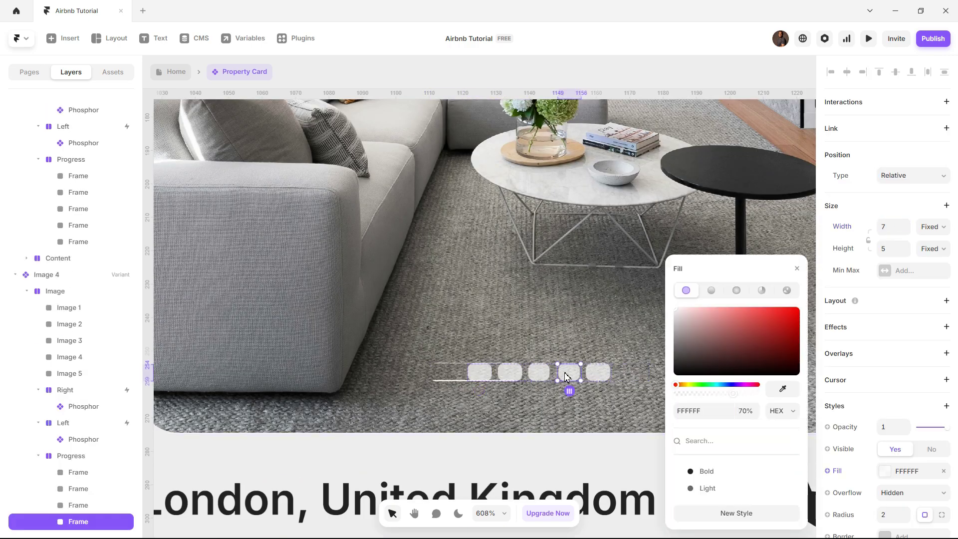
click(886, 227)
text(30)
scroll(587, 297, down, 10)
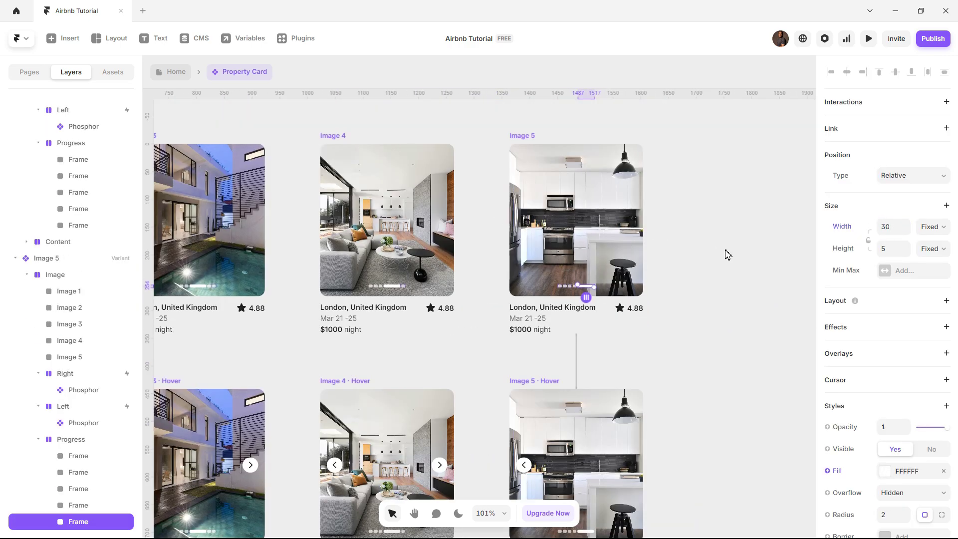
click(730, 254)
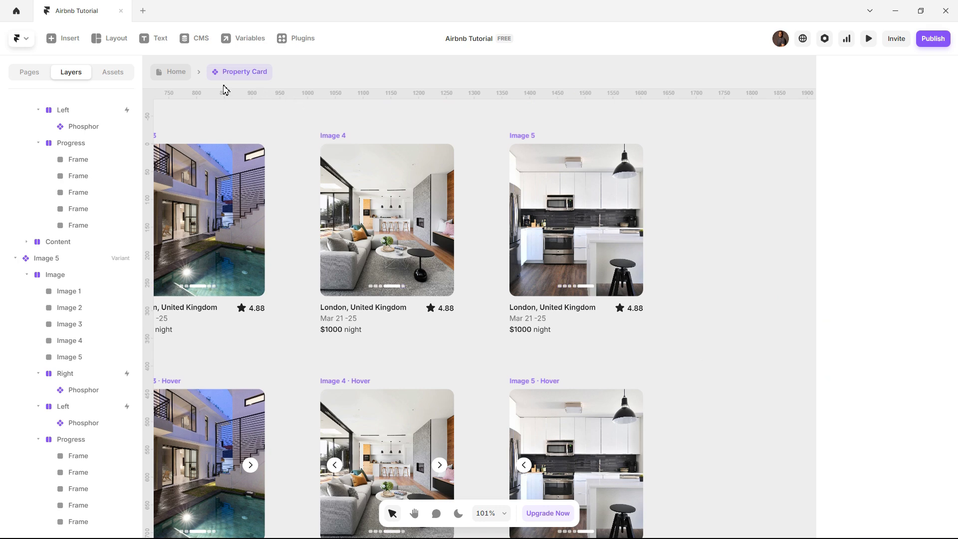
click(175, 71)
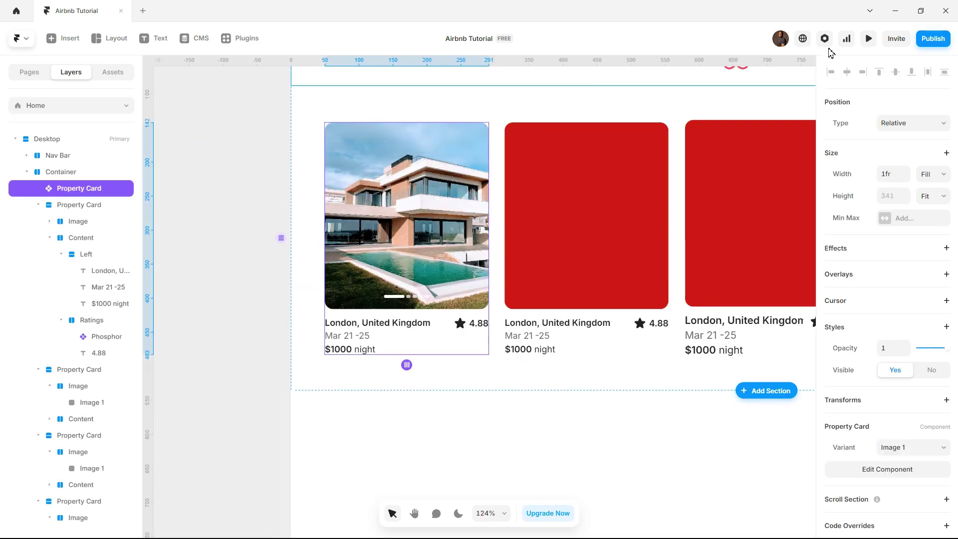
Preview the page, test the first property card's forward and back arrows through its images, and return to the editor
click(874, 47)
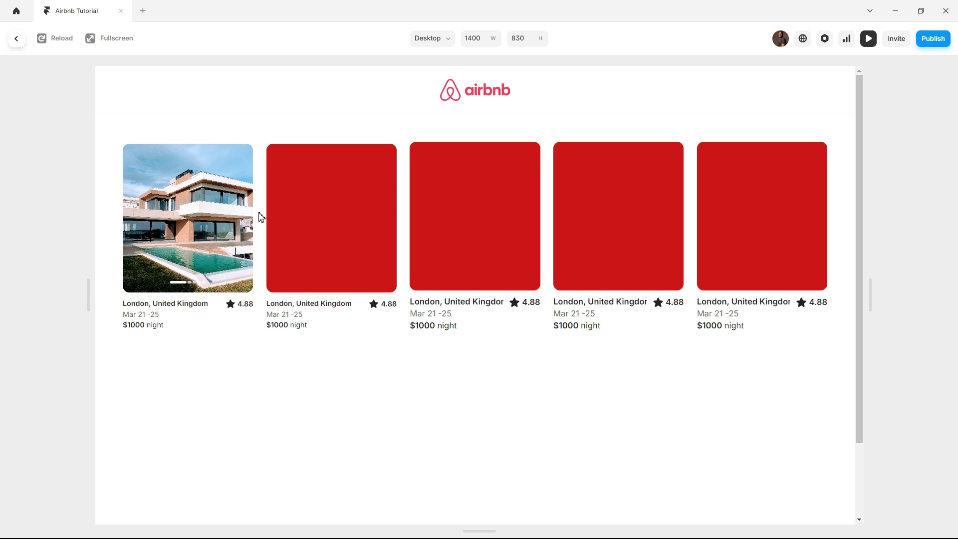
click(245, 234)
click(244, 230)
click(245, 227)
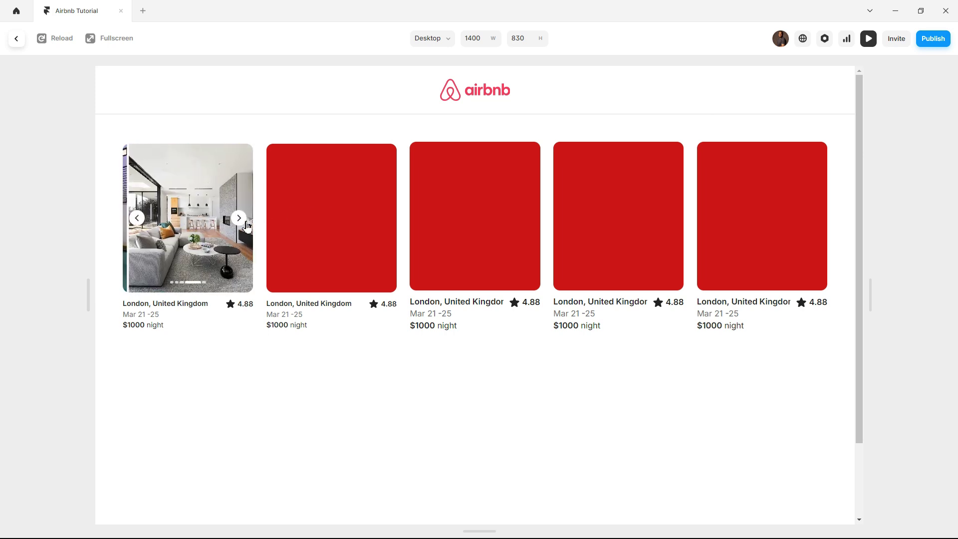
click(244, 225)
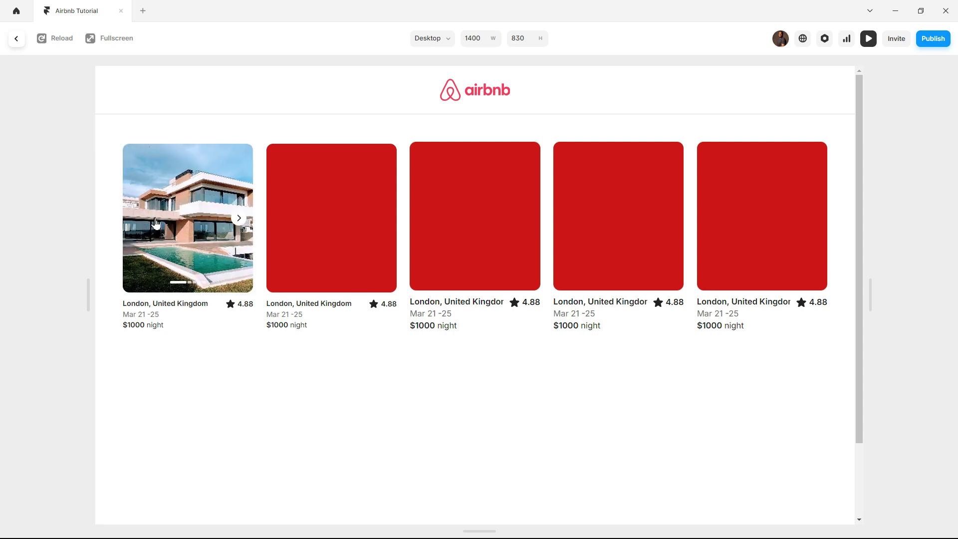
click(240, 220)
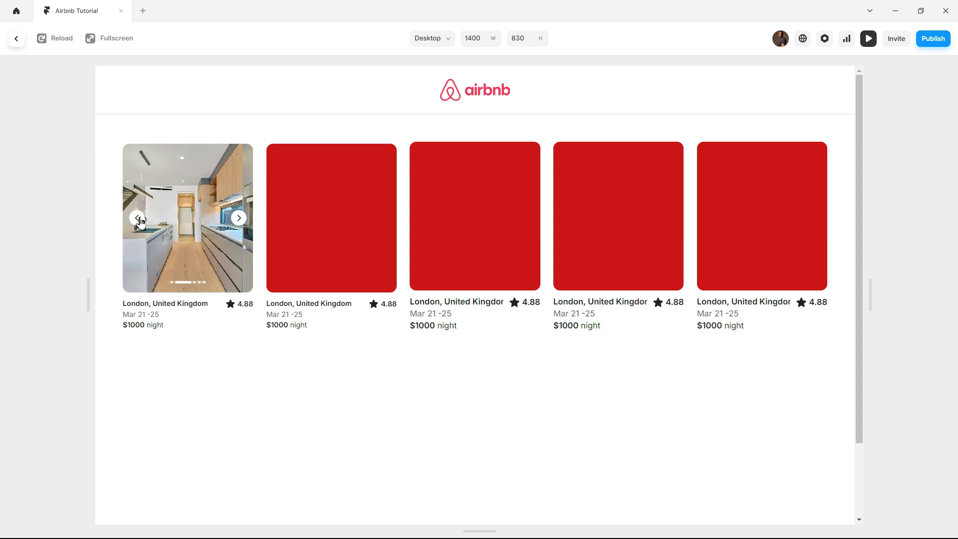
click(139, 220)
click(242, 219)
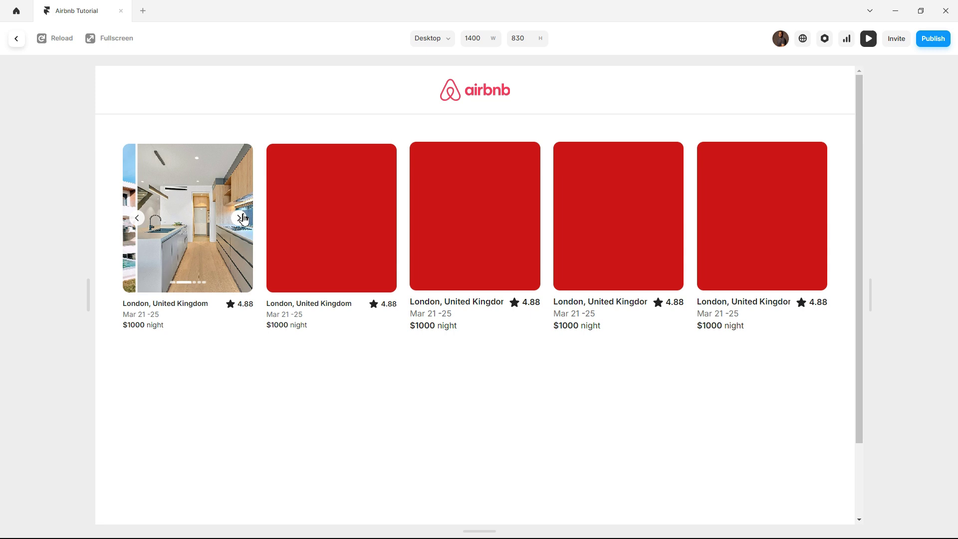
click(241, 219)
click(241, 219)
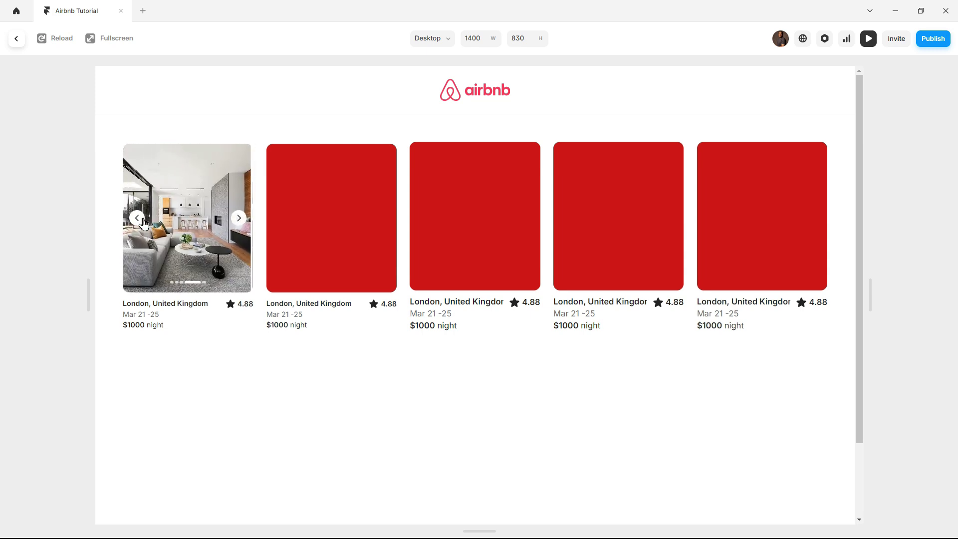
click(16, 38)
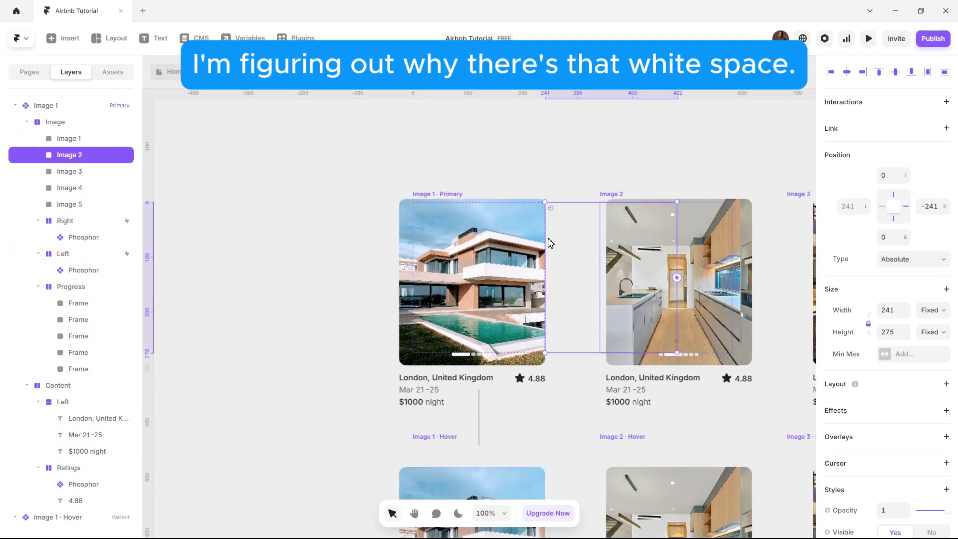
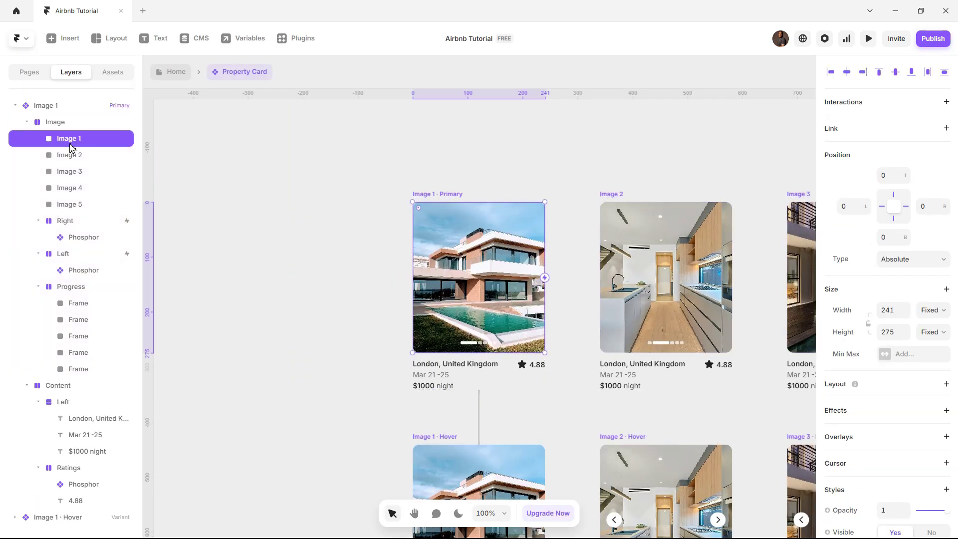
Unlock the width-to-height ratio of the image layers in the property card component's Image 1 variant
click(75, 155)
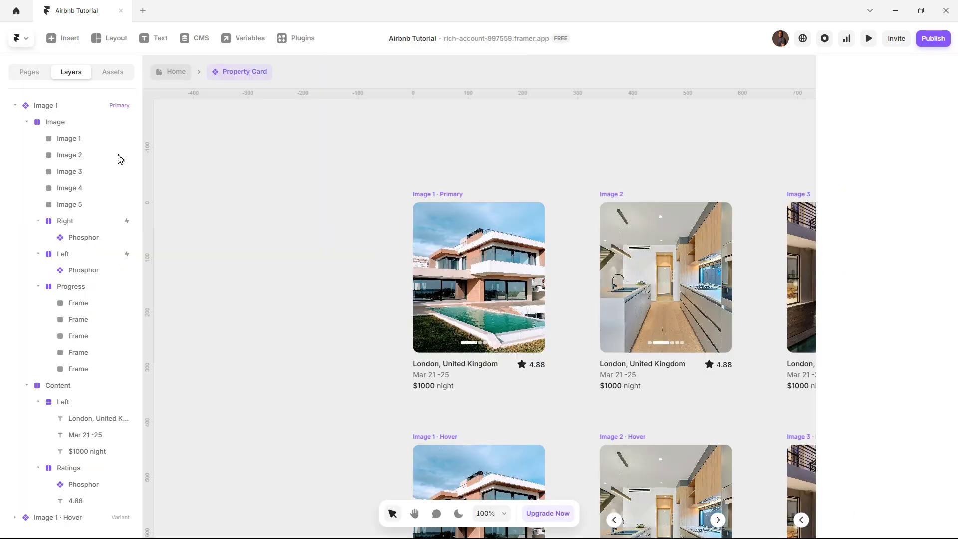
click(70, 138)
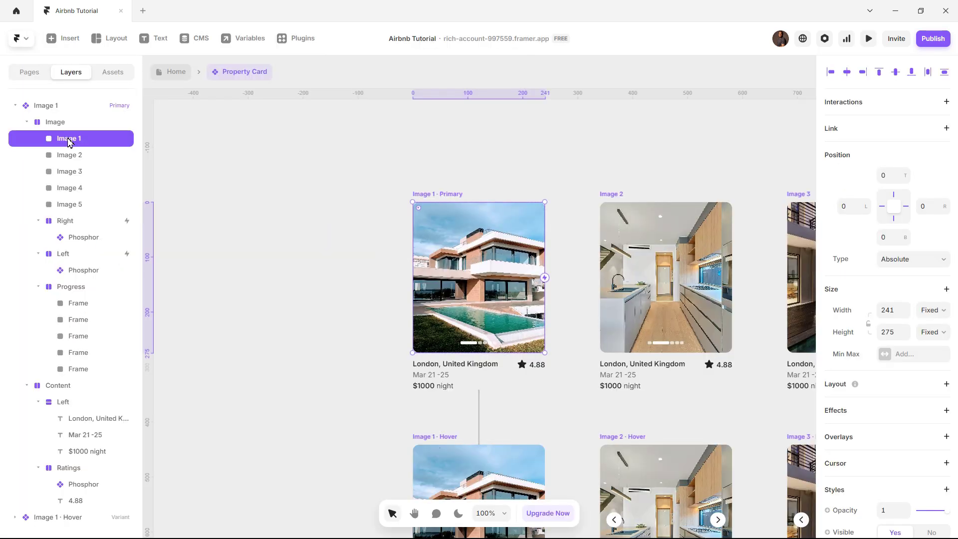
click(77, 171)
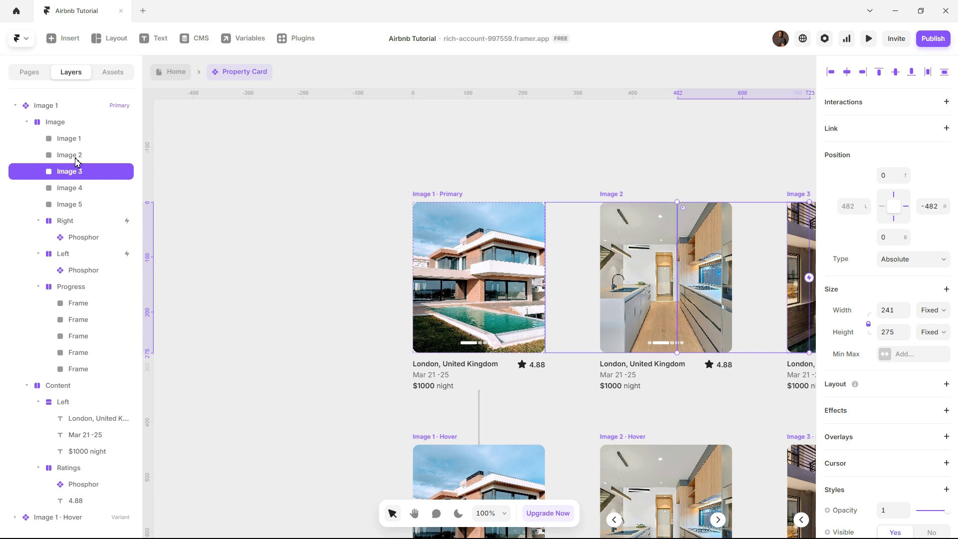
click(75, 155)
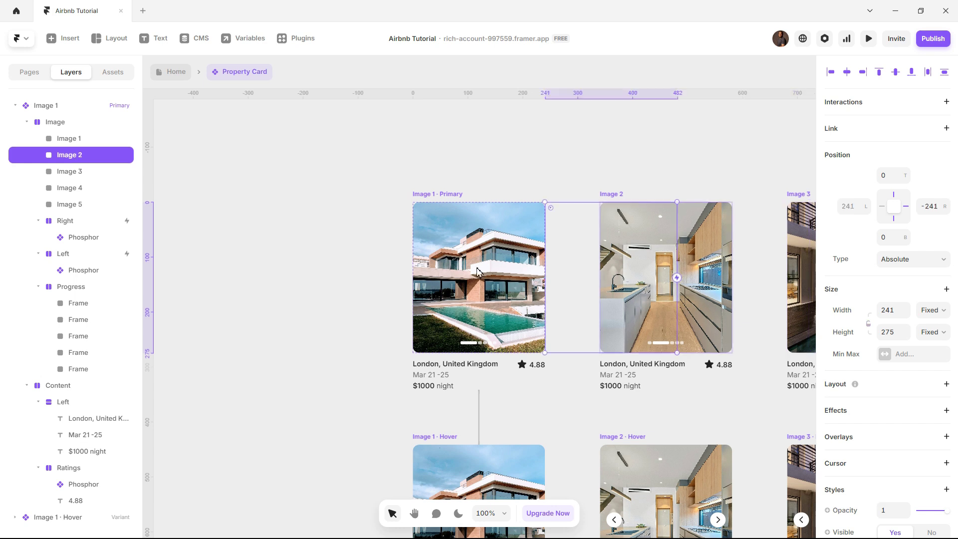
click(77, 175)
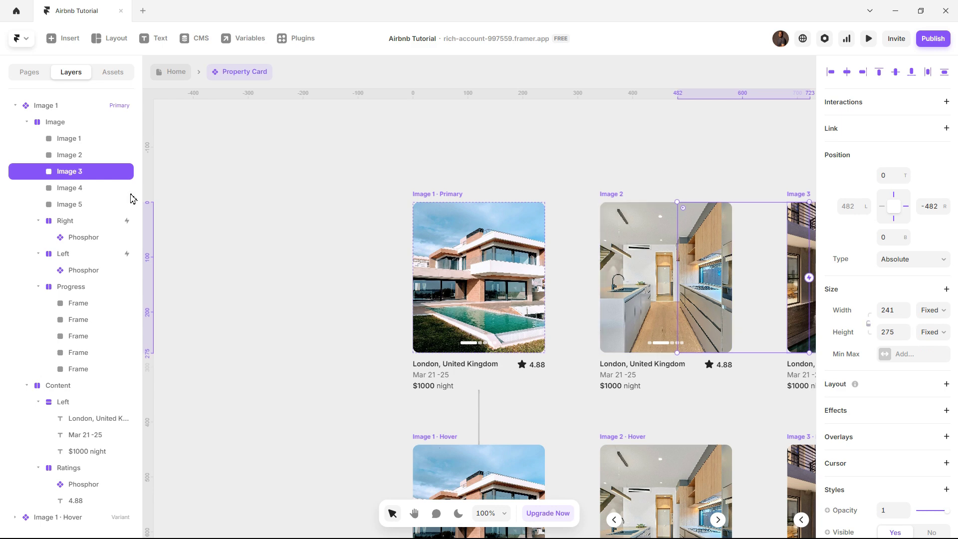
click(84, 189)
shift+click(75, 204)
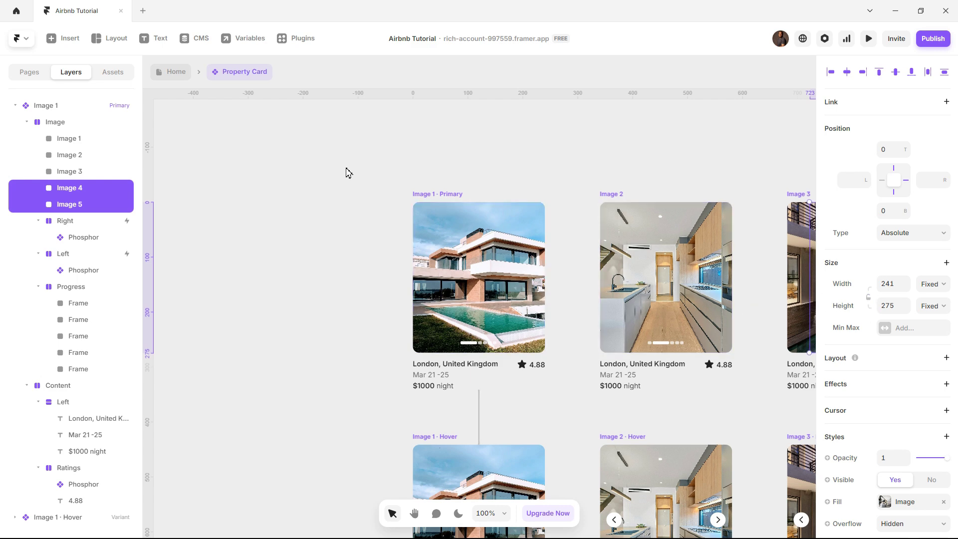
click(329, 190)
scroll(354, 192, down, 1)
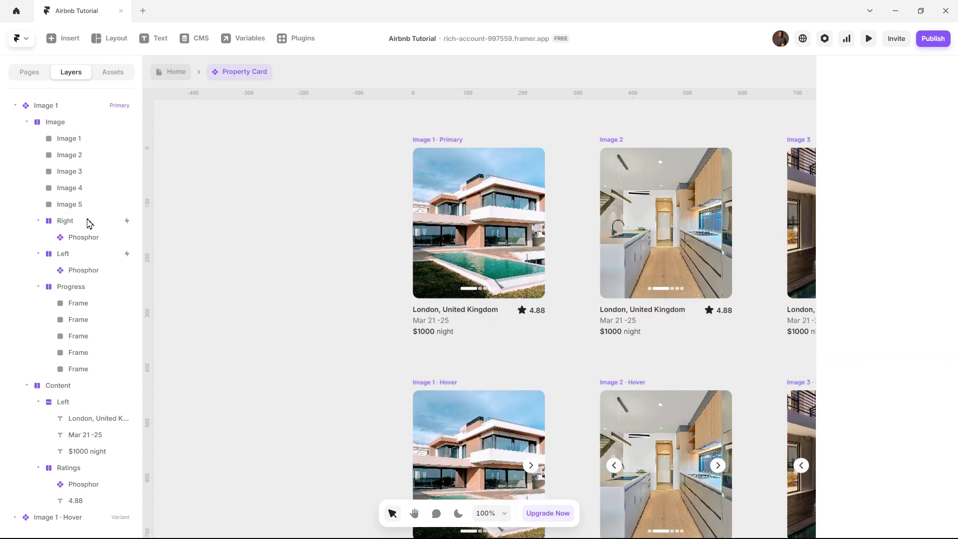
Go through Image 1 to Image 5 in the Image 2 variant and make sure their width-to-height ratios are unlocked
scroll(74, 305, down, 4)
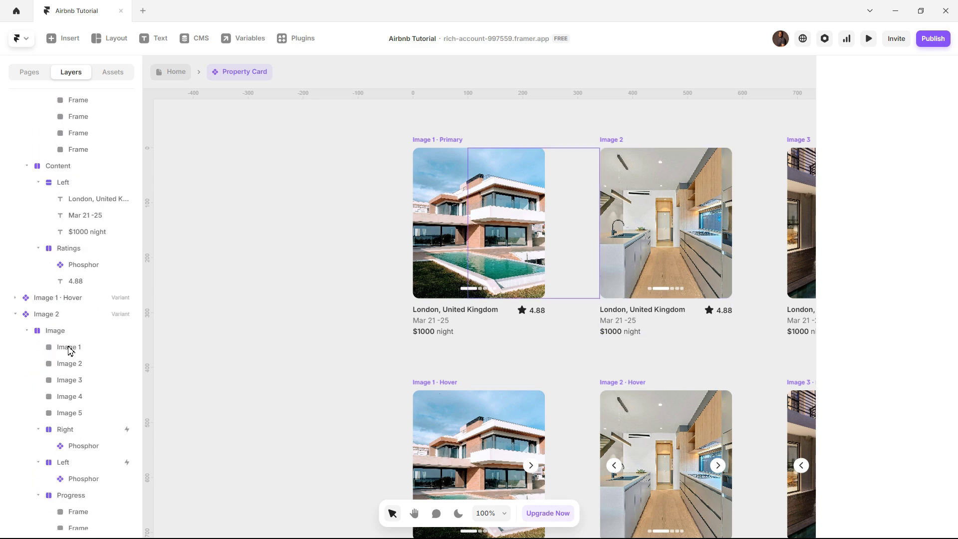
click(69, 347)
click(70, 364)
click(83, 348)
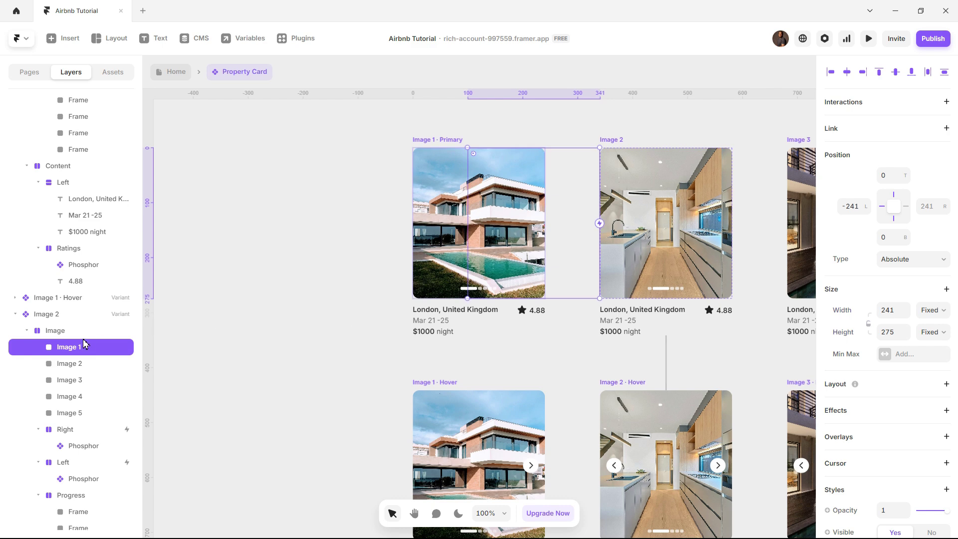
click(66, 363)
click(63, 380)
click(66, 397)
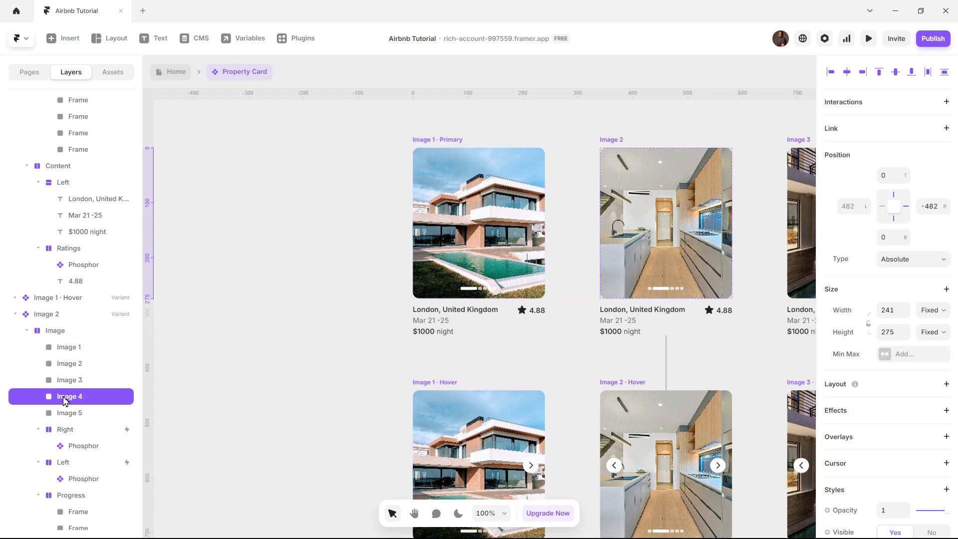
click(67, 415)
Expand the Image 3 variant and unlock the width-to-height ratio of its image layers
scroll(67, 411, down, 1)
scroll(67, 409, down, 5)
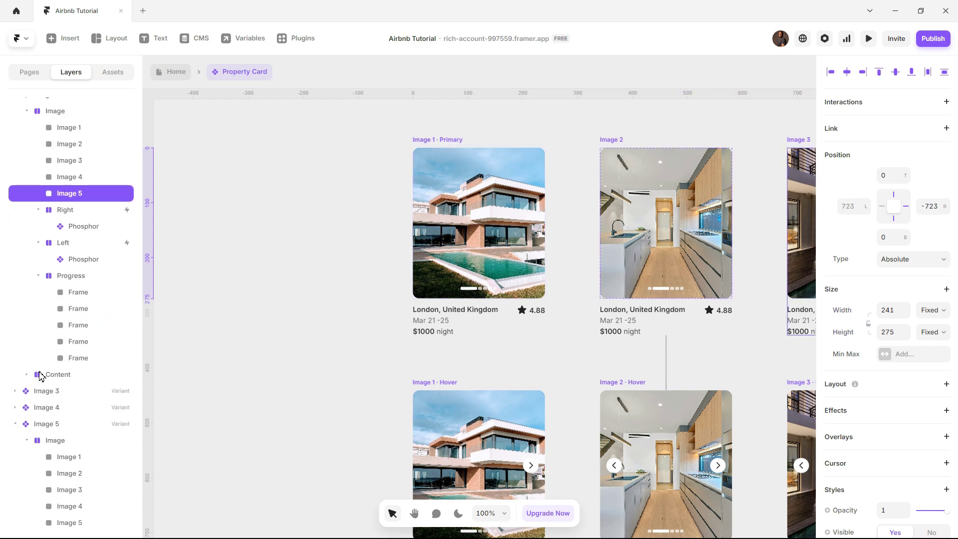
click(15, 391)
scroll(60, 390, down, 3)
click(75, 316)
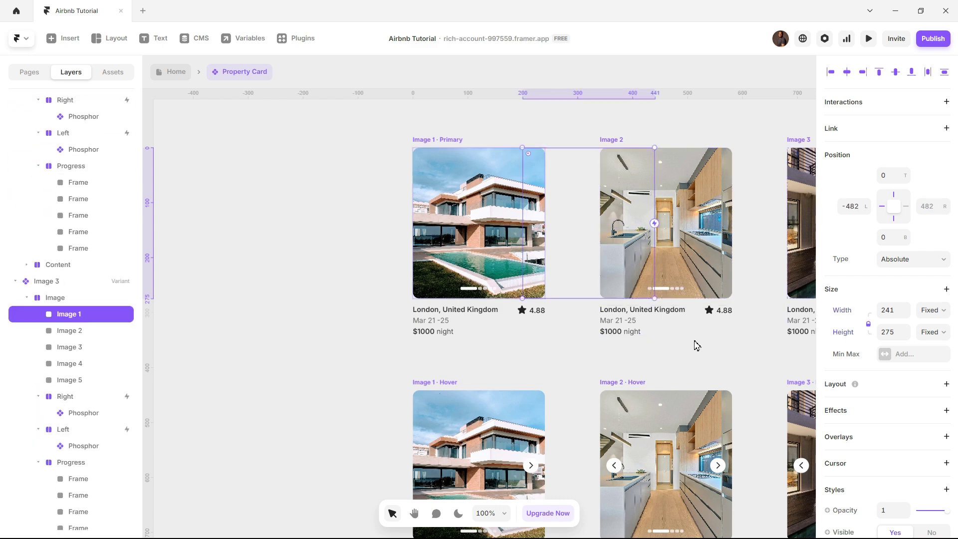
click(100, 331)
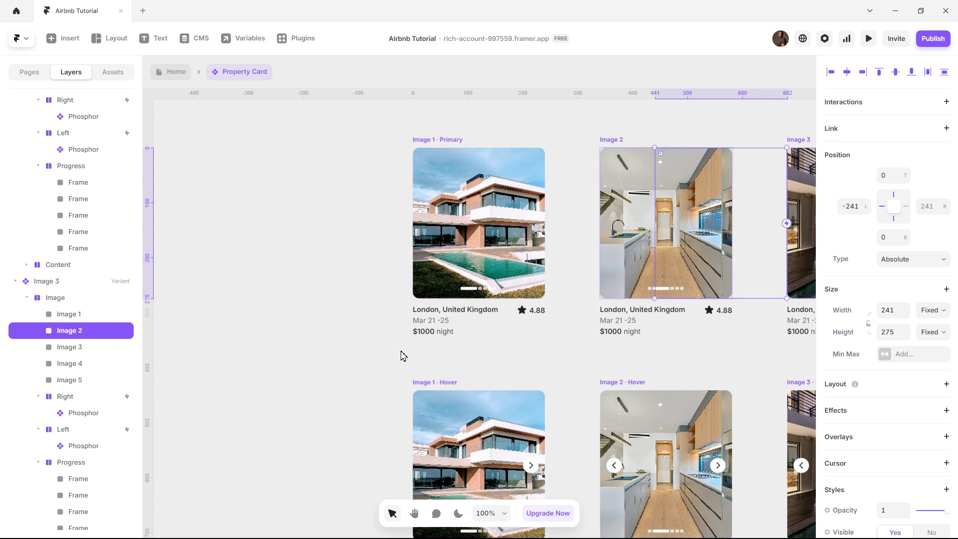
click(82, 360)
click(77, 346)
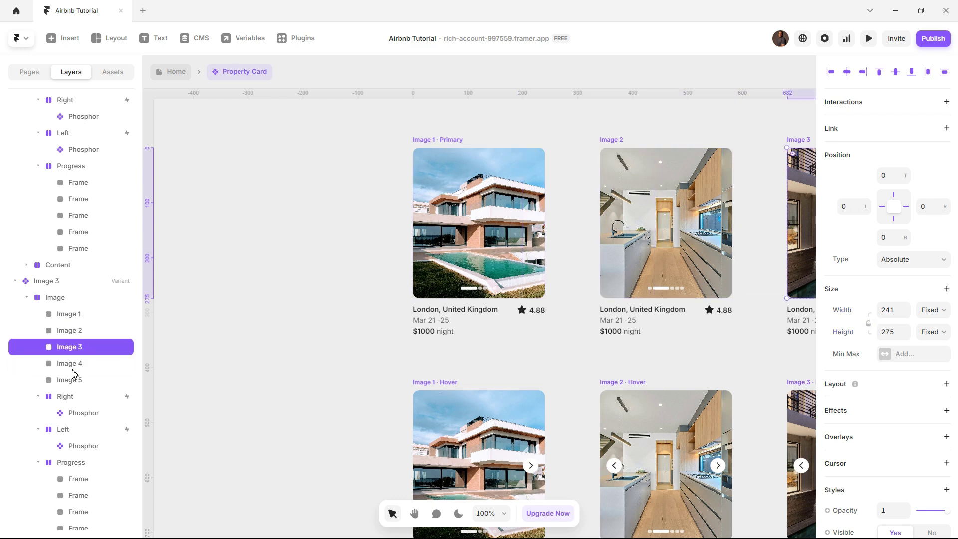
click(72, 363)
click(72, 379)
Expand the Image 4 variant and unlock the width-to-height ratio of its image layers
scroll(60, 382, down, 4)
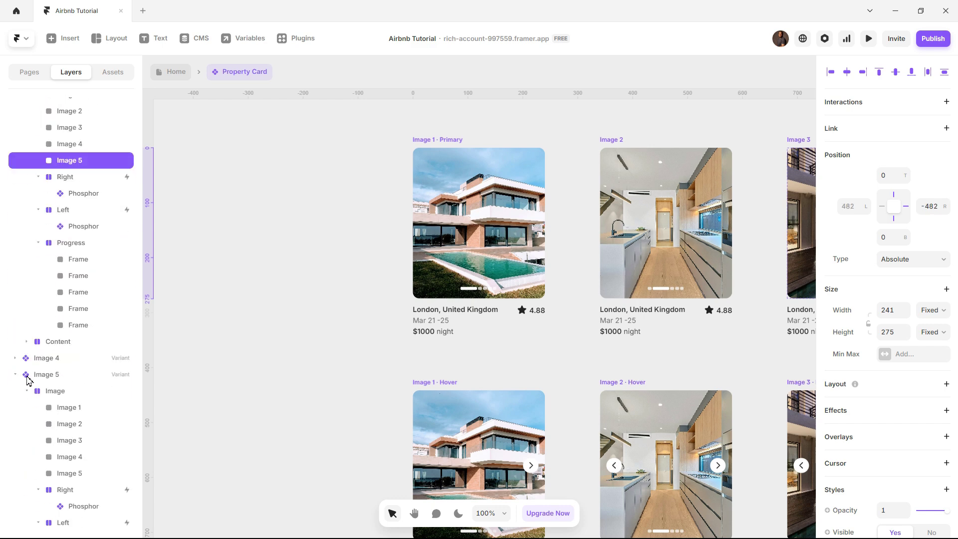
click(19, 360)
click(15, 358)
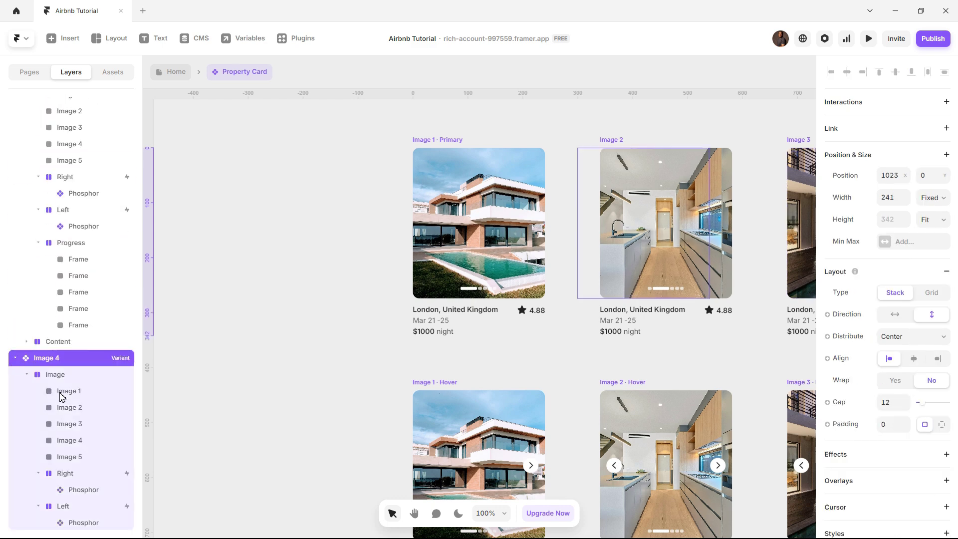
click(67, 391)
click(868, 324)
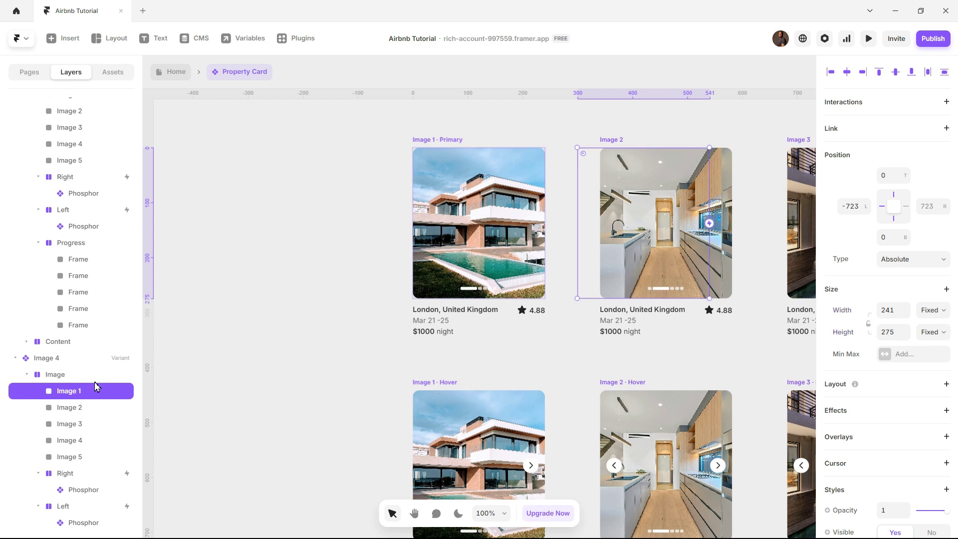
click(69, 408)
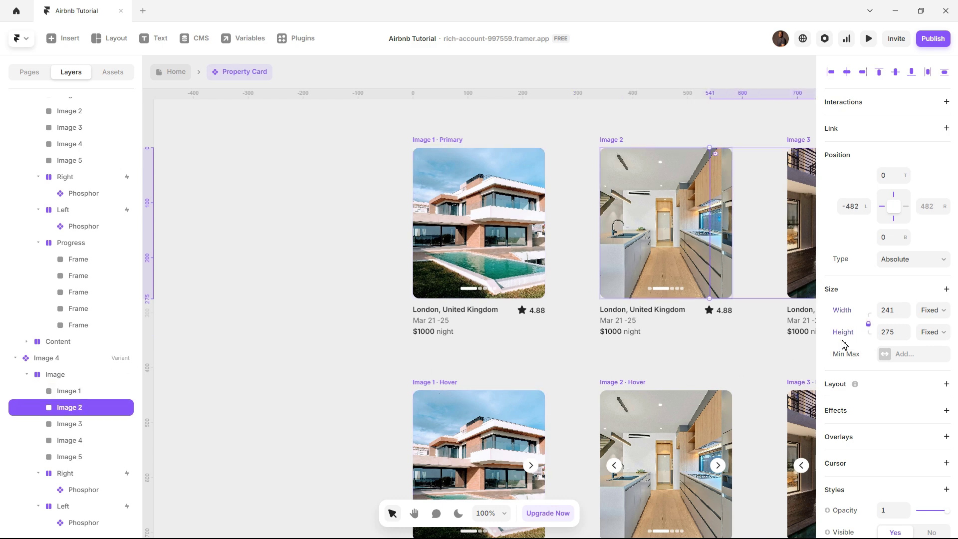
click(84, 426)
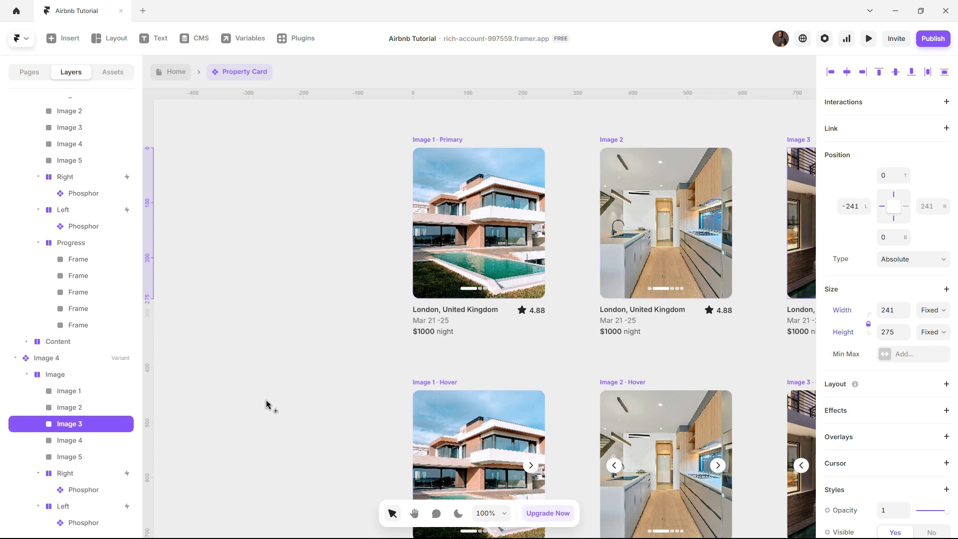
click(868, 324)
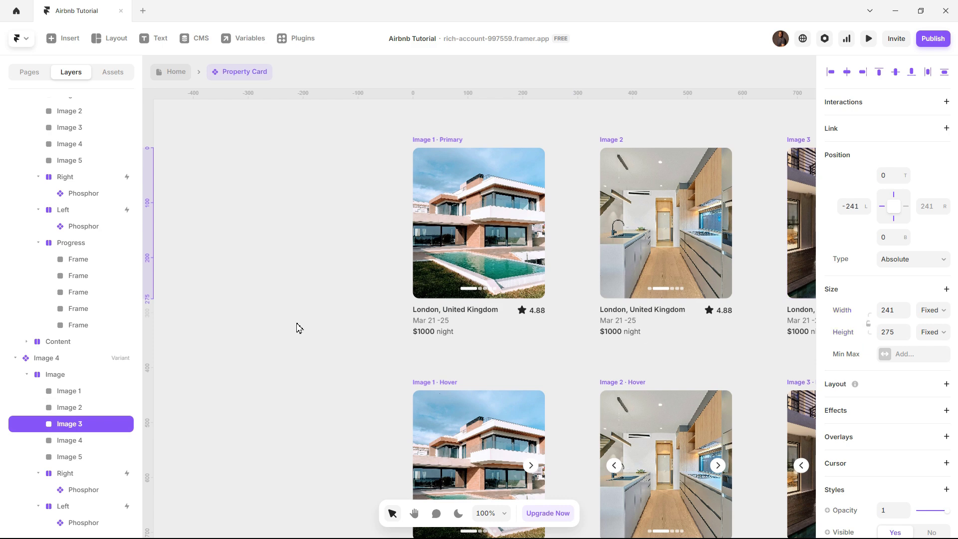
click(68, 445)
click(68, 458)
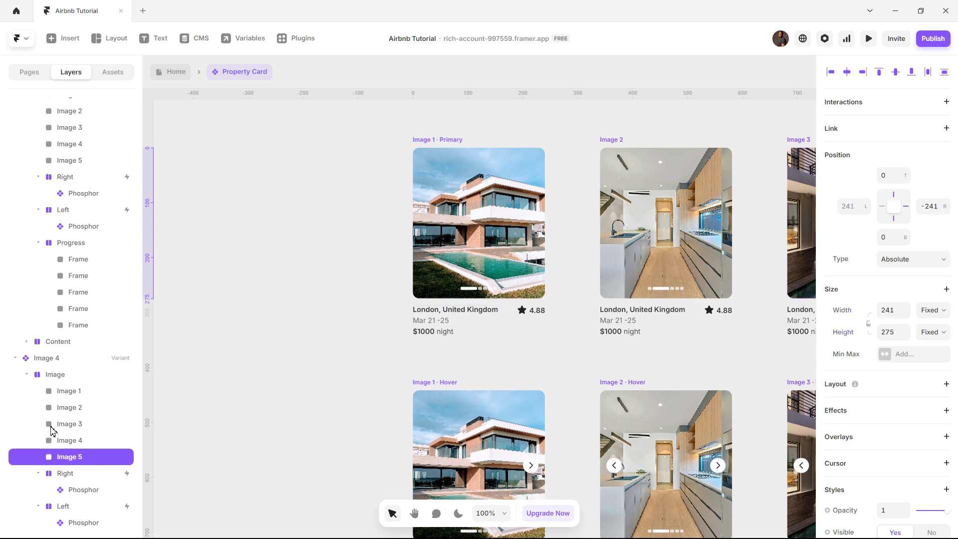
Unlock the width-to-height ratio of Image 1 through Image 4 together in the Image 5 variant
scroll(51, 430, down, 10)
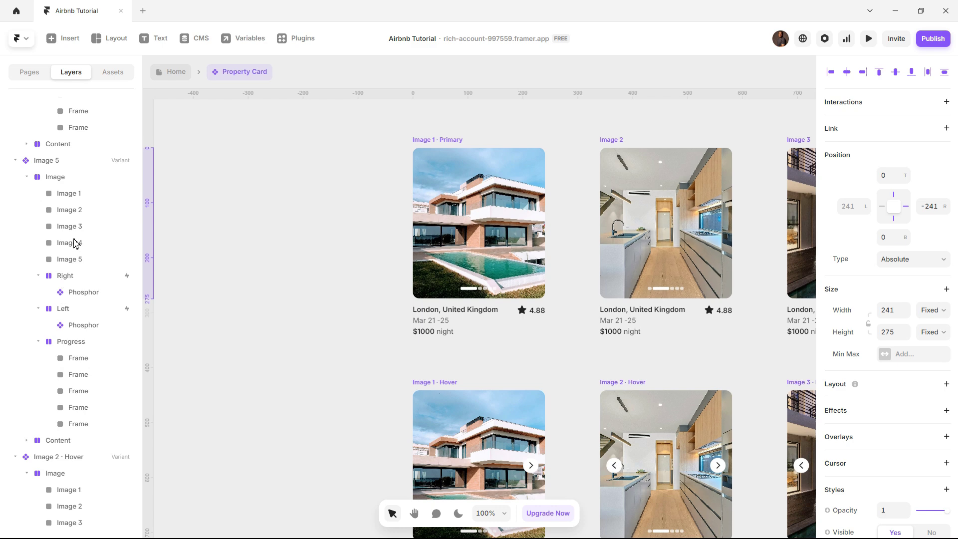
click(75, 243)
shift+click(70, 194)
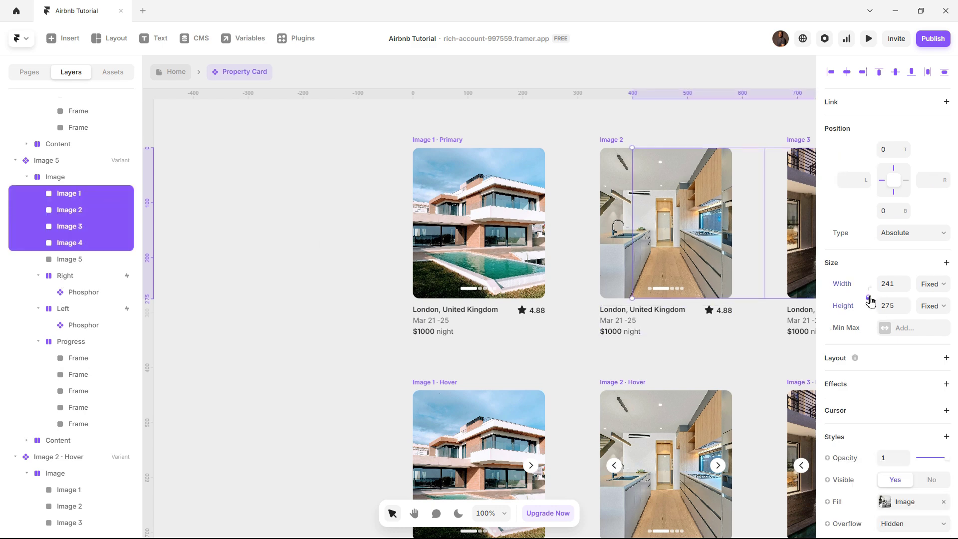
click(250, 286)
Return to the Home page, preview it, and advance through the first property card's images with the forward arrow
click(170, 73)
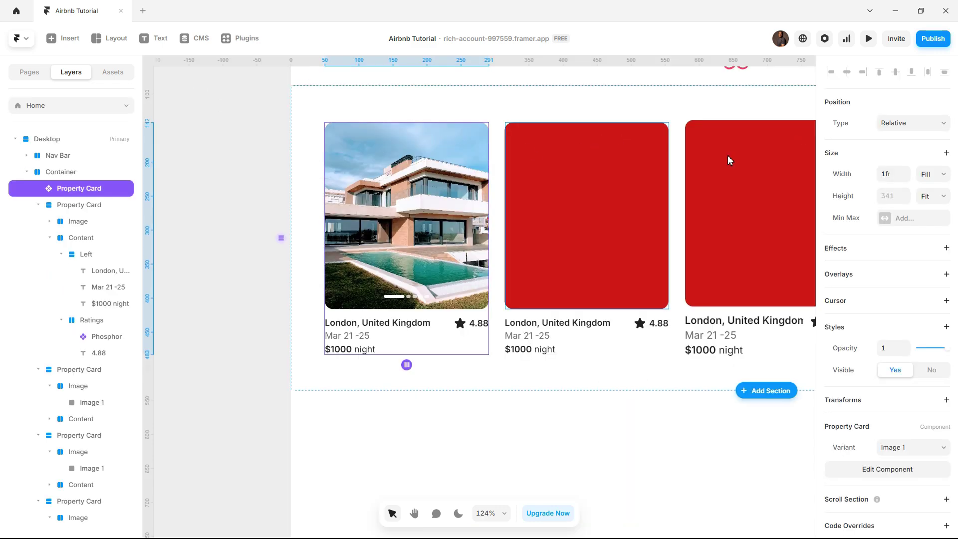
click(275, 234)
key(h)
drag(269, 214, 196, 317)
key(v)
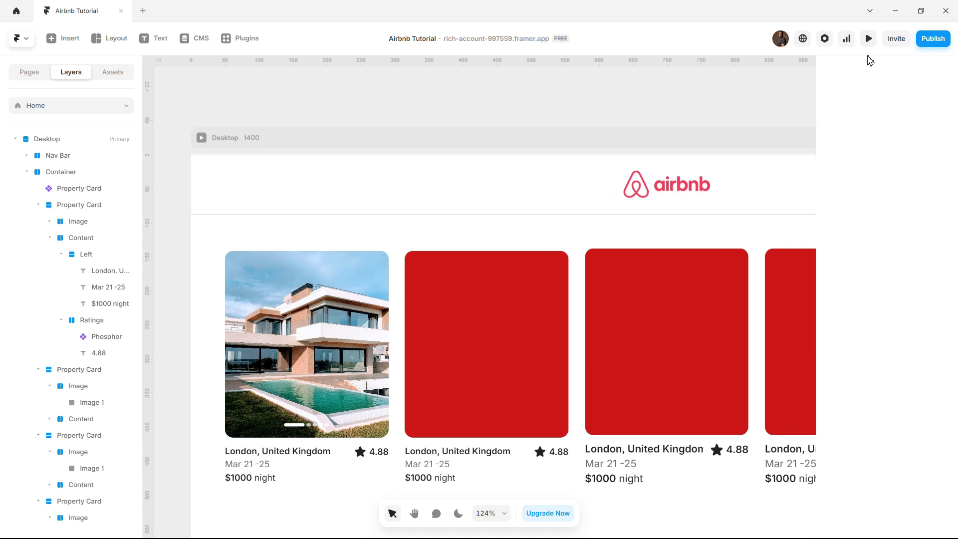
click(869, 39)
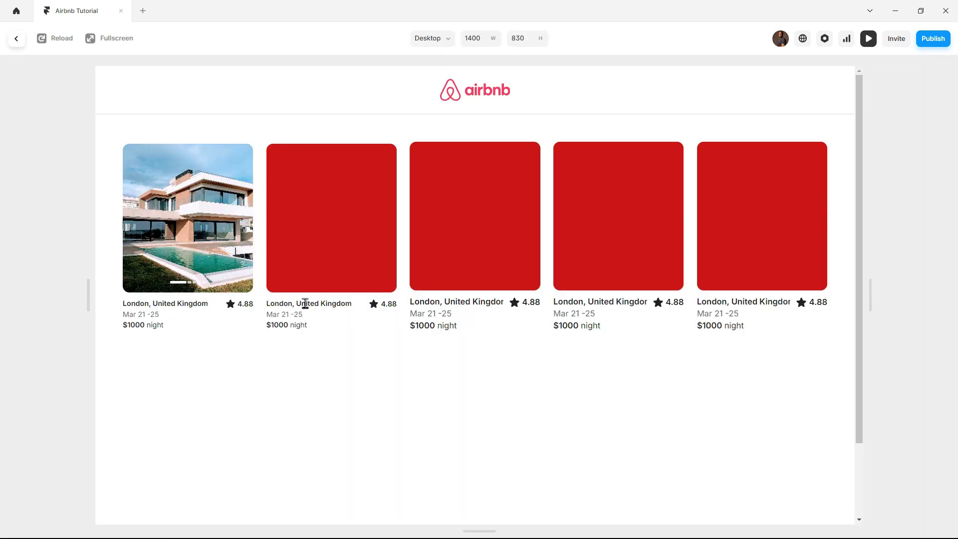
click(239, 218)
click(239, 218)
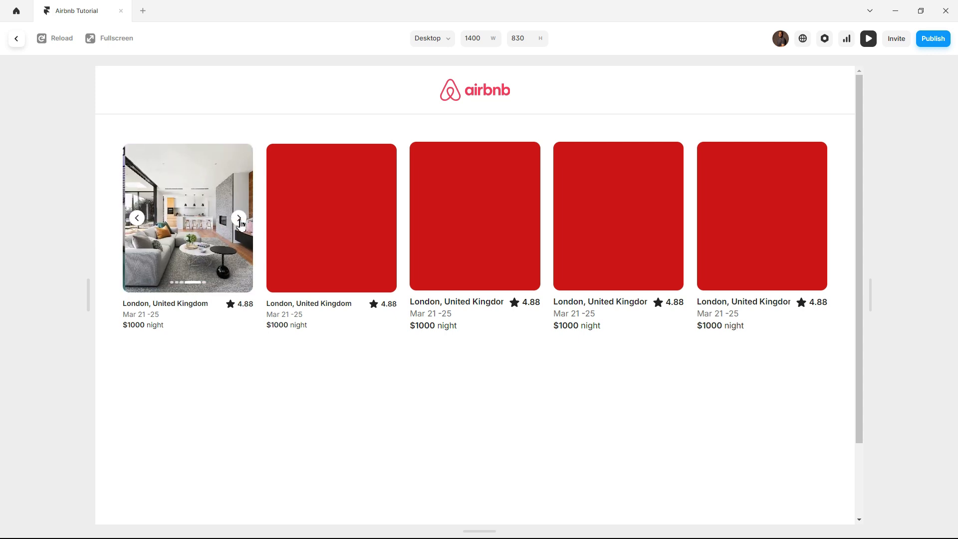
Cycle the first property card's images back to the first one and forward again to the last in the preview
click(239, 218)
click(136, 222)
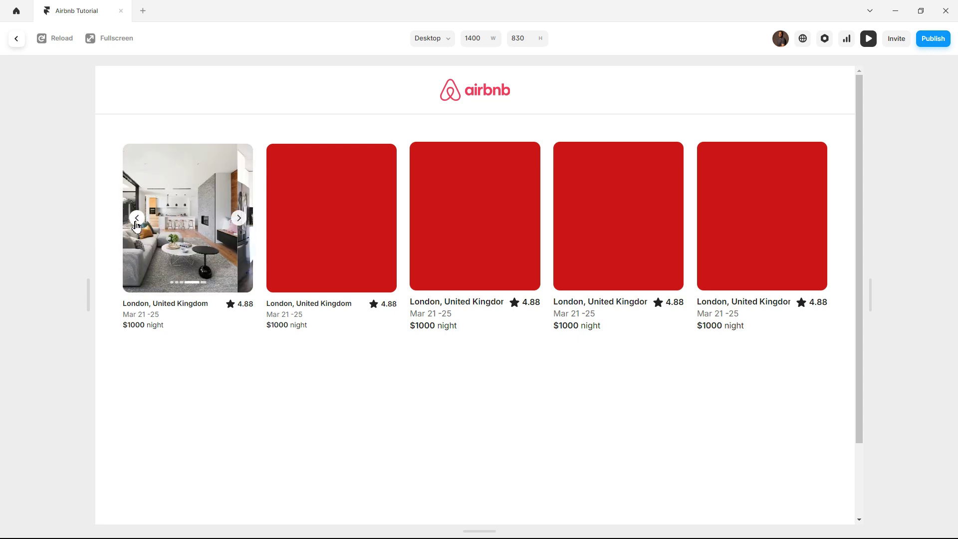
click(136, 218)
click(136, 218)
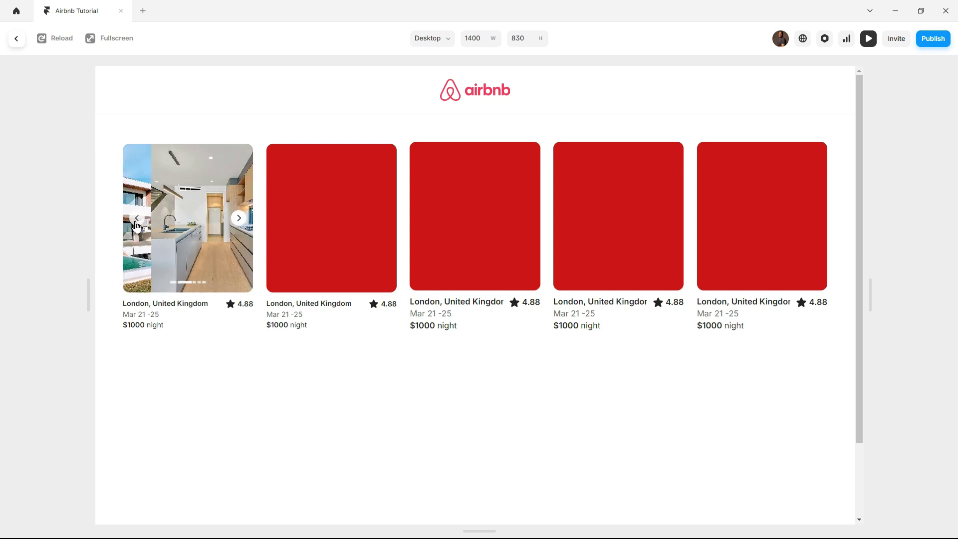
click(136, 218)
click(239, 219)
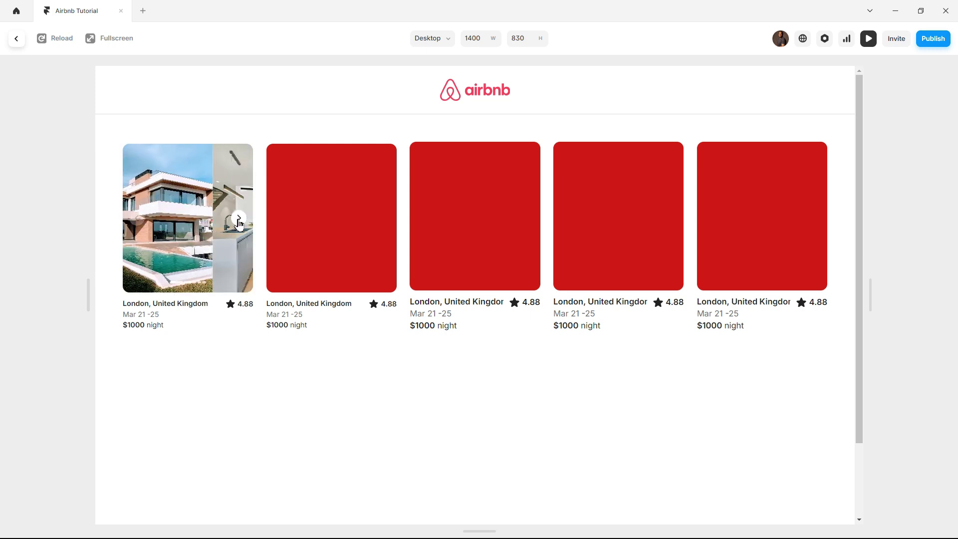
click(239, 218)
click(239, 219)
click(239, 218)
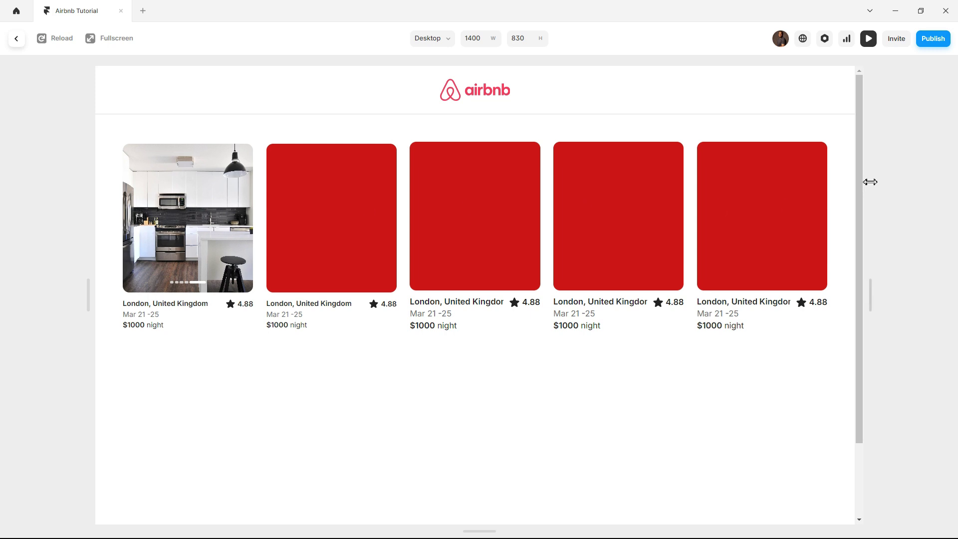
Widen the preview to 1696, check the first card's images in both directions with the arrows, and return to the canvas
drag(870, 182, 952, 198)
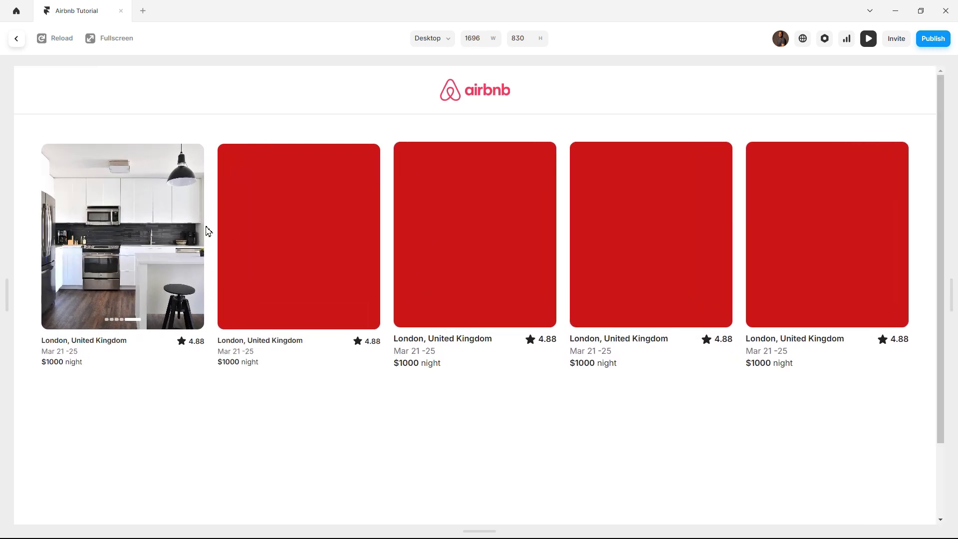
mouse_move(191, 239)
click(55, 236)
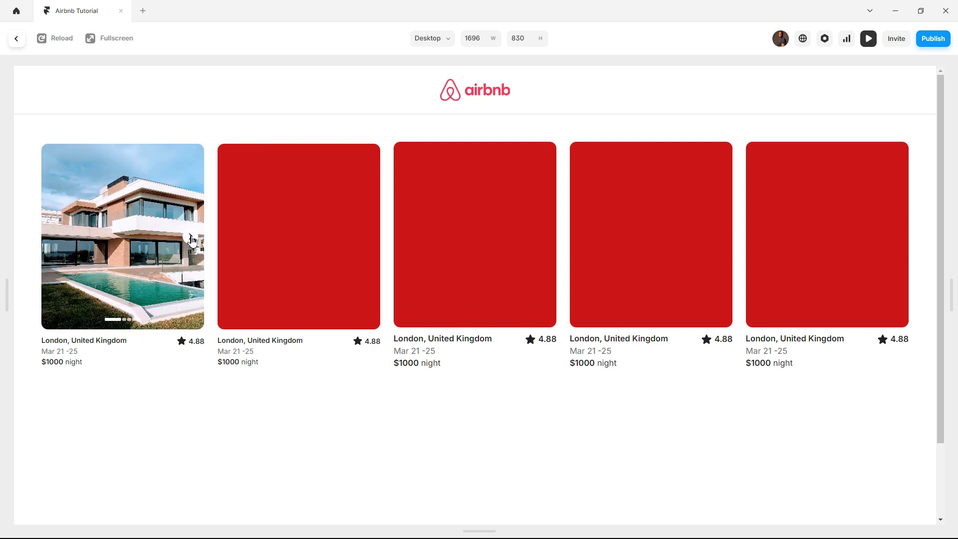
click(190, 237)
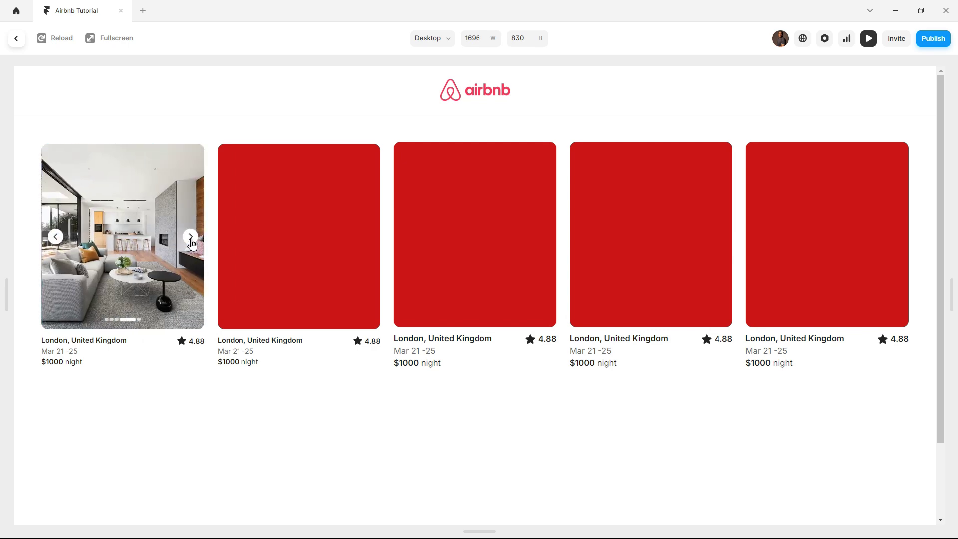
click(190, 236)
click(56, 236)
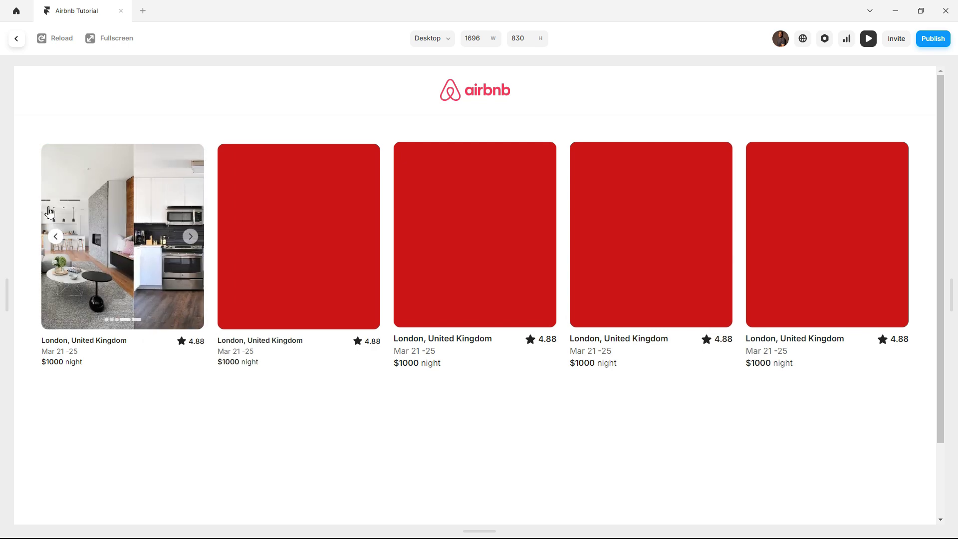
click(16, 39)
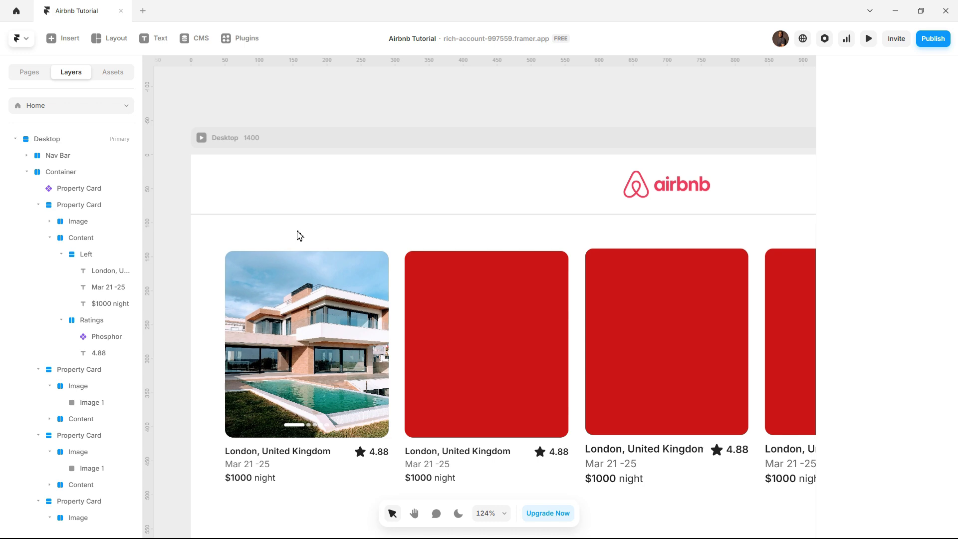
Delete the red placeholder card directly beside the property card component
click(489, 448)
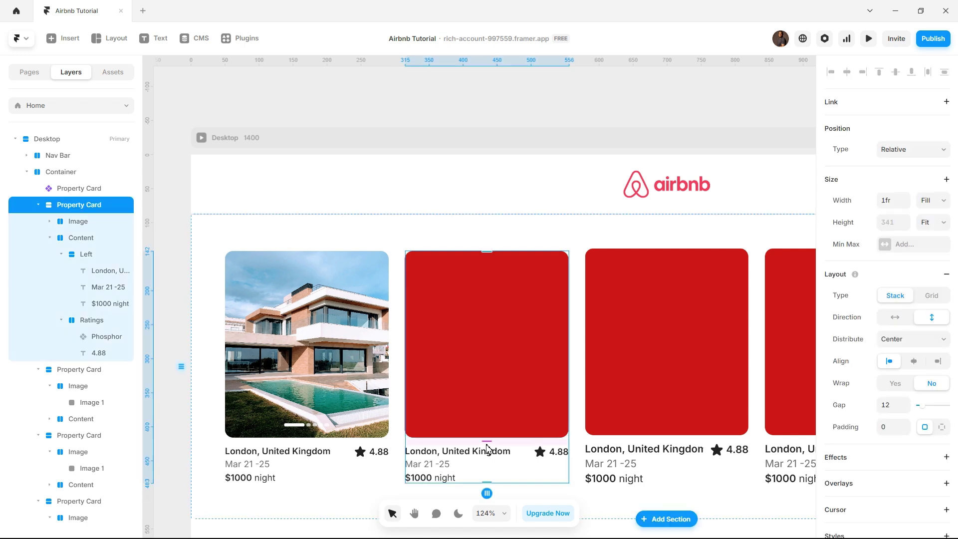
key(Delete)
Duplicate the property card component four times so that the container holds five instances
scroll(501, 410, down, 1)
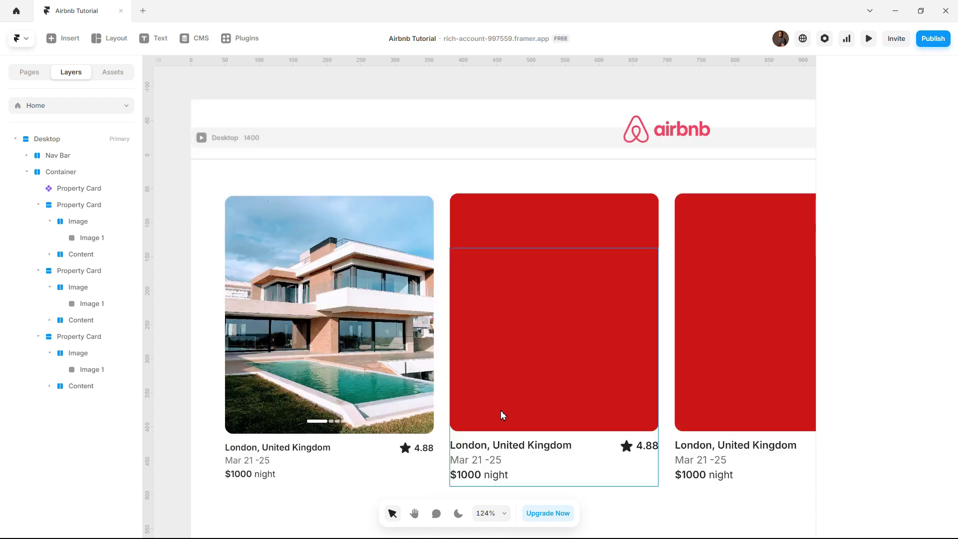
scroll(501, 410, down, 2)
scroll(501, 410, down, 1)
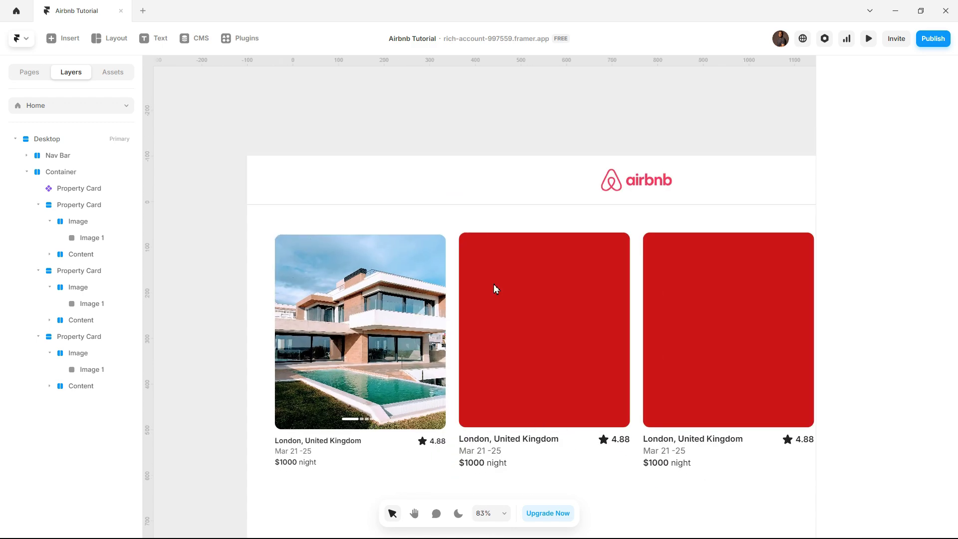
scroll(514, 139, down, 3)
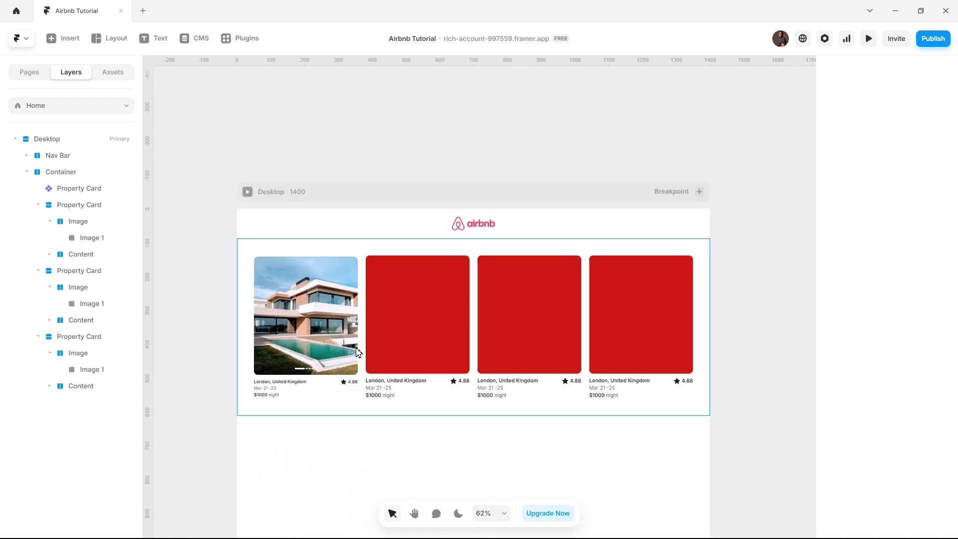
click(350, 358)
key(ctrl+d)
key(ctrl+d)
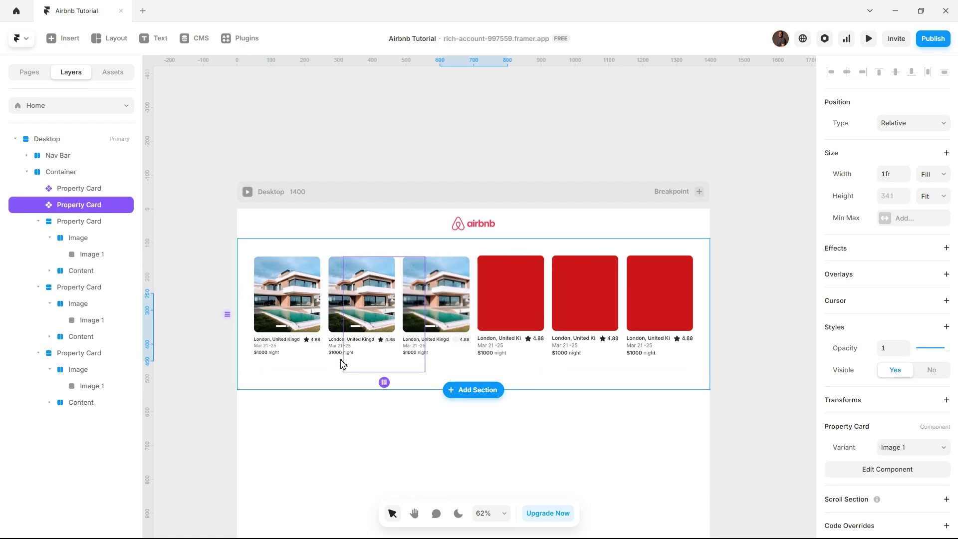
key(ctrl+d)
key(ctrl+d)
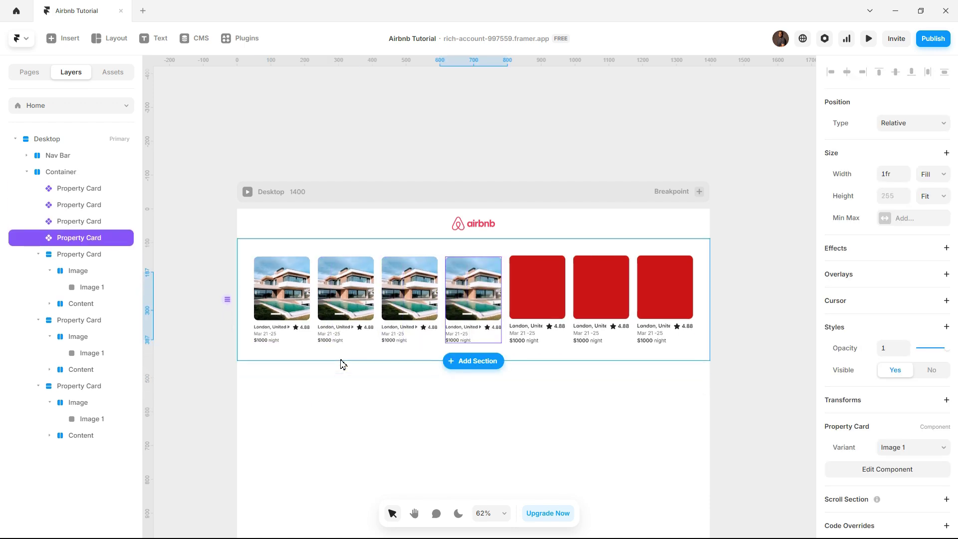
key(ctrl+d)
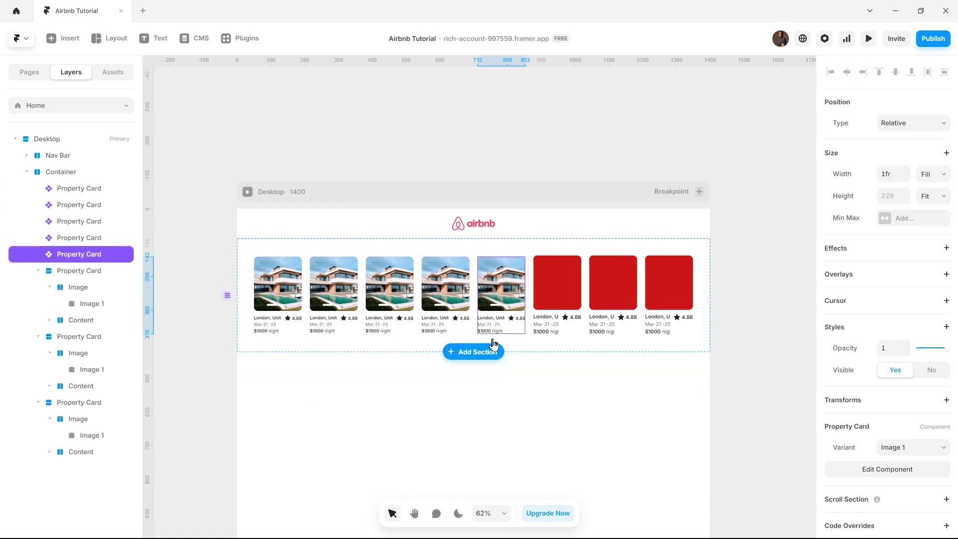
Delete the three remaining red placeholder property cards from the container
click(92, 276)
shift+click(84, 403)
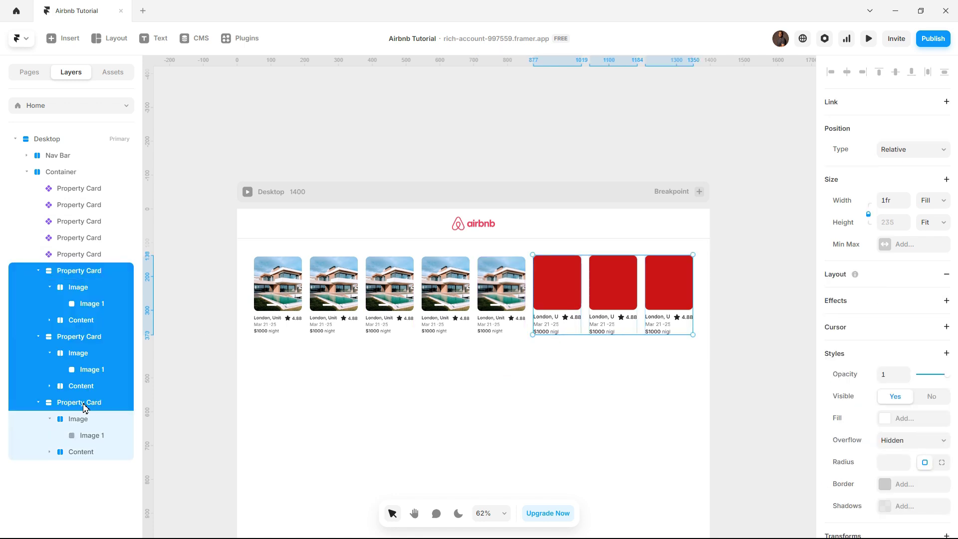
key(Delete)
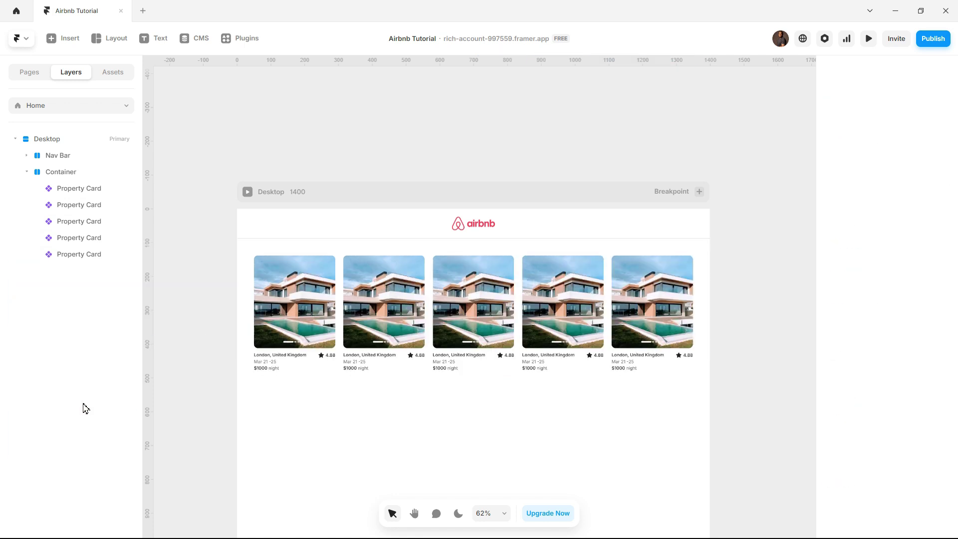
Preview the Desktop page and widen the preview to 1696
click(248, 193)
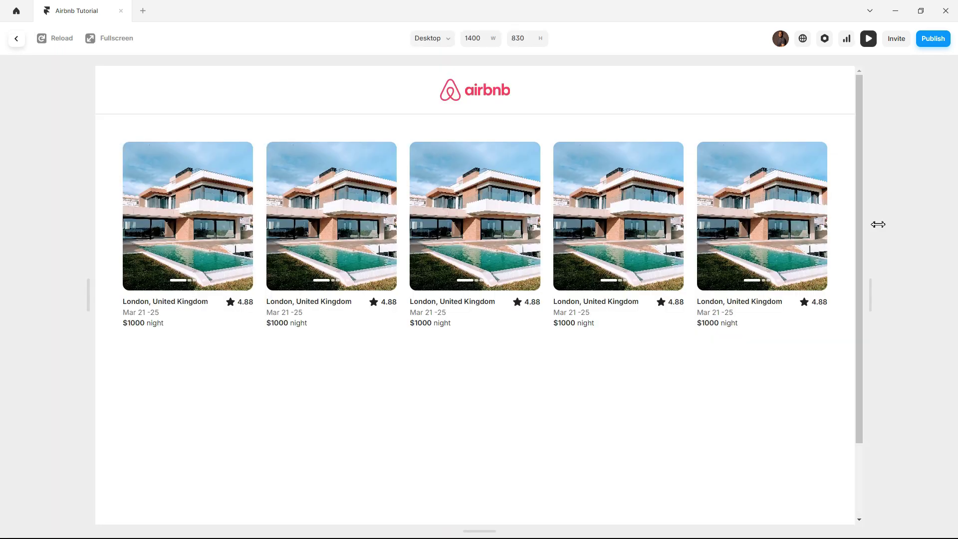
drag(903, 228, 956, 228)
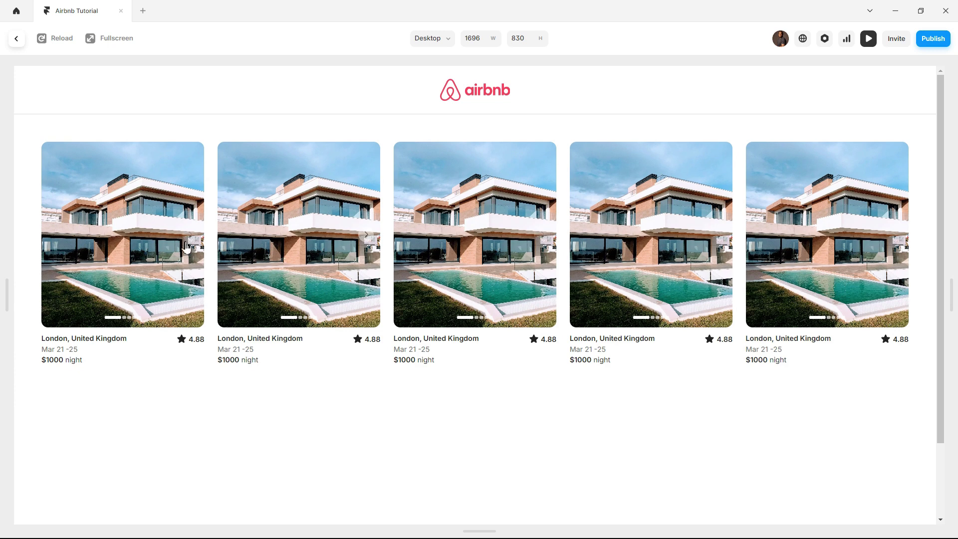
mouse_move(193, 242)
key(alt+Tab)
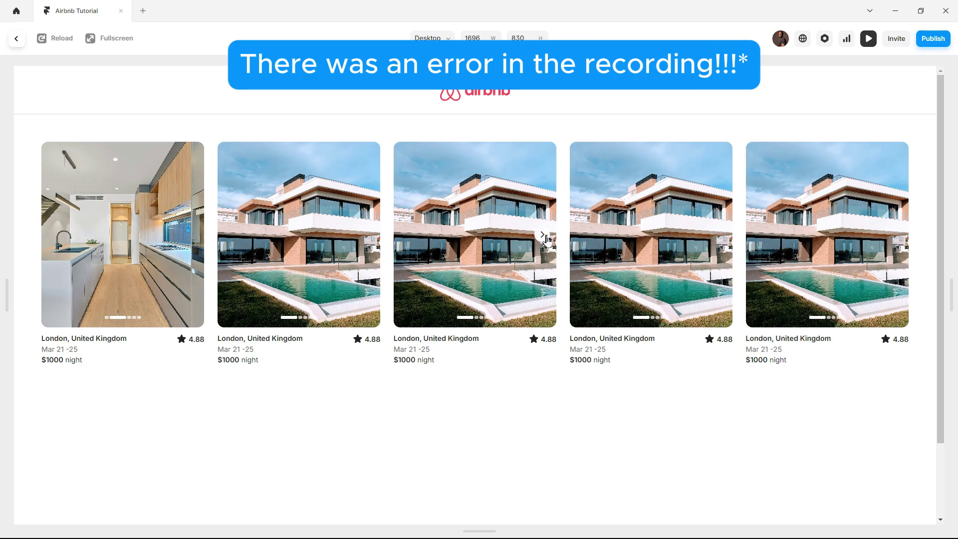
Advance the images of the third and then the second property card with their forward arrows
click(543, 235)
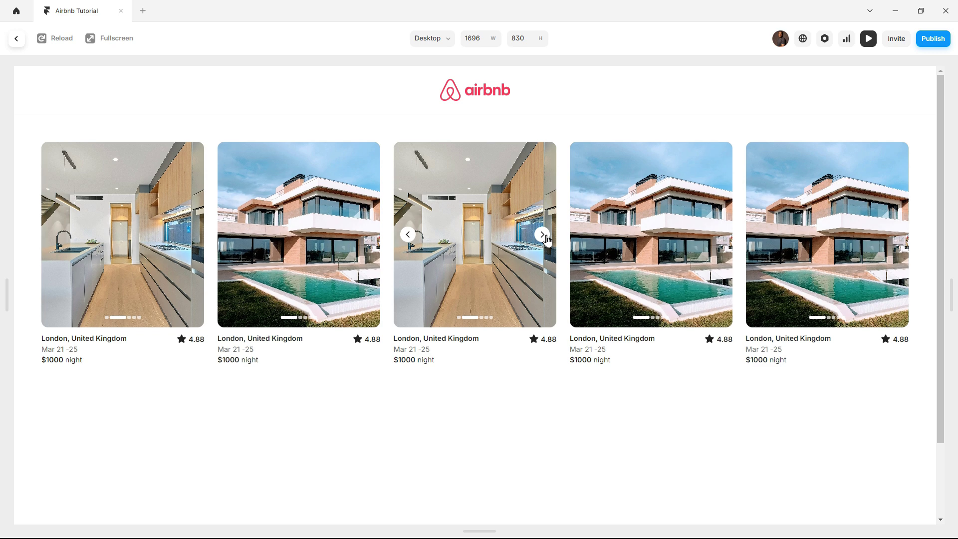
click(547, 239)
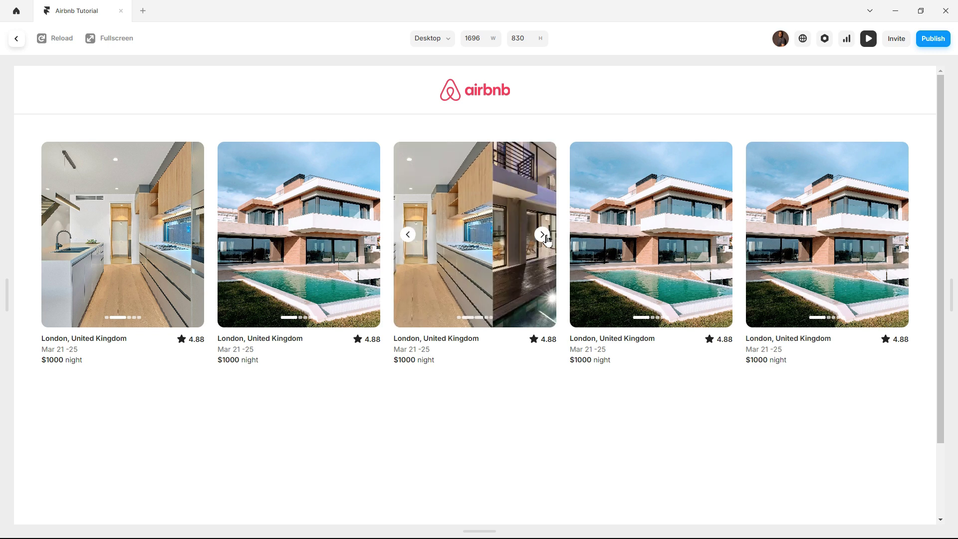
click(547, 238)
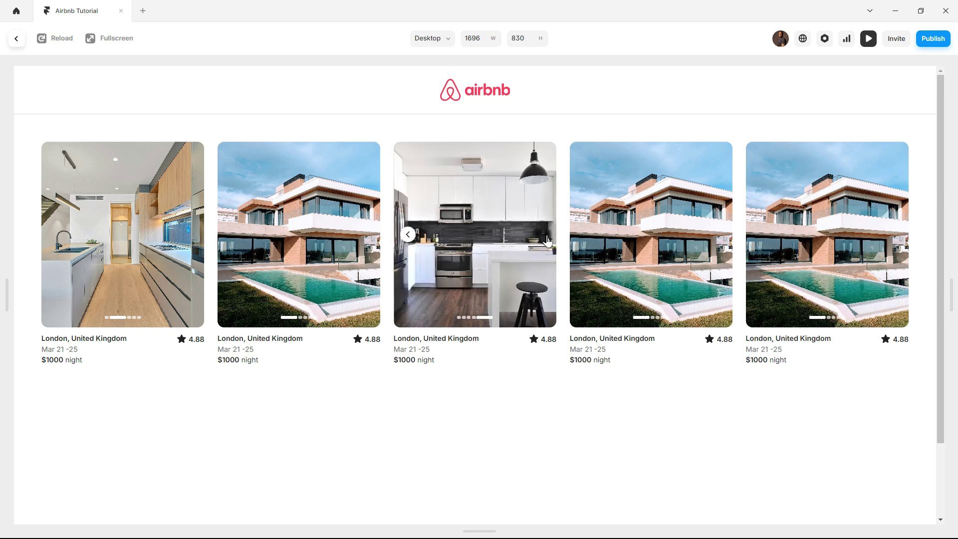
click(367, 236)
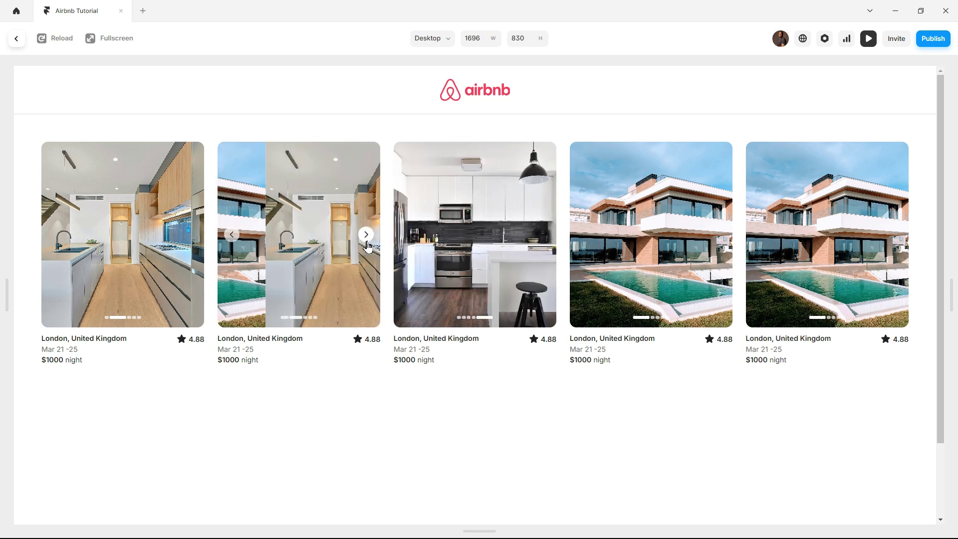
click(368, 237)
click(369, 238)
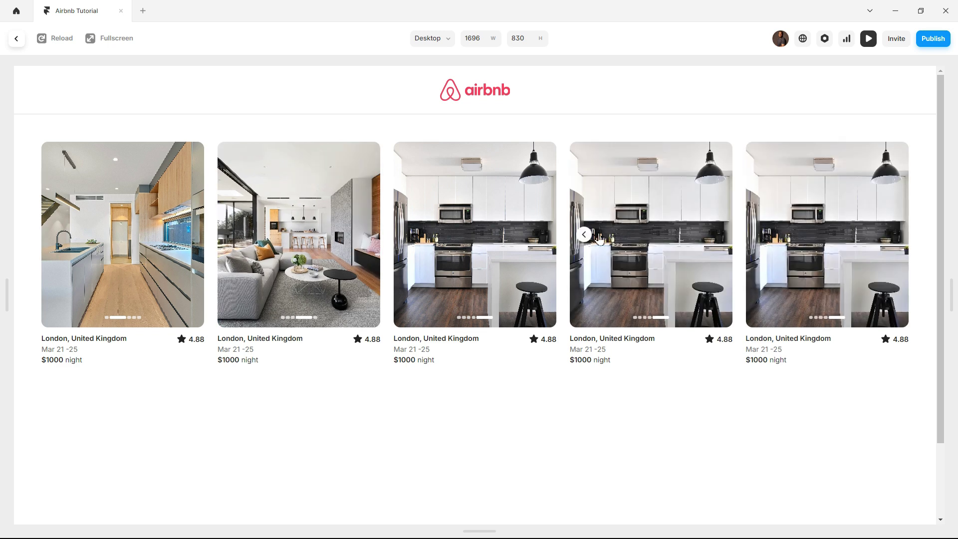
Move the fourth and third cards' images backward, and advance the second and first cards to their last image
click(583, 234)
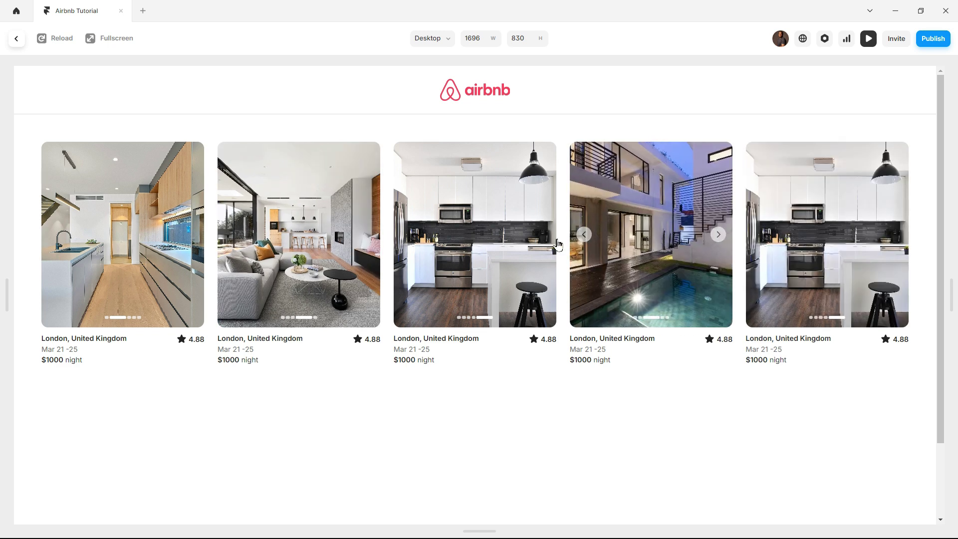
click(409, 237)
click(409, 237)
click(409, 237)
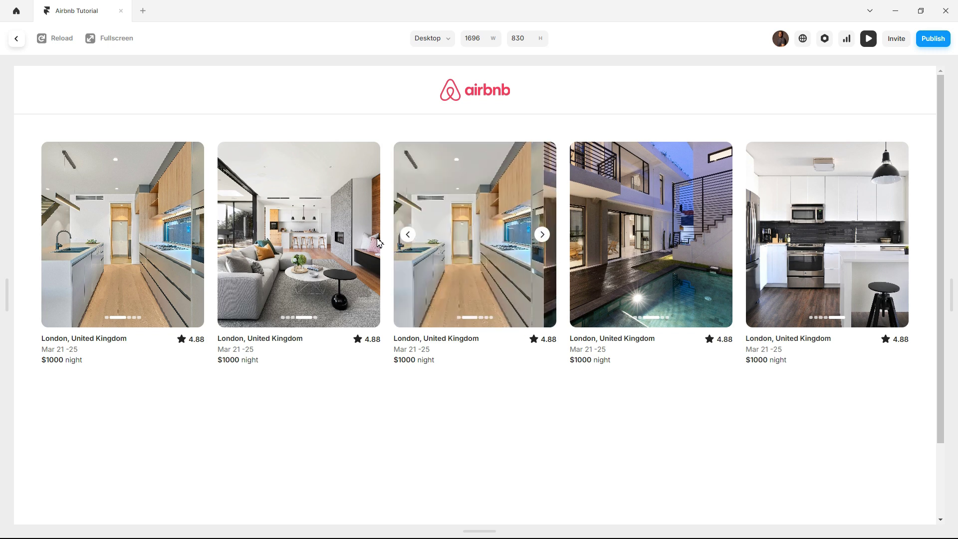
click(369, 241)
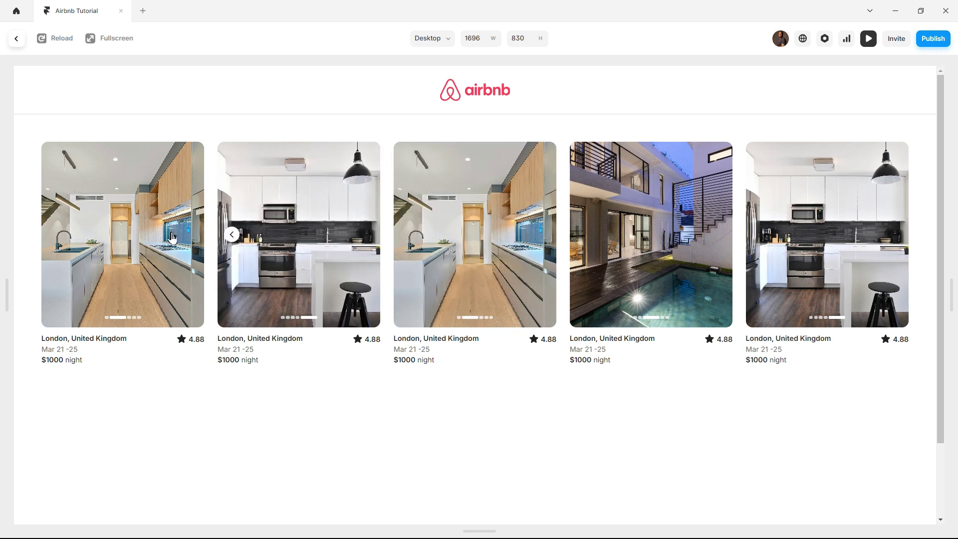
click(188, 236)
click(189, 235)
click(188, 237)
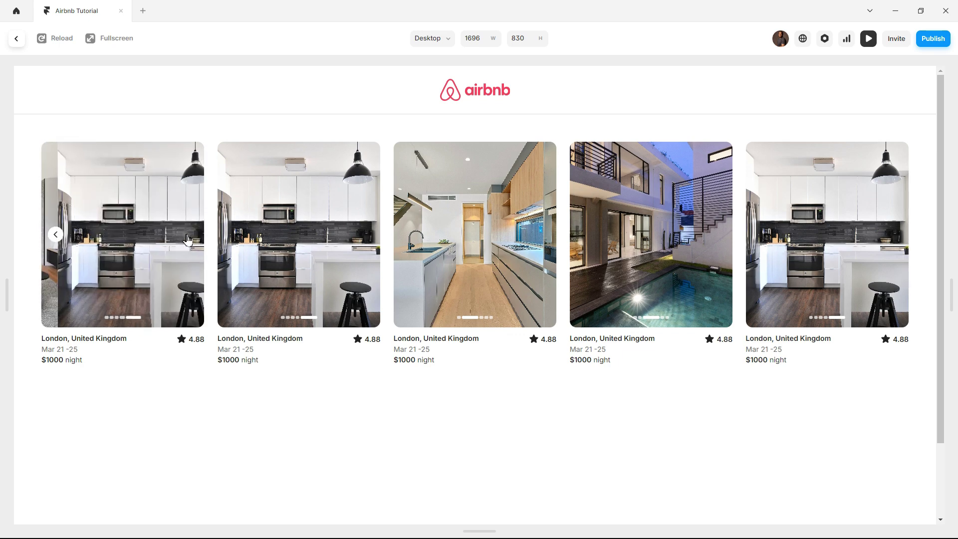